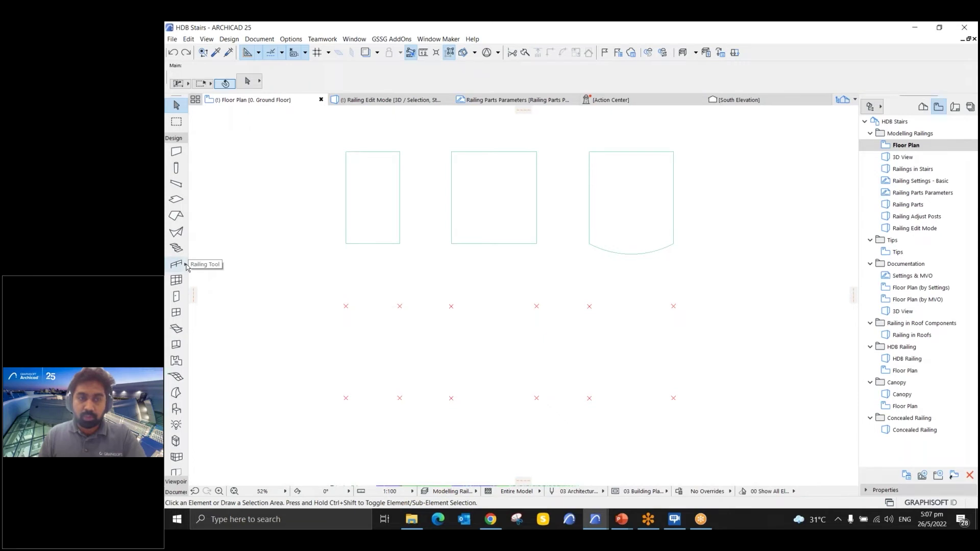
- Choose the Railing tool with the Metal Railing favorite
click(185, 266)
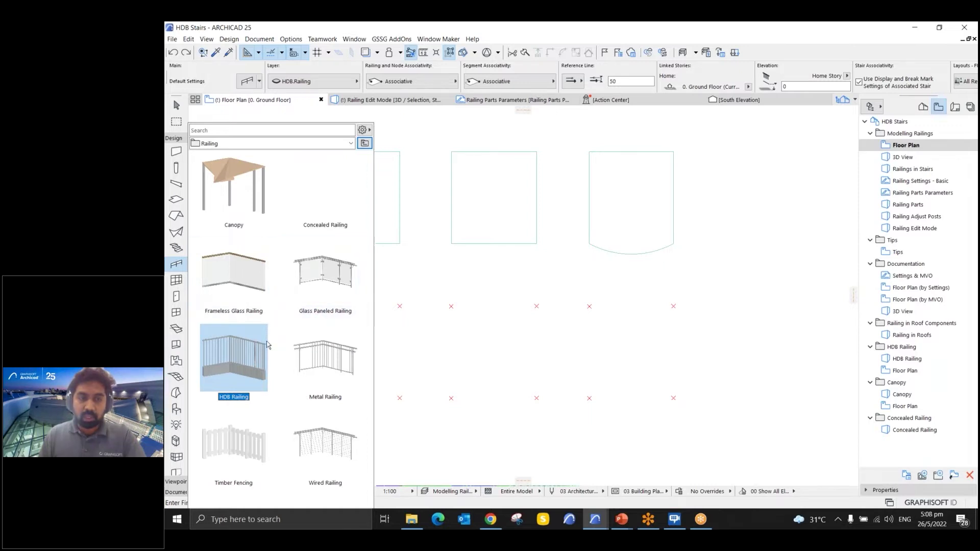
double_click(327, 360)
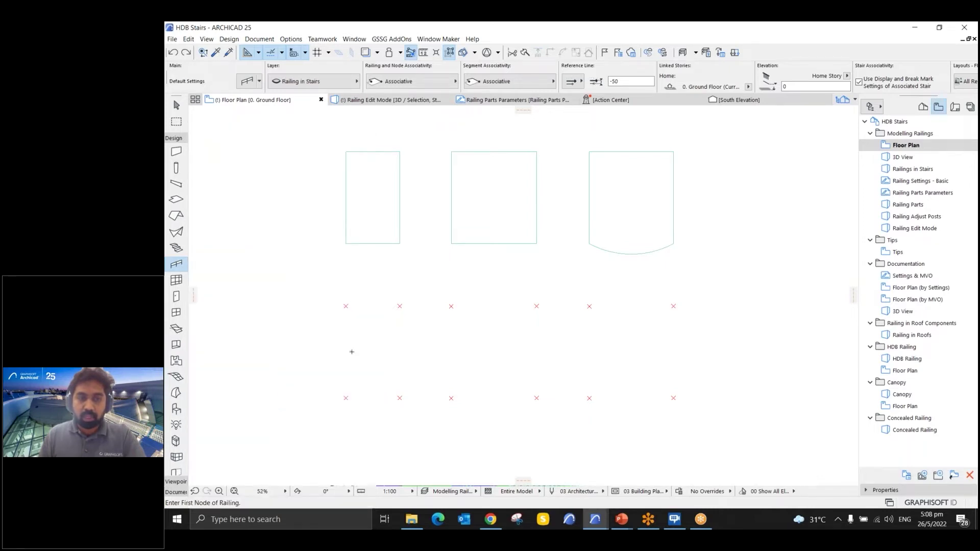
scroll(349, 359, up, 3)
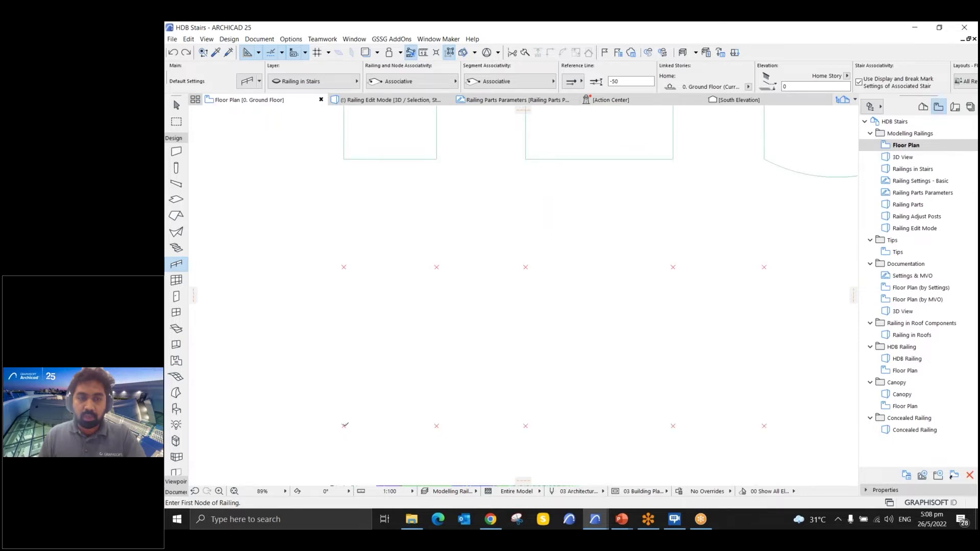
- Draw the three-sided railing through the four lower-left markers, showing the Railing in Stairs layer
click(344, 426)
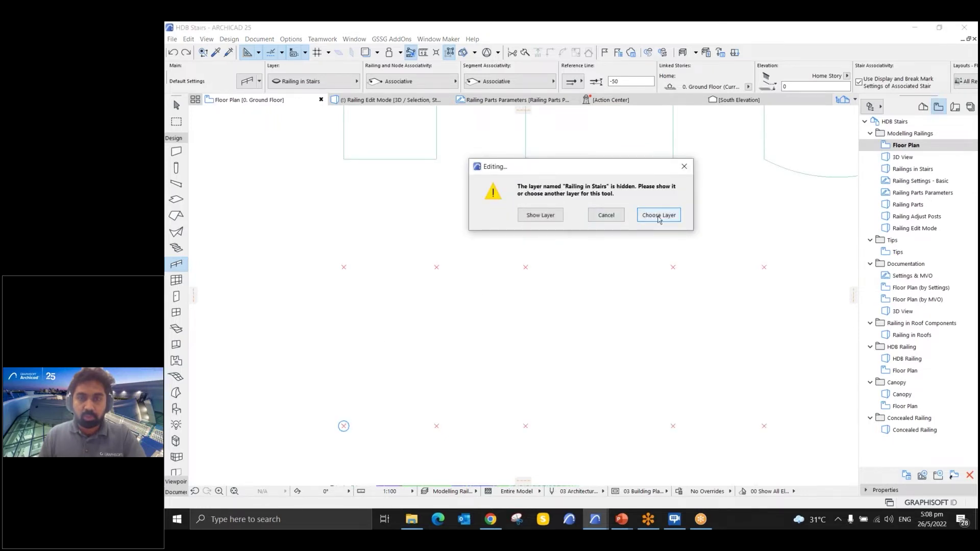
click(548, 218)
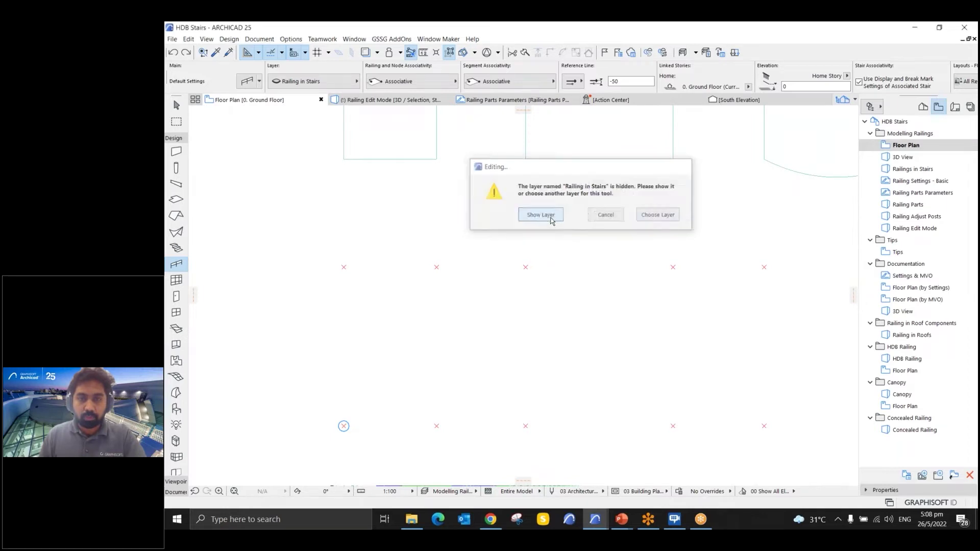
click(344, 267)
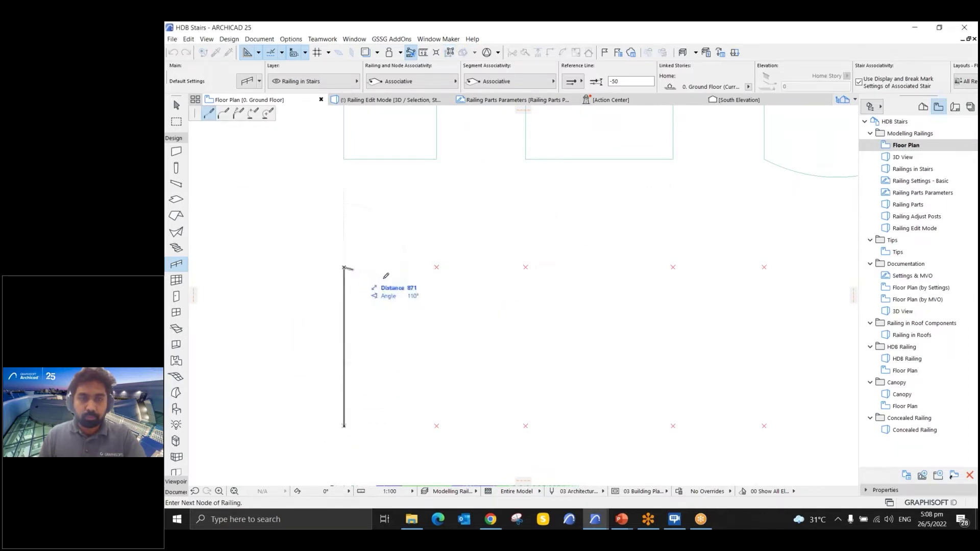
click(436, 267)
click(436, 426)
click(436, 425)
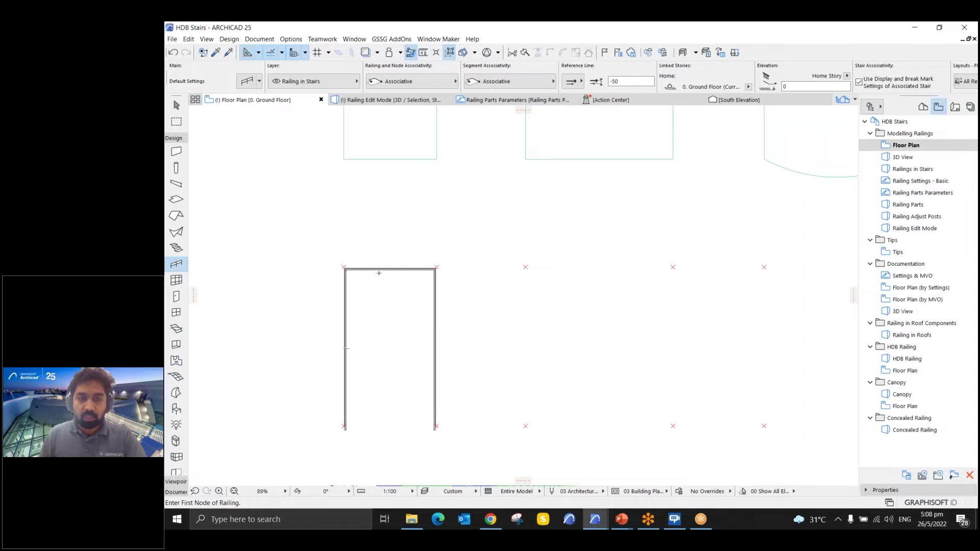
middle_drag(511, 341, 423, 341)
scroll(424, 341, down, 2)
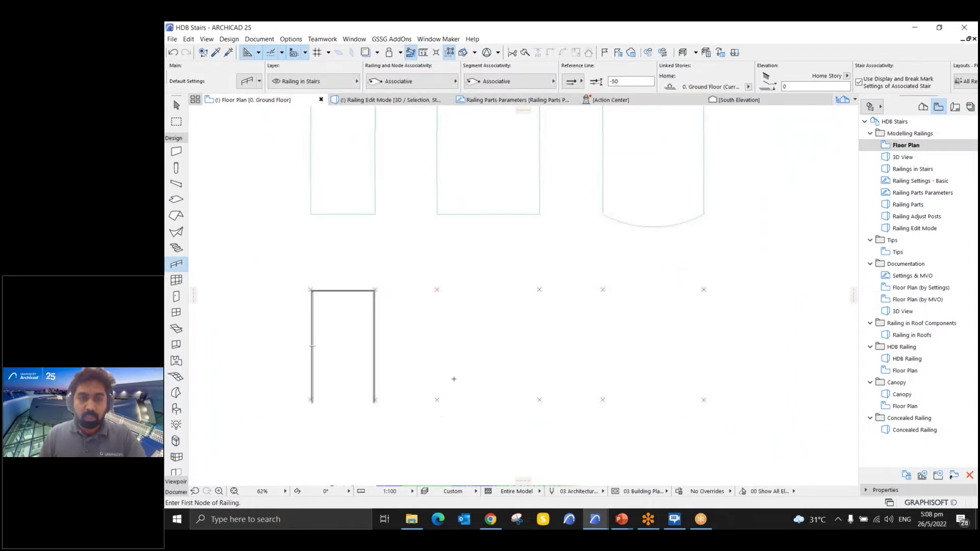
middle_drag(364, 218, 379, 250)
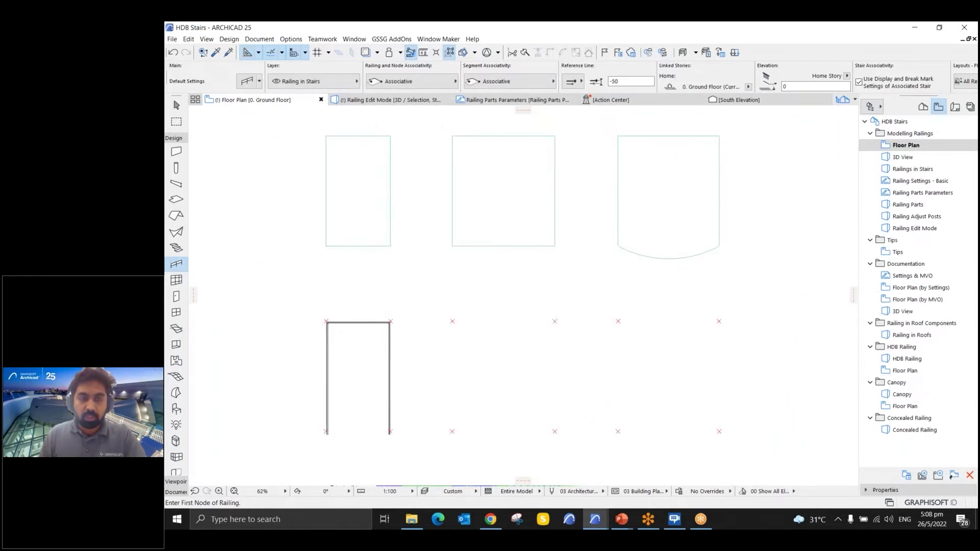
middle_drag(366, 214, 368, 212)
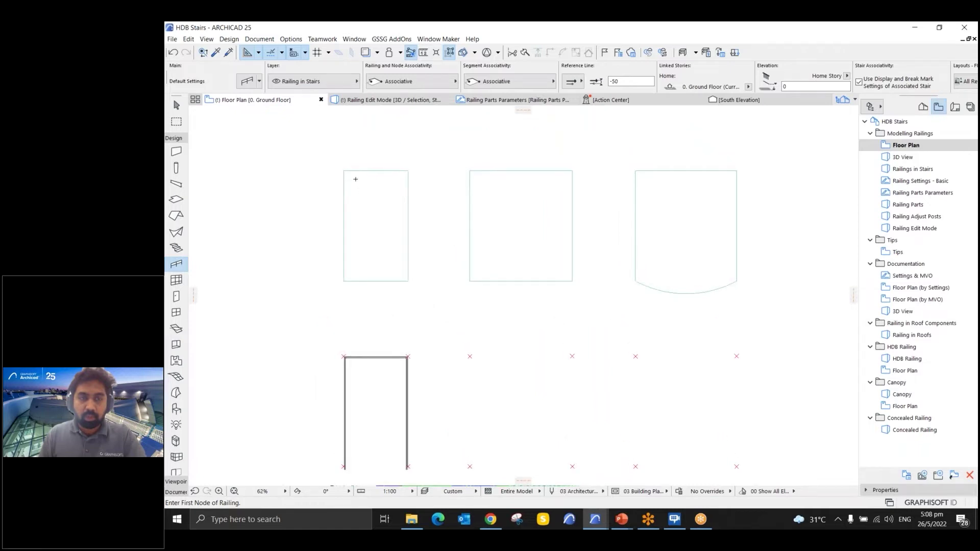
scroll(364, 198, up, 1)
key(Escape)
click(361, 190)
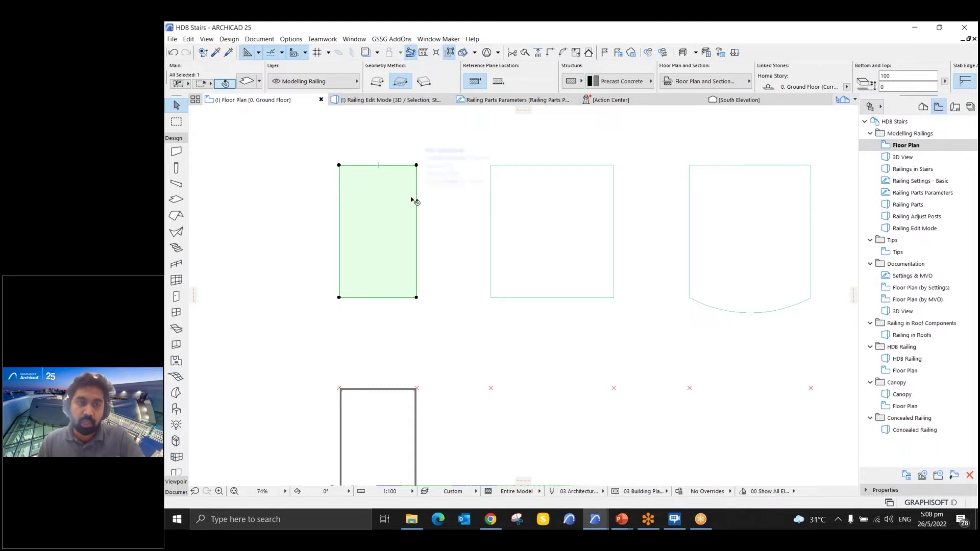
click(277, 238)
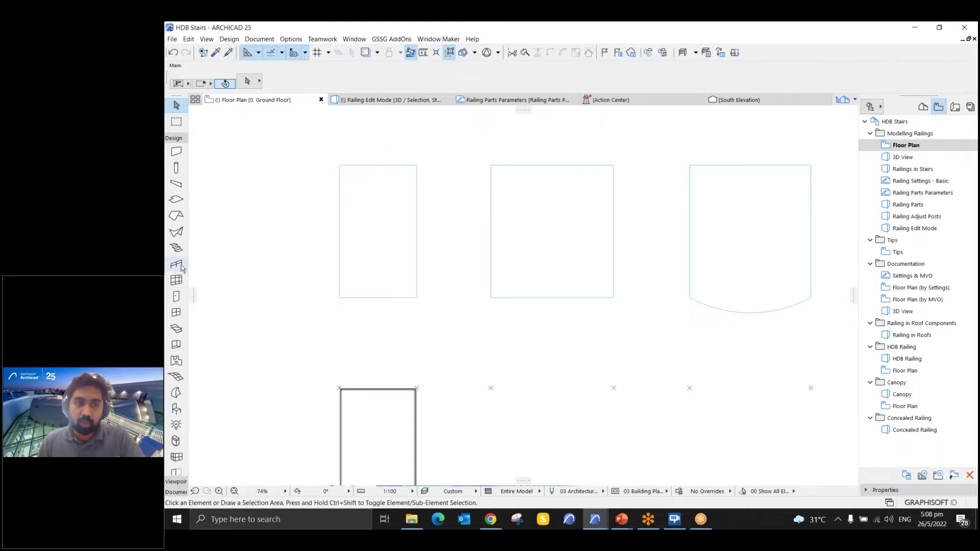
click(177, 264)
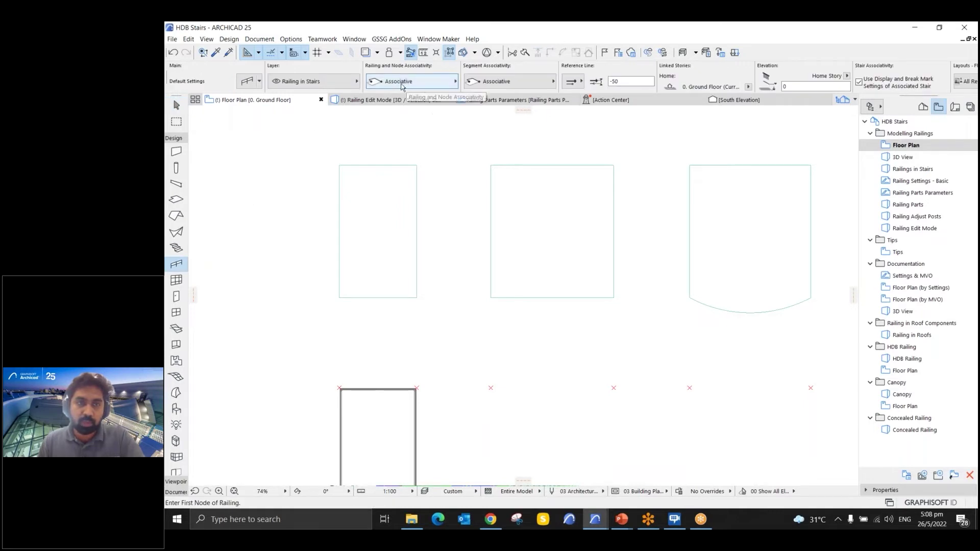
click(430, 87)
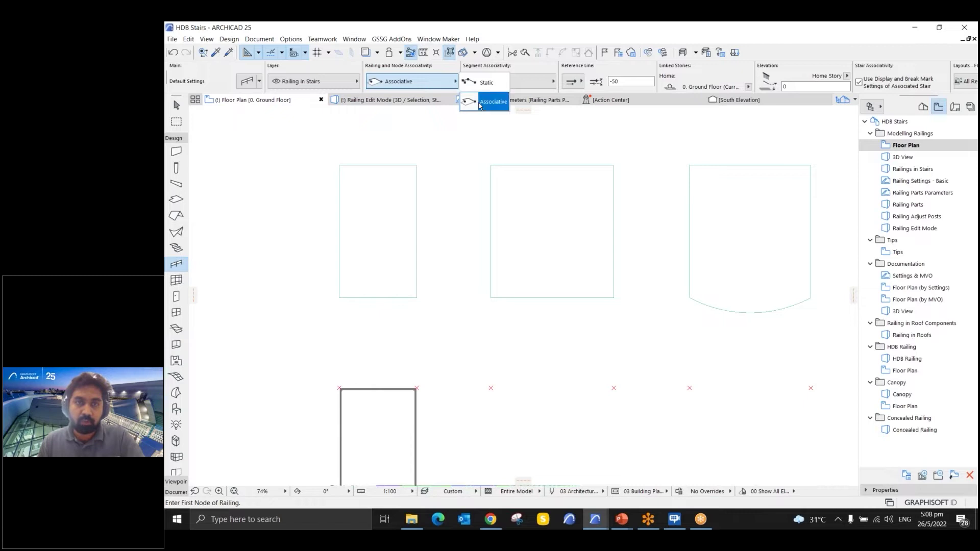
click(532, 86)
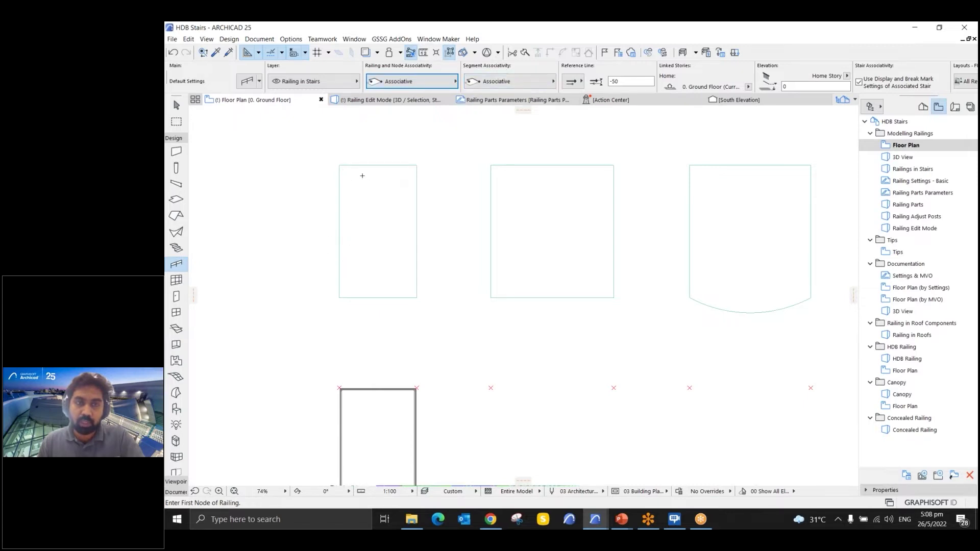
key(Escape)
scroll(378, 171, down, 3)
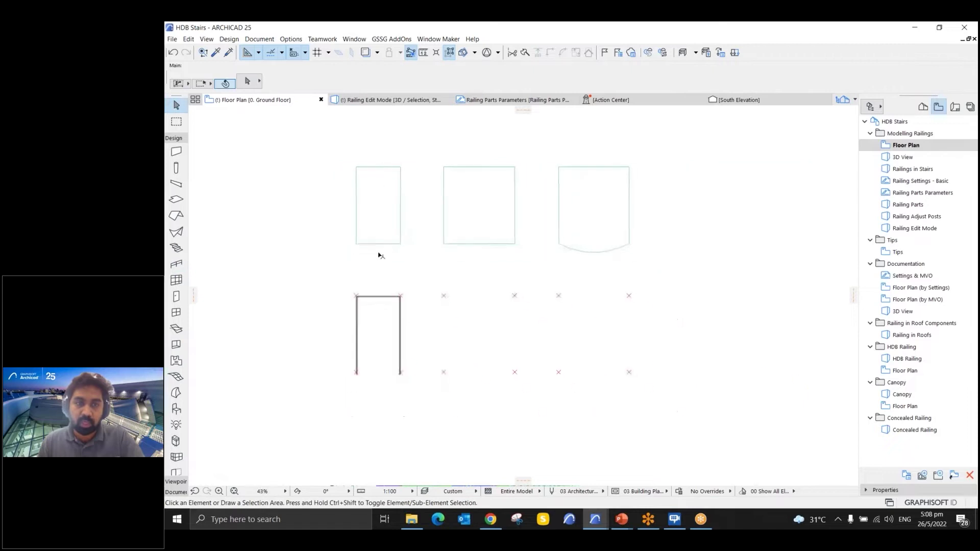
click(377, 295)
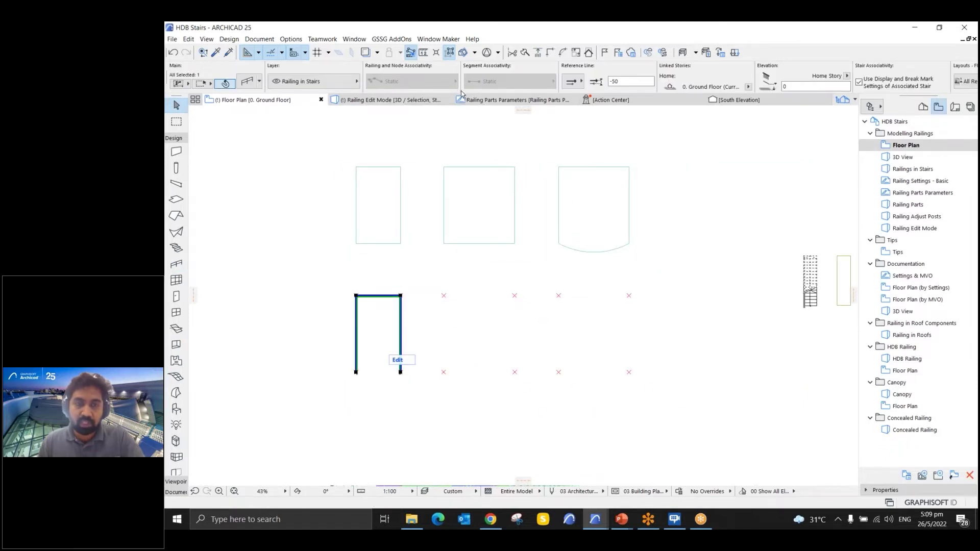
scroll(370, 343, up, 4)
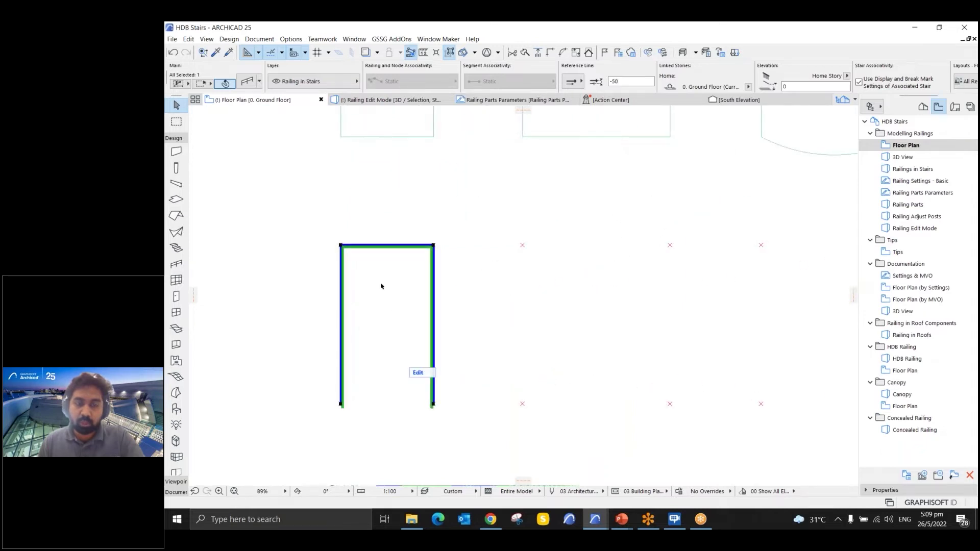
scroll(375, 323, down, 1)
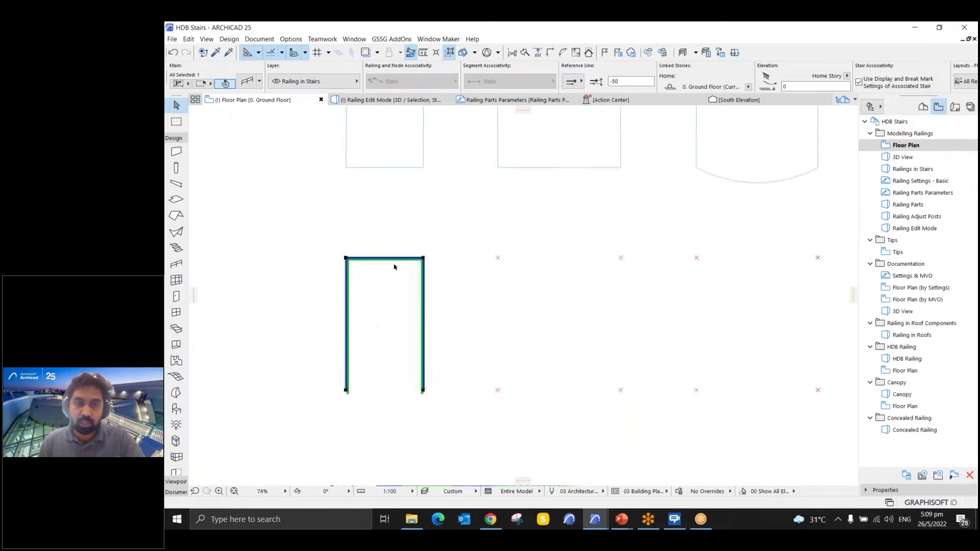
shift+scroll(394, 214, up, 3)
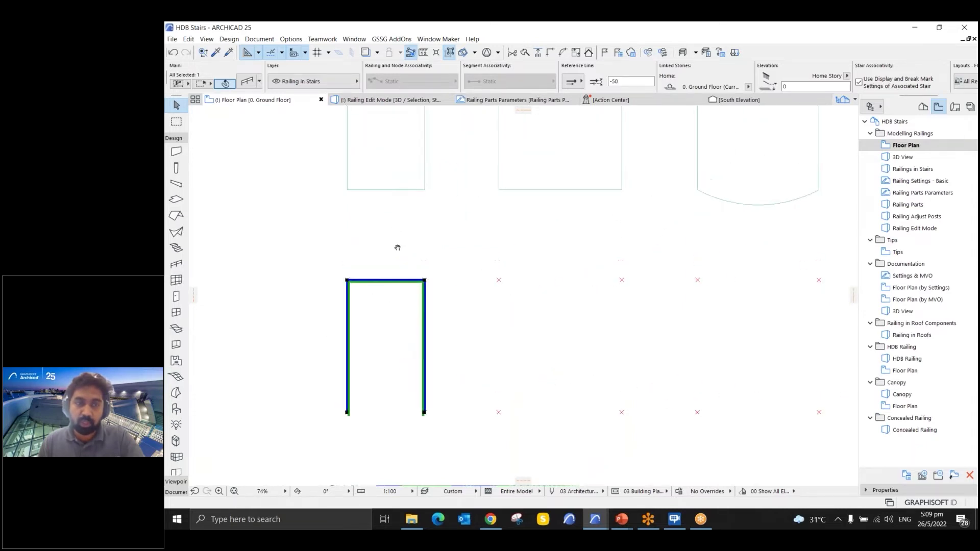
click(180, 266)
click(185, 265)
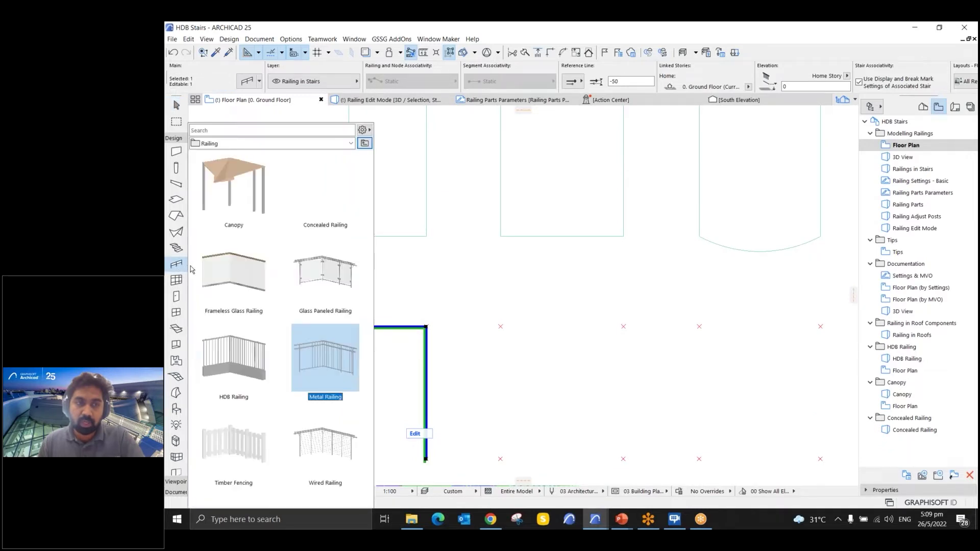
double_click(304, 349)
key(Escape)
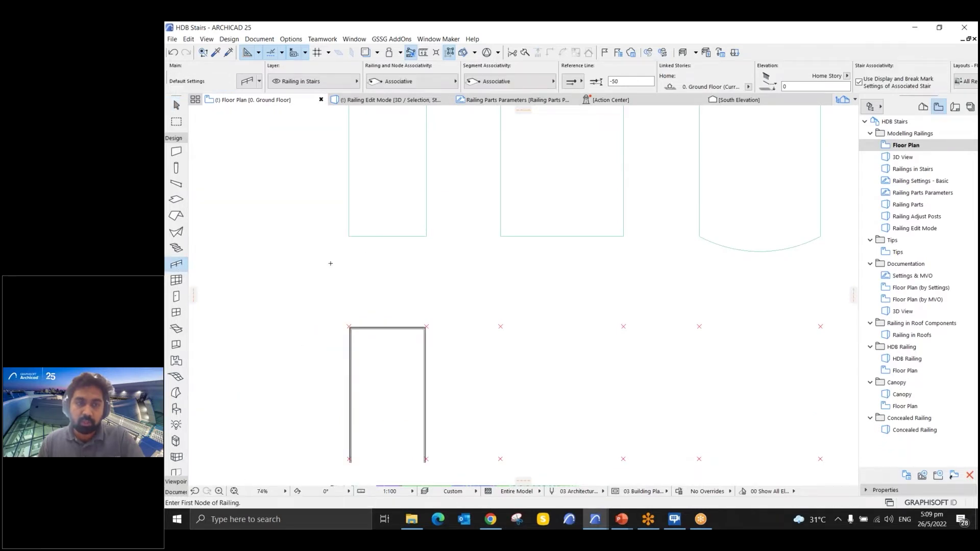
click(187, 266)
- Draw a Metal Railing along the leftmost slab's left, top and right edges
double_click(300, 355)
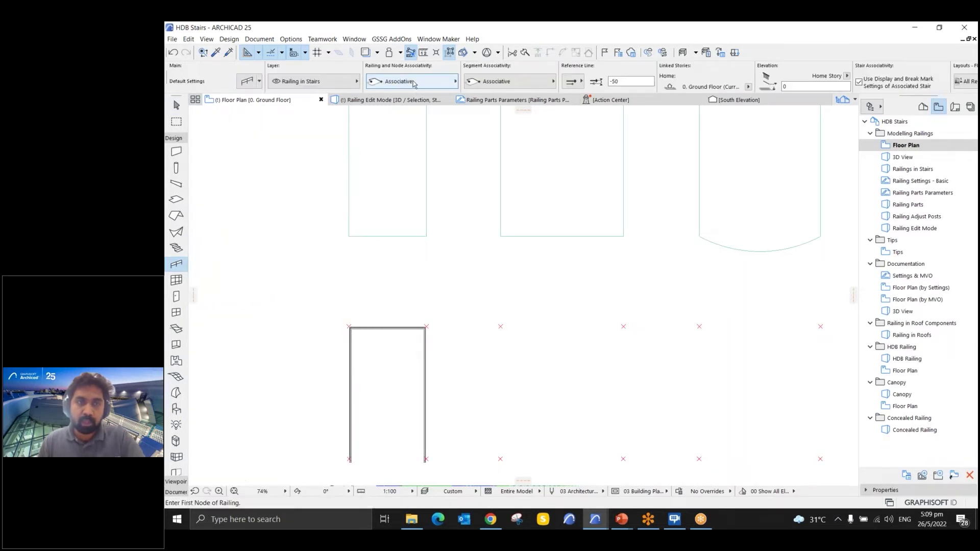
middle_drag(392, 224, 387, 301)
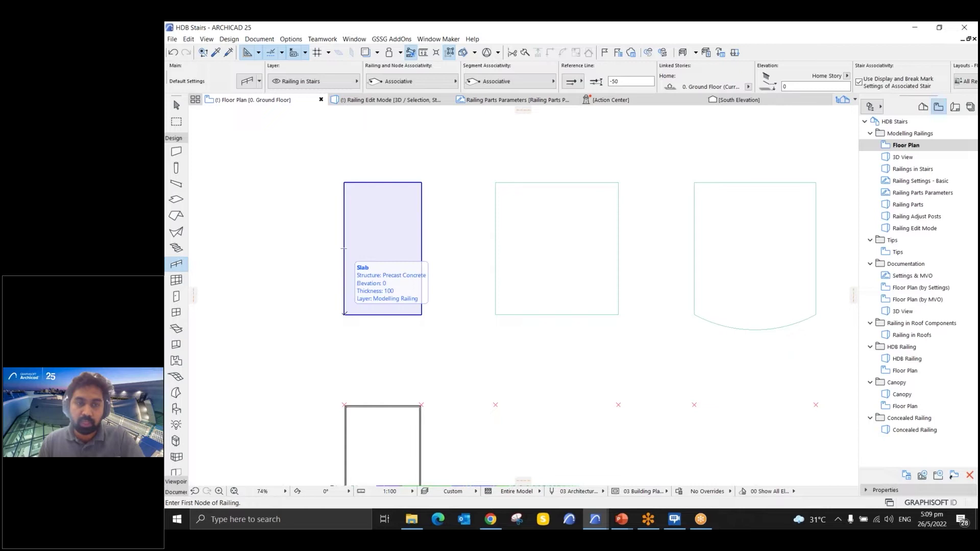
click(344, 314)
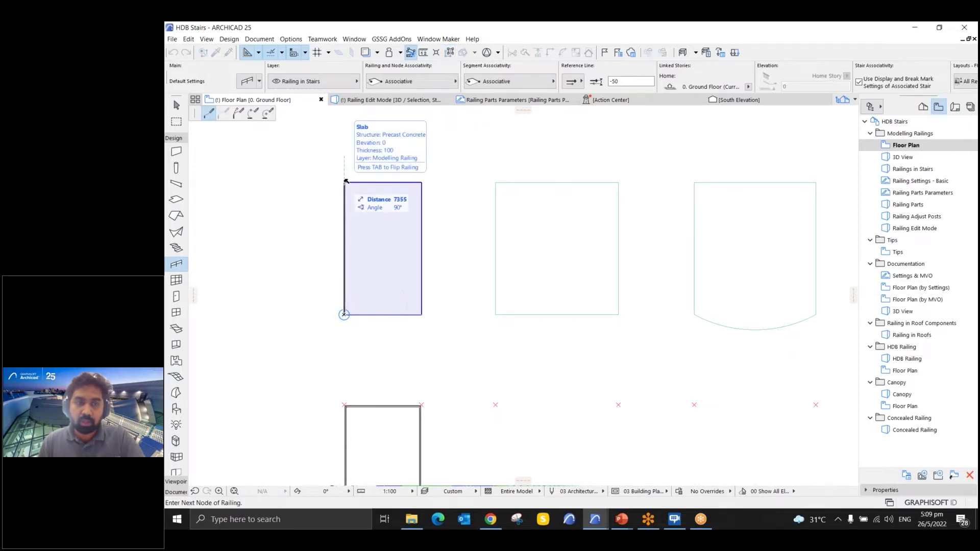
click(345, 182)
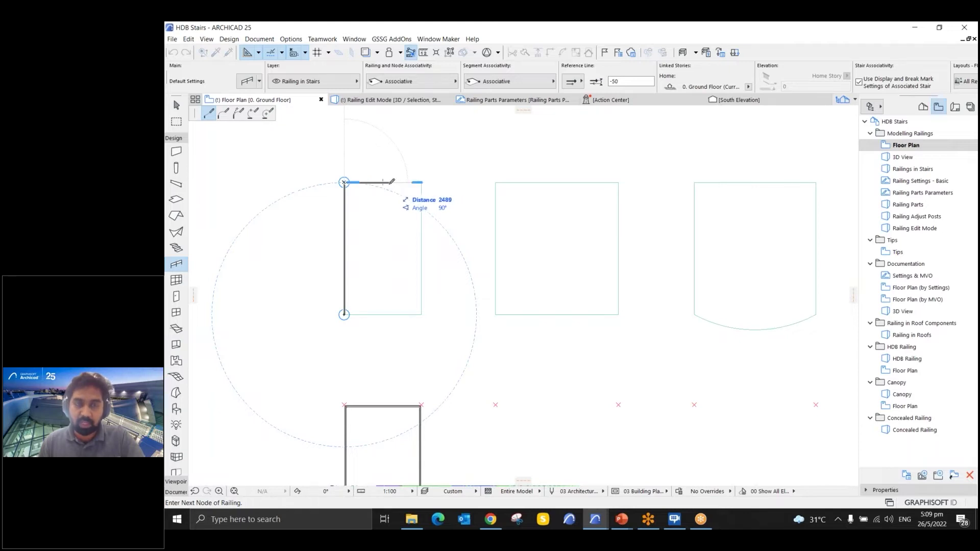
click(422, 182)
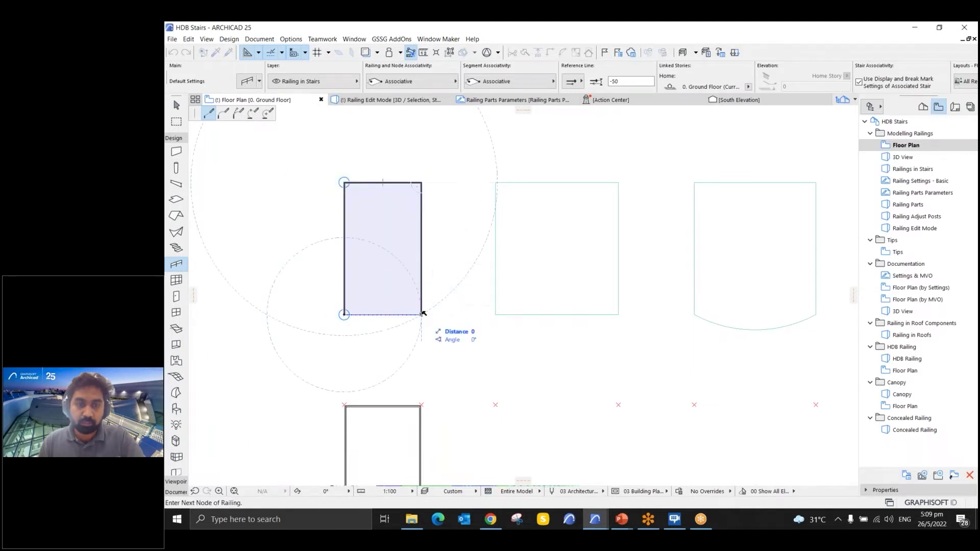
double_click(423, 313)
key(Escape)
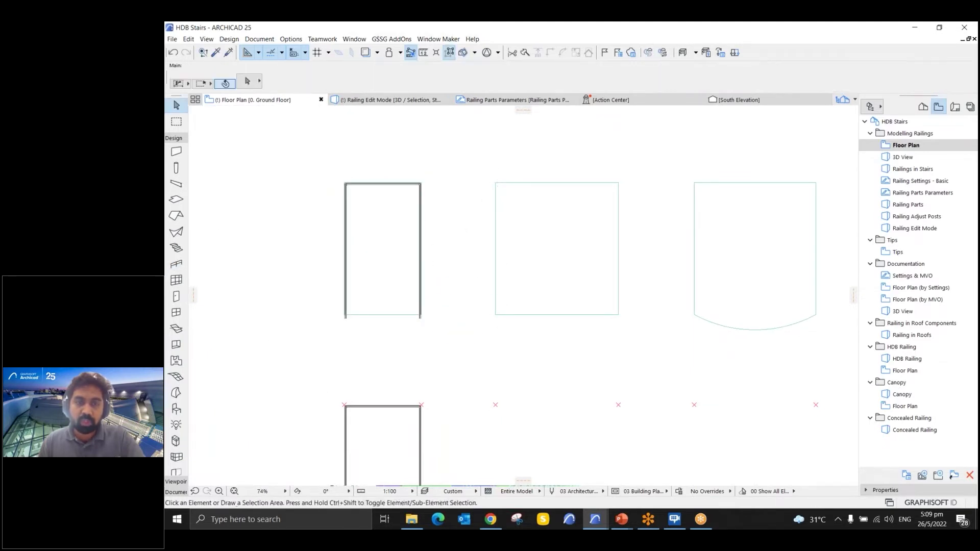
- Open the 3D View of the model from the Navigator
click(392, 229)
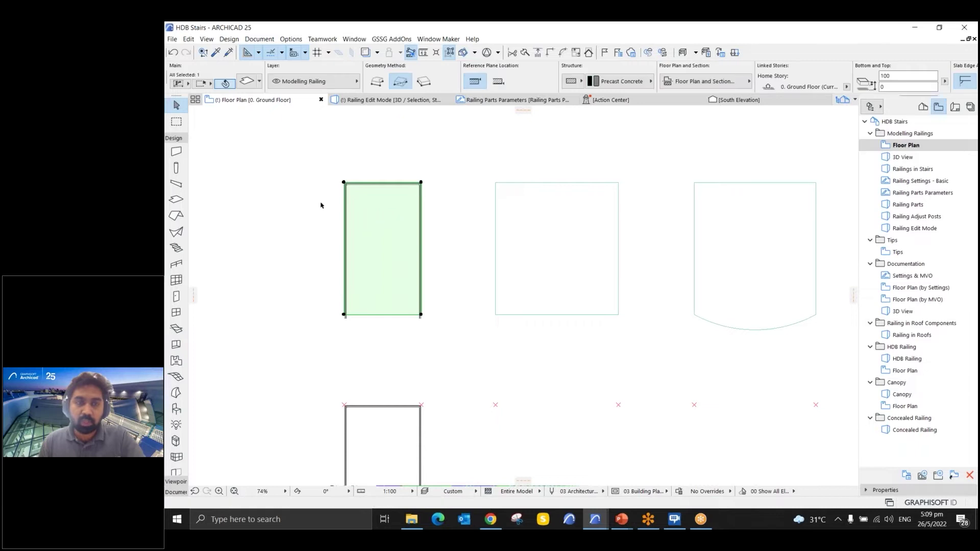
scroll(320, 205, up, 3)
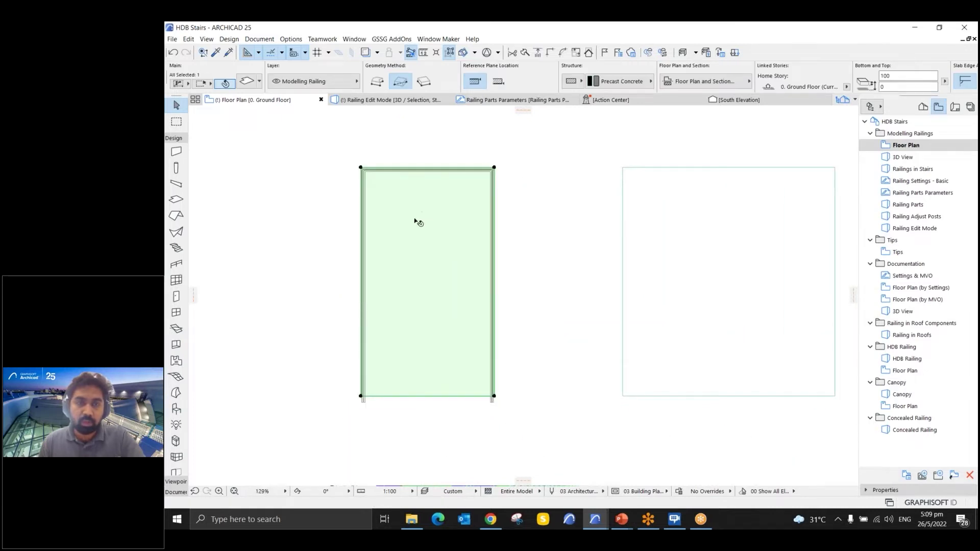
key(Escape)
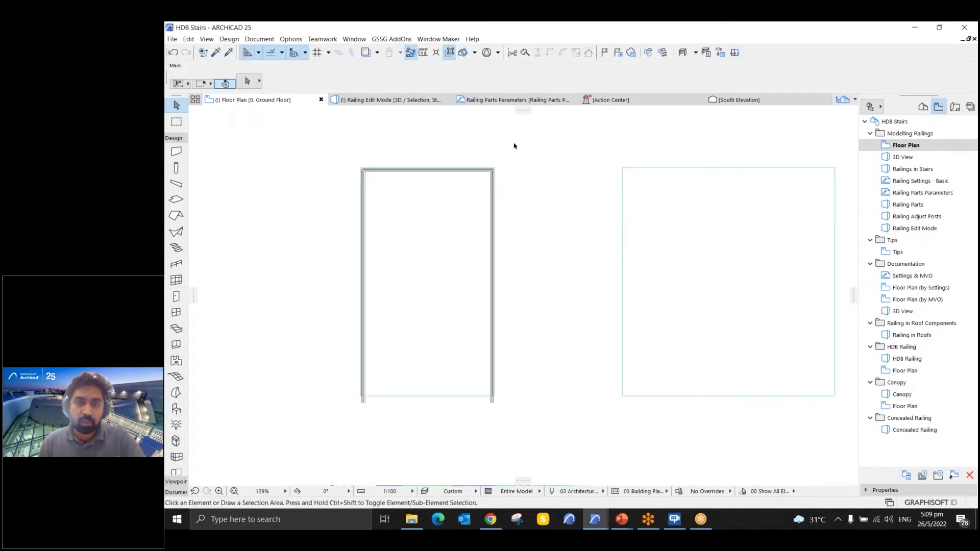
double_click(883, 156)
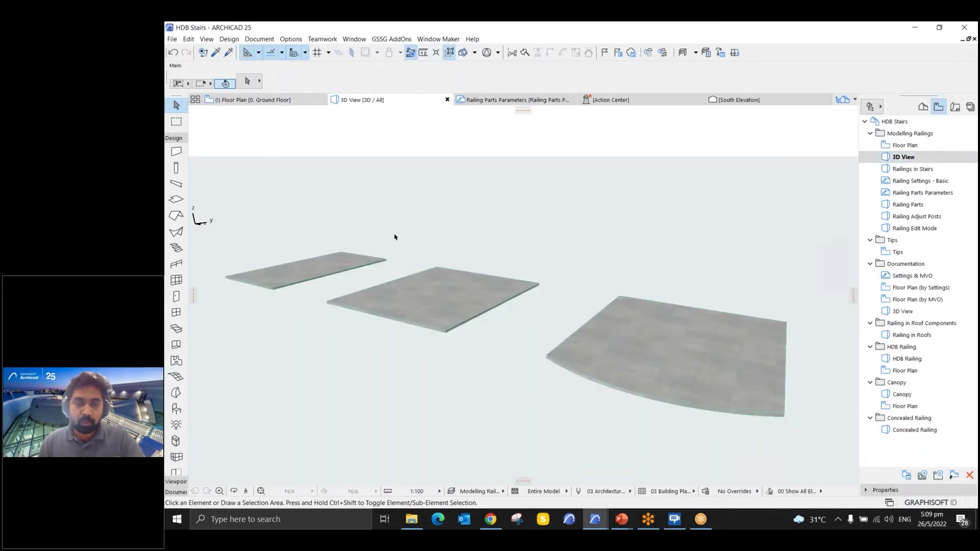
- Switch the layer combination to All Visible
middle_drag(406, 428, 461, 435)
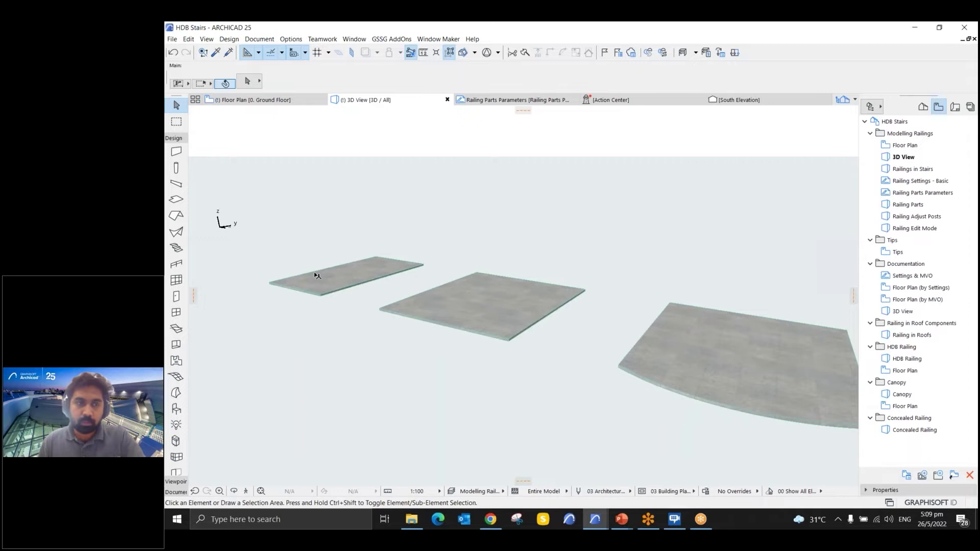
click(489, 493)
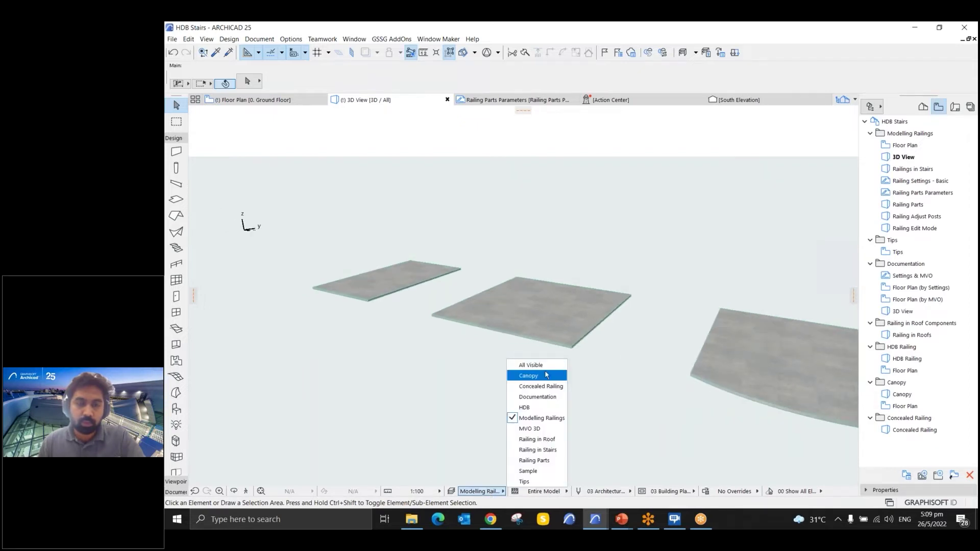
click(543, 366)
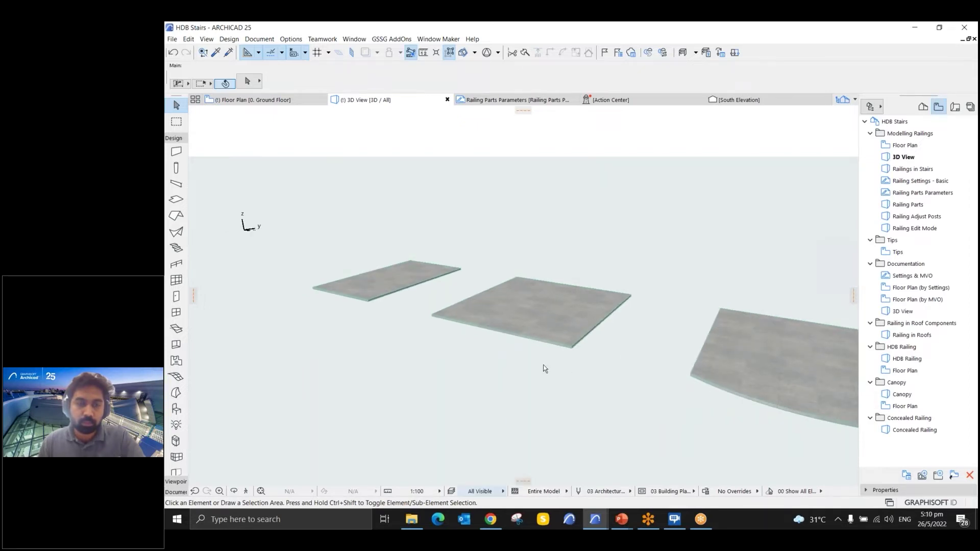
scroll(367, 279, up, 5)
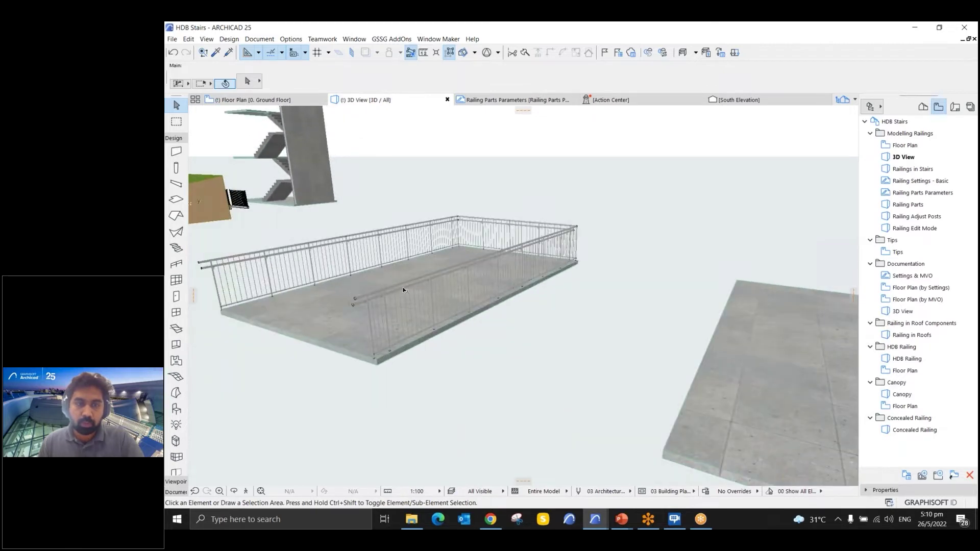
- Move the first slab's railing onto the Modelling Railing layer
click(519, 232)
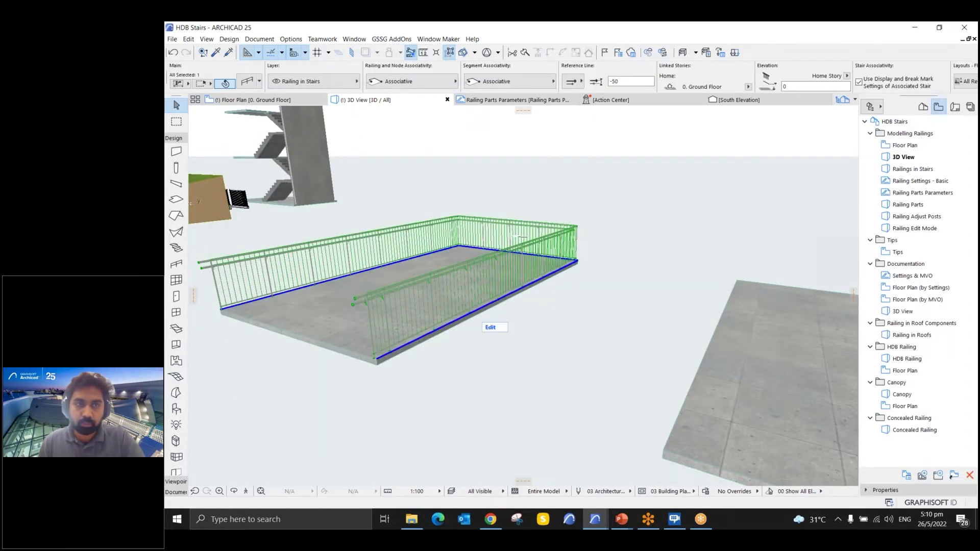
click(330, 82)
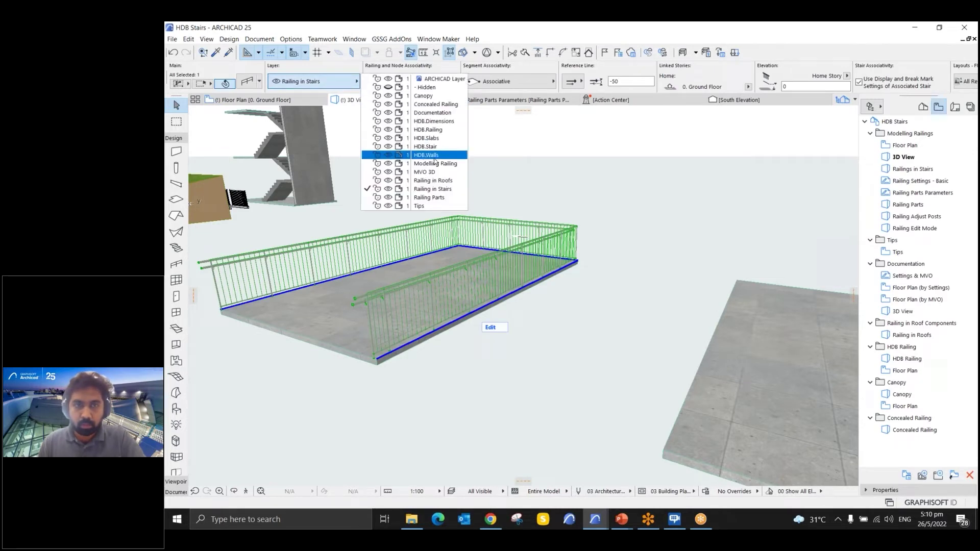
click(435, 164)
click(787, 171)
- Switch back to the Modelling Railings layer combination
click(487, 491)
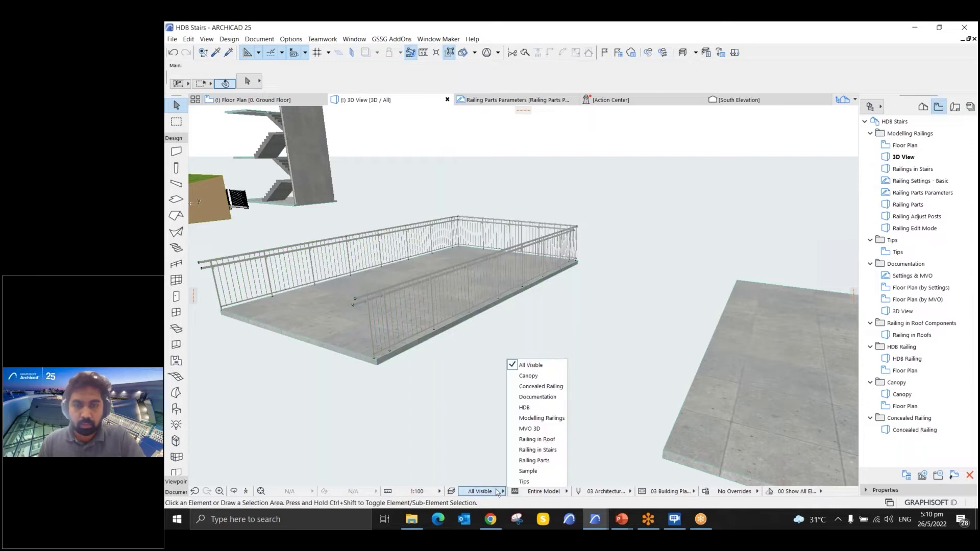
click(547, 419)
scroll(277, 246, up, 4)
click(382, 344)
- Select the railed slab itself rather than its railing
shift+middle_drag(576, 317, 540, 249)
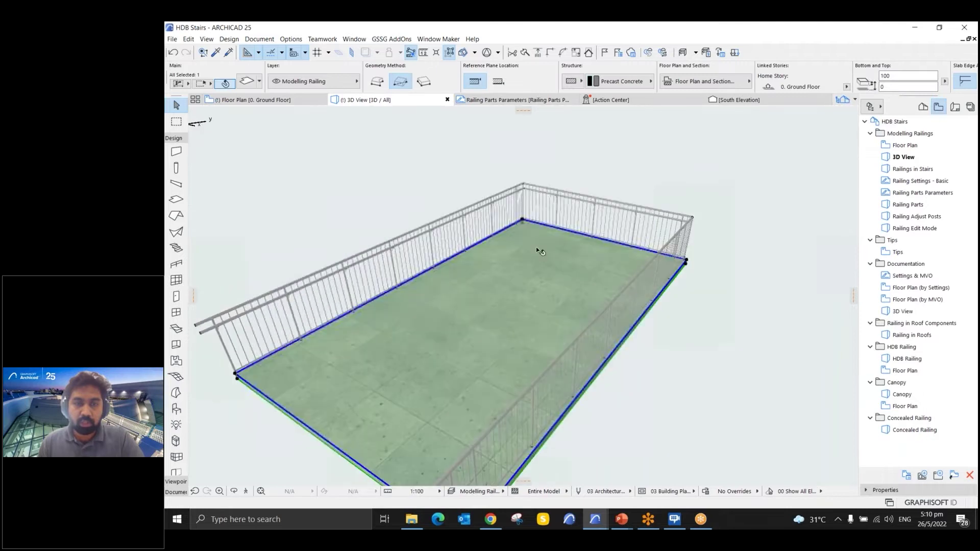
scroll(587, 237, down, 2)
click(587, 237)
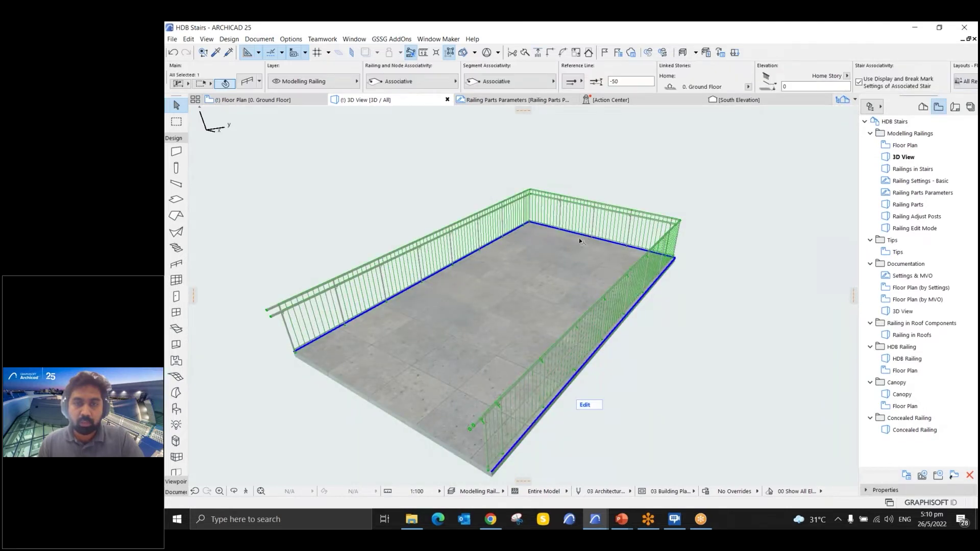
click(587, 238)
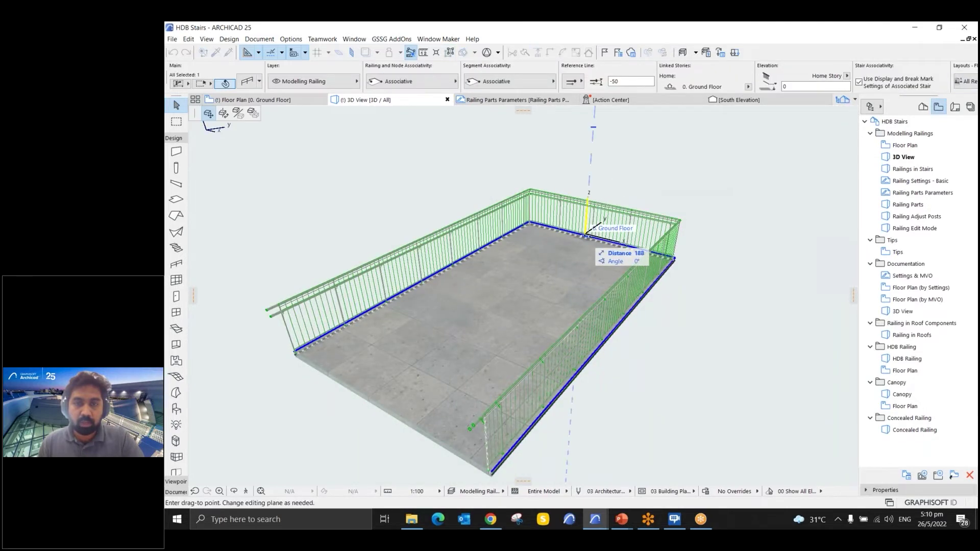
key(Escape)
key(Escape)
click(559, 247)
key(Escape)
click(551, 253)
key(Escape)
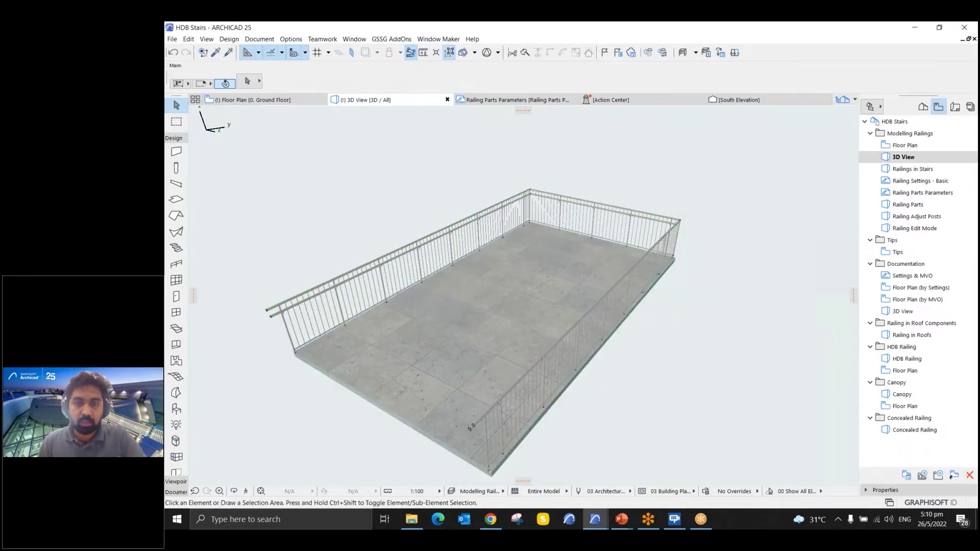
click(585, 237)
click(586, 237)
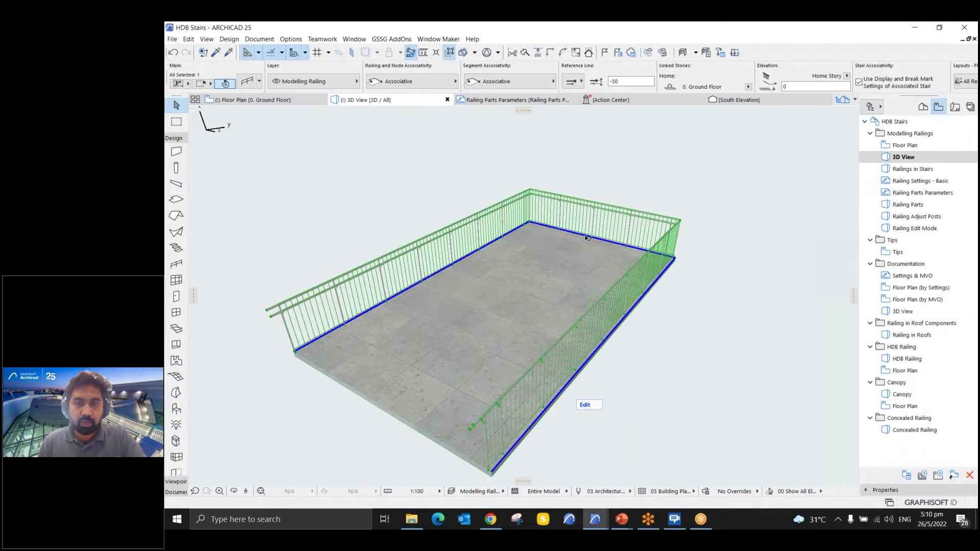
click(589, 238)
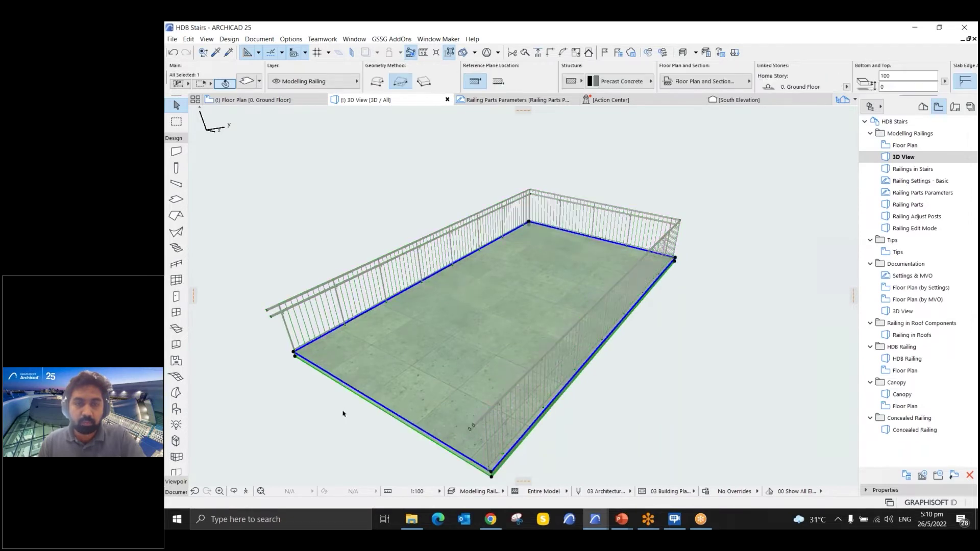
- Offset the slab's near edge inward to shorten it, with the railing following
click(562, 395)
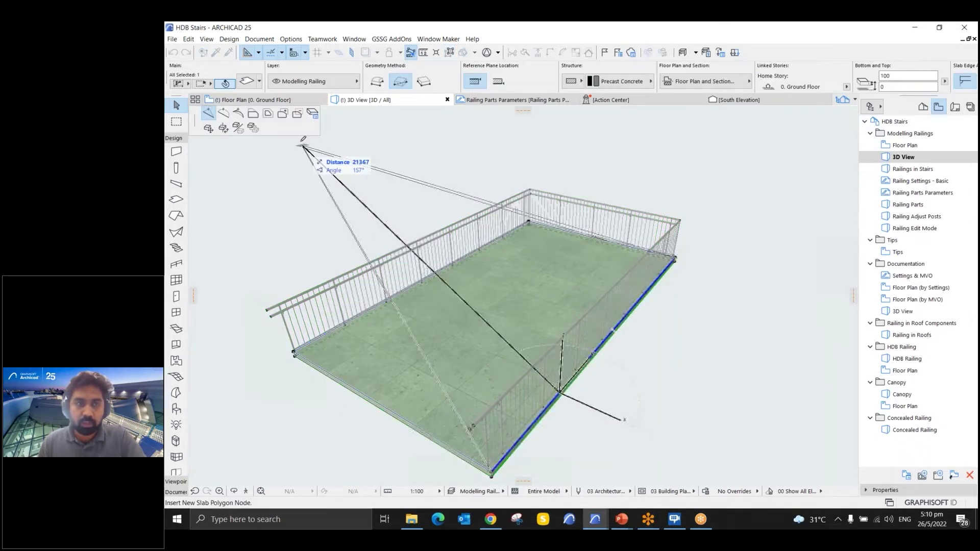
click(257, 118)
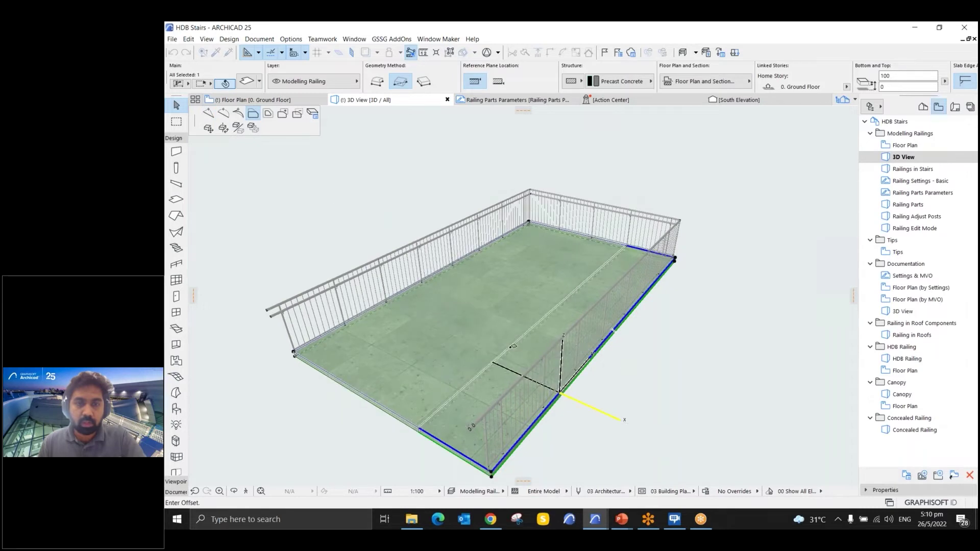
click(485, 375)
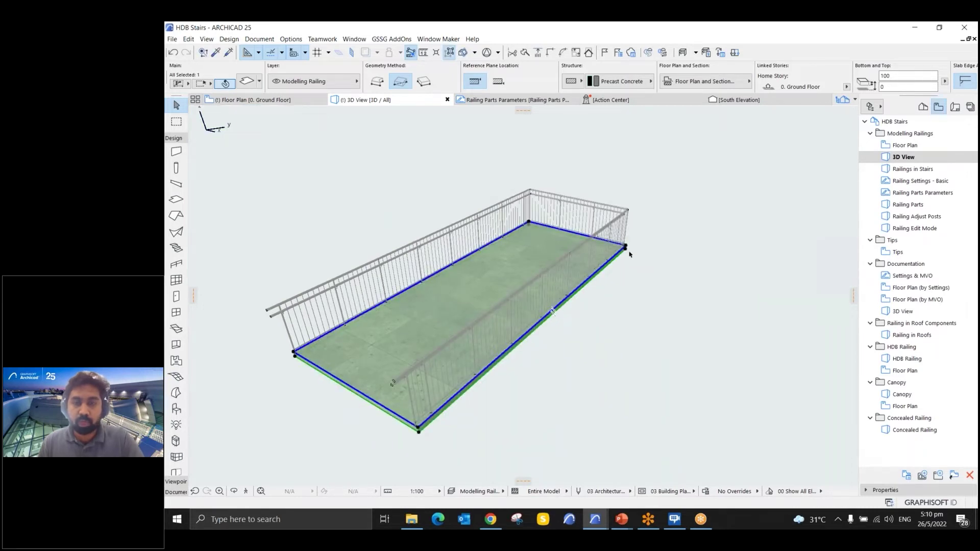
mouse_move(663, 187)
shift+middle_down()
mouse_move(610, 201)
mouse_move(653, 185)
shift+middle_up()
scroll(653, 187, down, 4)
middle_drag(675, 223, 424, 199)
scroll(424, 199, down, 2)
middle_drag(709, 218, 649, 202)
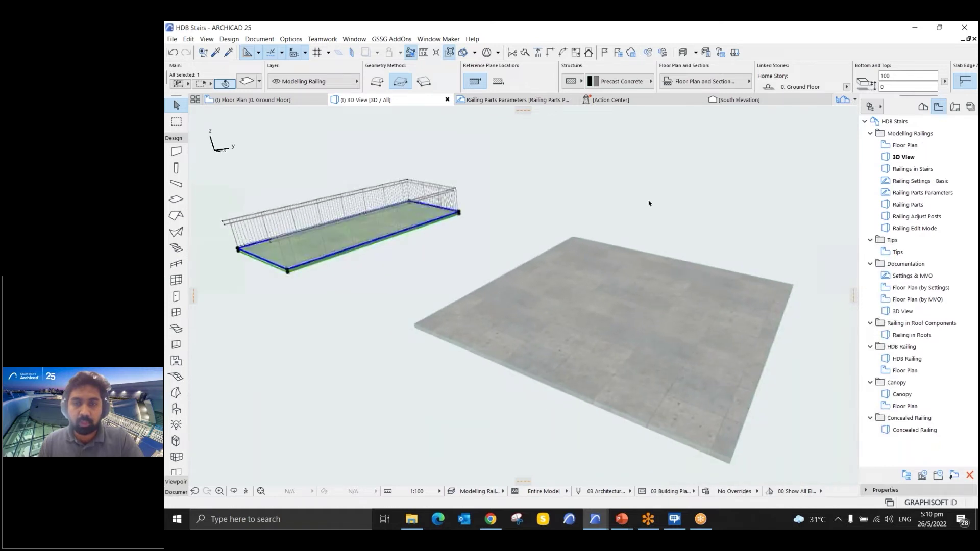
click(649, 201)
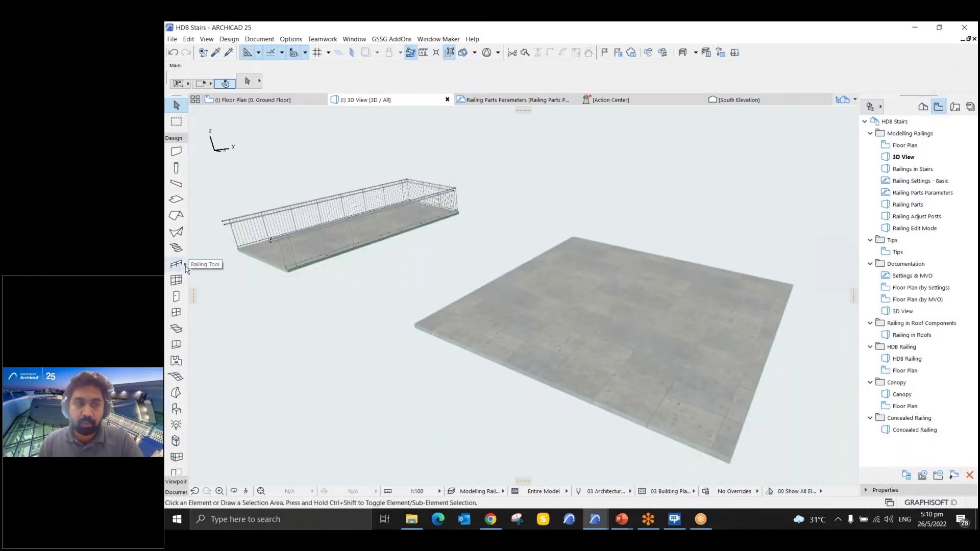
- Eyedropper the existing railing and draw a matching railing along the large slab's two back edges
click(215, 52)
click(365, 190)
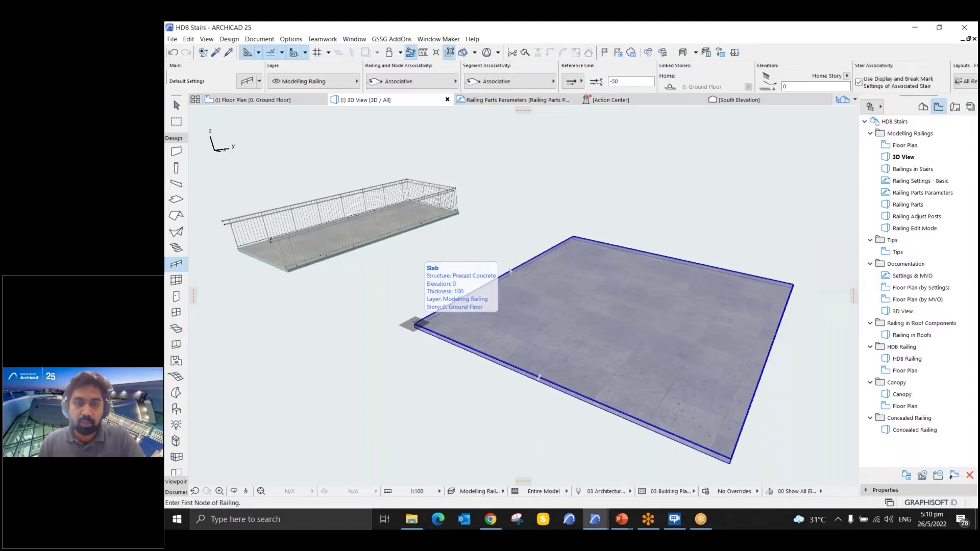
click(414, 324)
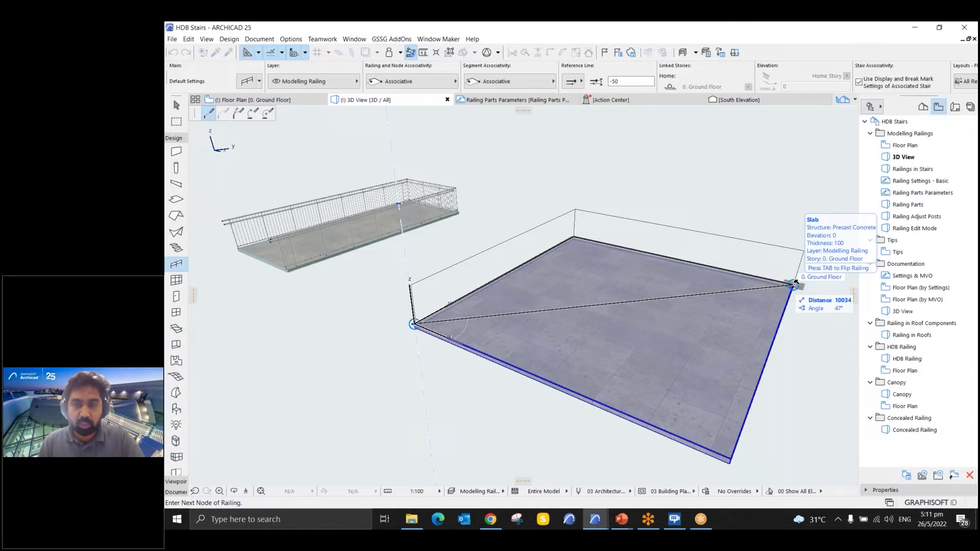
double_click(795, 284)
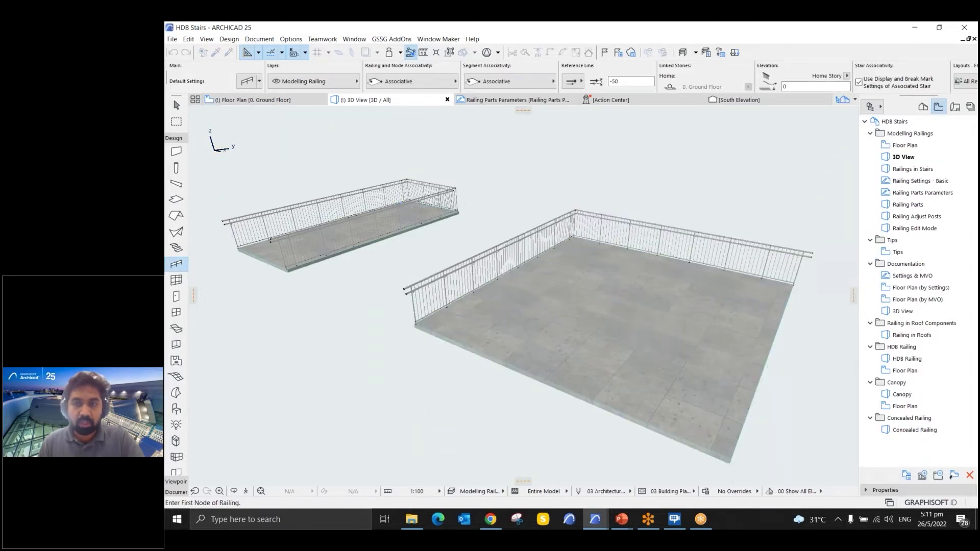
middle_drag(719, 287, 666, 295)
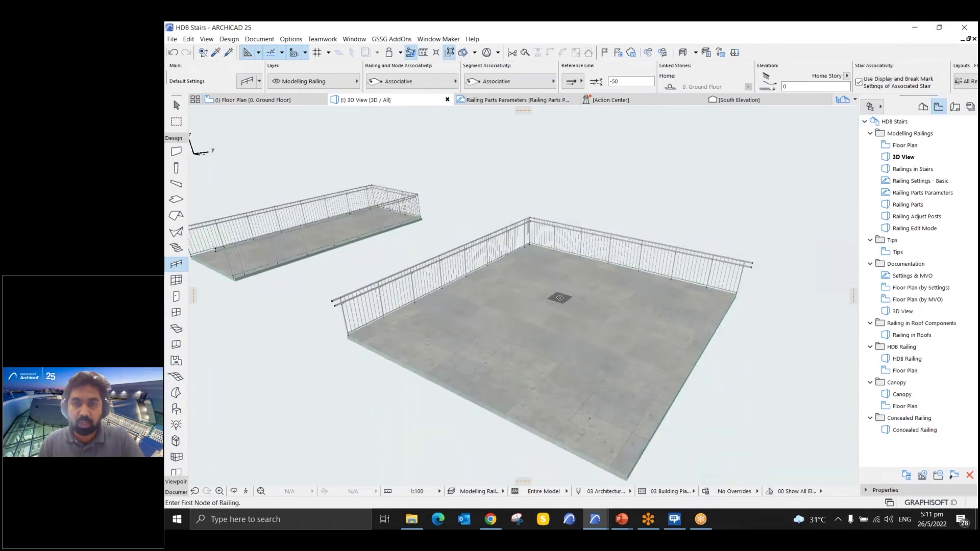
- Curve the large slab's left edge into an outward arc, its railing following the curve
key(Escape)
click(556, 288)
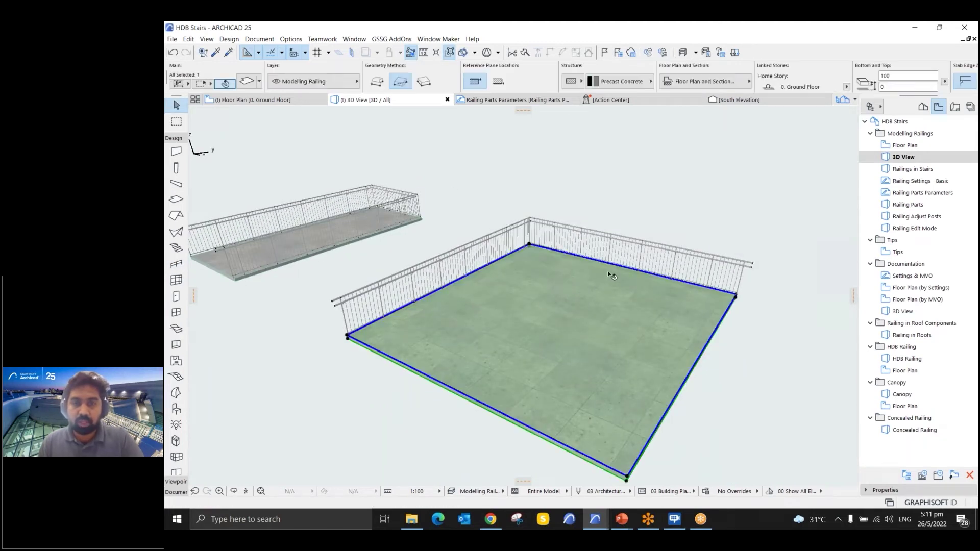
shift+middle_drag(389, 360, 437, 381)
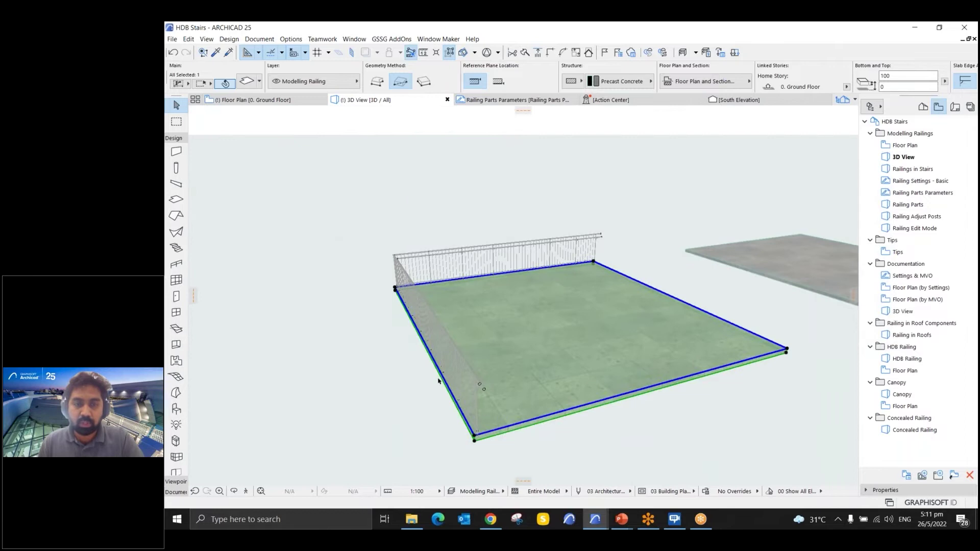
click(445, 382)
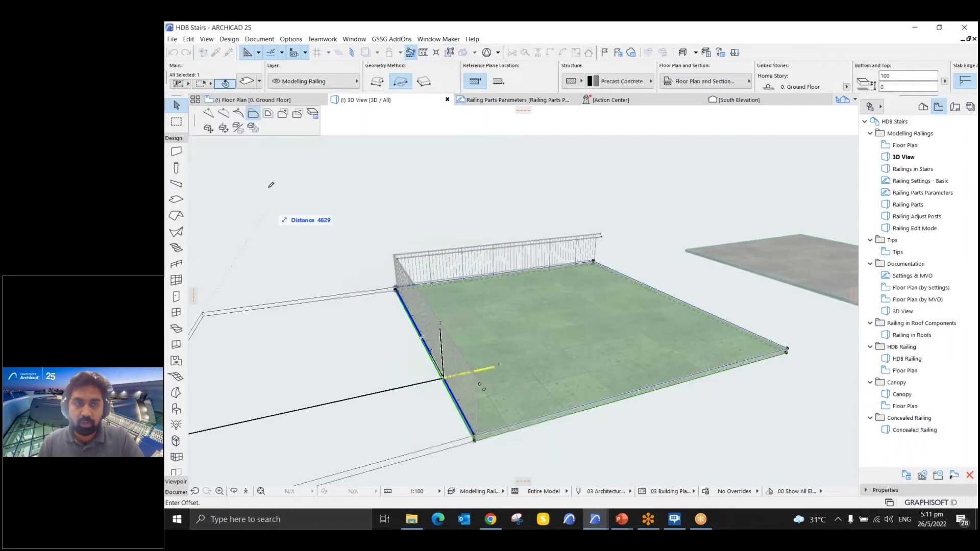
click(227, 119)
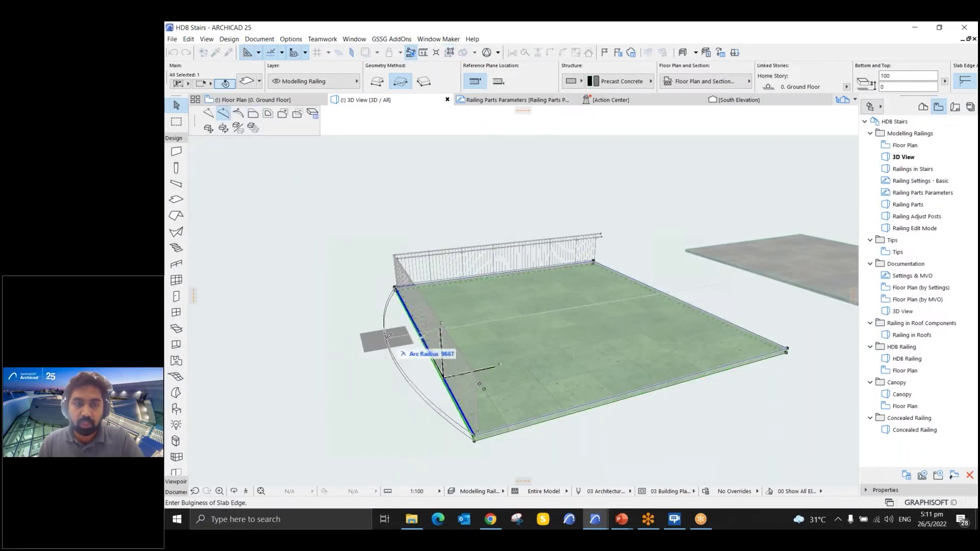
click(389, 343)
shift+middle_drag(475, 390, 521, 306)
scroll(420, 334, up, 2)
scroll(517, 319, up, 1)
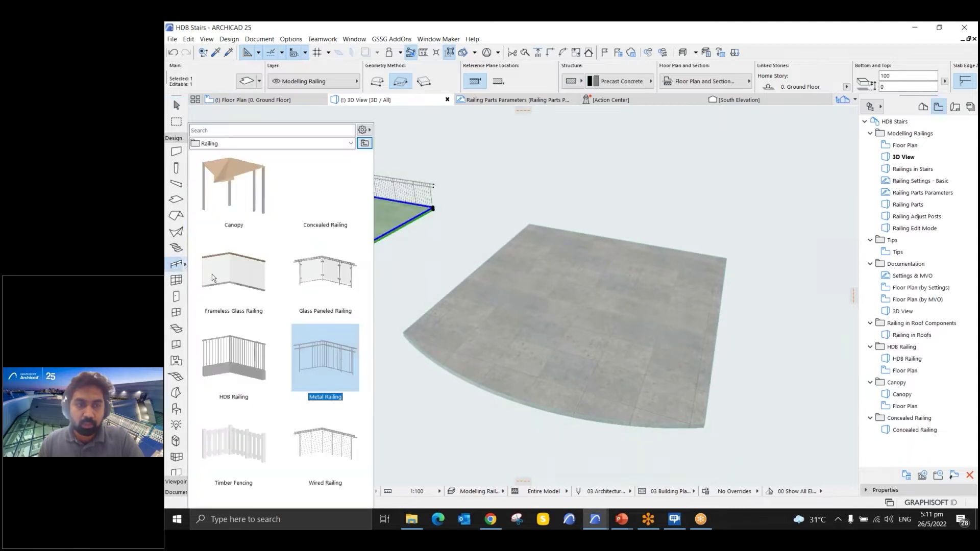
- Reselect the Railing tool with a saved railing favorite
double_click(336, 343)
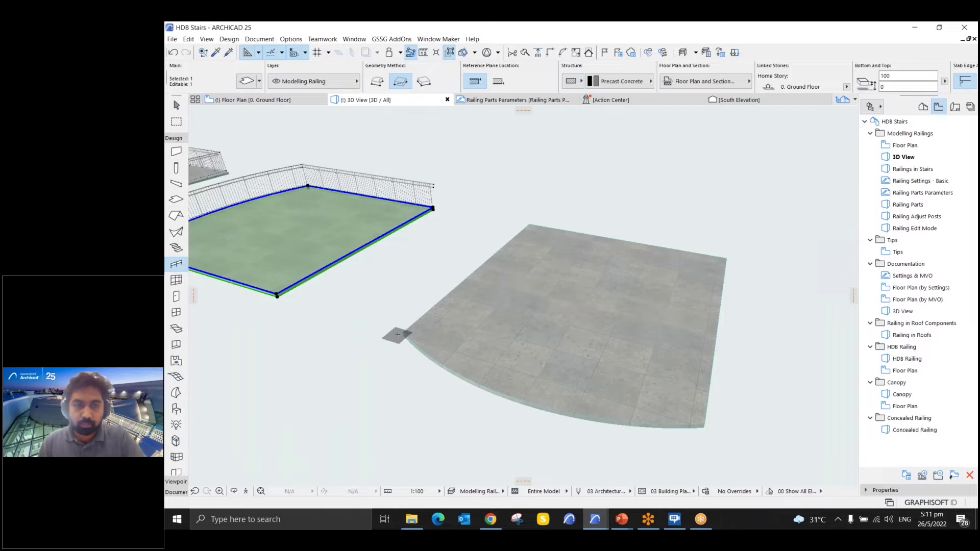
key(Escape)
key(Escape)
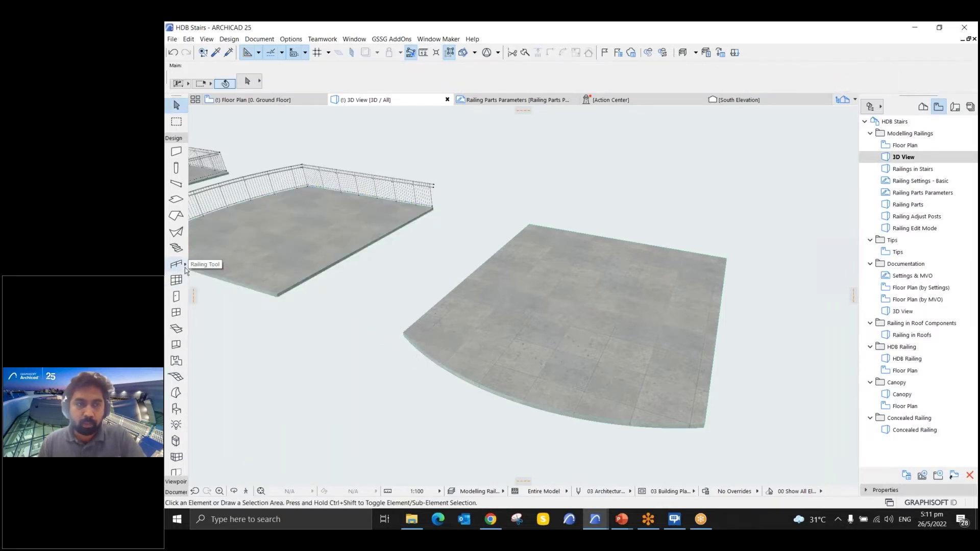
click(184, 266)
double_click(341, 347)
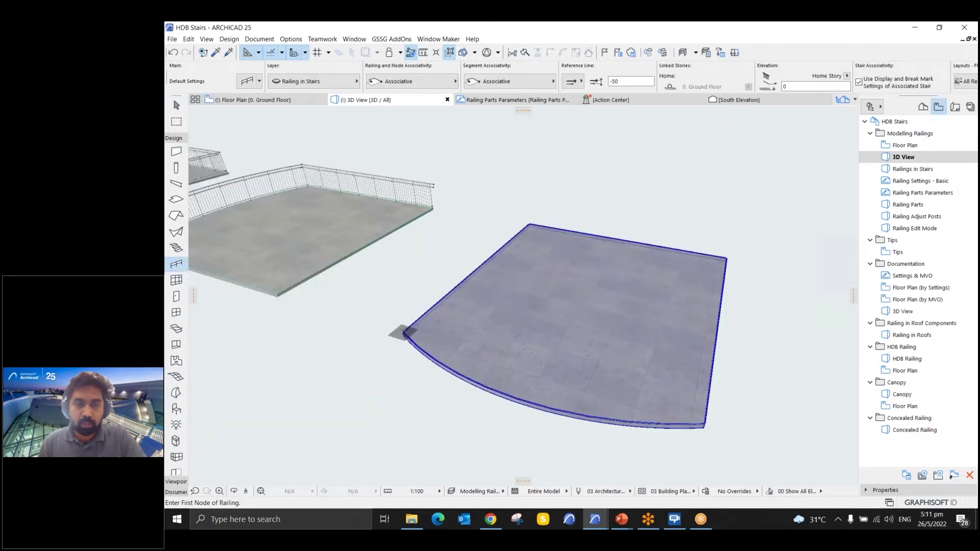
- Show the Railing in Stairs layer and assign new railings to the Modelling Railing layer
click(405, 332)
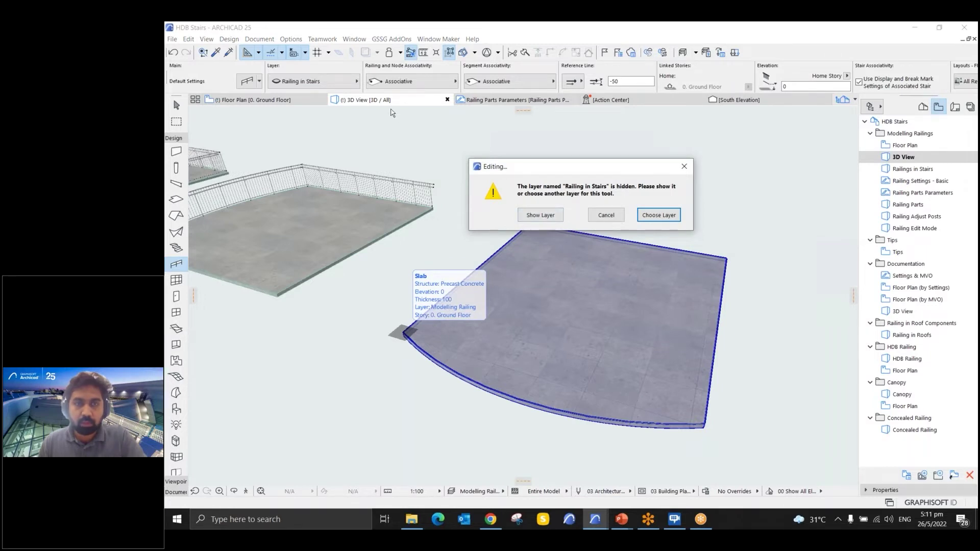
click(541, 215)
click(337, 83)
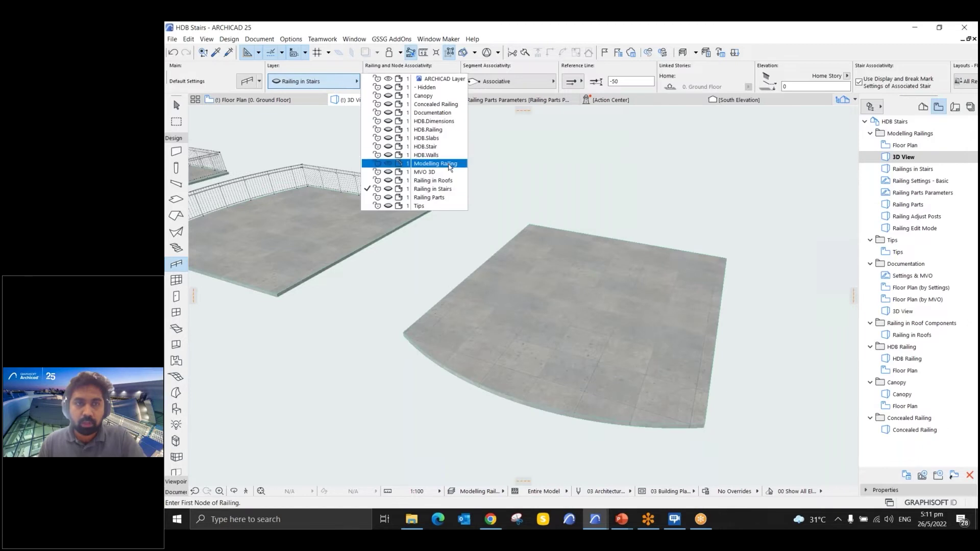
click(437, 164)
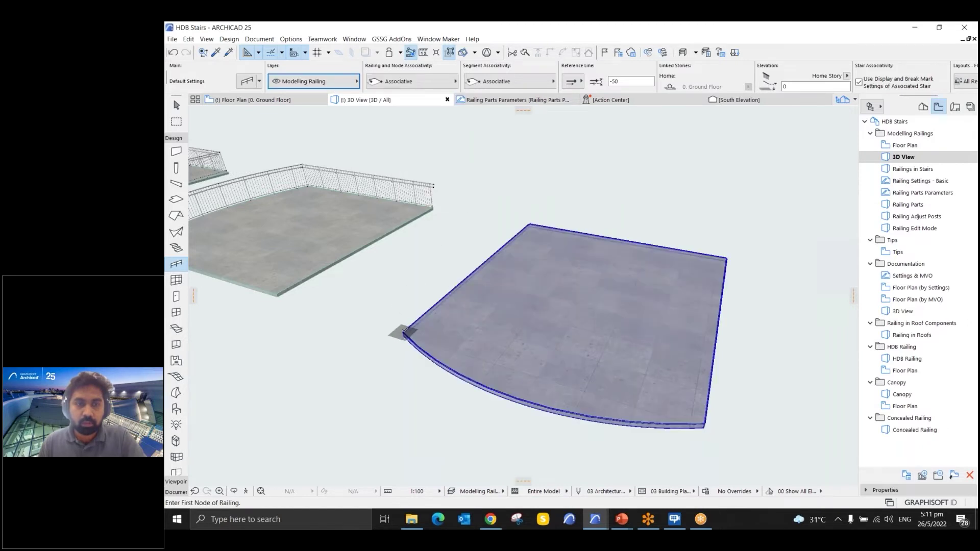
click(404, 332)
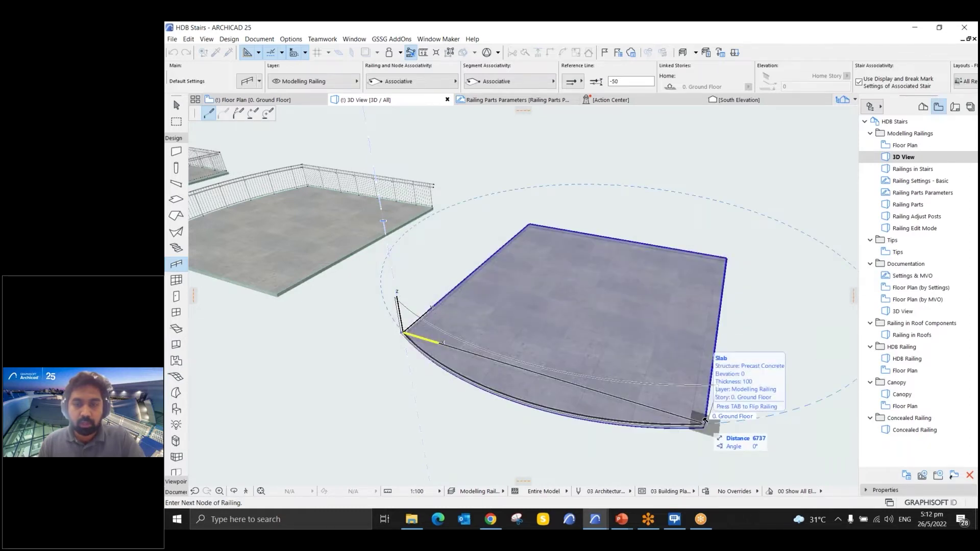
click(702, 423)
shift+middle_drag(702, 423, 521, 467)
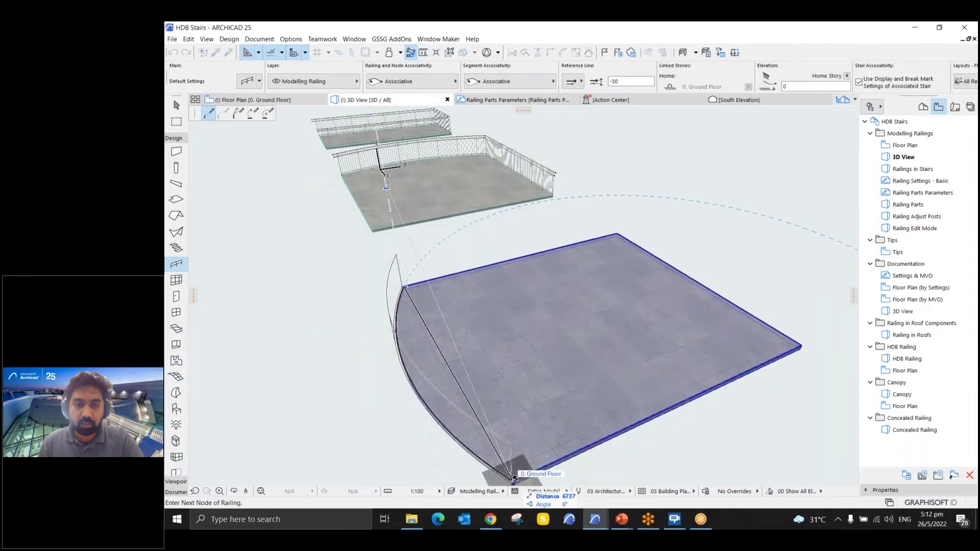
click(514, 478)
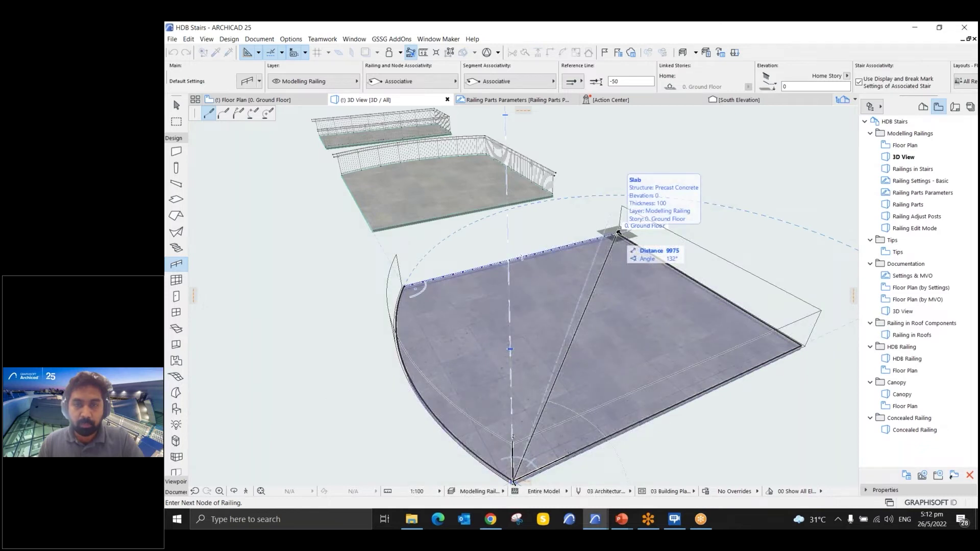
click(618, 232)
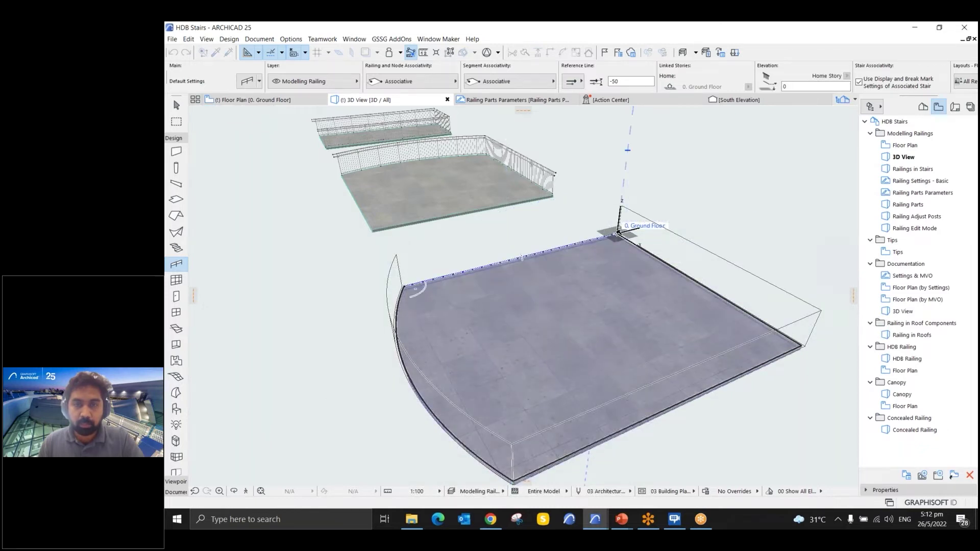
key(Escape)
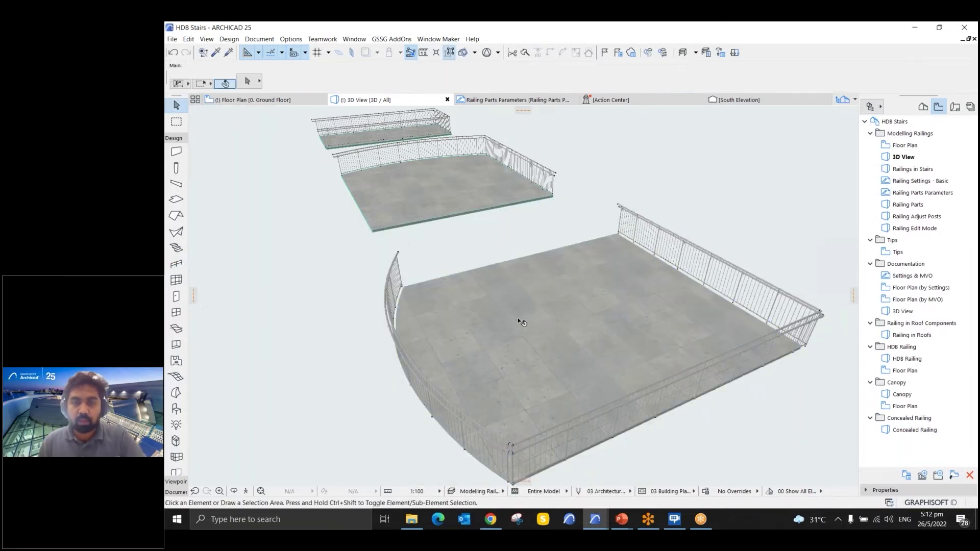
shift+middle_drag(500, 348, 619, 212)
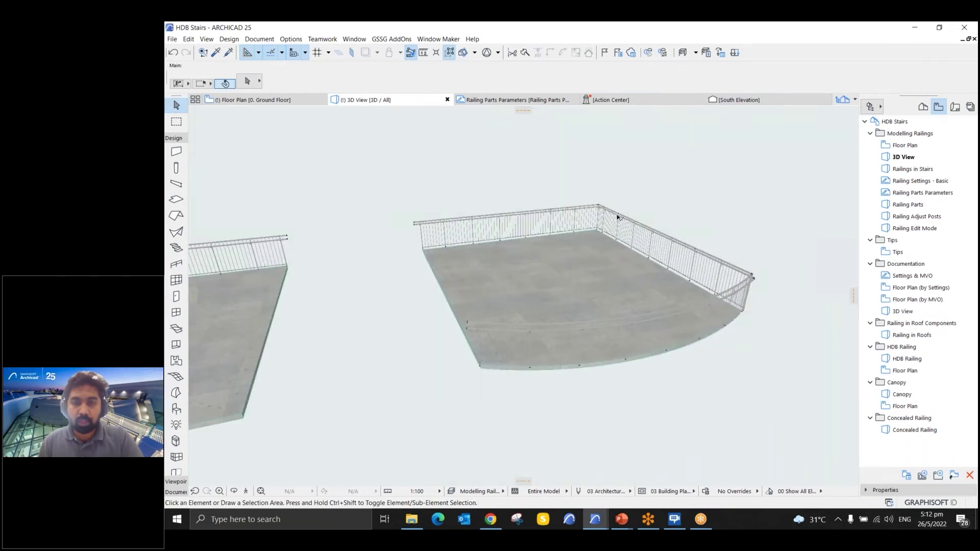
click(593, 208)
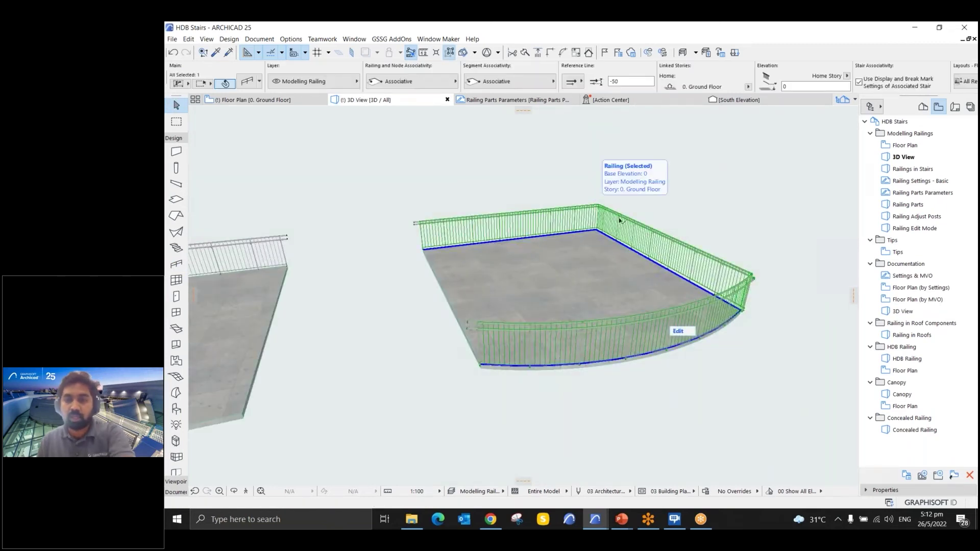
key(Delete)
shift+middle_drag(668, 247, 541, 286)
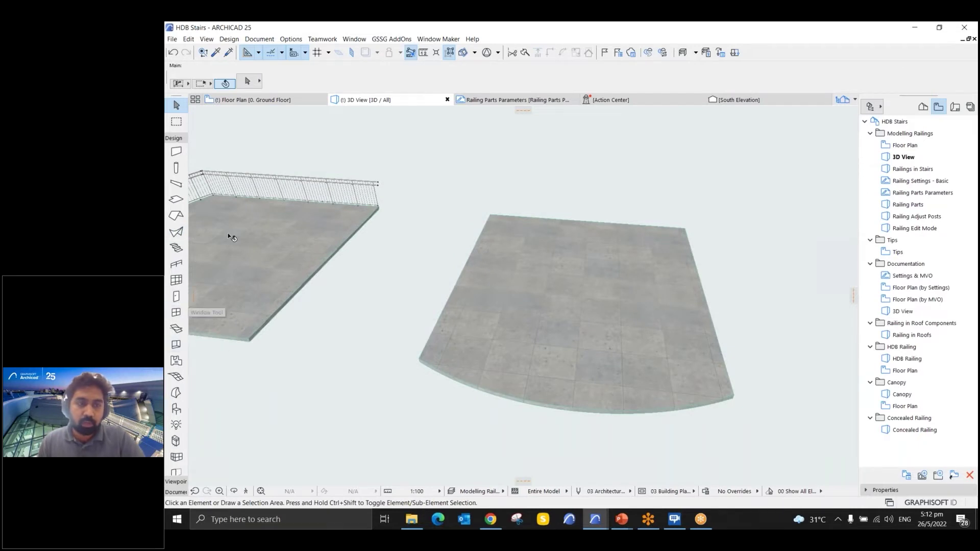
- Pick up the existing railing's parameters and run a railing along the curved slab's straight side and arc
click(218, 54)
click(327, 179)
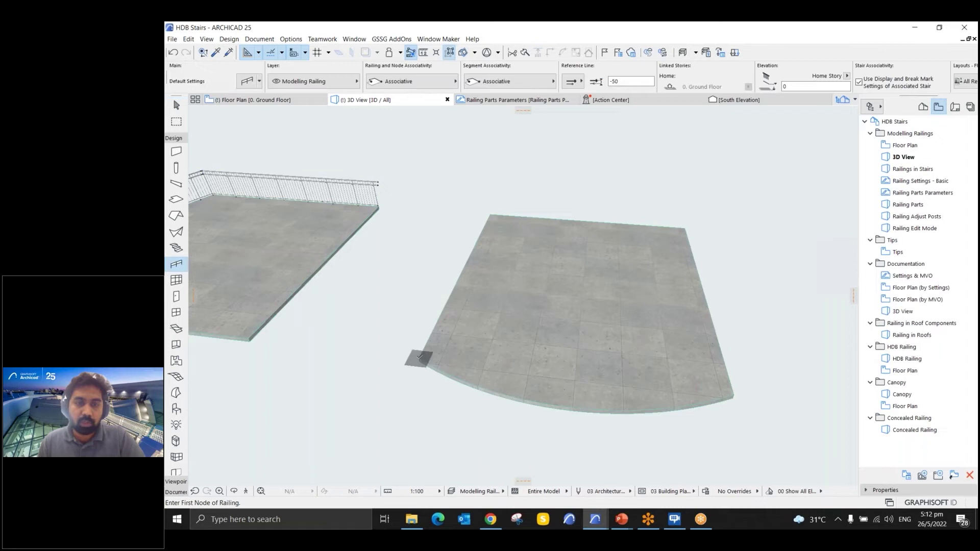
click(418, 357)
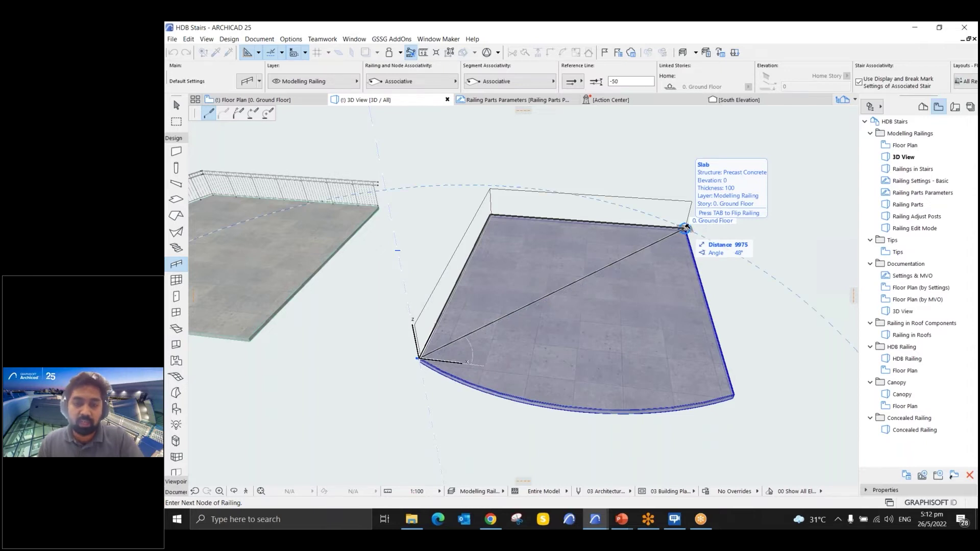
key(Tab)
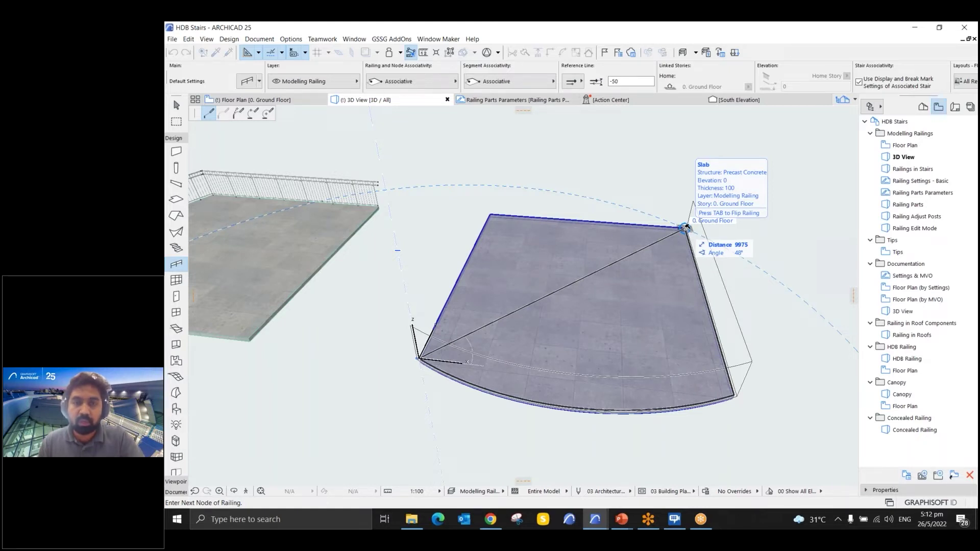
click(685, 227)
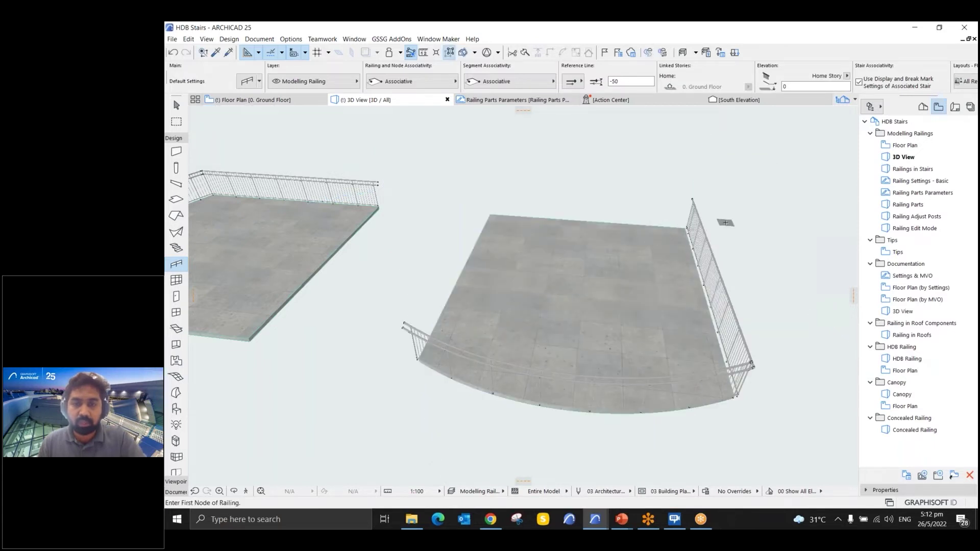
key(Escape)
shift+middle_drag(630, 342, 770, 289)
scroll(611, 321, up, 2)
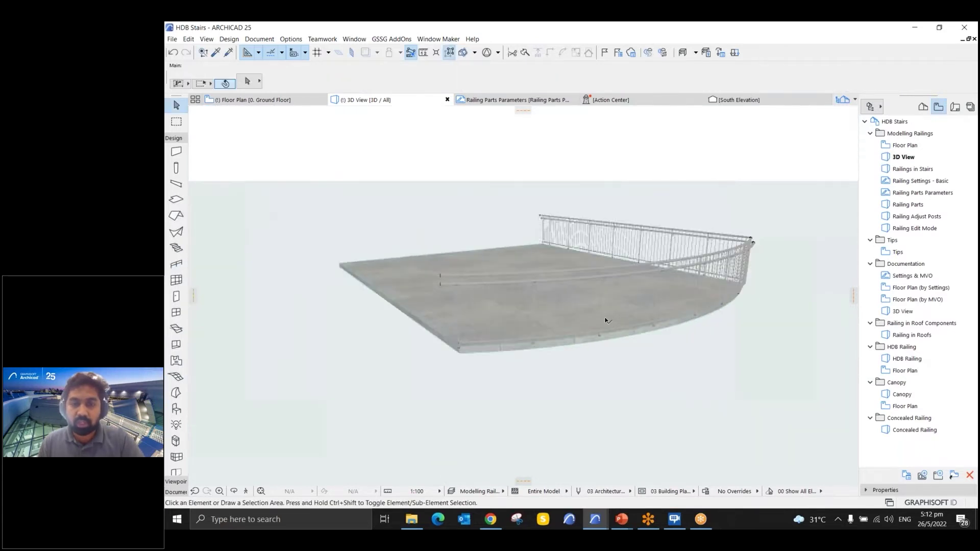
scroll(610, 321, up, 3)
- Flip the curved slab's railing on its reference line, changing its offset from -50 to 50
shift+middle_drag(611, 321, 623, 249)
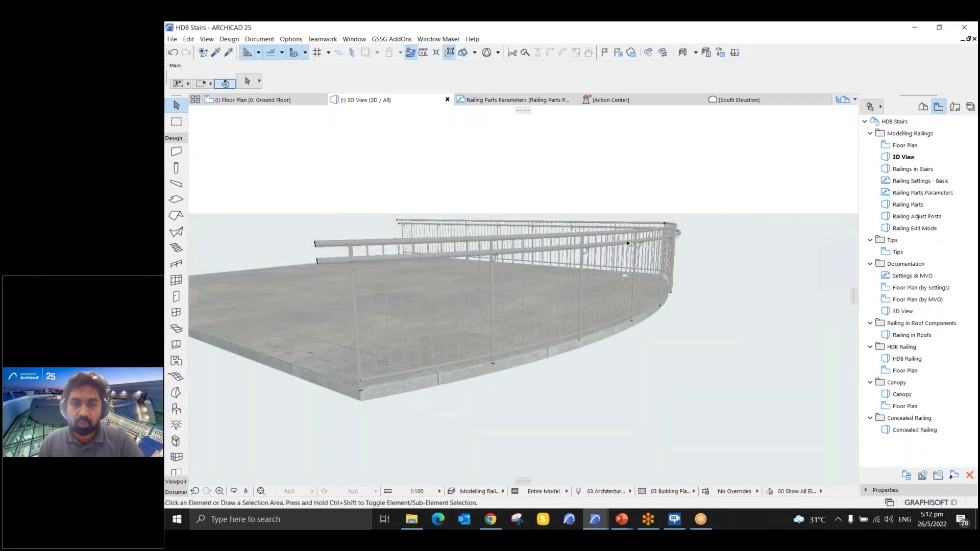
click(627, 243)
right_click(628, 246)
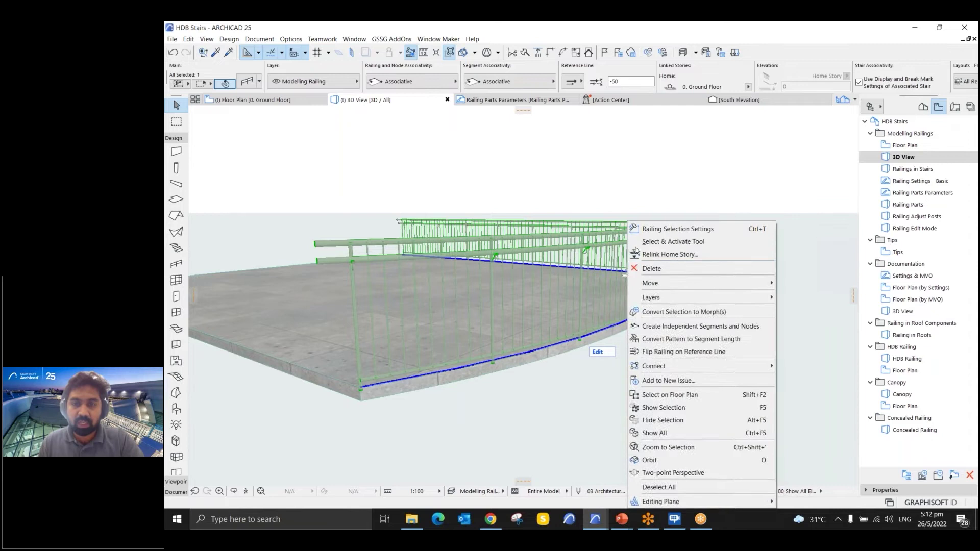
click(681, 351)
shift+middle_drag(493, 387, 527, 322)
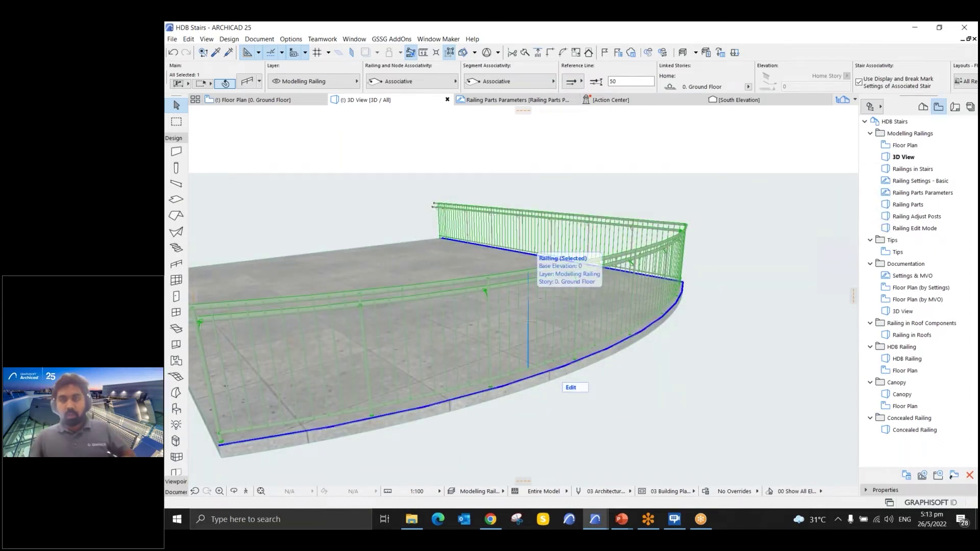
click(716, 189)
- Switch to the Railings in Stairs 3D view and frame the stair
double_click(902, 171)
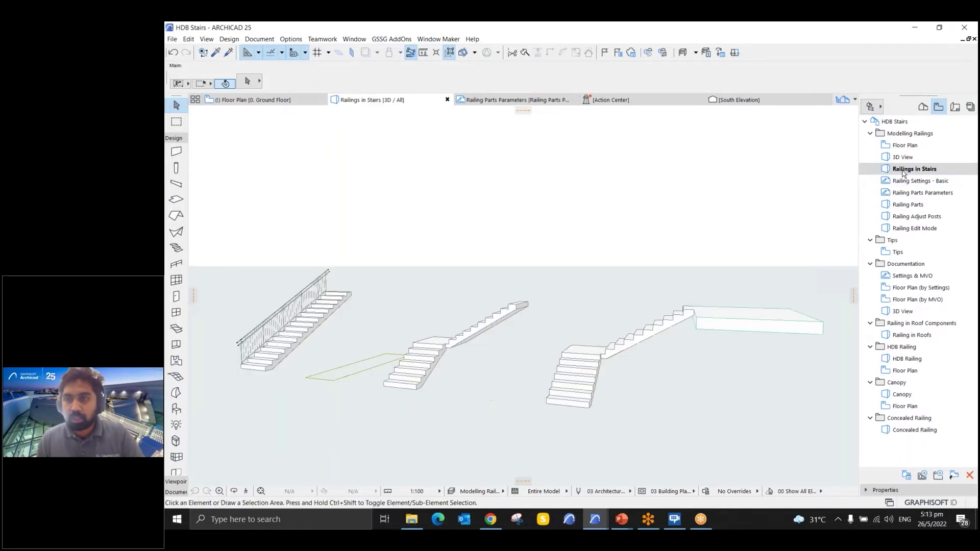
middle_drag(462, 302, 541, 341)
scroll(485, 343, up, 4)
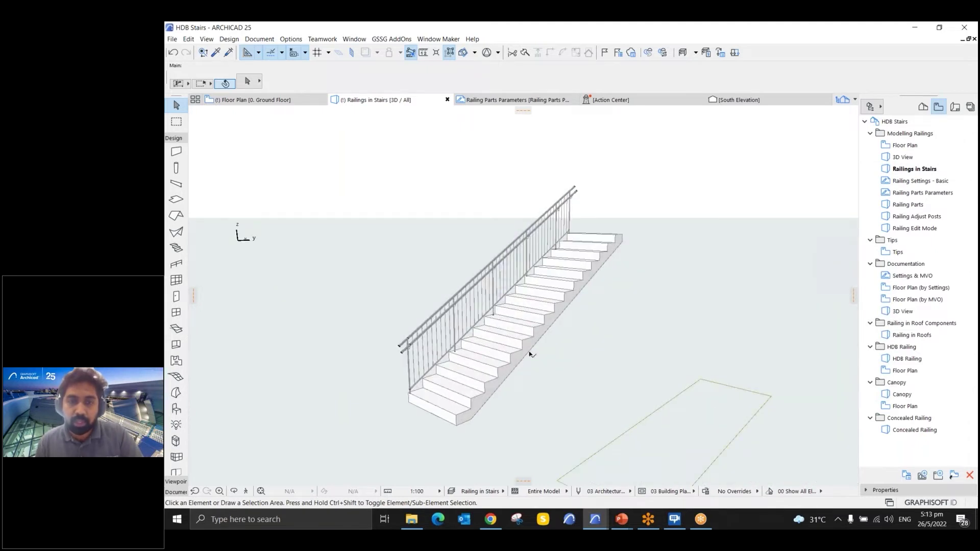
scroll(528, 353, up, 3)
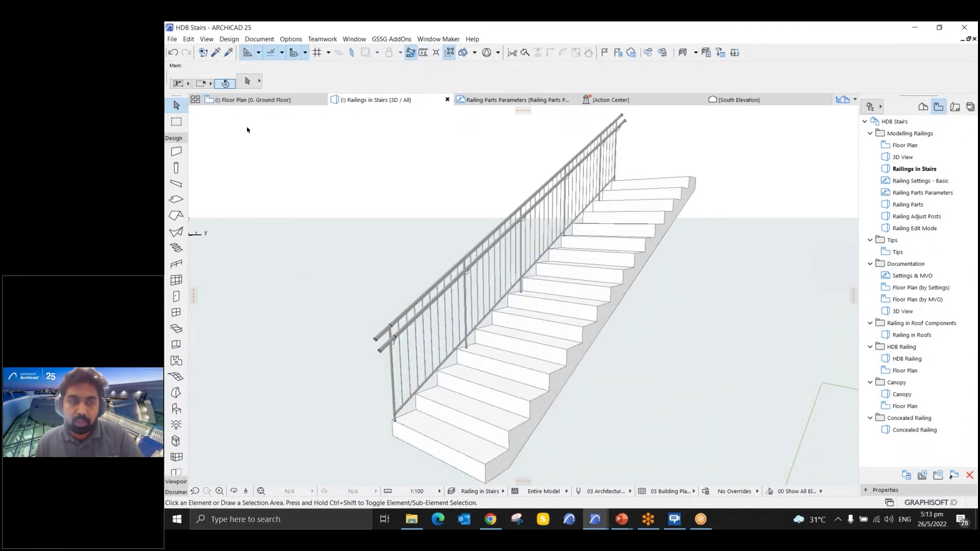
- Pick up the stair railing's parameters and draw a railing up the stair's right edge
click(217, 53)
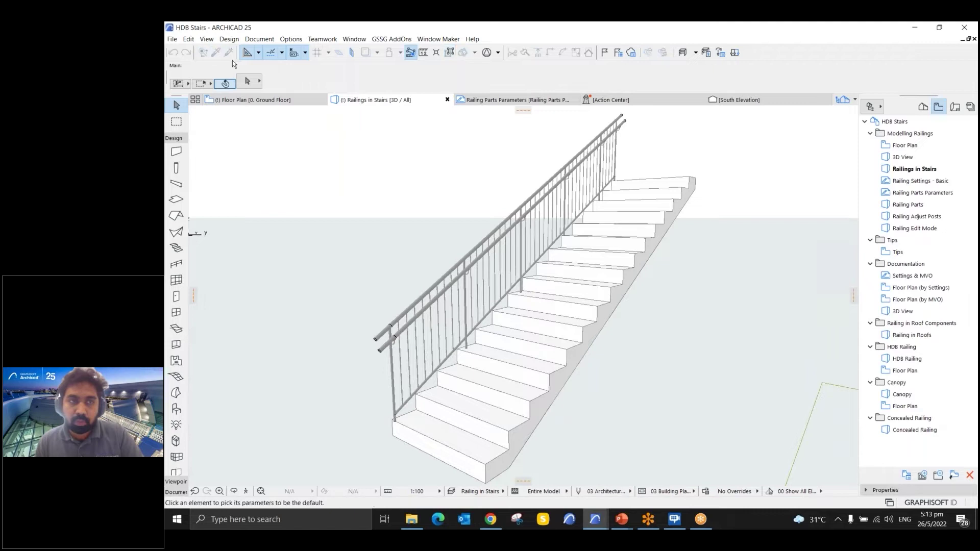
click(456, 257)
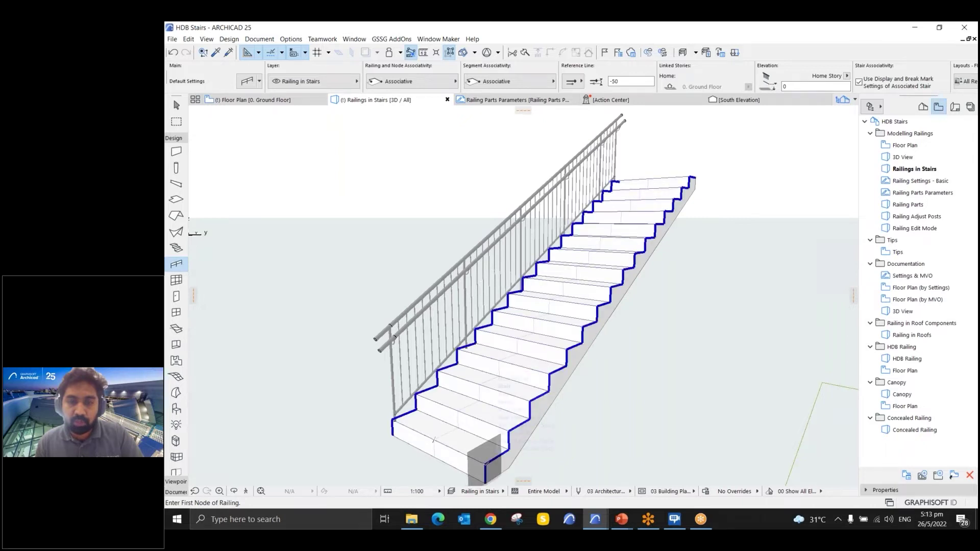
click(483, 465)
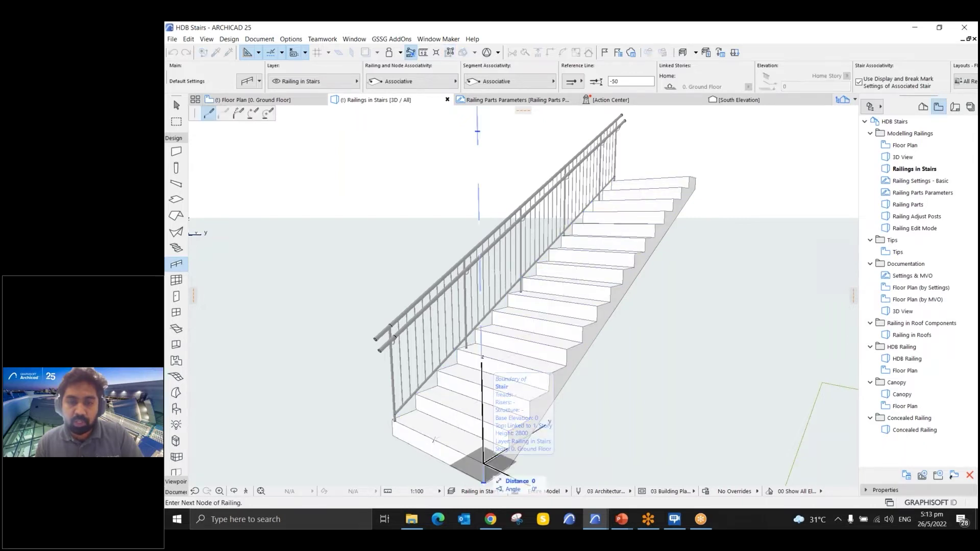
key(Escape)
click(484, 465)
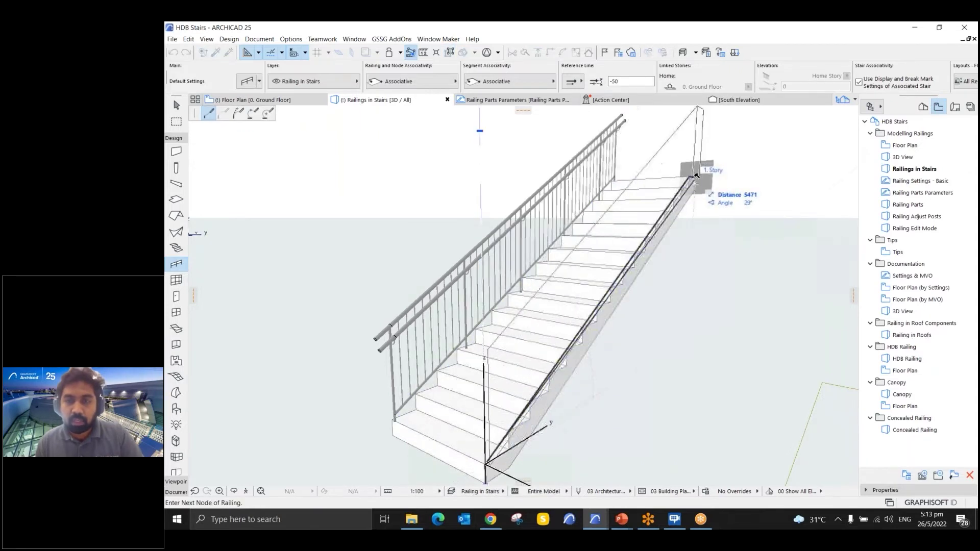
shift+middle_drag(696, 176, 652, 197)
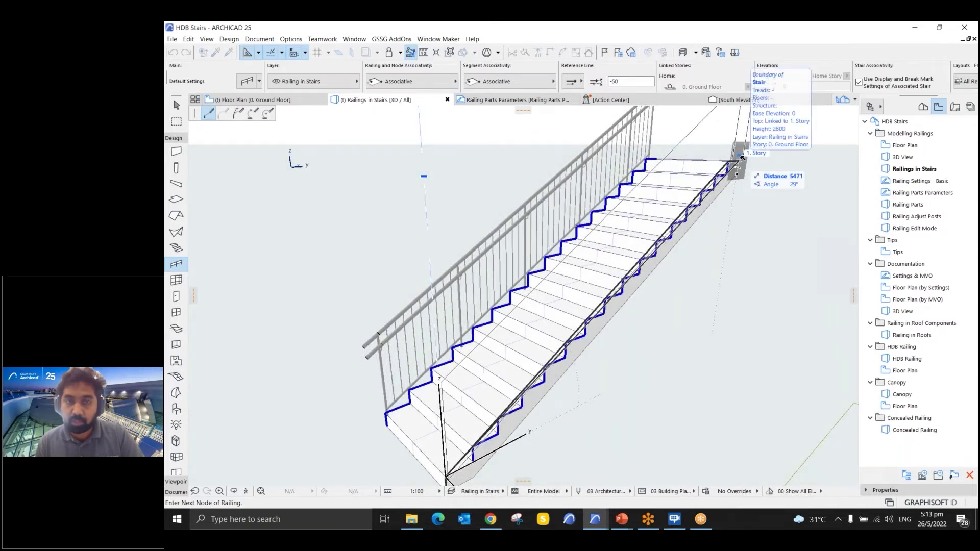
double_click(742, 158)
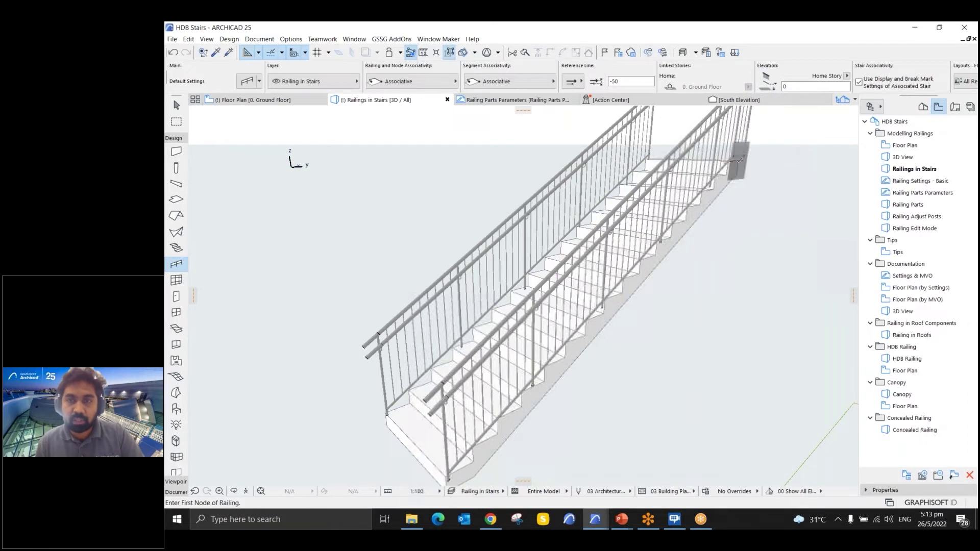
key(Escape)
- Flip the new right-hand stair railing on its reference line
shift+middle_drag(481, 381, 635, 355)
click(634, 355)
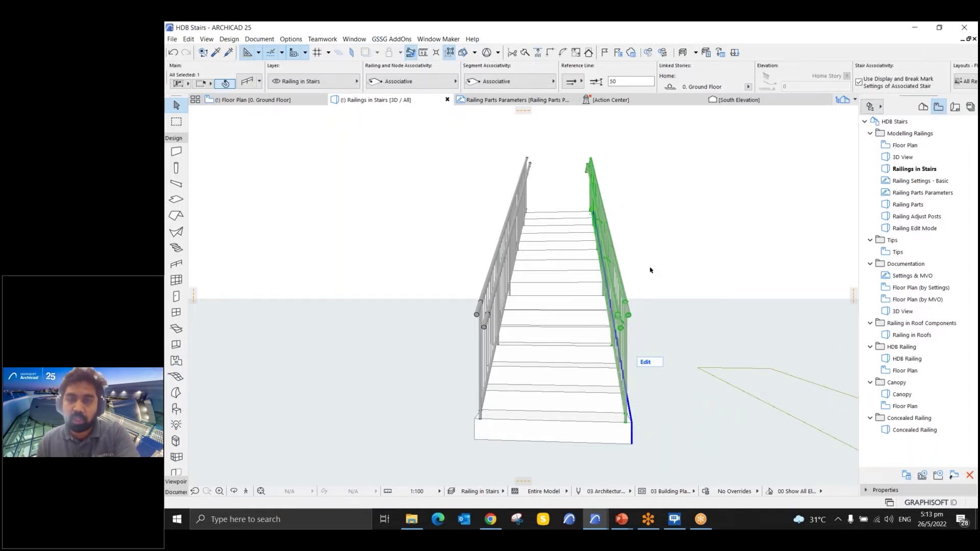
shift+middle_drag(651, 286, 583, 295)
right_click(611, 179)
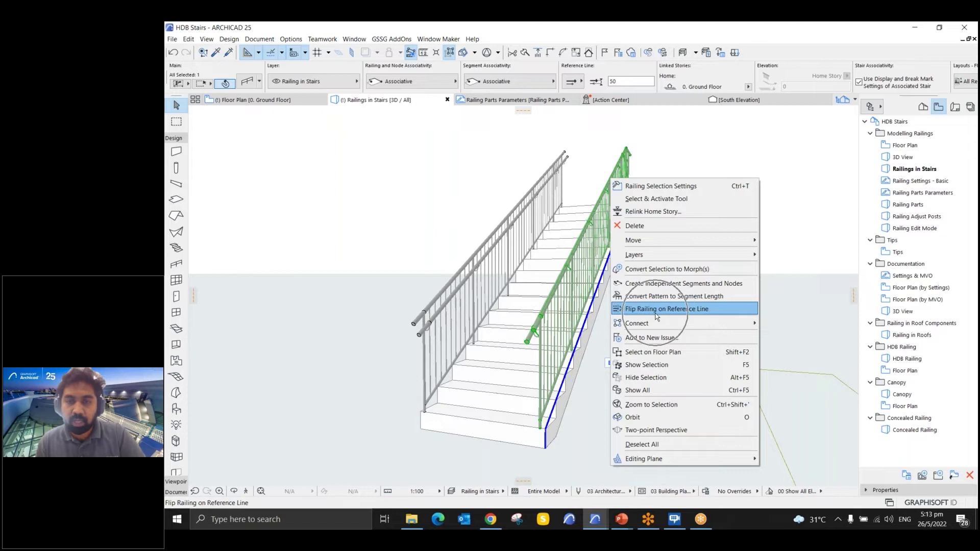
click(664, 136)
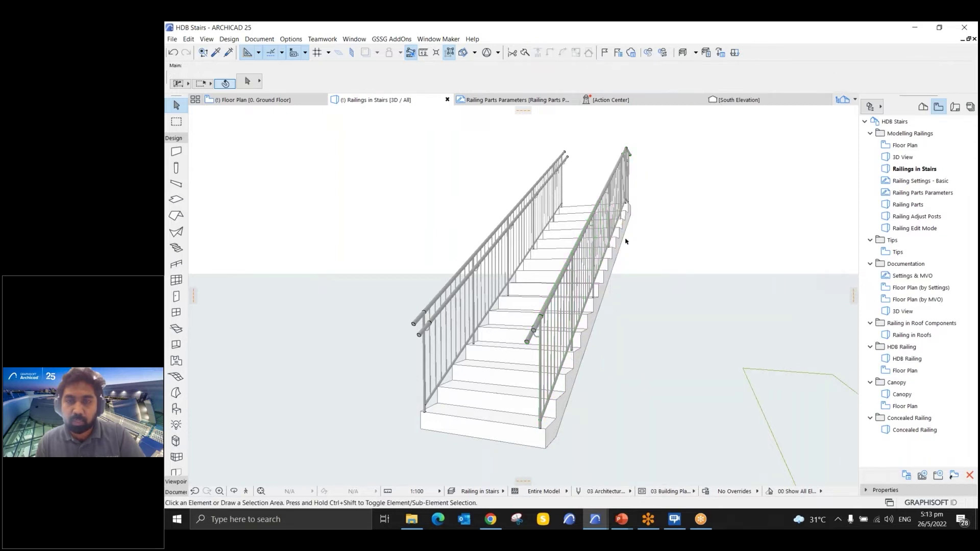
scroll(599, 300, down, 5)
shift+middle_drag(614, 313, 560, 330)
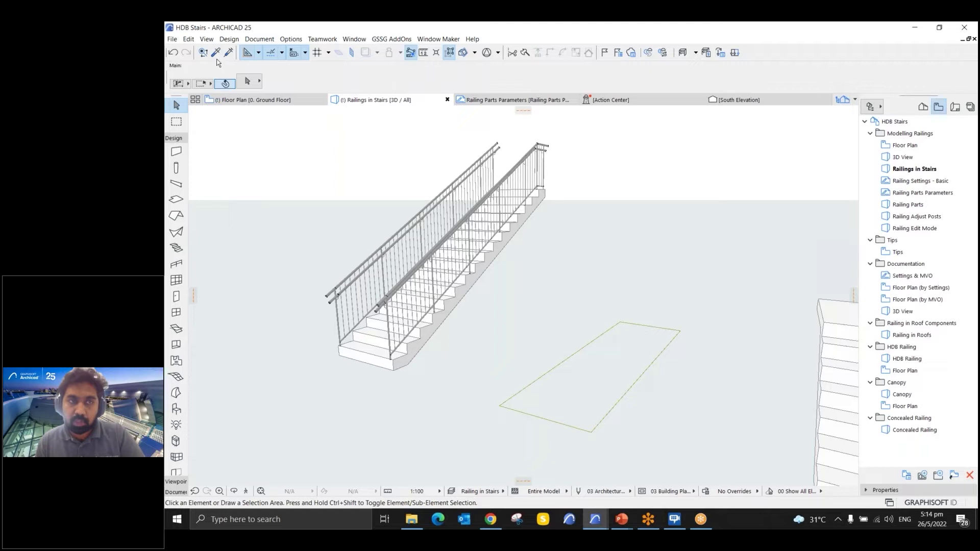
- Draw a second straight stair, 16 risers high, from the outlined slab corner, with railings on both sides
alt+click(370, 347)
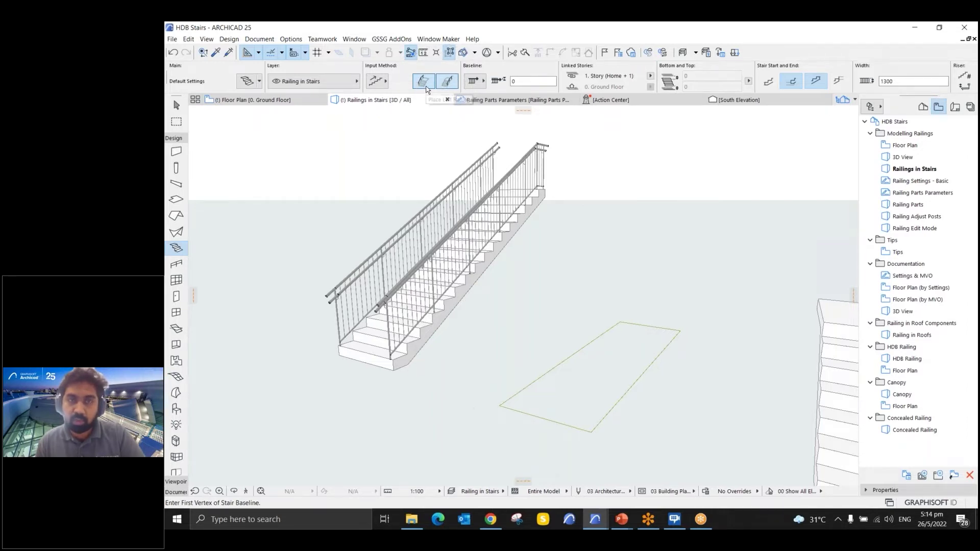
click(428, 88)
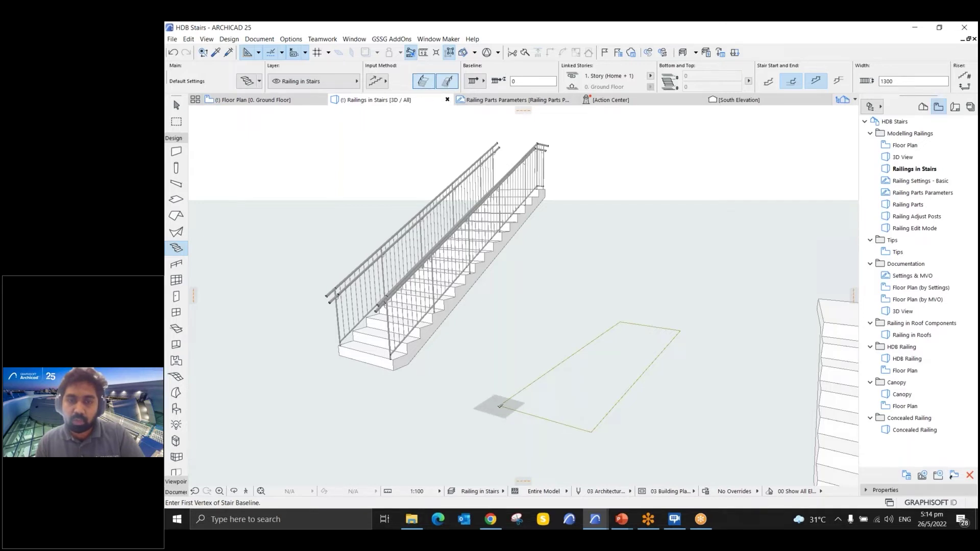
click(499, 405)
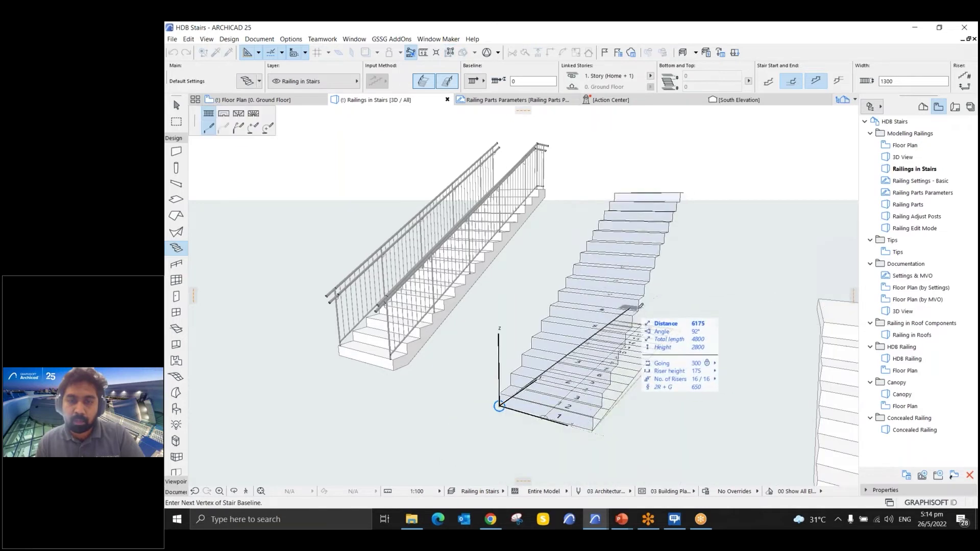
double_click(644, 308)
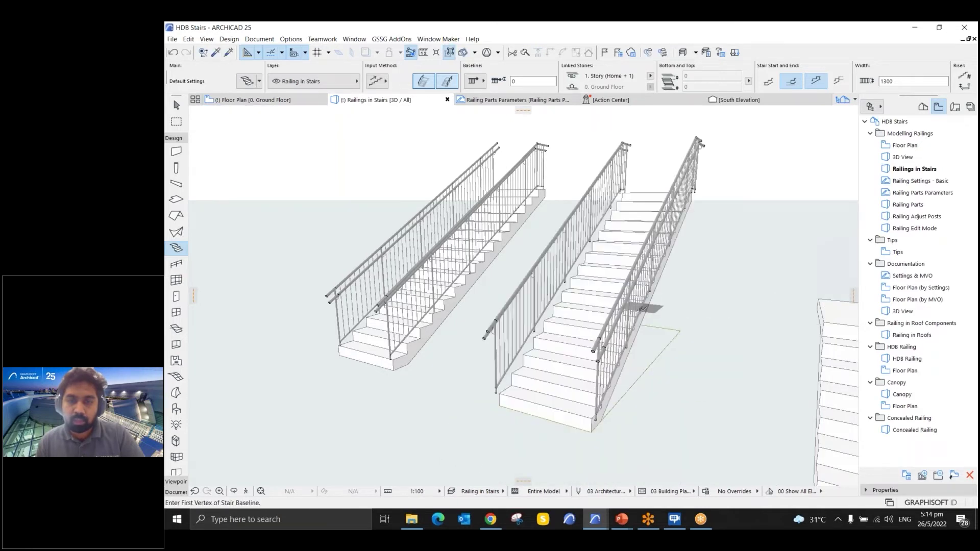
shift+middle_drag(498, 410, 592, 392)
scroll(592, 212, up, 5)
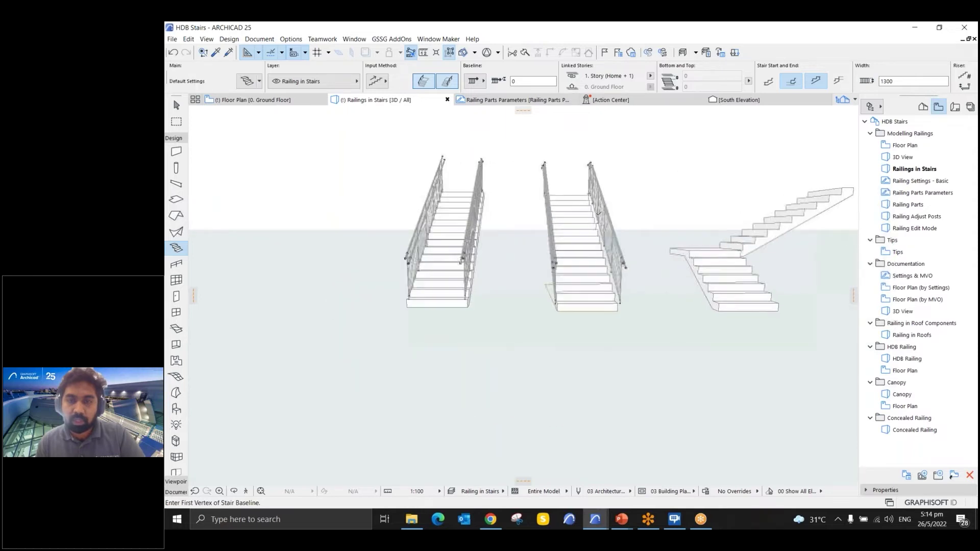
key(Escape)
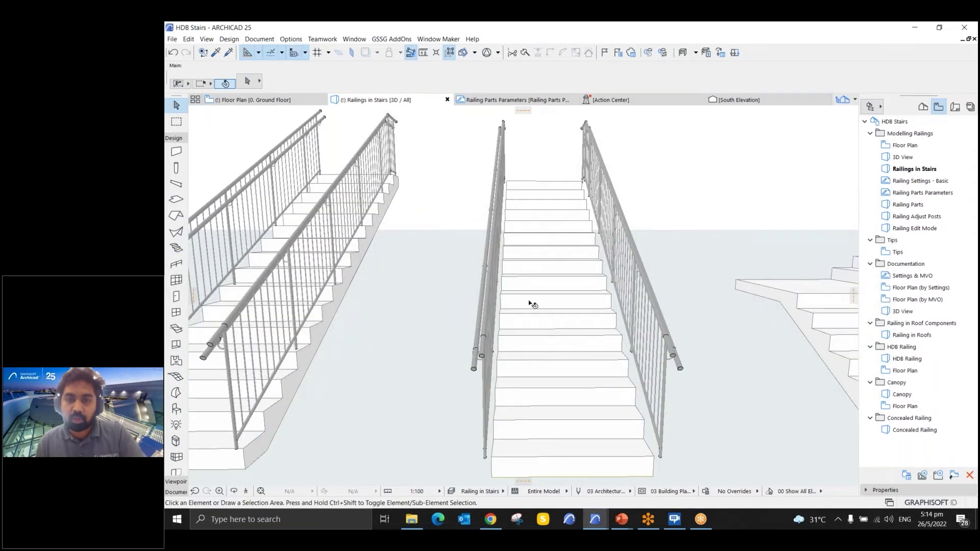
- Select both railings of the new stair and flip them on their reference lines
mouse_move(509, 310)
shift+middle_down()
mouse_move(574, 303)
mouse_move(495, 308)
shift+middle_up()
click(518, 159)
shift+click(606, 163)
right_click(607, 163)
click(669, 287)
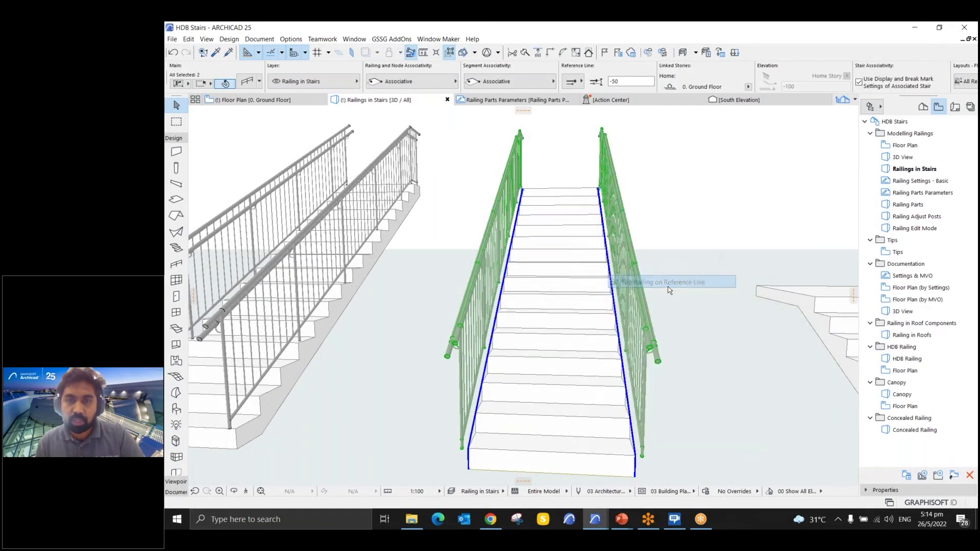
click(682, 236)
- Flip the new stair's left railing on its reference line separately
click(495, 210)
right_click(493, 210)
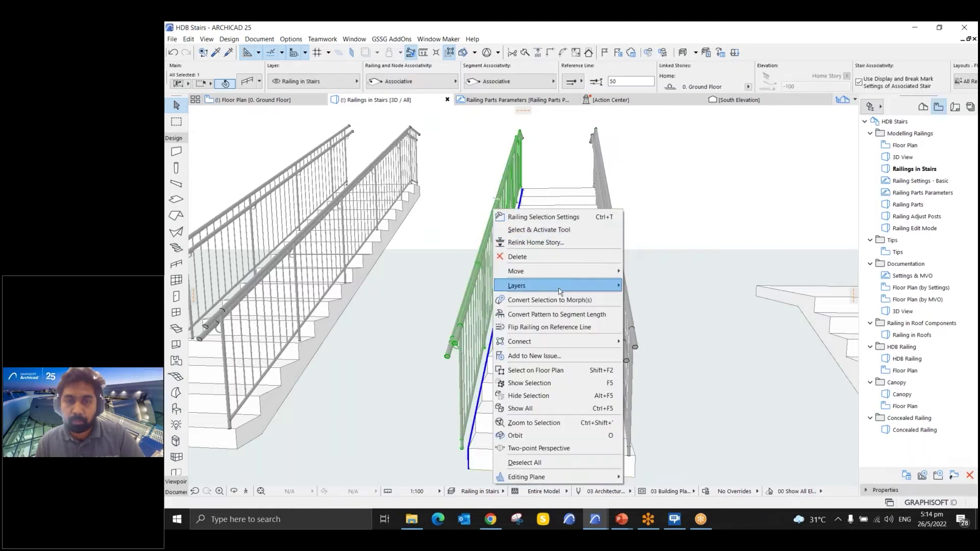
click(560, 329)
click(647, 253)
mouse_move(465, 389)
shift+middle_down()
mouse_move(515, 389)
mouse_move(465, 394)
shift+middle_up()
scroll(599, 337, down, 2)
shift+middle_drag(599, 337, 554, 338)
shift+middle_drag(638, 326, 603, 273)
scroll(602, 273, up, 2)
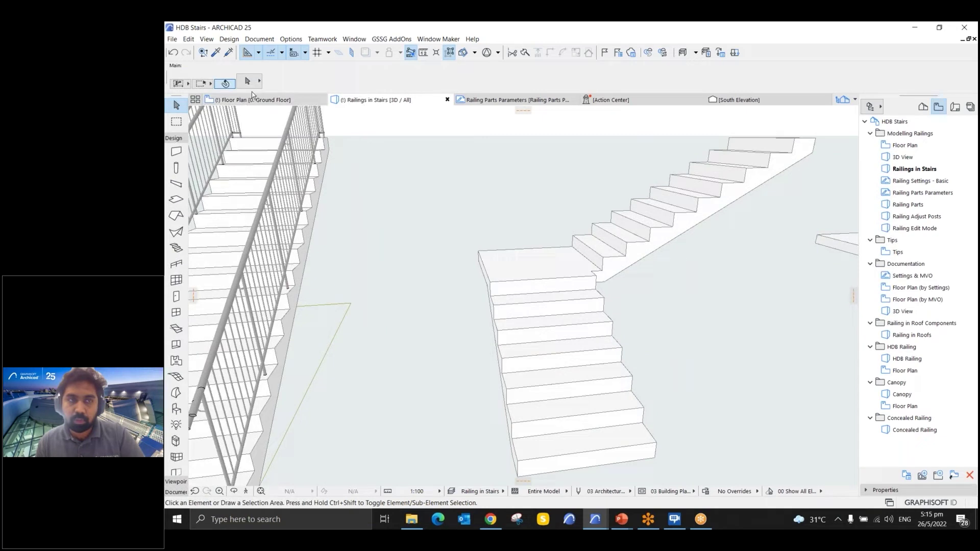
- Pick up an existing railing's settings and draw a matching railing up the L-shaped stair
click(215, 53)
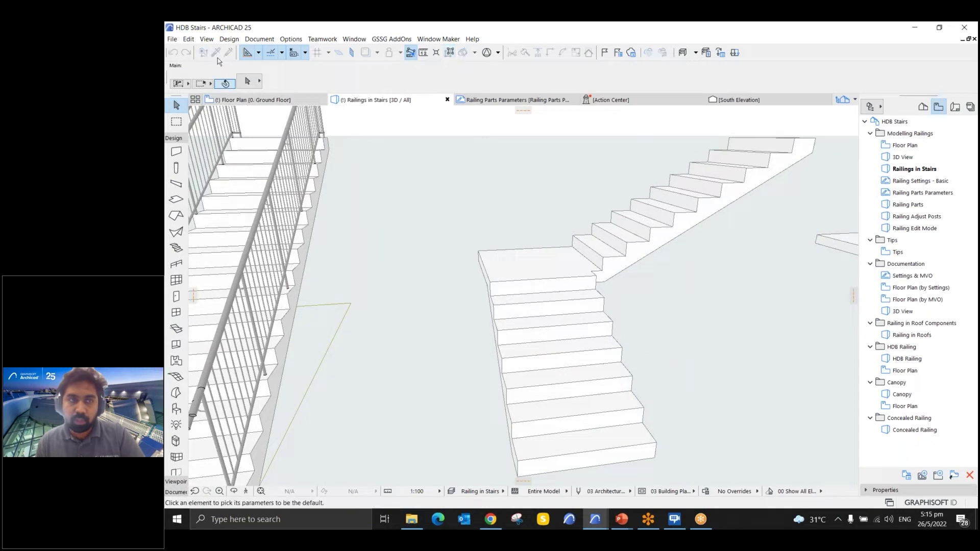
click(285, 150)
scroll(459, 378, down, 1)
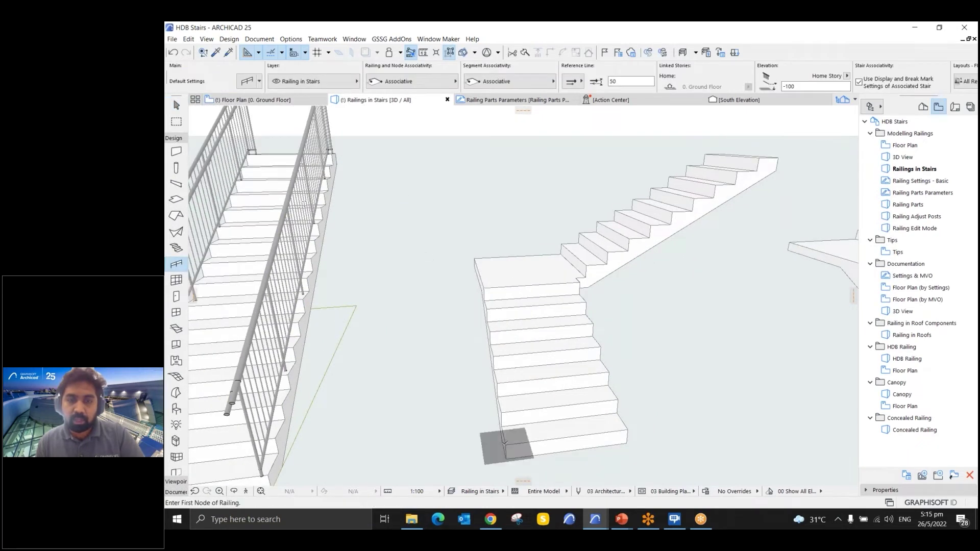
click(505, 444)
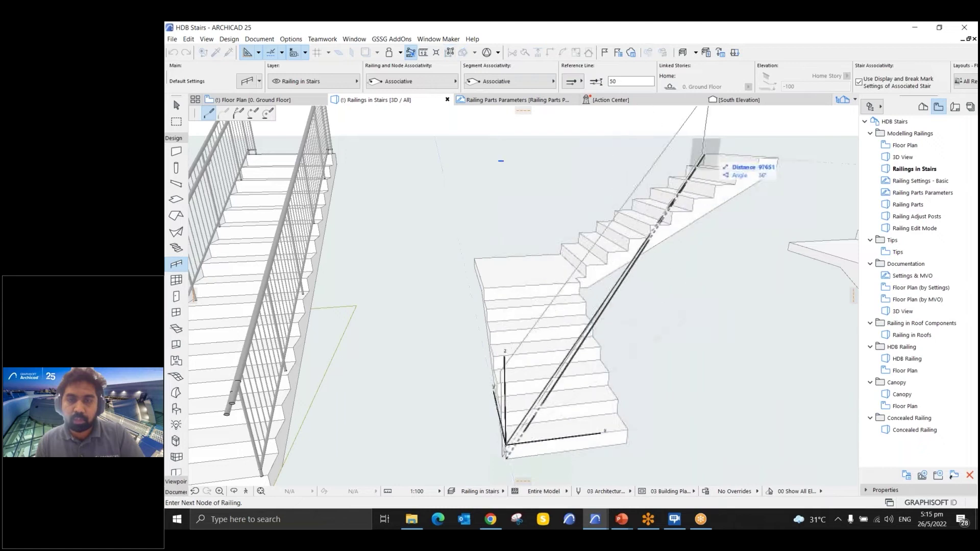
scroll(709, 178, up, 3)
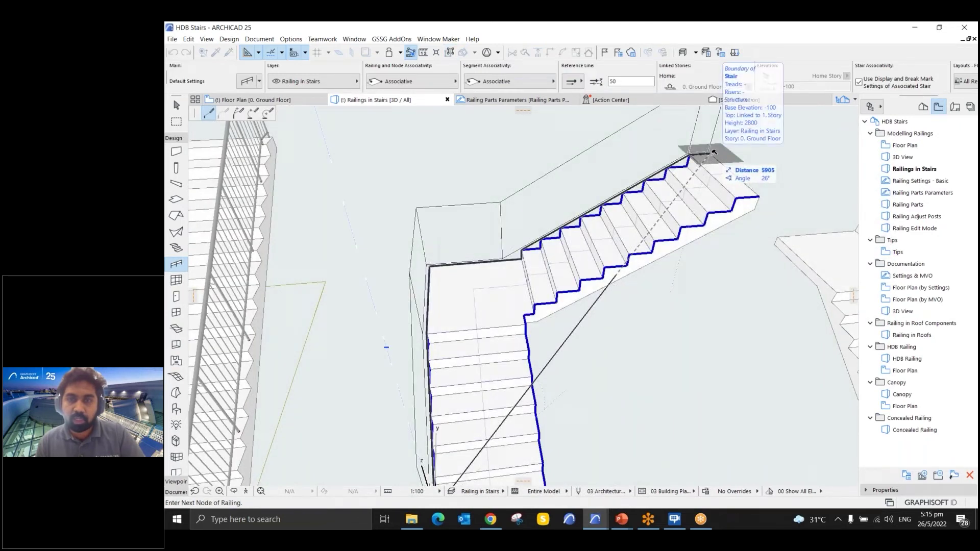
double_click(710, 152)
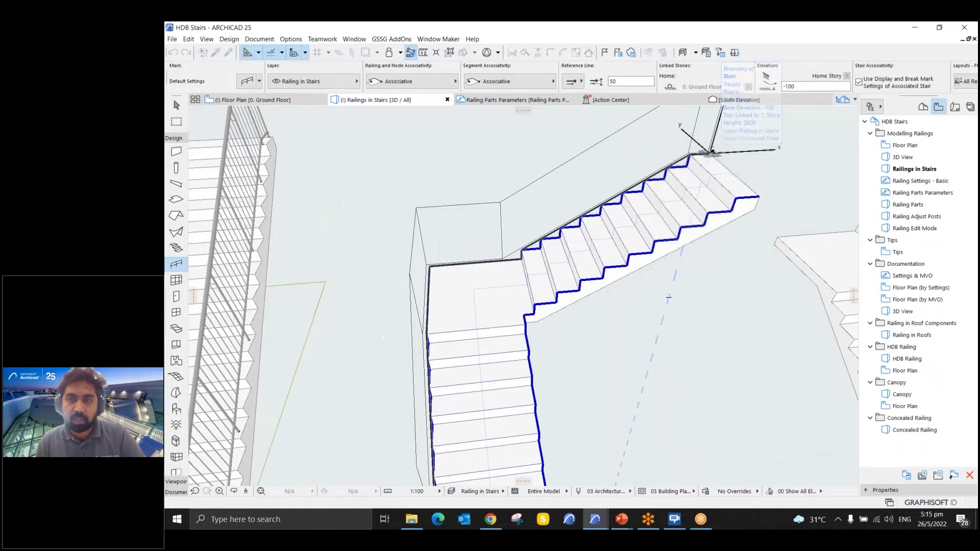
scroll(608, 245, down, 2)
shift+middle_drag(608, 245, 633, 225)
- Flip the new L-stair railing across its reference line
key(Escape)
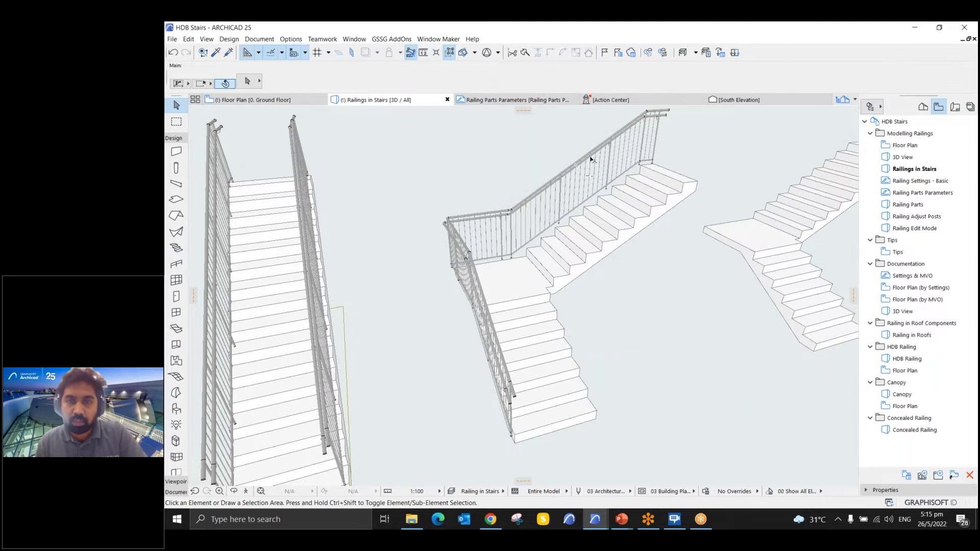
click(591, 159)
right_click(591, 160)
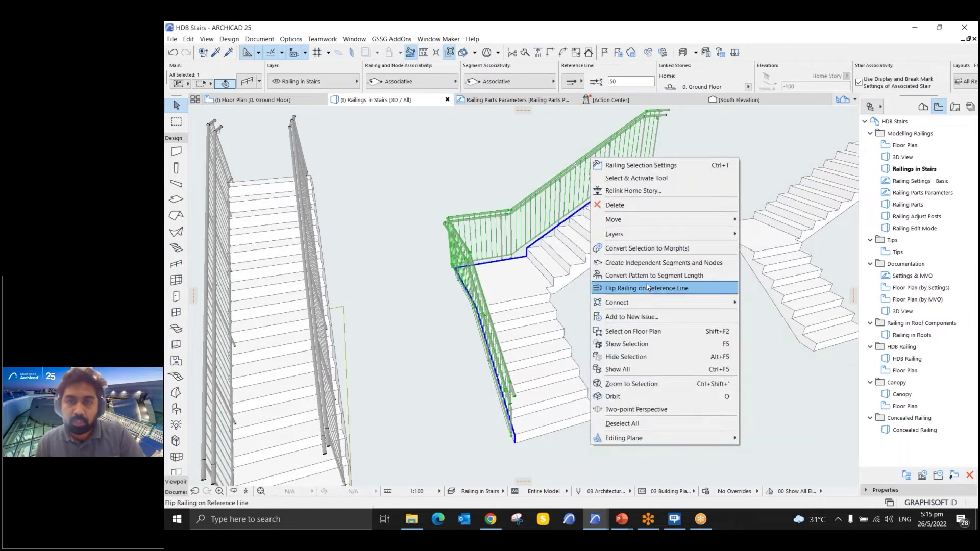
click(647, 286)
click(643, 284)
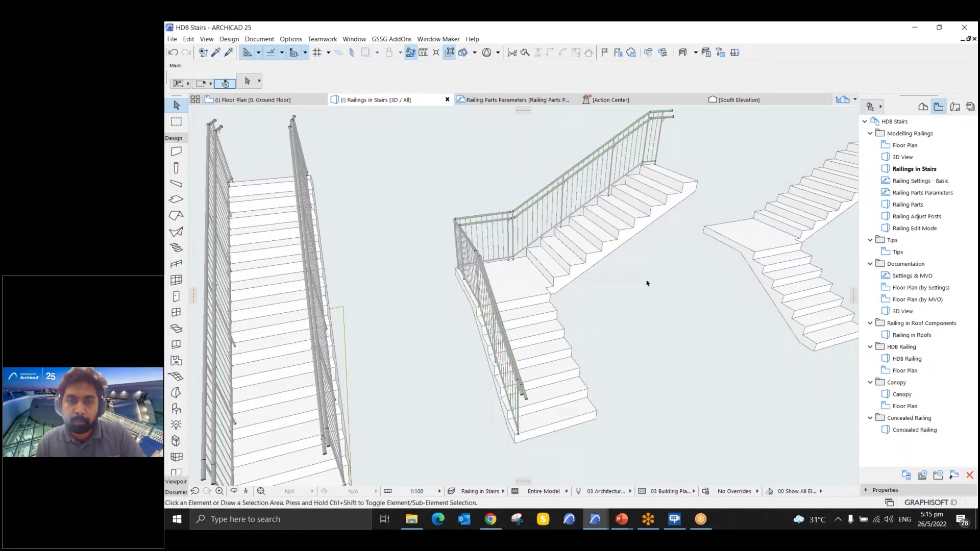
scroll(620, 279, up, 5)
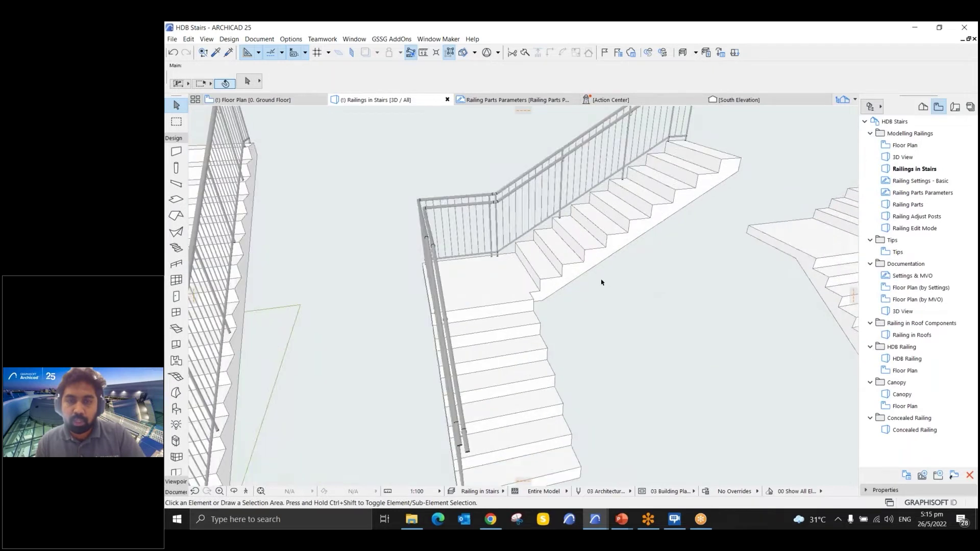
shift+middle_drag(596, 319, 546, 273)
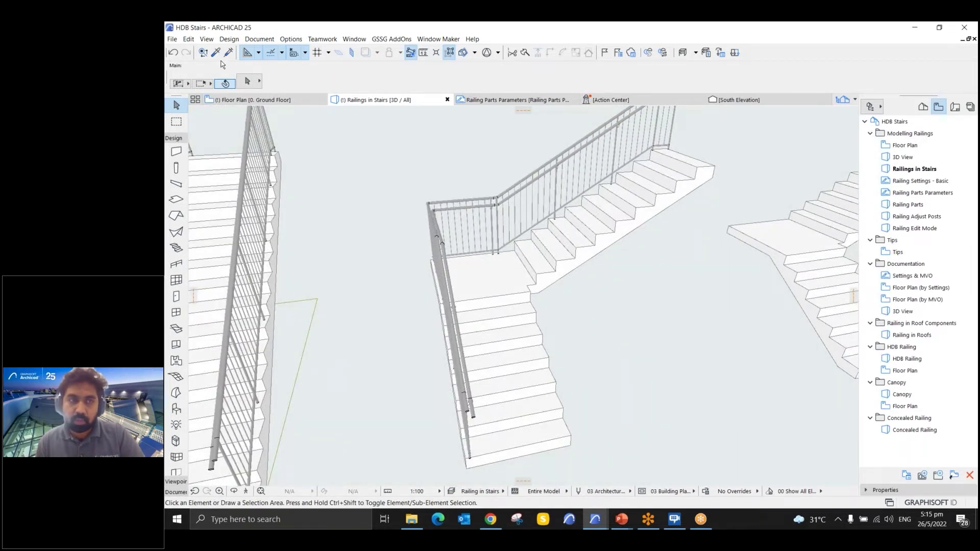
- Place a matching railing along the L-shaped stair's outer edge
alt+click(464, 206)
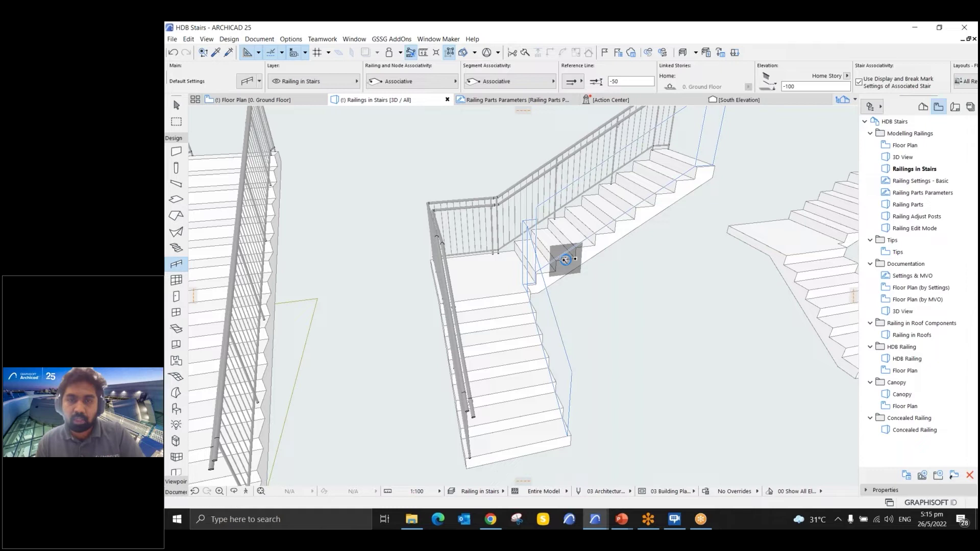
shift+middle_drag(615, 293, 758, 213)
scroll(756, 214, up, 5)
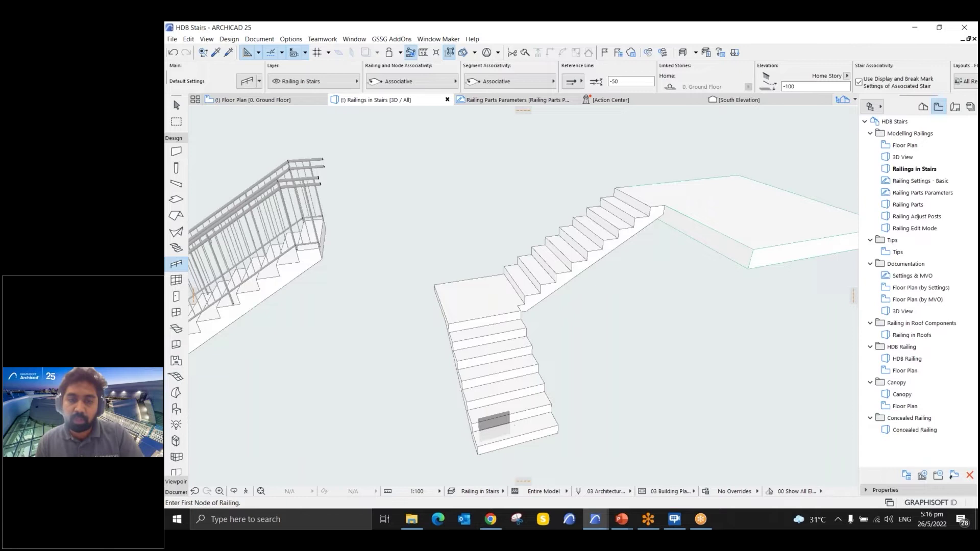
- Run a railing from the third stair's bottom corner to its top, then around the landing slab corners
shift+middle_drag(616, 388, 536, 397)
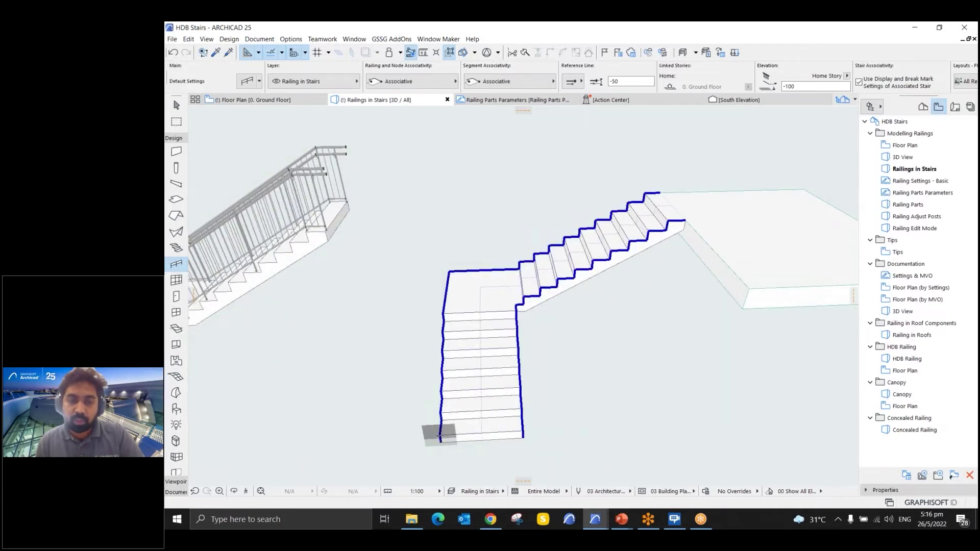
click(440, 435)
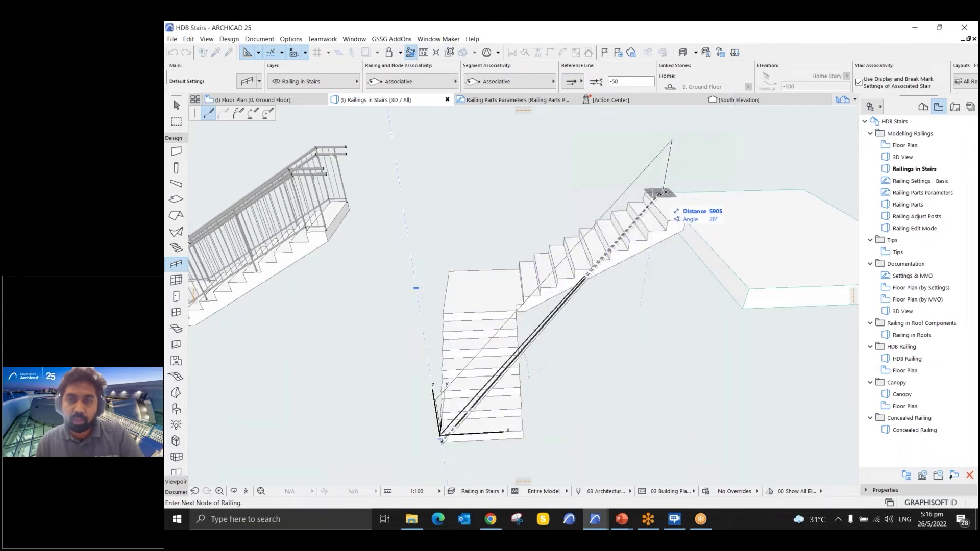
click(662, 190)
scroll(647, 187, down, 1)
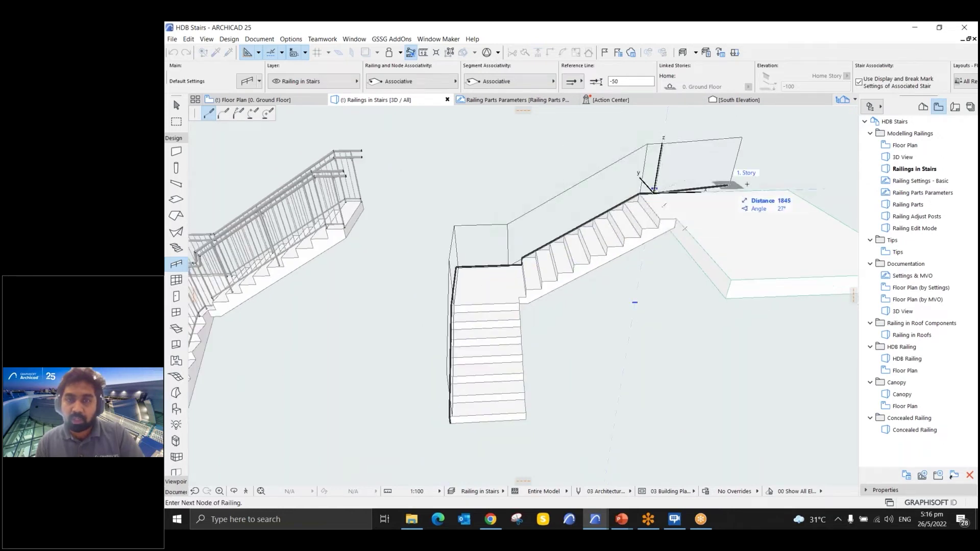
scroll(781, 183, down, 1)
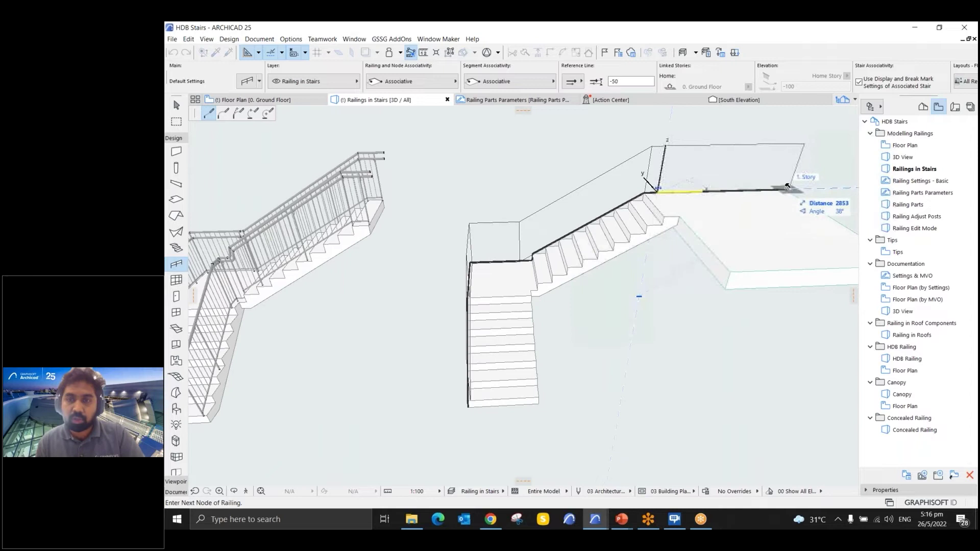
click(786, 188)
shift+middle_drag(786, 188, 812, 194)
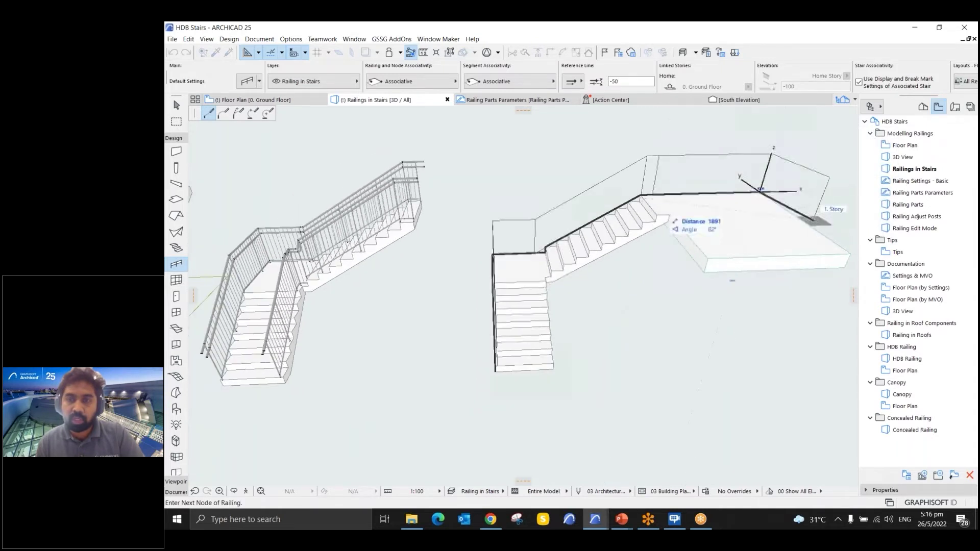
click(848, 251)
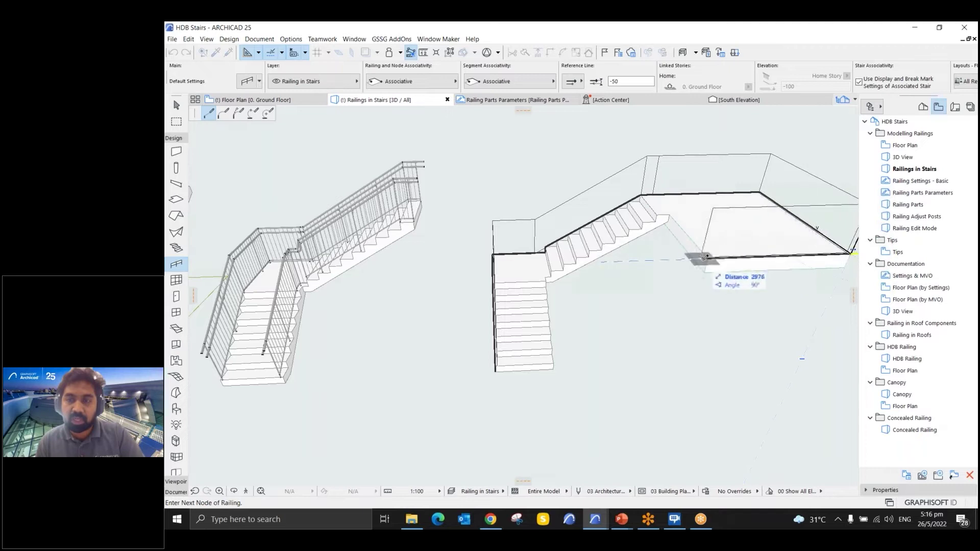
click(708, 256)
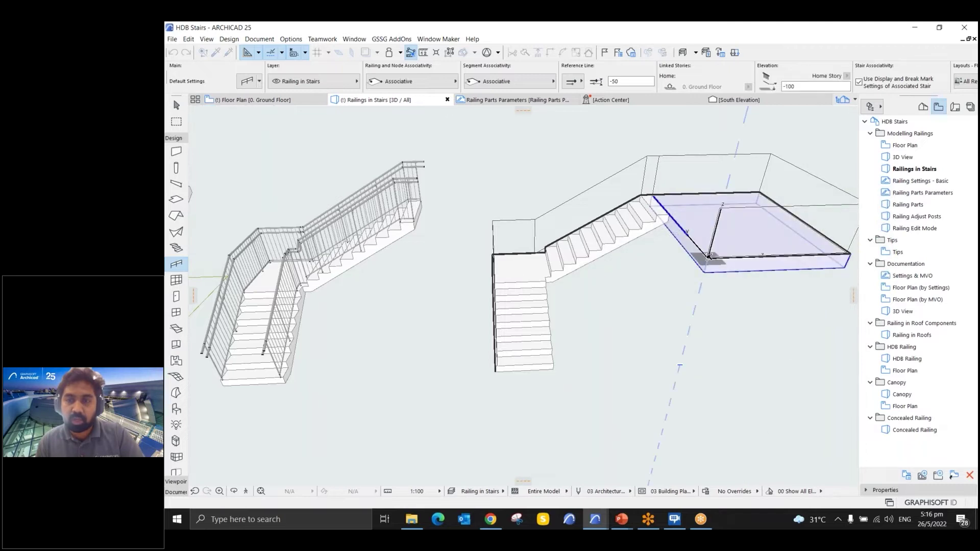
key(Return)
shift+middle_drag(684, 281, 649, 243)
key(Escape)
- Select the landing slab and begin curving its outer edge
click(639, 261)
shift+middle_drag(586, 286, 696, 268)
click(644, 348)
click(661, 285)
shift+middle_drag(692, 286, 667, 293)
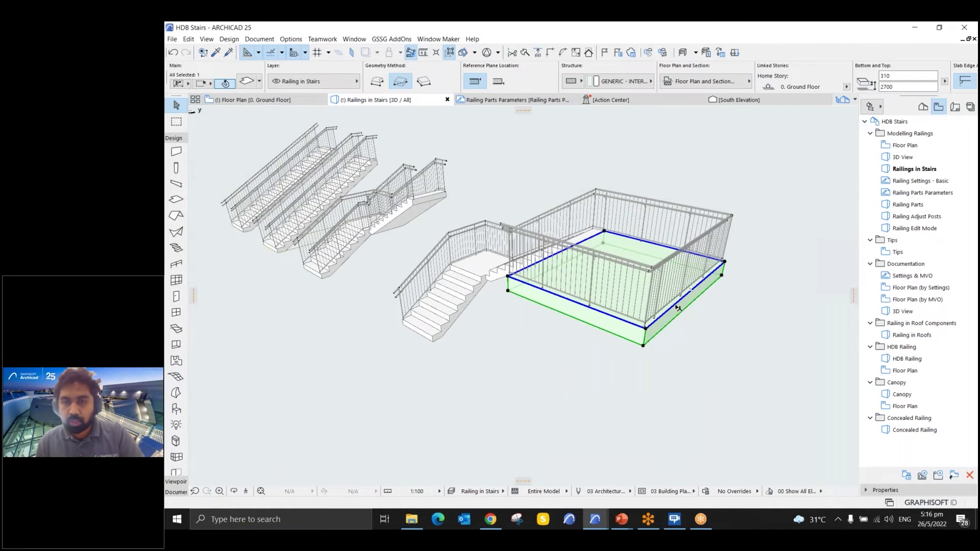
click(675, 306)
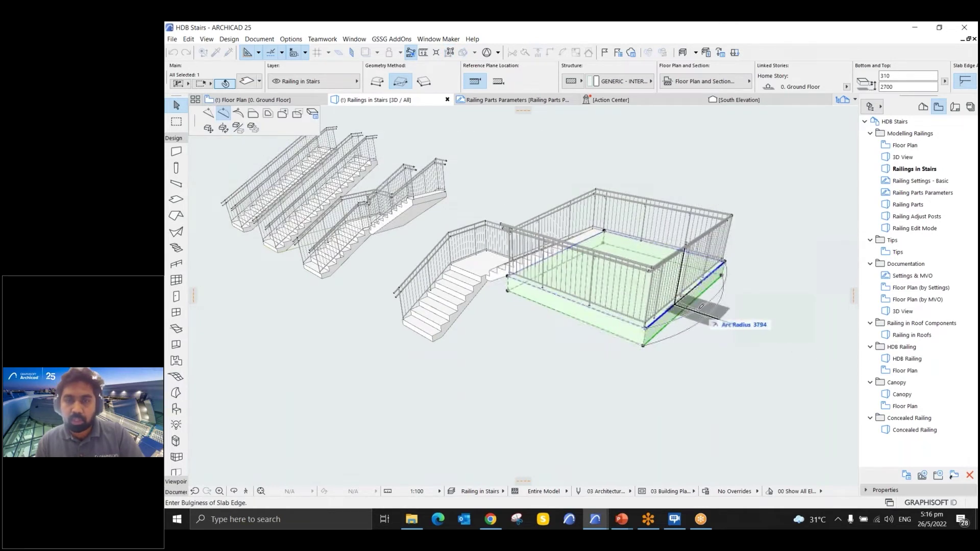
click(697, 327)
shift+middle_drag(651, 381, 625, 352)
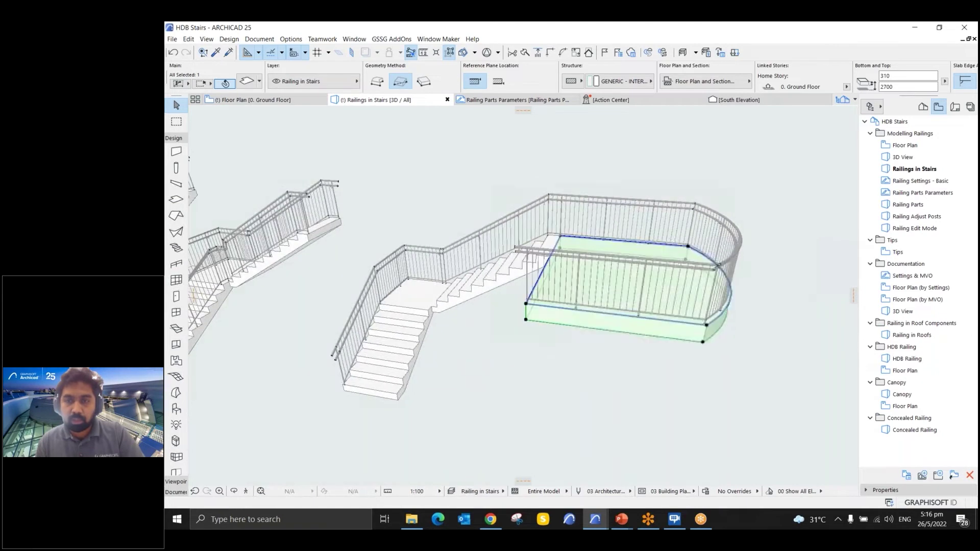
scroll(703, 215, down, 5)
shift+middle_drag(477, 294, 474, 246)
scroll(474, 246, up, 4)
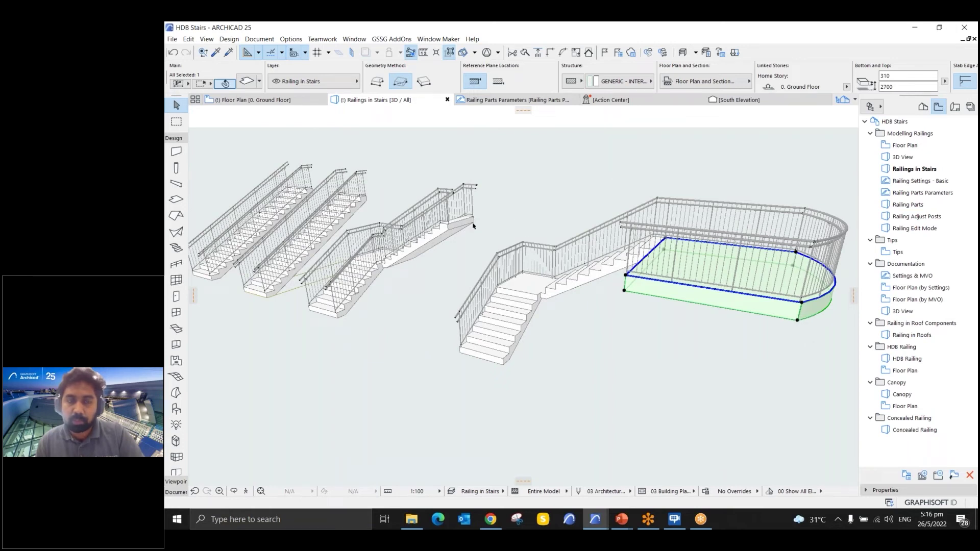
scroll(538, 197, up, 3)
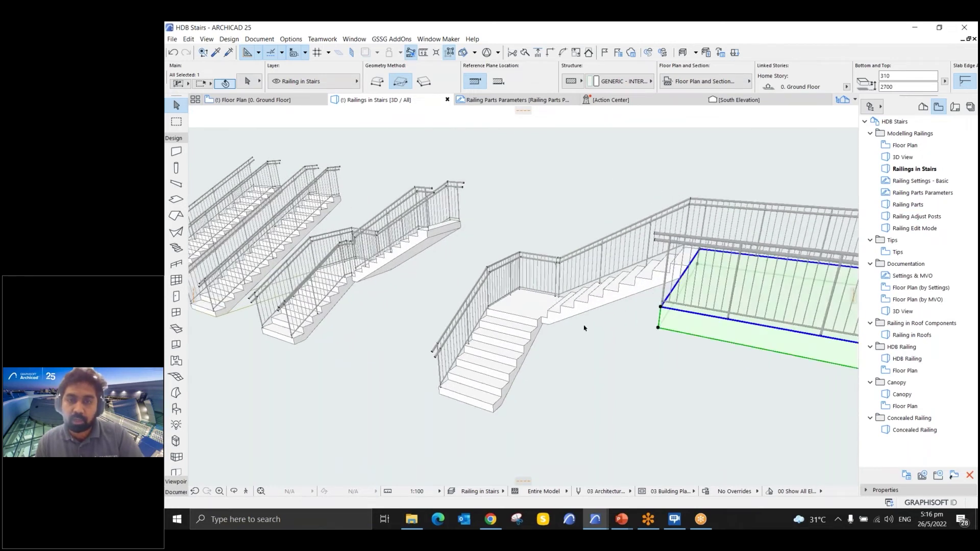
shift+middle_drag(584, 328, 608, 328)
click(608, 328)
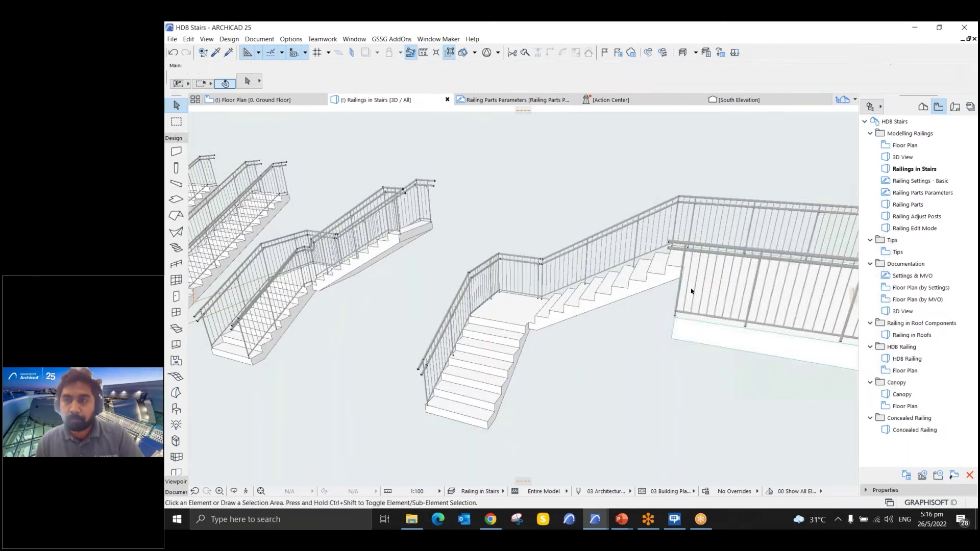
- Open the Railing Settings – Basic view, then the Railing Parts Parameters sheet of ten screenshots
double_click(895, 181)
key(ctrl+t)
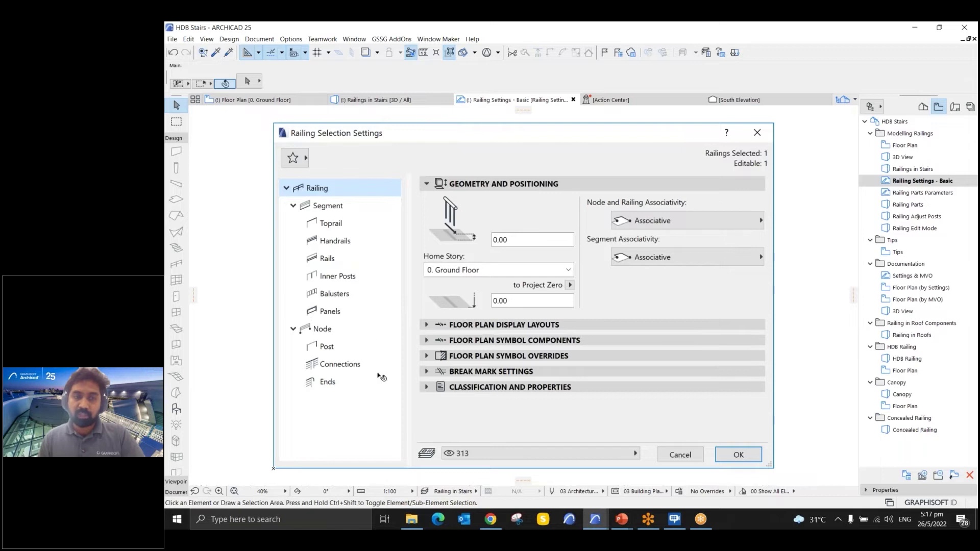
double_click(916, 192)
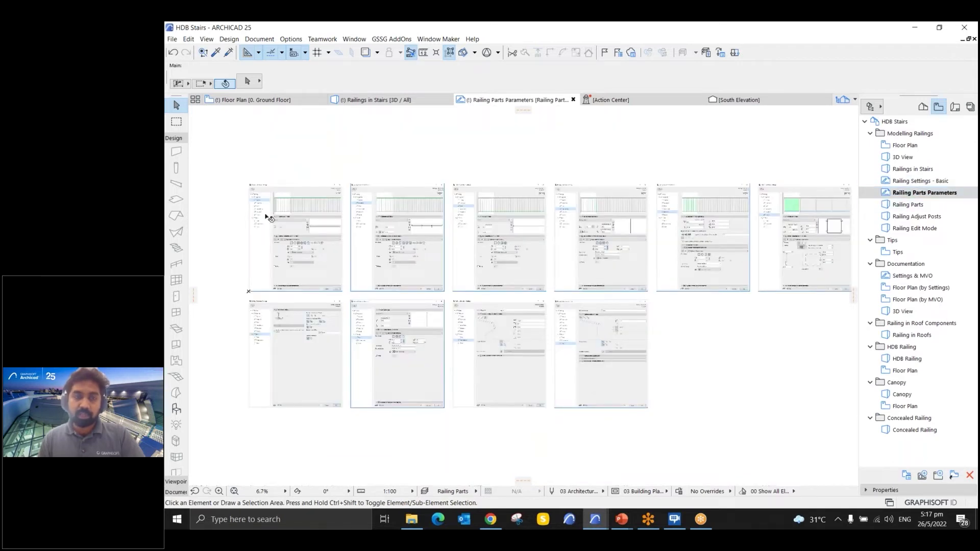
- Browse the Handrail, Connections and Ends settings images, then switch to the Railing Parts 3D view
scroll(234, 204, up, 5)
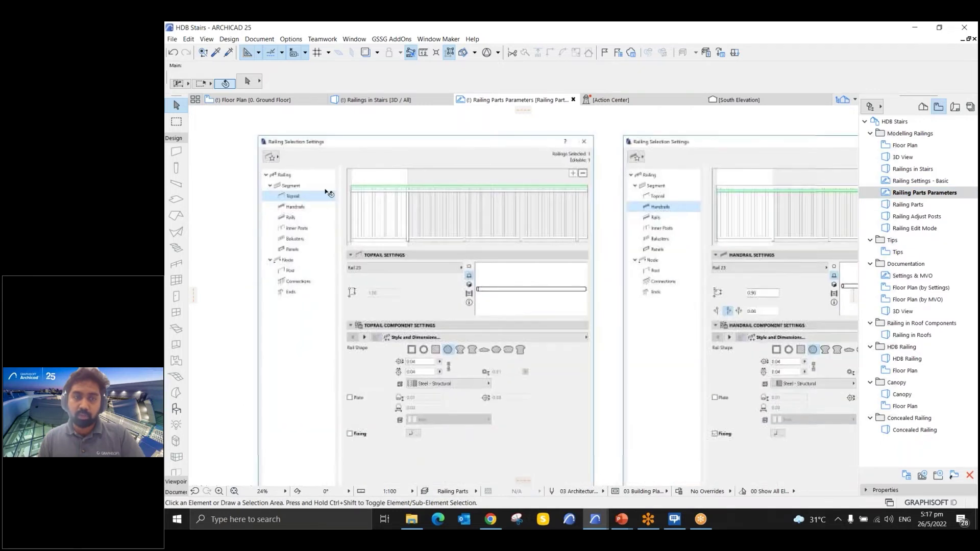
scroll(412, 235, down, 2)
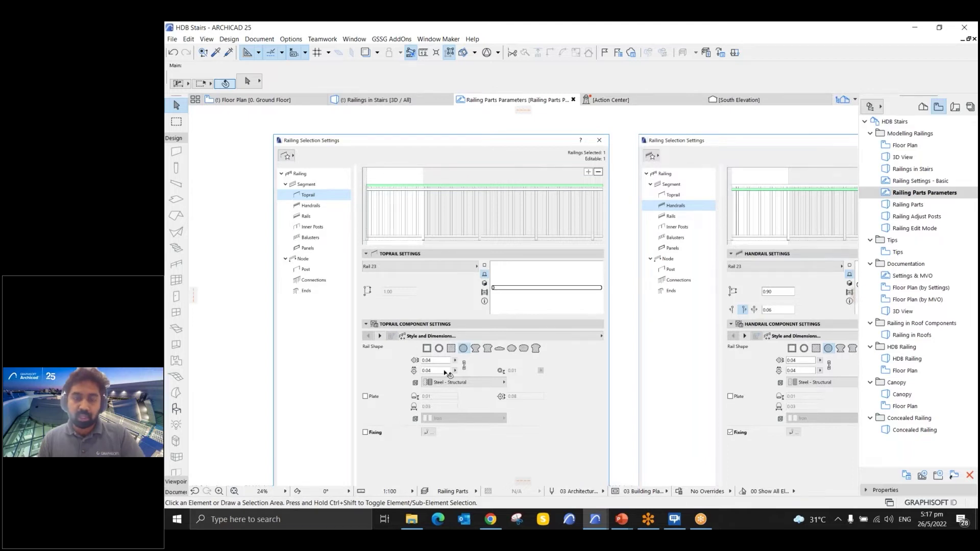
scroll(361, 278, down, 2)
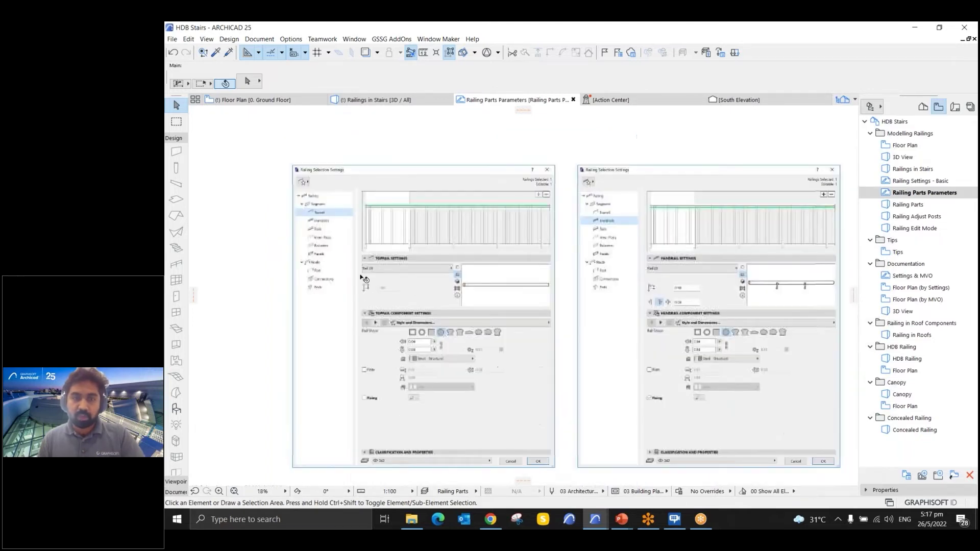
middle_drag(649, 272, 495, 269)
scroll(449, 244, up, 4)
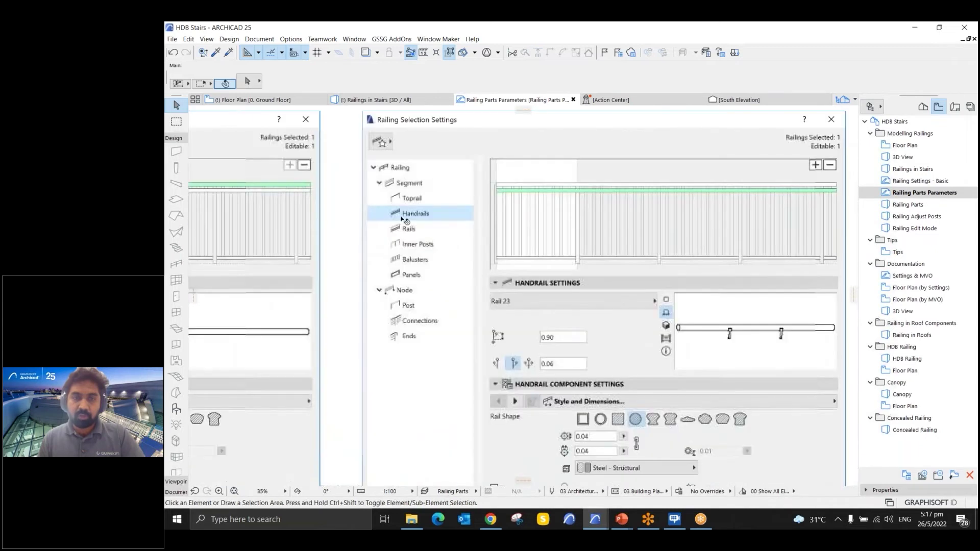
scroll(402, 214, down, 4)
scroll(826, 280, up, 3)
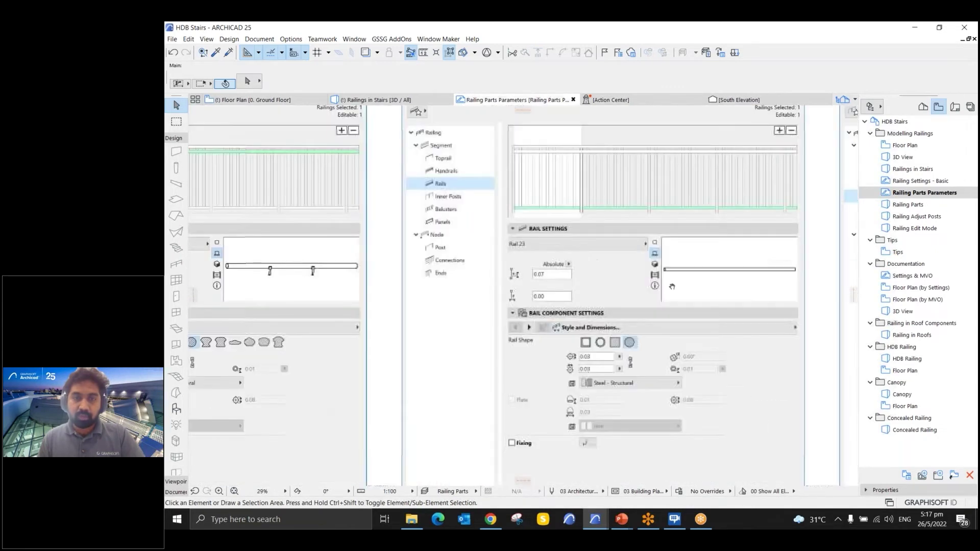
scroll(611, 251, down, 6)
scroll(610, 251, up, 6)
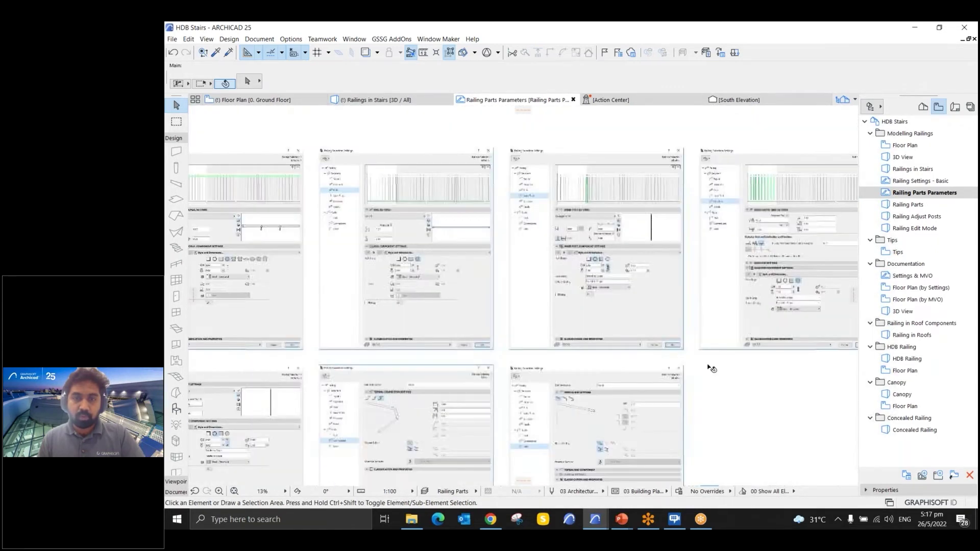
scroll(658, 307, down, 3)
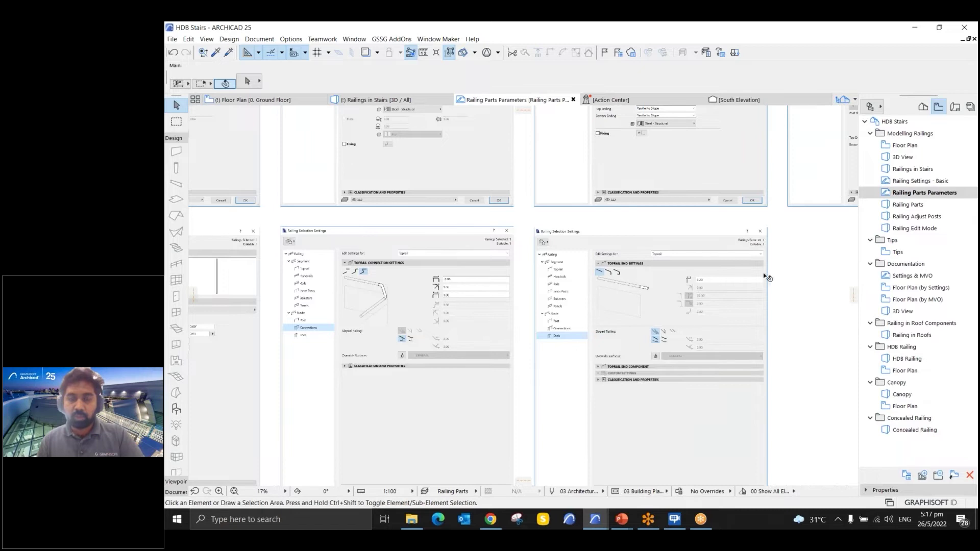
middle_drag(769, 265, 724, 286)
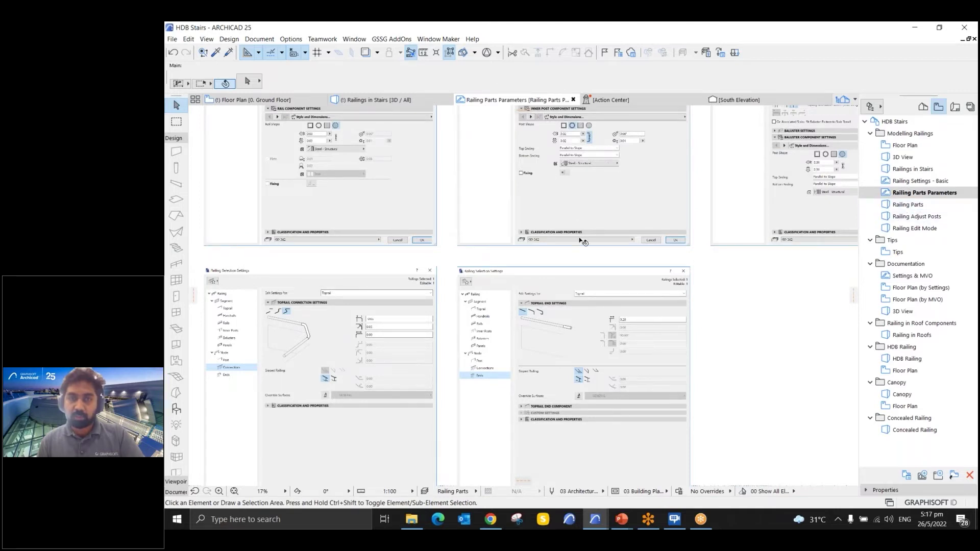
double_click(908, 204)
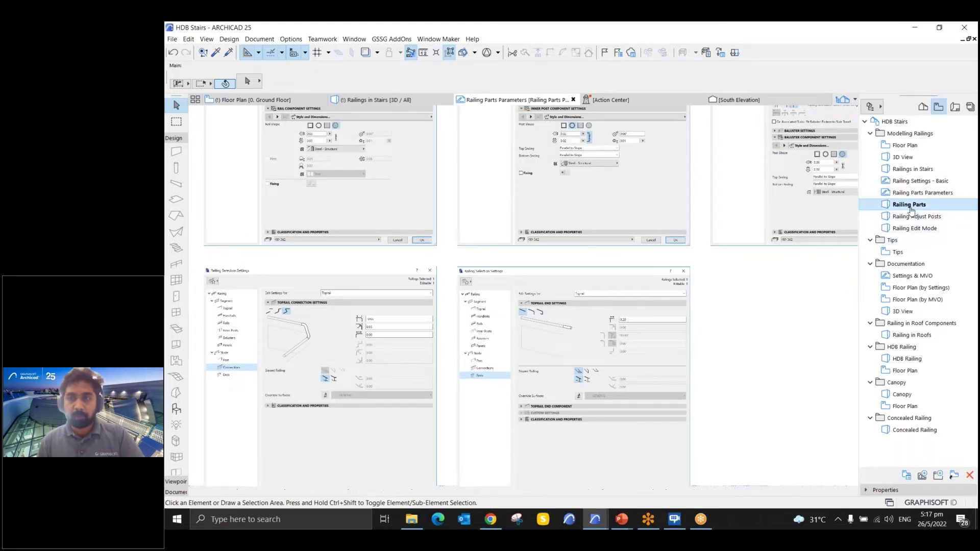
- Select the sample railing with vertical balusters and bring up its Railing Selection Settings with Ctrl+T
drag(440, 314, 505, 335)
mouse_move(506, 335)
shift+middle_down()
mouse_move(488, 332)
mouse_move(499, 329)
shift+middle_up()
scroll(511, 310, up, 3)
scroll(433, 286, up, 6)
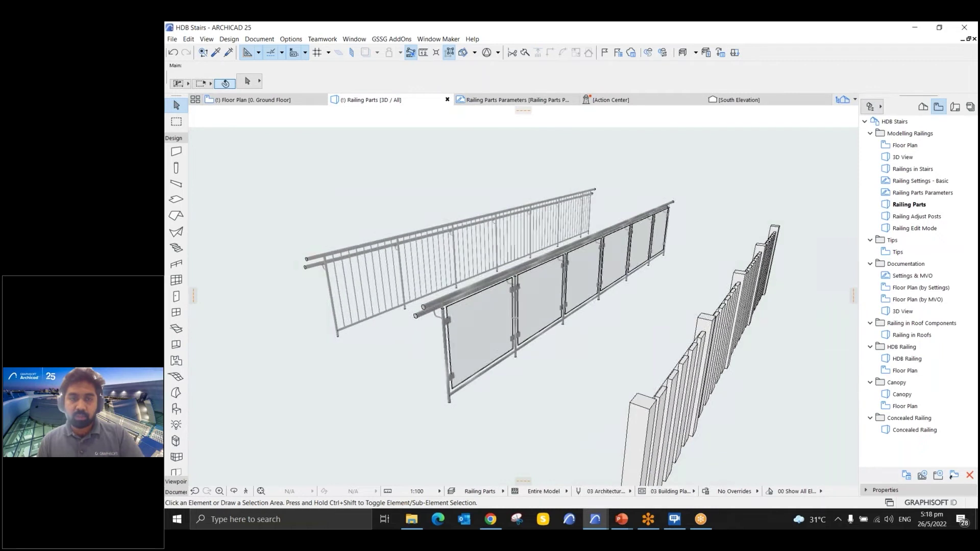
click(390, 241)
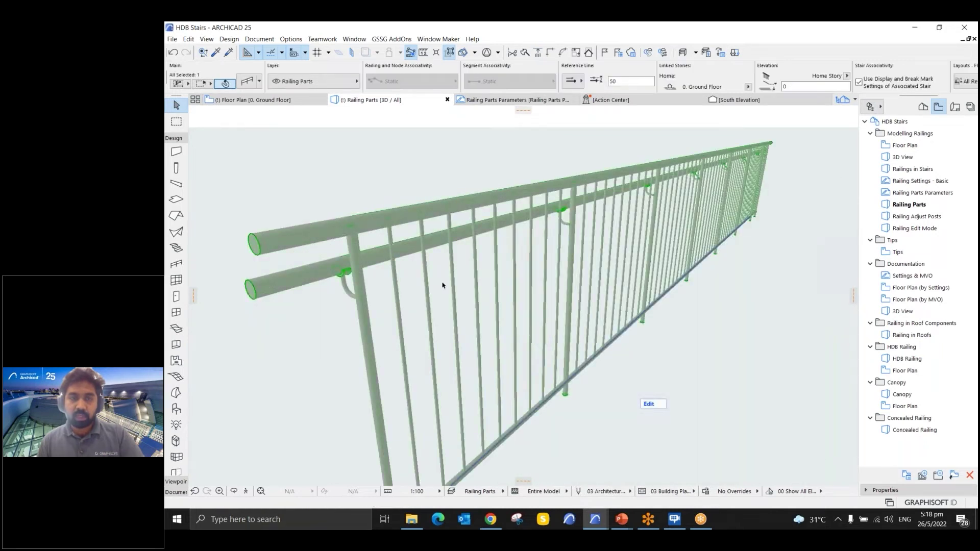
scroll(444, 284, down, 5)
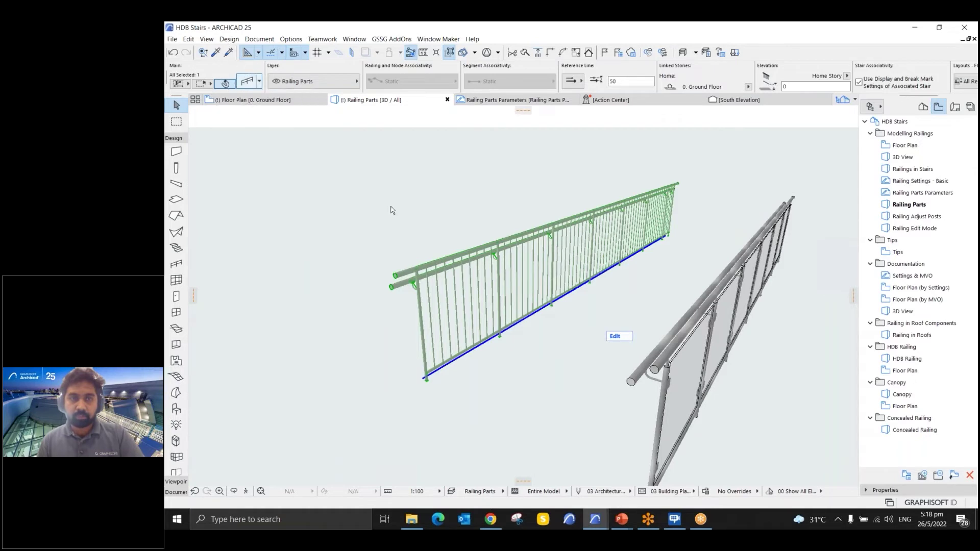
key(ctrl+t)
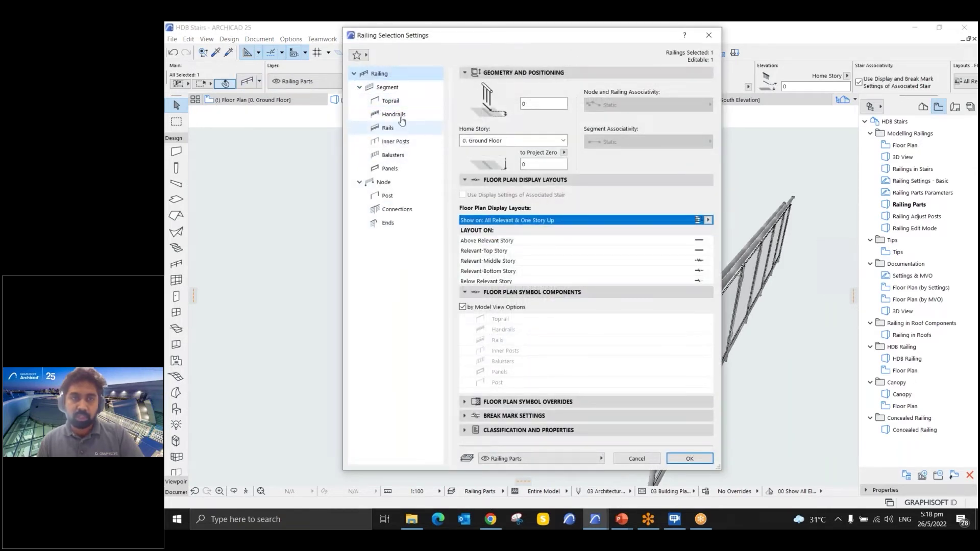
- Go through Segment and Toprail to the Handrails page (Rail 25, 900 height, 60 offset) and show the rail types
click(354, 74)
click(354, 75)
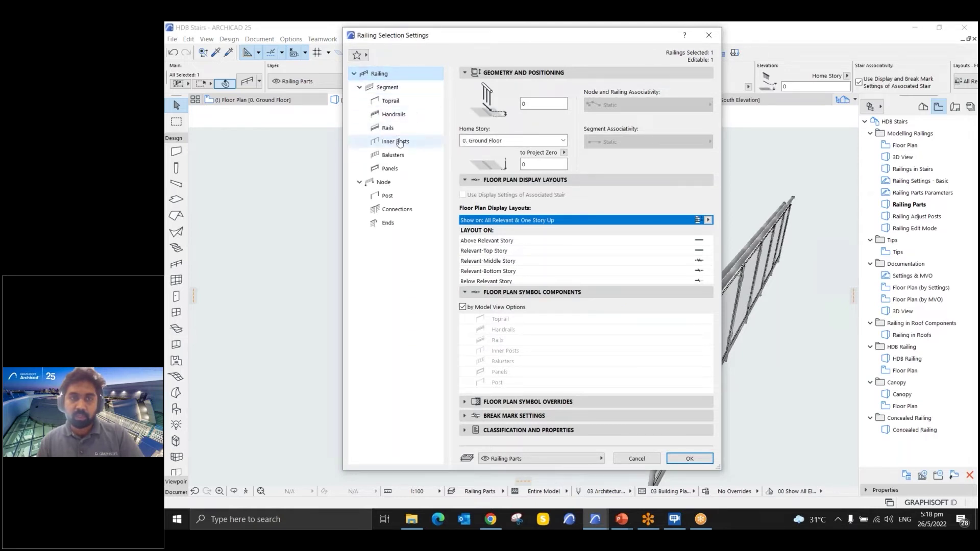
click(405, 88)
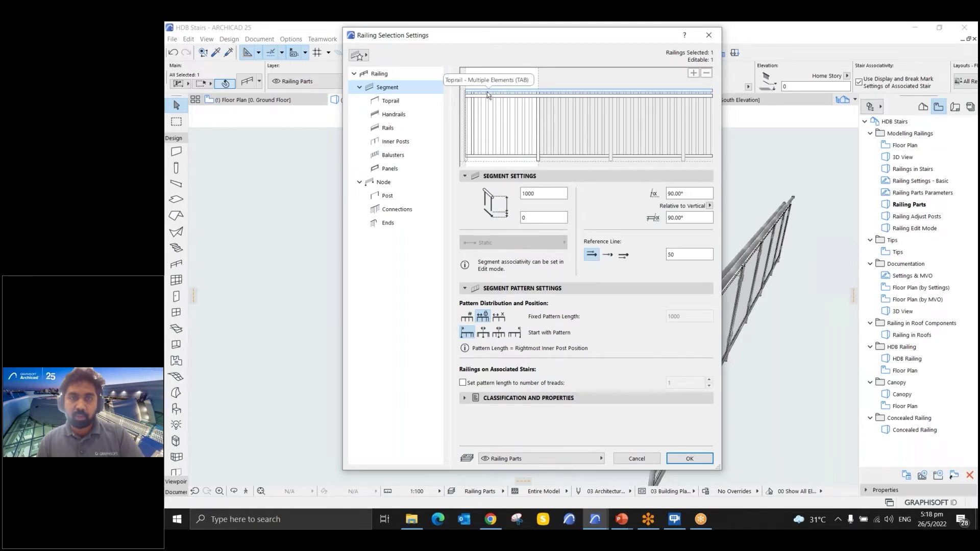
key(ctrl)
key(ctrl)
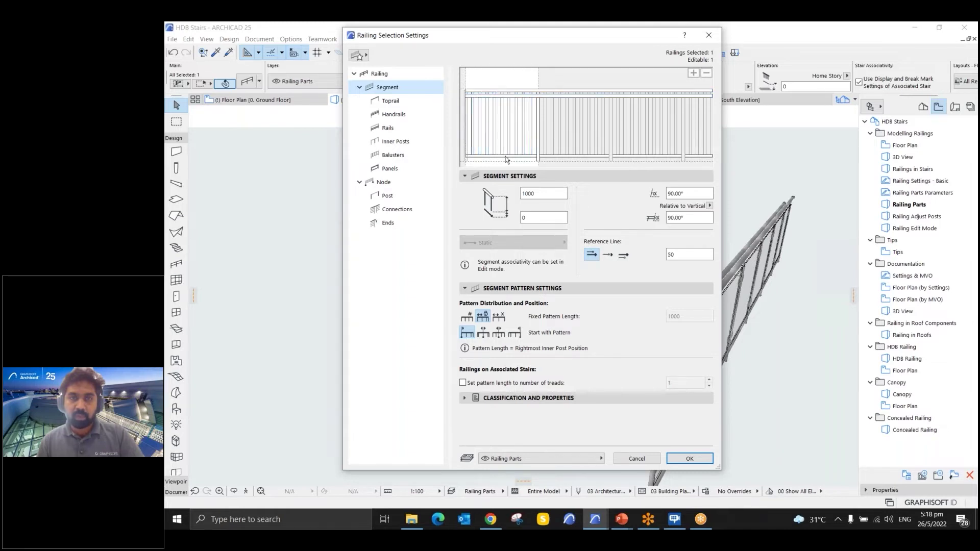
key(ctrl)
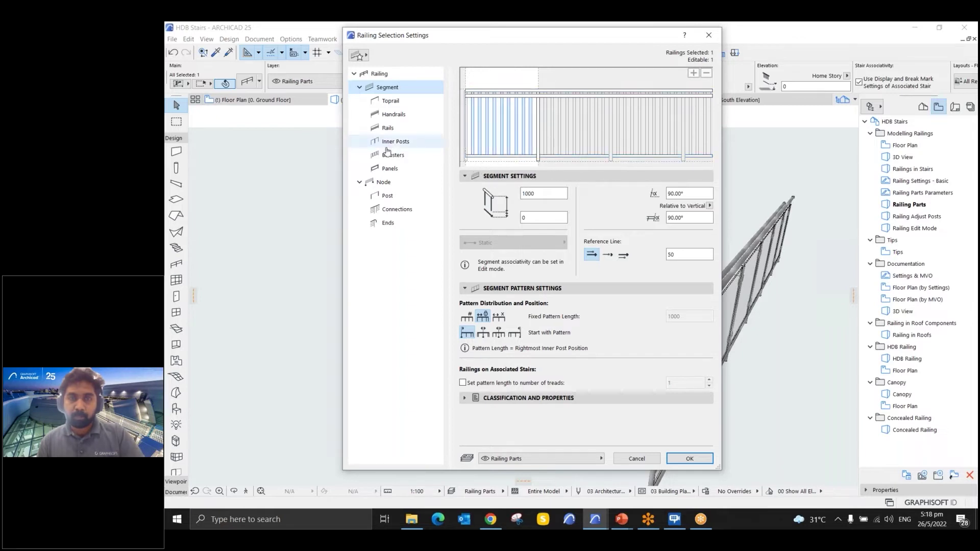
click(404, 103)
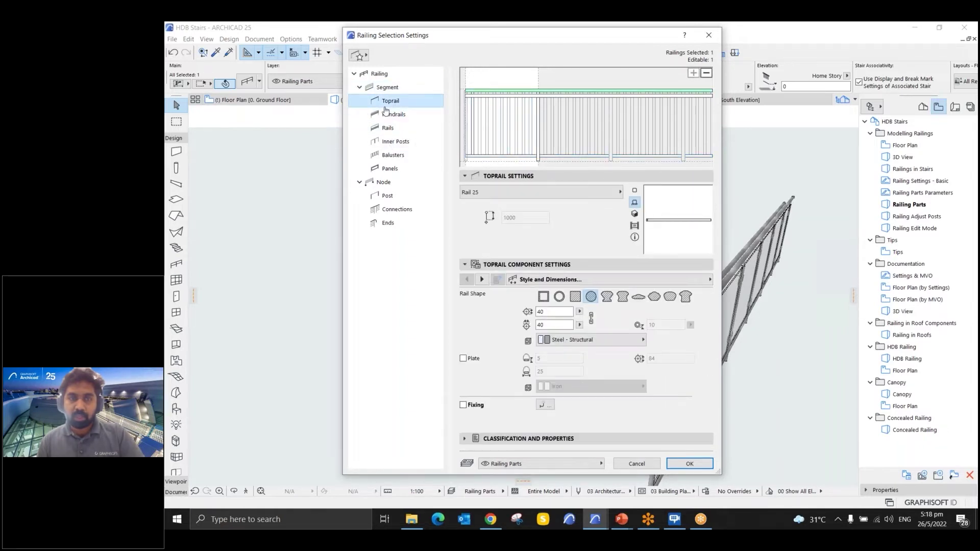
click(391, 114)
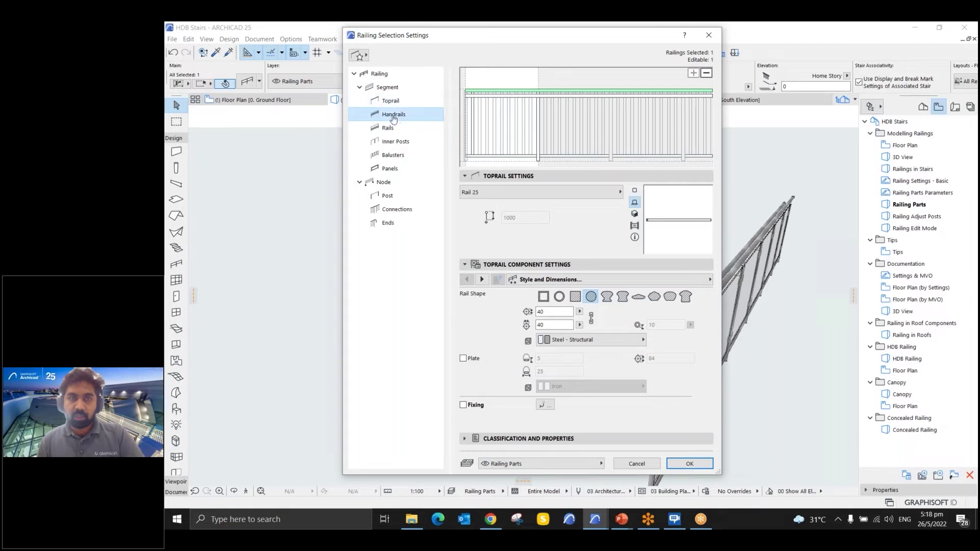
key(ctrl)
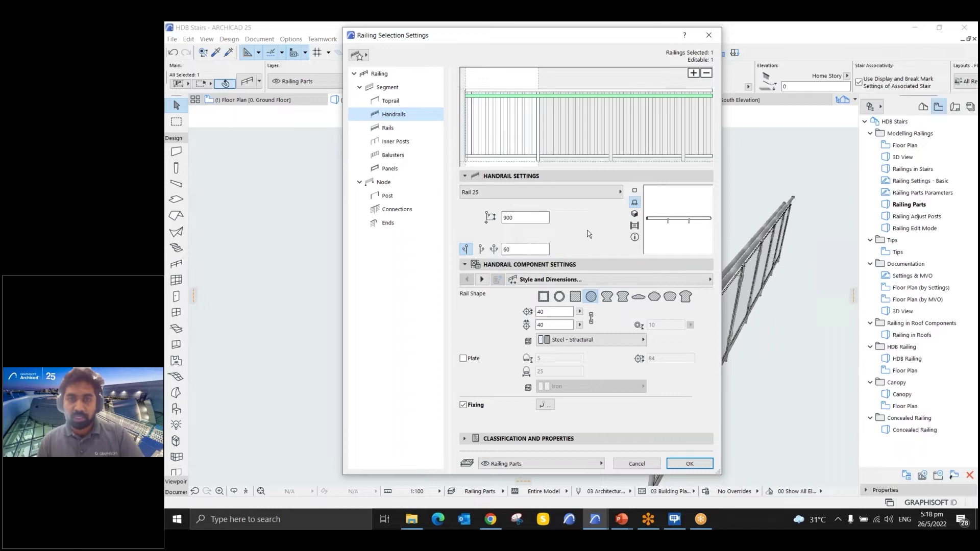
click(492, 192)
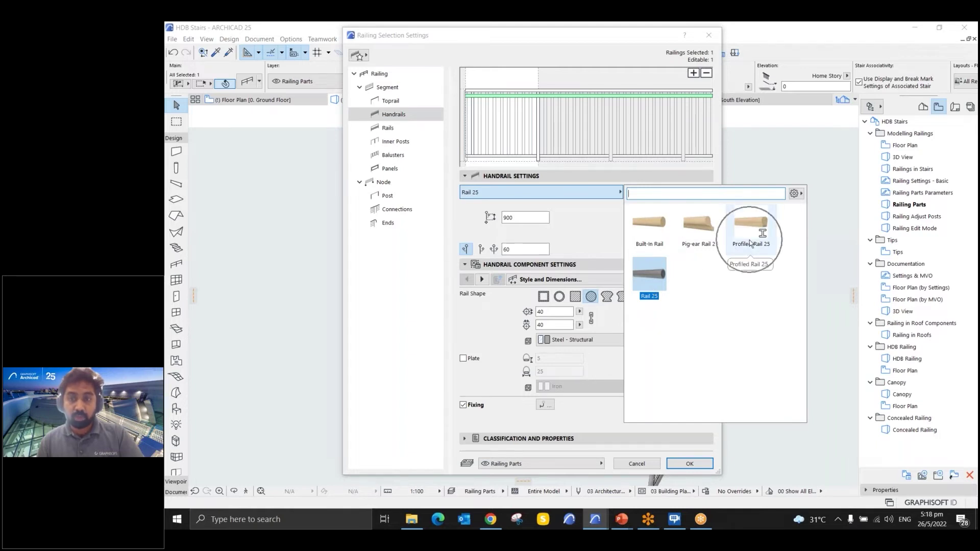
- Switch the handrail to Profiled Rail 25 with Rail Wood Simple profile, resized from 30×34 to 23×25
click(747, 236)
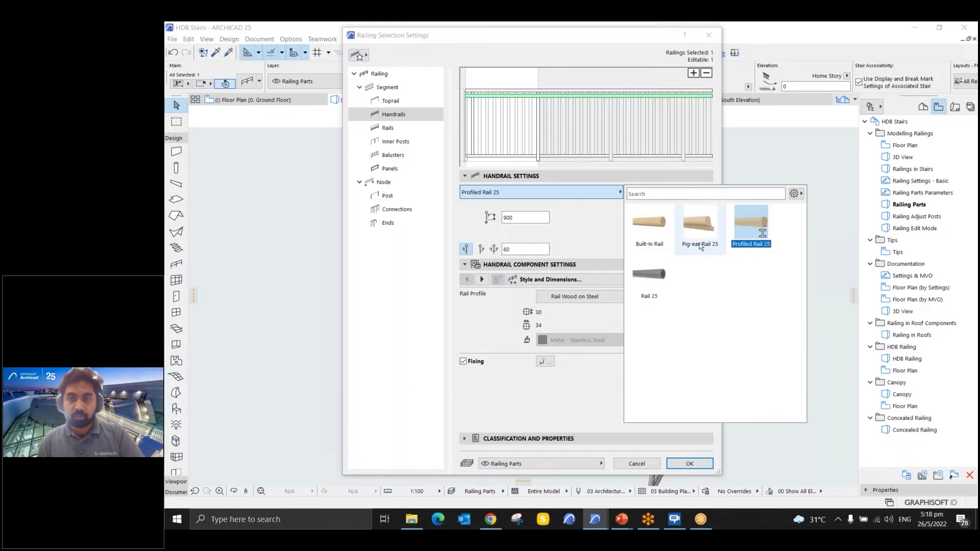
click(540, 237)
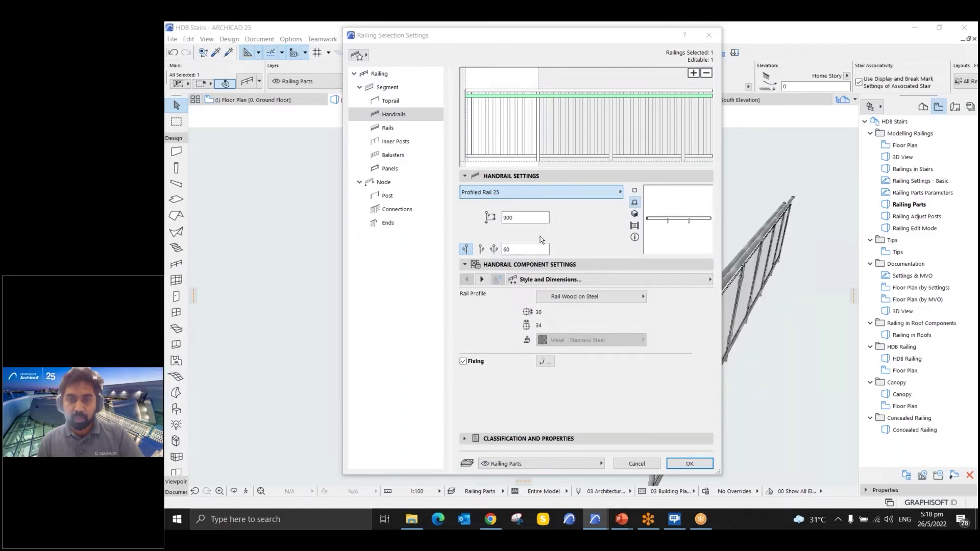
click(586, 297)
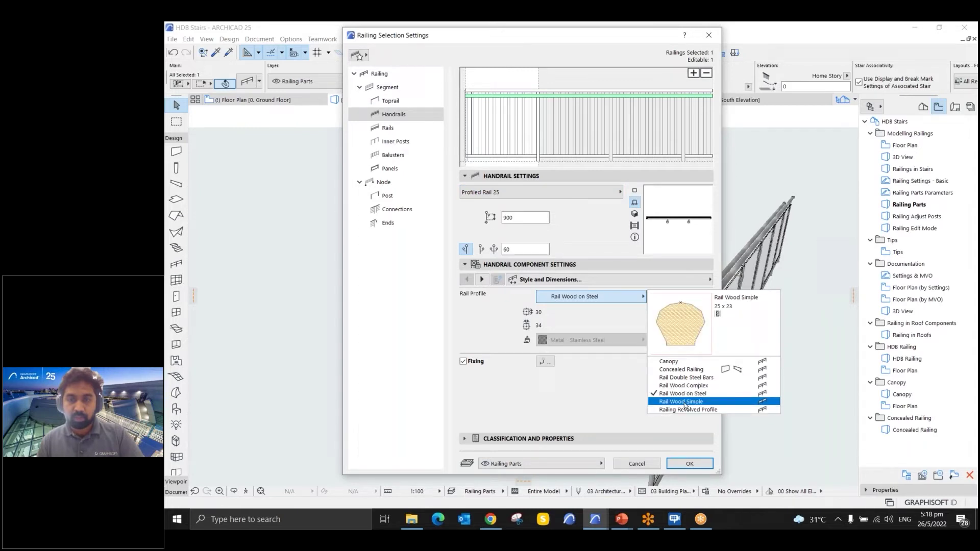
click(684, 402)
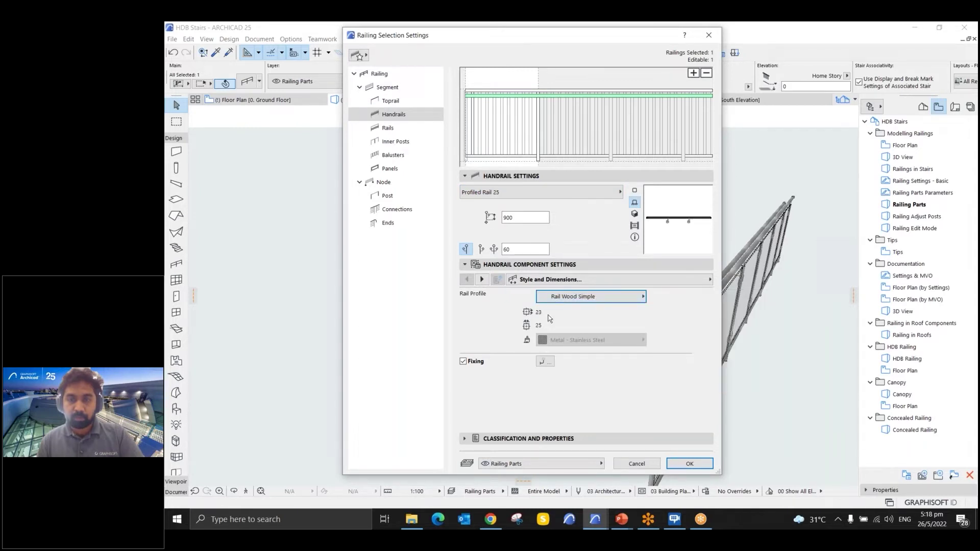
click(592, 297)
click(575, 309)
double_click(521, 221)
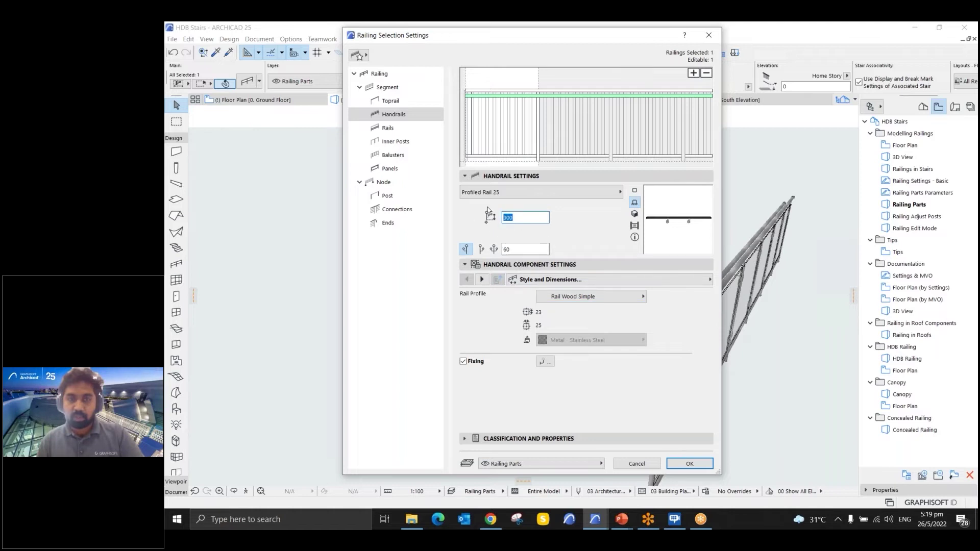
- Move the handrail to the right-hand side of the railing
click(492, 249)
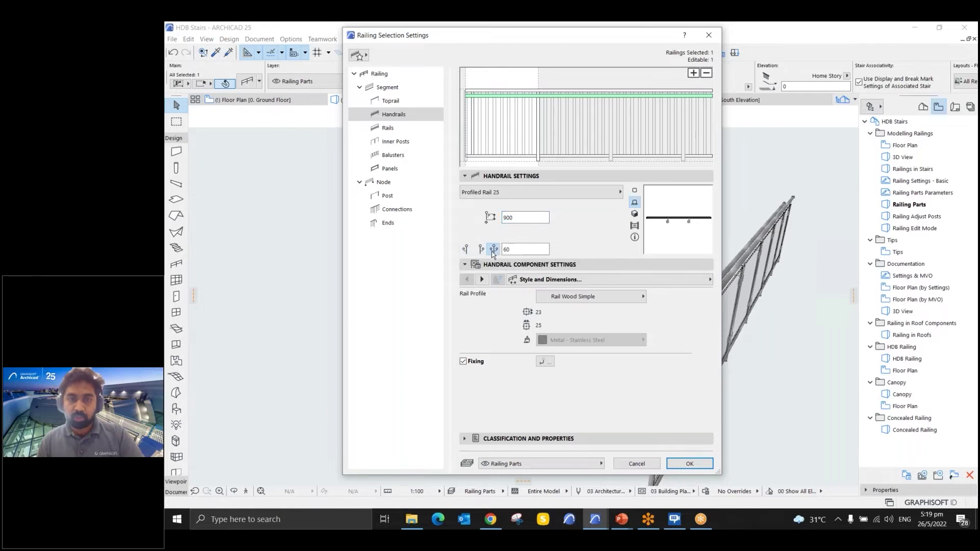
click(465, 249)
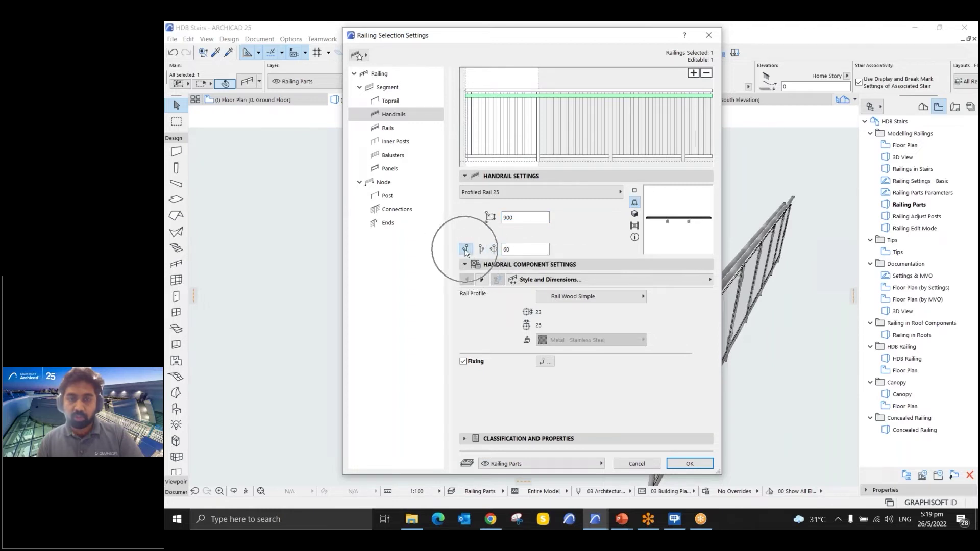
click(480, 250)
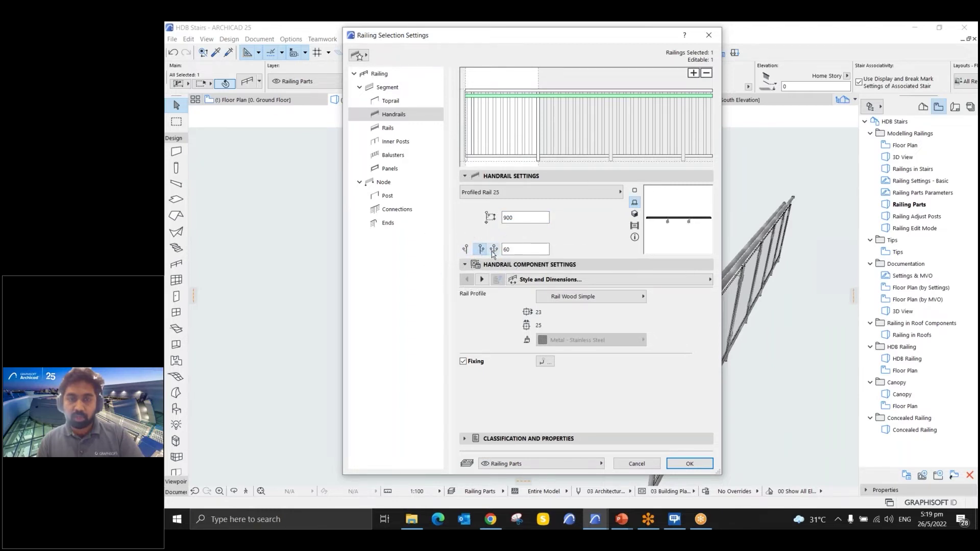
click(493, 250)
- Review handrail fixing and distribution, show it in plan with its axis, and apply
click(482, 279)
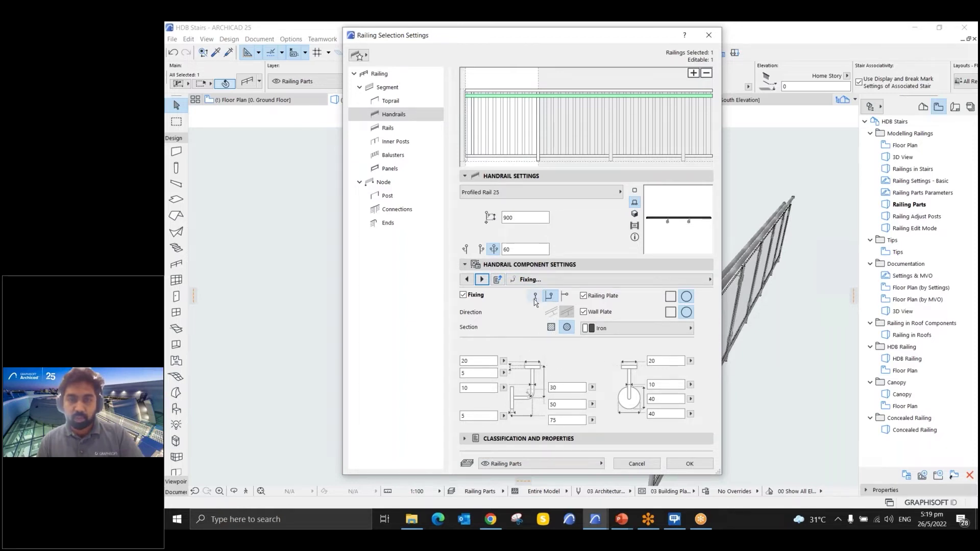
click(565, 297)
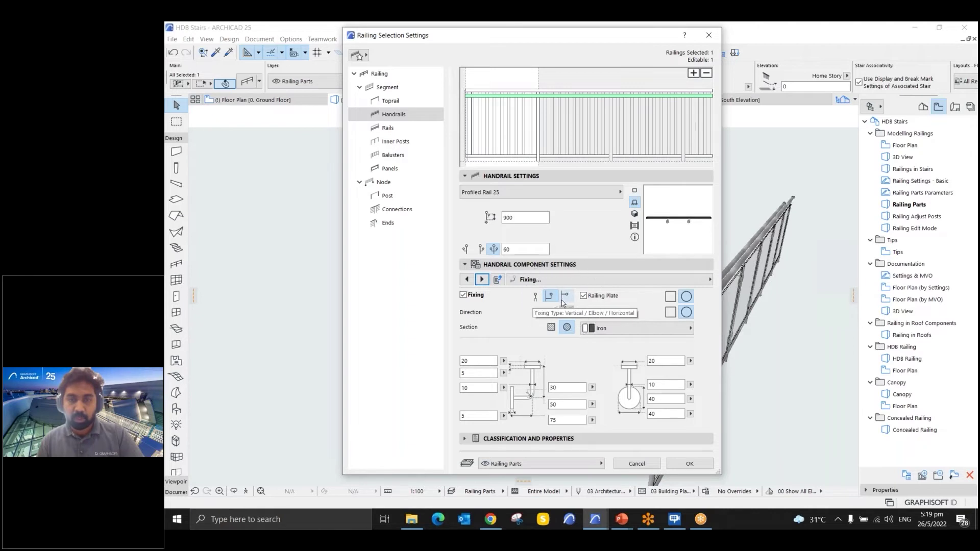
click(482, 280)
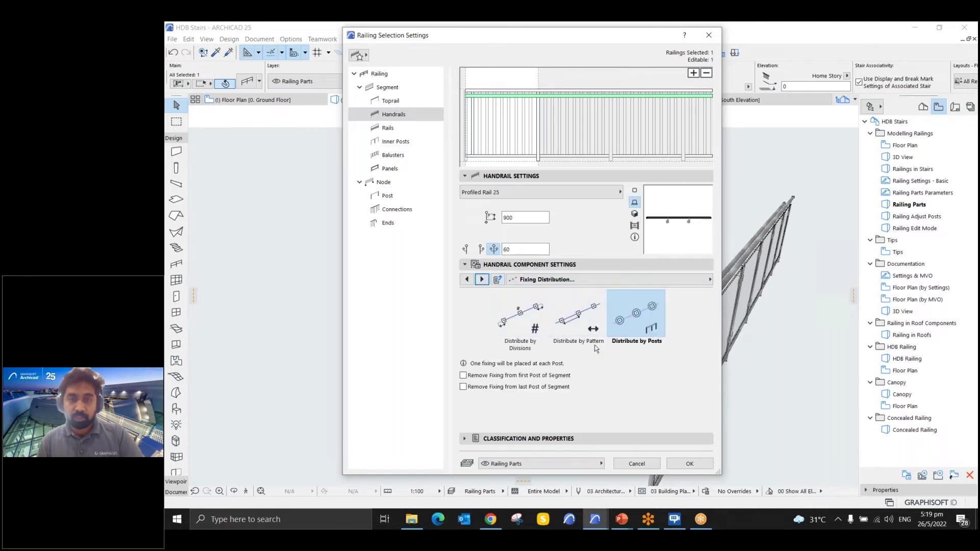
click(487, 279)
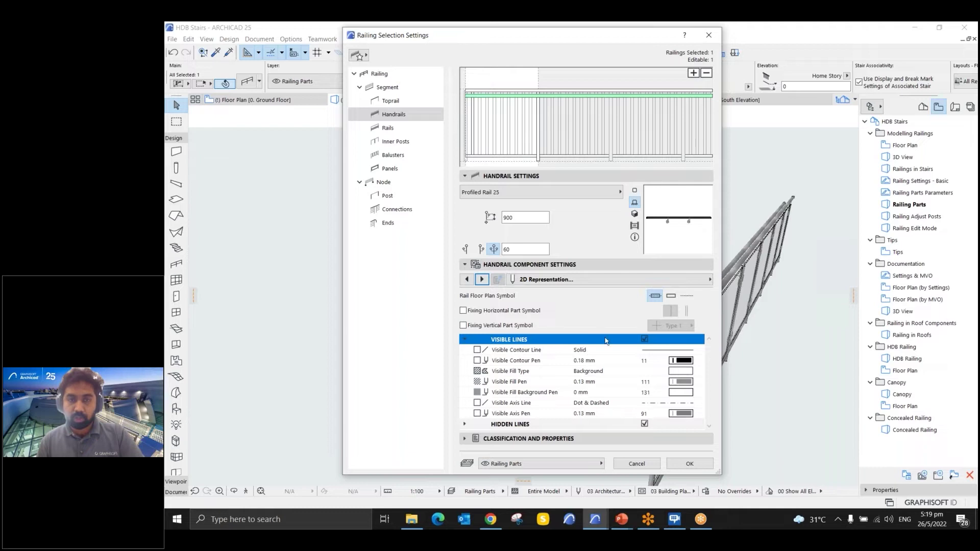
click(670, 296)
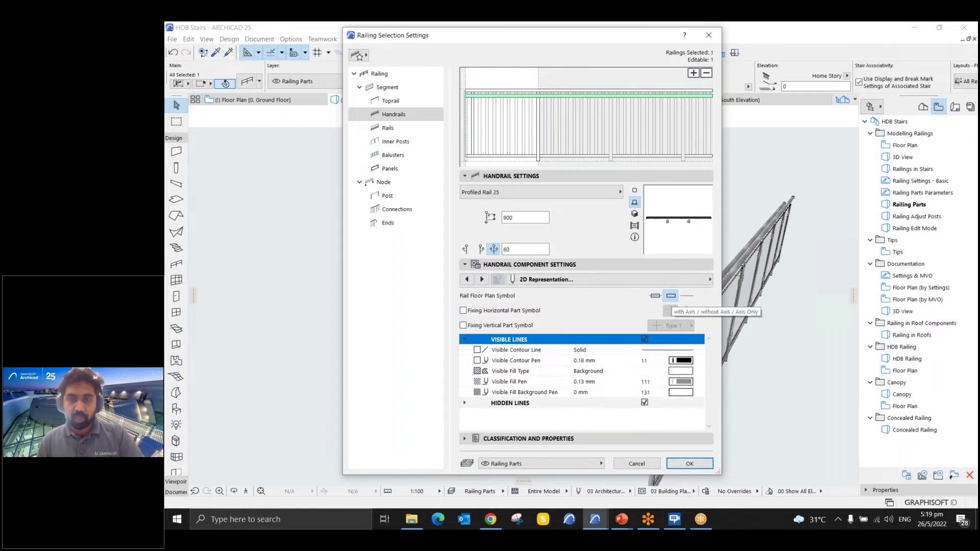
click(682, 299)
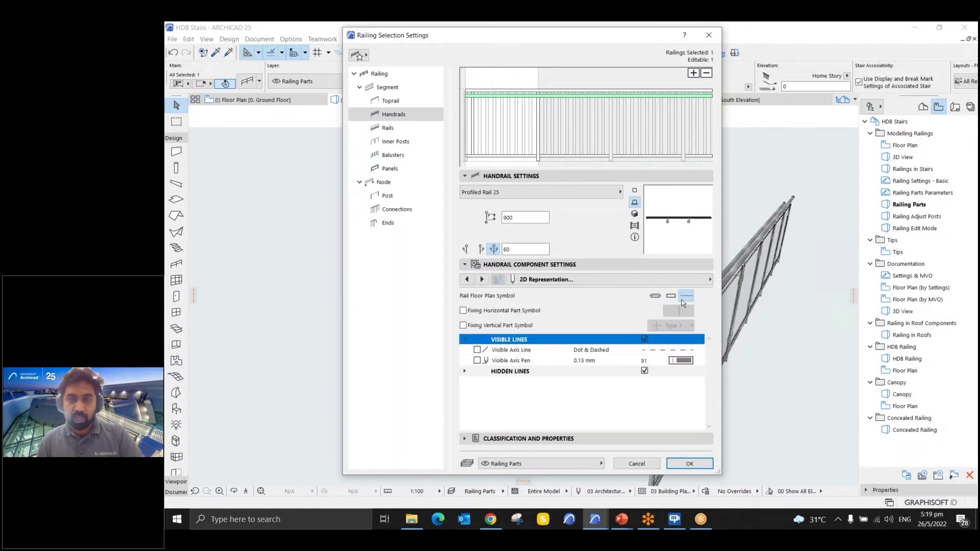
click(656, 299)
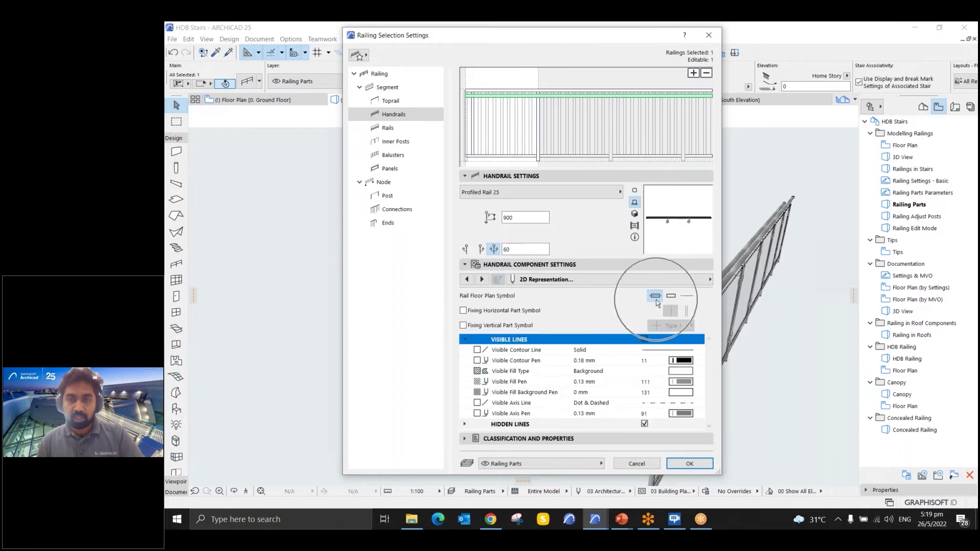
key(ctrl)
key(ctrl)
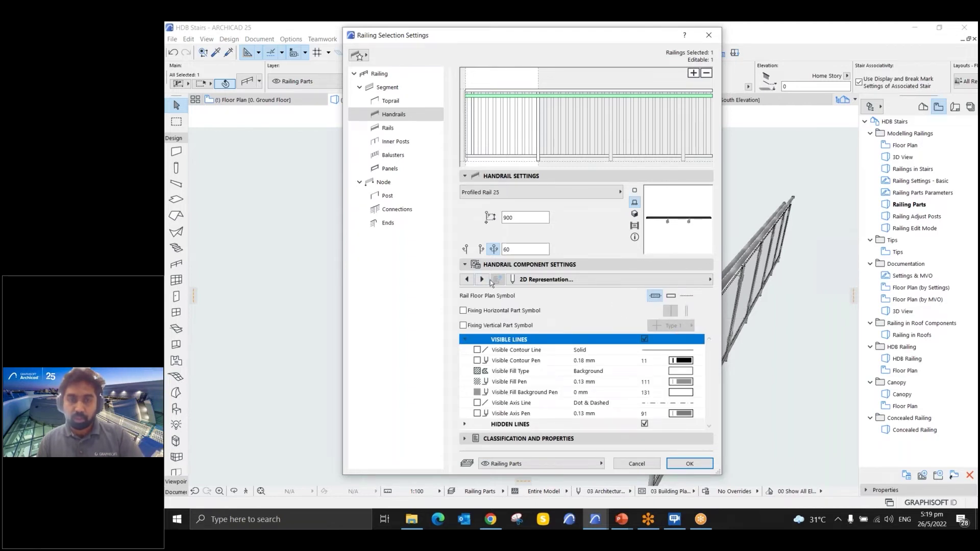
click(485, 280)
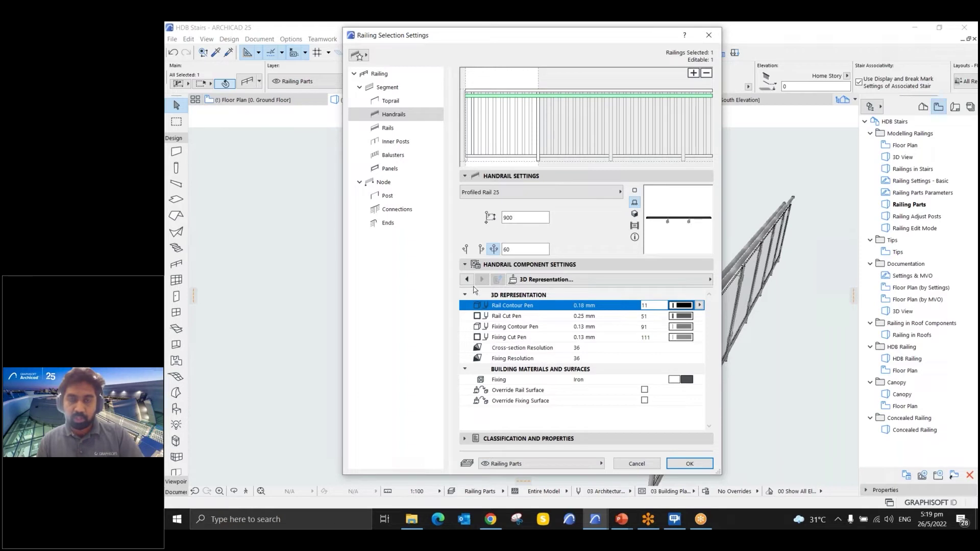
click(467, 280)
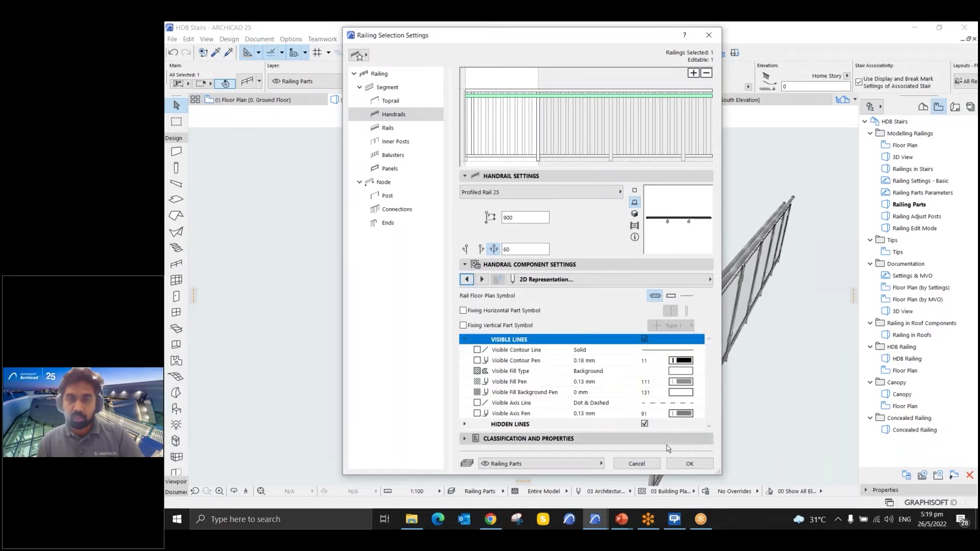
click(687, 463)
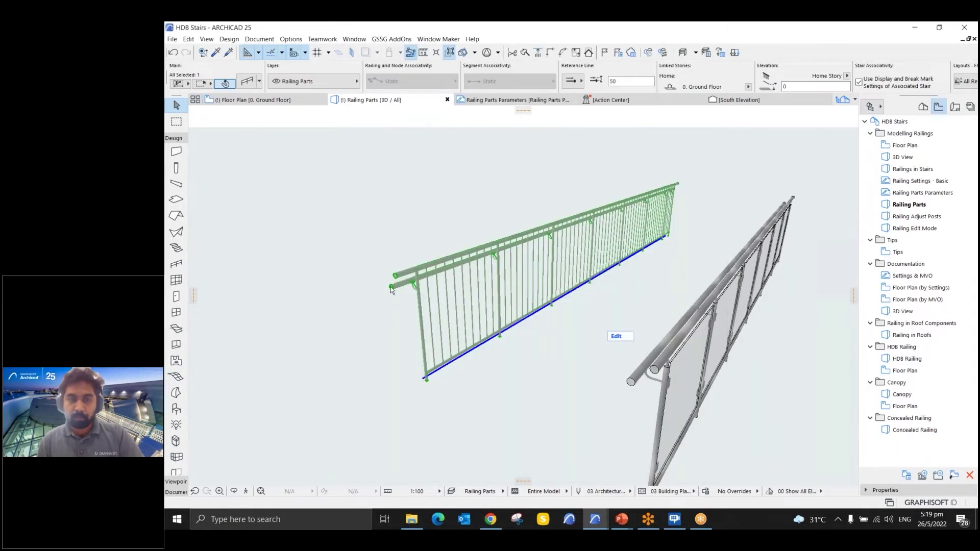
- Set the railing's inner post type to None
scroll(390, 286, up, 5)
scroll(501, 292, up, 5)
middle_drag(501, 292, 411, 286)
scroll(412, 286, down, 5)
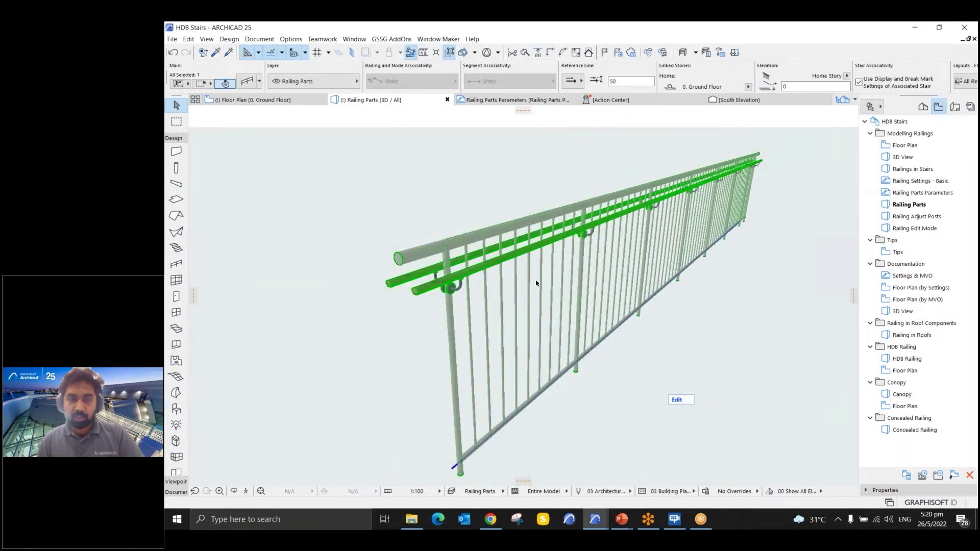
shift+middle_drag(554, 284, 492, 252)
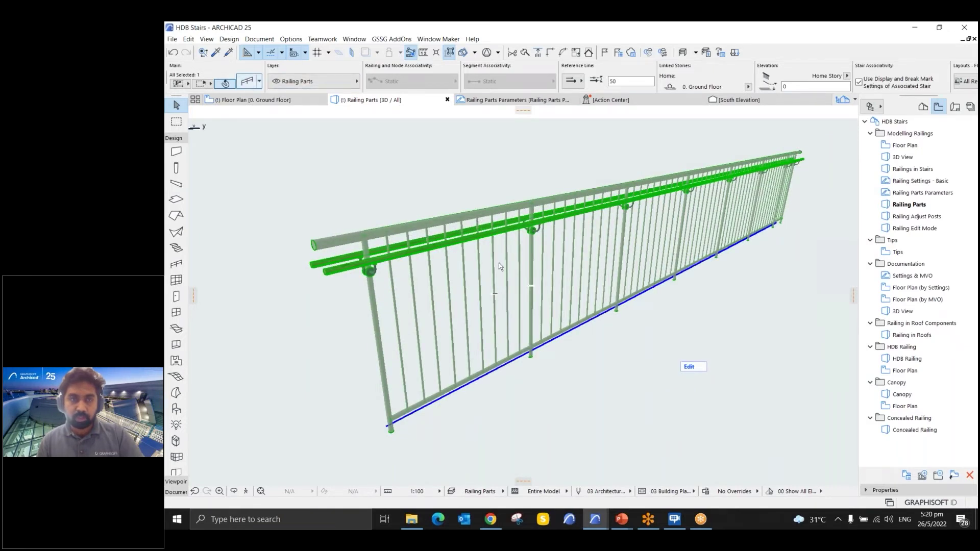
key(ctrl+t)
click(387, 128)
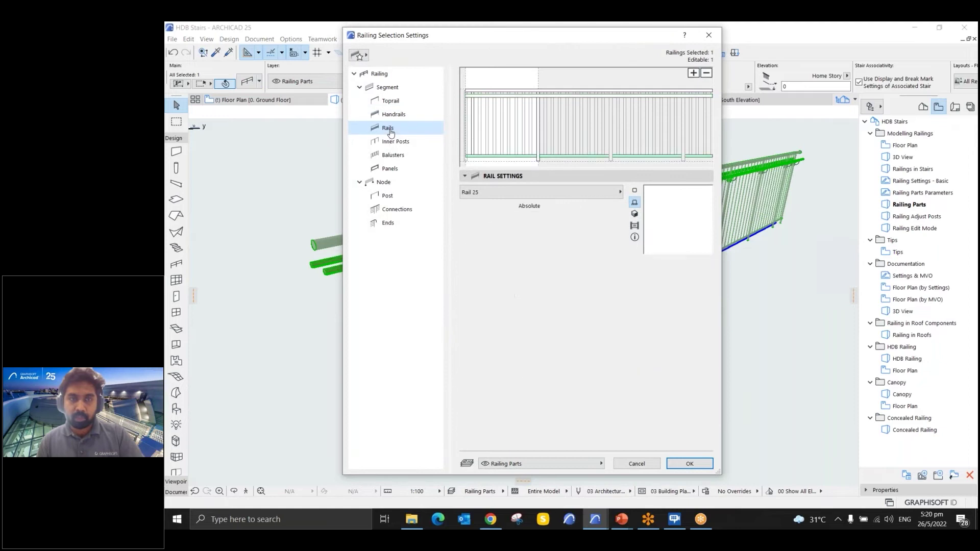
click(540, 155)
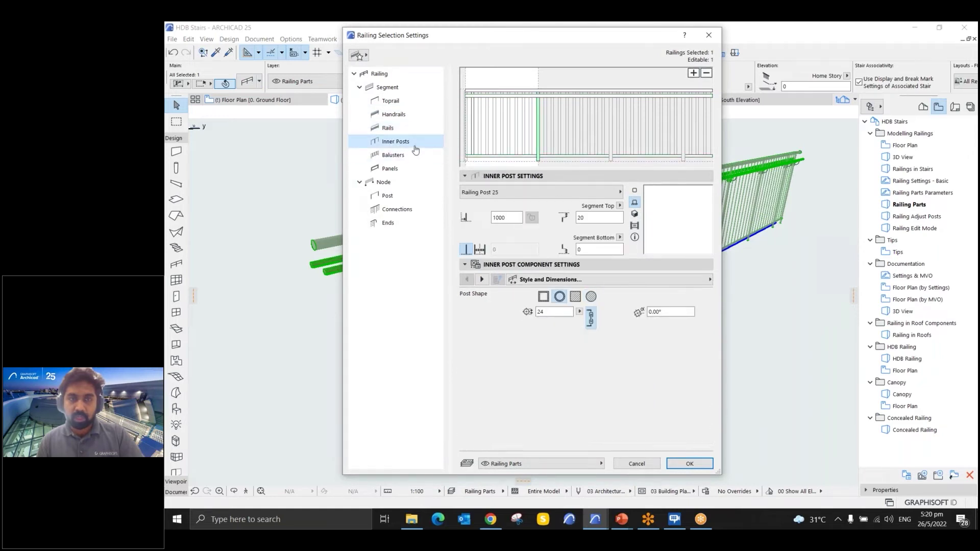
click(516, 196)
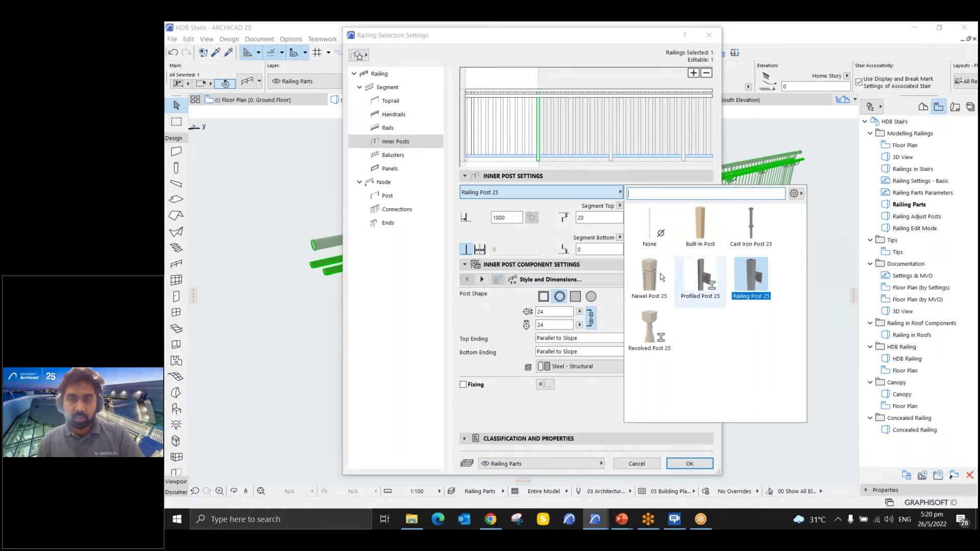
click(648, 233)
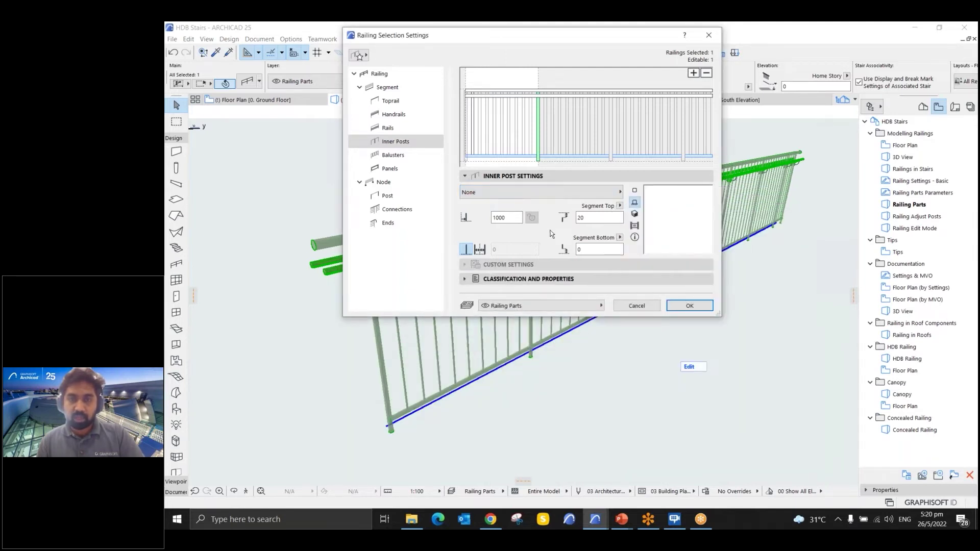
click(690, 306)
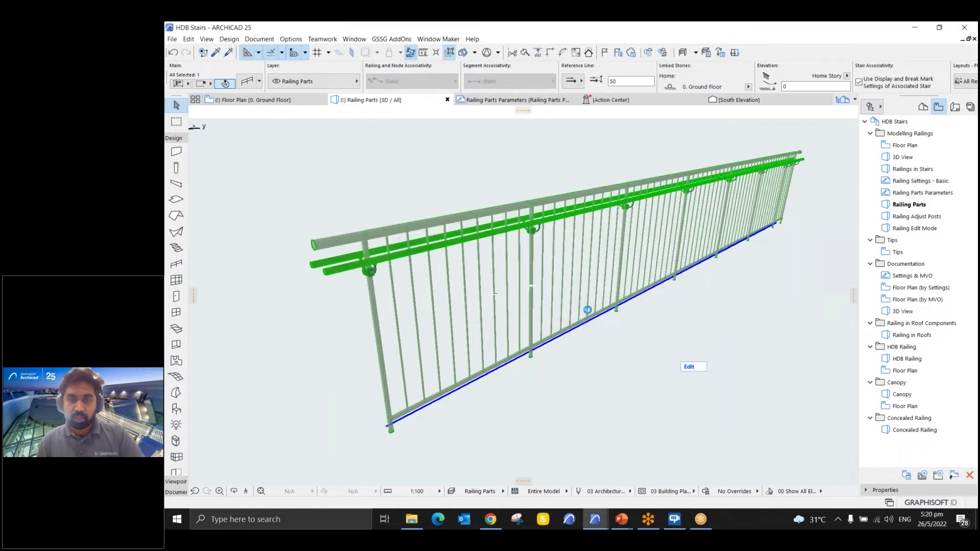
- Remove the remaining inner post from the railing segment
scroll(545, 313, up, 3)
mouse_move(595, 324)
shift+middle_down()
mouse_move(503, 321)
mouse_move(605, 311)
shift+middle_up()
click(242, 85)
double_click(573, 277)
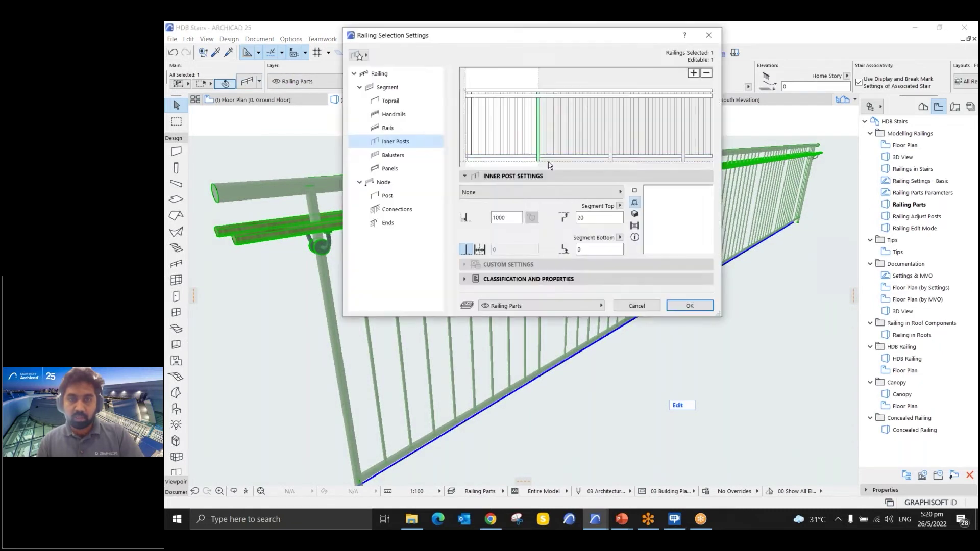
click(706, 74)
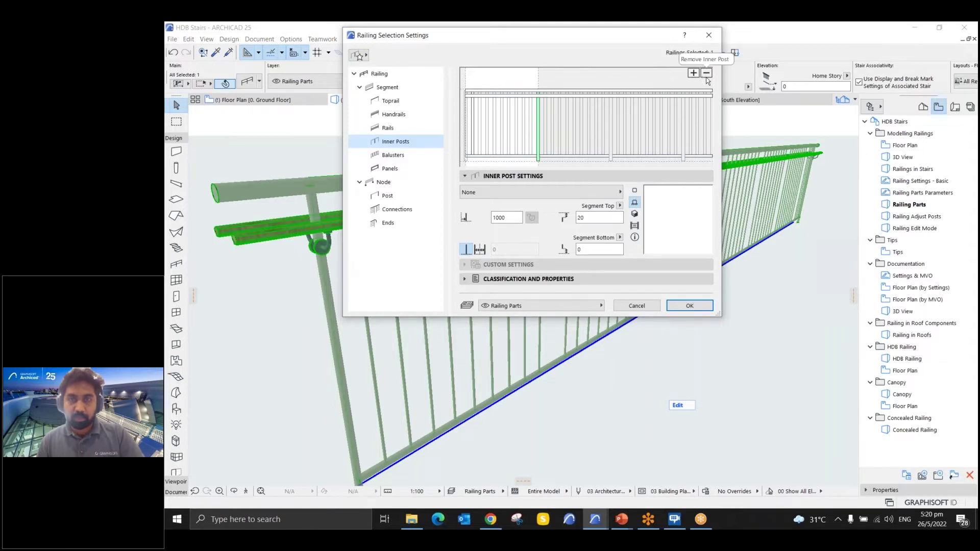
click(706, 74)
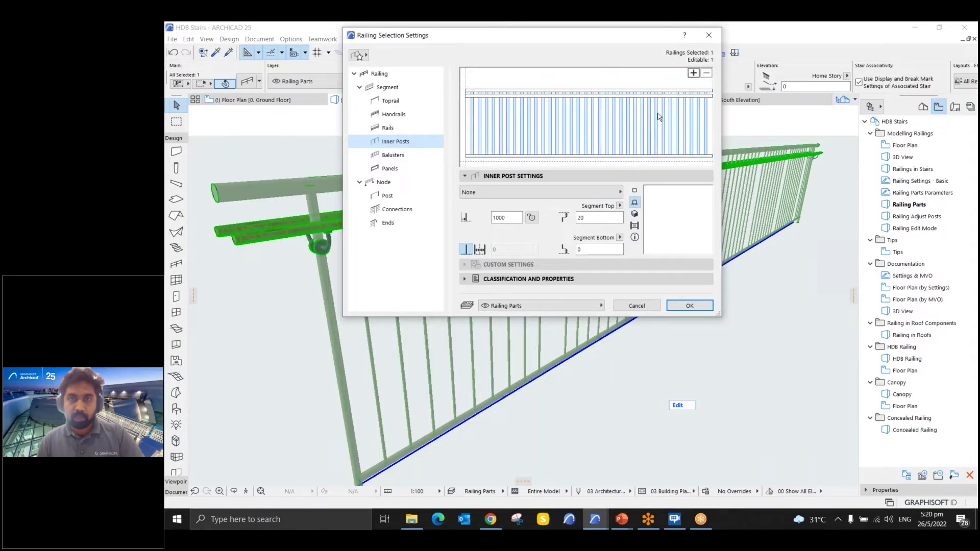
click(681, 306)
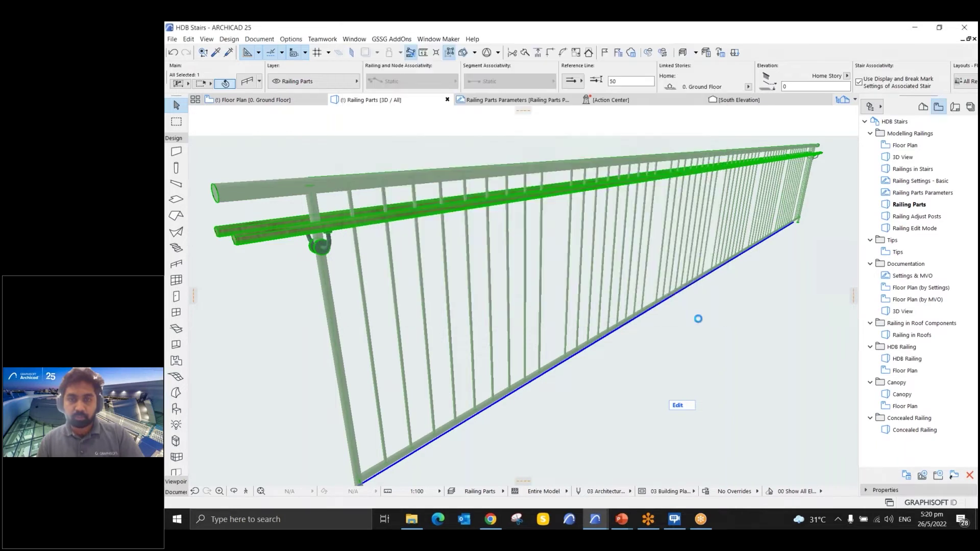
- Orbit around the railing and select it again
mouse_move(705, 334)
mouse_down()
mouse_move(645, 339)
mouse_move(694, 331)
mouse_up()
shift+middle_drag(694, 331, 695, 330)
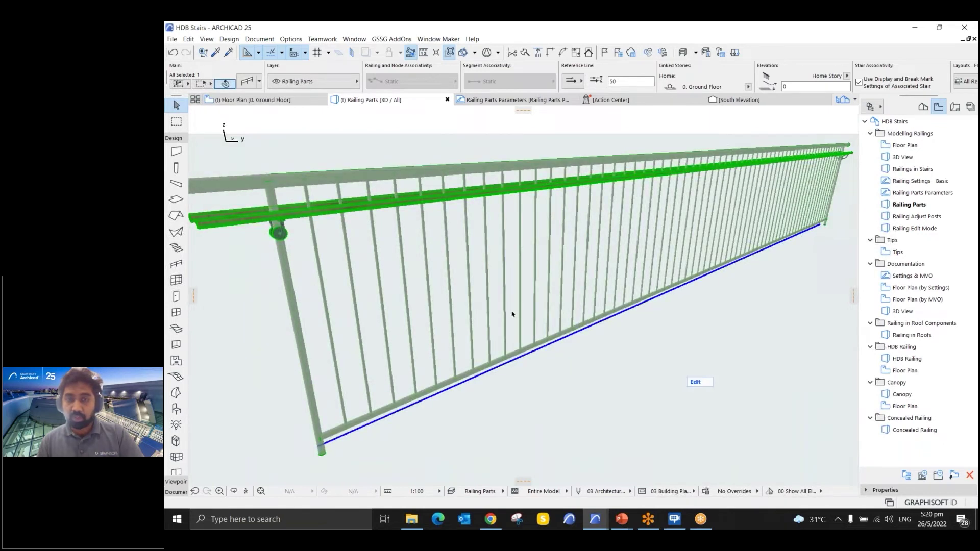
click(506, 284)
key(Escape)
key(Escape)
click(505, 264)
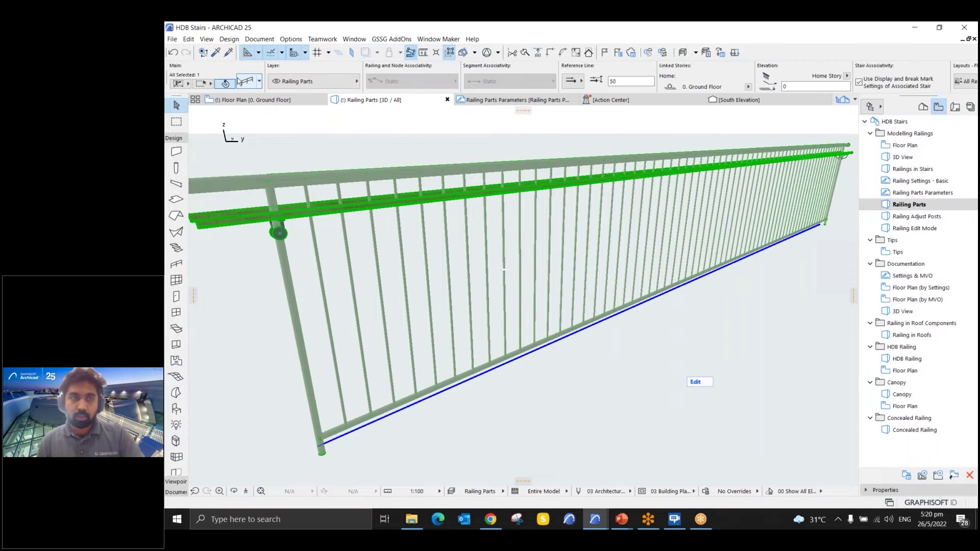
- Add two inner posts, at 1500 and 750 from the previous post
double_click(561, 214)
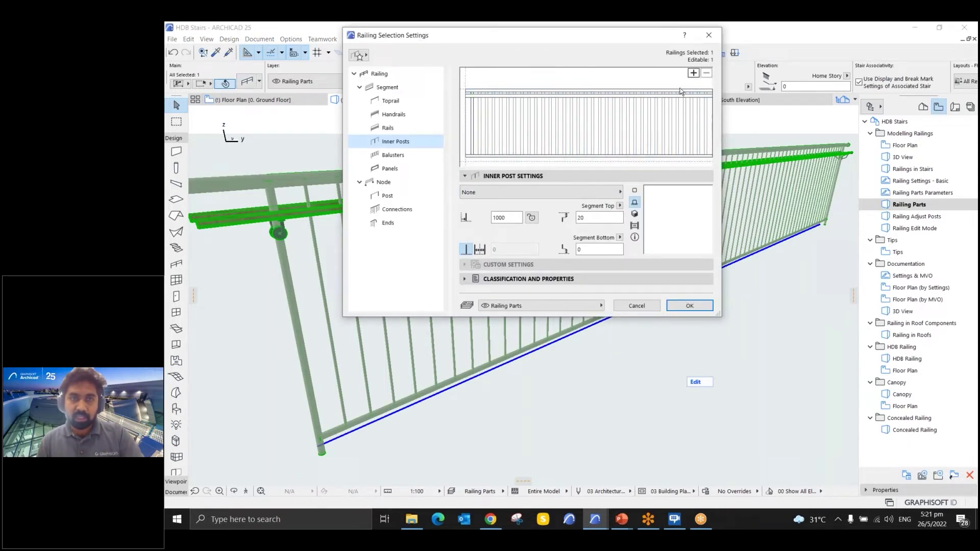
click(693, 73)
click(553, 128)
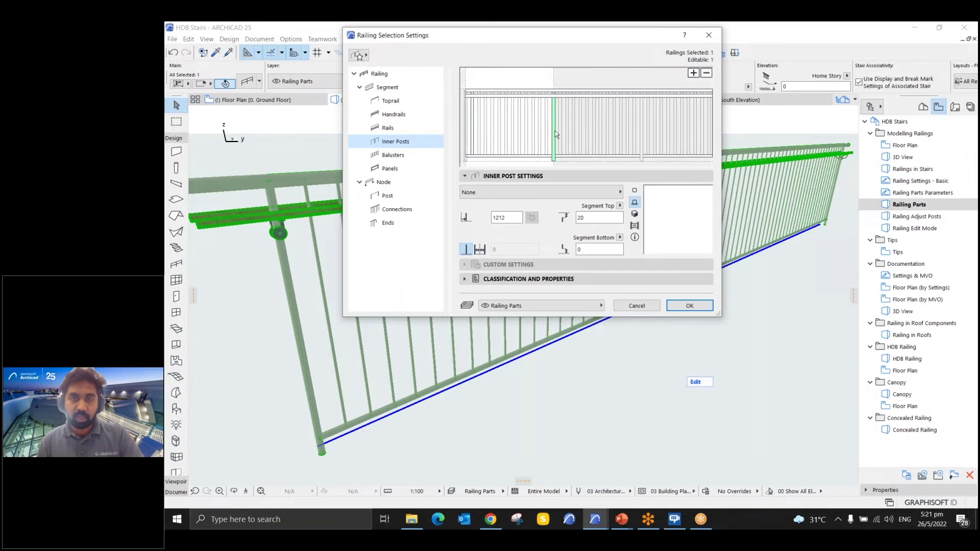
double_click(513, 217)
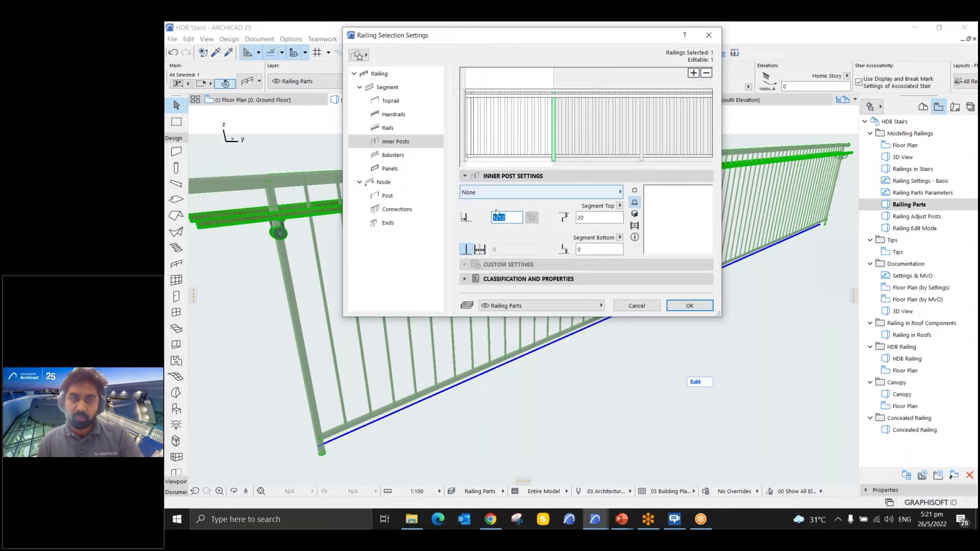
text(1)
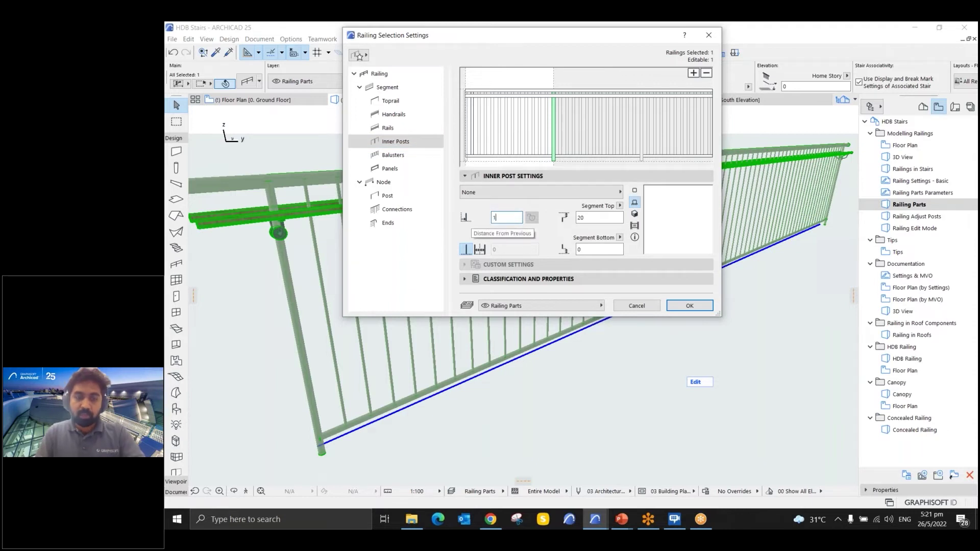
text(500)
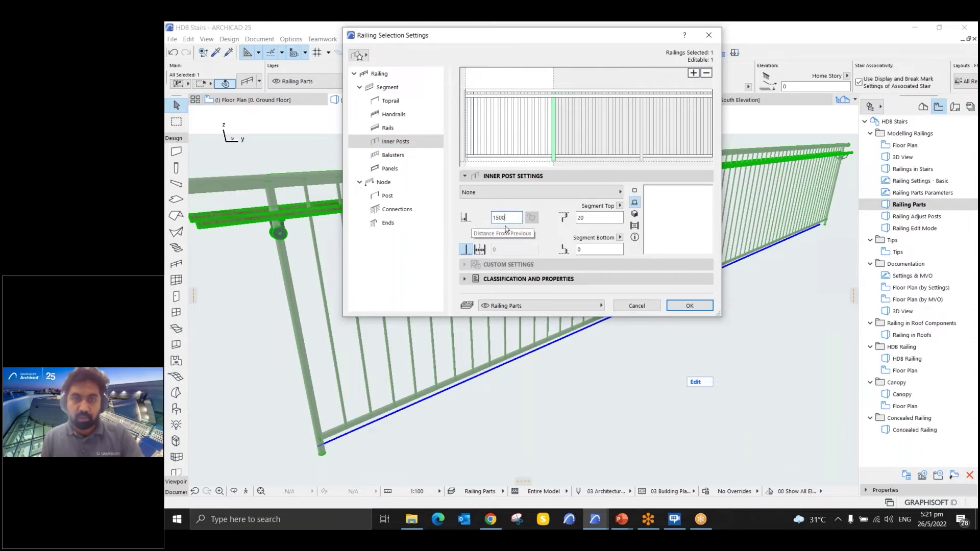
click(544, 222)
click(694, 74)
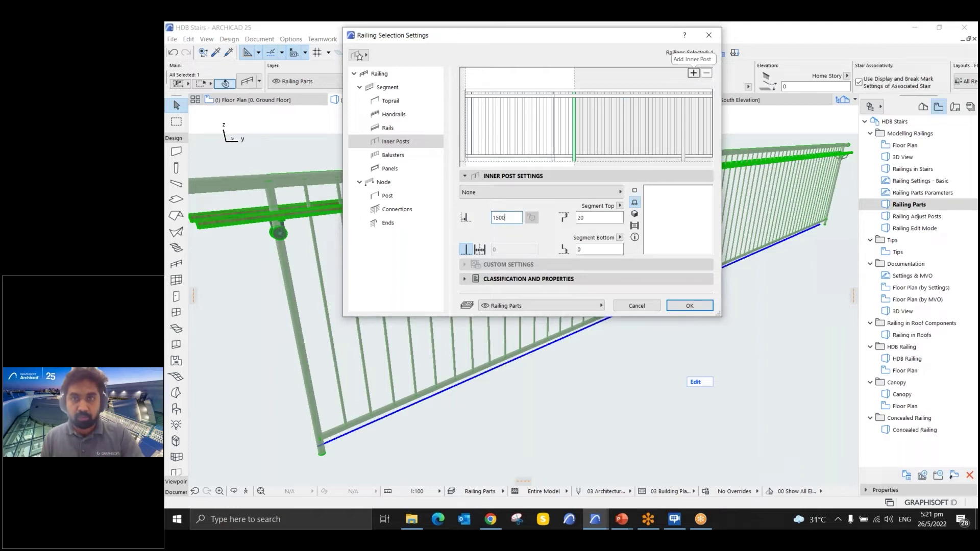
click(521, 144)
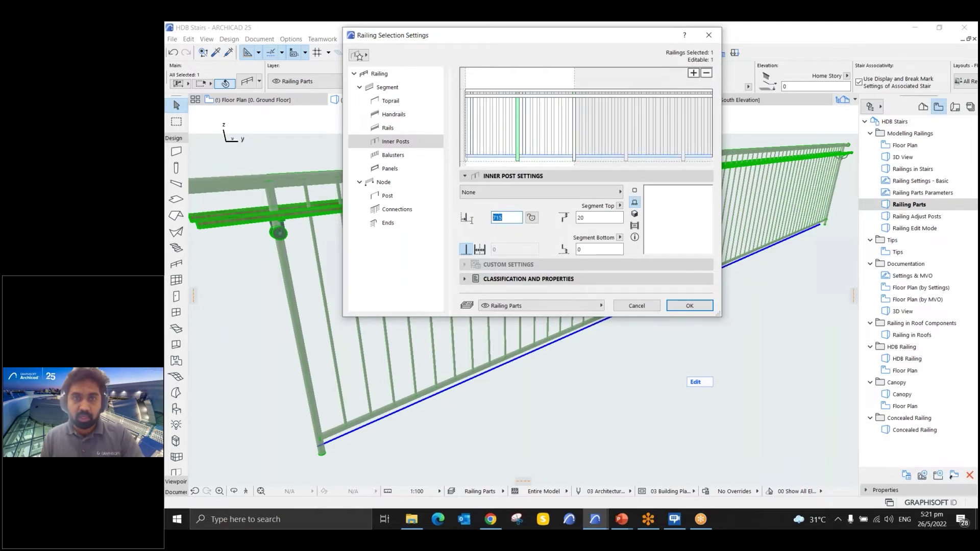
text(750)
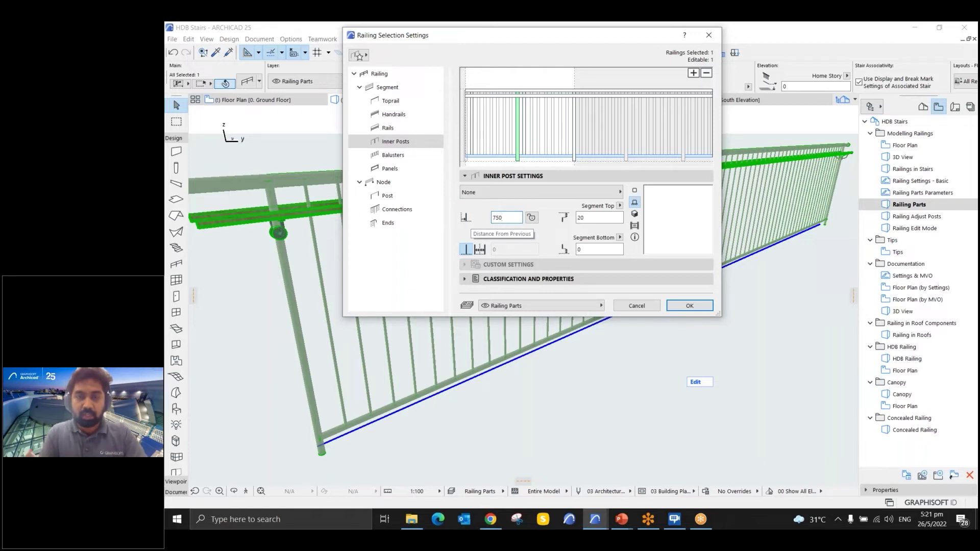
- Remove the balusters from the railing's middle segment
click(492, 124)
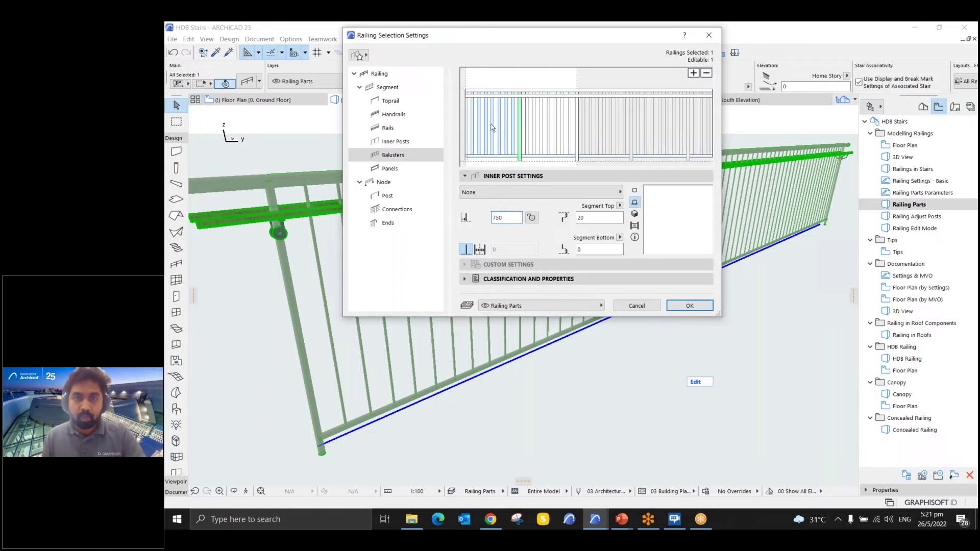
click(387, 87)
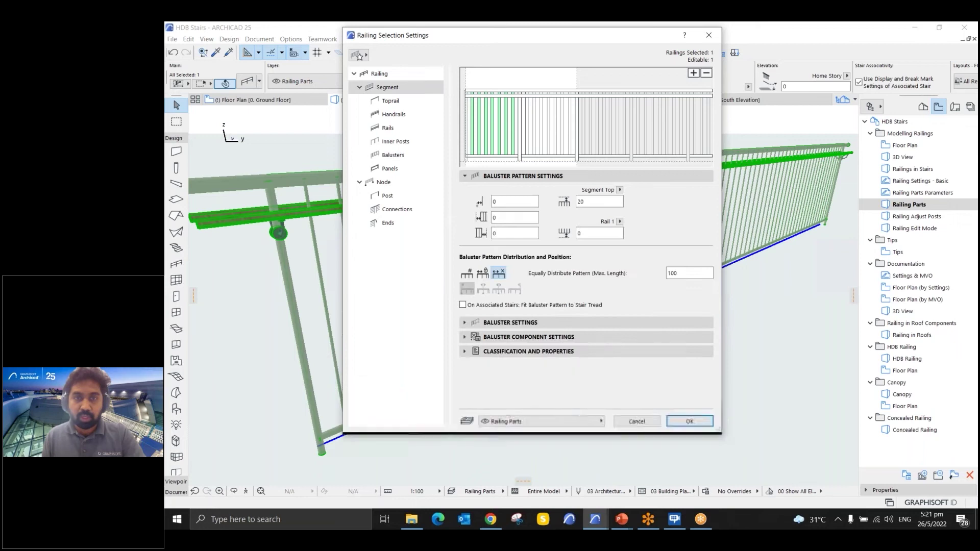
click(542, 127)
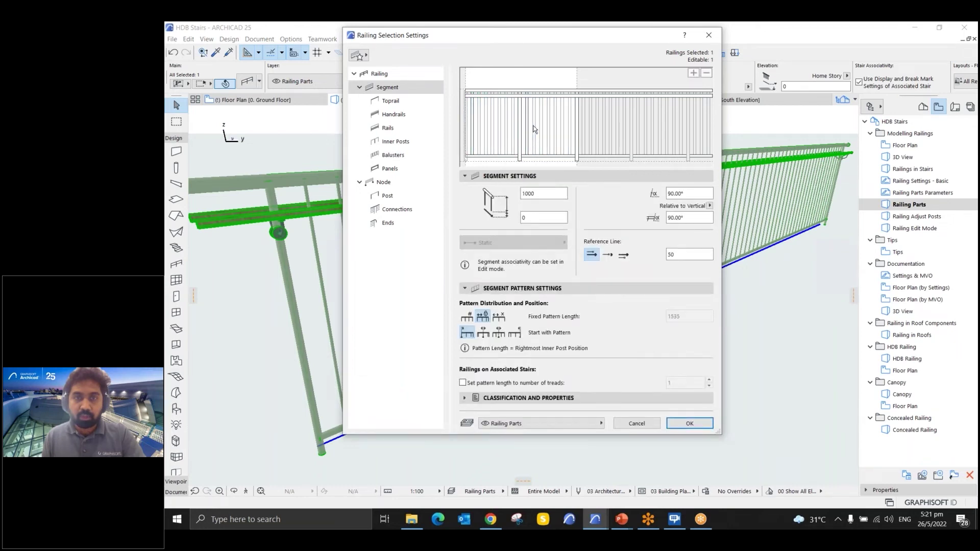
click(535, 124)
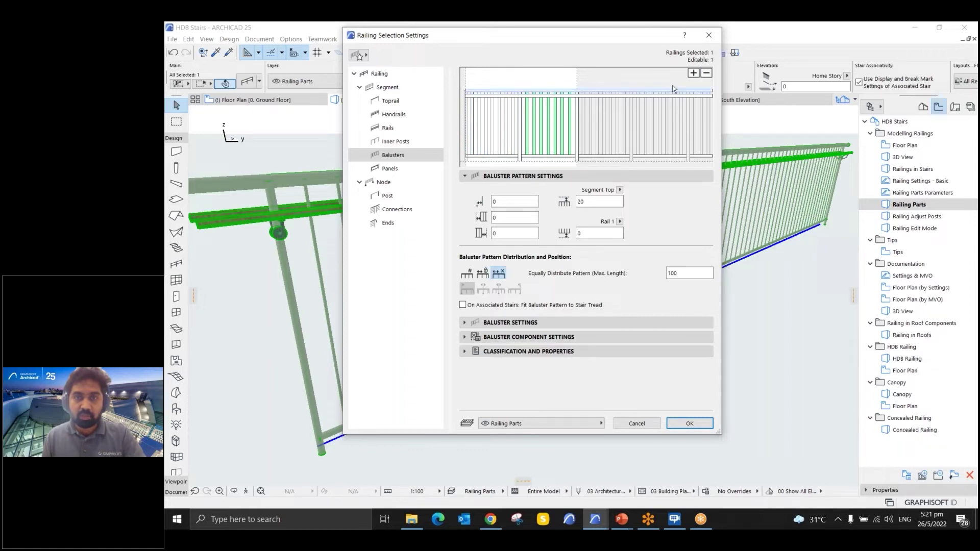
click(704, 74)
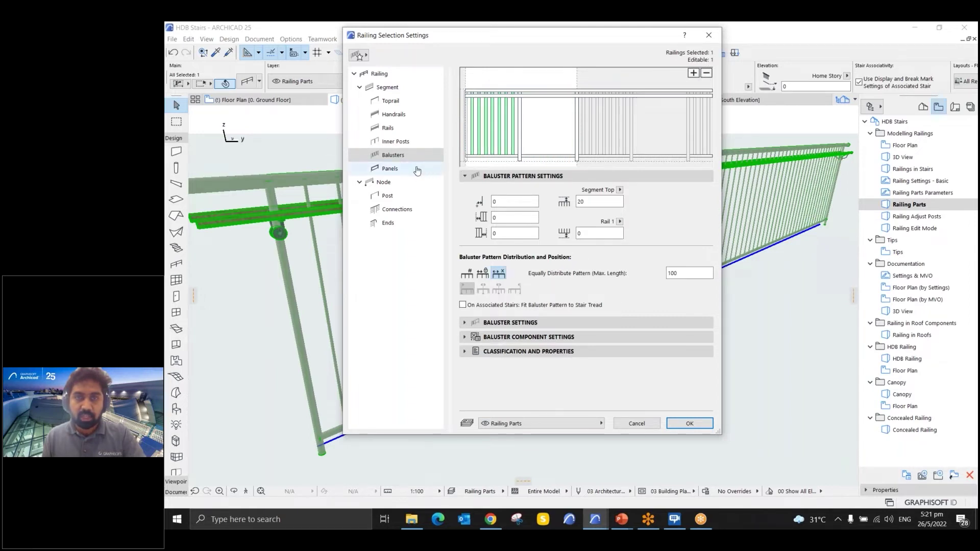
- Add a Railing Panel 25 panel to the empty middle segment and review its settings
click(485, 153)
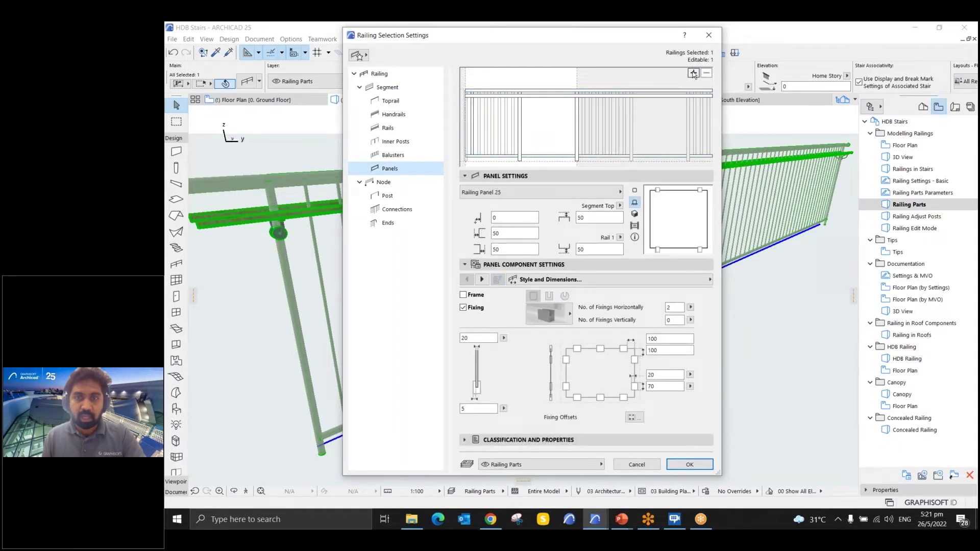
click(542, 129)
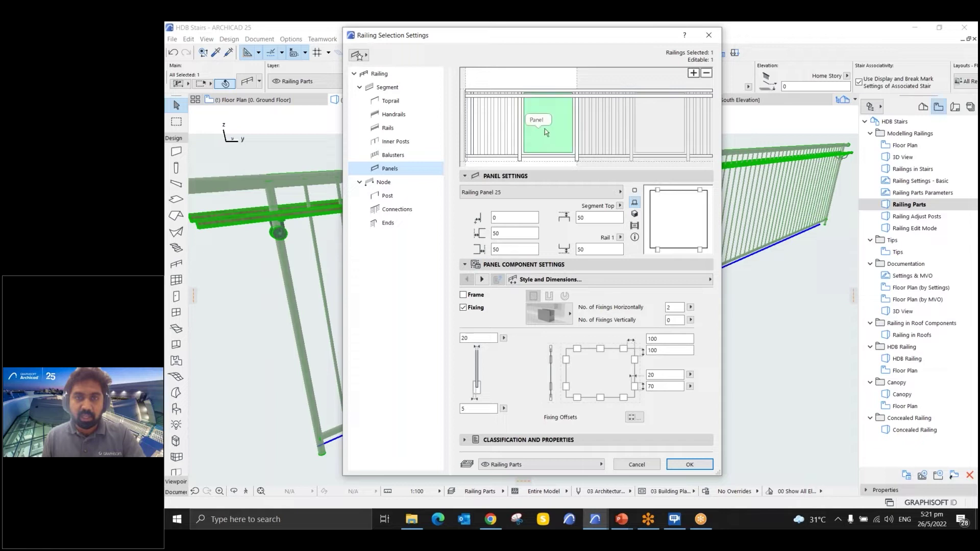
click(540, 192)
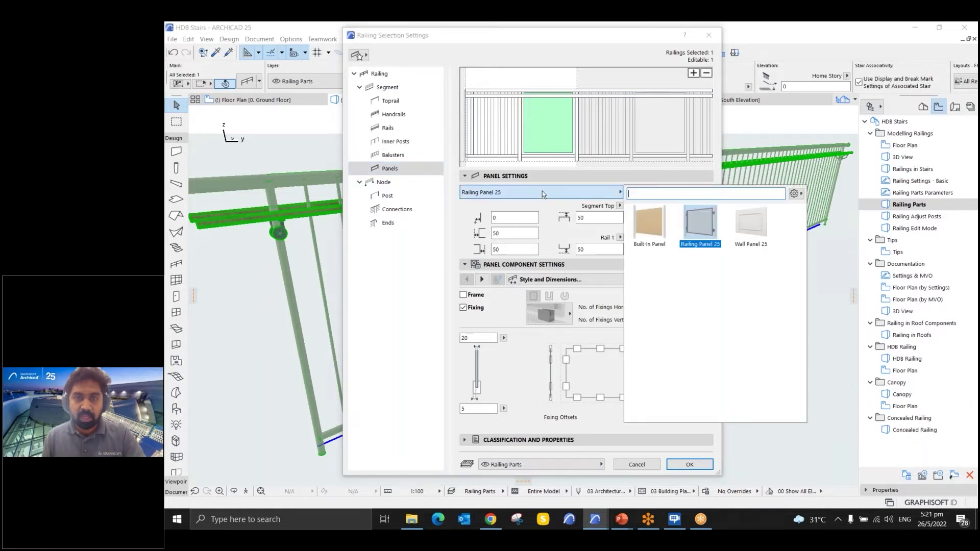
click(694, 228)
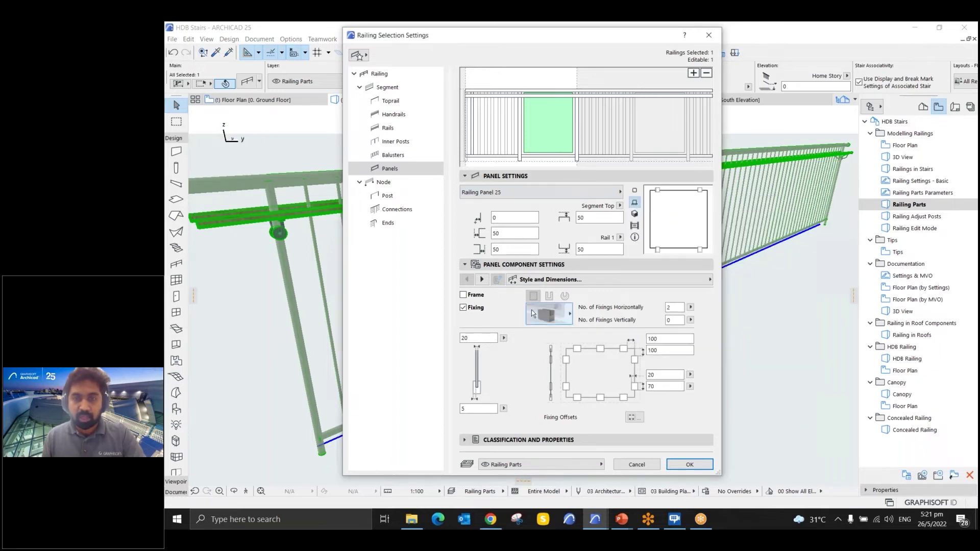
click(481, 280)
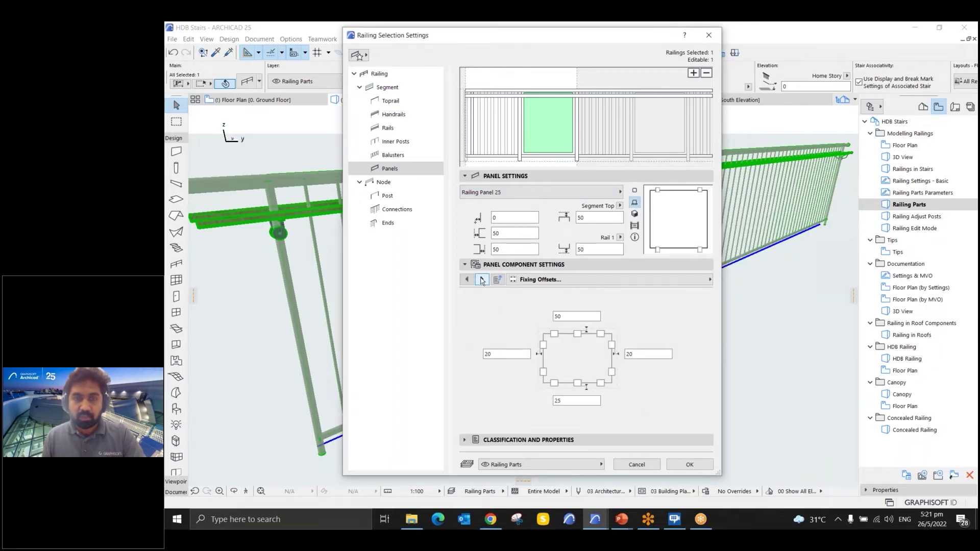
click(482, 279)
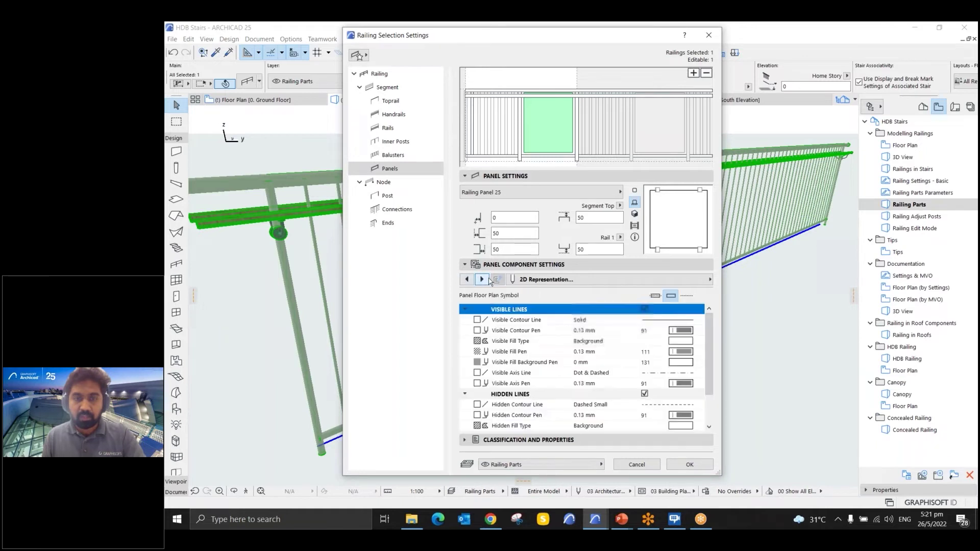
click(469, 282)
click(482, 280)
click(481, 280)
click(467, 279)
click(467, 279)
click(467, 279)
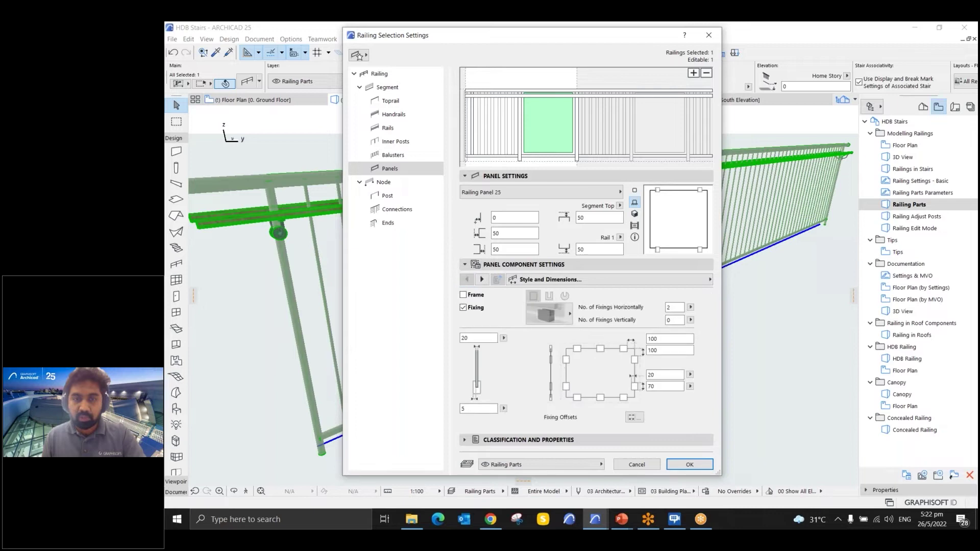
- Give the panel a U-profile frame with bracket fixings and apply
click(470, 297)
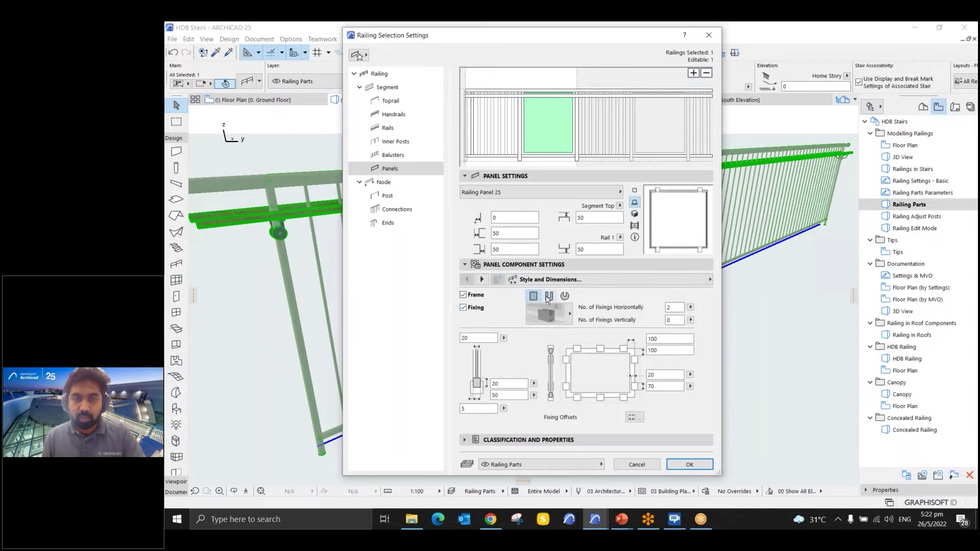
click(548, 296)
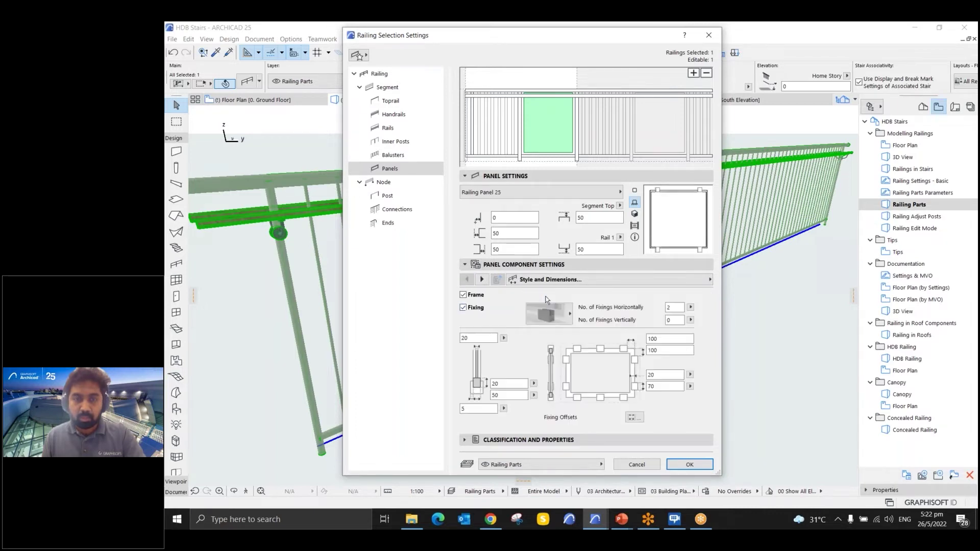
click(565, 315)
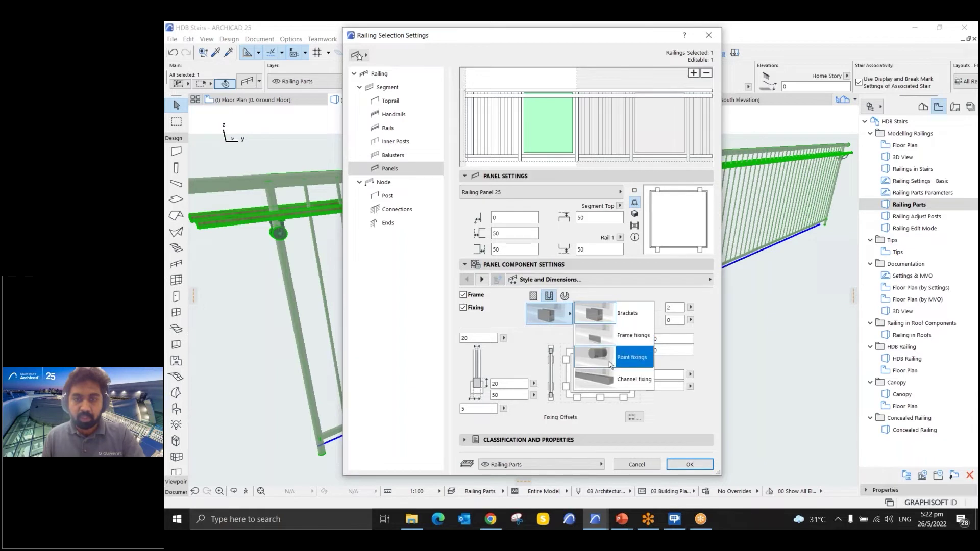
click(523, 347)
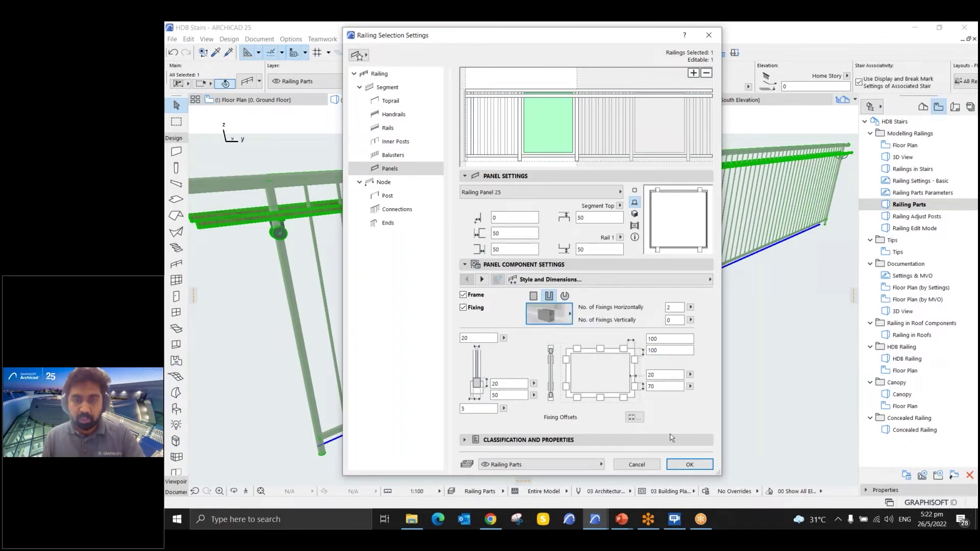
click(682, 464)
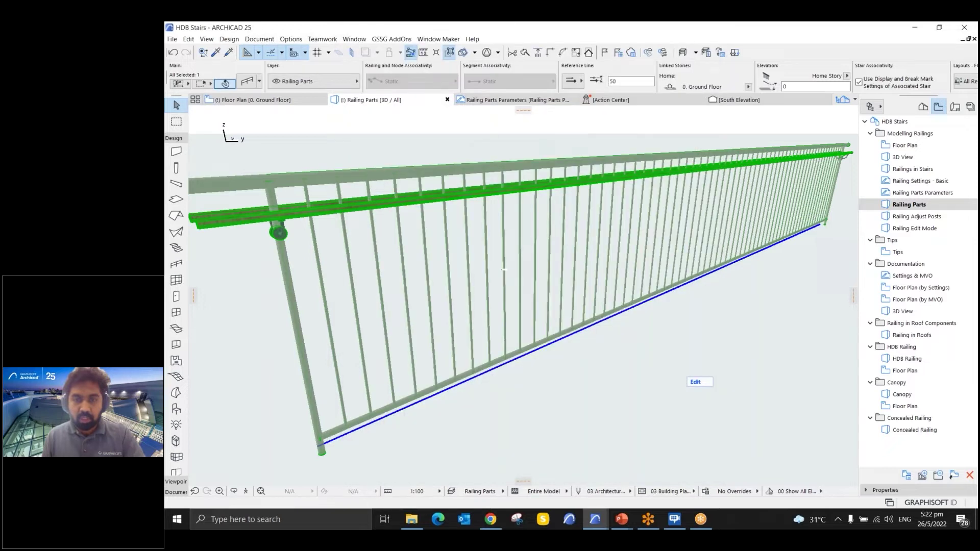
- Orbit around the railing to inspect its new framed panels
shift+middle_drag(649, 374, 602, 369)
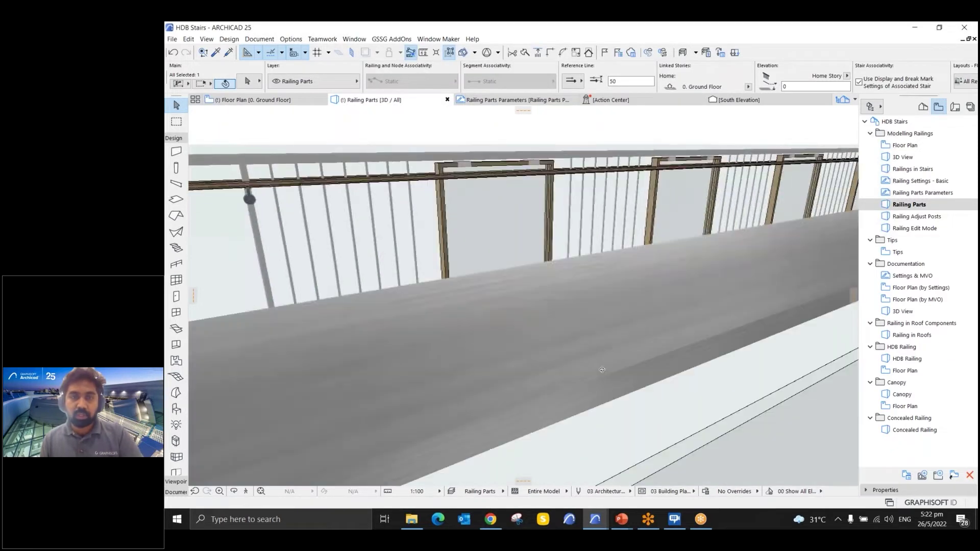
scroll(602, 370, down, 8)
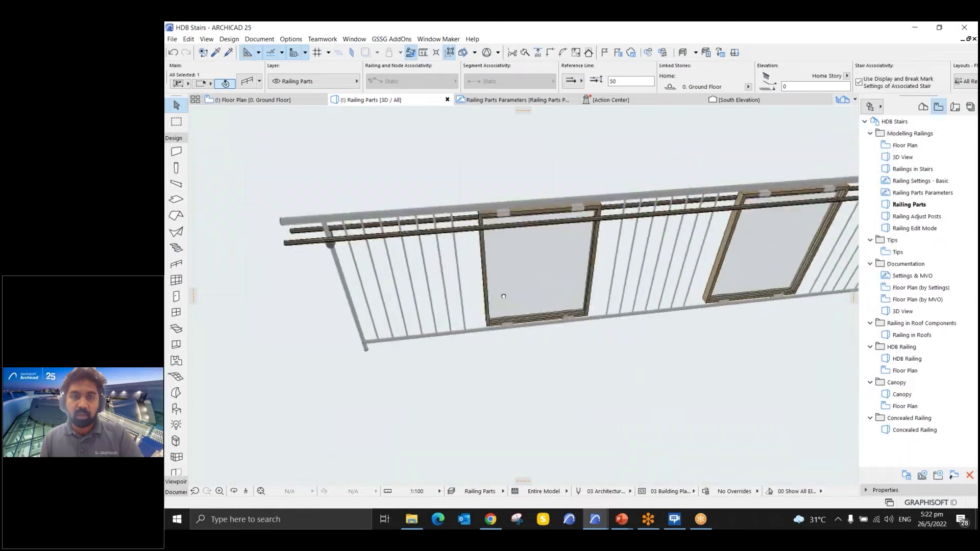
click(503, 296)
shift+middle_drag(509, 349, 560, 332)
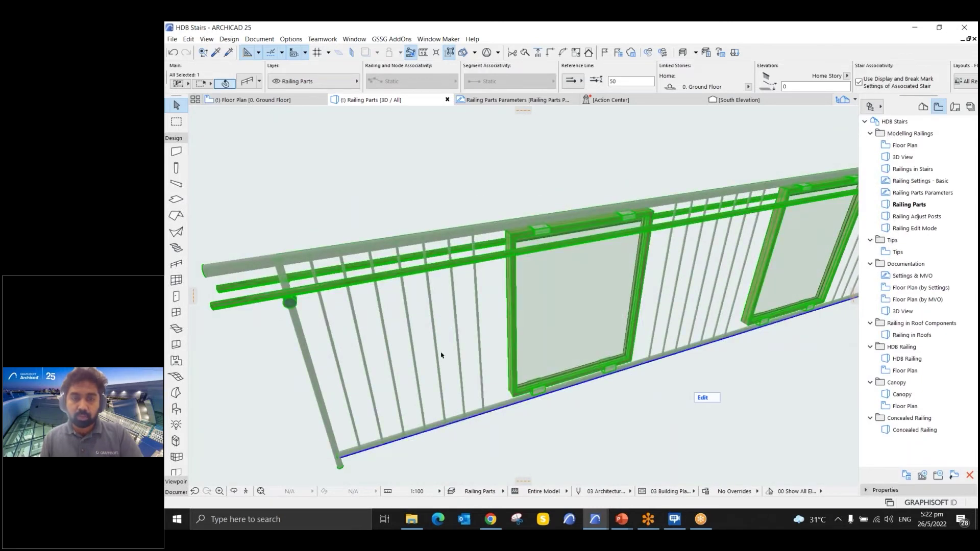
mouse_move(558, 292)
shift+middle_down()
mouse_move(547, 295)
mouse_move(542, 284)
mouse_move(551, 323)
mouse_move(574, 316)
mouse_move(576, 295)
shift+middle_up()
shift+middle_drag(644, 320, 544, 266)
scroll(541, 263, down, 4)
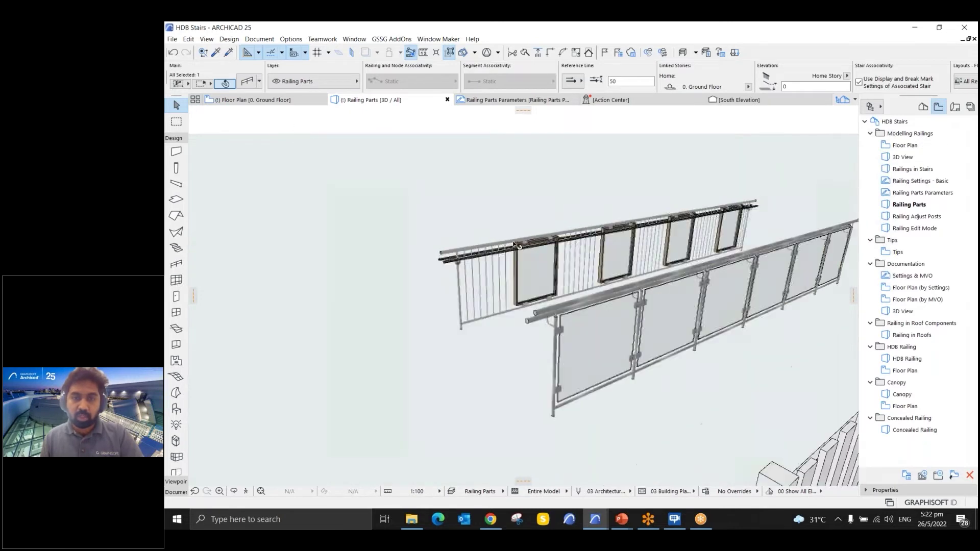
scroll(602, 347, up, 2)
shift+middle_drag(608, 344, 629, 325)
- Select the neighbouring glass railing by its reference line
click(688, 262)
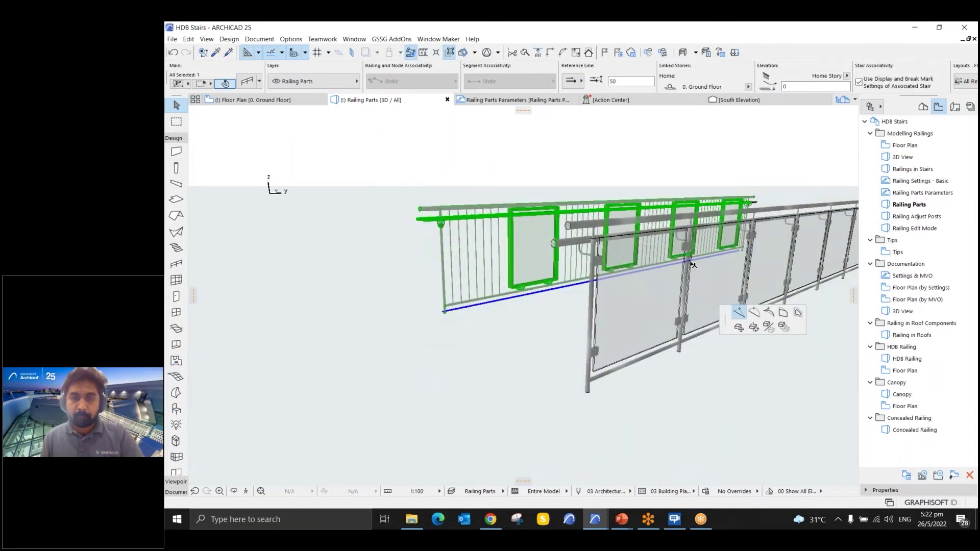
key(Escape)
click(687, 282)
middle_drag(781, 230, 734, 262)
scroll(735, 261, up, 1)
click(738, 261)
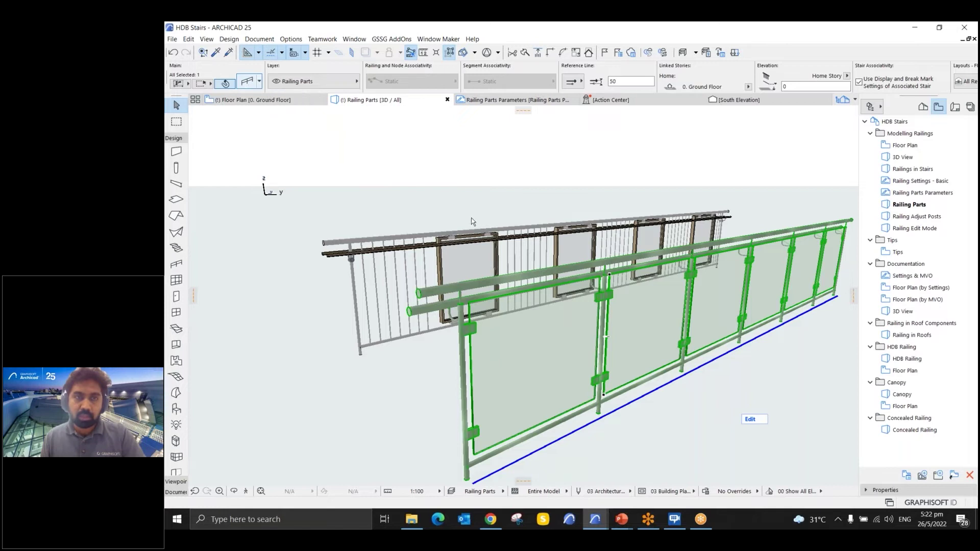
- Open the glass railing's settings and check its Railing Post 25 post type
key(ctrl+t)
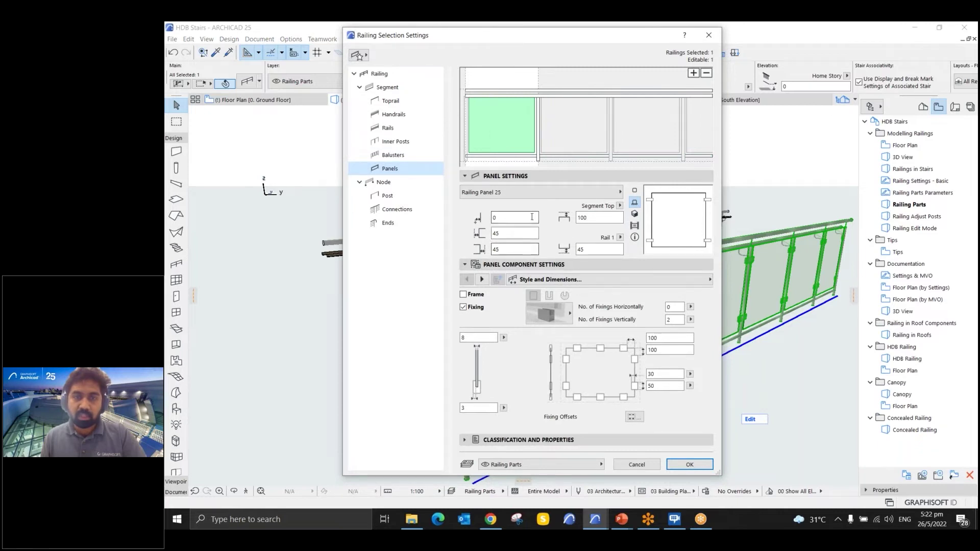
click(389, 195)
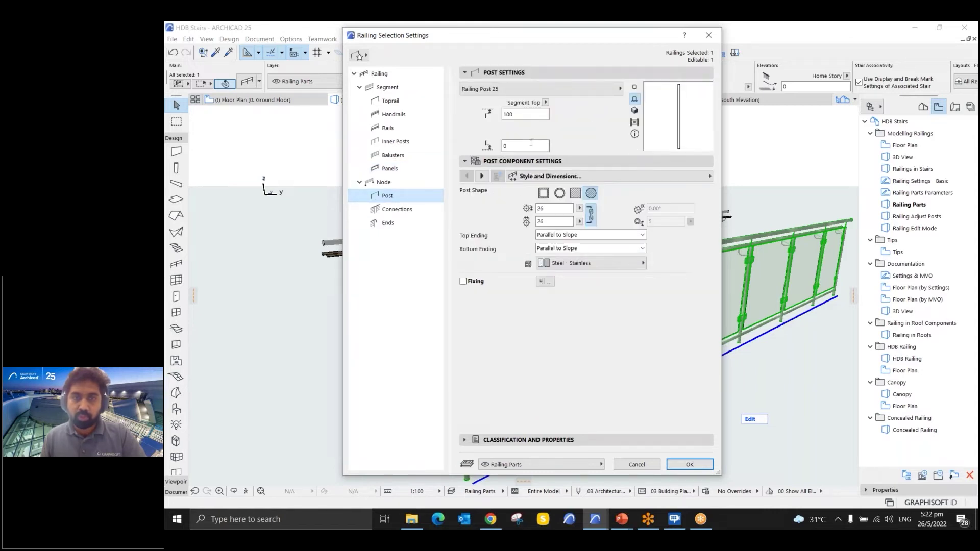
click(519, 89)
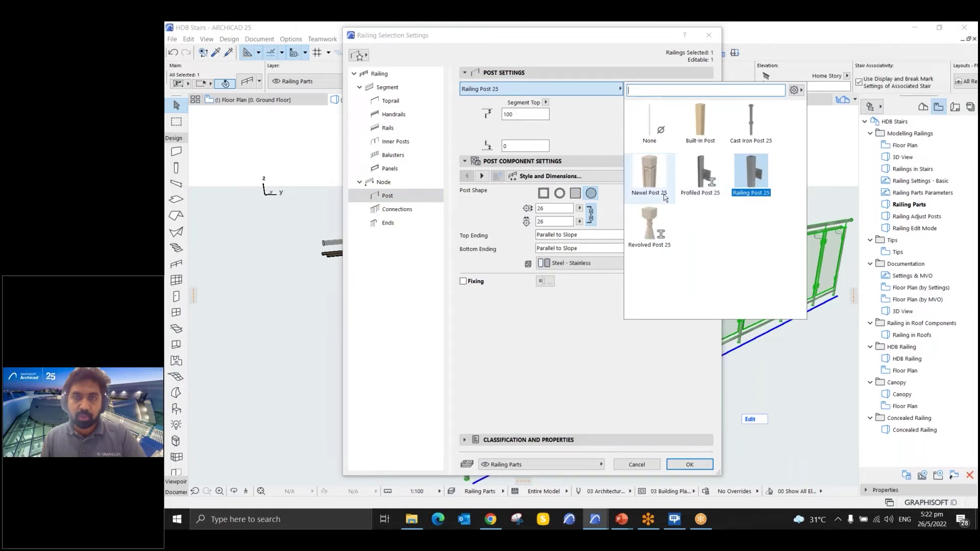
click(568, 312)
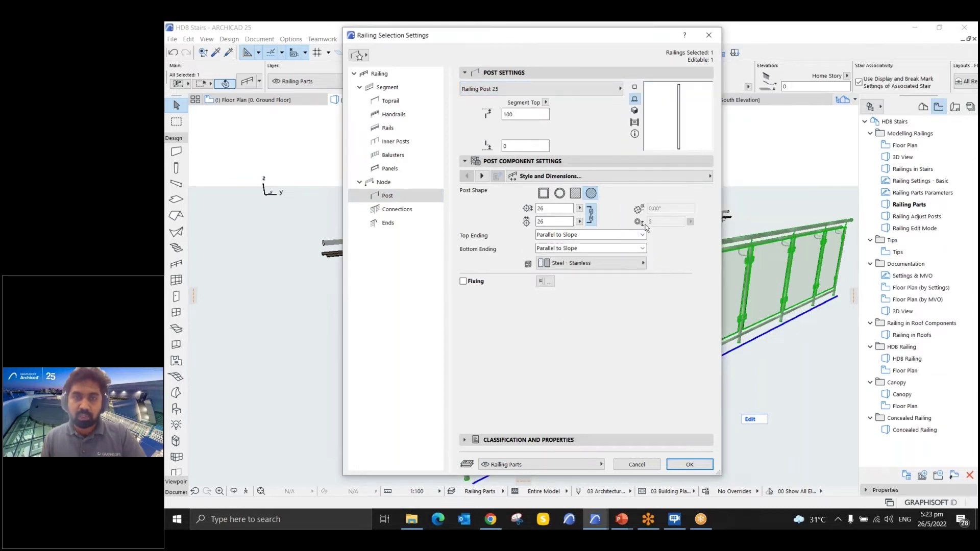
- Show the Toprail connection settings for the glass railing
click(397, 209)
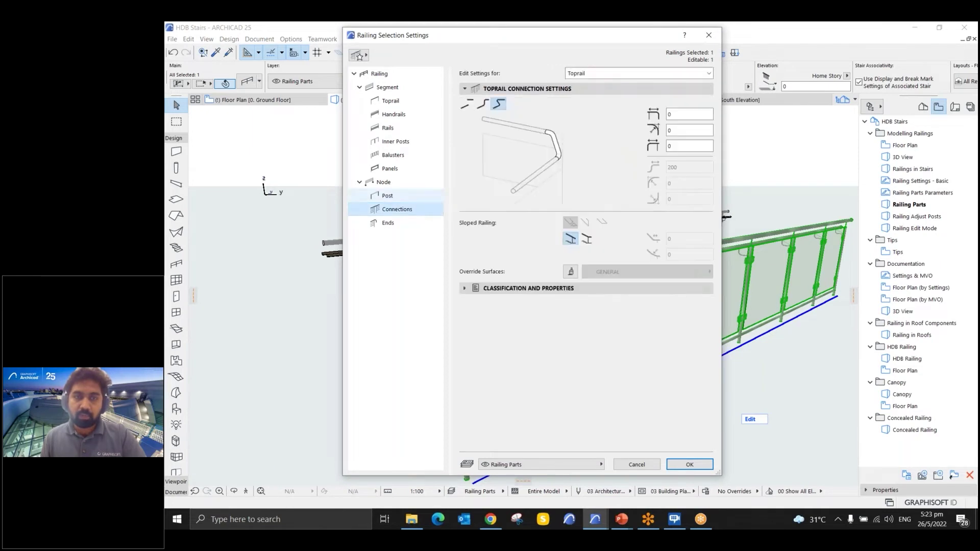
click(596, 74)
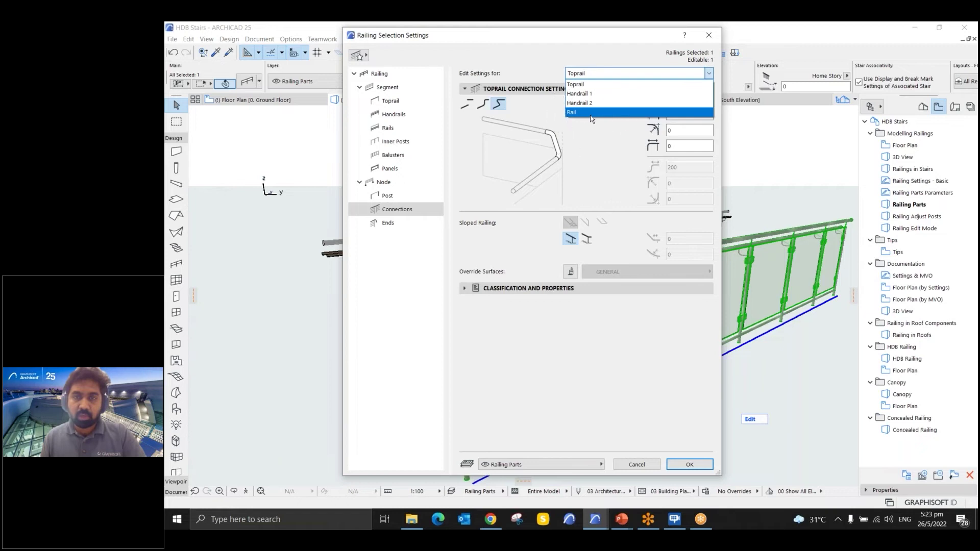
click(585, 86)
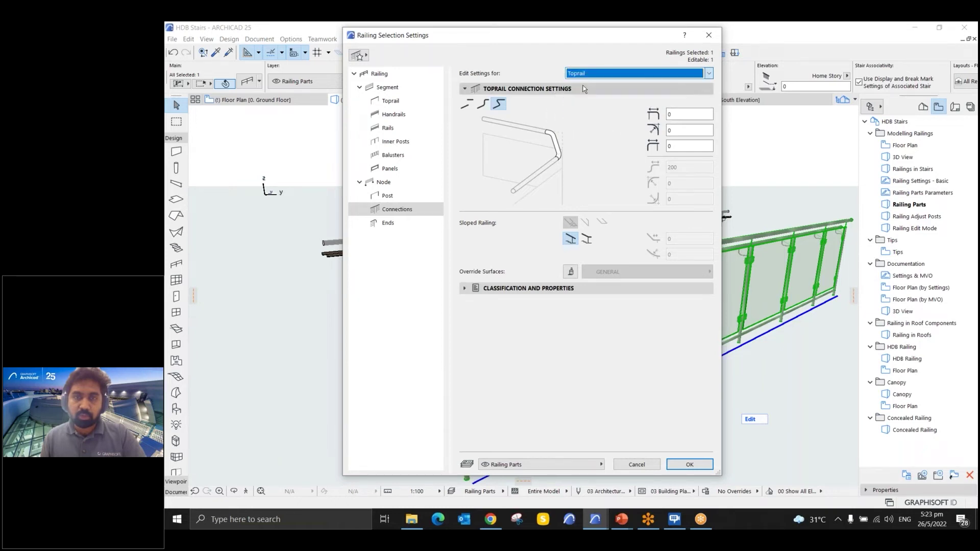
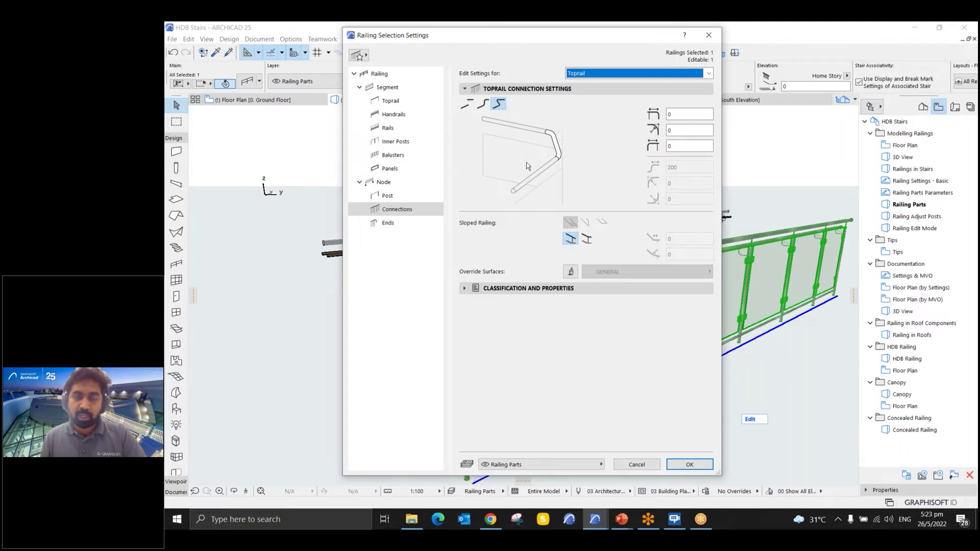
- Compare the Rail and Toprail end settings on the glass railing's Node > Ends page
click(417, 222)
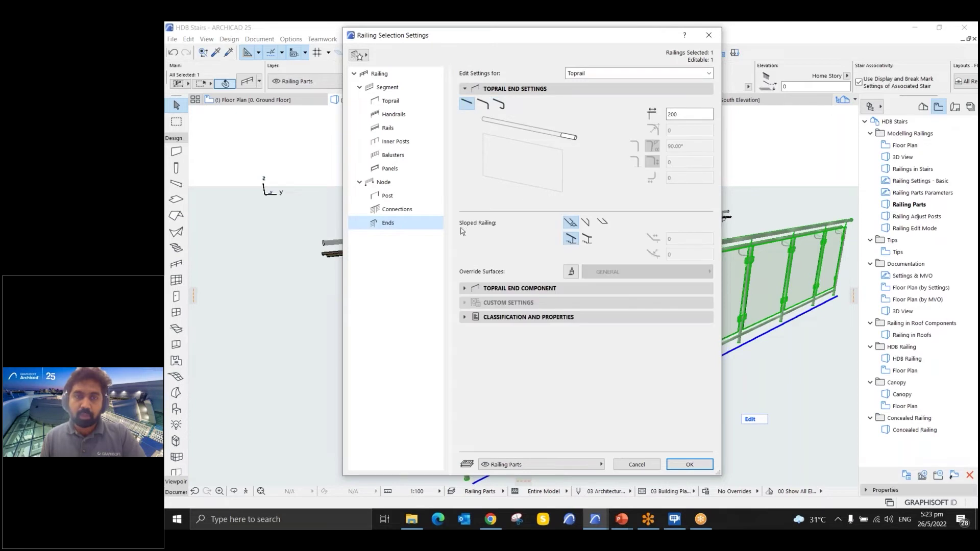
click(592, 73)
click(591, 73)
click(592, 73)
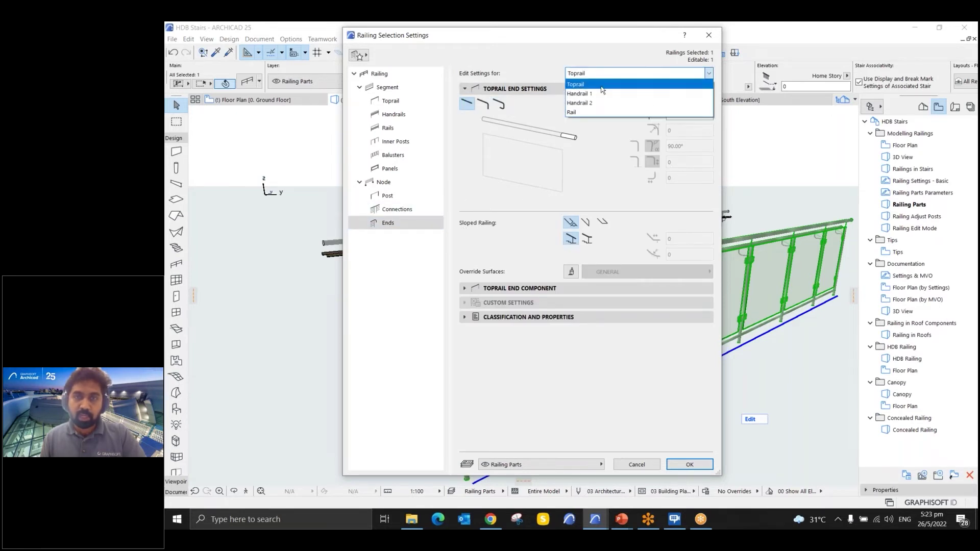
click(581, 112)
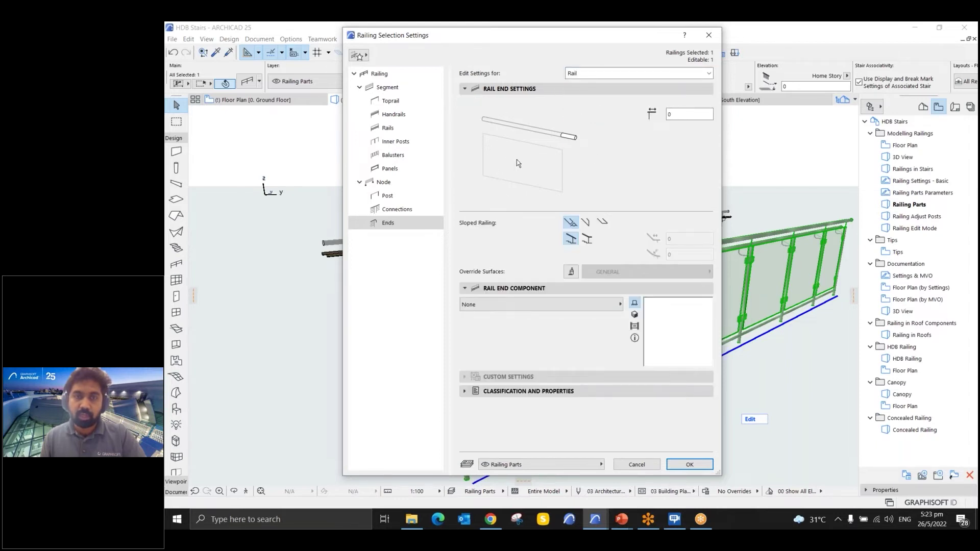
click(581, 73)
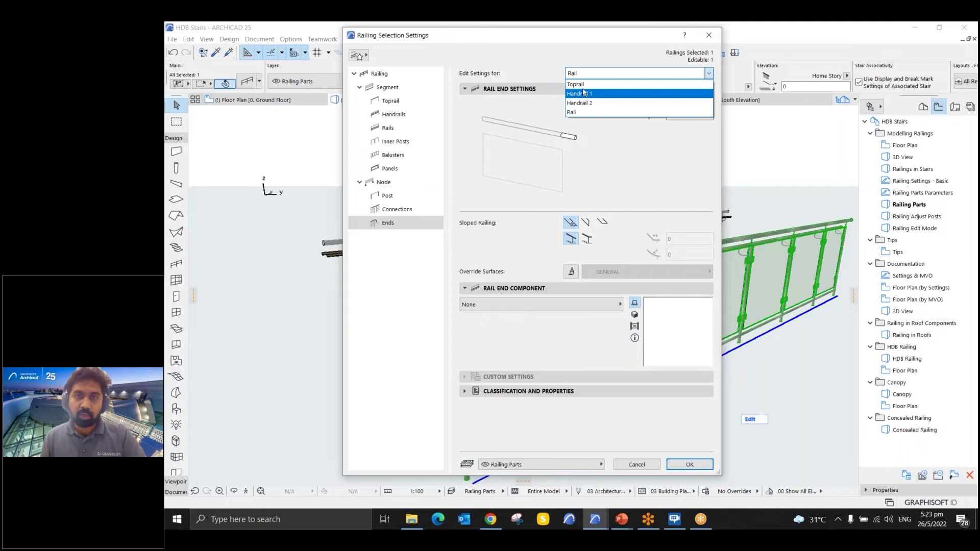
click(577, 85)
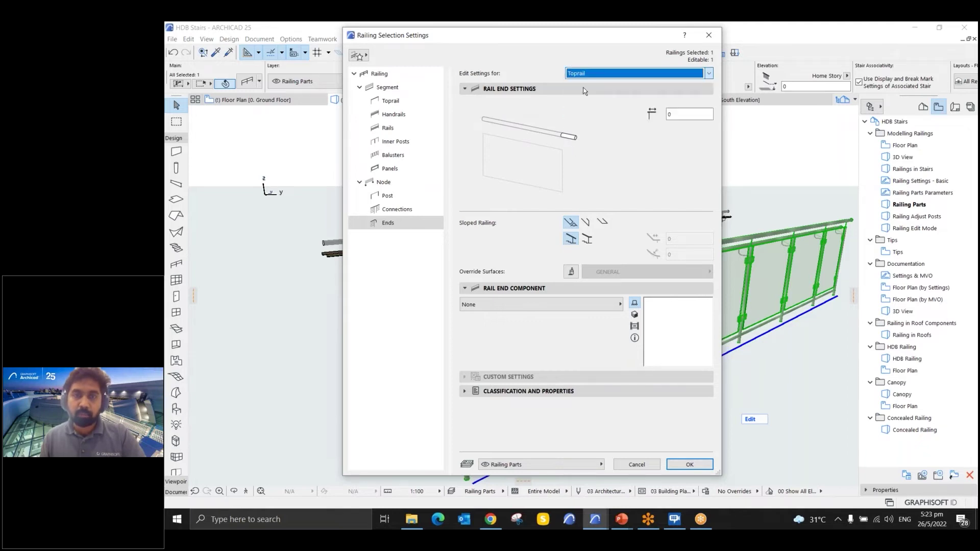
- Give the glass railing's toprail ends a bent-over 90° end type and apply it
click(499, 104)
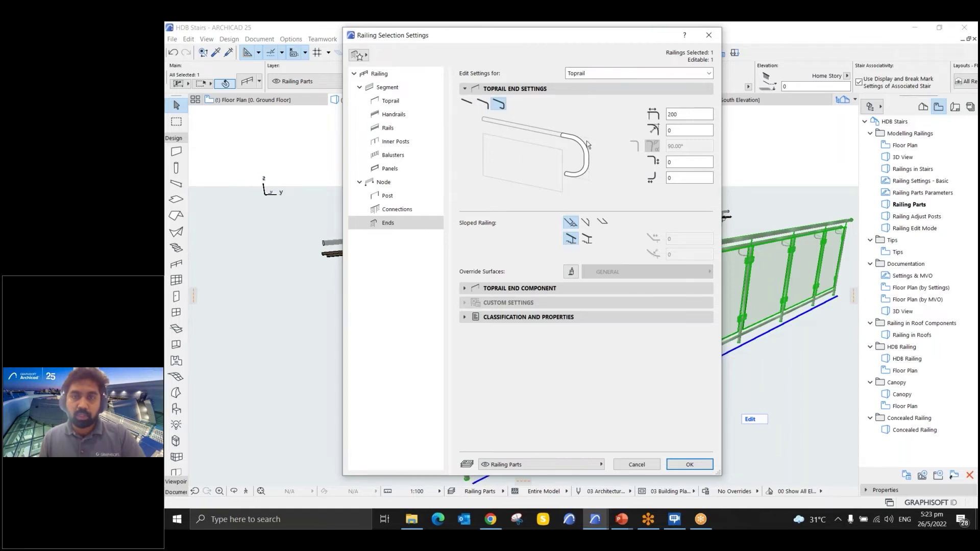
click(482, 104)
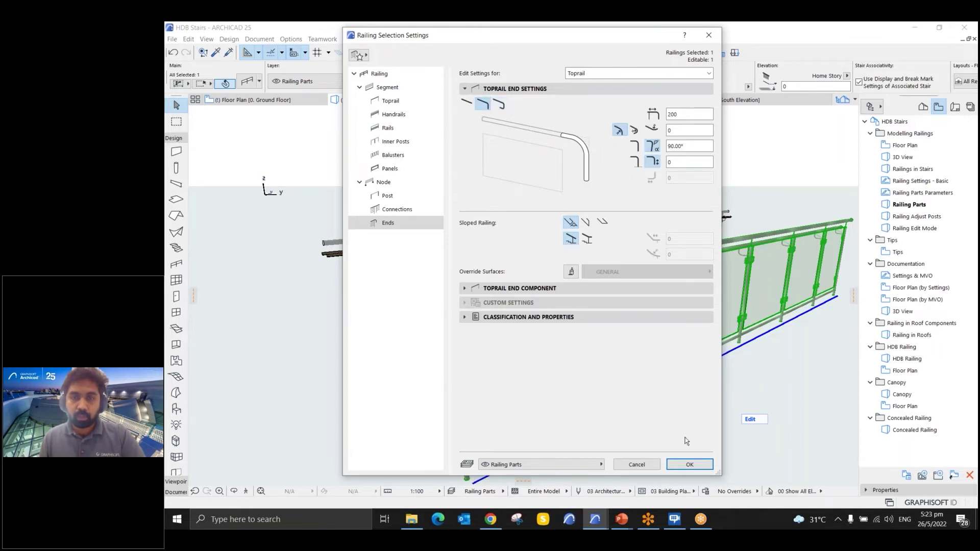
click(687, 464)
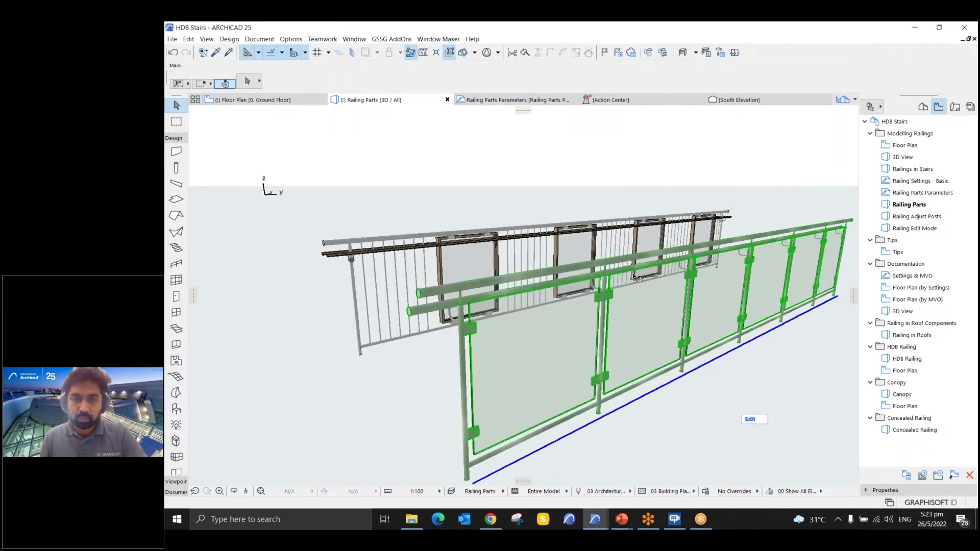
- Make the toprail end bend straight down with a 1000 drop length
click(251, 79)
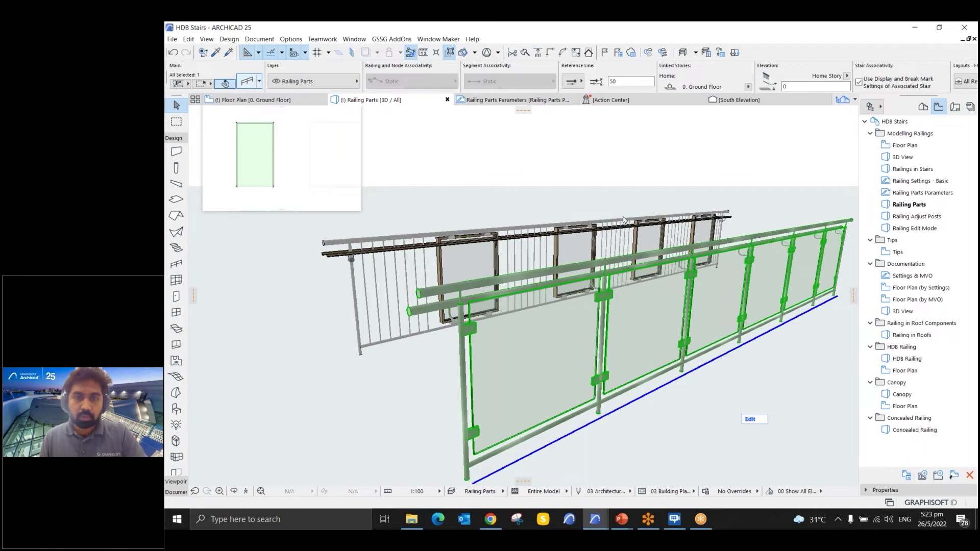
key(ctrl+t)
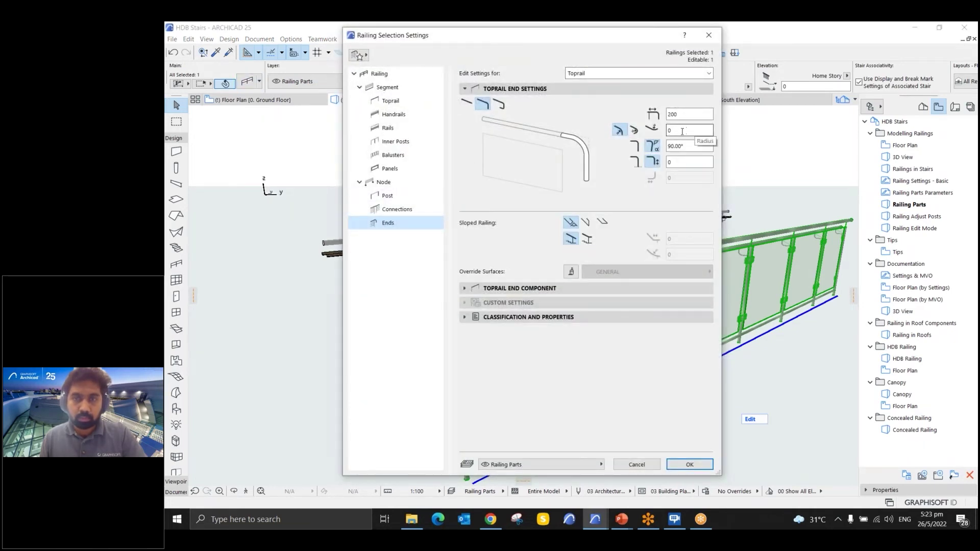
click(634, 131)
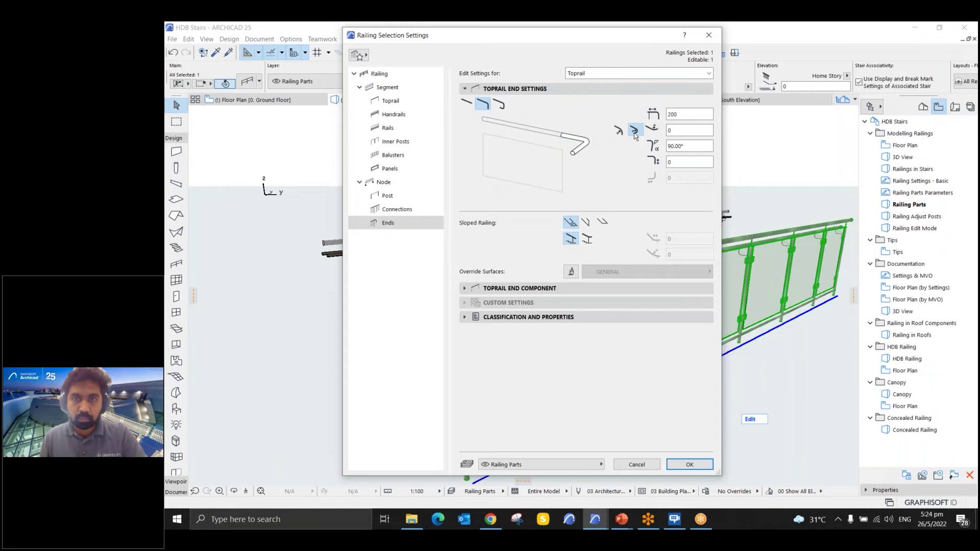
click(620, 131)
double_click(667, 160)
text(1000)
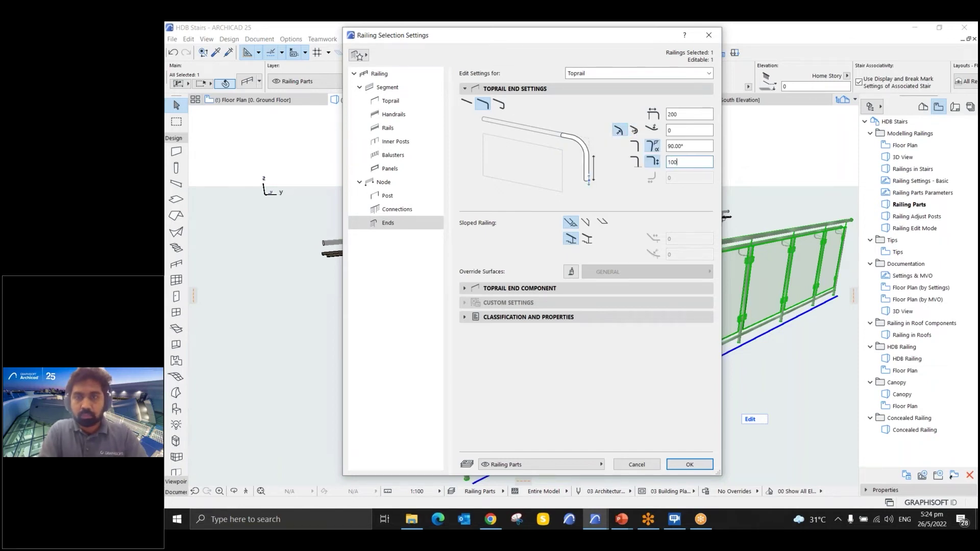
click(679, 462)
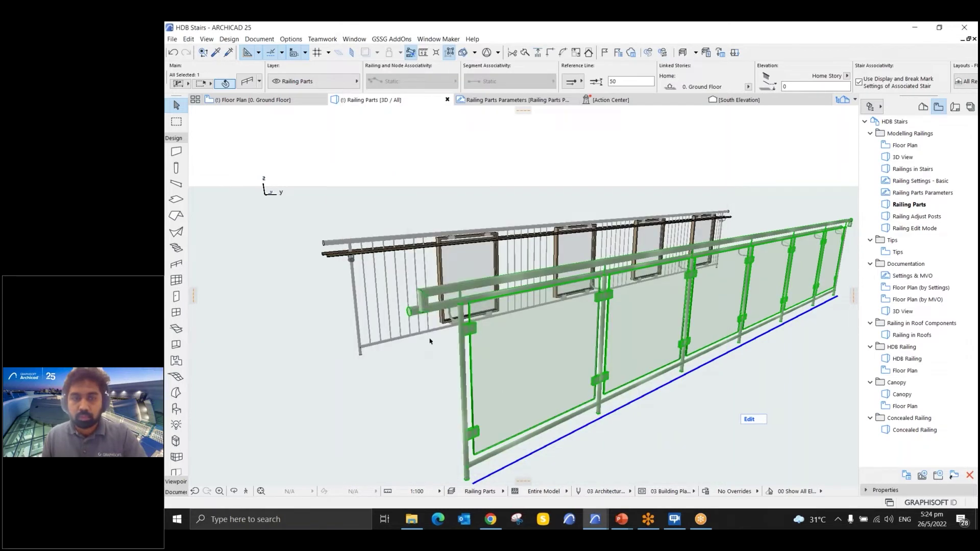
- Zoom in to check the bent toprail, then select the picket fence railing and open its settings
scroll(431, 341, up, 5)
scroll(388, 313, down, 3)
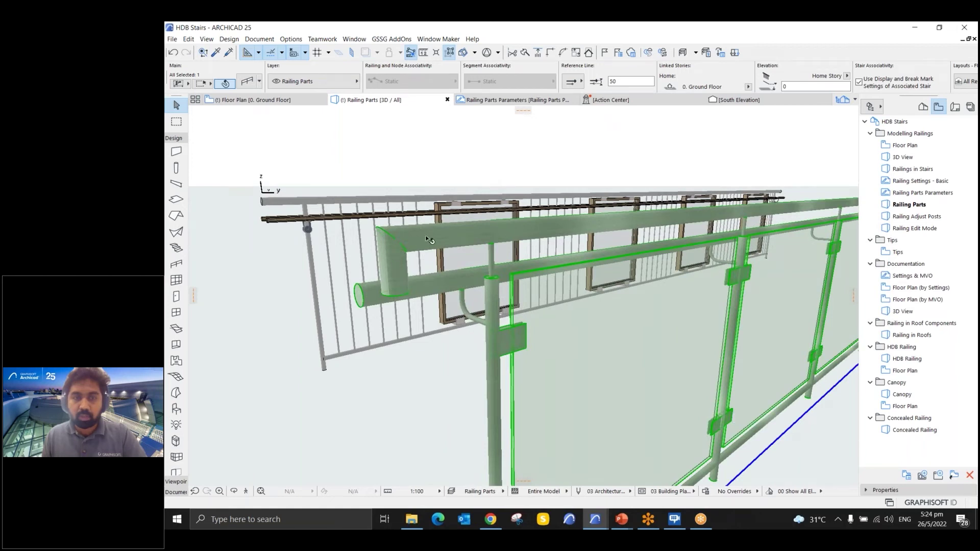
scroll(425, 234, down, 5)
scroll(567, 269, down, 3)
middle_drag(630, 375, 522, 335)
scroll(523, 335, up, 3)
click(579, 294)
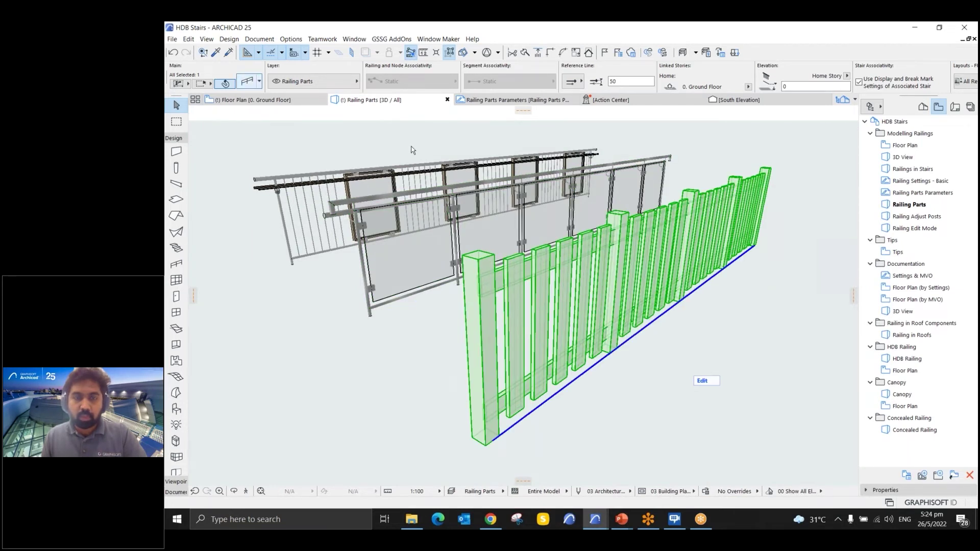
key(ctrl+t)
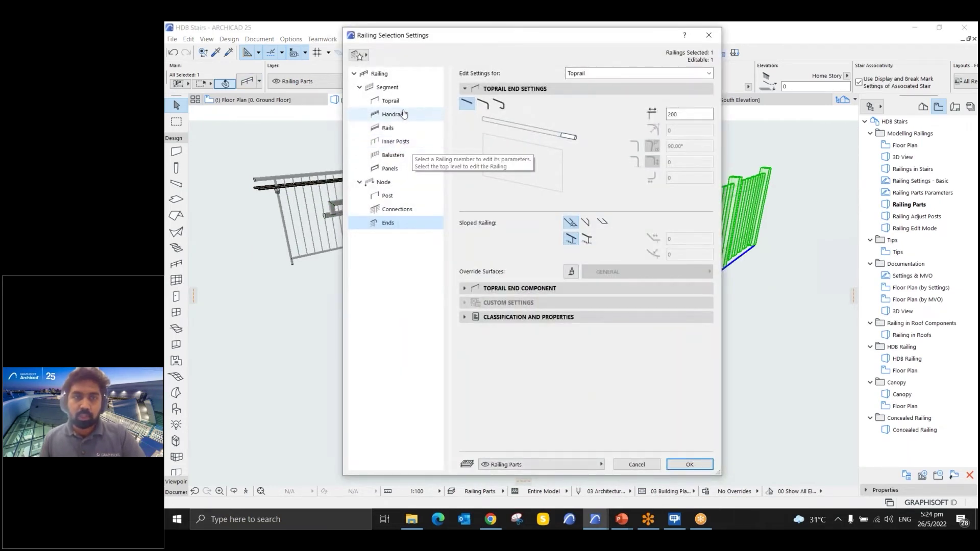
- Set the picket fence's inner post type to Revolved Post 25
click(401, 141)
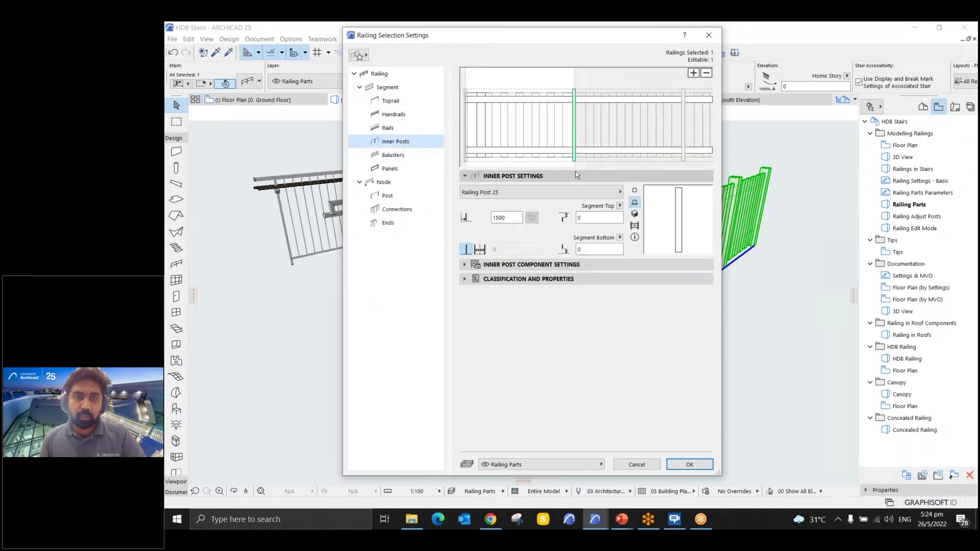
click(581, 196)
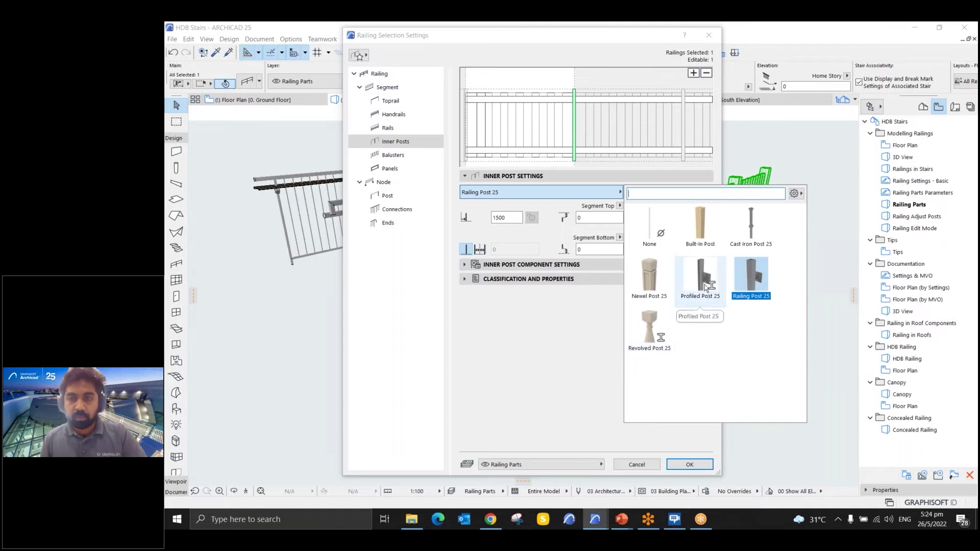
click(664, 335)
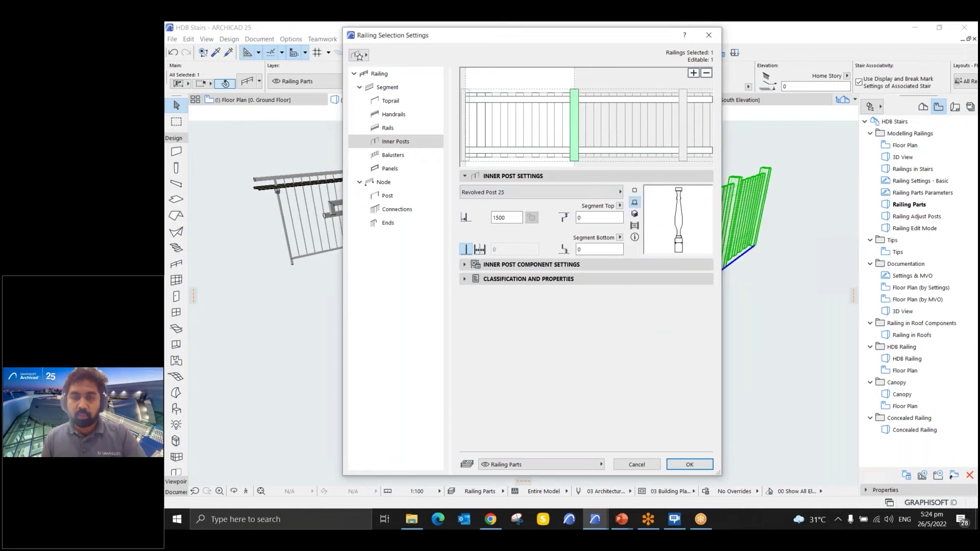
- Review the inner post components, keep the Railing Revolved Profile, and apply to the railing
click(463, 264)
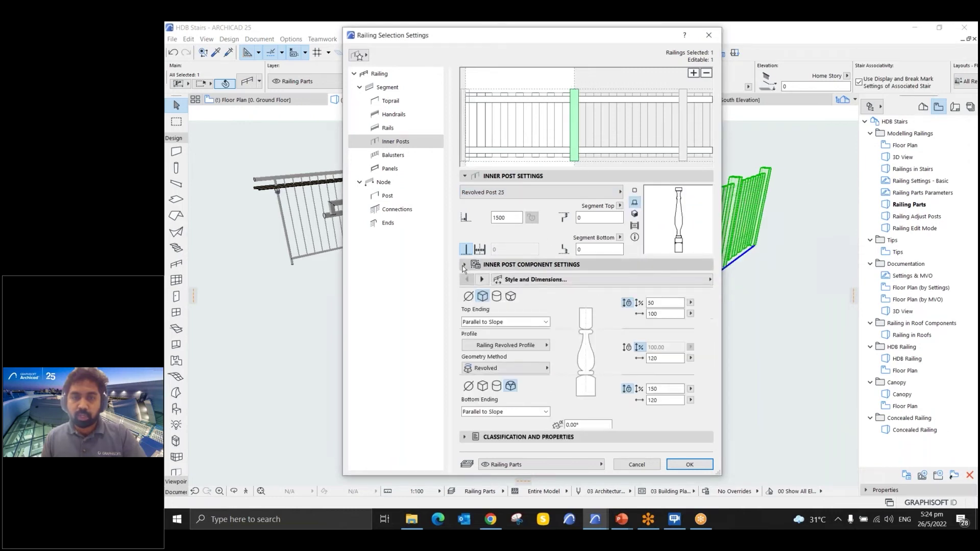
click(482, 279)
click(481, 279)
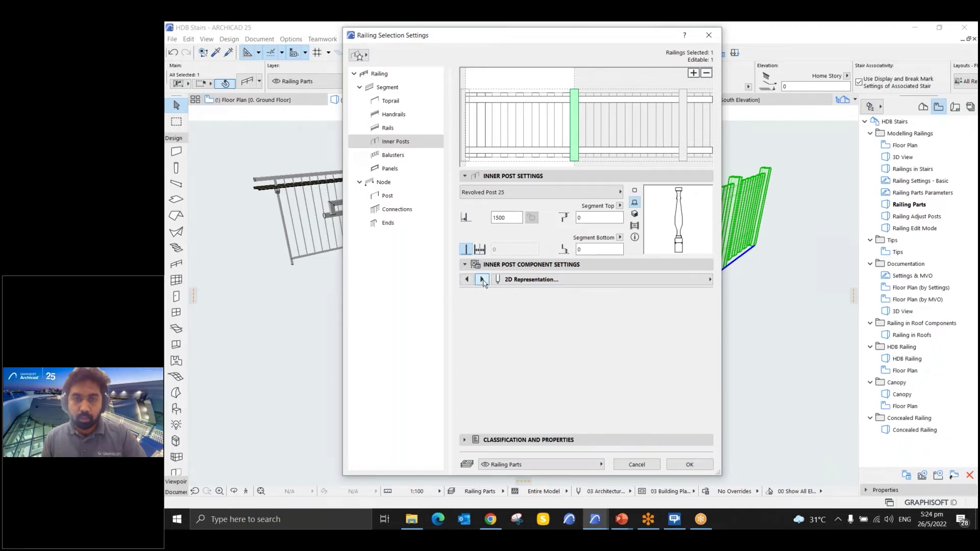
click(481, 279)
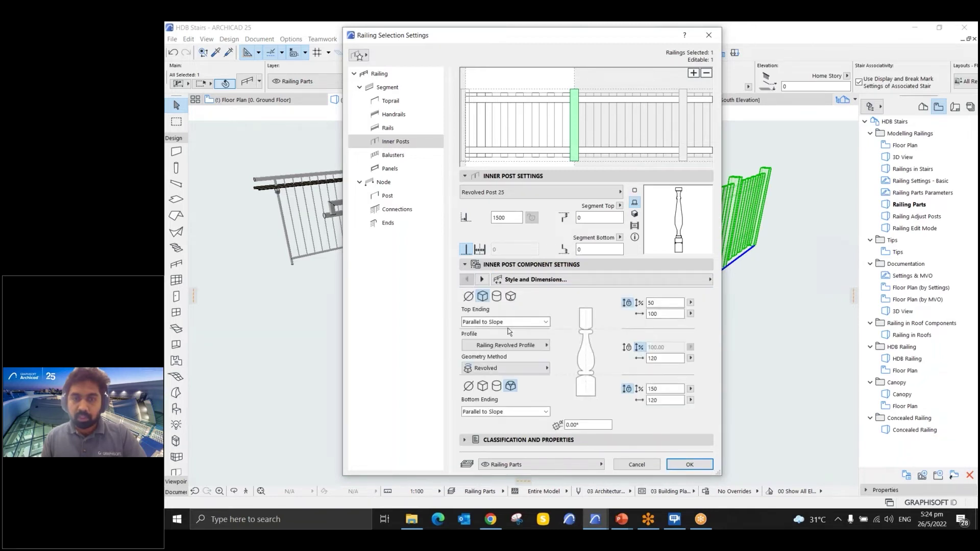
click(517, 345)
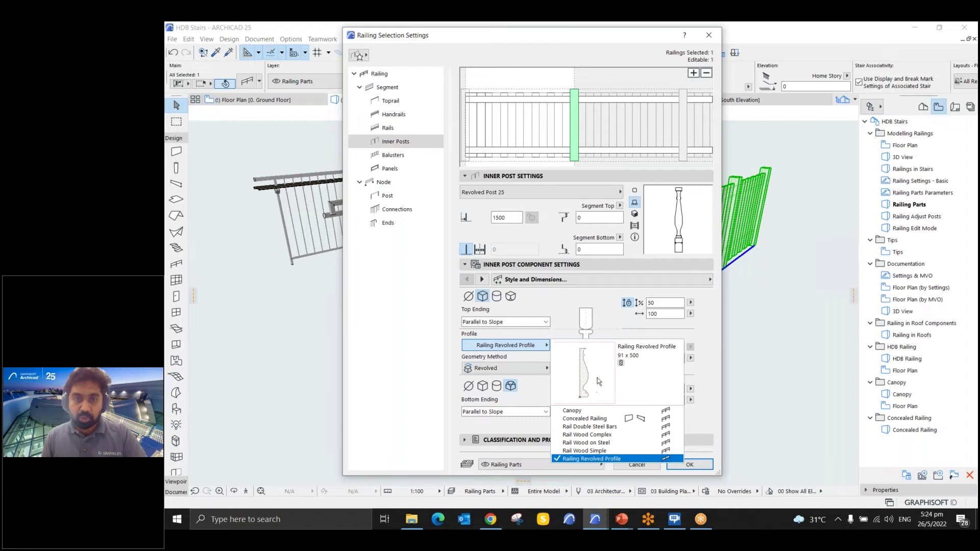
click(539, 385)
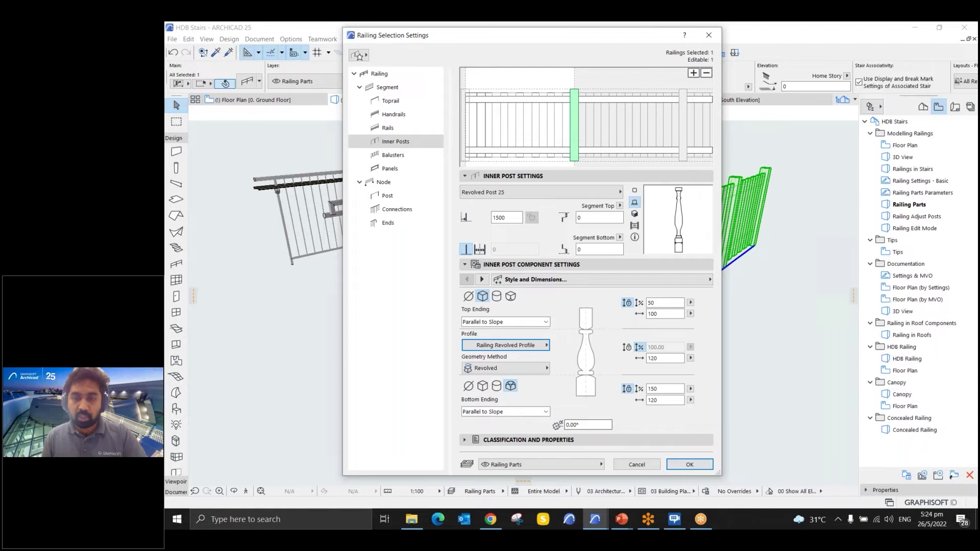
click(679, 467)
shift+middle_drag(597, 388, 533, 402)
scroll(602, 278, up, 2)
middle_drag(564, 341, 559, 348)
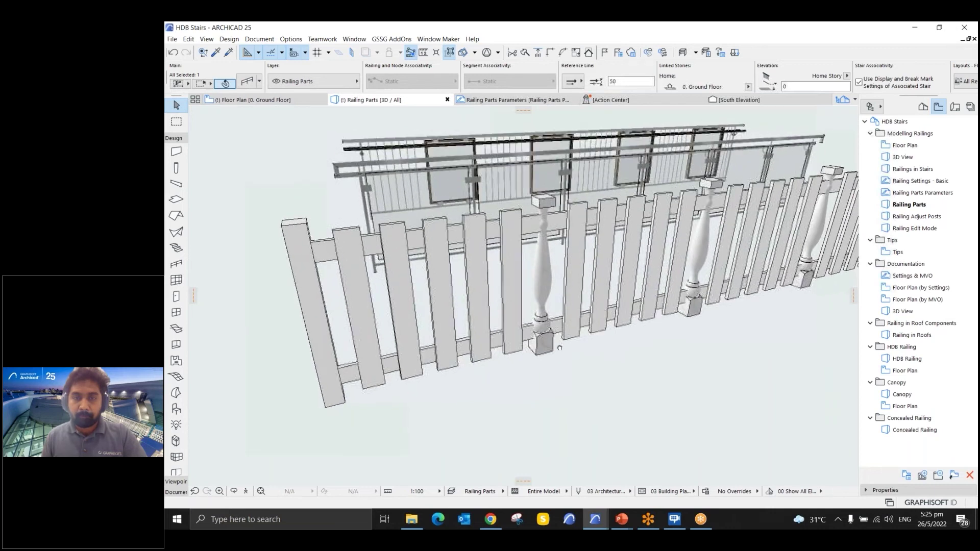
- Open the Profile Manager from the attribute options and browse its saved profiles
shift+drag(559, 348, 576, 355)
shift+middle_drag(576, 355, 598, 365)
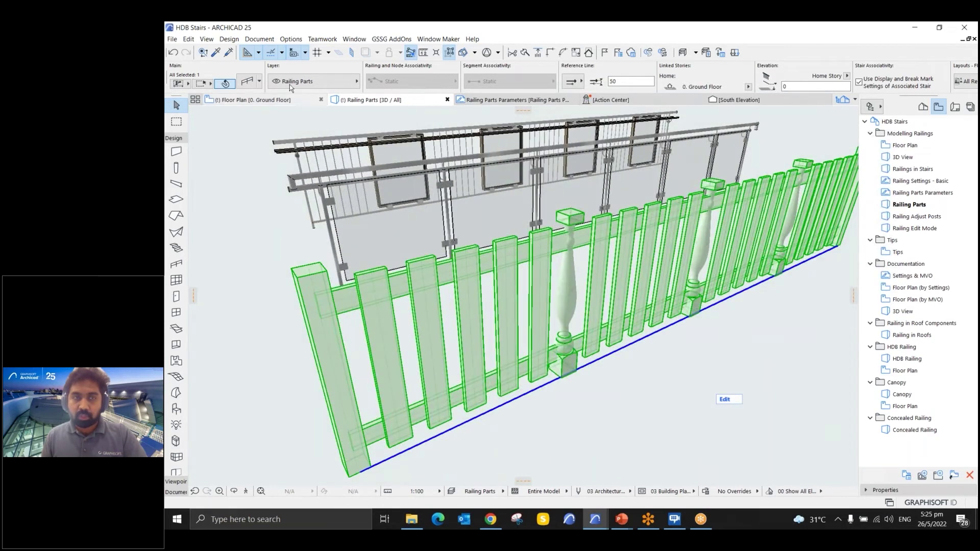
click(291, 40)
mouse_move(370, 57)
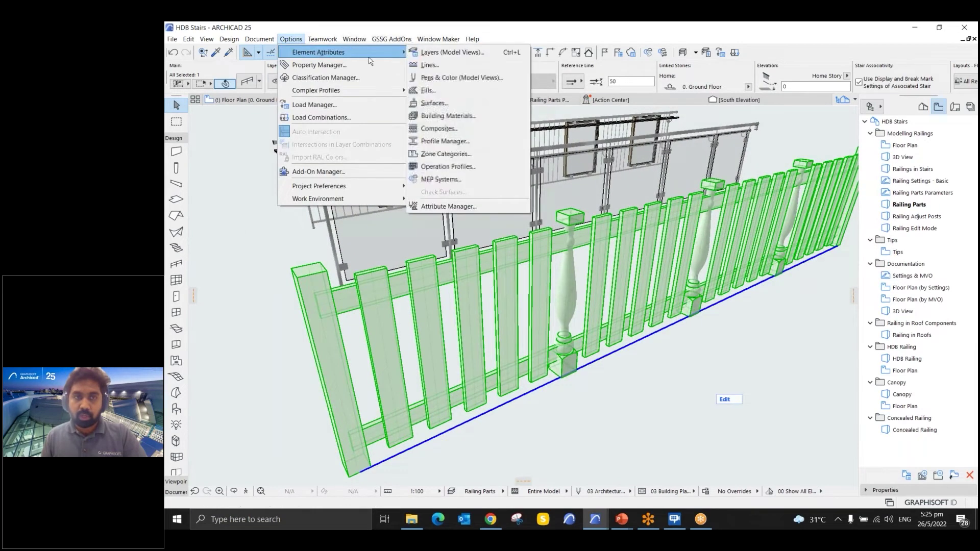
click(438, 141)
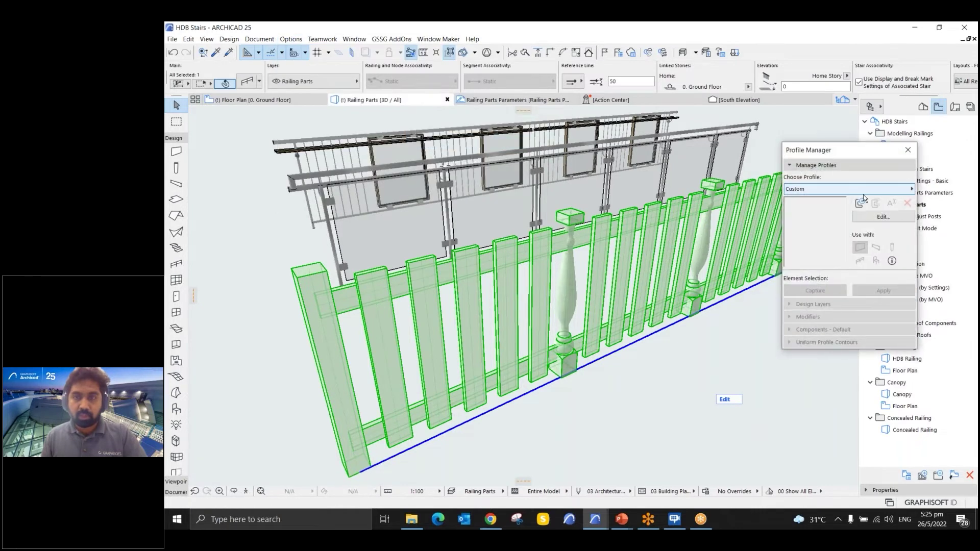
click(862, 190)
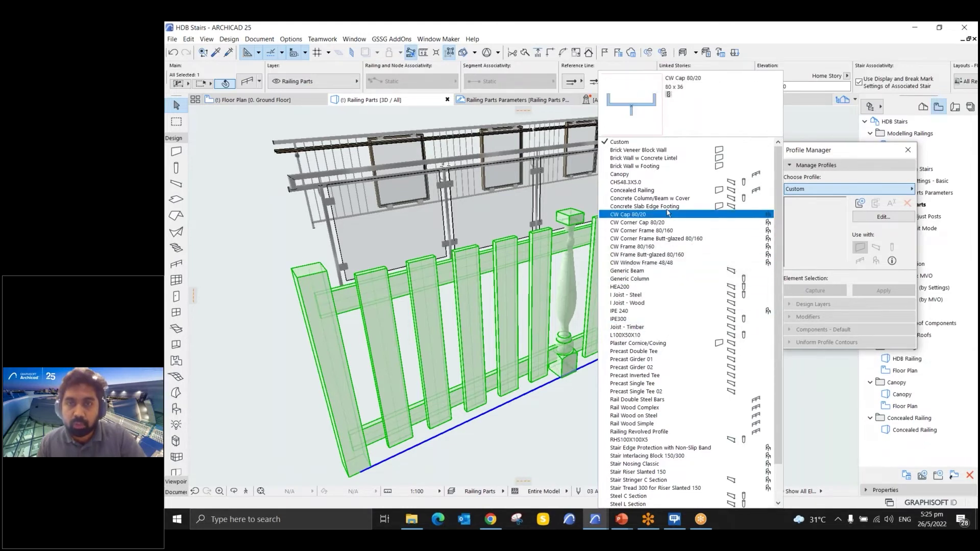
key(Escape)
key(Escape)
- Choose Railing Revolved Profile in the Profile Manager and open it for editing
click(575, 269)
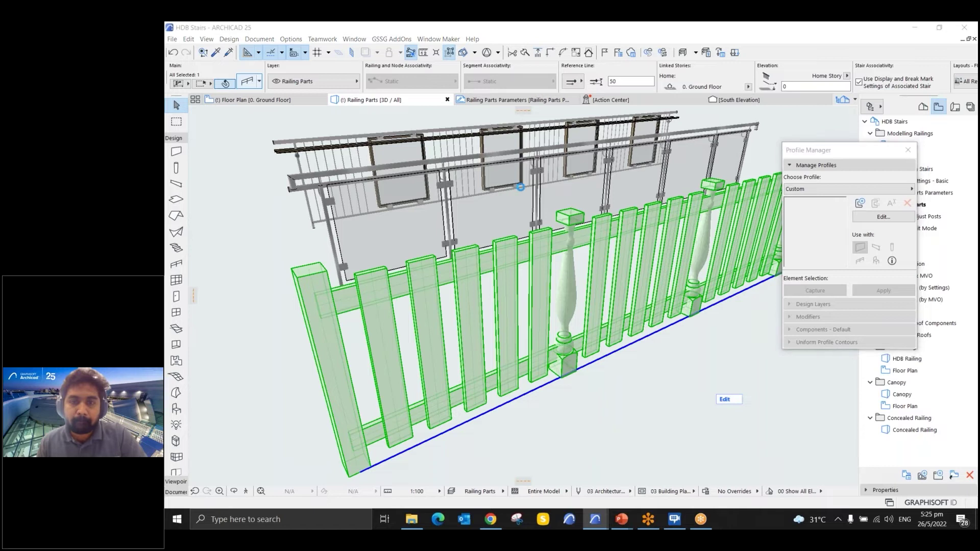
key(ctrl+t)
key(Escape)
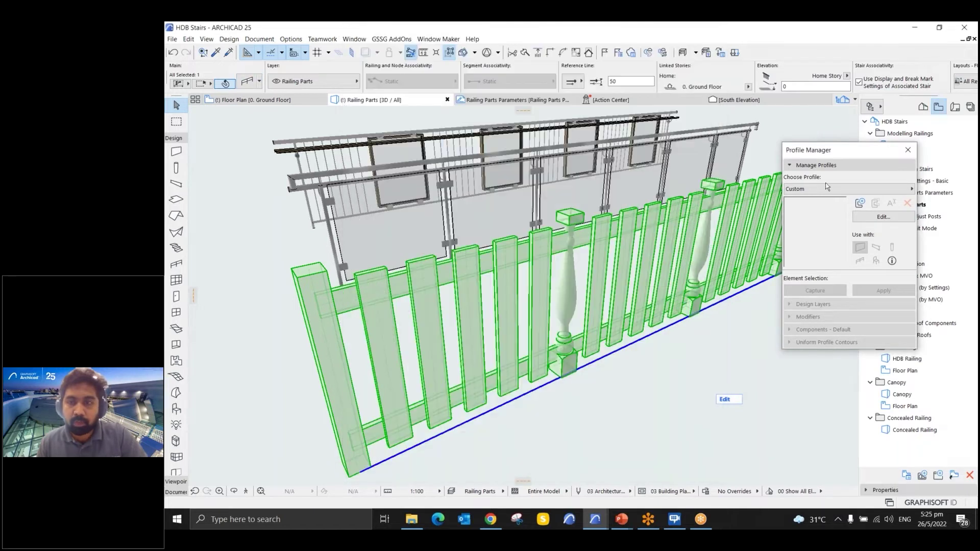
click(830, 188)
scroll(677, 345, down, 1)
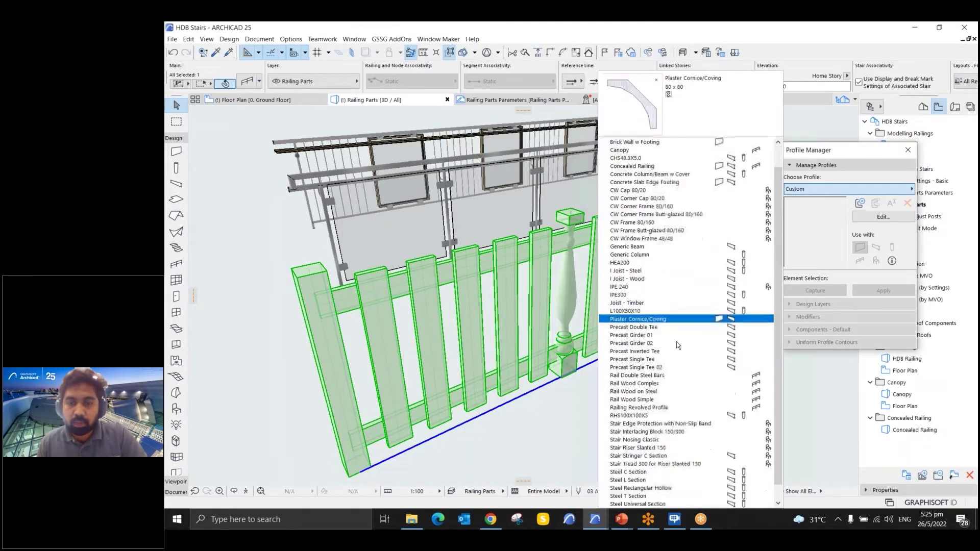
click(674, 407)
click(858, 218)
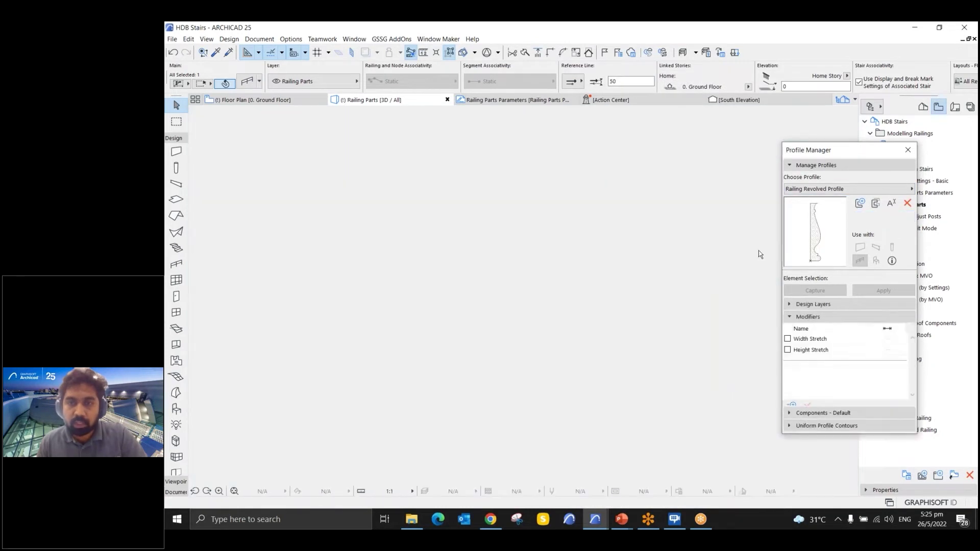
- Select the whole profile shape, return to the Railing Parts 3D view, deselect, and close Profile Manager
scroll(420, 224, down, 1)
key(ctrl+a)
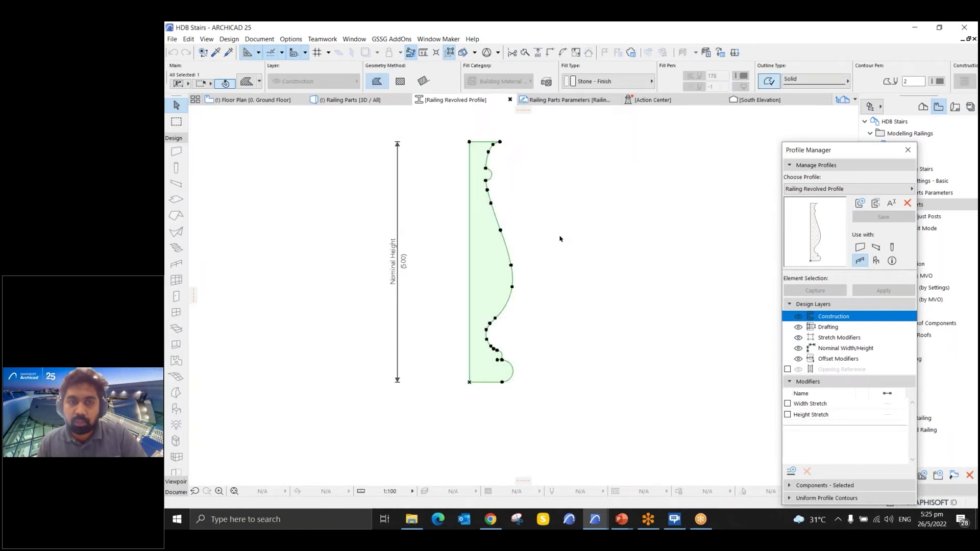
click(250, 100)
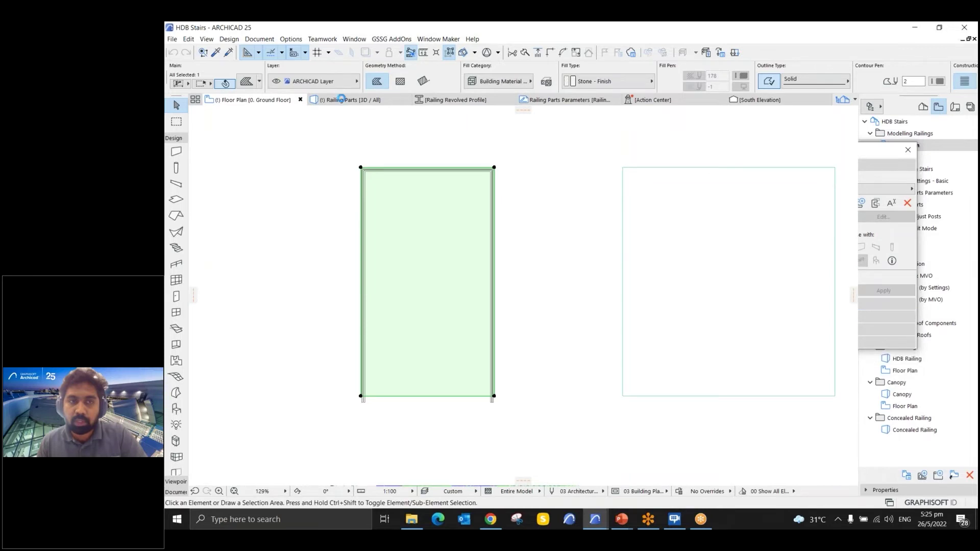
click(341, 99)
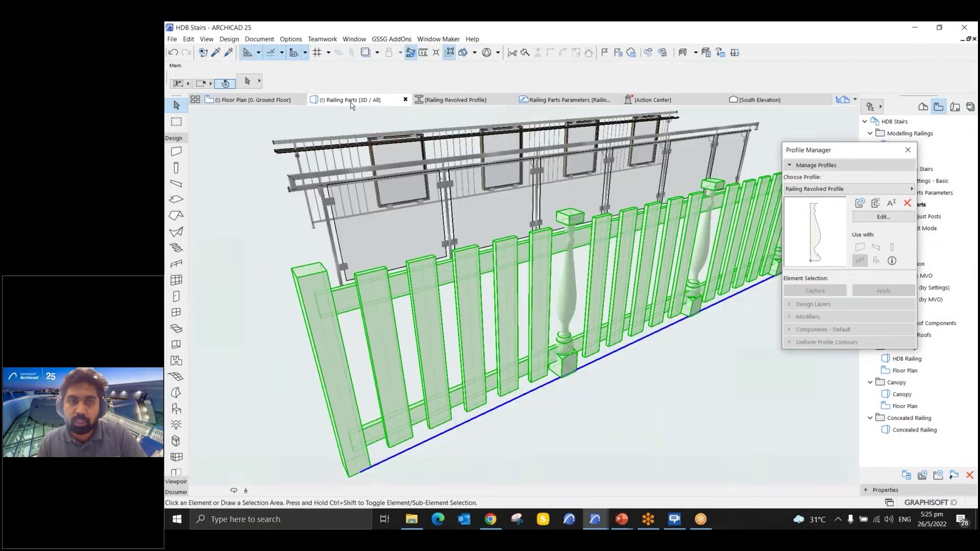
shift+middle_drag(589, 358, 605, 353)
key(Escape)
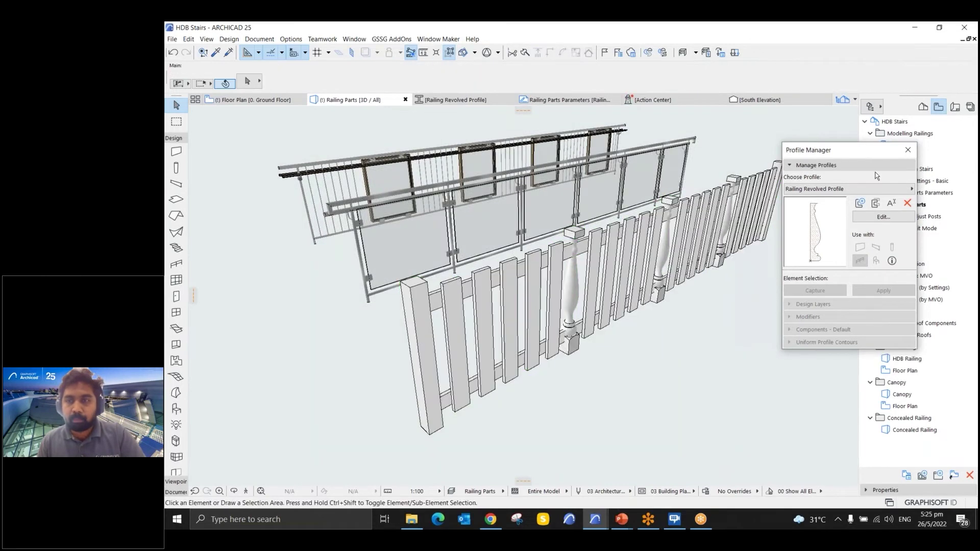
click(908, 151)
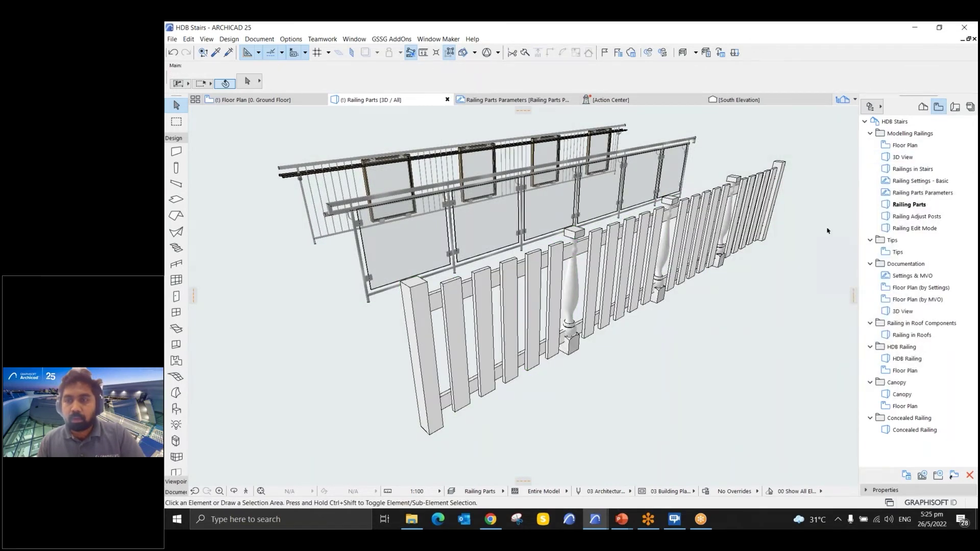
- Open the Railing Adjust Posts view and orbit to frame the straight stair and railing
double_click(914, 217)
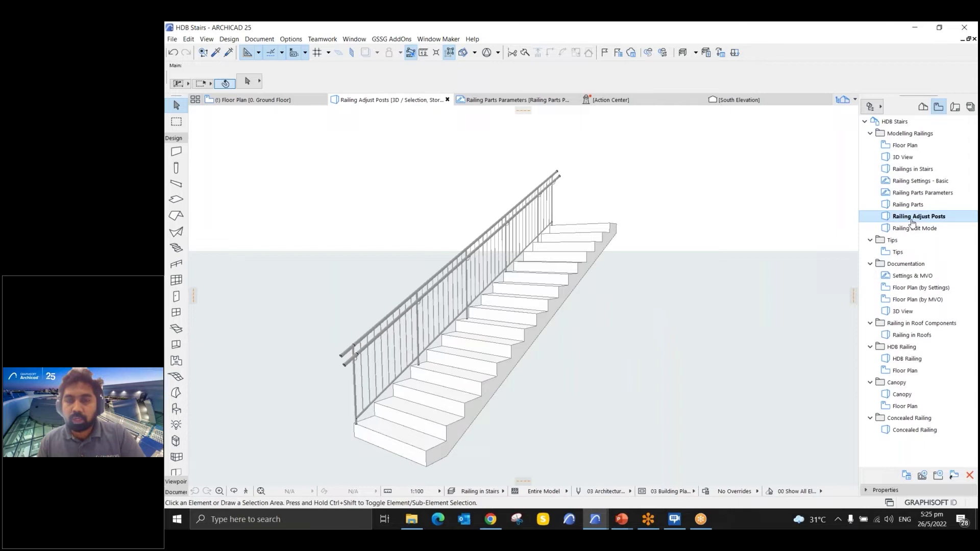
scroll(377, 374, up, 5)
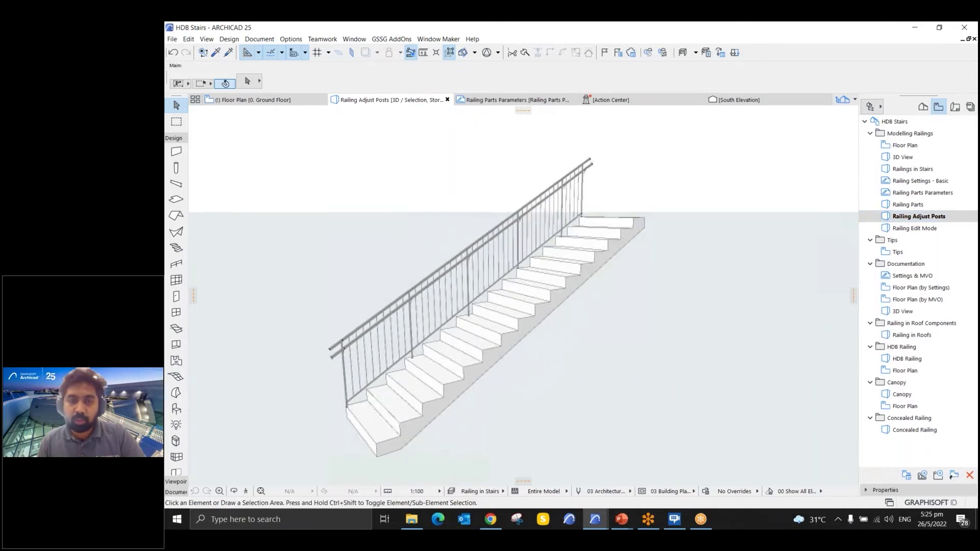
scroll(452, 359, up, 2)
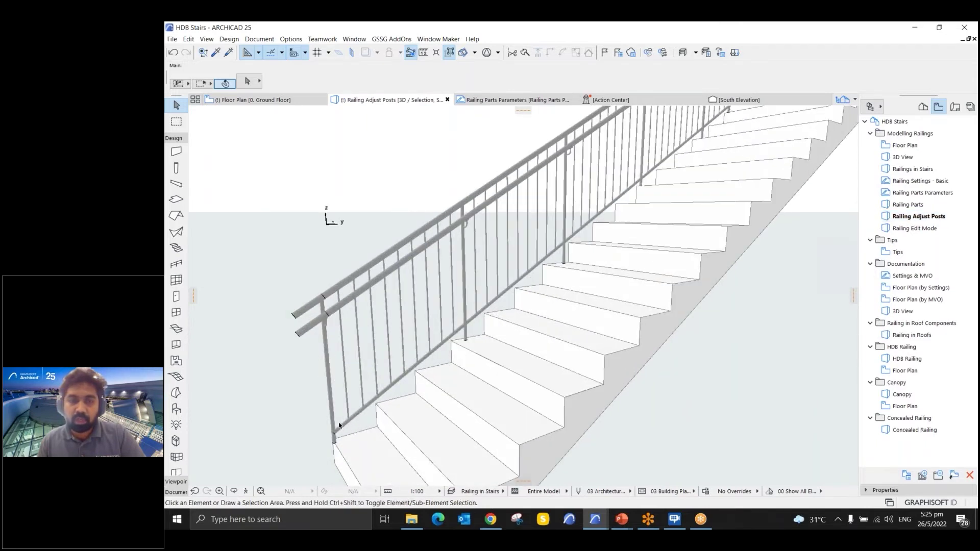
shift+middle_drag(507, 323, 602, 245)
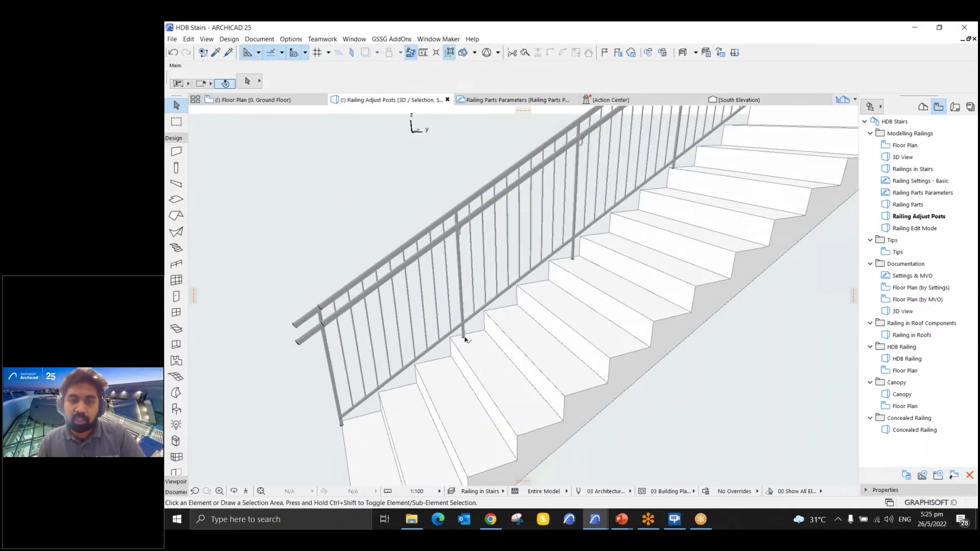
mouse_move(564, 257)
shift+middle_down()
mouse_move(671, 215)
mouse_move(623, 232)
mouse_move(500, 240)
mouse_move(669, 212)
mouse_move(648, 258)
mouse_move(653, 267)
mouse_move(661, 250)
mouse_move(389, 432)
shift+middle_up()
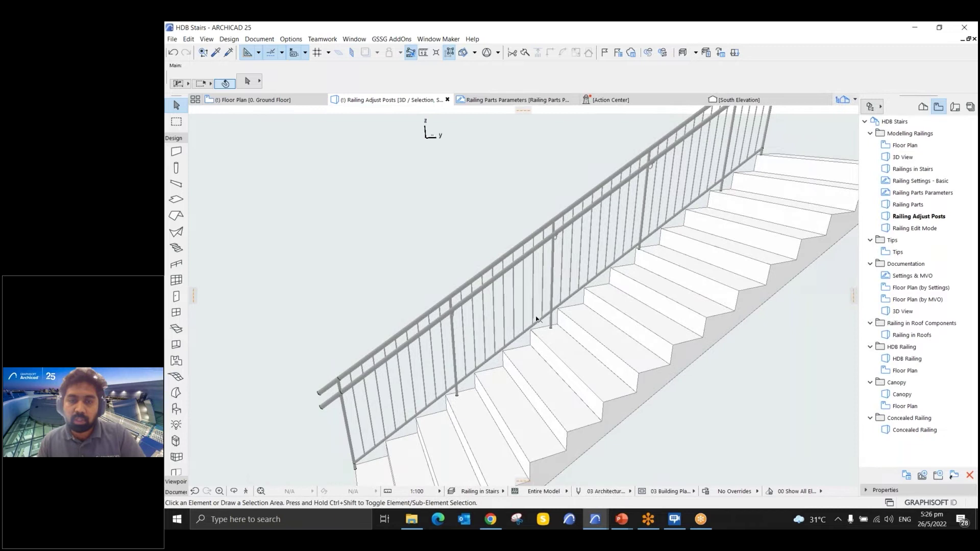
middle_drag(603, 293, 639, 221)
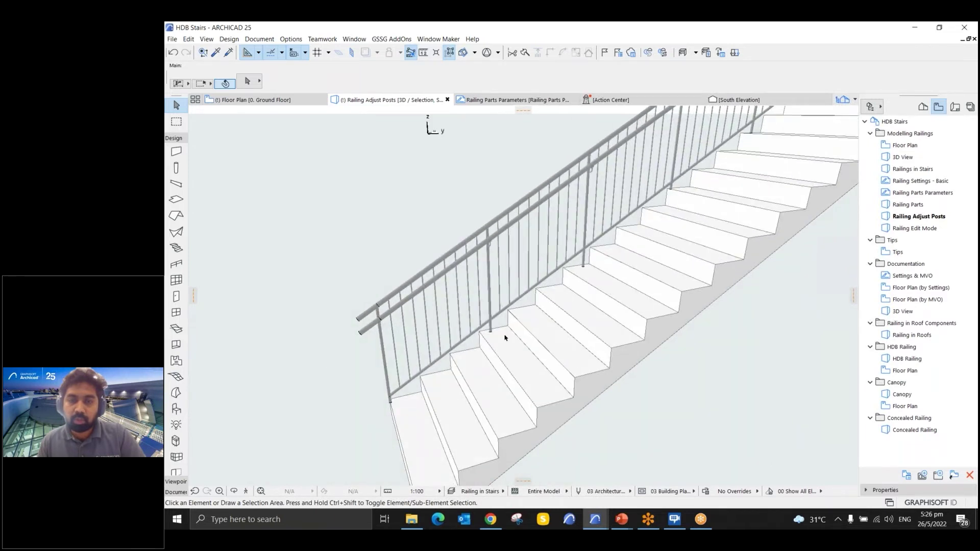
- Check the stair's going value, then select the stair railing instead
click(646, 261)
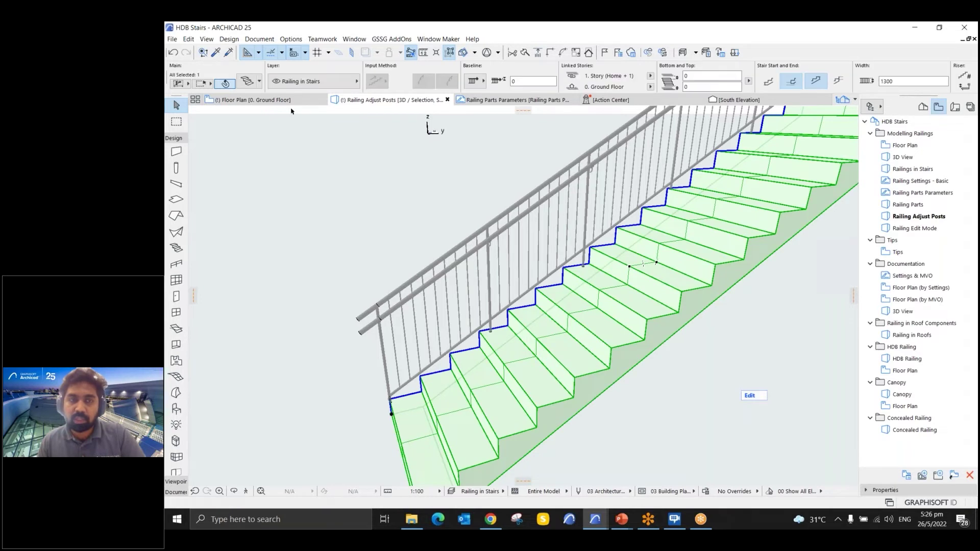
scroll(706, 63, down, 5)
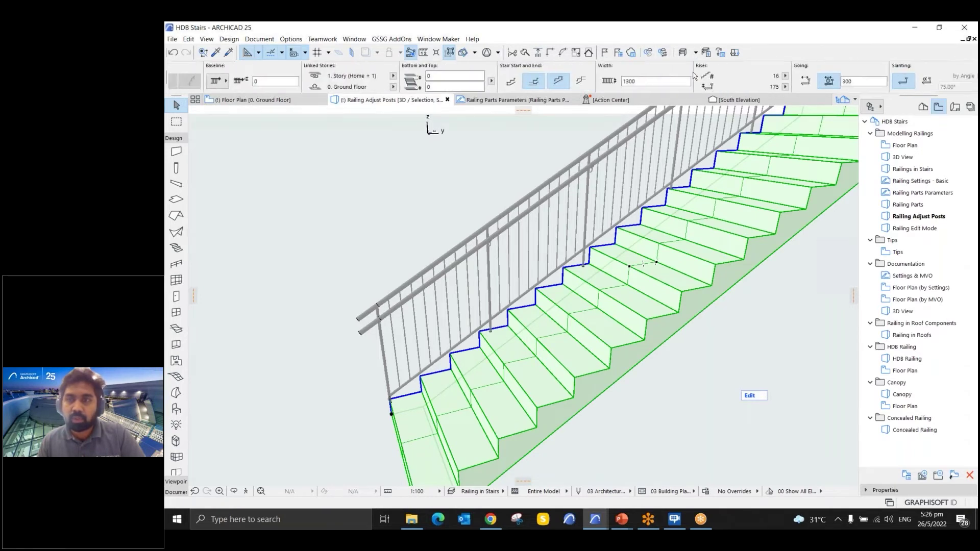
click(767, 80)
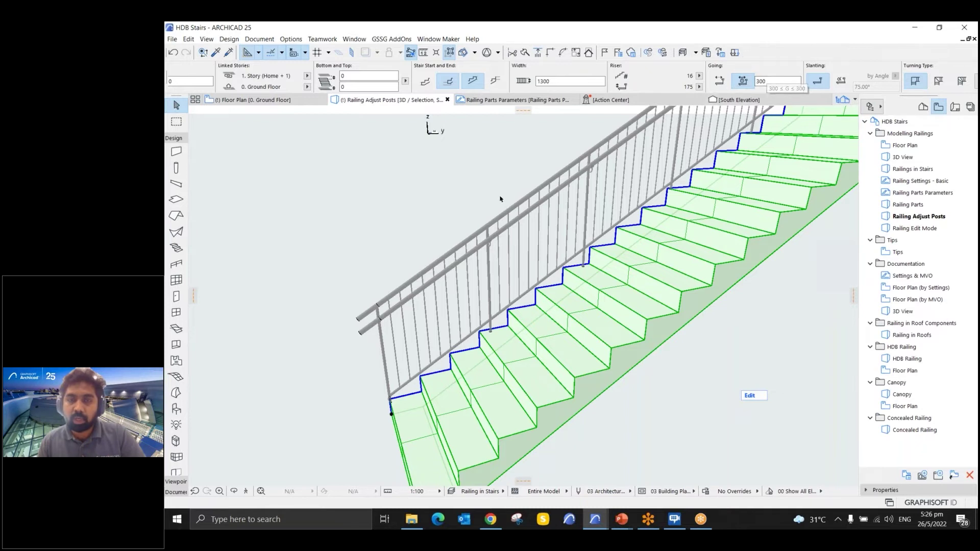
key(Escape)
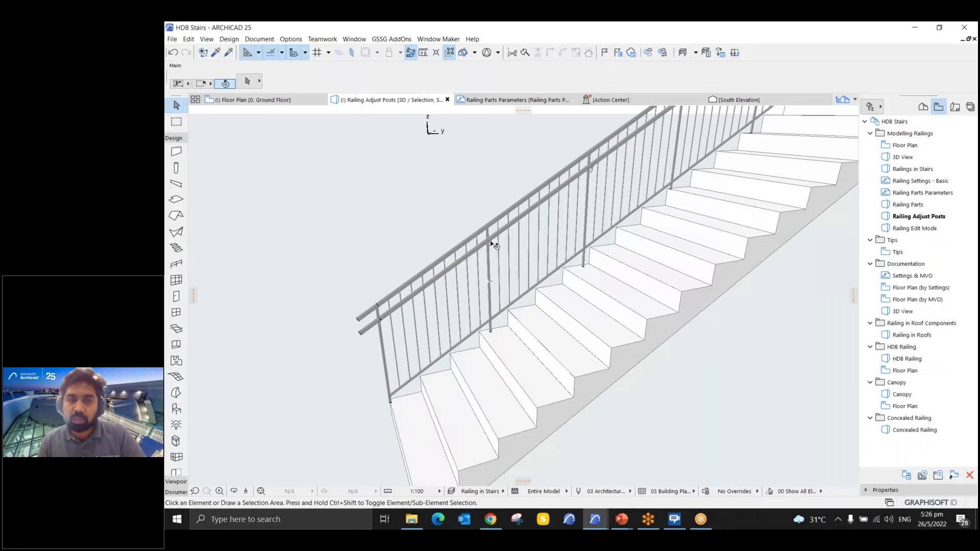
click(491, 243)
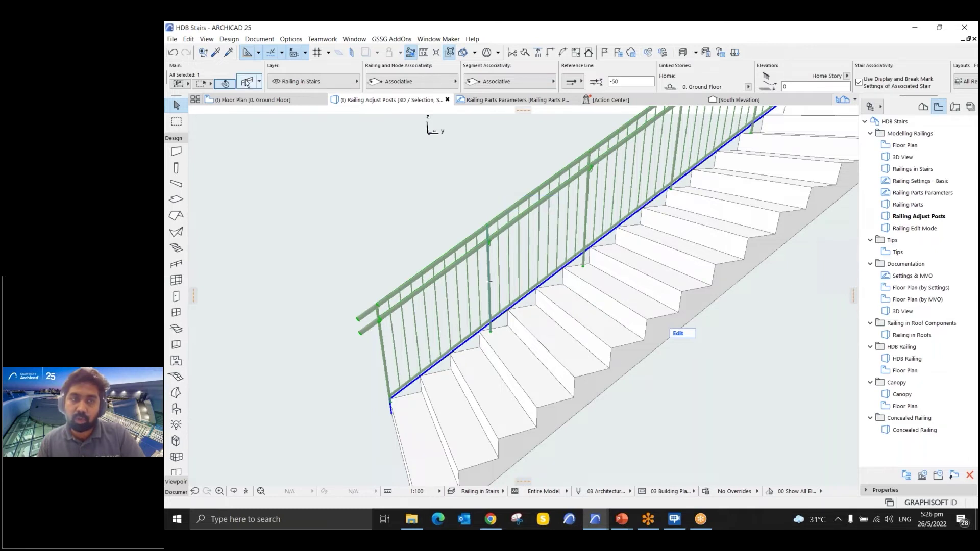
- Change the stair railing's inner post spacing to 900
key(ctrl+t)
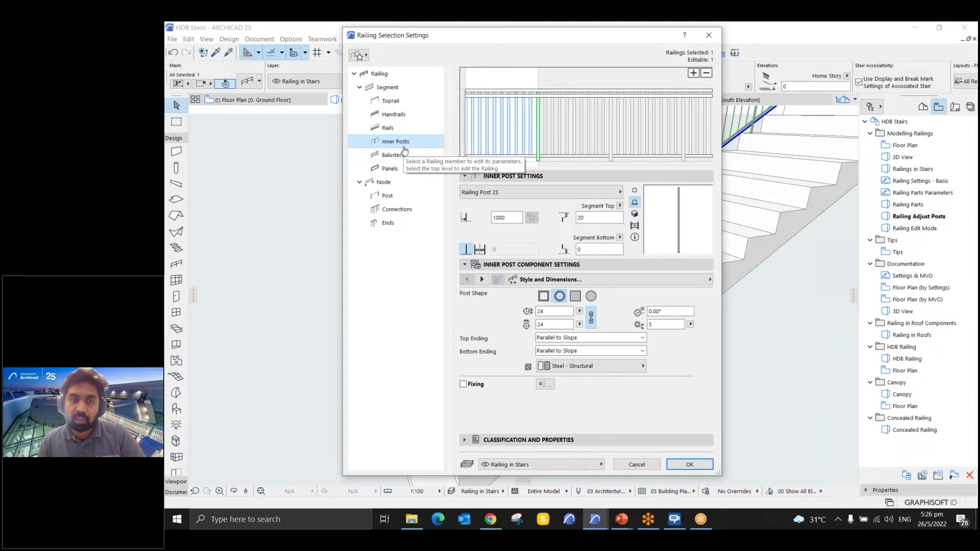
click(510, 218)
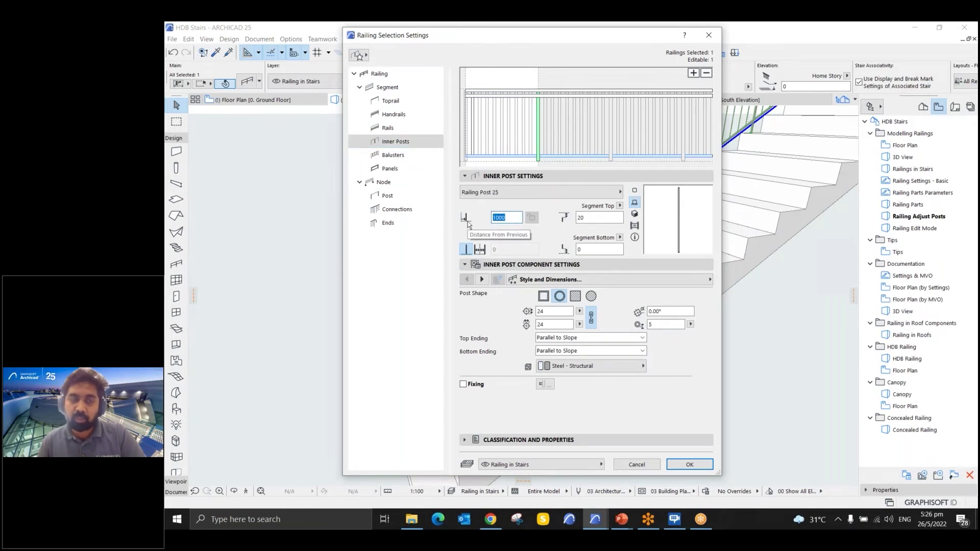
text(900)
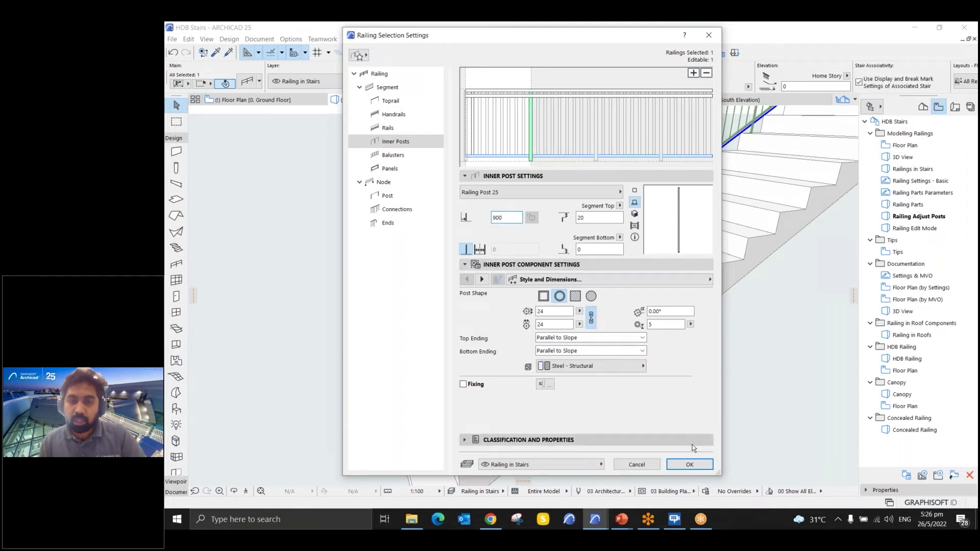
click(689, 464)
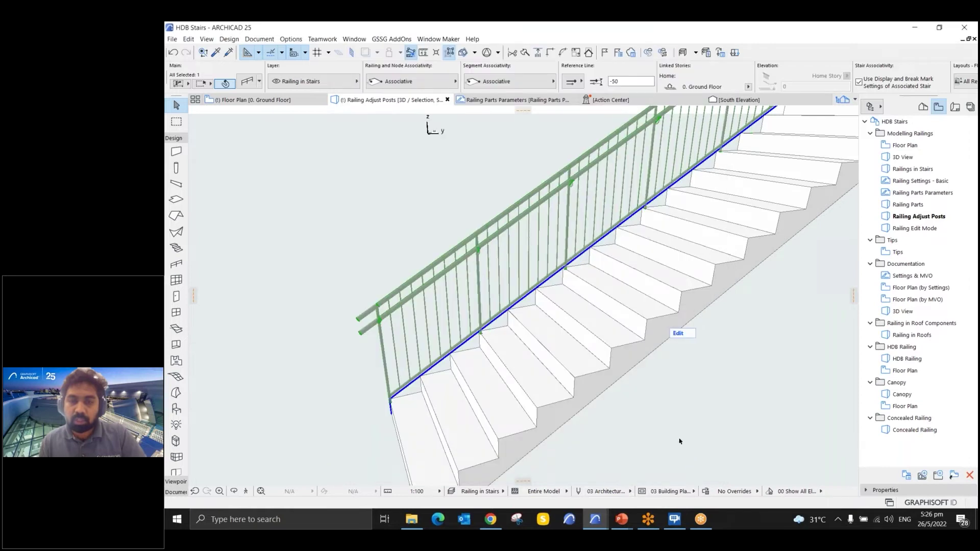
- Orbit along the stair to review the 900 post spacing, then reopen the railing settings
shift+middle_drag(596, 425, 560, 427)
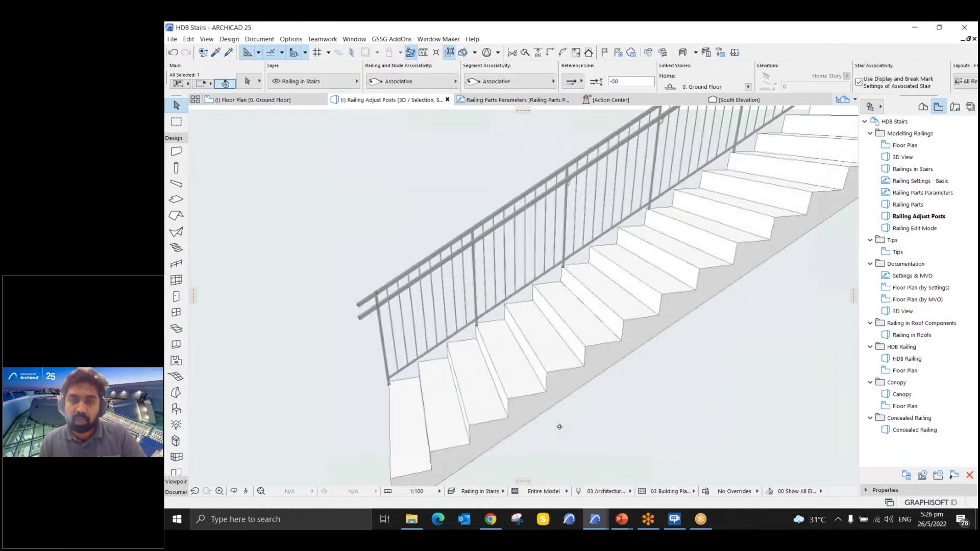
scroll(476, 330, up, 2)
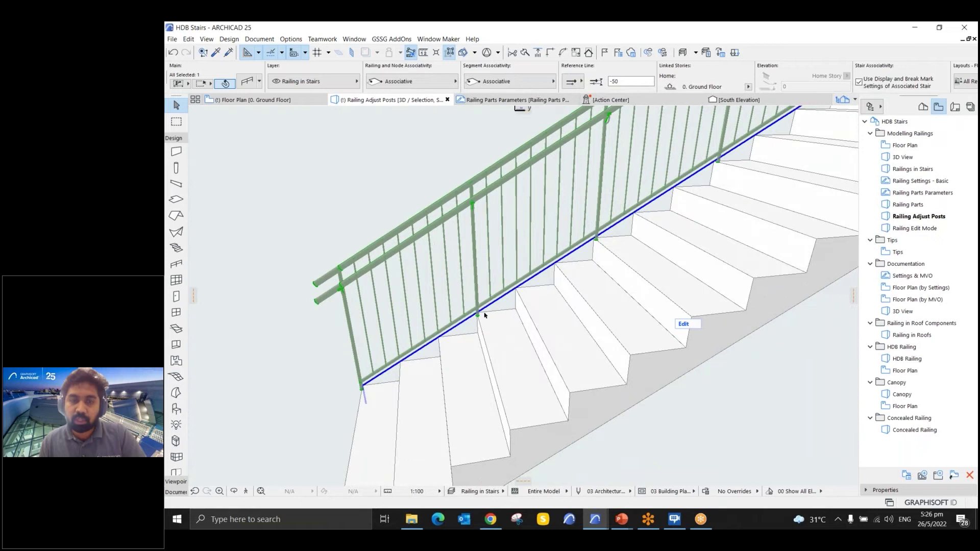
middle_drag(529, 297, 319, 395)
middle_drag(677, 204, 612, 270)
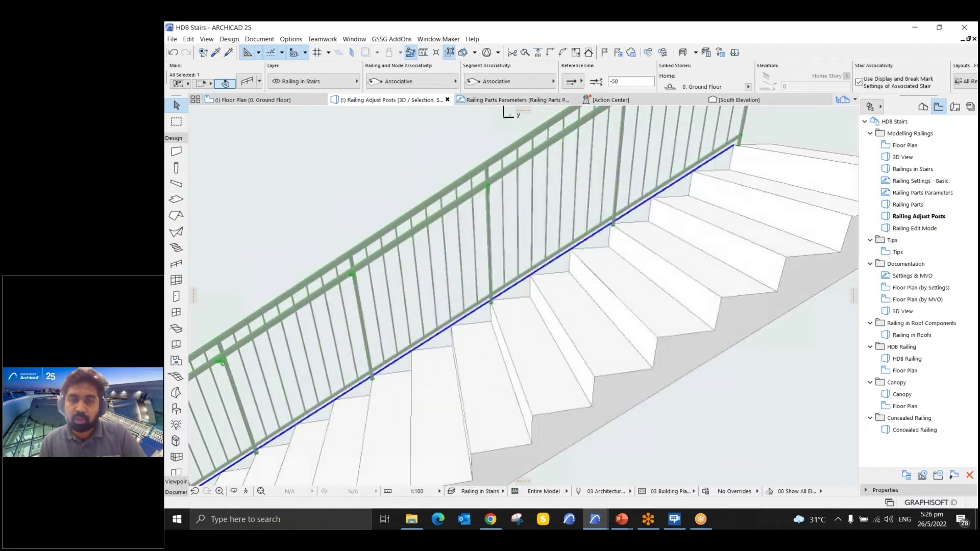
middle_drag(561, 288, 721, 191)
shift+middle_drag(450, 345, 488, 333)
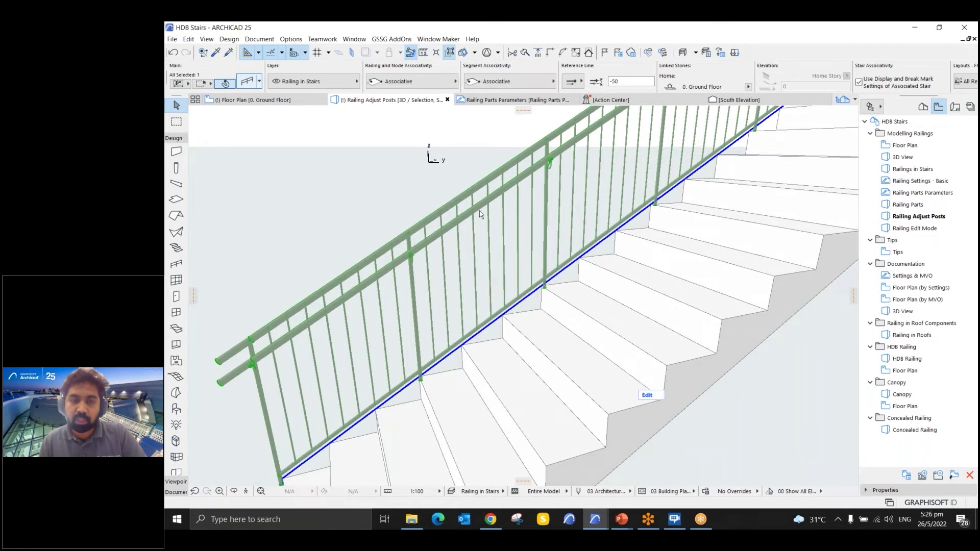
key(ctrl+t)
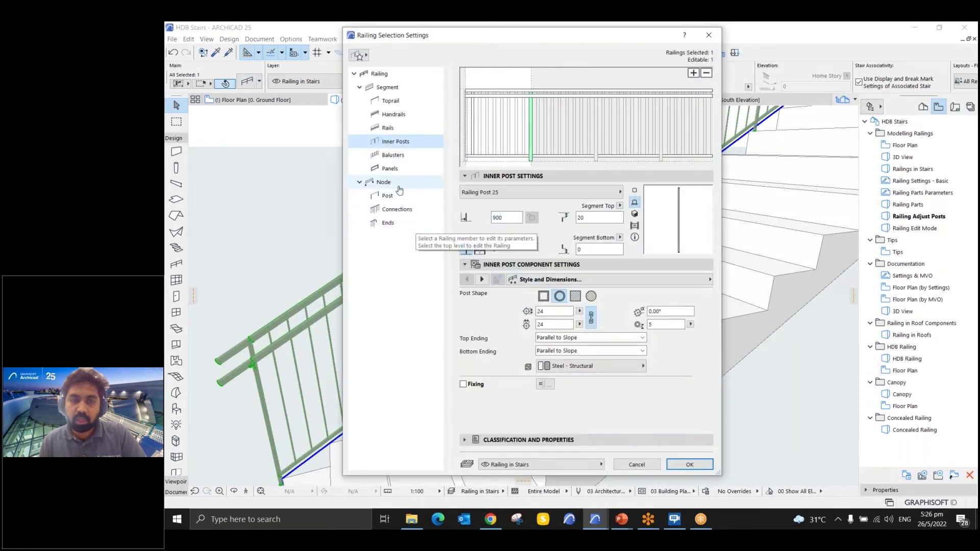
- Set the railing's ending node offset to 50
click(399, 188)
key(ctrl)
key(ctrl)
key(ctrl)
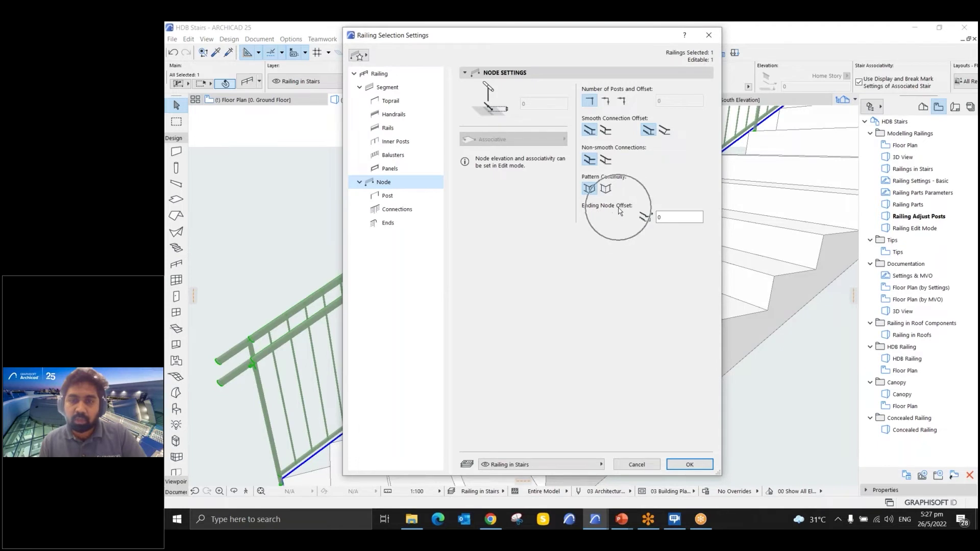
click(669, 216)
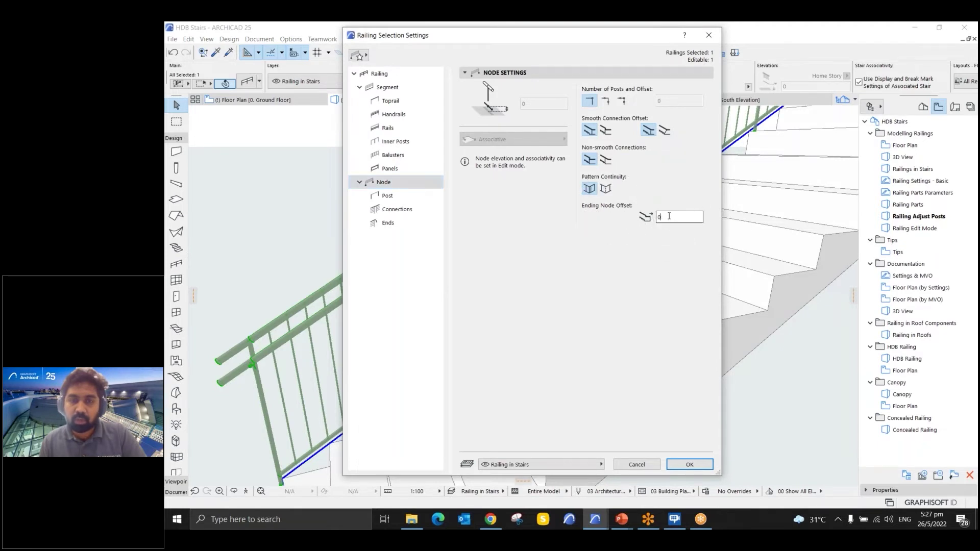
text(50)
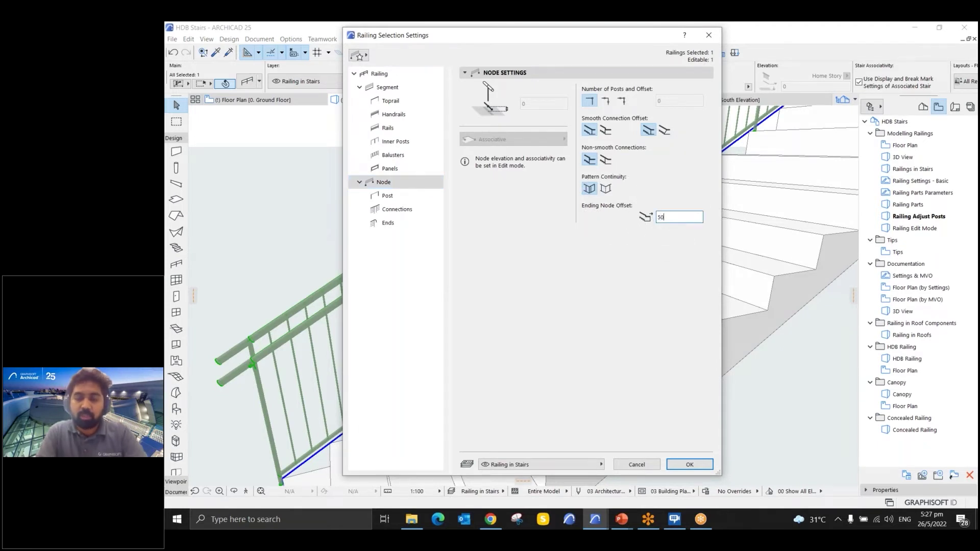
click(689, 464)
- Inspect the stair railing's posts and balusters up close, then open the Railing Edit Mode view
scroll(421, 398, up, 1)
middle_drag(426, 394, 499, 304)
scroll(356, 402, up, 2)
middle_drag(667, 277, 571, 398)
shift+middle_drag(587, 294, 549, 311)
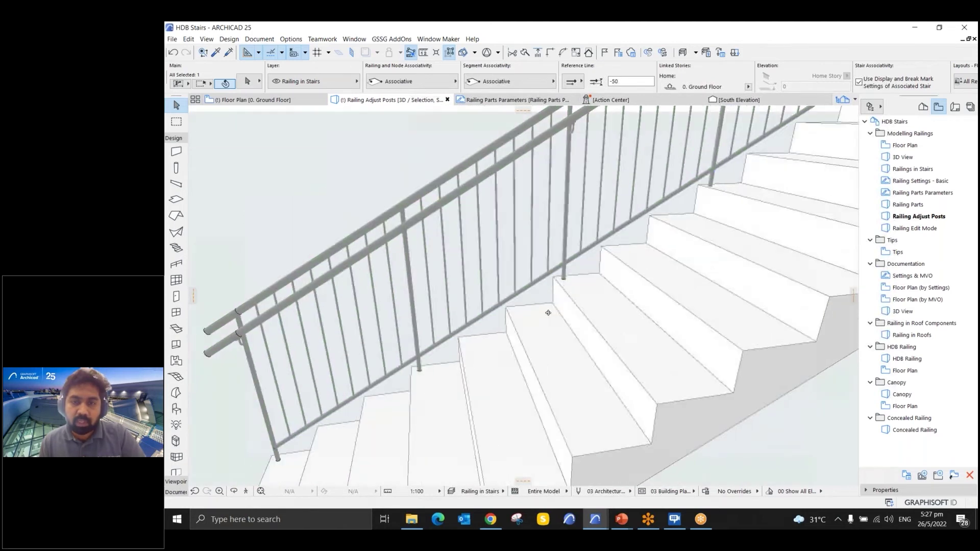
middle_drag(607, 282, 567, 340)
mouse_move(628, 288)
shift+middle_down()
mouse_move(521, 292)
mouse_move(620, 284)
shift+middle_up()
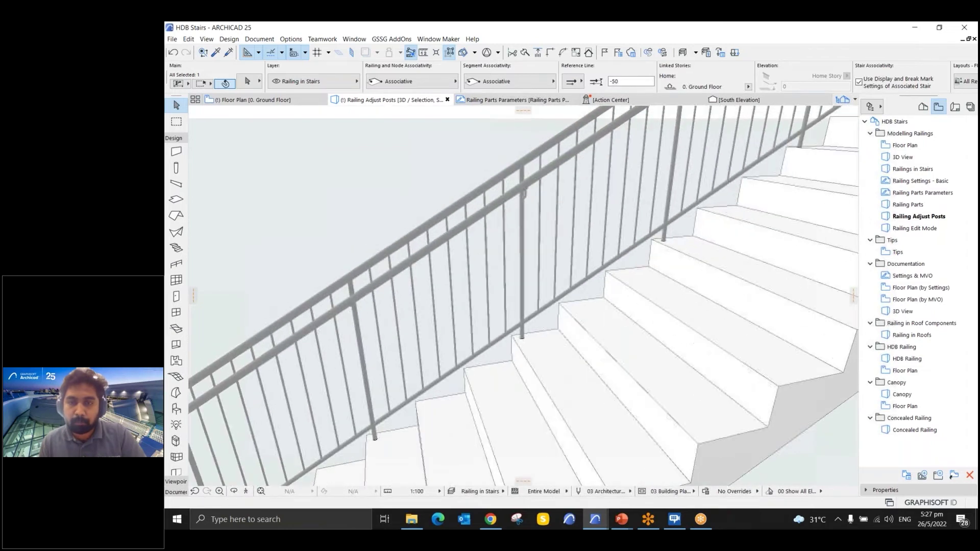
scroll(525, 302, down, 2)
middle_drag(525, 302, 594, 285)
scroll(514, 312, up, 2)
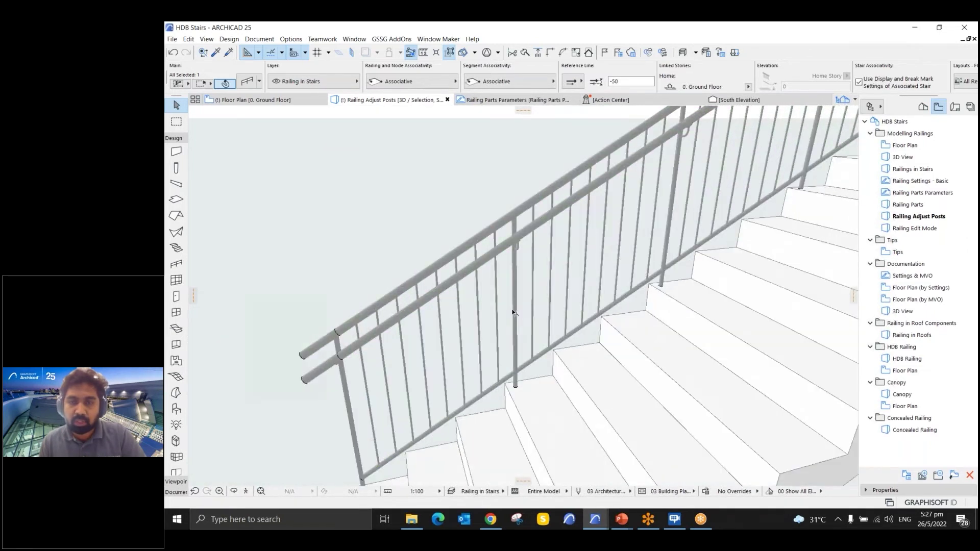
shift+middle_drag(514, 313, 514, 306)
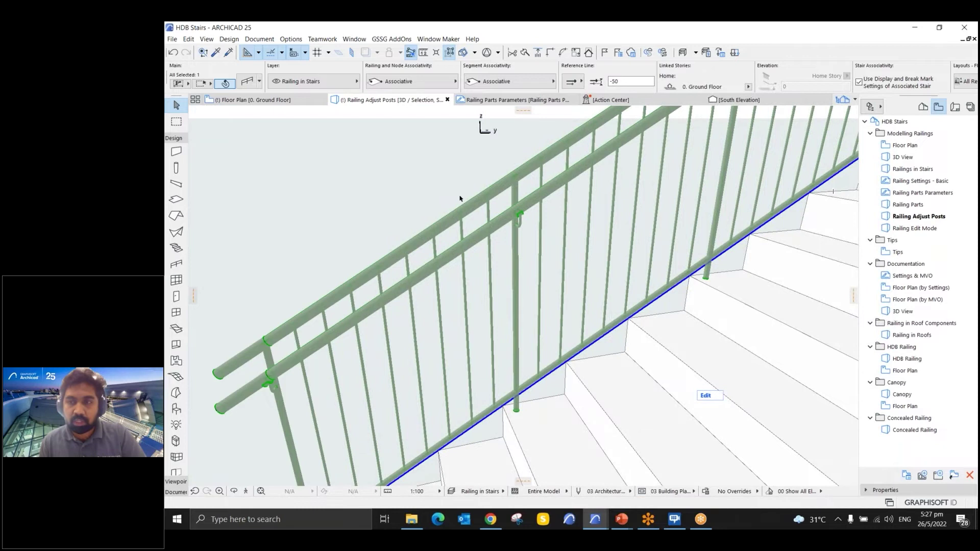
double_click(917, 230)
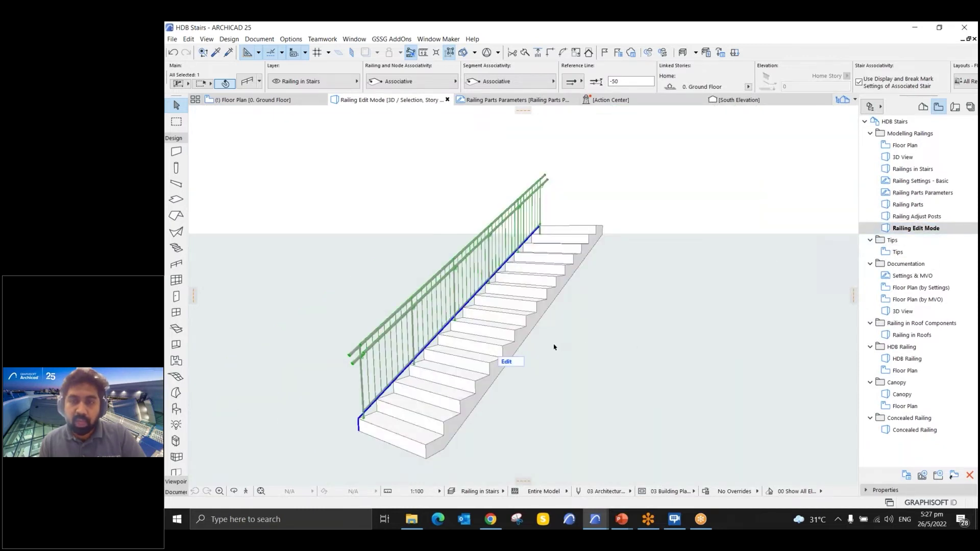
- Reselect the stair railing and enter its edit mode with nothing selected inside
shift+middle_drag(541, 342, 438, 350)
scroll(400, 295, up, 3)
middle_drag(400, 296, 467, 313)
click(680, 361)
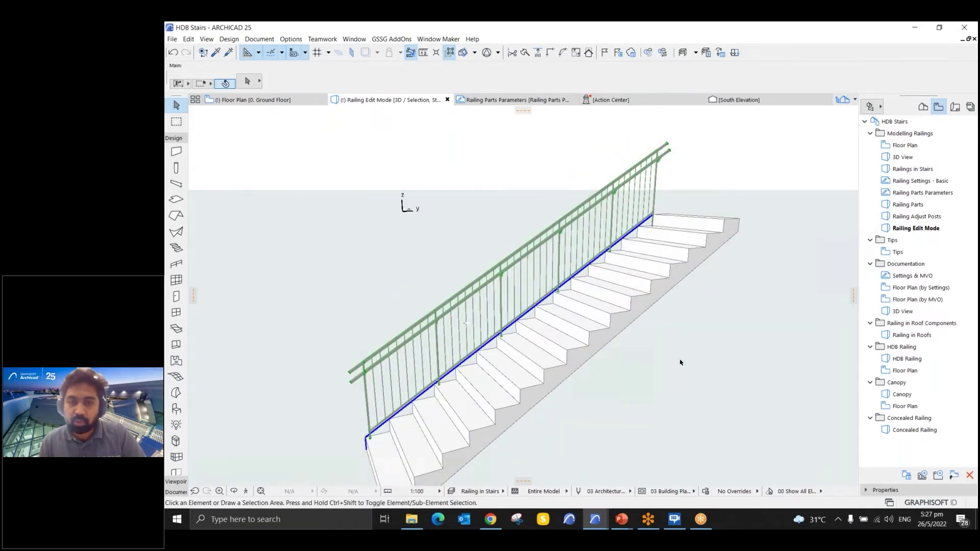
click(528, 257)
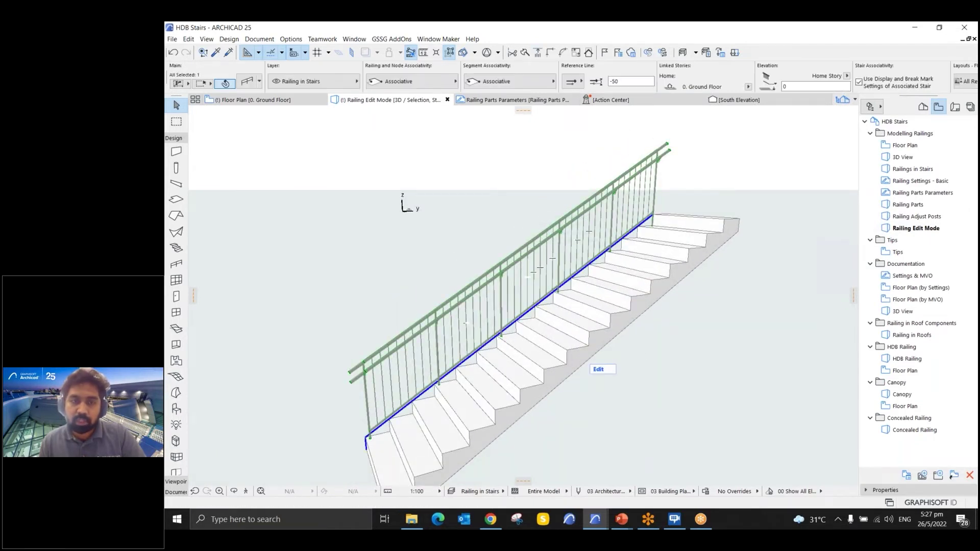
click(600, 369)
click(527, 339)
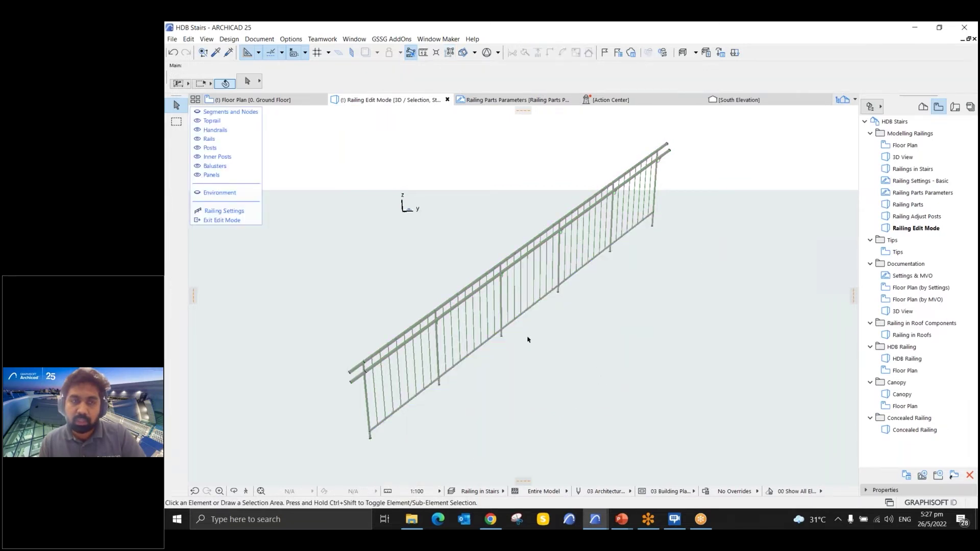
- Hide the handrails, rails, posts, inner posts, balusters, panels and toprail
click(205, 129)
click(206, 139)
click(208, 148)
click(209, 157)
click(210, 166)
click(211, 175)
click(208, 125)
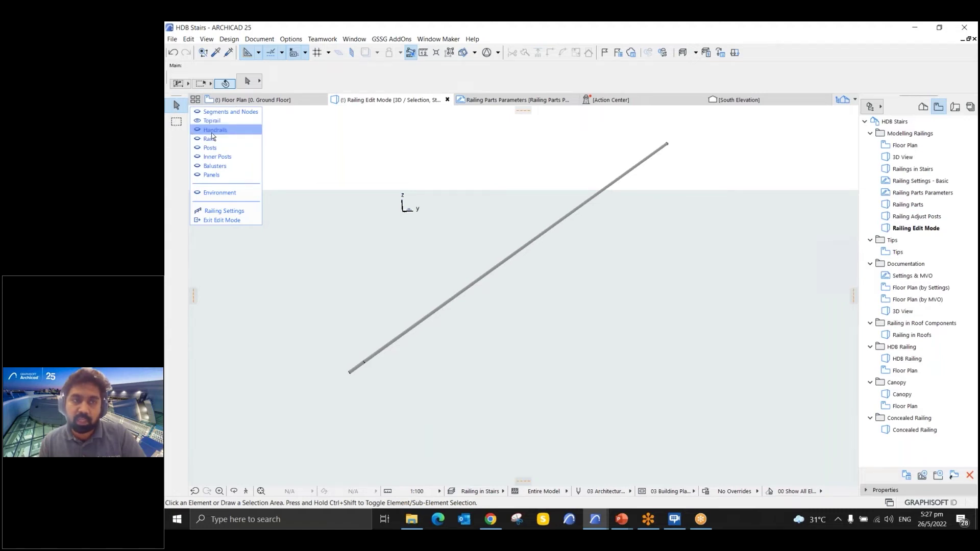
- Show the handrails, rails, posts, inner posts, balusters and toprail again, plus the surrounding stair
click(212, 133)
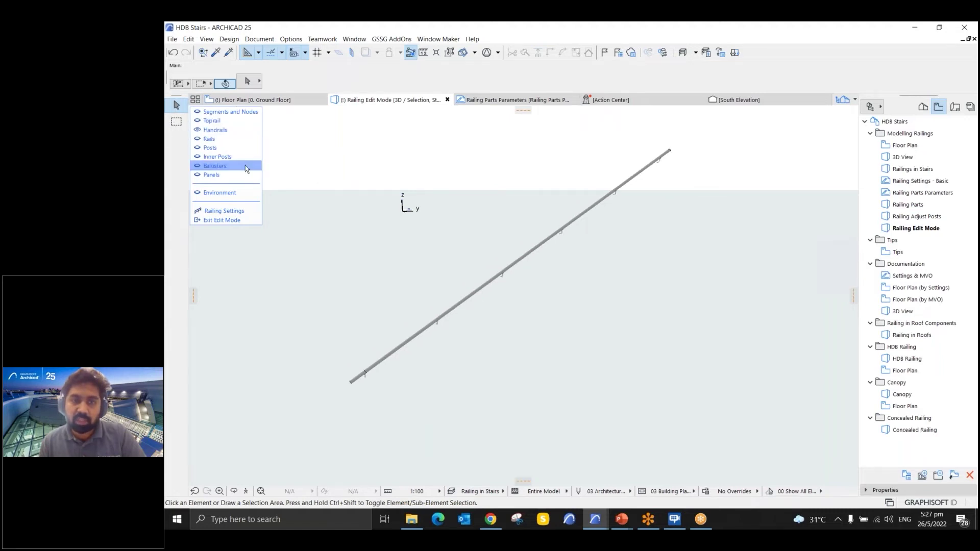
click(221, 143)
click(220, 151)
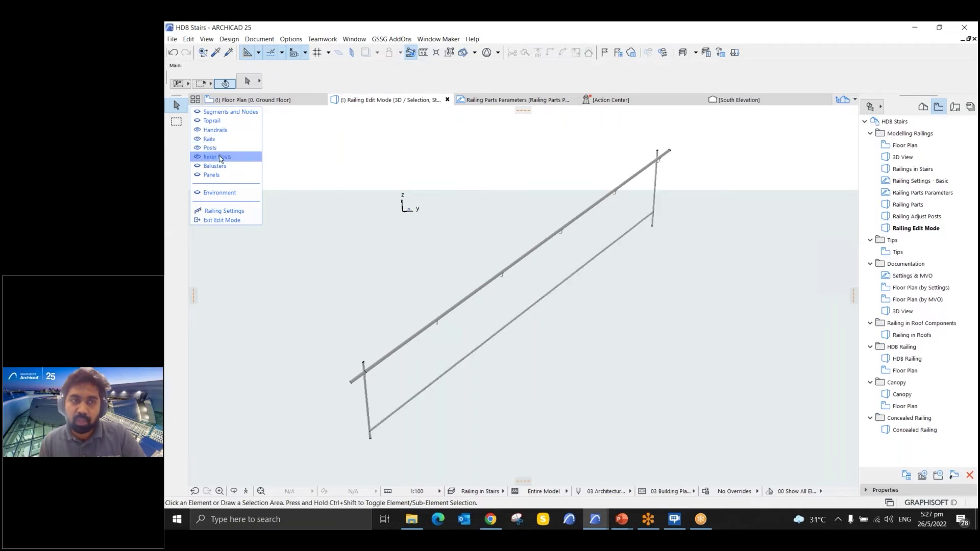
click(219, 158)
click(217, 167)
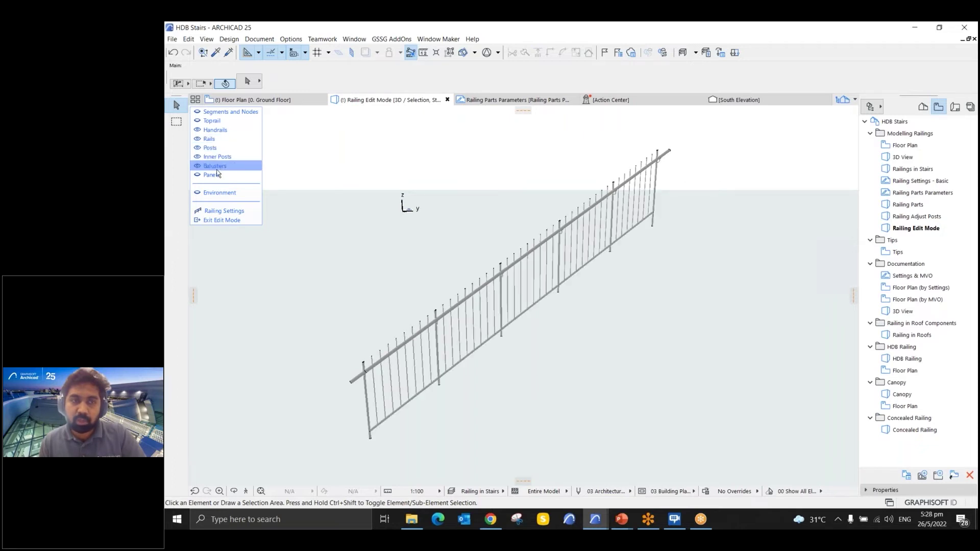
click(210, 121)
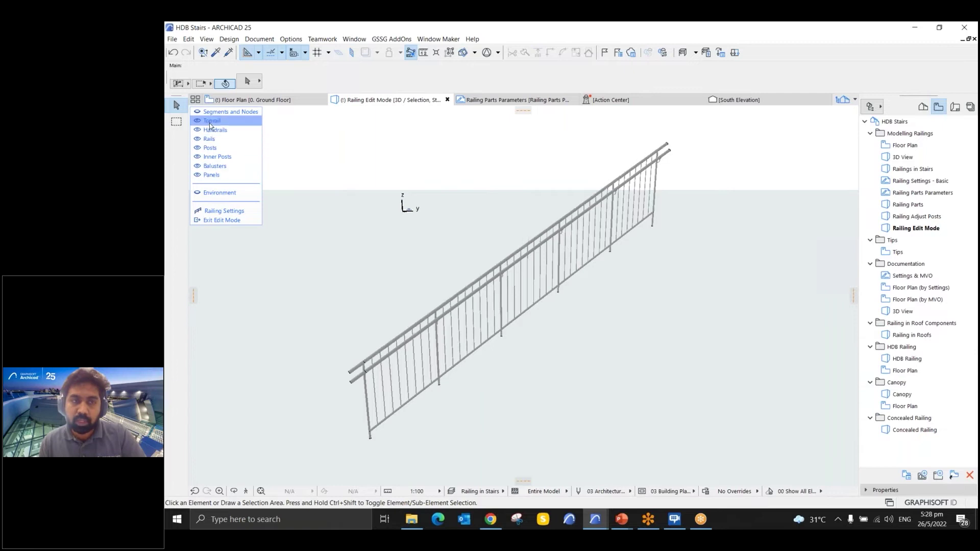
click(225, 195)
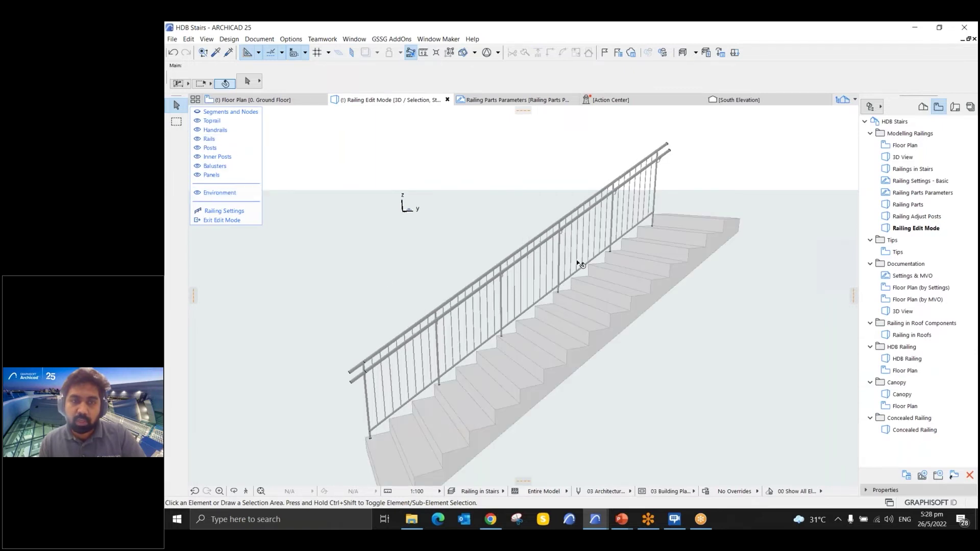
- Orbit and zoom in on the top end of the stair railing, then select the railing
mouse_move(617, 237)
shift+middle_down()
mouse_move(524, 238)
mouse_move(611, 232)
shift+middle_up()
scroll(690, 176, up, 4)
scroll(689, 189, up, 2)
middle_drag(663, 208, 576, 240)
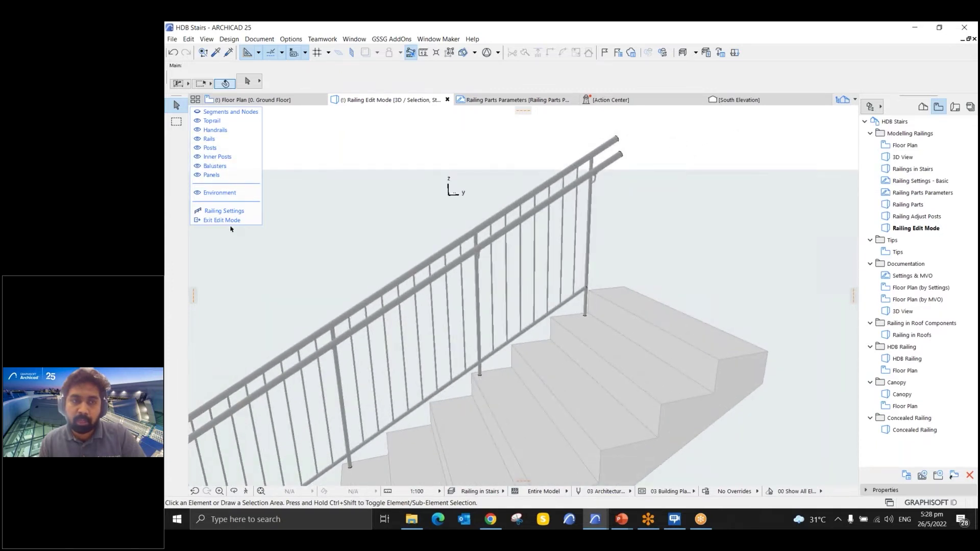
click(229, 221)
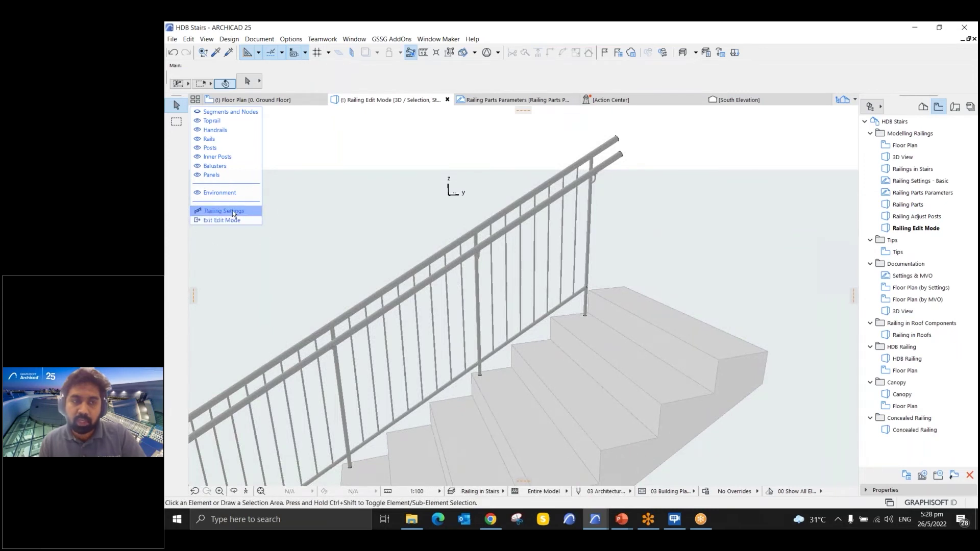
- Check the railing-level settings without changes, then pick the handrail's end segment
click(237, 213)
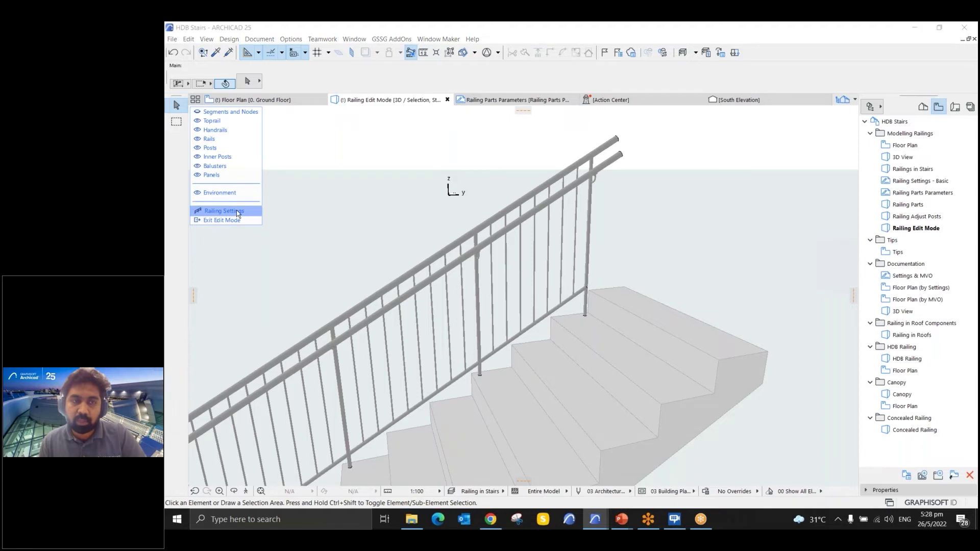
click(401, 80)
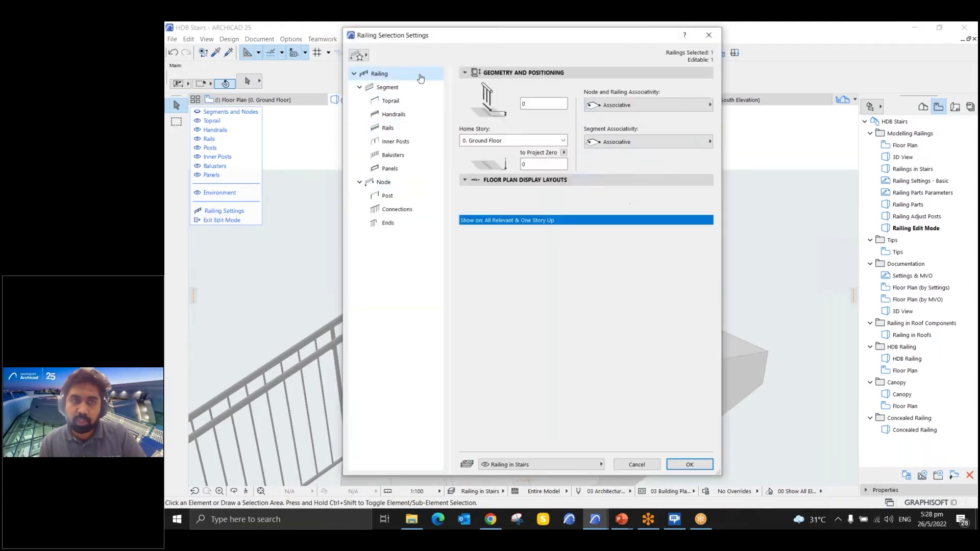
click(709, 34)
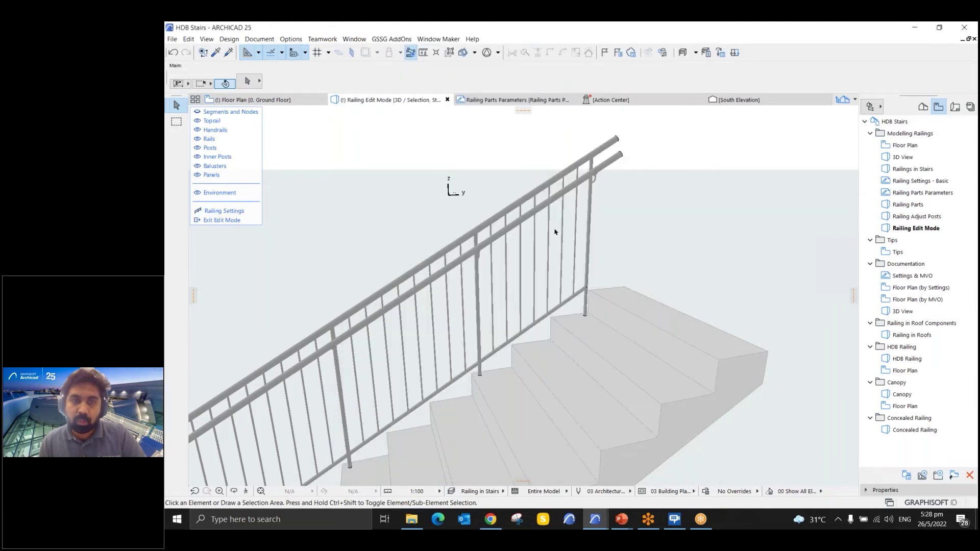
click(565, 237)
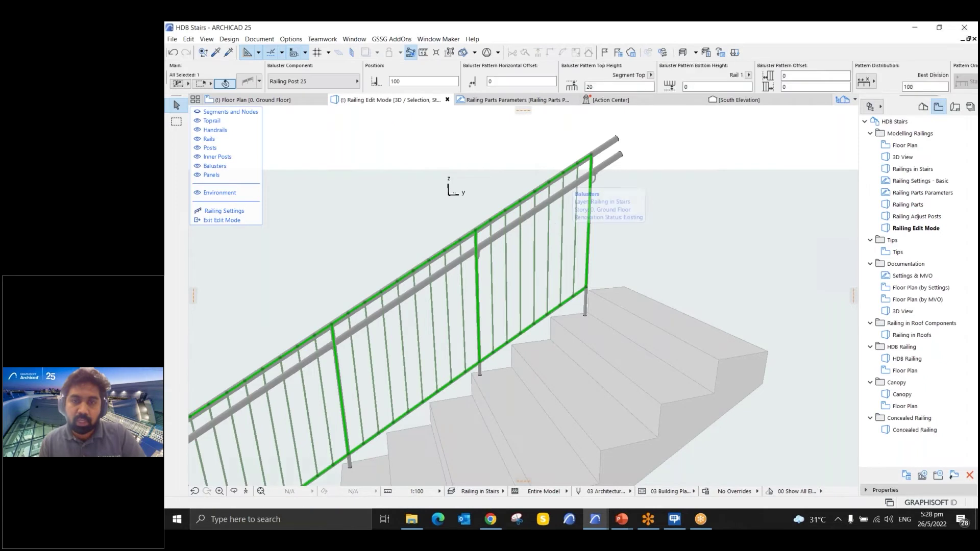
click(615, 160)
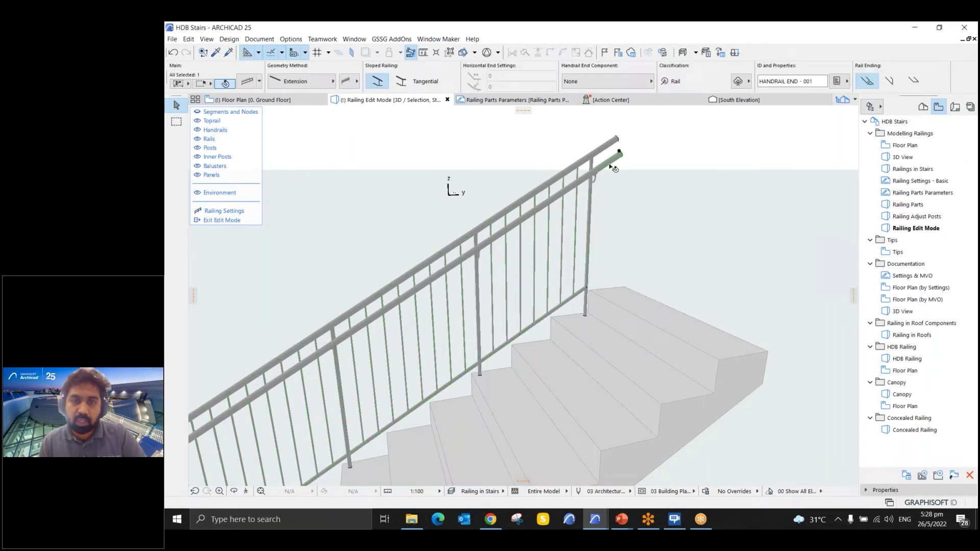
- Give the handrail end a bent return shape with a second extension of 100
click(248, 83)
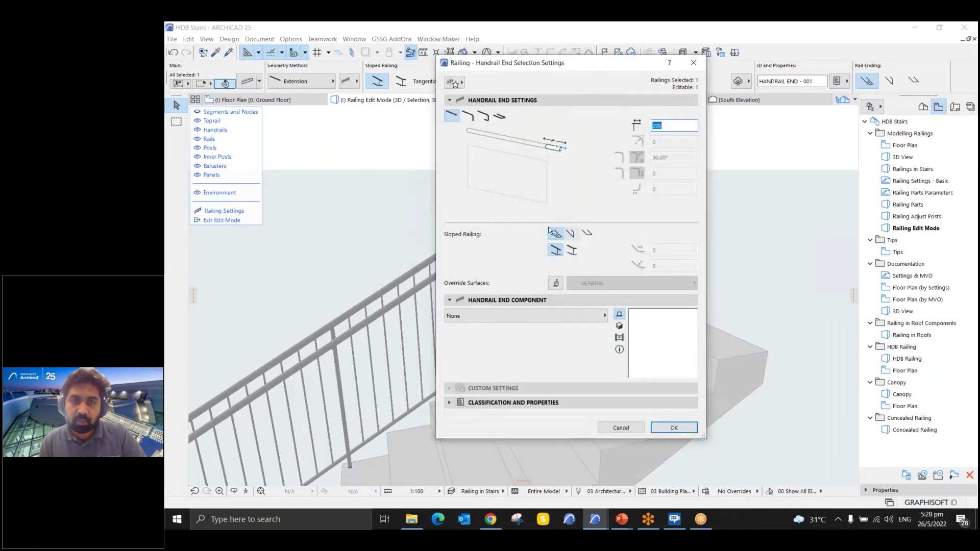
click(693, 62)
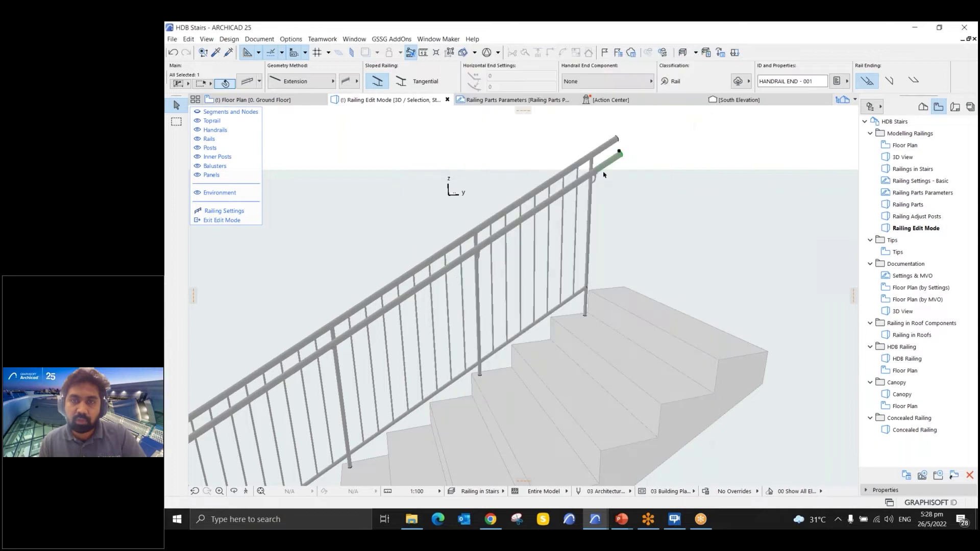
click(246, 84)
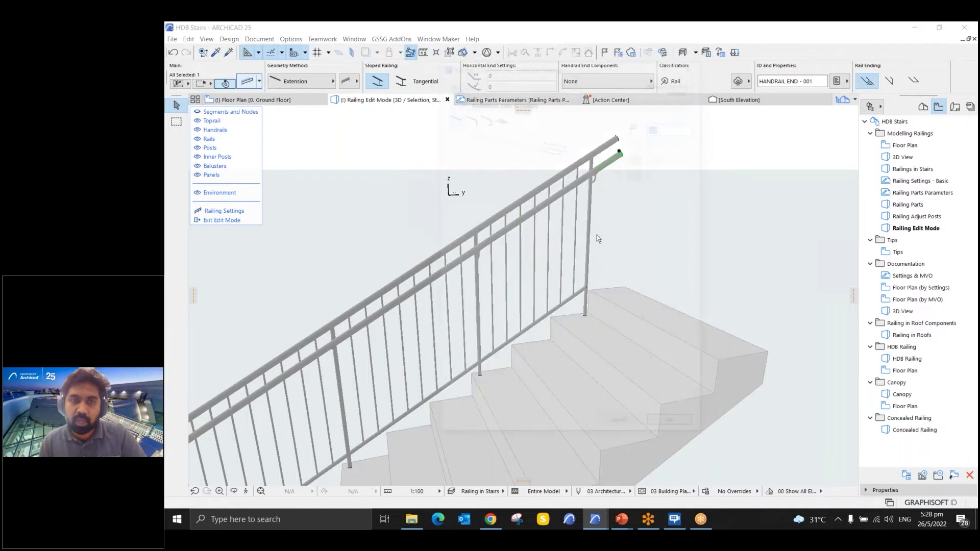
click(469, 117)
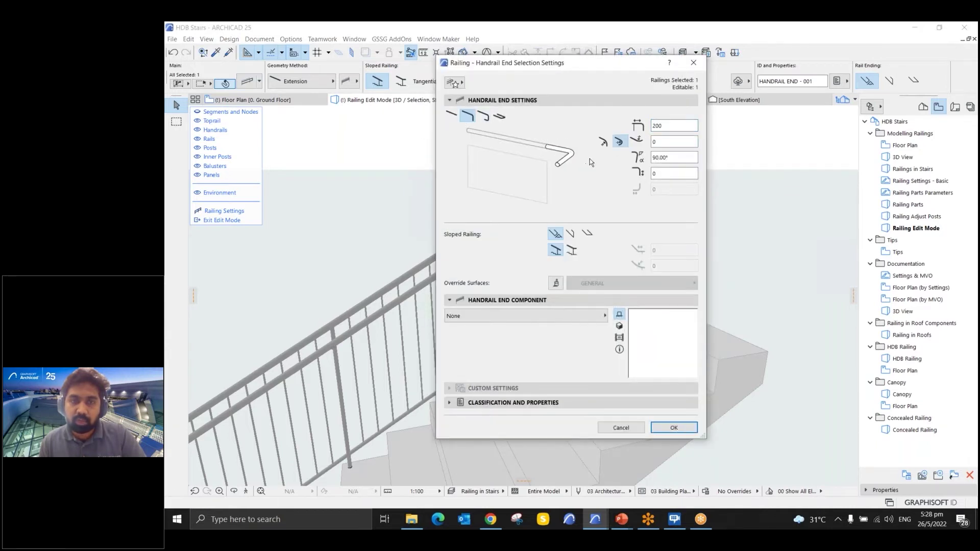
double_click(661, 175)
text(100)
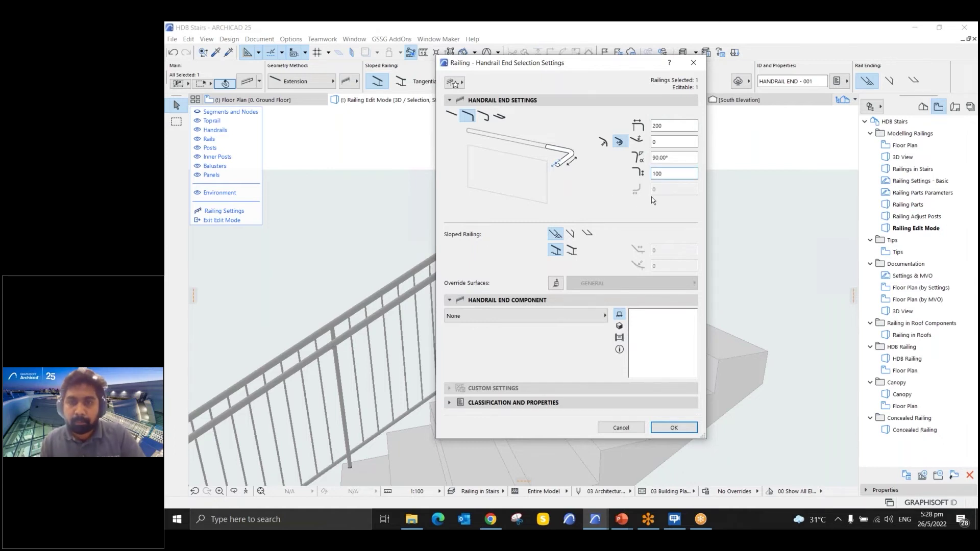
click(661, 430)
- Orbit to inspect the new handrail end, glance at railing settings, and reselect the end segment
scroll(628, 153, up, 5)
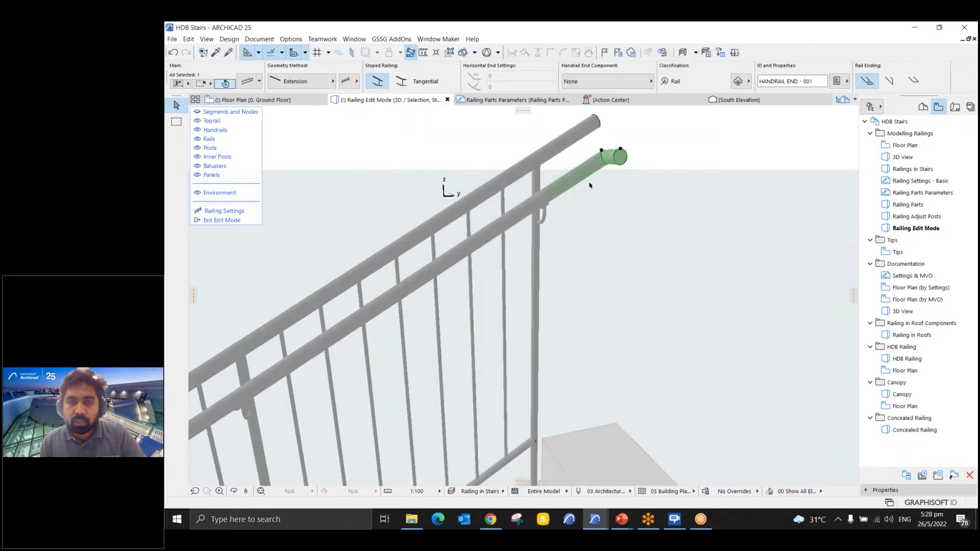
scroll(613, 179, down, 3)
mouse_move(601, 221)
shift+middle_down()
mouse_move(715, 225)
mouse_move(608, 233)
shift+middle_up()
click(522, 207)
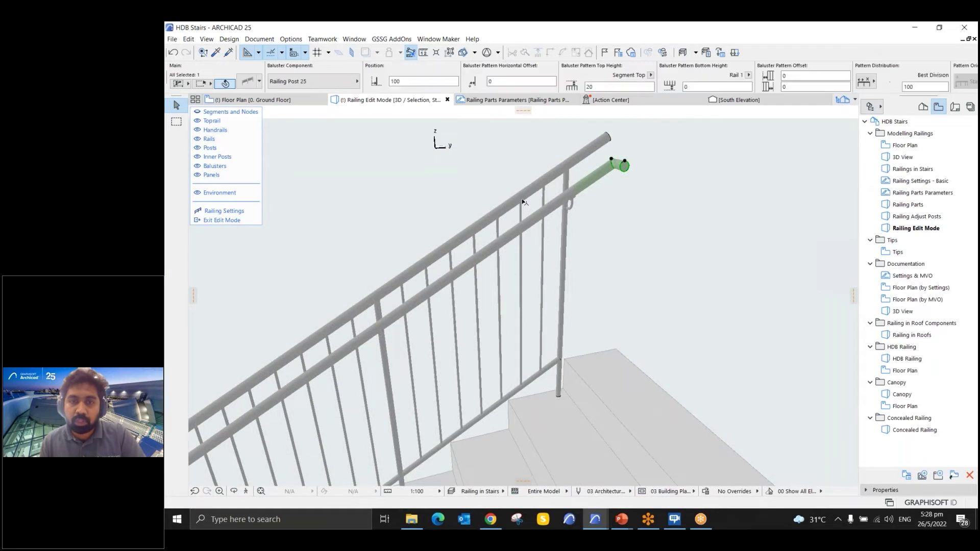
click(414, 205)
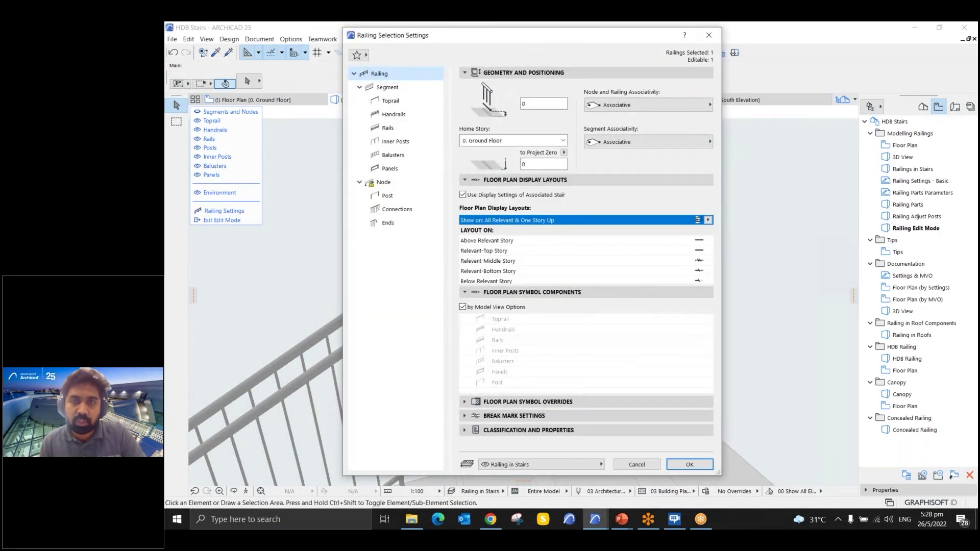
key(Escape)
click(605, 170)
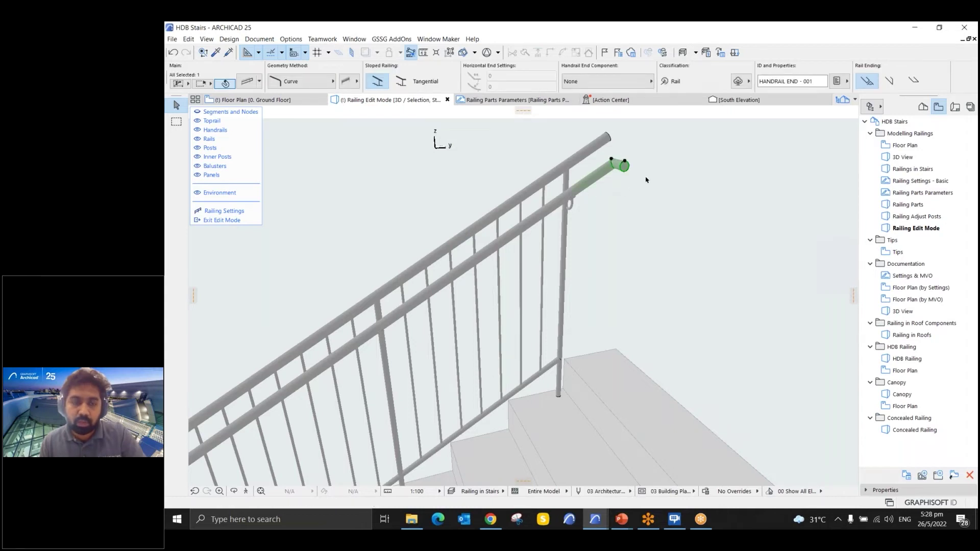
- Leave edit mode and continue the railing from the end post's bottom node across the landing
click(222, 220)
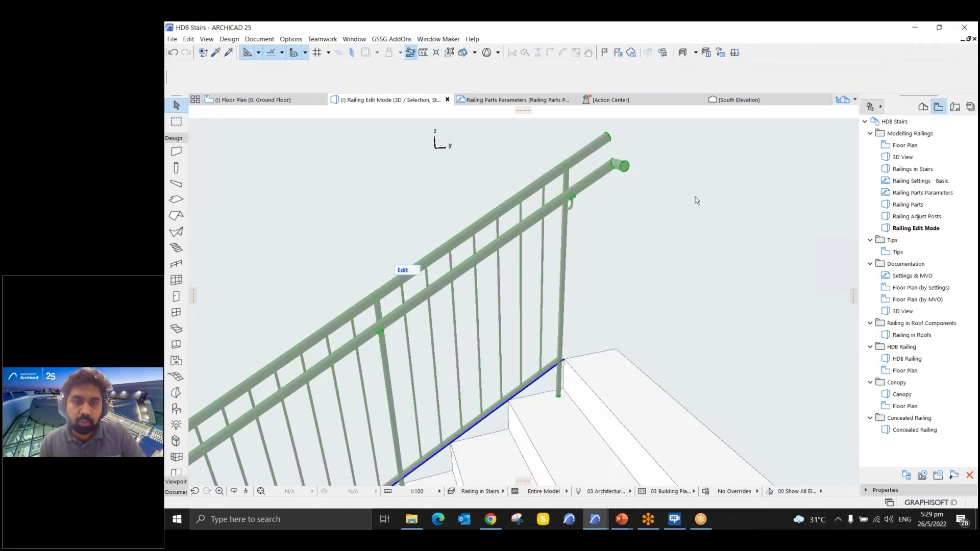
middle_drag(612, 301, 575, 273)
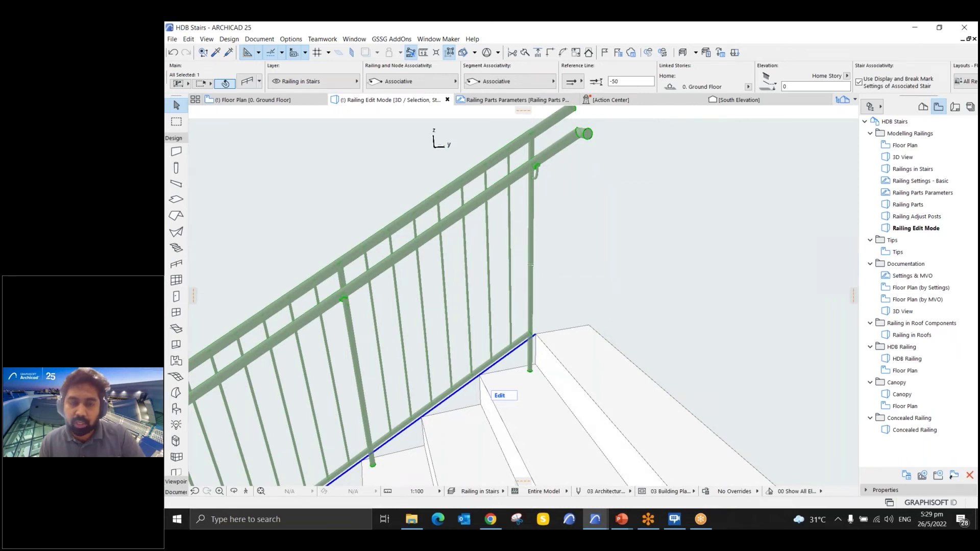
click(535, 337)
click(586, 389)
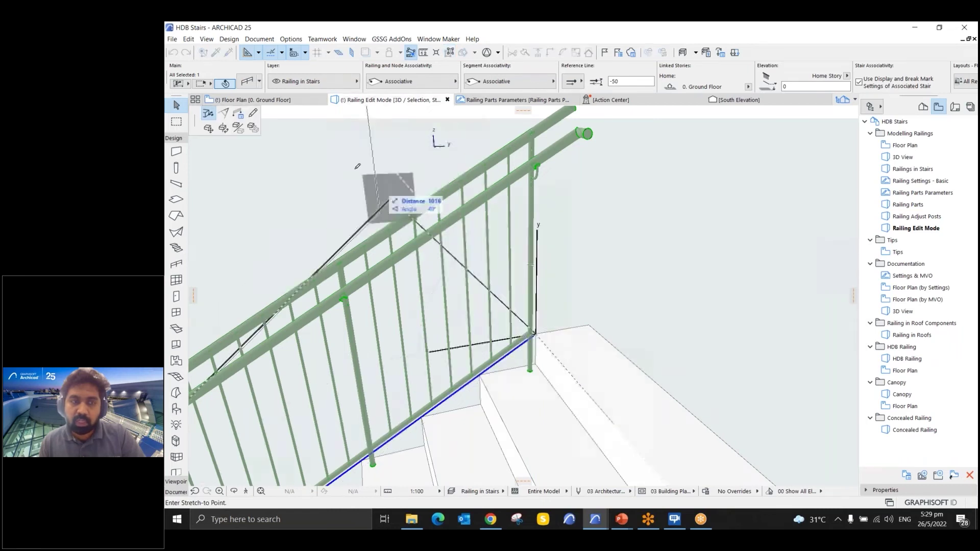
click(254, 114)
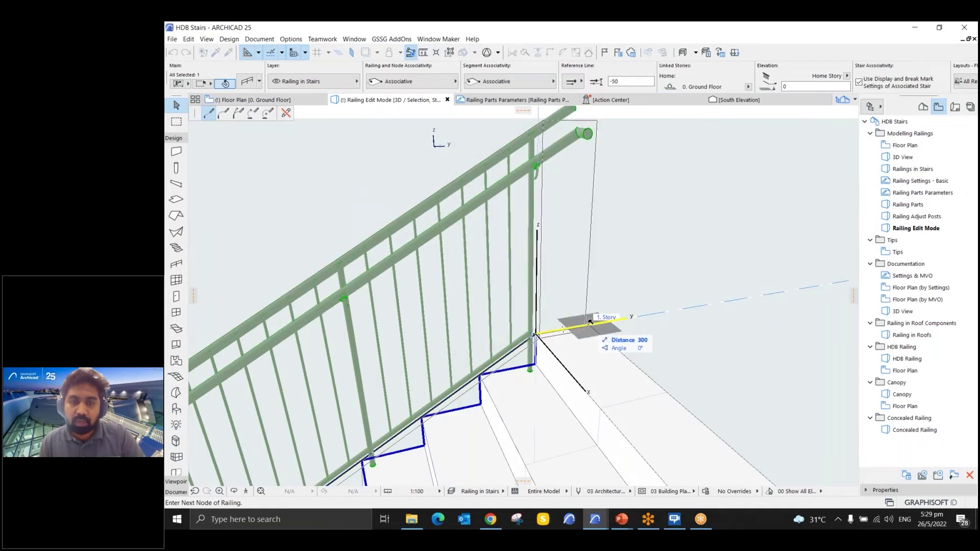
double_click(588, 324)
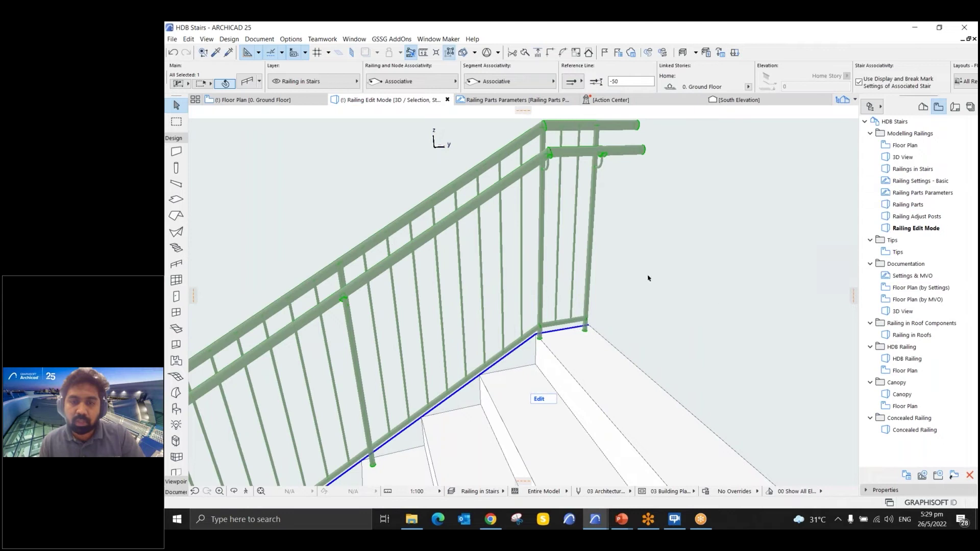
- Orbit to a near side-on view of the stair top and enter railing part editing
scroll(653, 291, down, 4)
shift+middle_drag(654, 291, 642, 255)
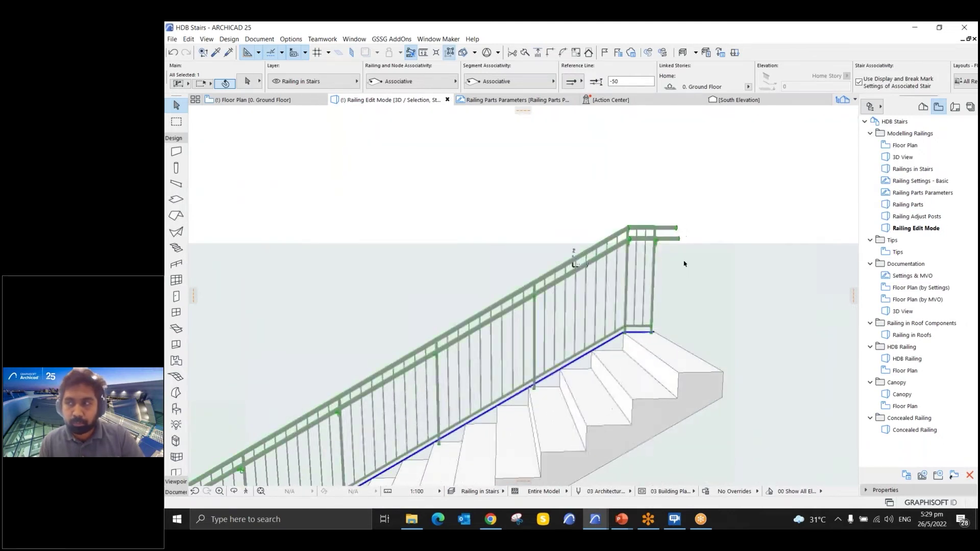
scroll(687, 264, up, 3)
scroll(687, 264, up, 3)
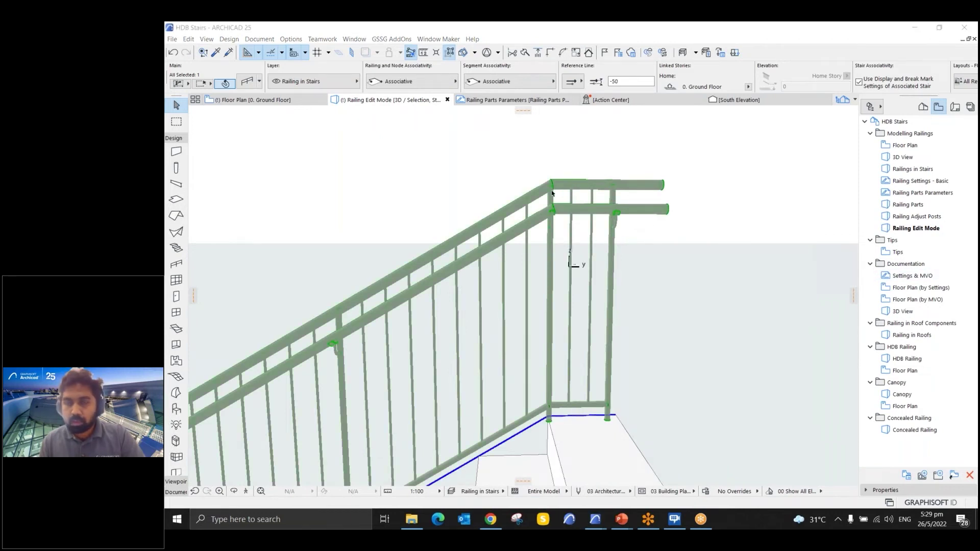
scroll(564, 270, down, 3)
shift+middle_drag(559, 293, 621, 304)
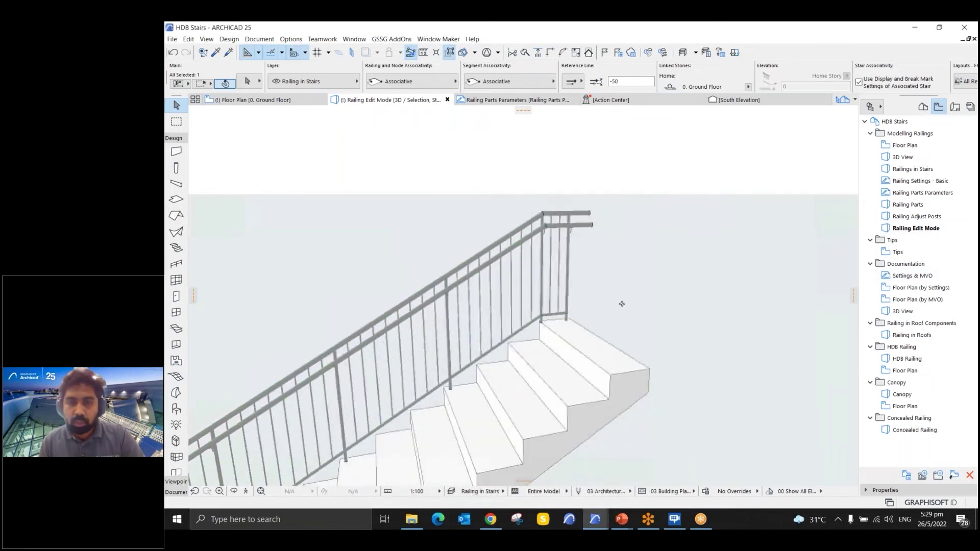
scroll(621, 304, up, 2)
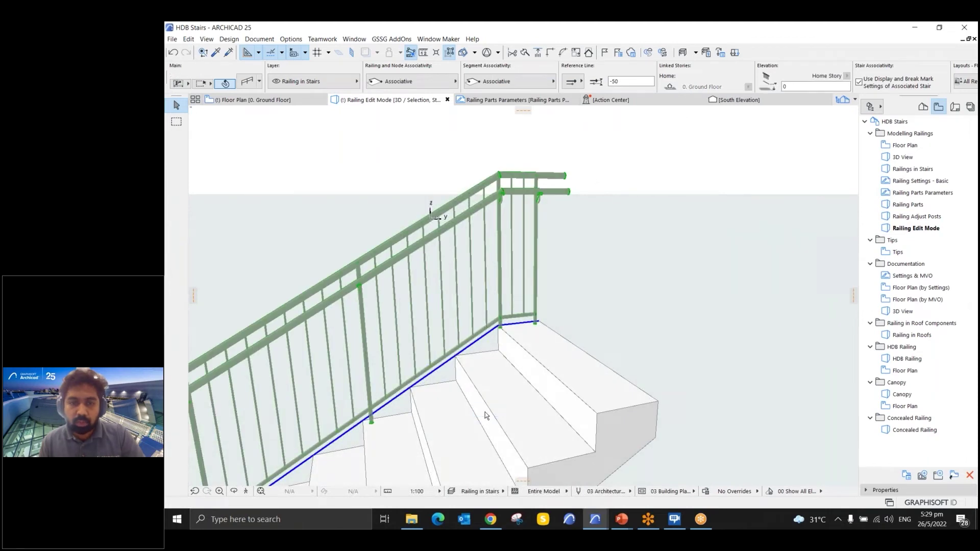
click(484, 411)
scroll(514, 244, up, 5)
scroll(515, 244, down, 3)
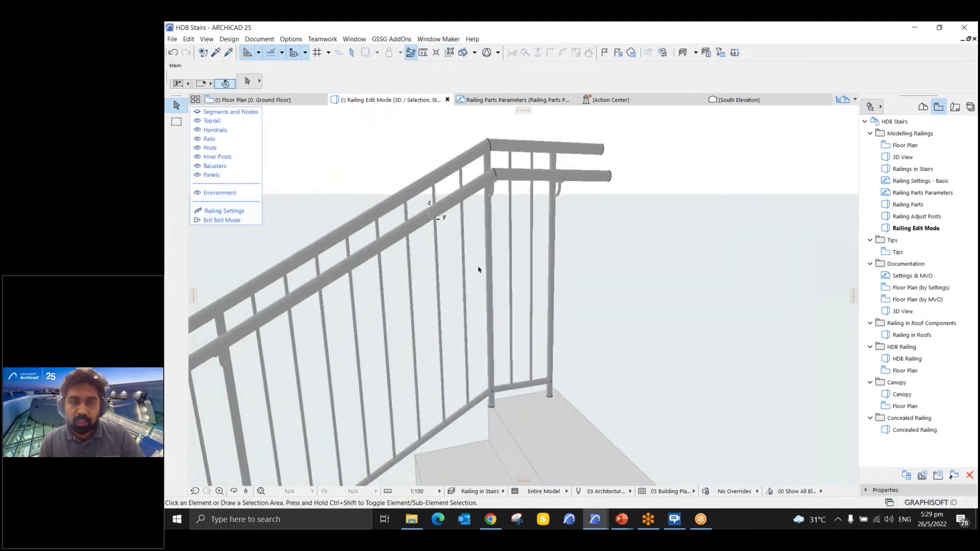
- Inspect the landing post, then reselect the stair railing from a steeper view and re-enter part editing
click(489, 266)
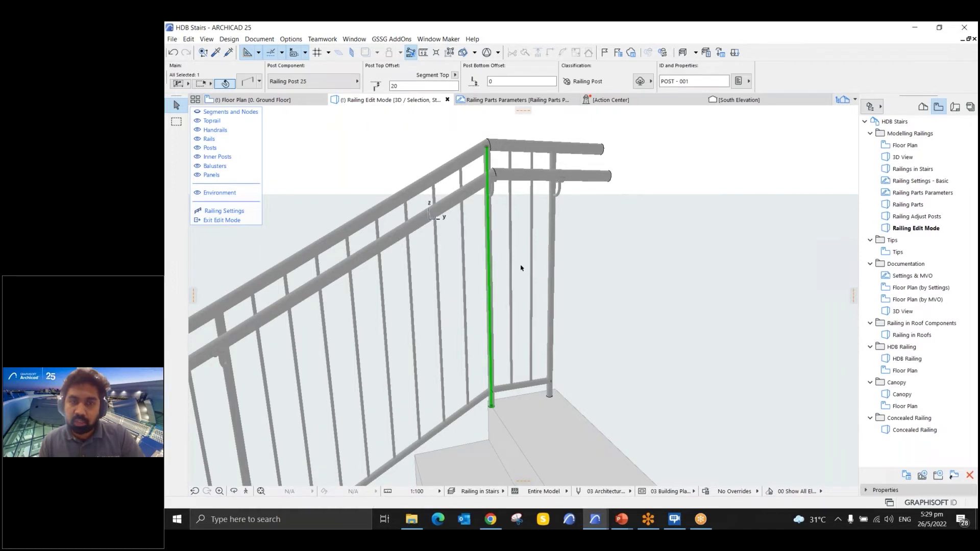
key(Escape)
click(490, 251)
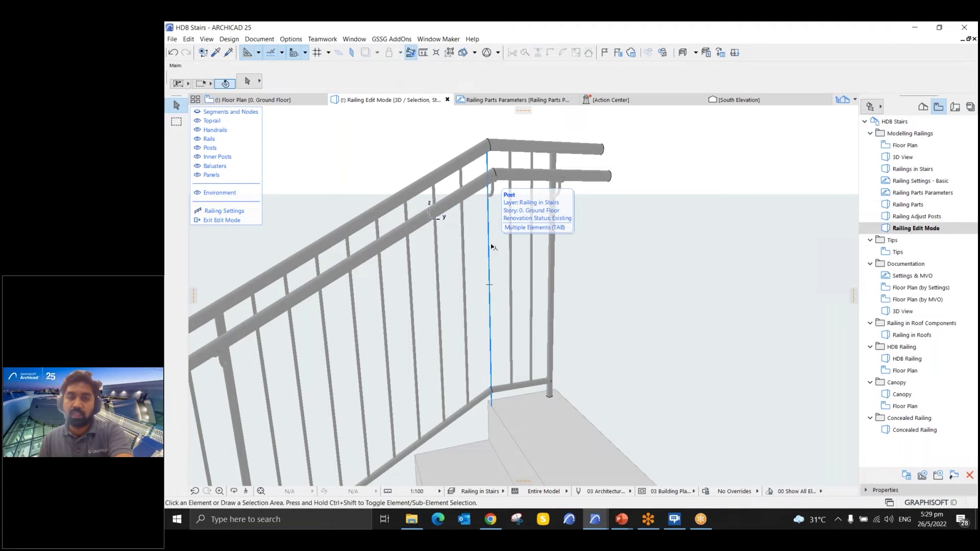
click(215, 220)
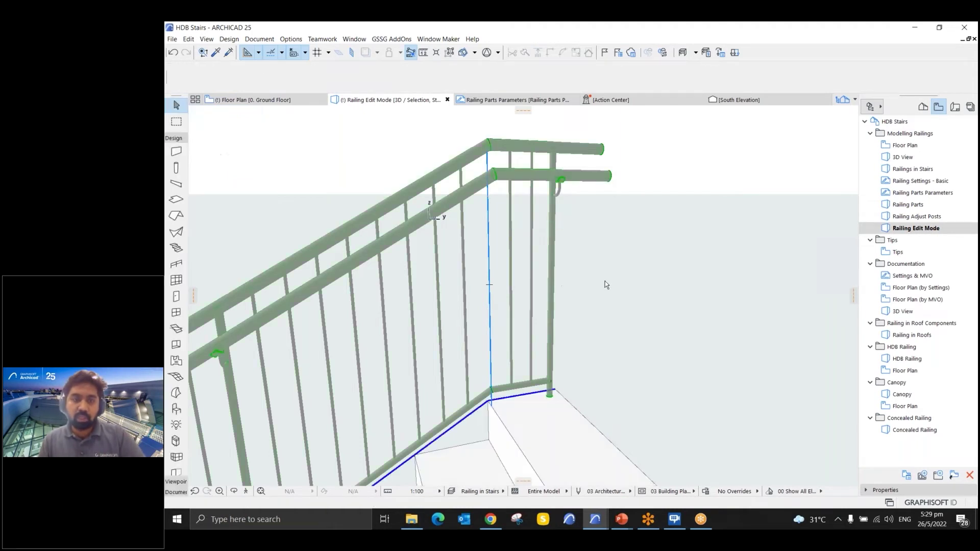
drag(582, 232, 614, 197)
shift+middle_drag(549, 268, 527, 290)
click(509, 230)
click(505, 396)
- Display only segments and nodes, then review the stair segment's rail settings
click(487, 310)
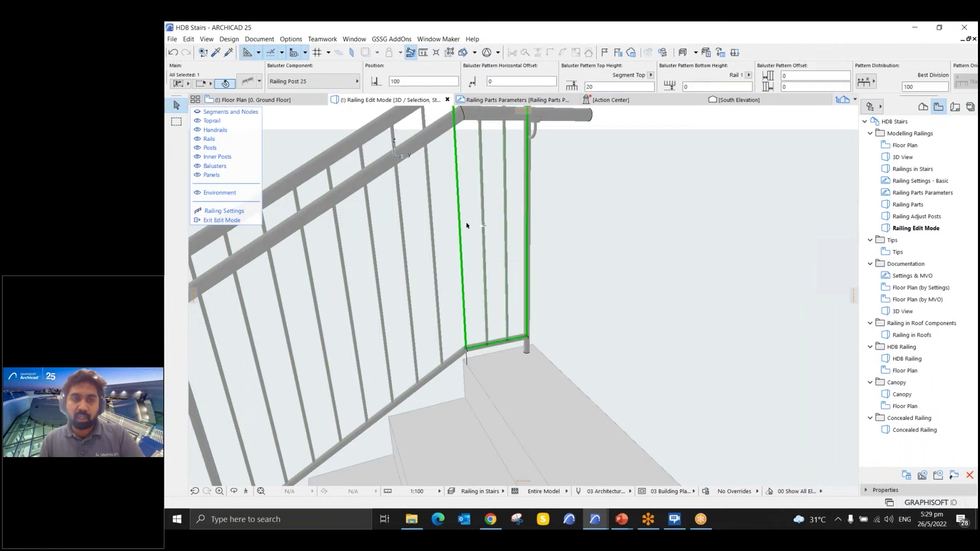
click(228, 112)
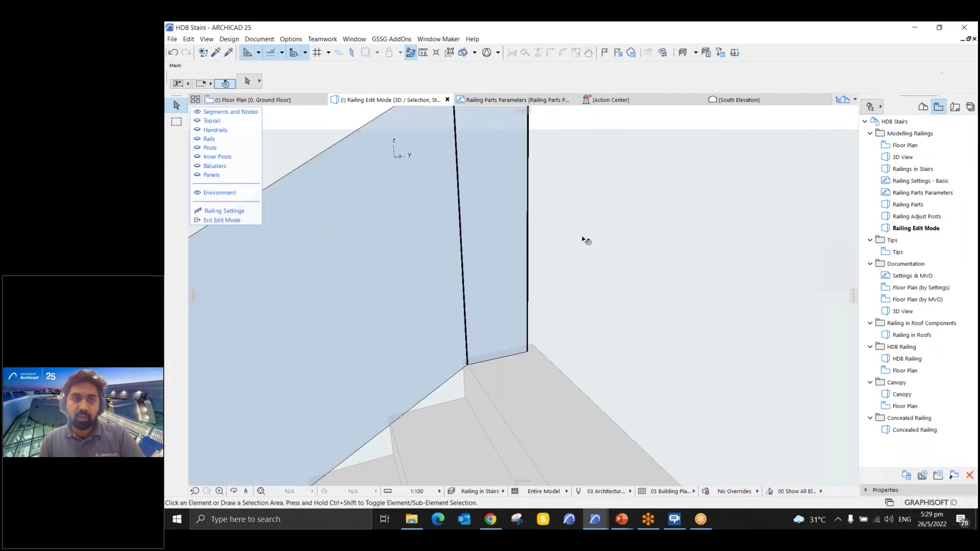
click(526, 227)
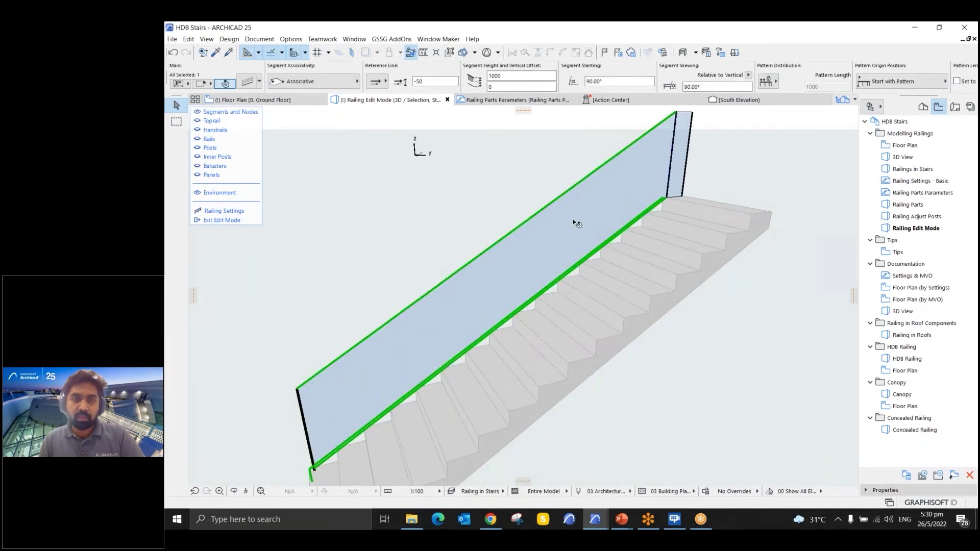
middle_drag(635, 180, 501, 265)
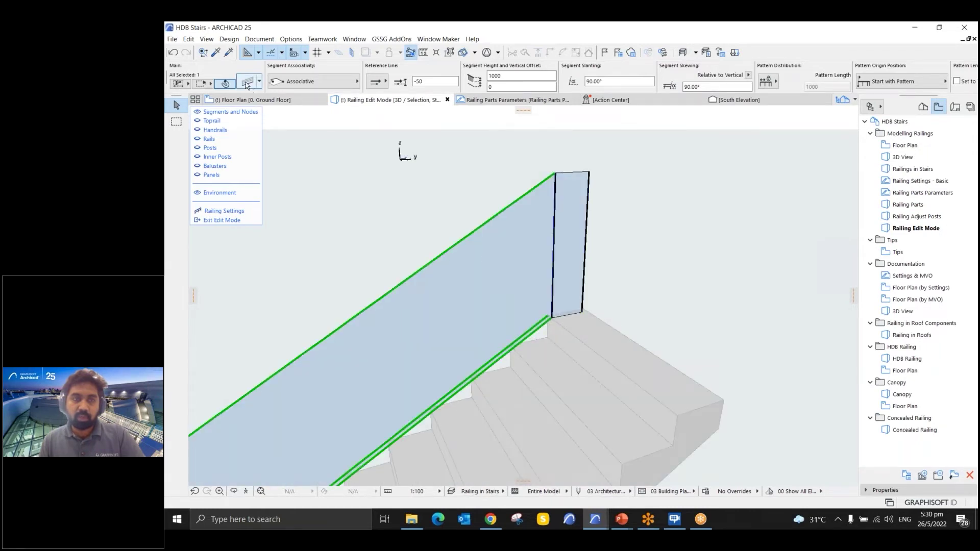
key(ctrl+t)
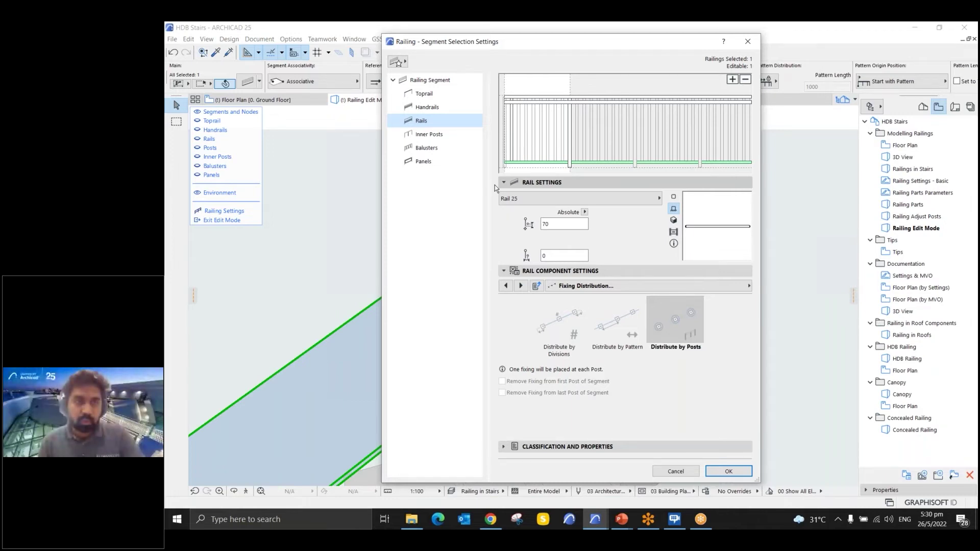
click(728, 471)
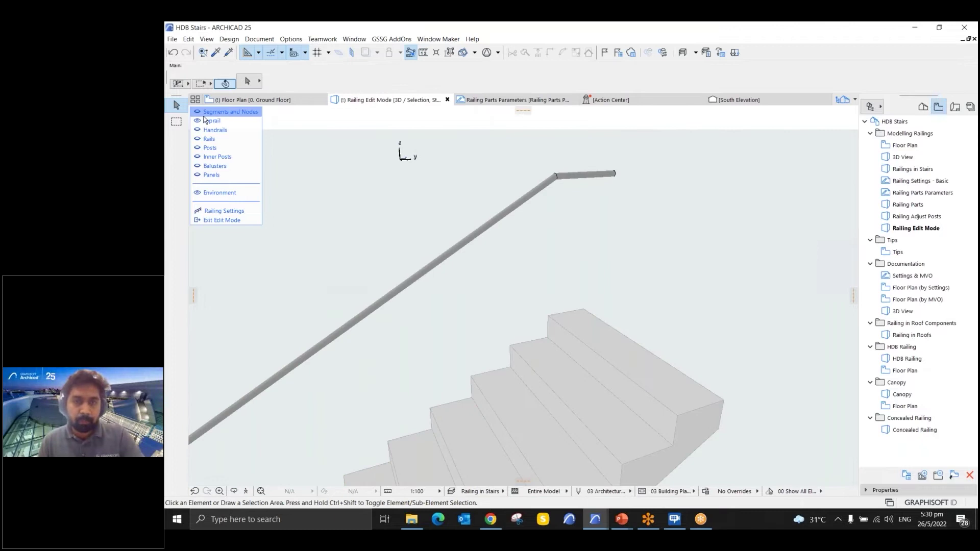
- Stretch the landing baluster panel's edge to a Baluster Pattern Offset of -75
click(208, 176)
scroll(568, 302, up, 3)
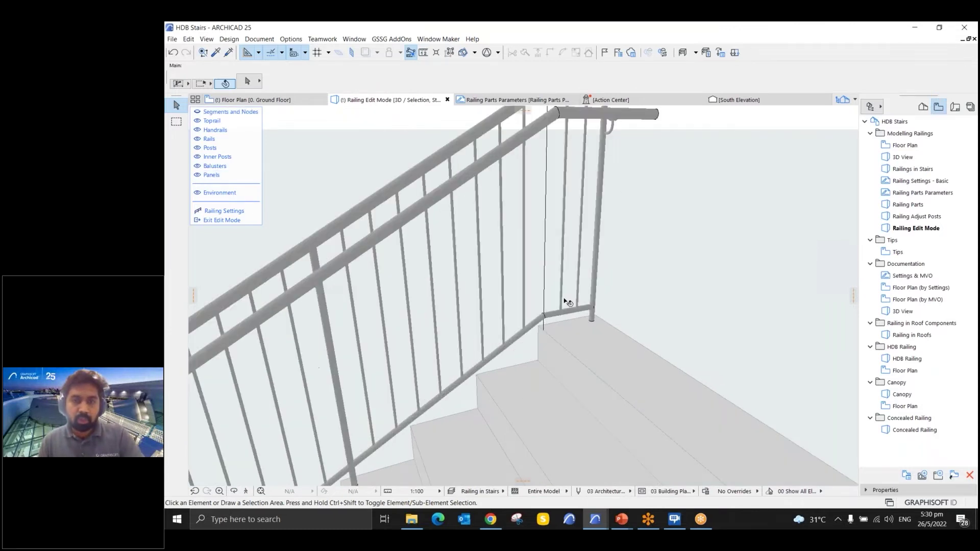
scroll(567, 302, up, 3)
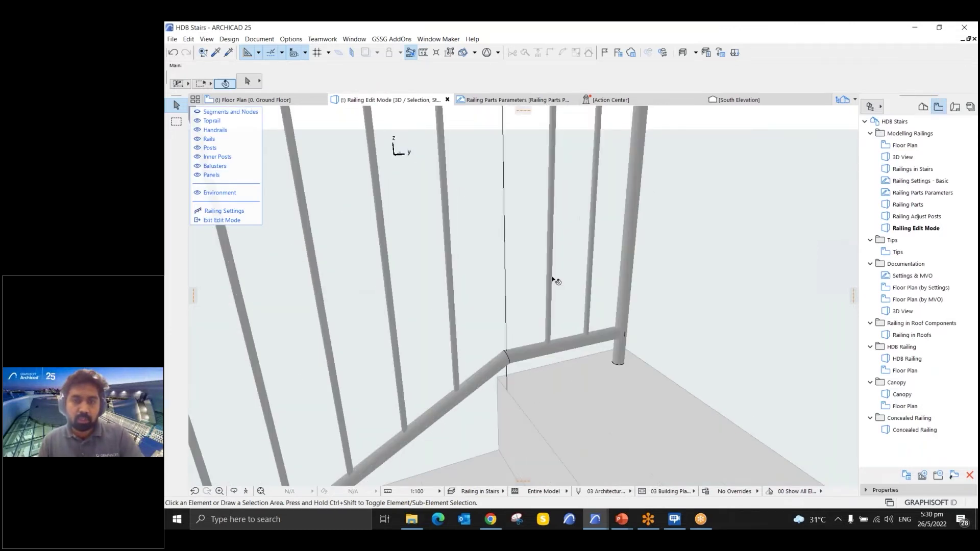
click(552, 279)
middle_drag(553, 279, 485, 183)
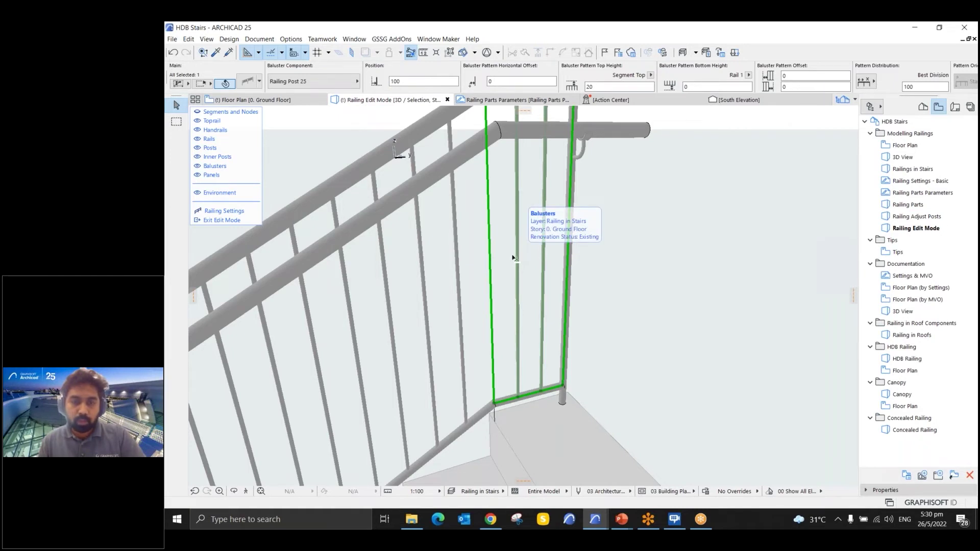
click(493, 364)
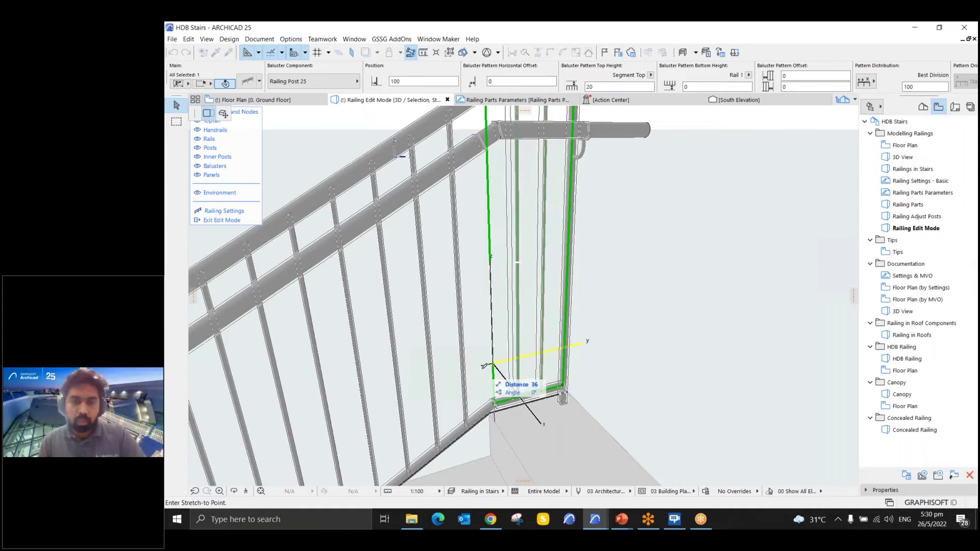
click(476, 372)
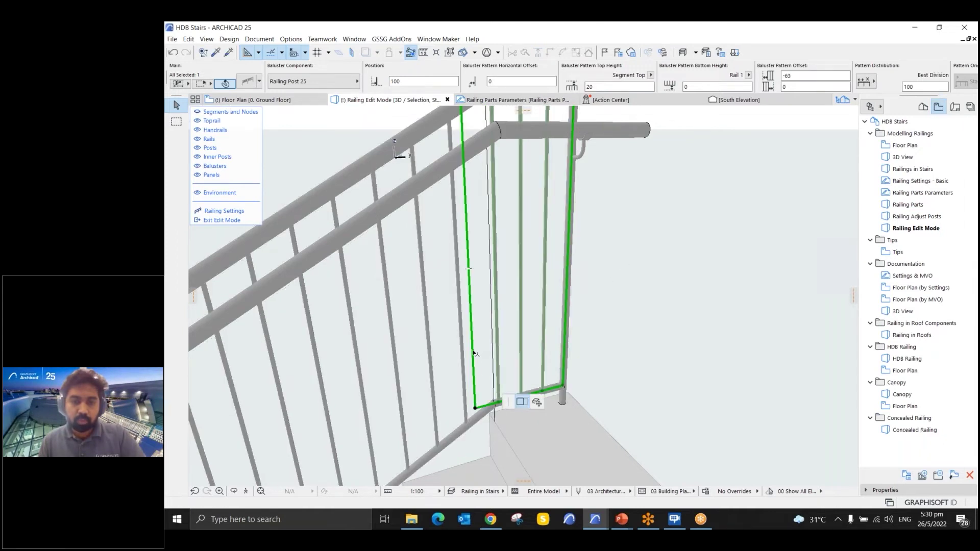
click(474, 351)
scroll(474, 353, up, 5)
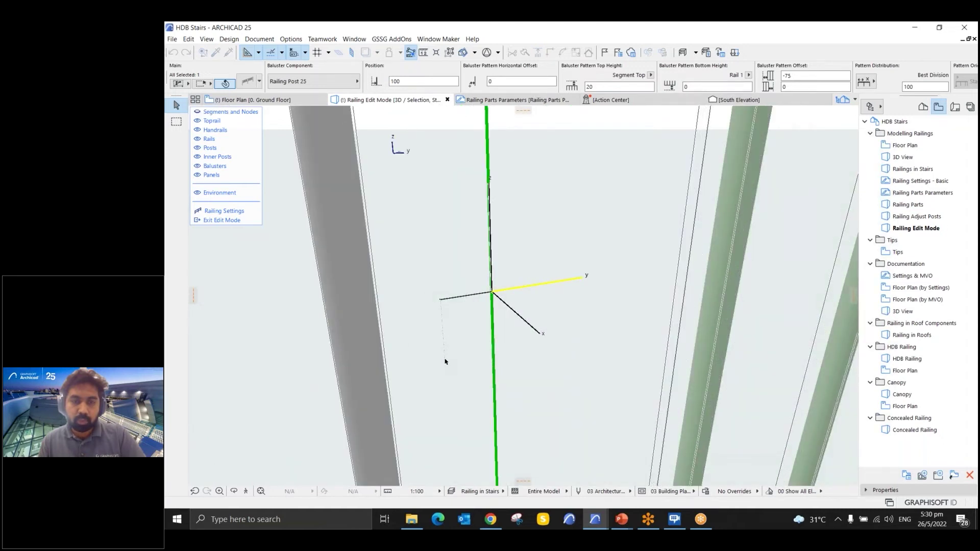
click(449, 360)
scroll(465, 321, down, 5)
- Exit railing edit mode, view the stair from a lower side angle, and open the Tips view
click(243, 220)
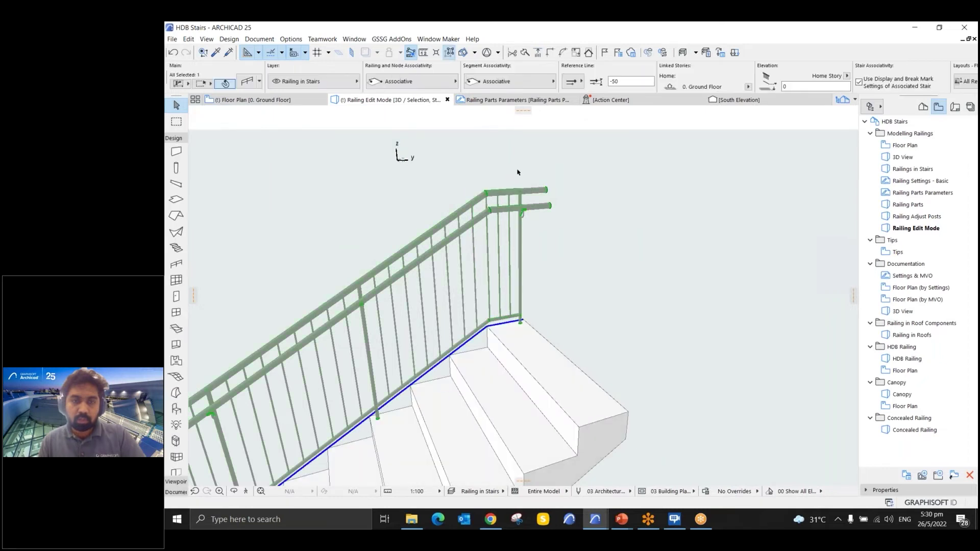
scroll(547, 174, up, 4)
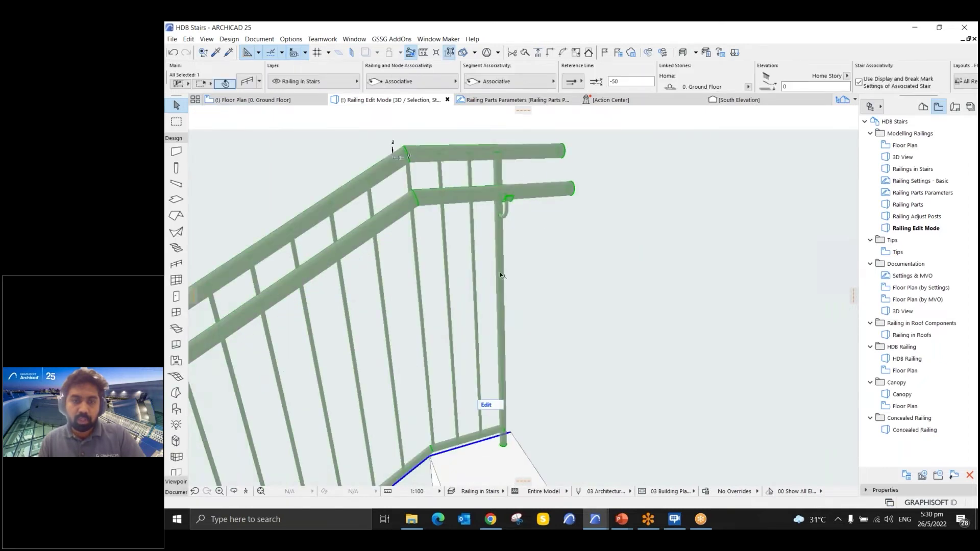
scroll(545, 225, up, 2)
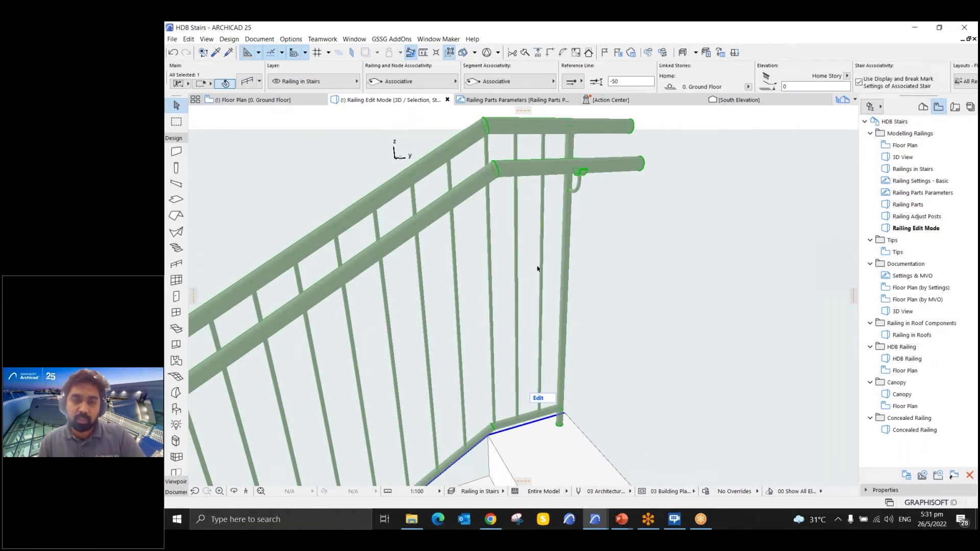
click(687, 230)
scroll(637, 245, down, 6)
shift+middle_drag(388, 337, 389, 269)
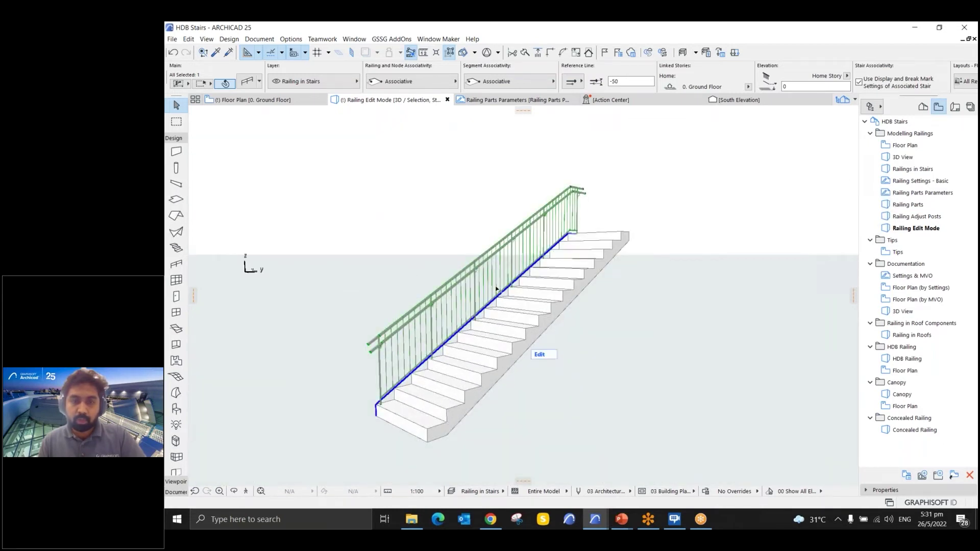
scroll(485, 285, up, 3)
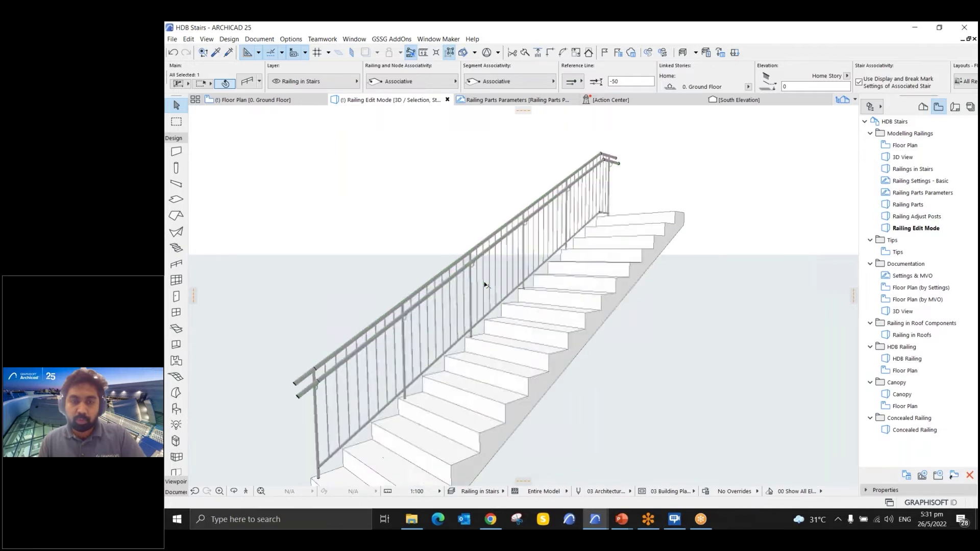
double_click(899, 252)
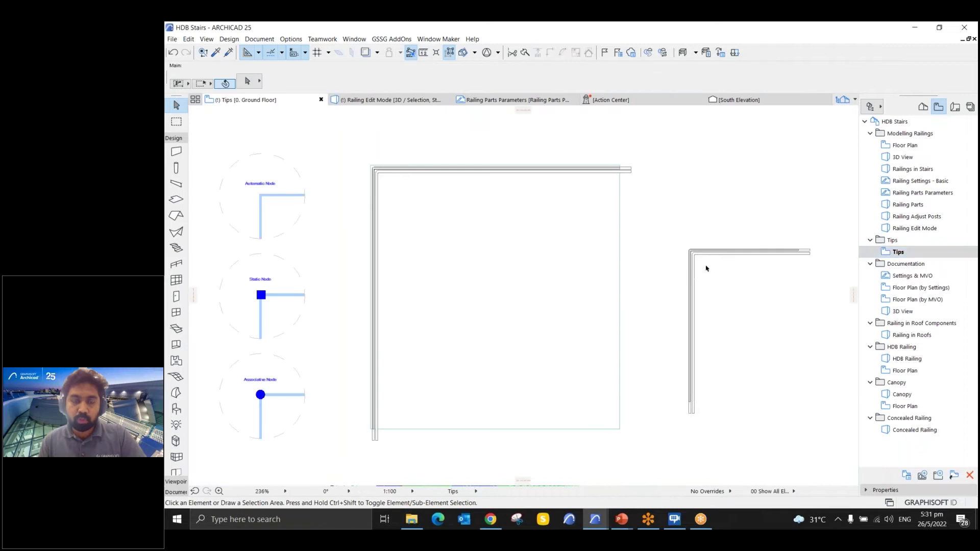
middle_drag(379, 320, 449, 302)
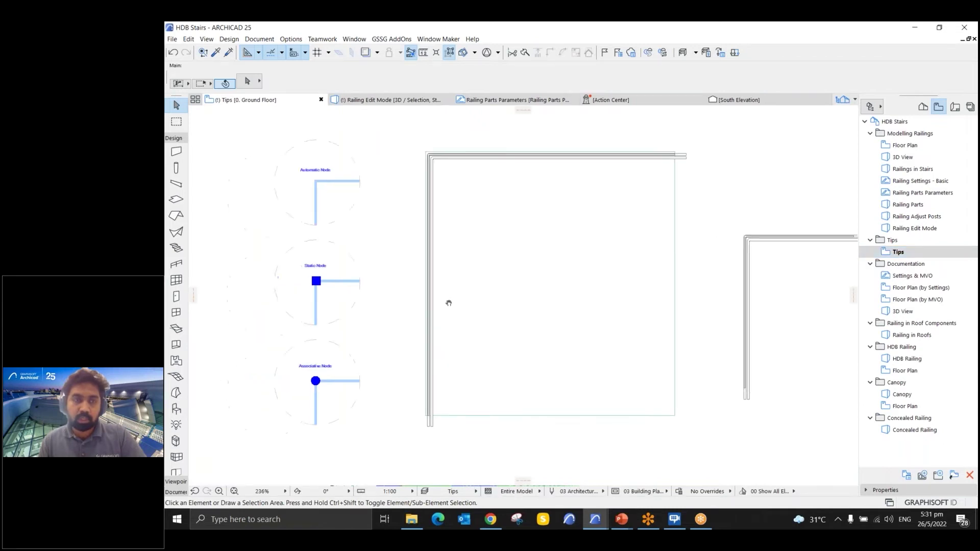
scroll(330, 388, up, 5)
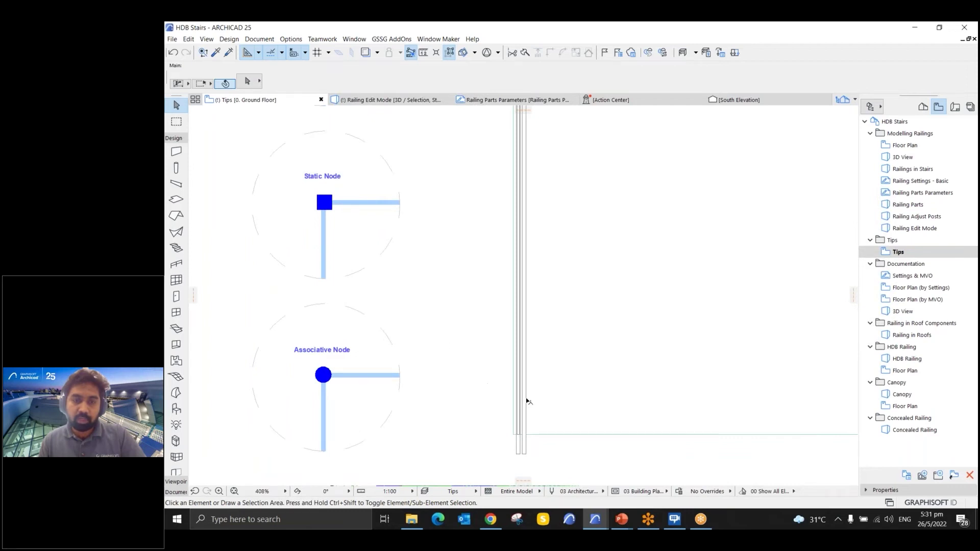
click(522, 395)
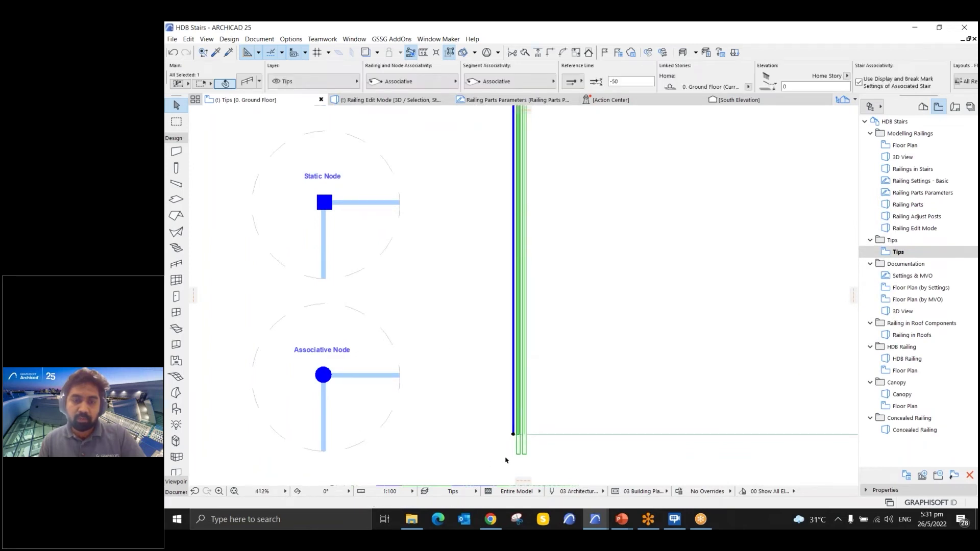
scroll(510, 444, up, 6)
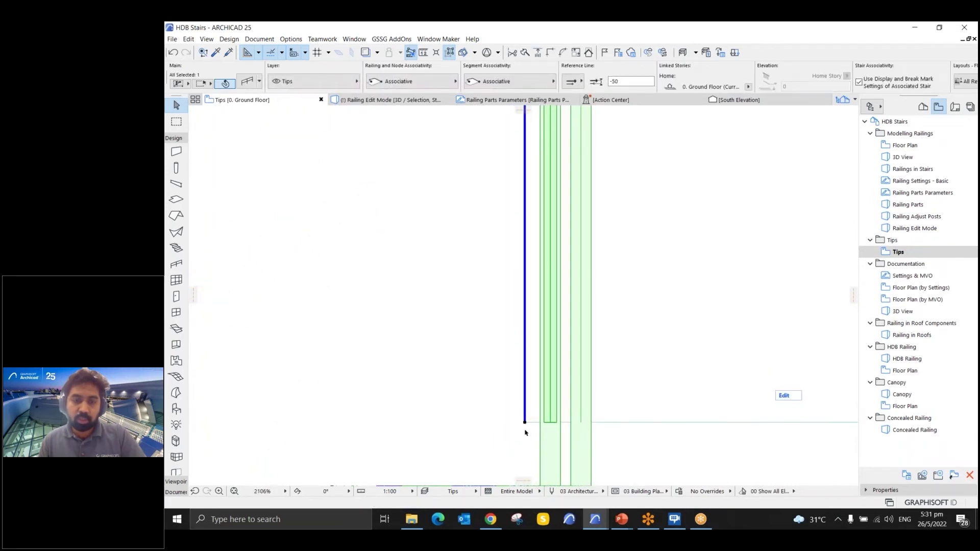
scroll(521, 408, down, 5)
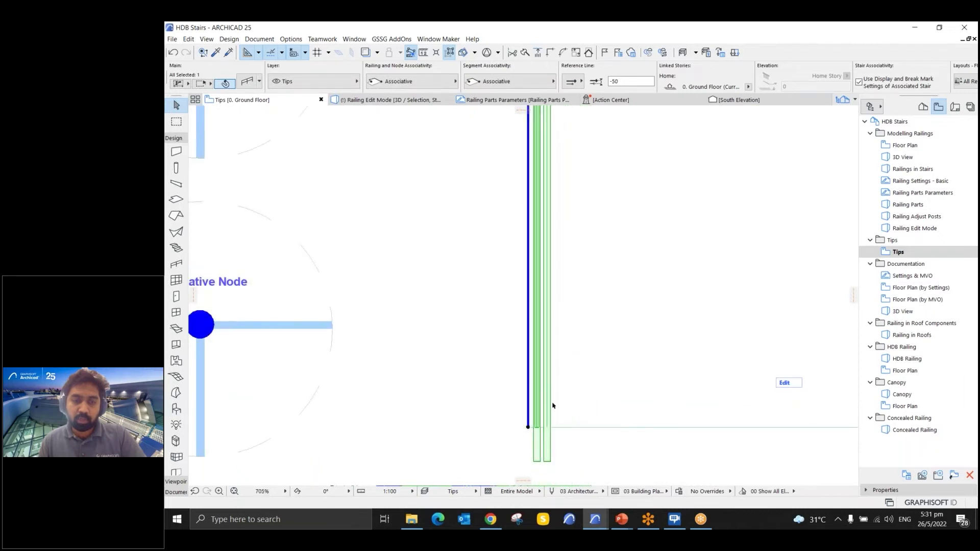
scroll(569, 423, down, 1)
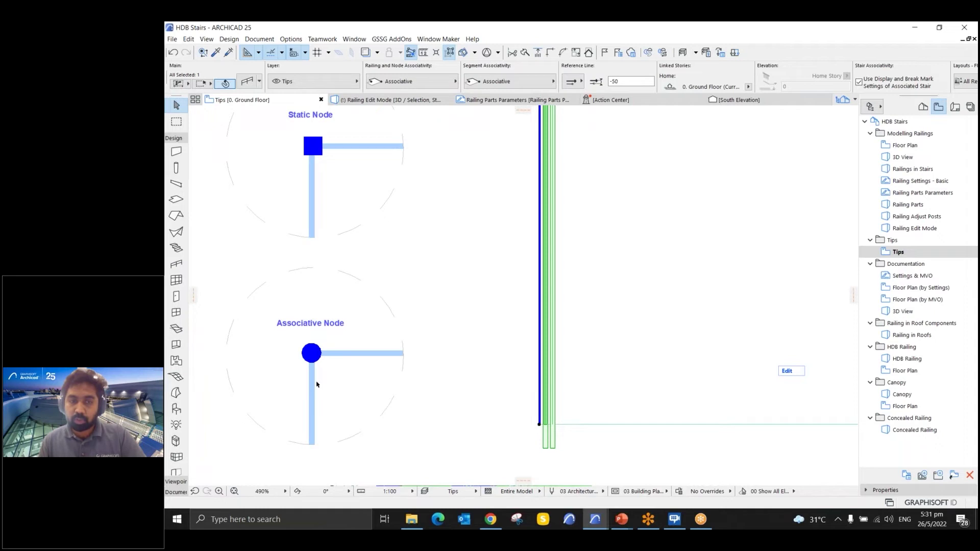
scroll(411, 402, down, 4)
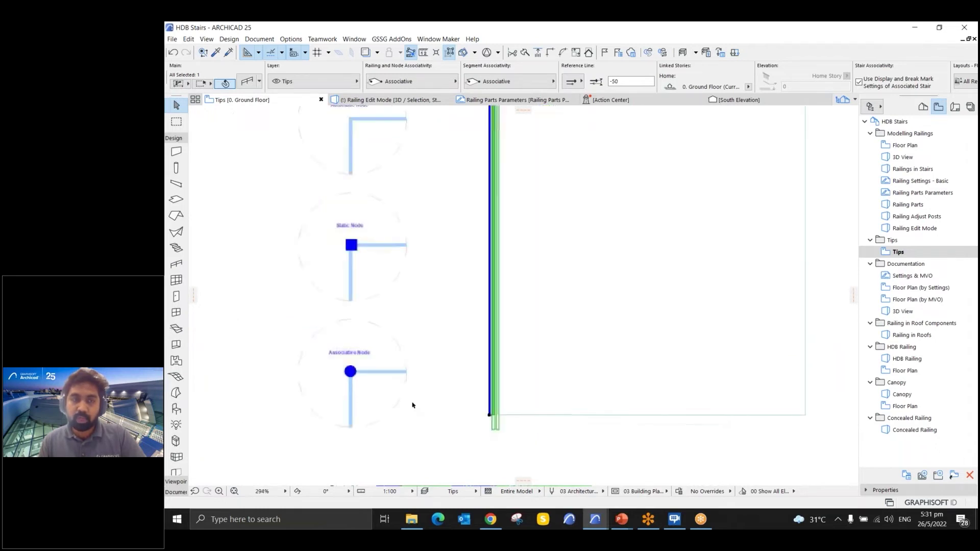
scroll(451, 203, up, 2)
scroll(466, 217, up, 4)
scroll(467, 219, up, 4)
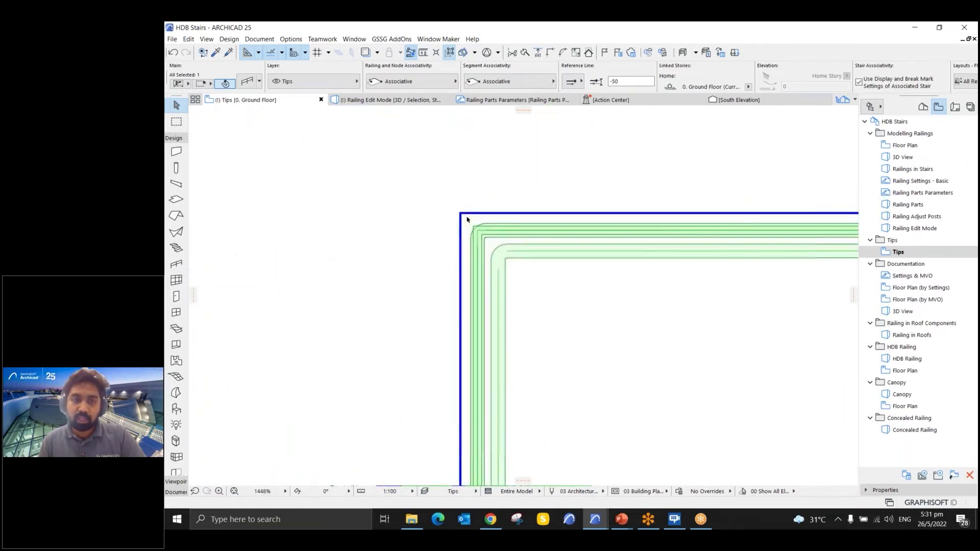
scroll(448, 198, down, 4)
scroll(448, 205, down, 6)
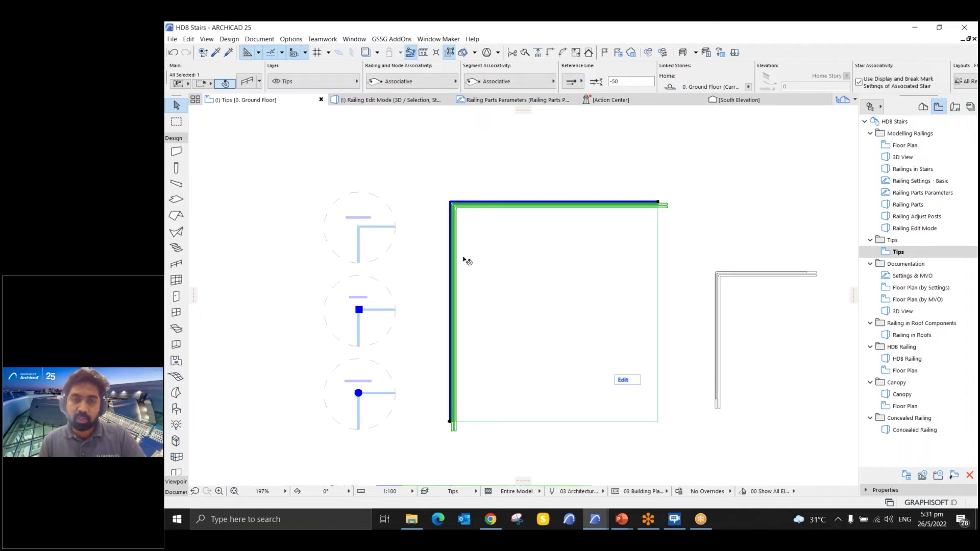
scroll(478, 216, up, 4)
scroll(478, 216, up, 2)
scroll(473, 181, down, 4)
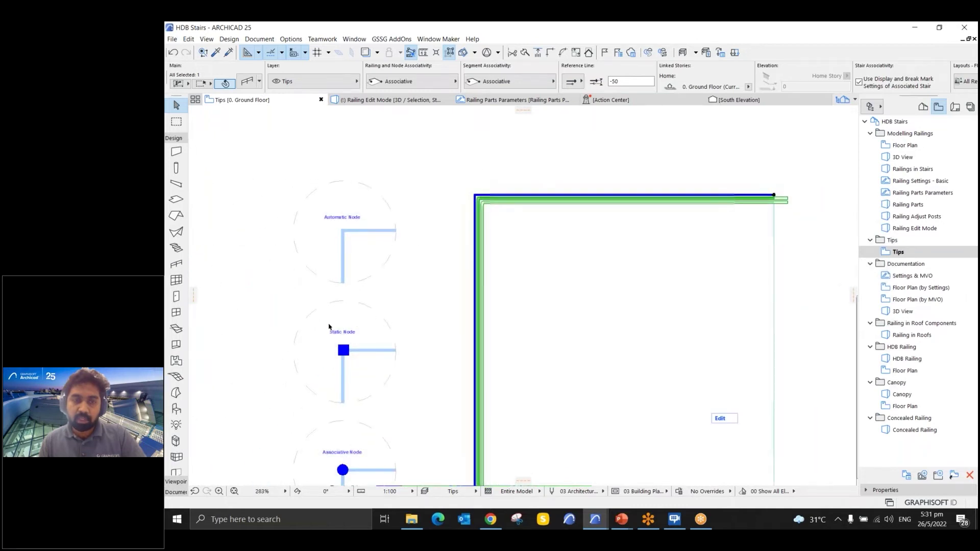
scroll(332, 332, up, 3)
scroll(323, 287, down, 4)
scroll(322, 287, down, 4)
scroll(587, 255, up, 3)
click(592, 248)
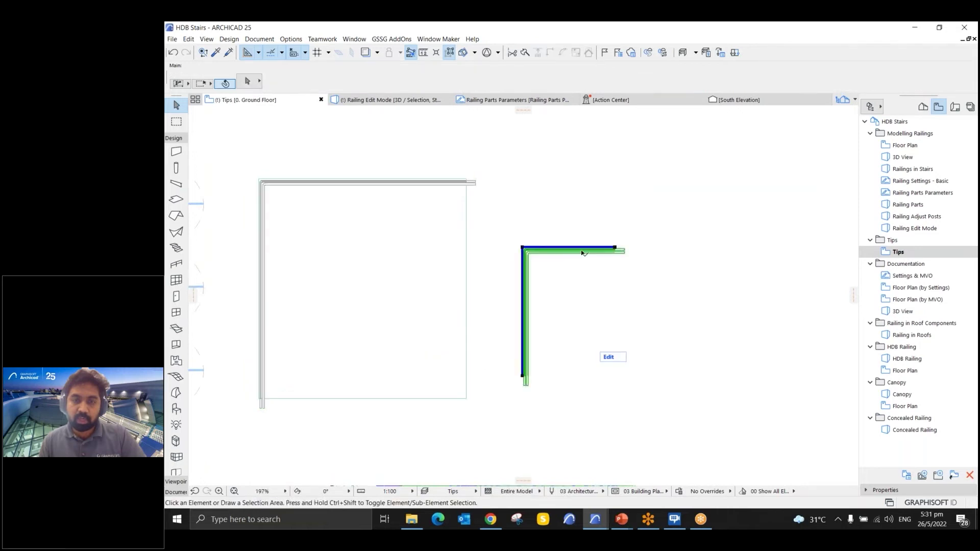
scroll(539, 260, up, 4)
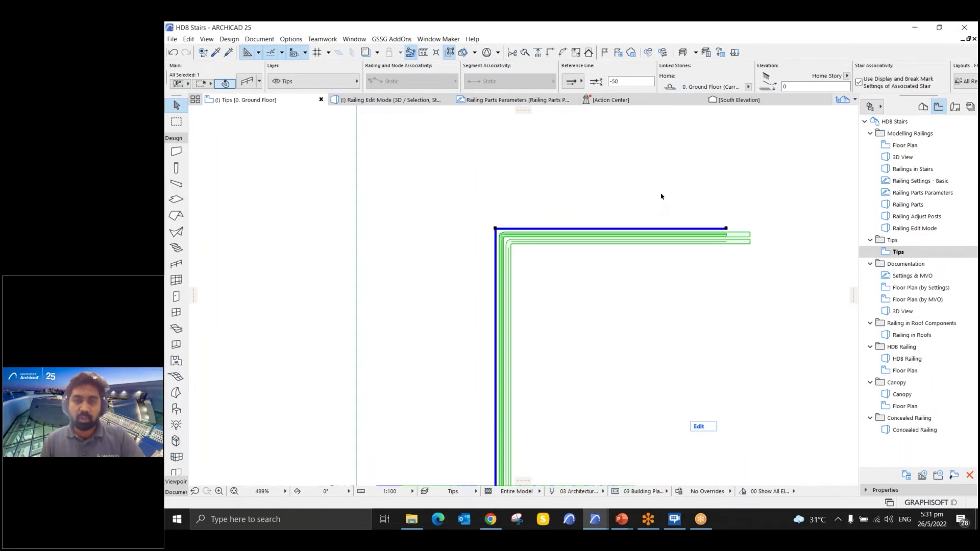
scroll(661, 196, down, 3)
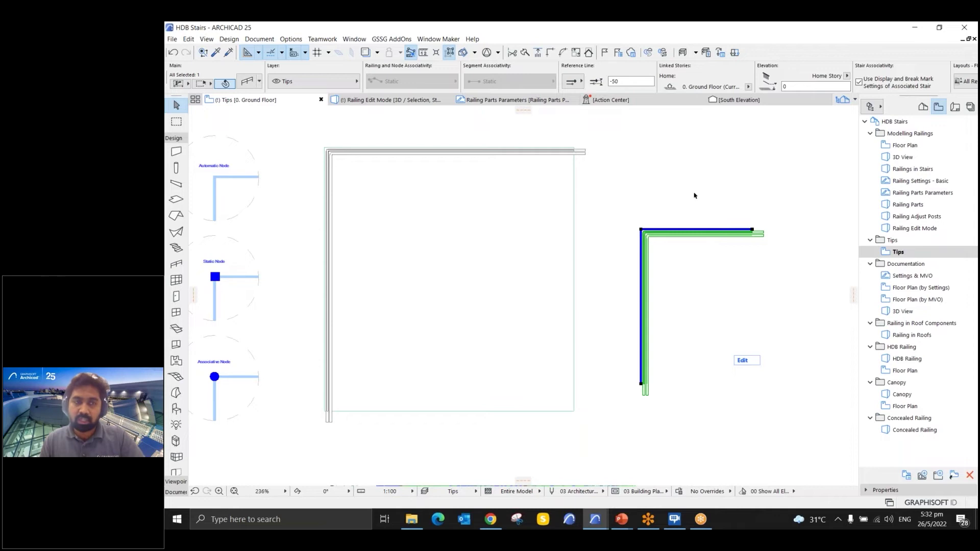
key(Escape)
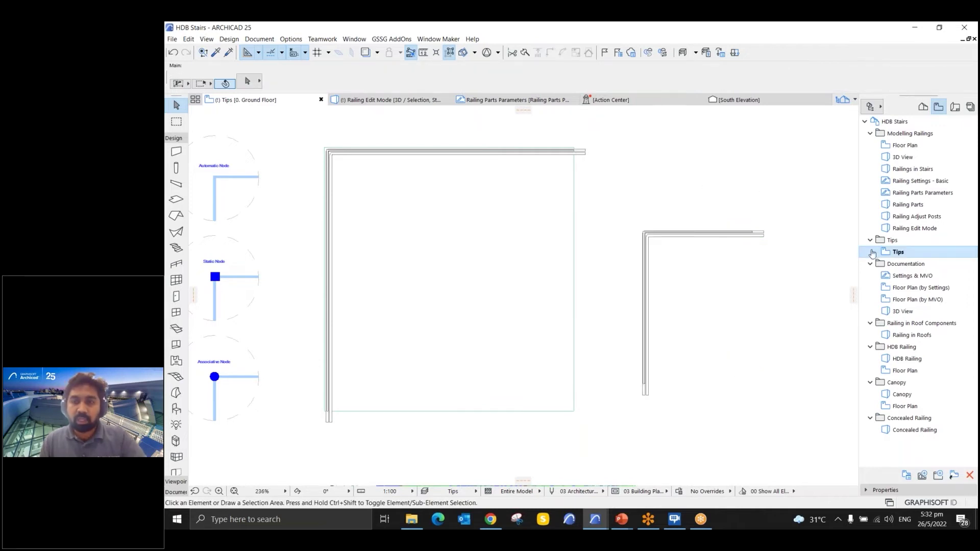
- Open the Settings & MVO view from the Navigator and zoom in
click(906, 278)
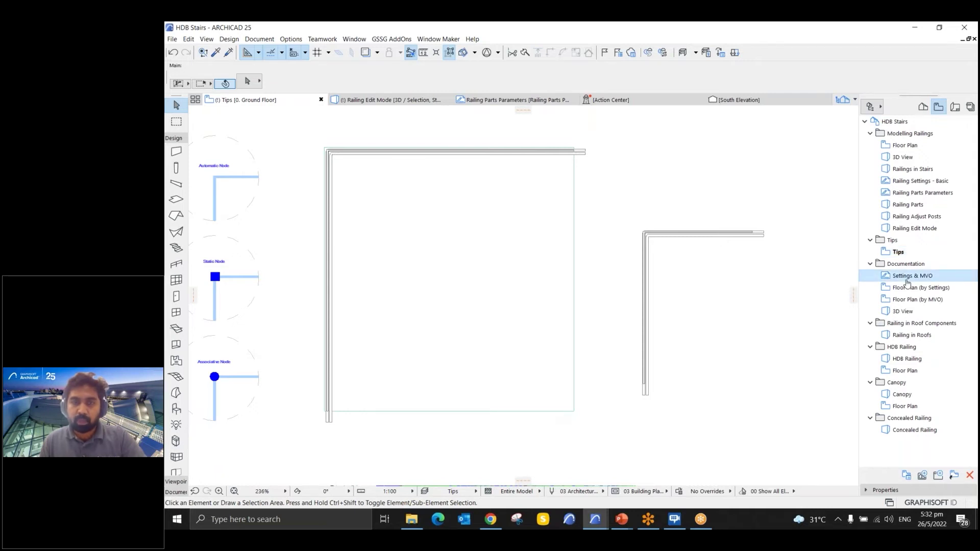
double_click(906, 278)
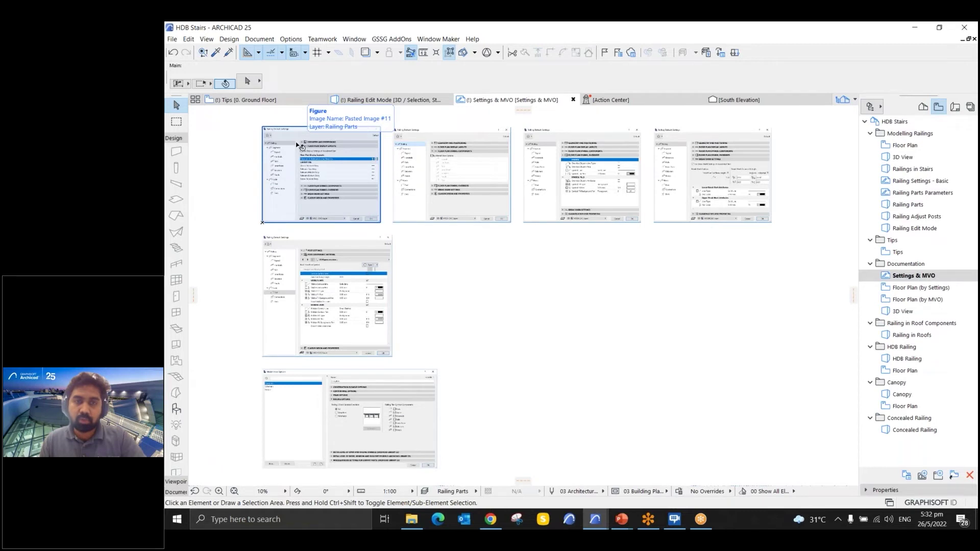
scroll(289, 159, up, 3)
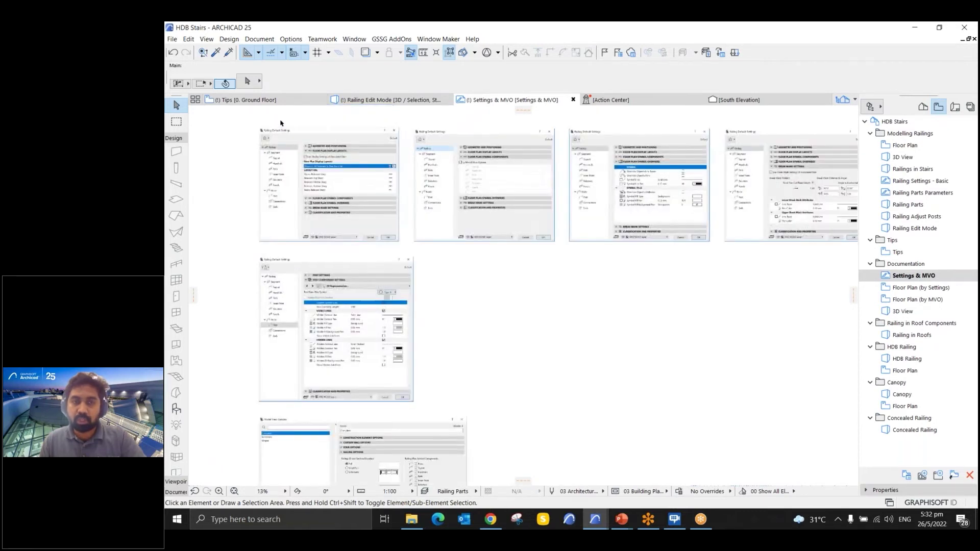
scroll(288, 161, up, 2)
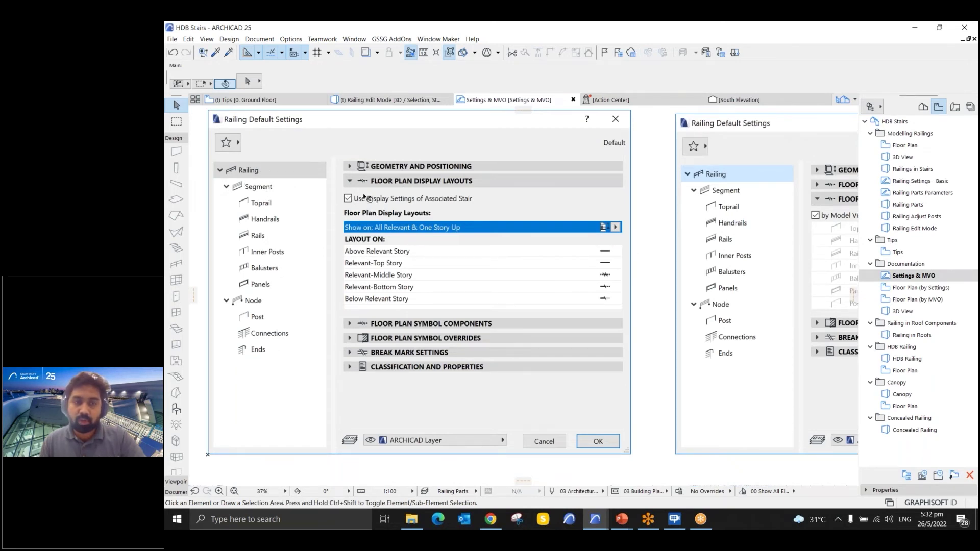
- Pan and zoom through the Railing Default Settings dialog screenshots
middle_drag(621, 195, 240, 205)
middle_drag(642, 209, 637, 209)
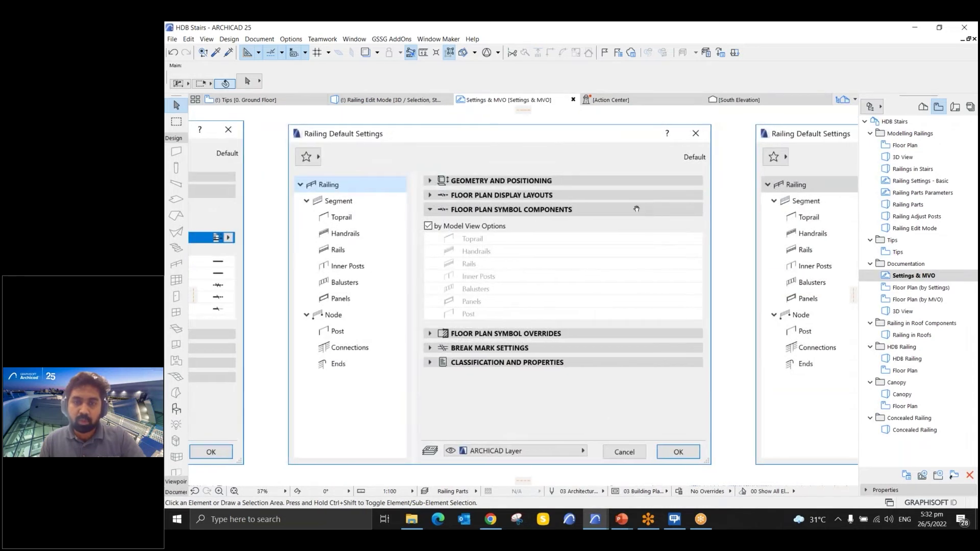
scroll(636, 209, right, 10)
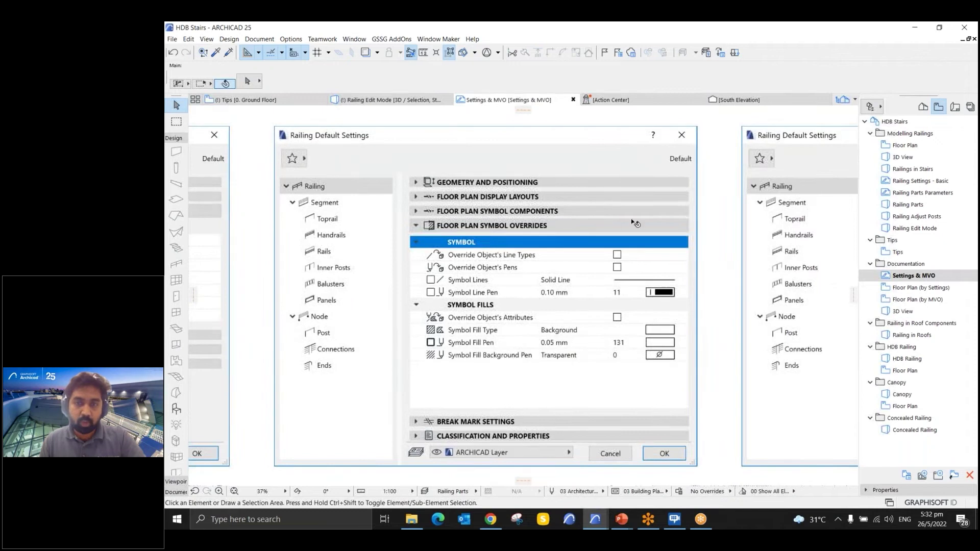
scroll(636, 223, right, 10)
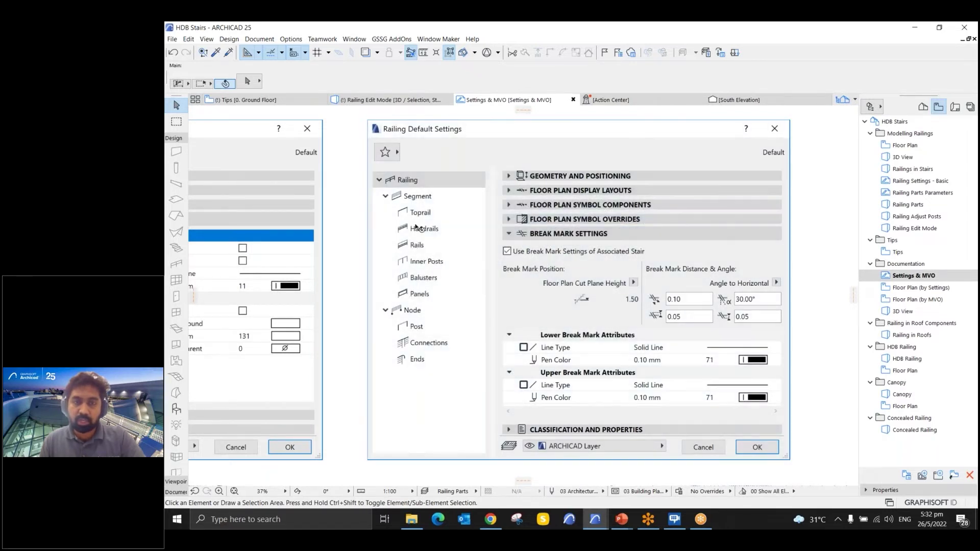
scroll(415, 226, down, 4)
middle_drag(214, 434, 540, 254)
scroll(416, 306, up, 1)
scroll(419, 309, up, 4)
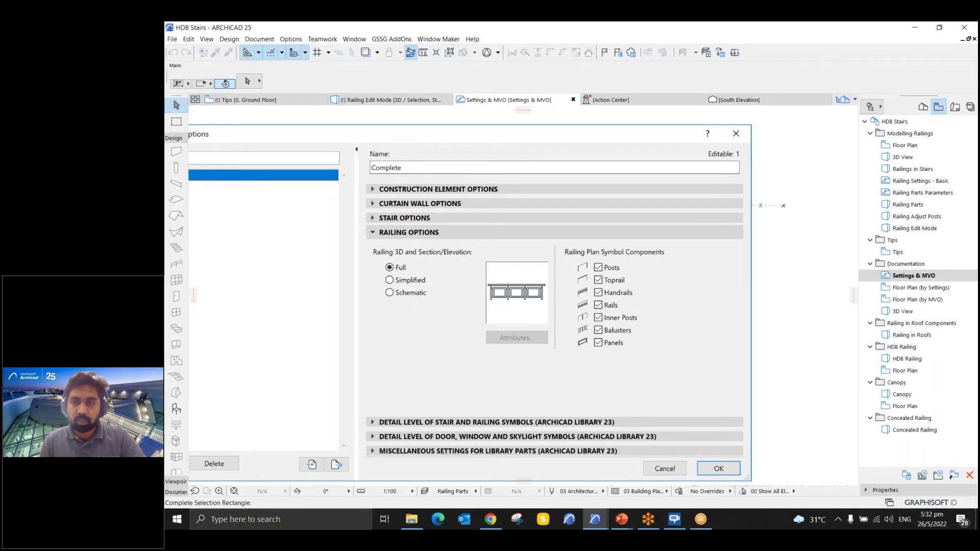
click(901, 288)
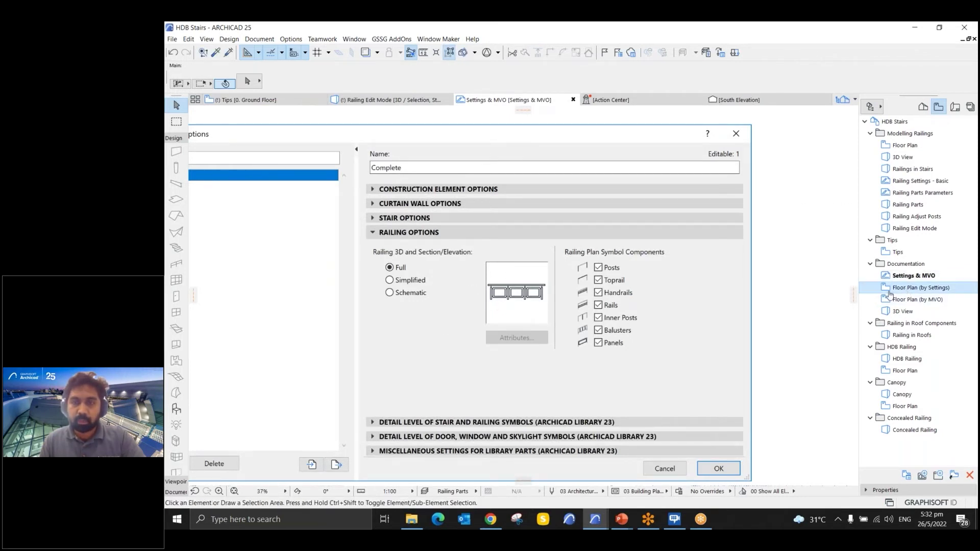
- In Floor Plan (by Settings), set all four railings' plan symbol components independently of model view options
double_click(899, 289)
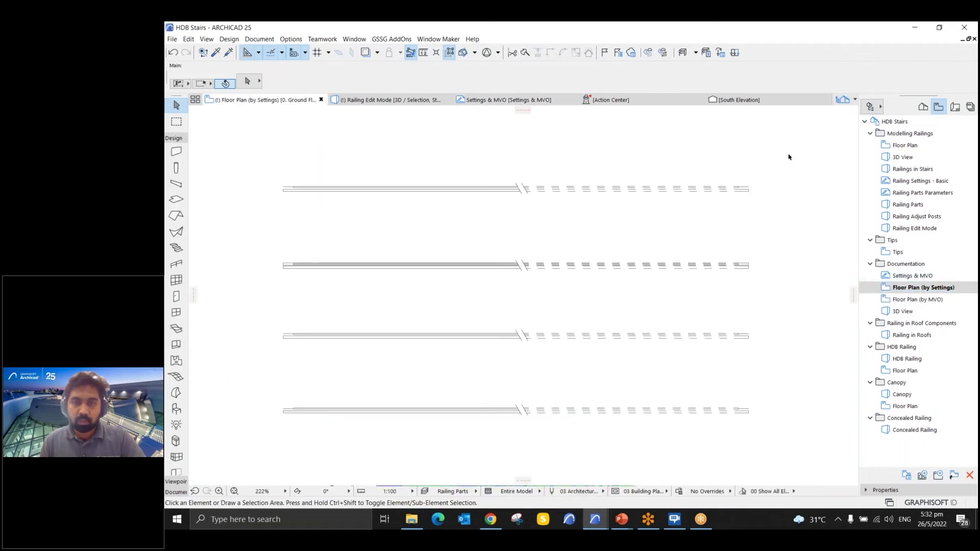
click(788, 155)
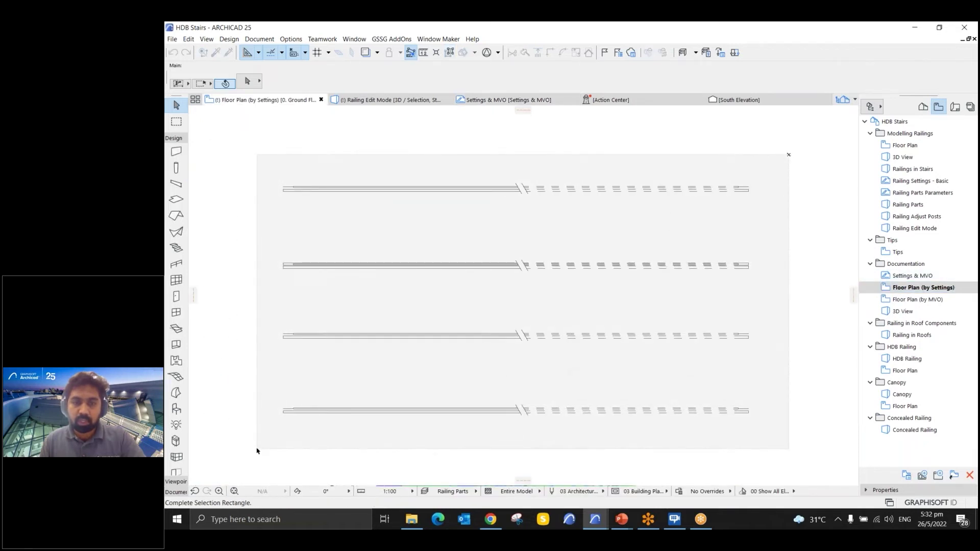
click(257, 451)
click(246, 85)
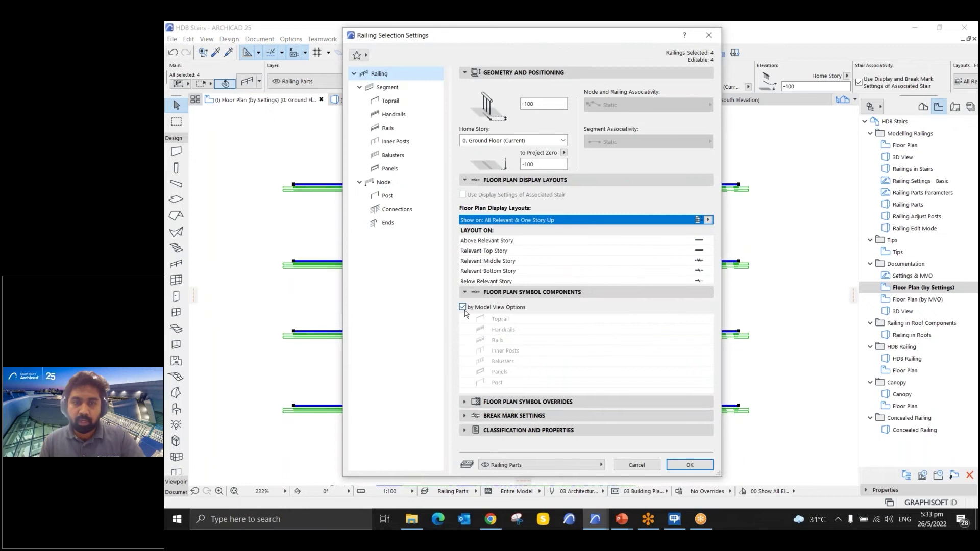
click(462, 307)
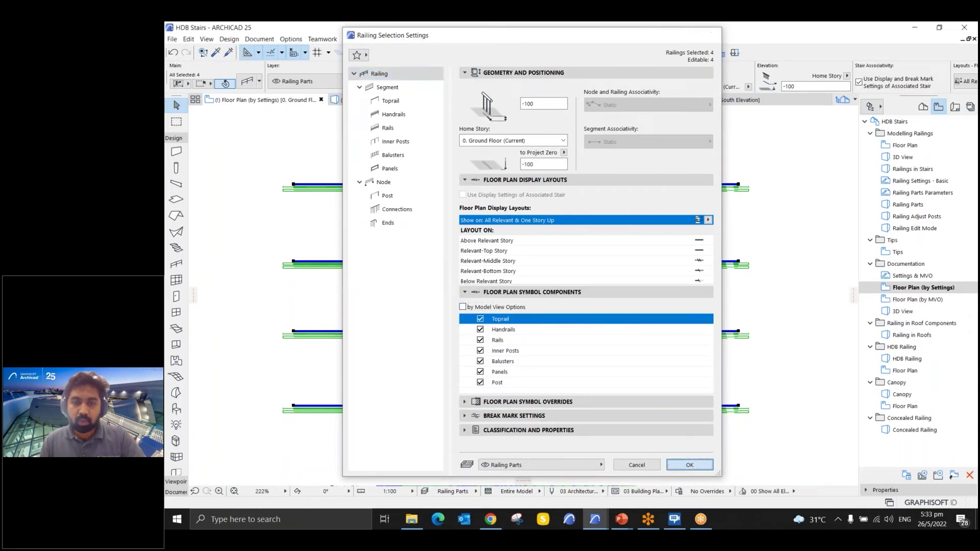
click(672, 465)
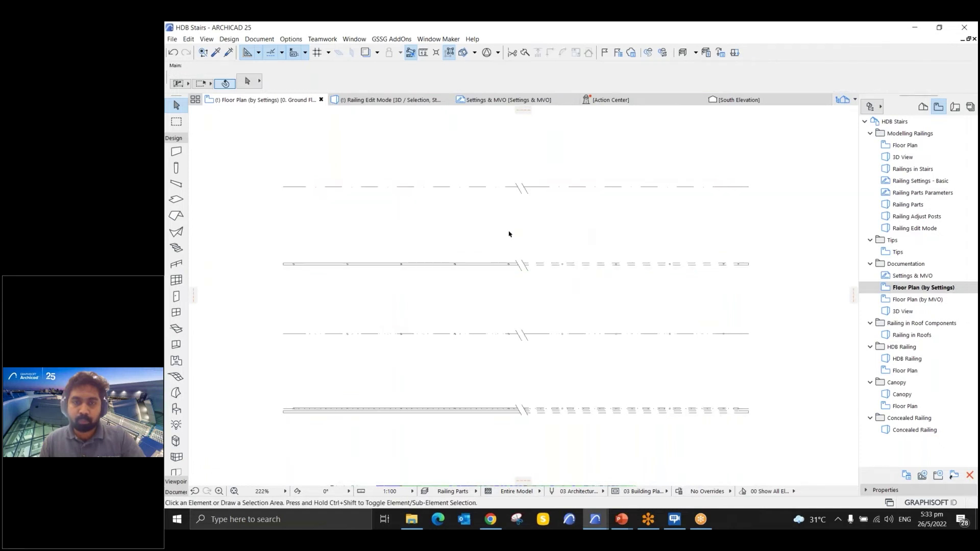
- Show the four railings in 3D, orbit around them, then return to the plan and deselect
click(468, 223)
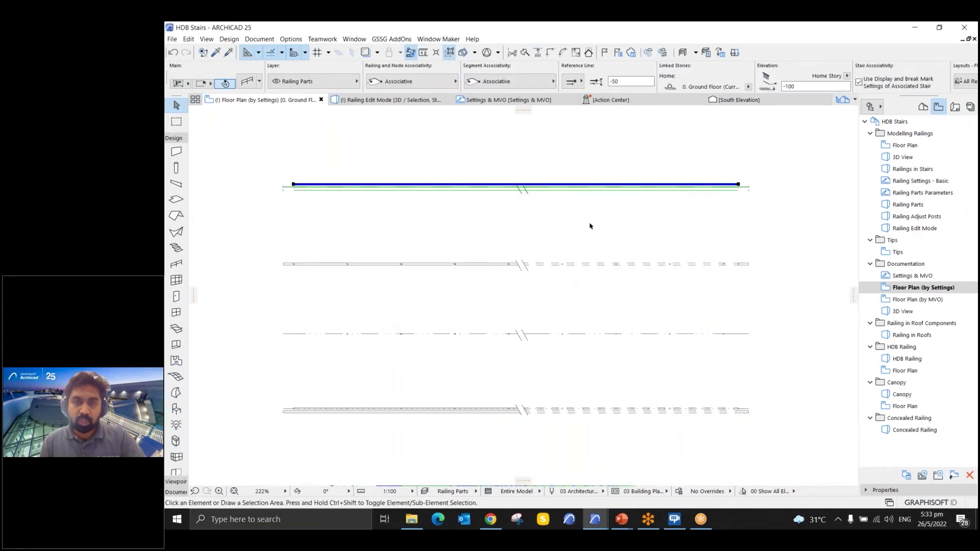
key(Escape)
scroll(721, 178, down, 1)
drag(789, 161, 337, 419)
click(337, 420)
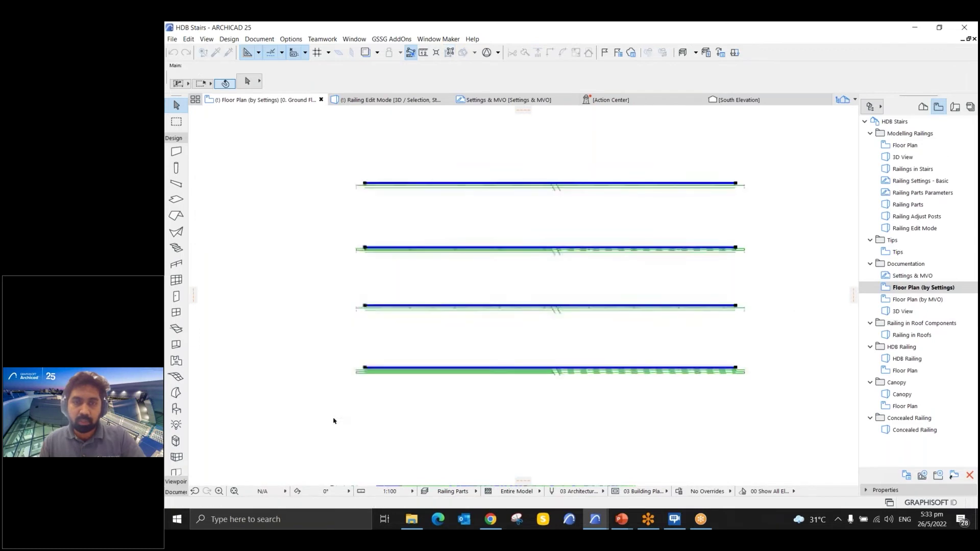
right_click(532, 220)
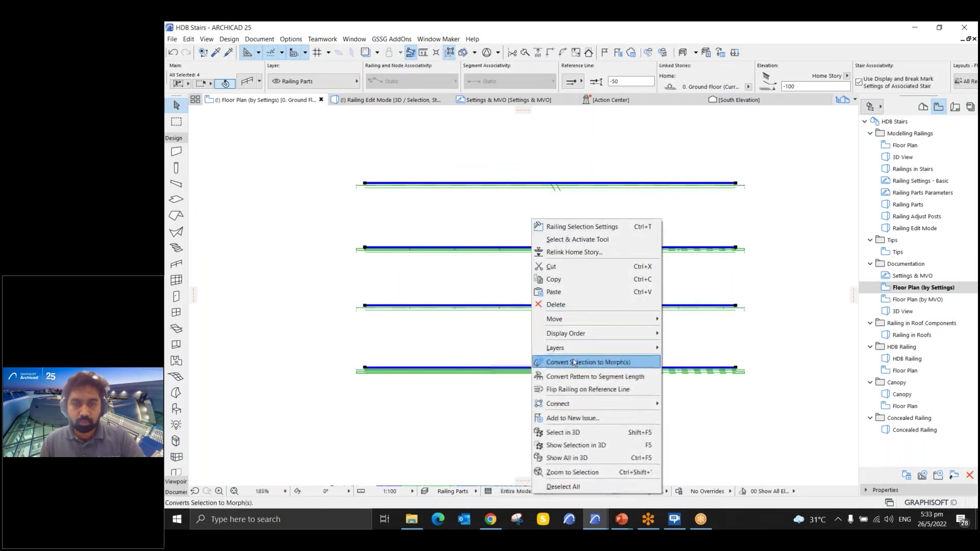
click(576, 451)
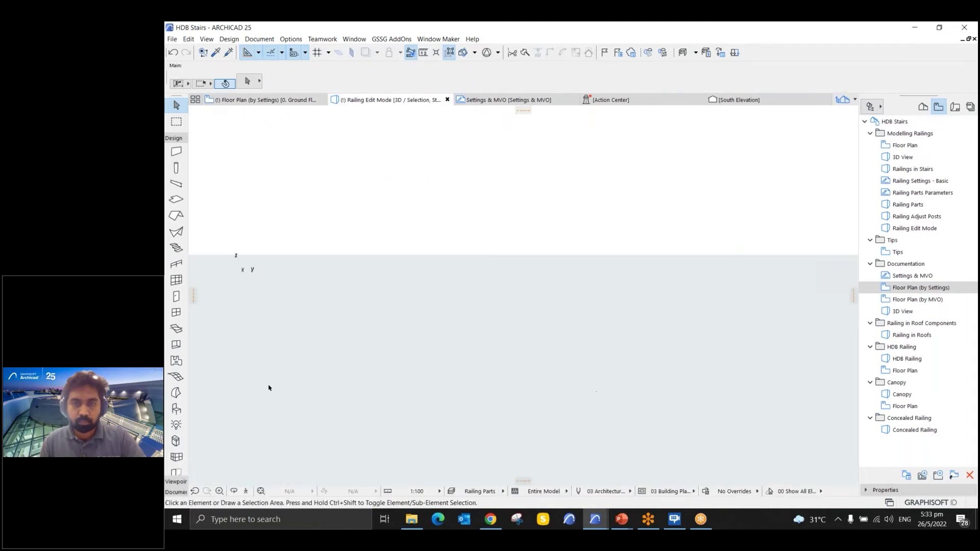
shift+middle_drag(624, 362, 446, 397)
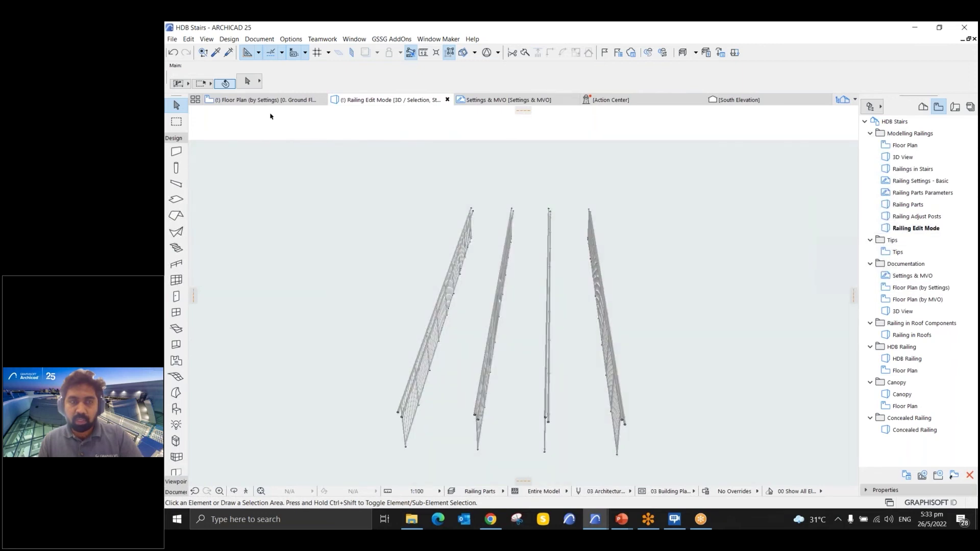
click(271, 101)
click(634, 157)
- Display the top railing's toprail as Axis Only in plan
click(561, 184)
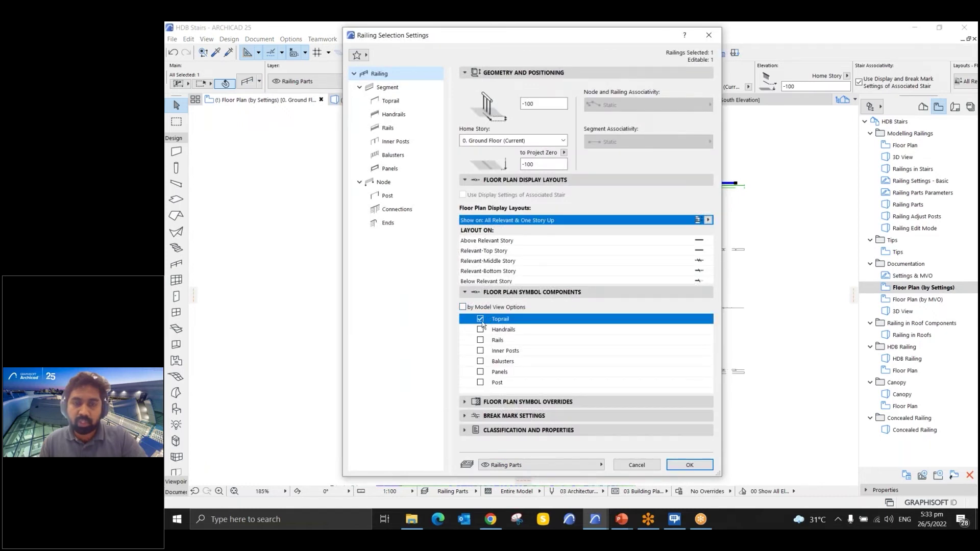
click(390, 101)
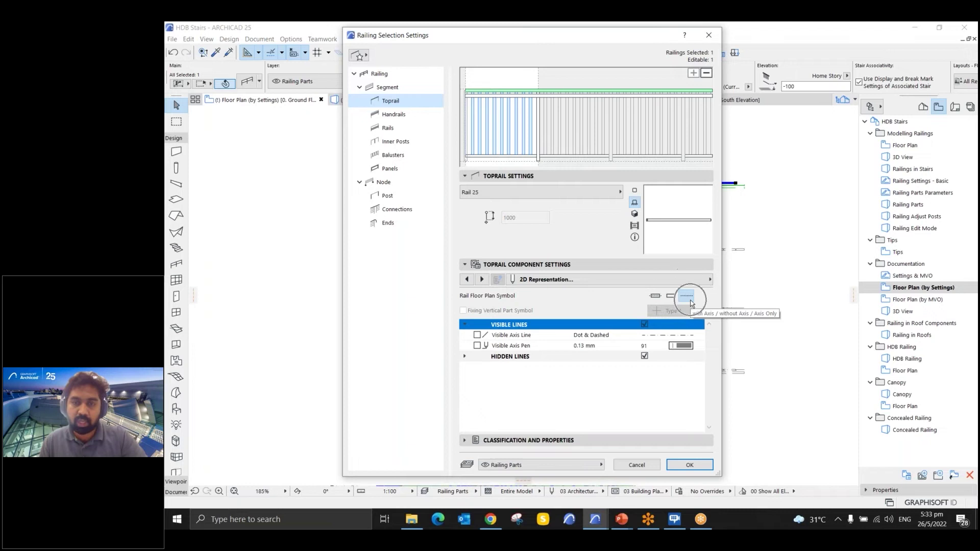
key(ctrl)
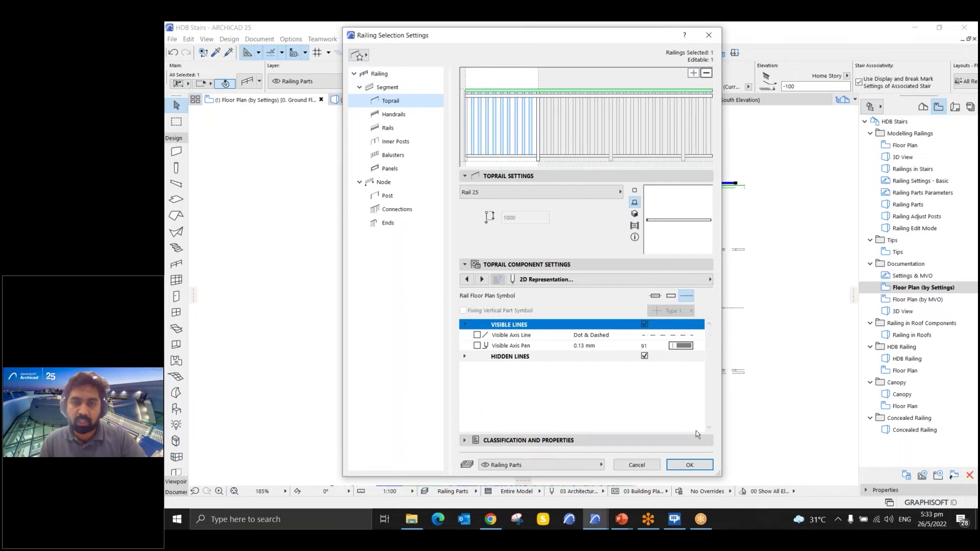
click(689, 465)
click(578, 214)
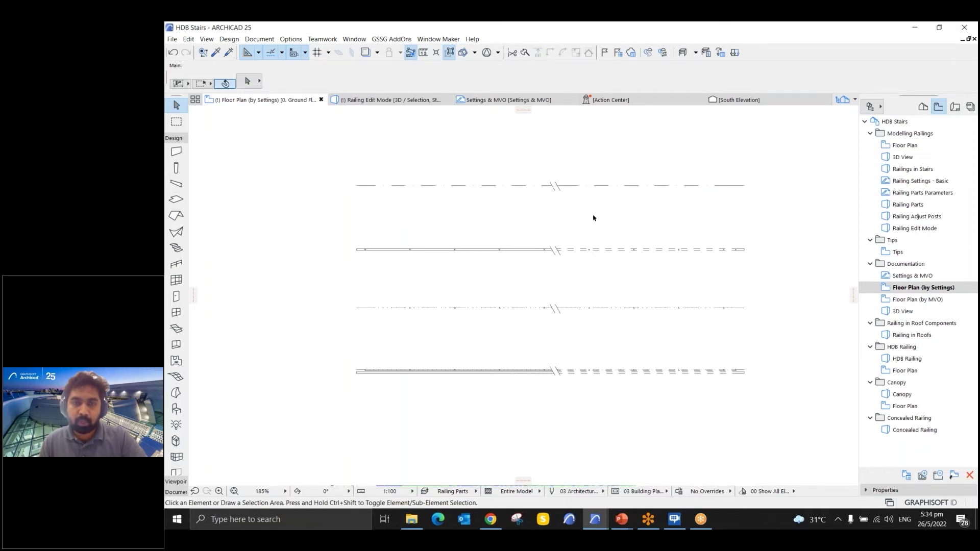
- Give the second railing a custom-height break mark at 1800 with a 1900 upper height
click(550, 249)
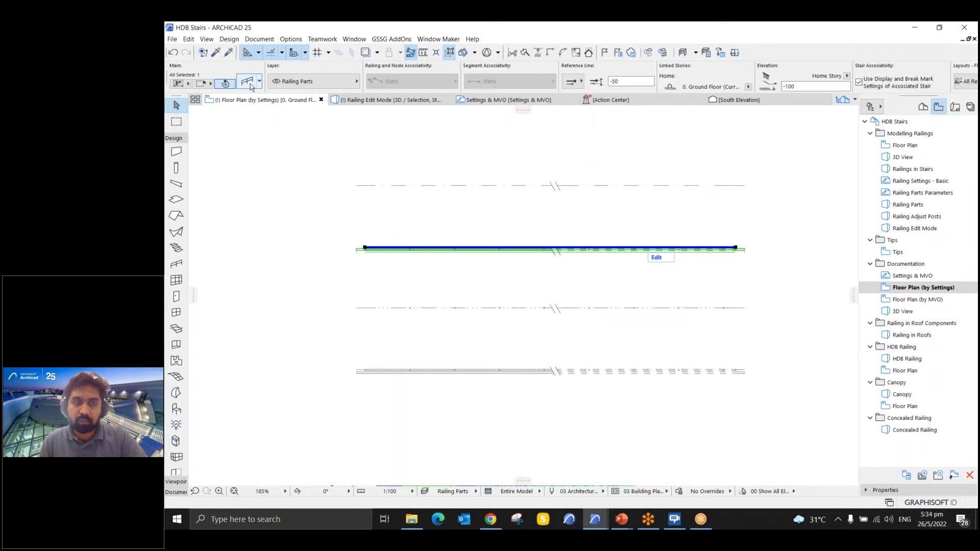
key(ctrl+t)
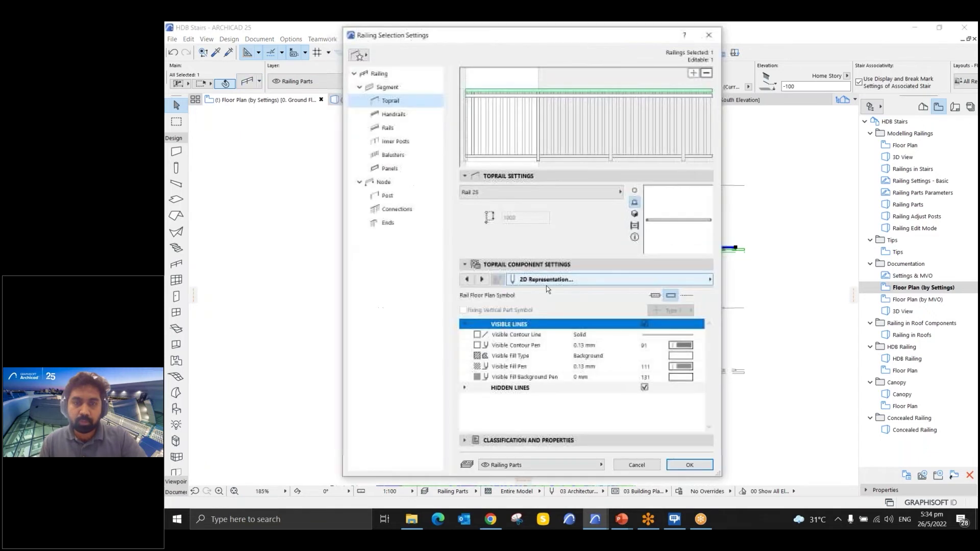
click(380, 74)
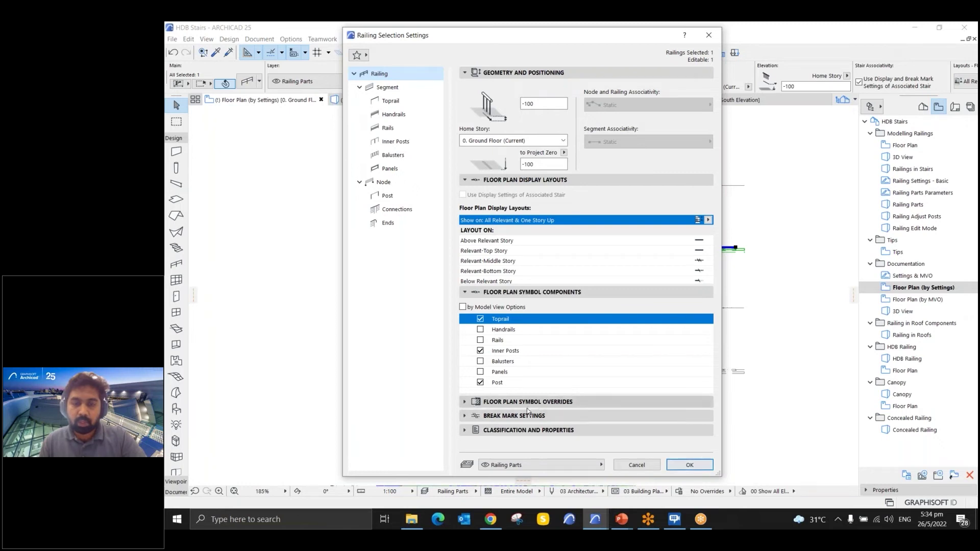
click(471, 420)
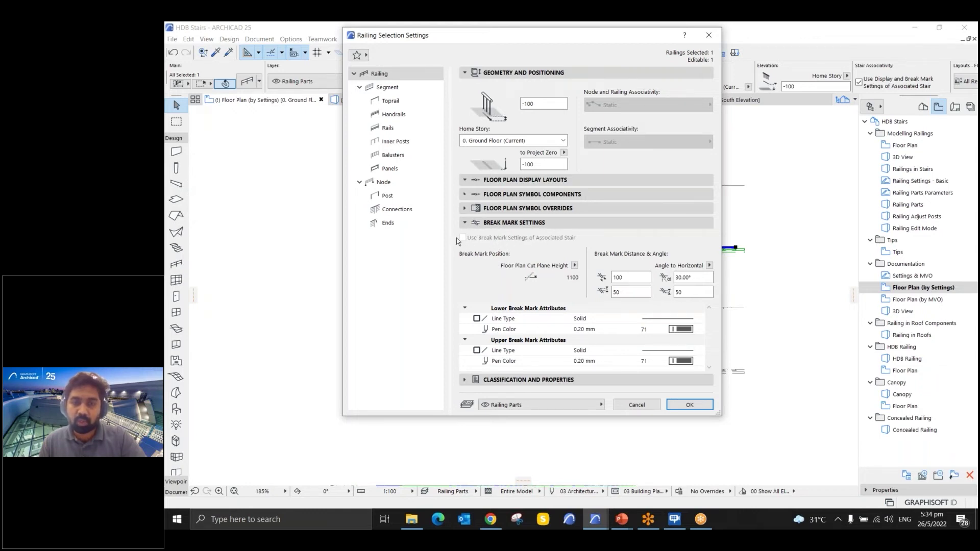
click(575, 265)
click(592, 278)
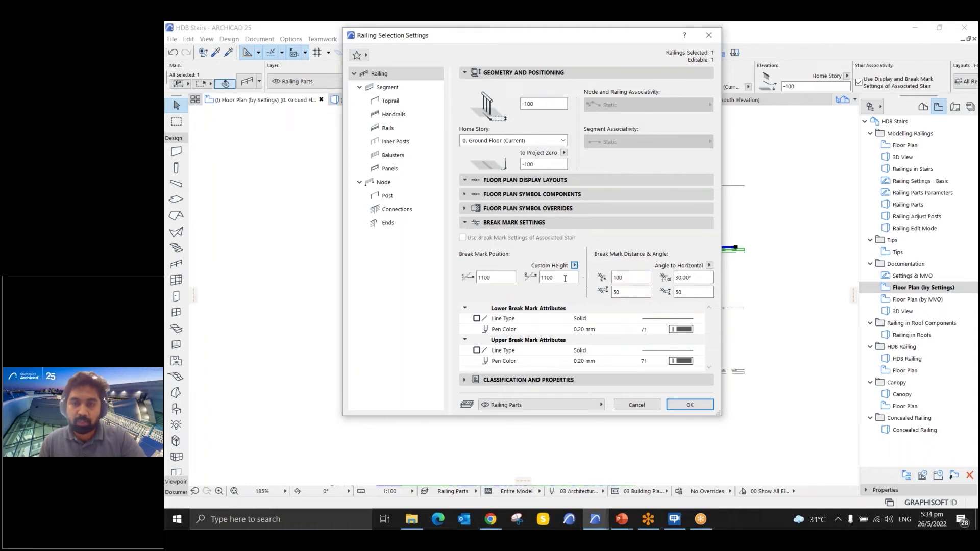
drag(491, 278, 461, 277)
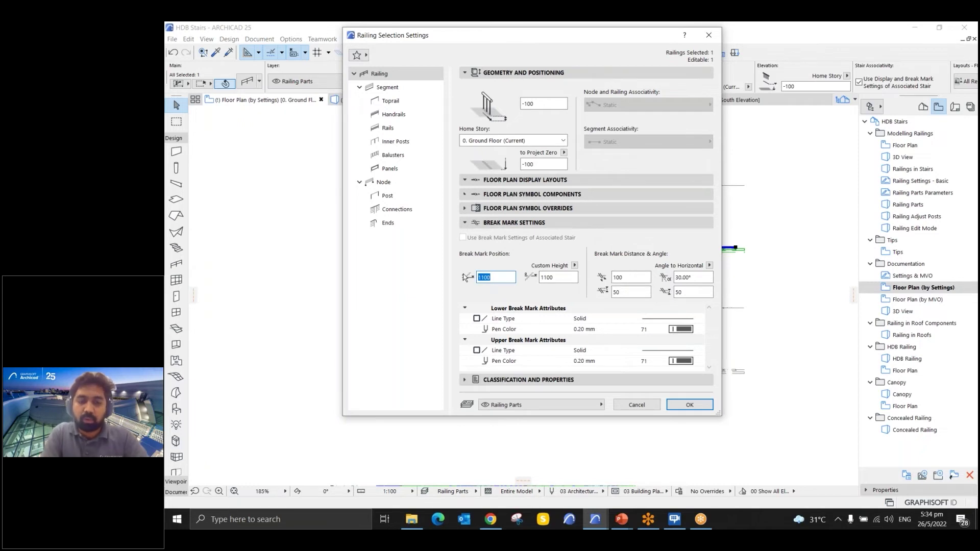
text(1800)
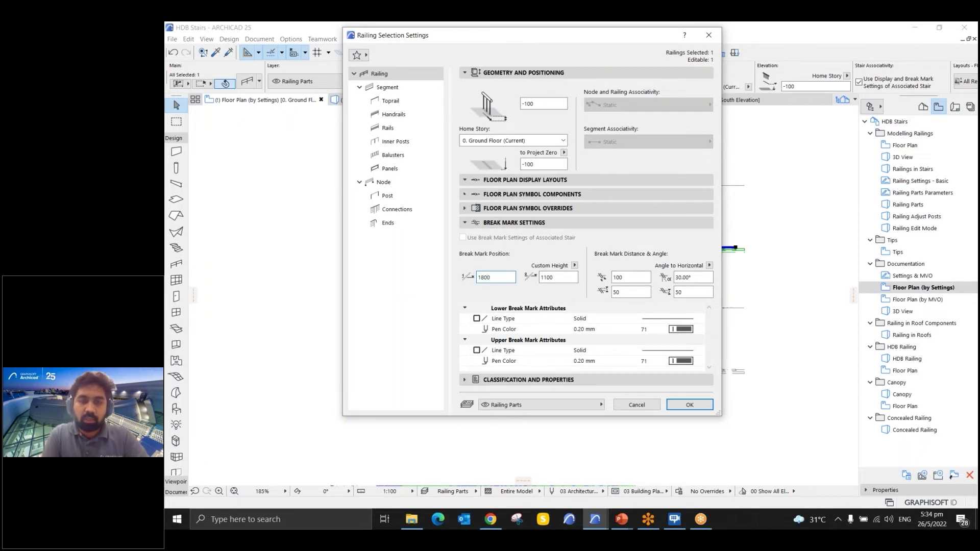
click(558, 276)
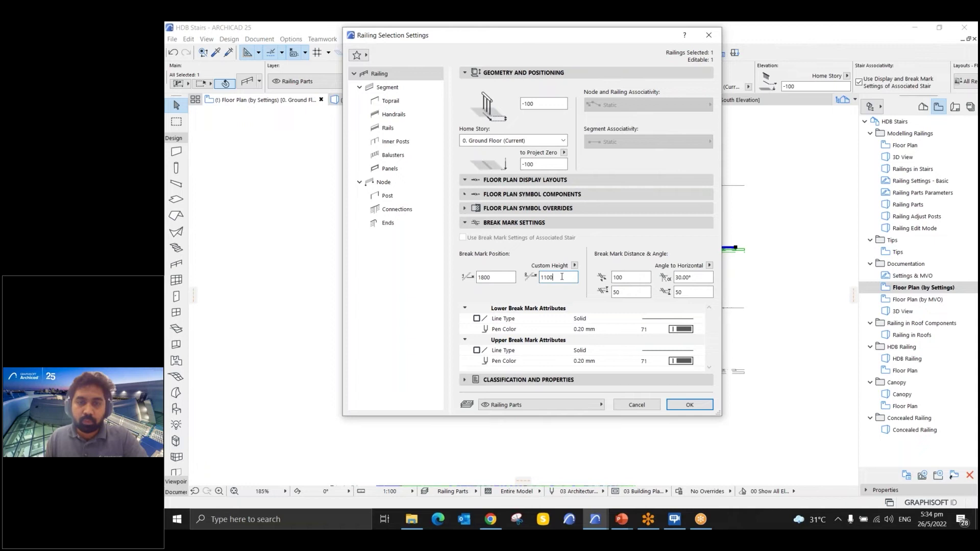
key(BackSpace)
key(BackSpace)
key(BackSpace)
text(900)
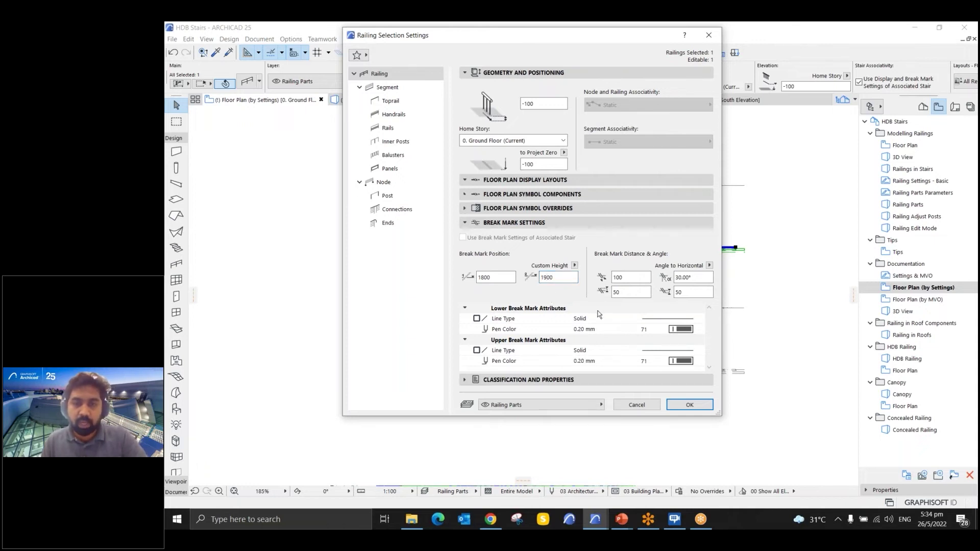
click(675, 405)
scroll(733, 275, up, 3)
click(688, 278)
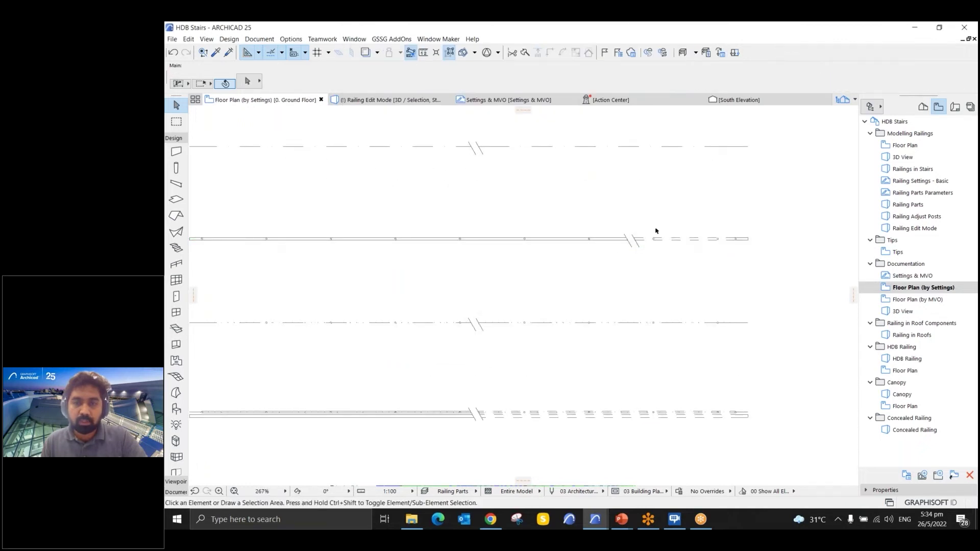
scroll(657, 291, down, 2)
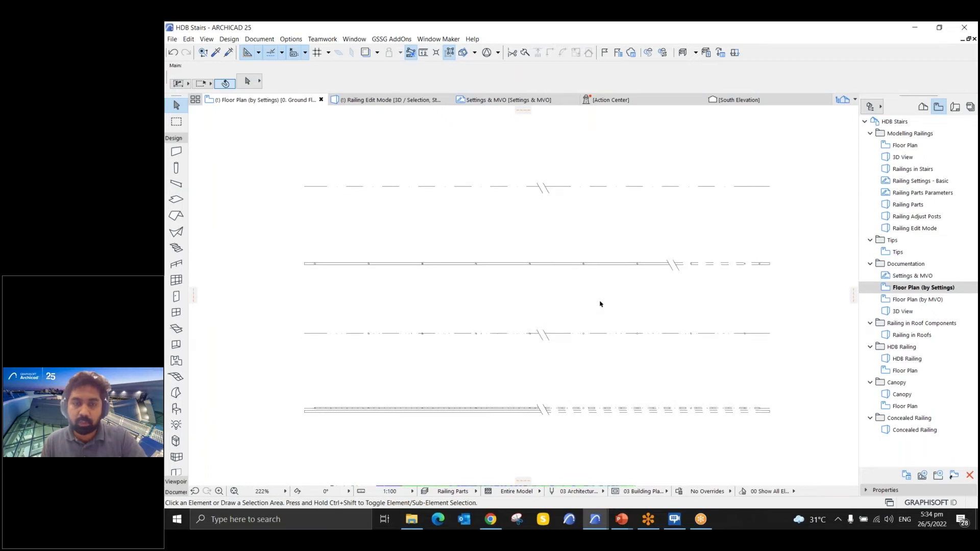
drag(607, 292, 436, 439)
click(476, 388)
drag(519, 369, 438, 432)
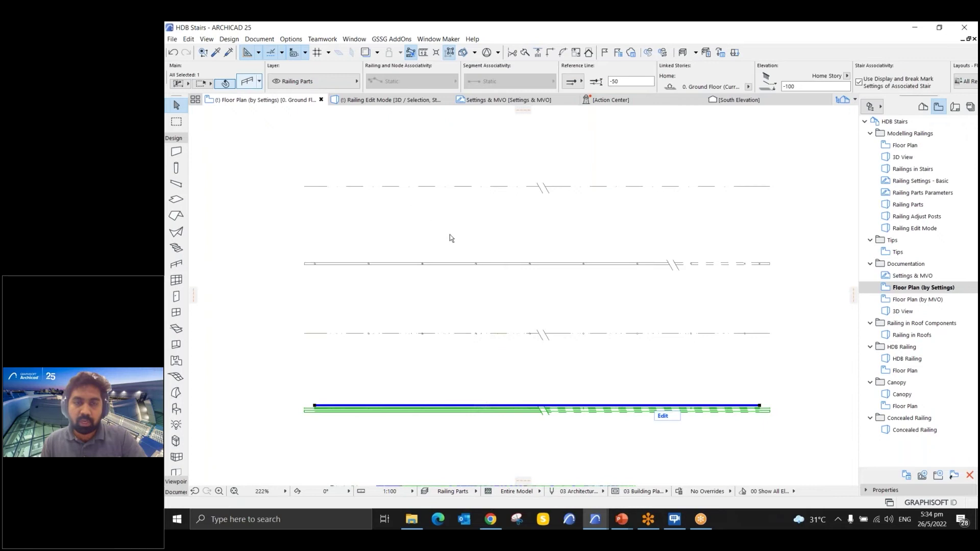
key(ctrl+t)
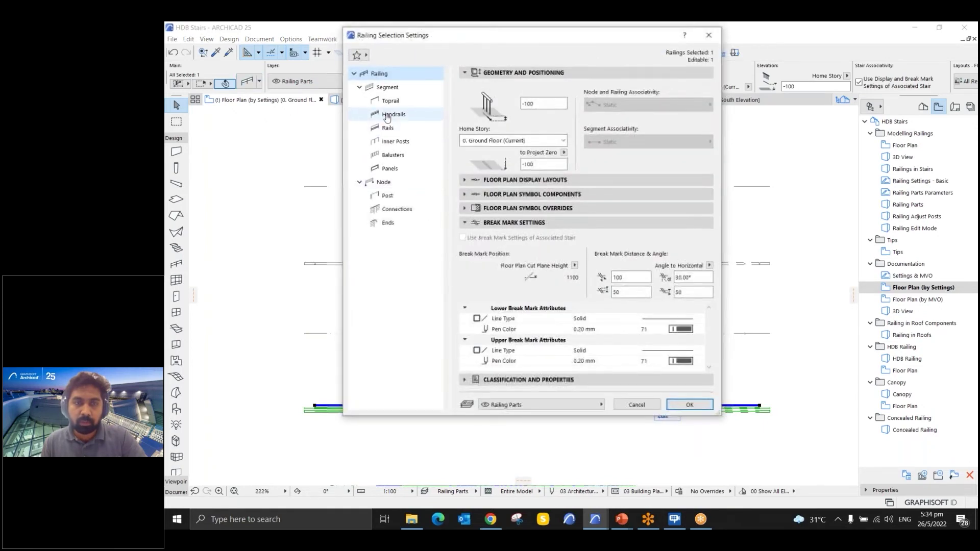
click(467, 222)
click(461, 196)
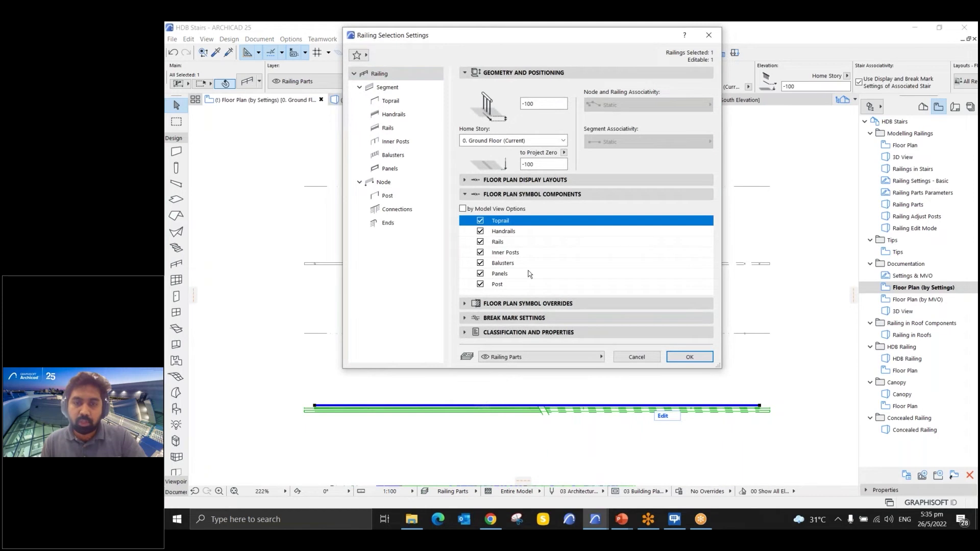
key(Escape)
scroll(380, 428, up, 6)
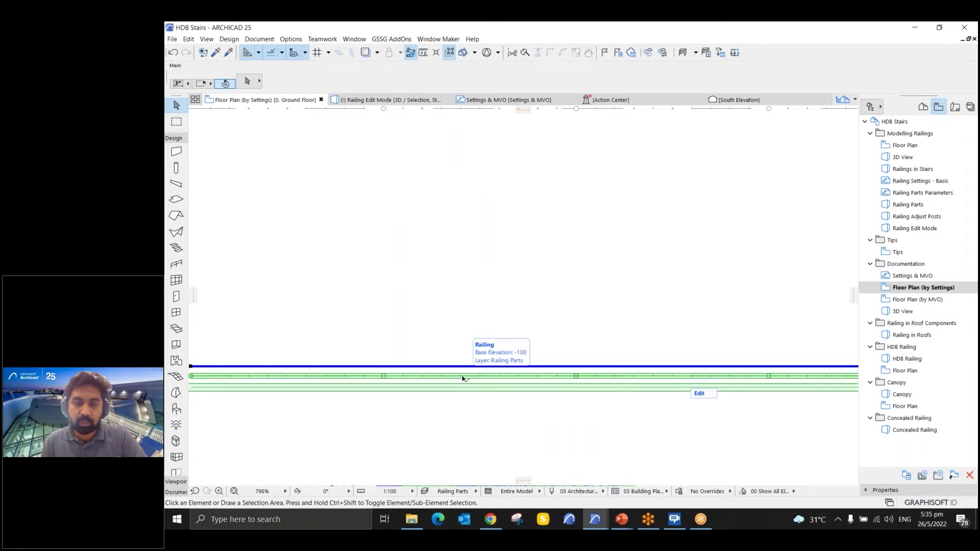
scroll(416, 312, down, 6)
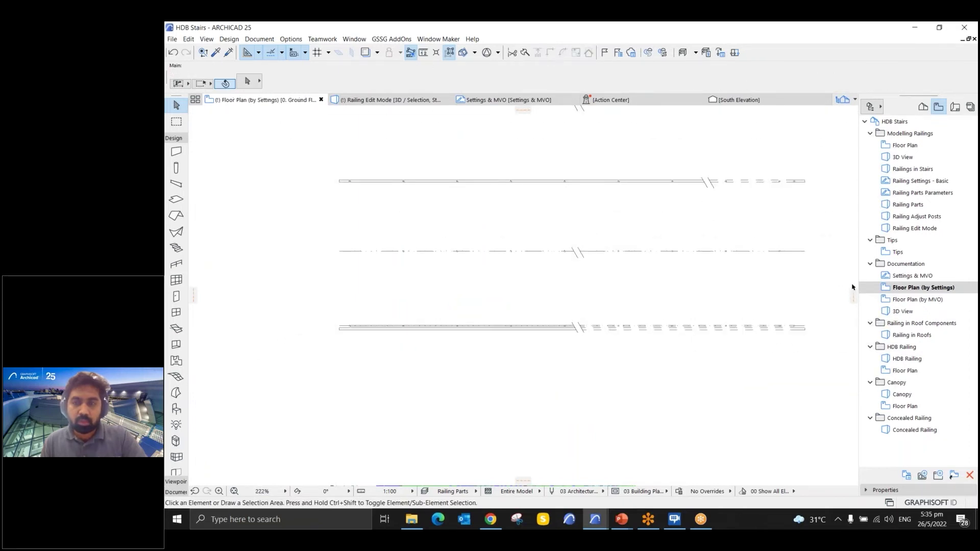
scroll(565, 343, down, 2)
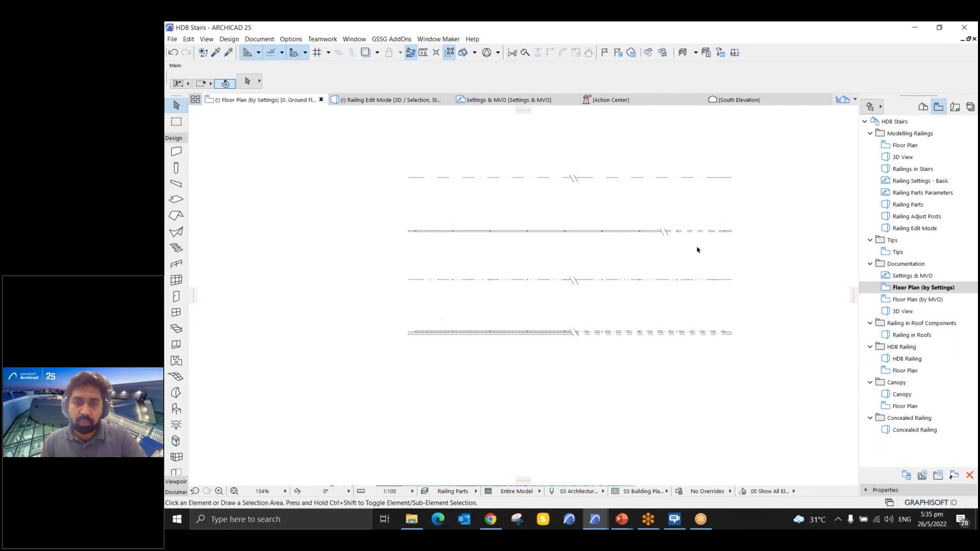
middle_drag(728, 280, 702, 309)
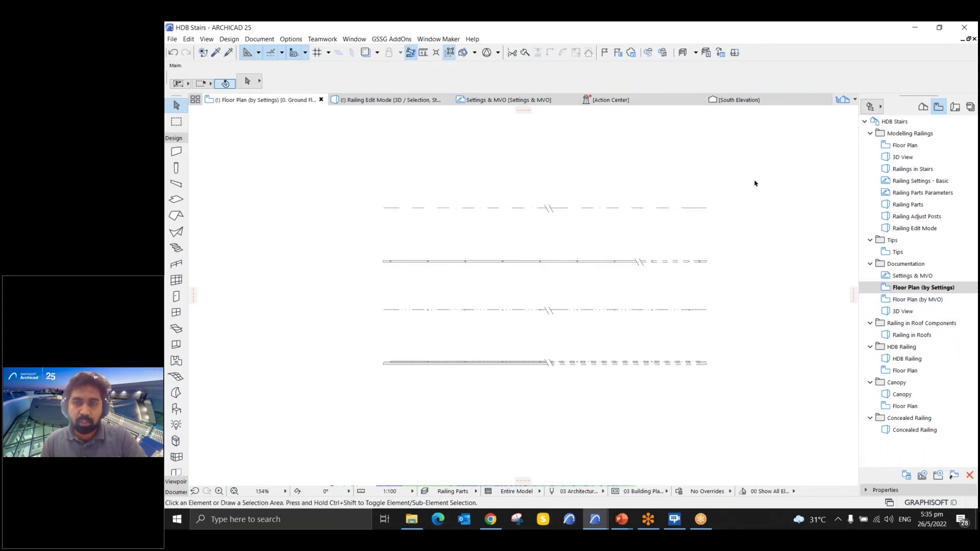
- In the Floor Plan (by MVO) view, set all four railings' plan components to follow Model View Options
double_click(919, 300)
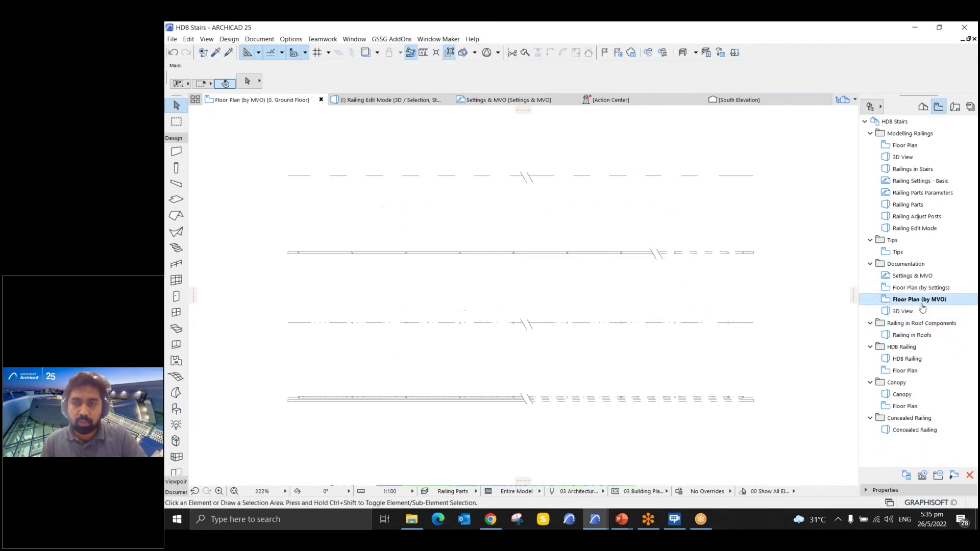
drag(806, 148, 286, 421)
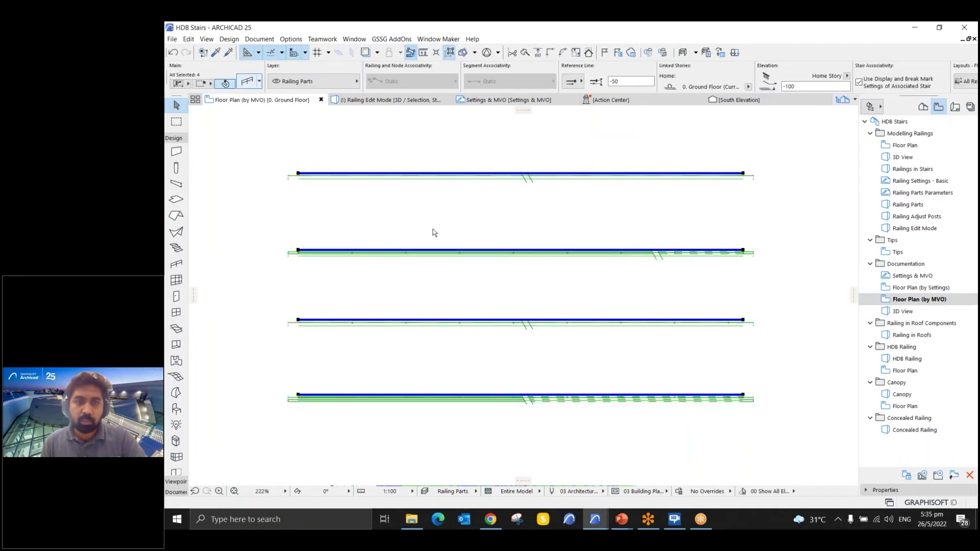
key(ctrl+t)
click(462, 209)
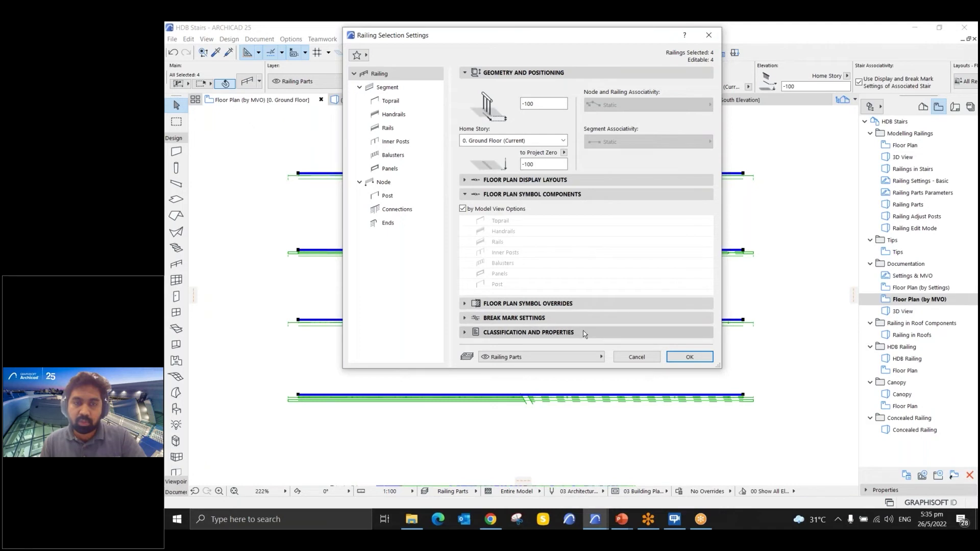
click(690, 357)
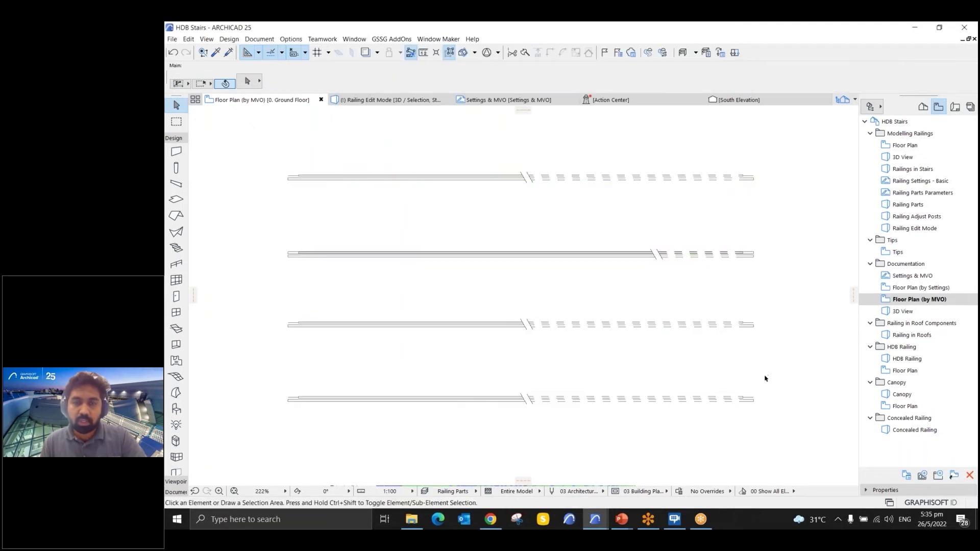
- Review the railing options in Model View Options and close the dialog without changes
scroll(765, 380, down, 1)
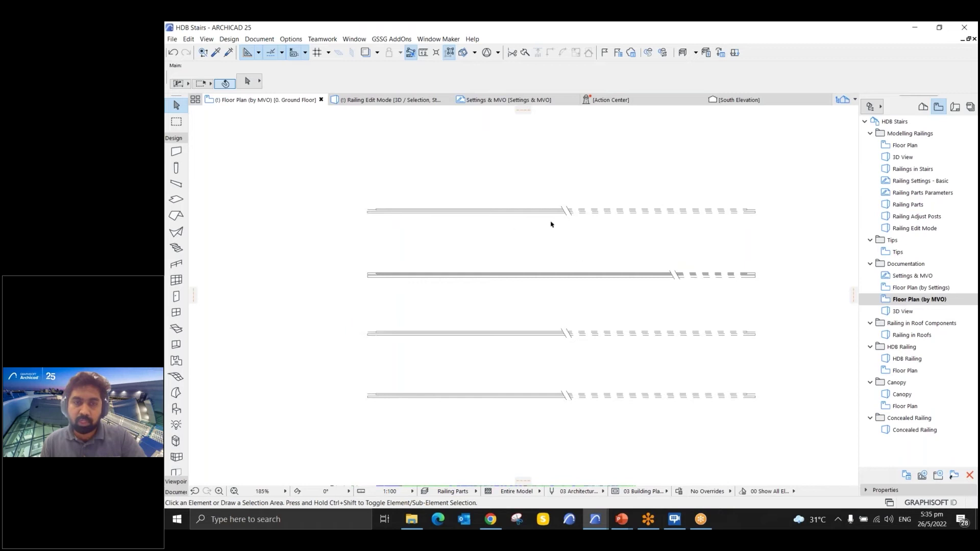
scroll(493, 233, up, 1)
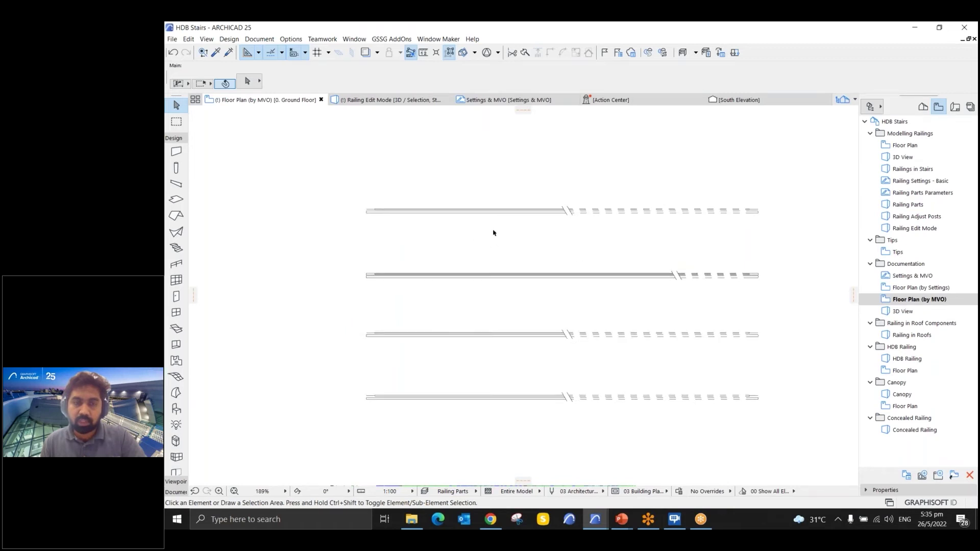
click(617, 491)
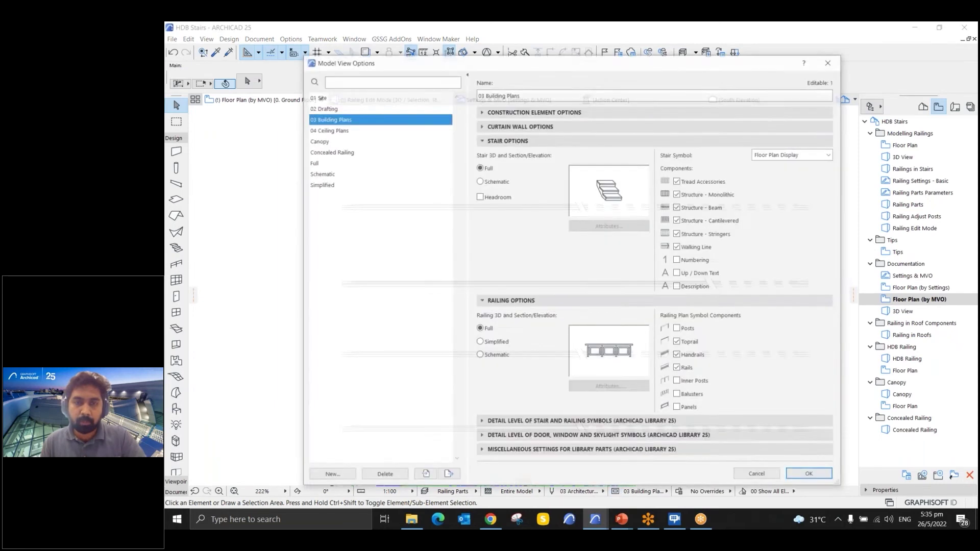
click(484, 140)
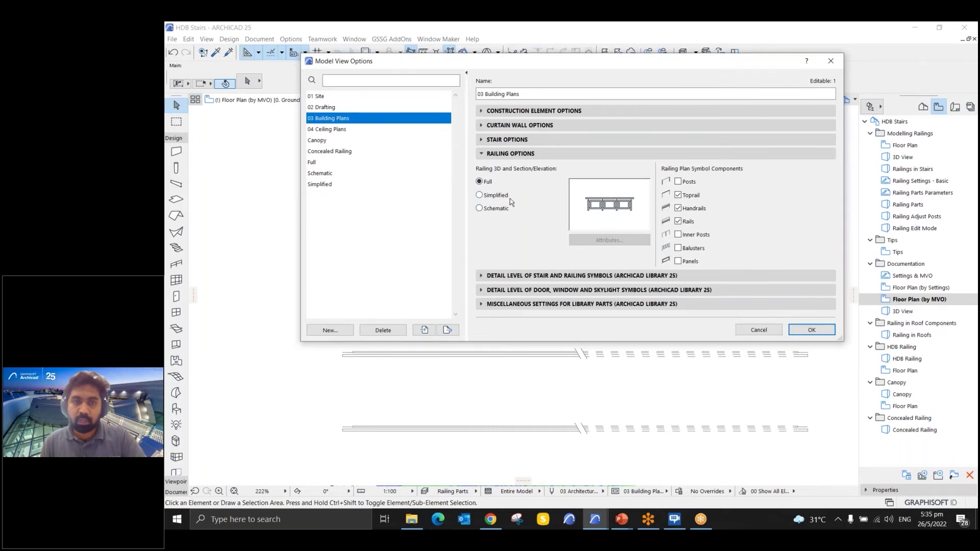
click(756, 329)
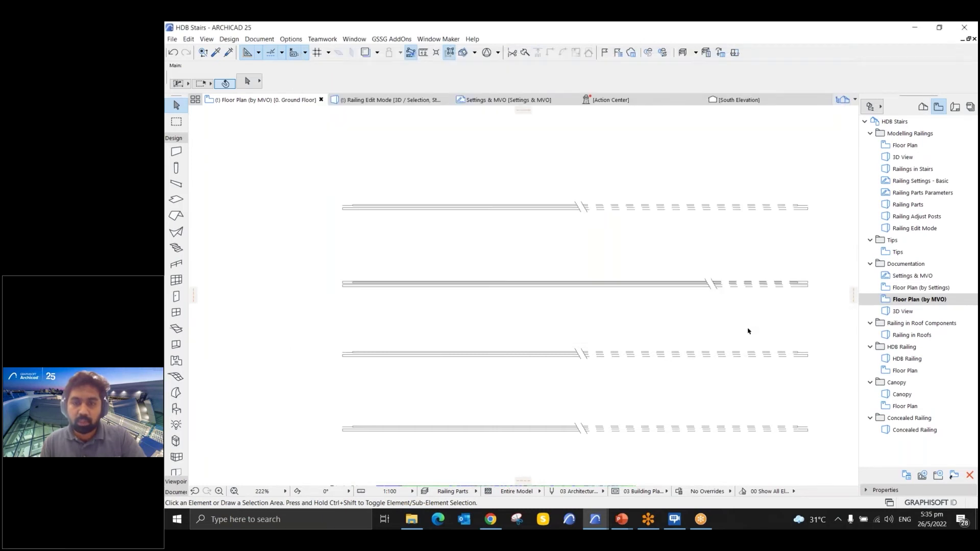
- Switch the plan's model view option through Full and Simplified, ending on Schematic
click(649, 491)
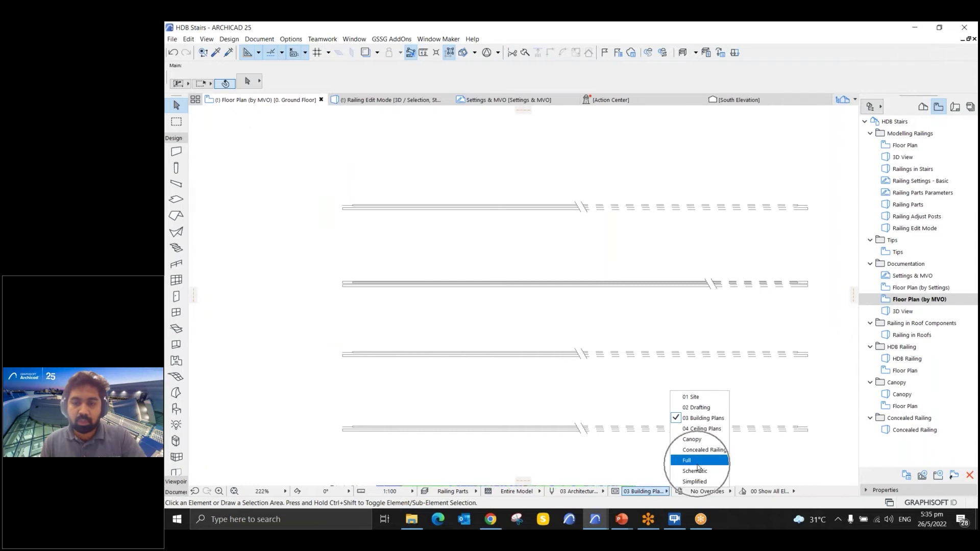
click(698, 462)
click(643, 491)
click(692, 479)
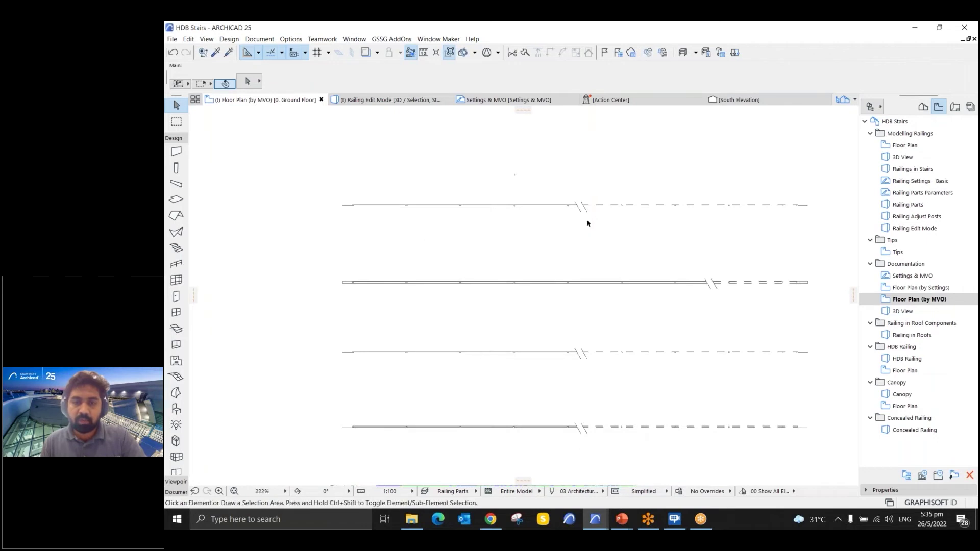
click(646, 491)
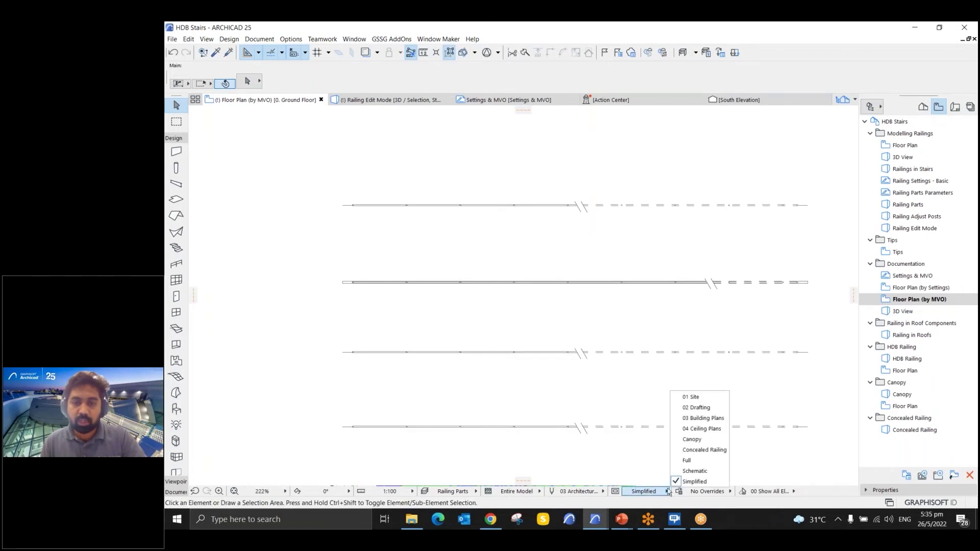
click(690, 473)
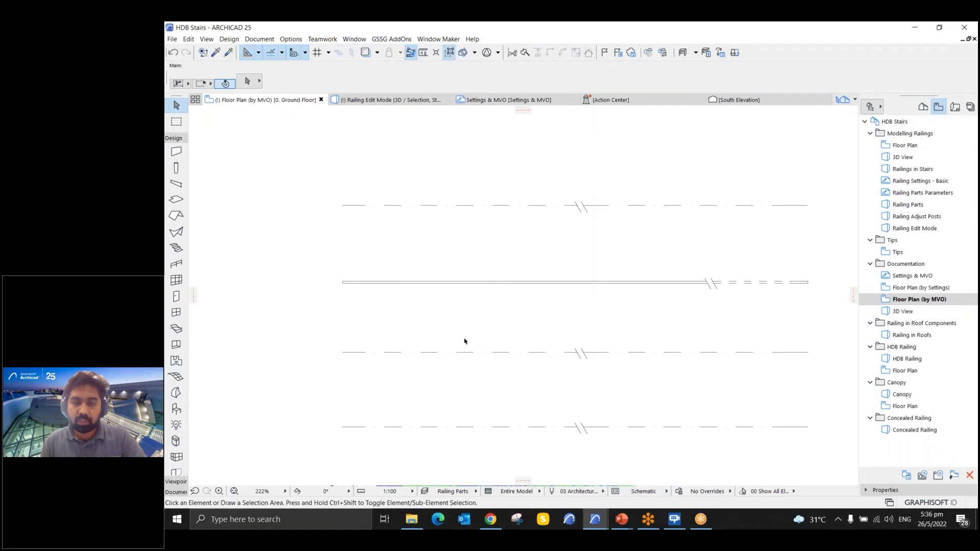
- Set the second railing's plan symbol to 'by Model View Options', keeping Schematic active
click(564, 282)
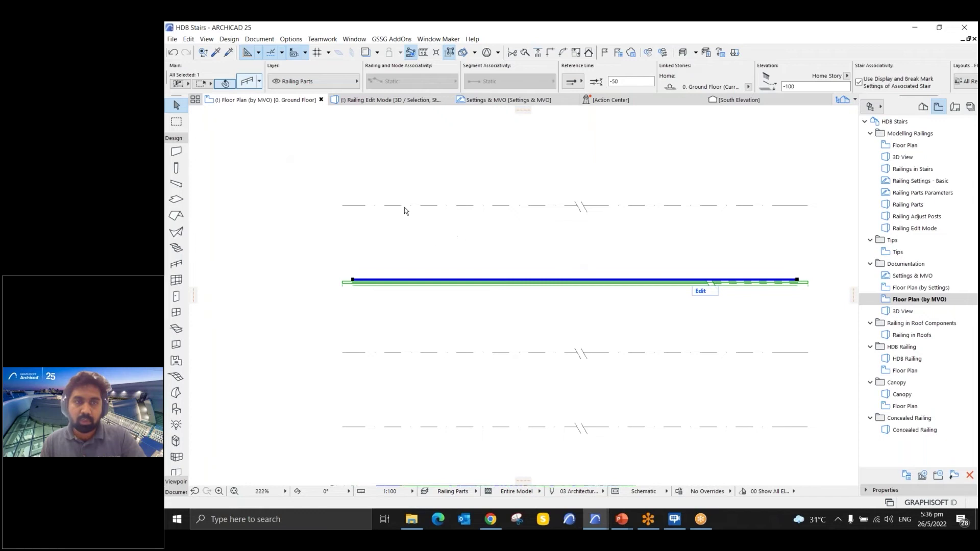
key(ctrl+t)
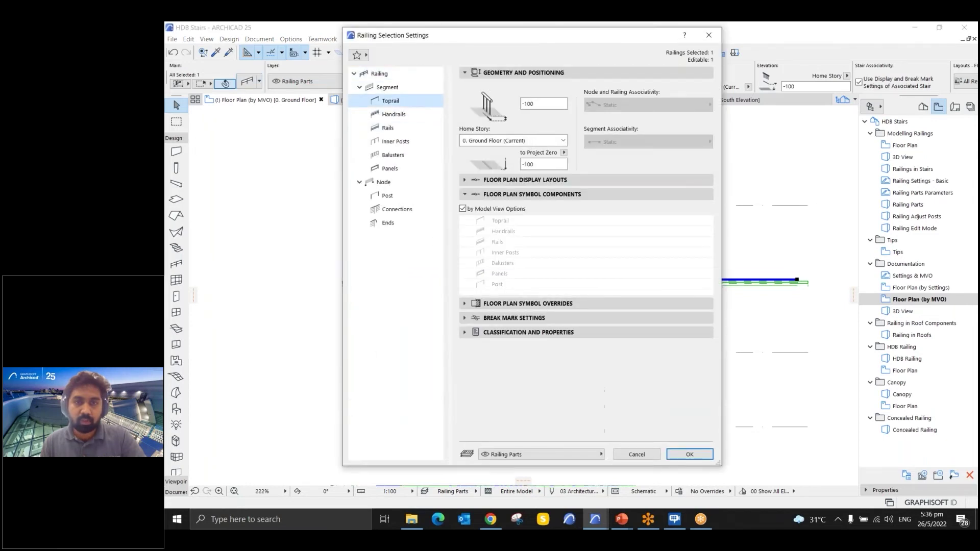
click(687, 295)
click(688, 466)
click(707, 453)
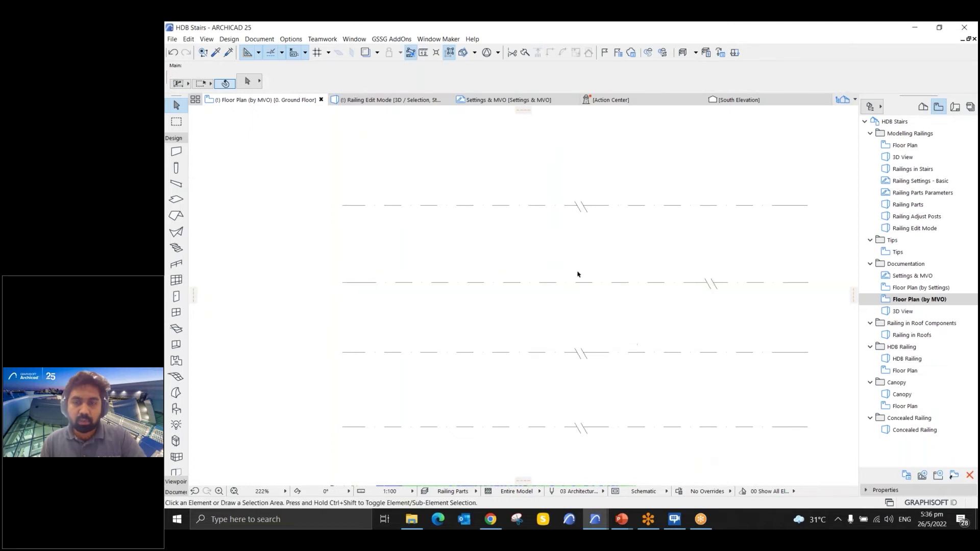
click(644, 492)
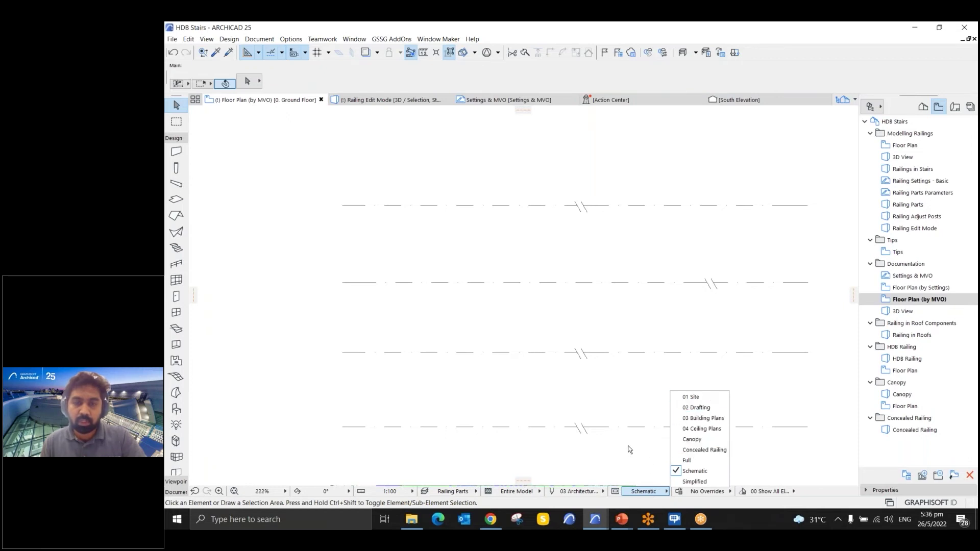
click(627, 456)
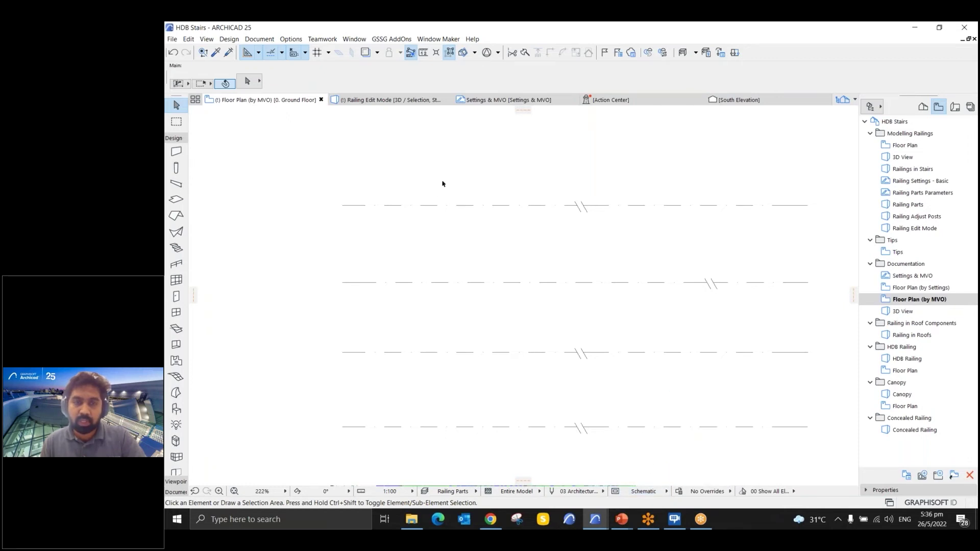
scroll(446, 184, down, 1)
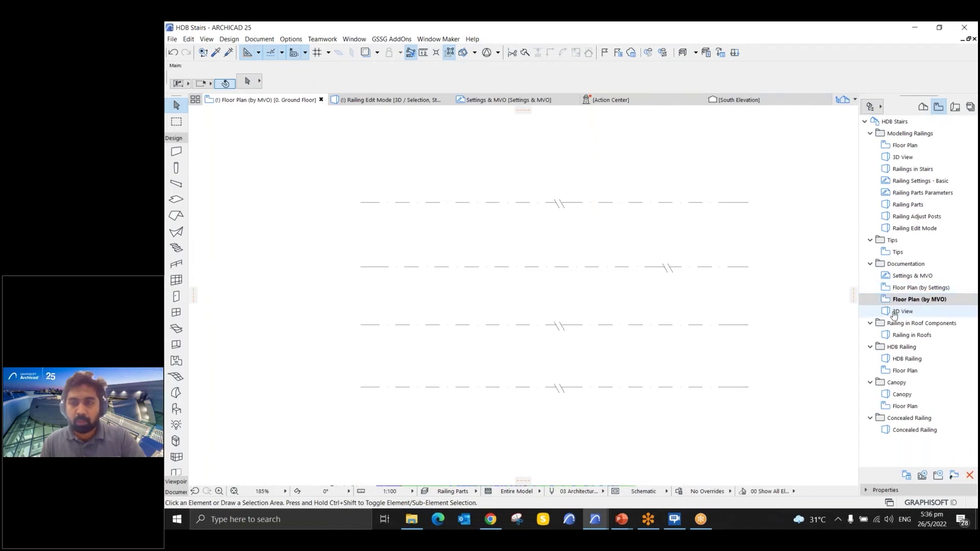
- Open the stair in 3D View and switch the model view option to Schematic
double_click(897, 312)
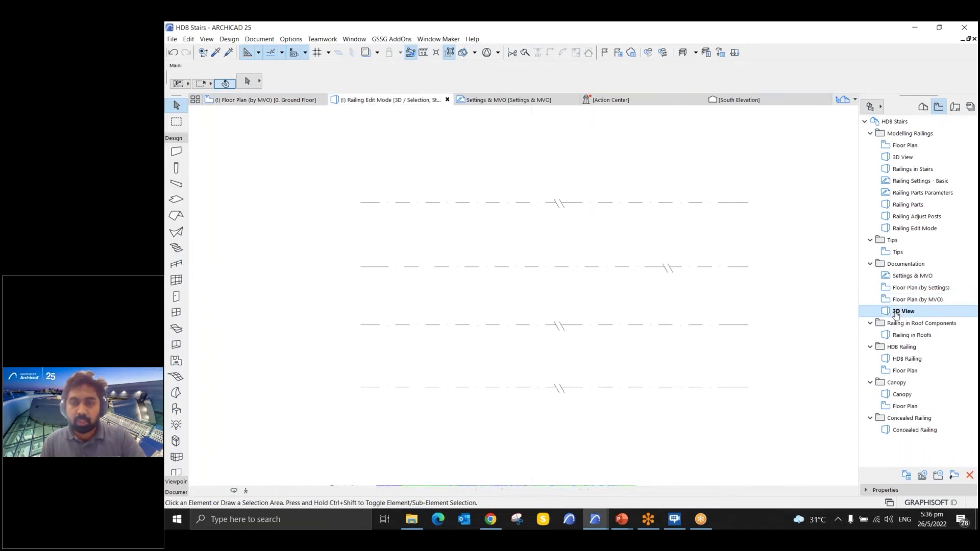
middle_drag(505, 320, 556, 320)
scroll(530, 322, up, 1)
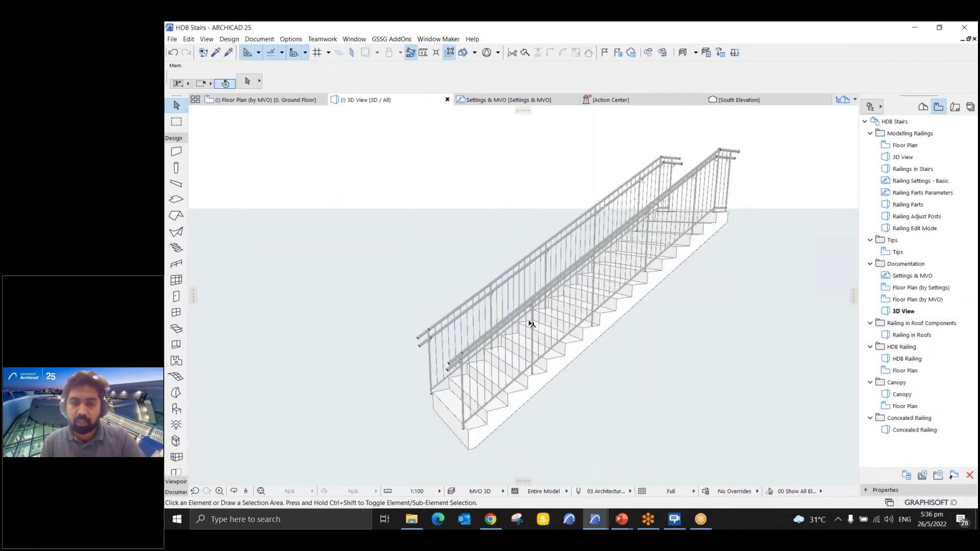
shift+middle_drag(513, 313, 577, 299)
click(678, 491)
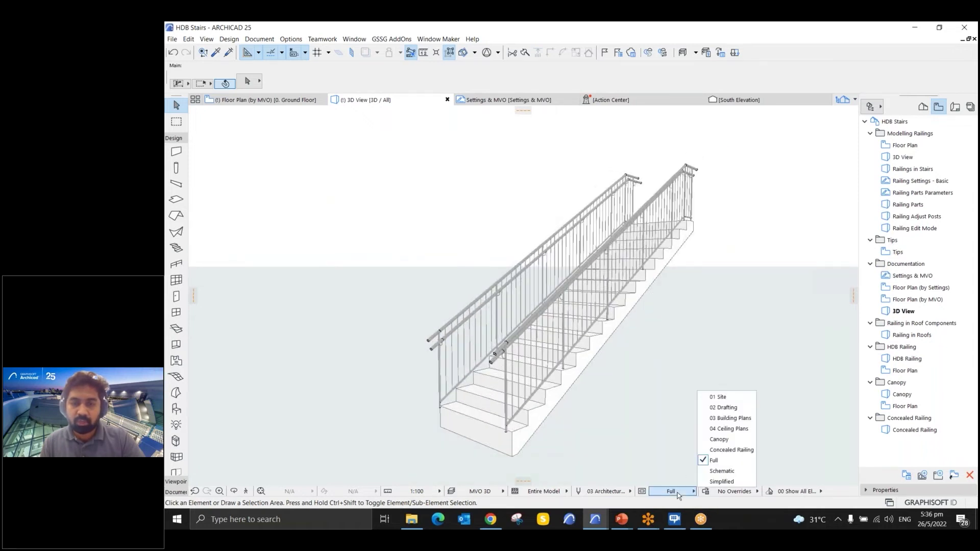
click(721, 471)
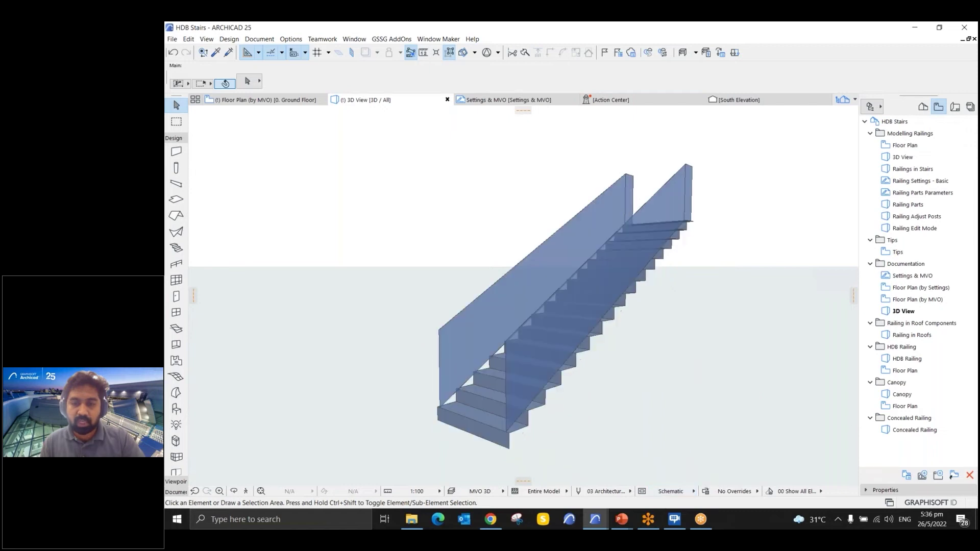
shift+middle_drag(555, 385, 584, 402)
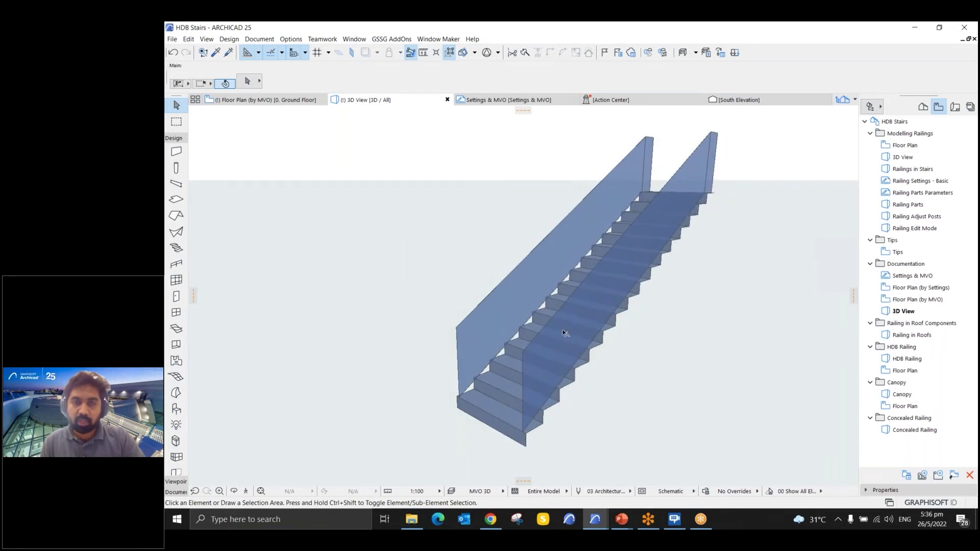
- Give schematic railings the Glass - Blue surface in the Model View Options railing attributes
click(598, 321)
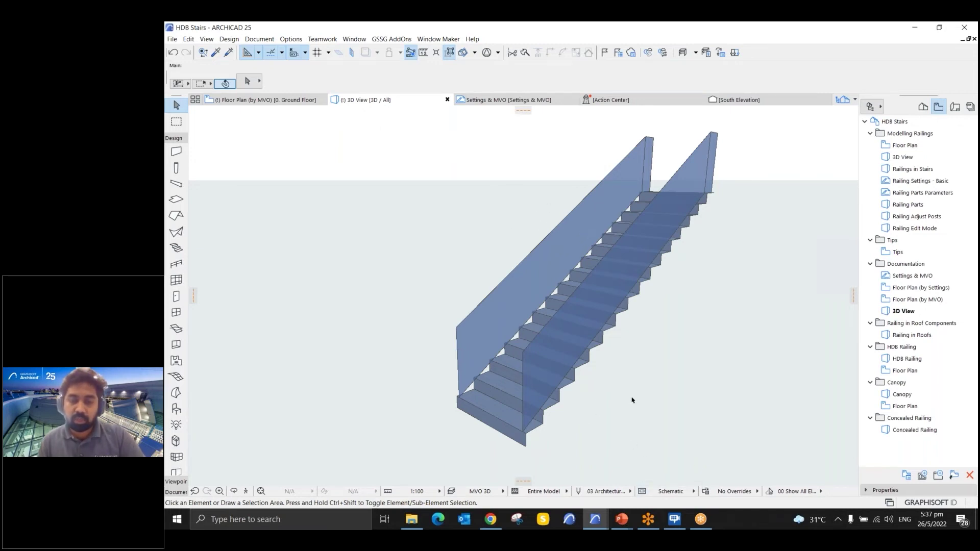
click(642, 491)
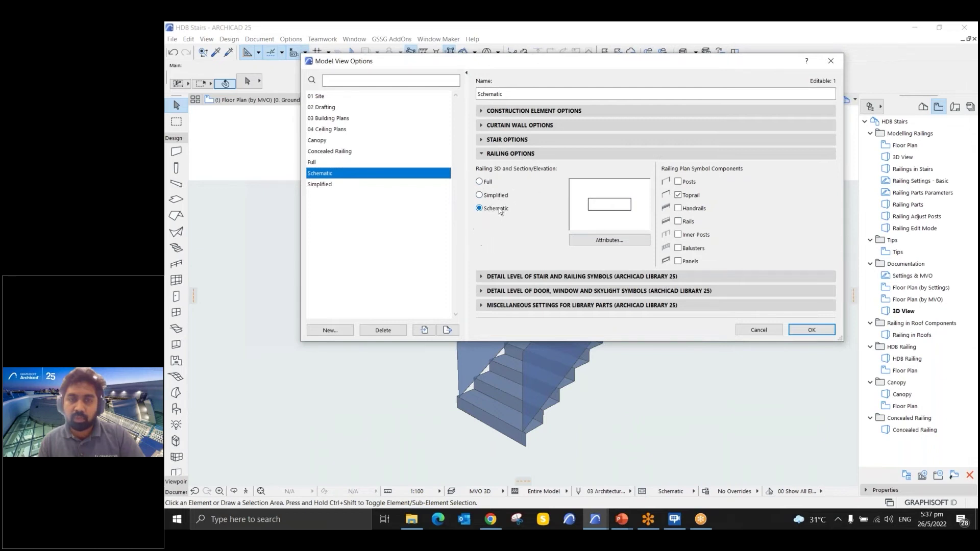
click(499, 209)
click(605, 239)
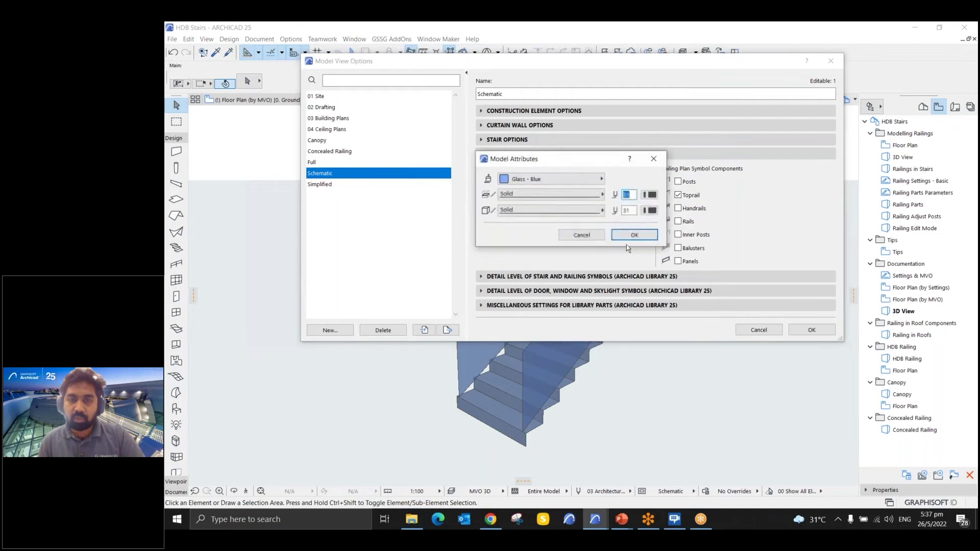
click(529, 179)
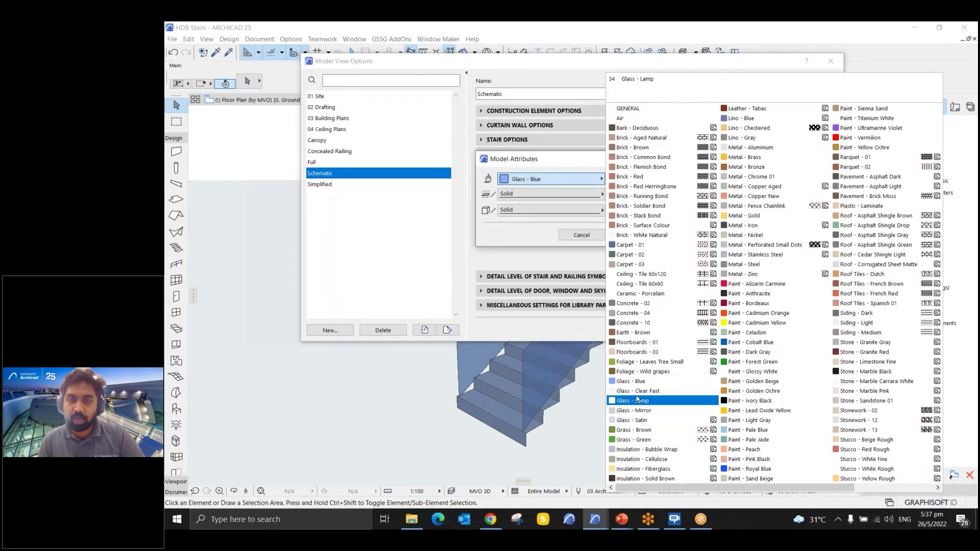
click(531, 244)
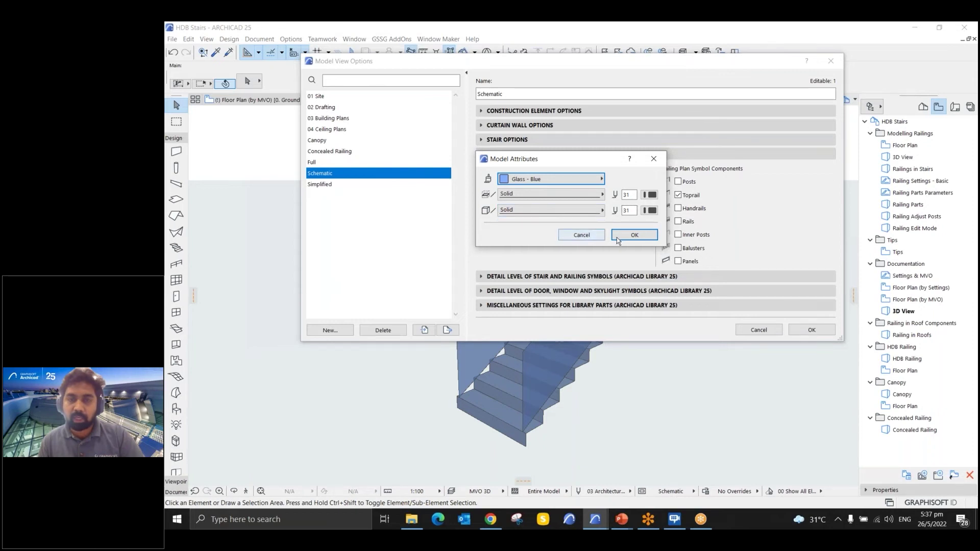
click(635, 236)
click(805, 329)
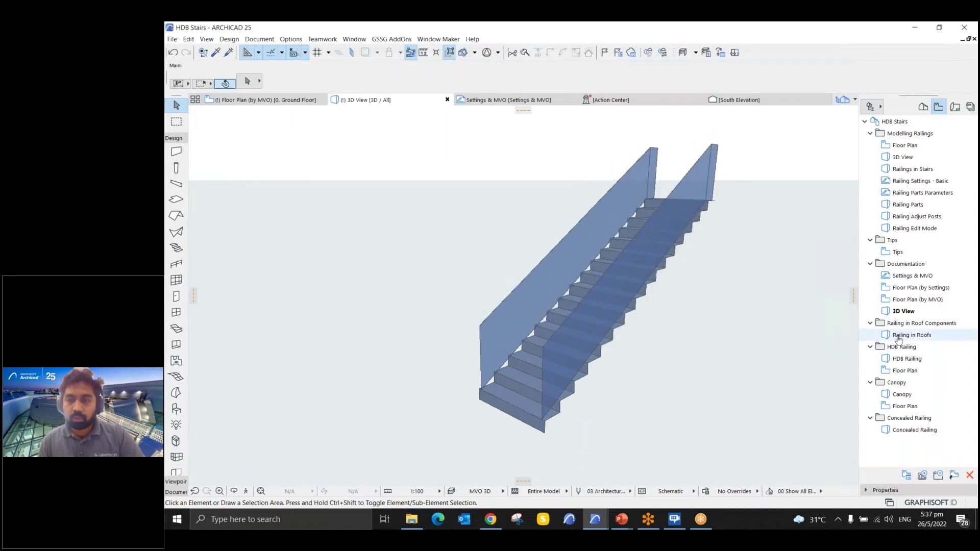
key(ctrl)
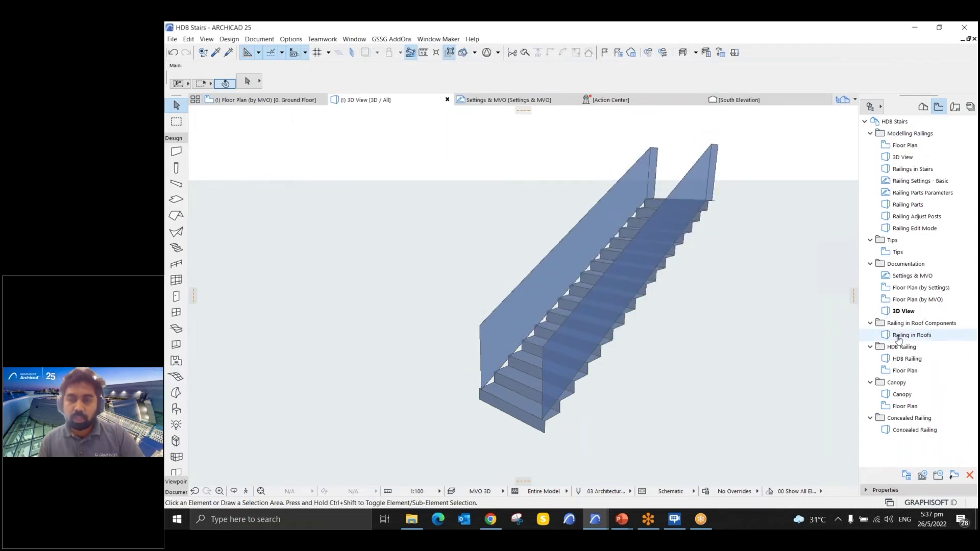
- Open the Railing in Roofs 3D view and check the upper and lower roof slab segments
double_click(912, 338)
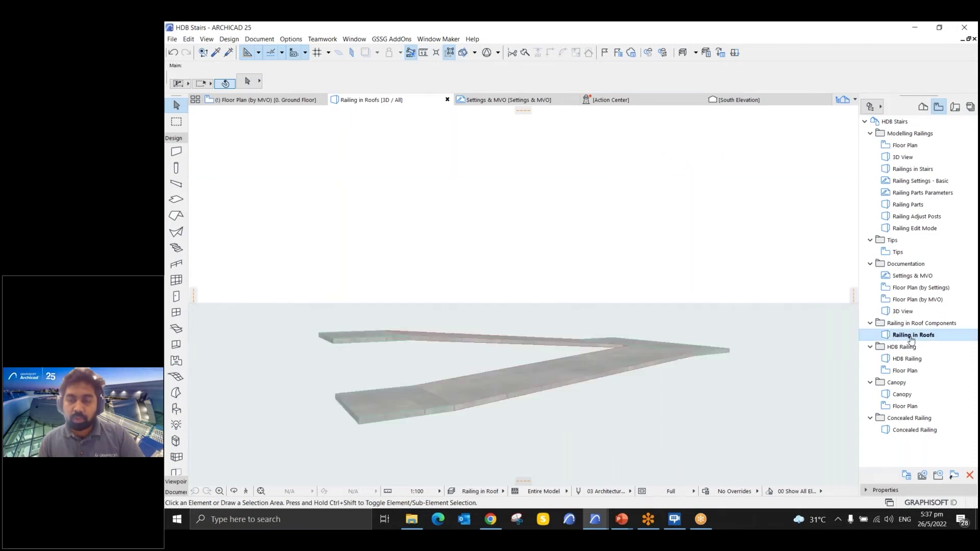
mouse_move(672, 348)
shift+middle_down()
mouse_move(632, 378)
mouse_move(658, 347)
shift+middle_up()
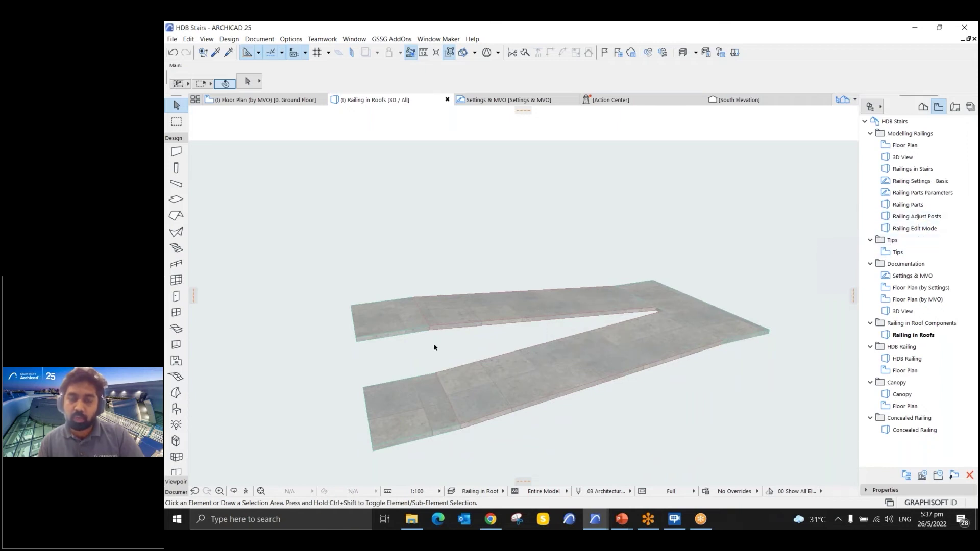
click(494, 324)
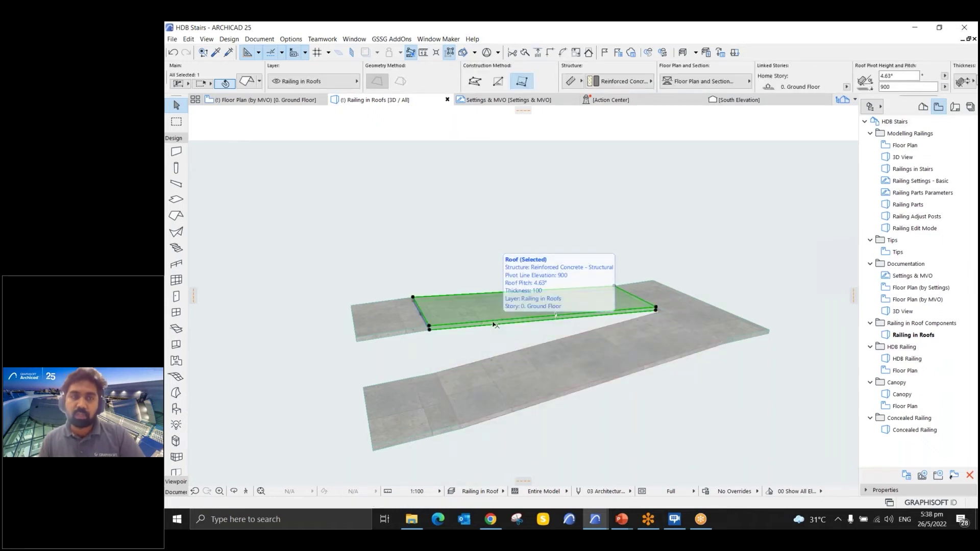
click(530, 373)
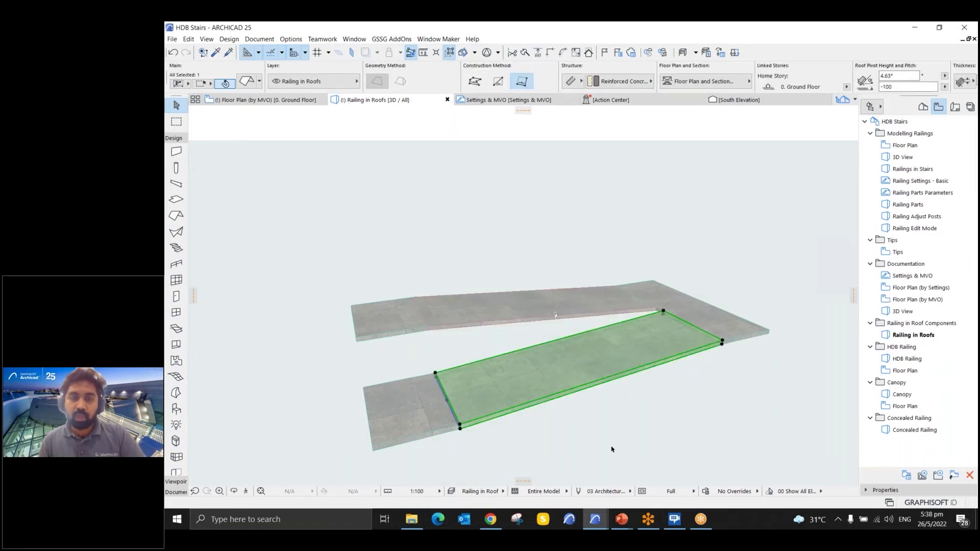
click(595, 418)
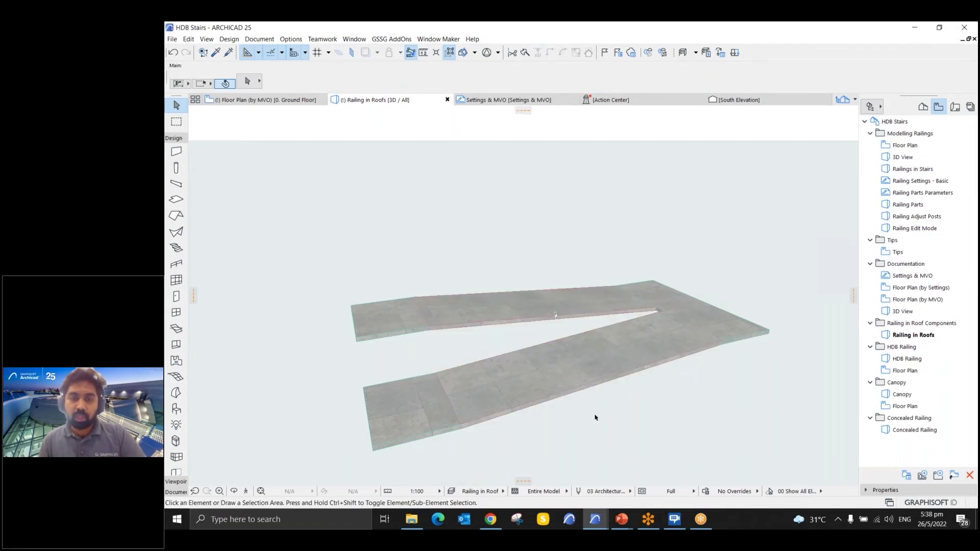
- Draw a trial Metal Railing on the Railing in Roofs layer along the lower slab edge
click(185, 265)
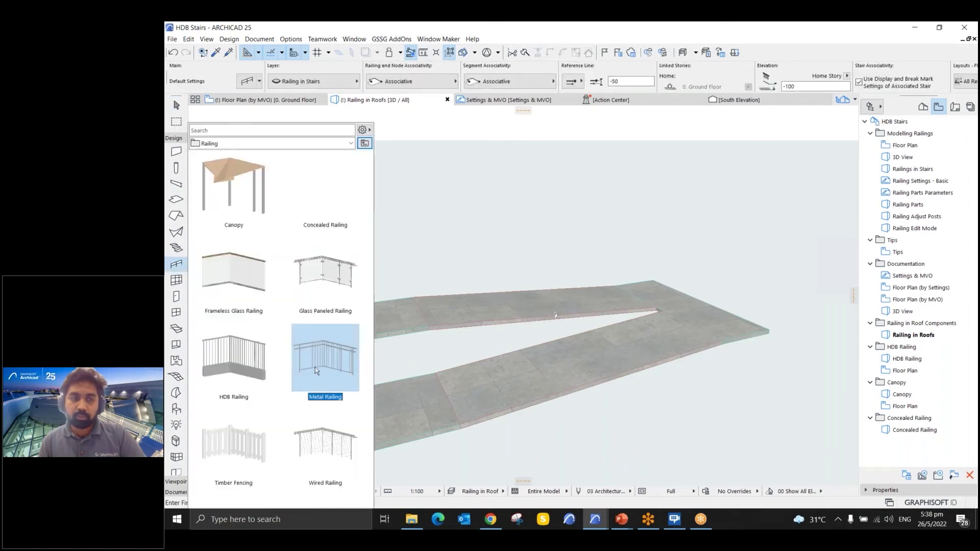
double_click(318, 360)
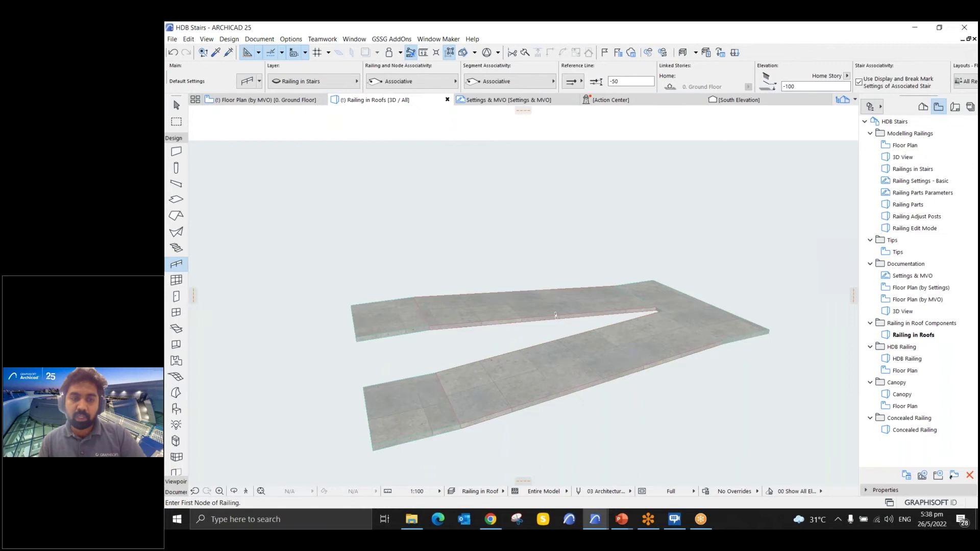
click(321, 87)
click(451, 176)
shift+middle_drag(445, 282, 482, 287)
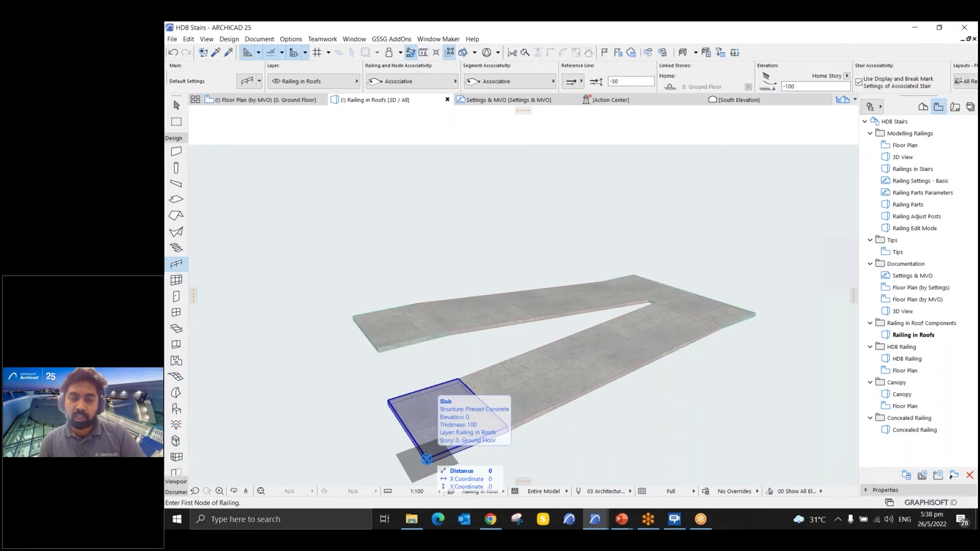
click(427, 459)
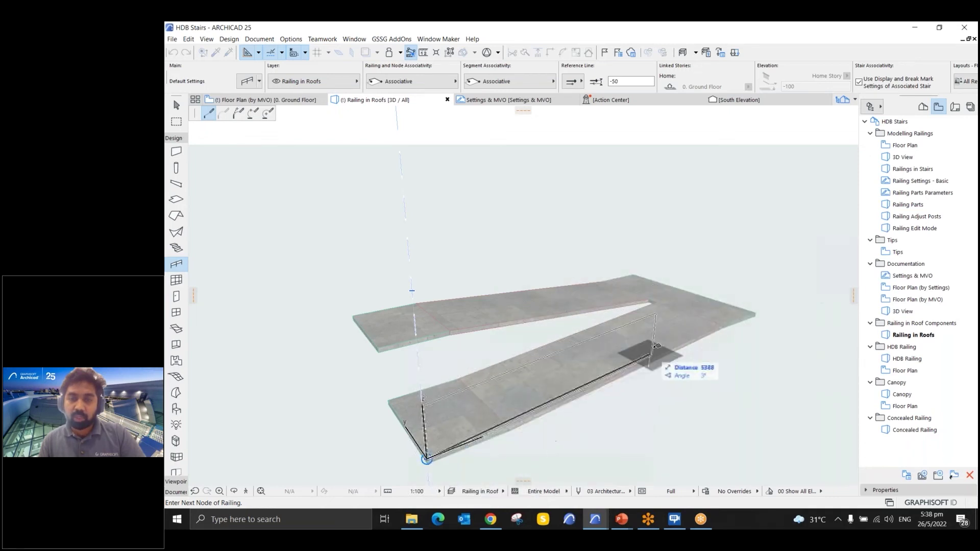
double_click(756, 309)
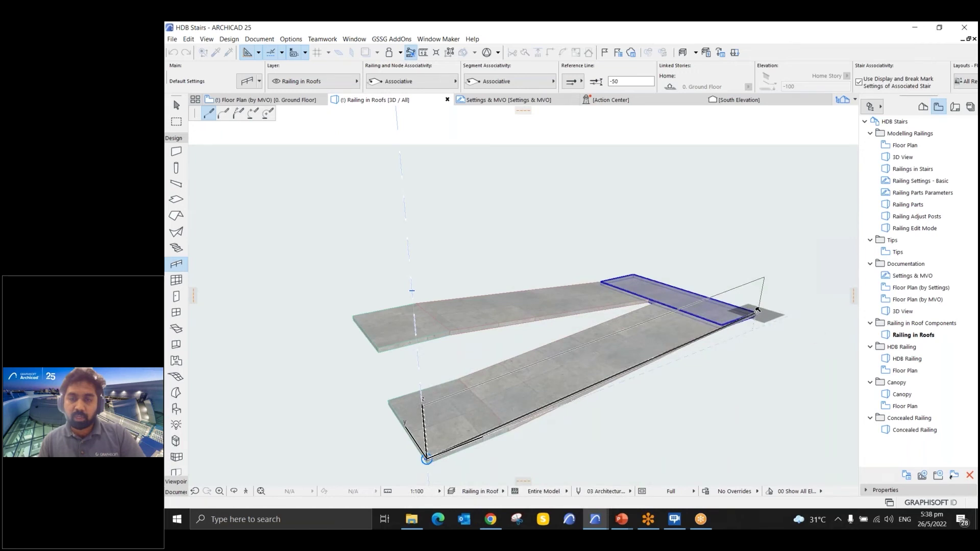
- Select the newly drawn trial railing on the ramp slab
mouse_move(564, 429)
shift+middle_down()
mouse_move(500, 390)
mouse_move(453, 378)
mouse_move(402, 315)
mouse_move(674, 385)
mouse_move(568, 417)
shift+middle_up()
click(481, 341)
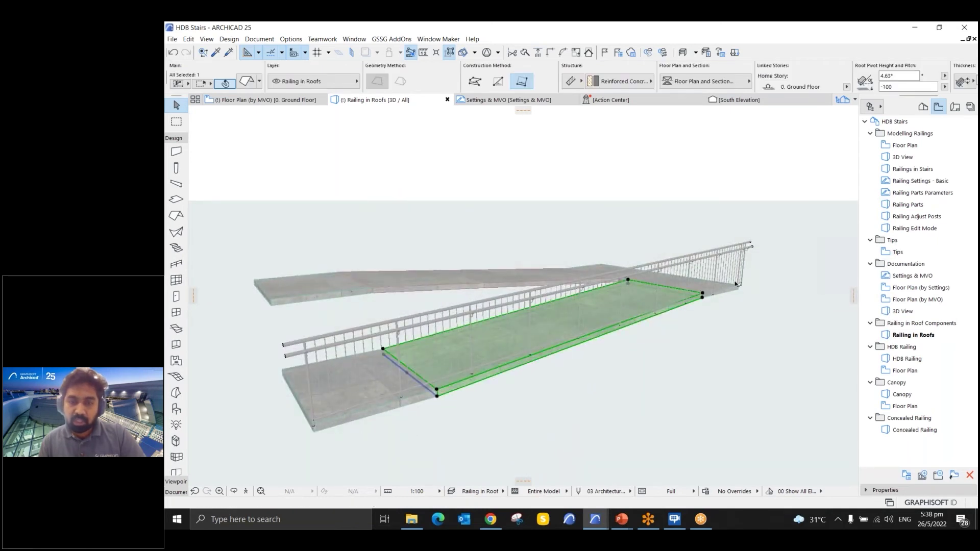
click(741, 250)
- Delete the trial railing and start a new one along the lower ramp's outer edge
key(Delete)
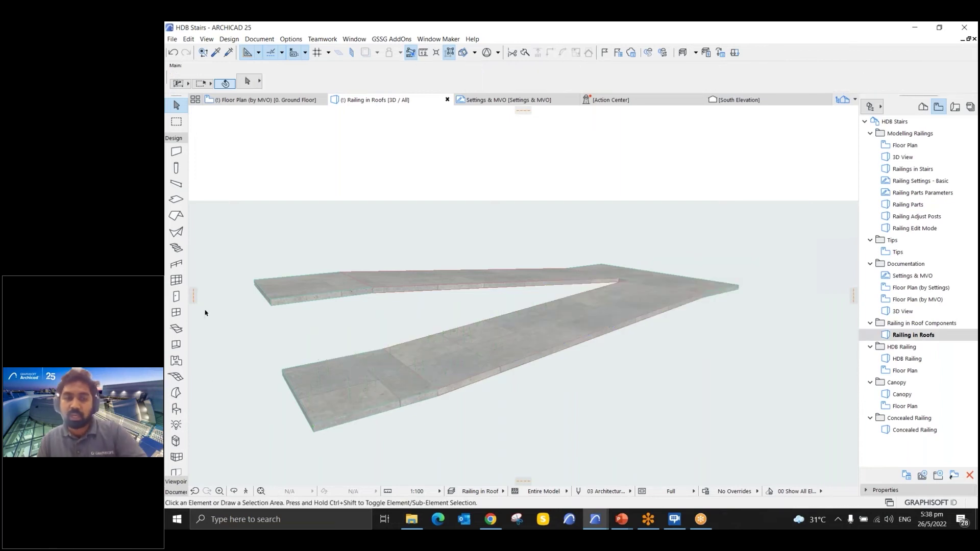
click(176, 264)
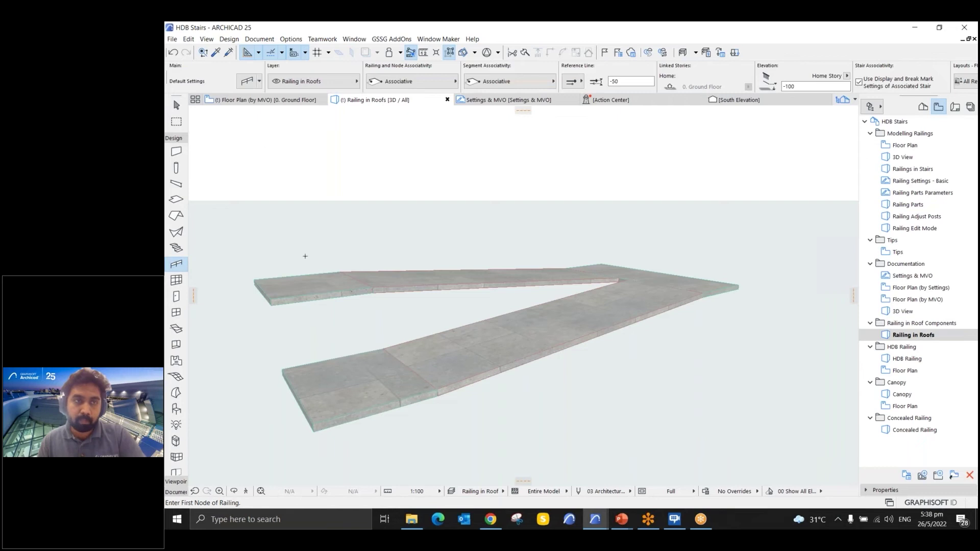
click(313, 423)
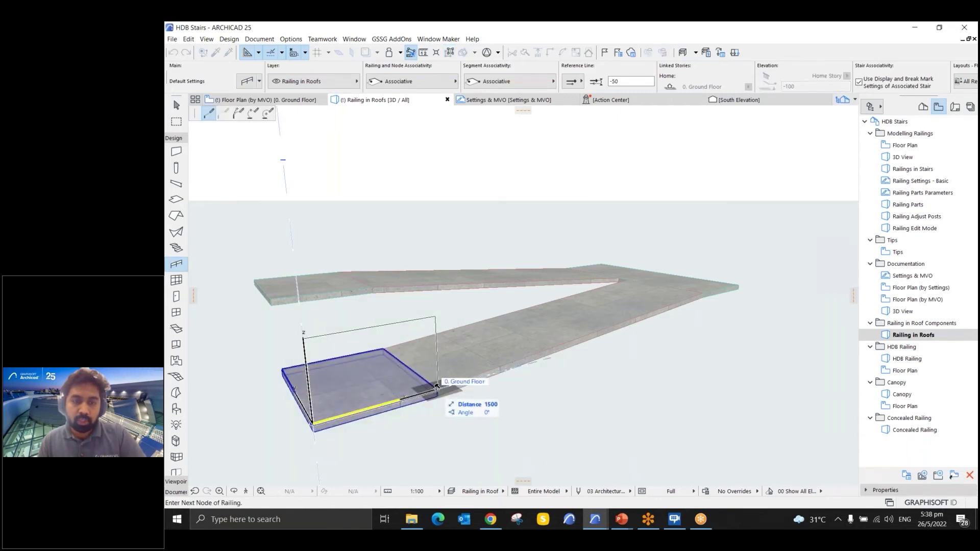
click(437, 388)
click(705, 291)
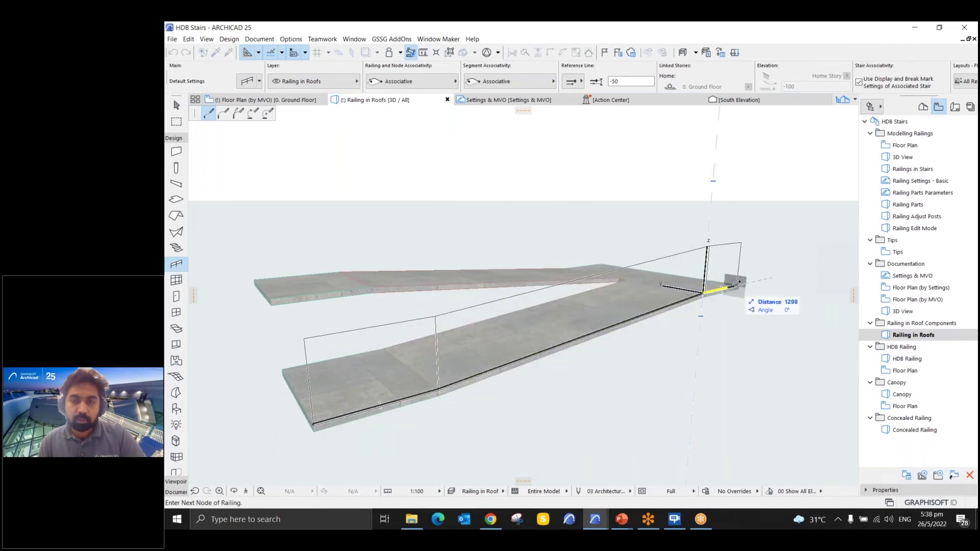
- Continue the railing around the landing corner and along the upper ramp to its end
shift+middle_drag(738, 282, 735, 249)
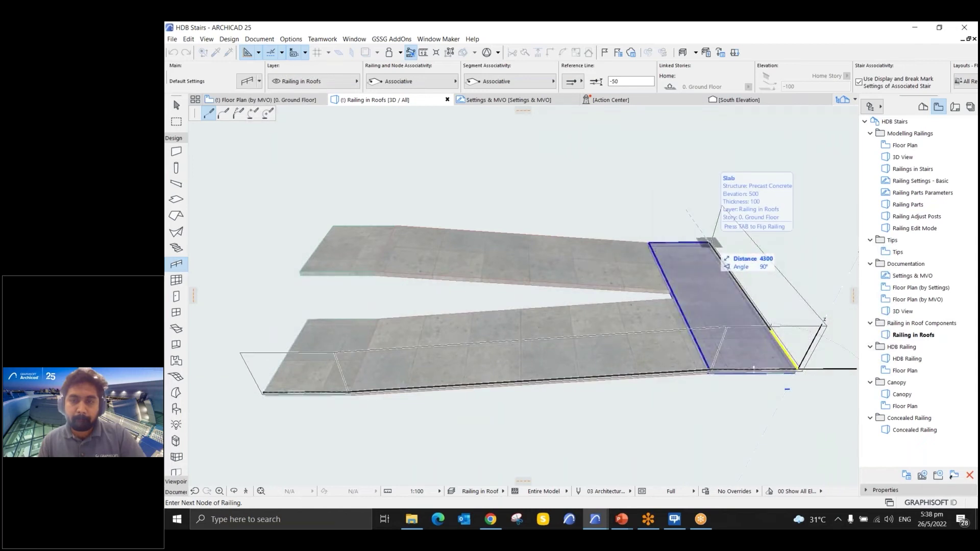
click(648, 242)
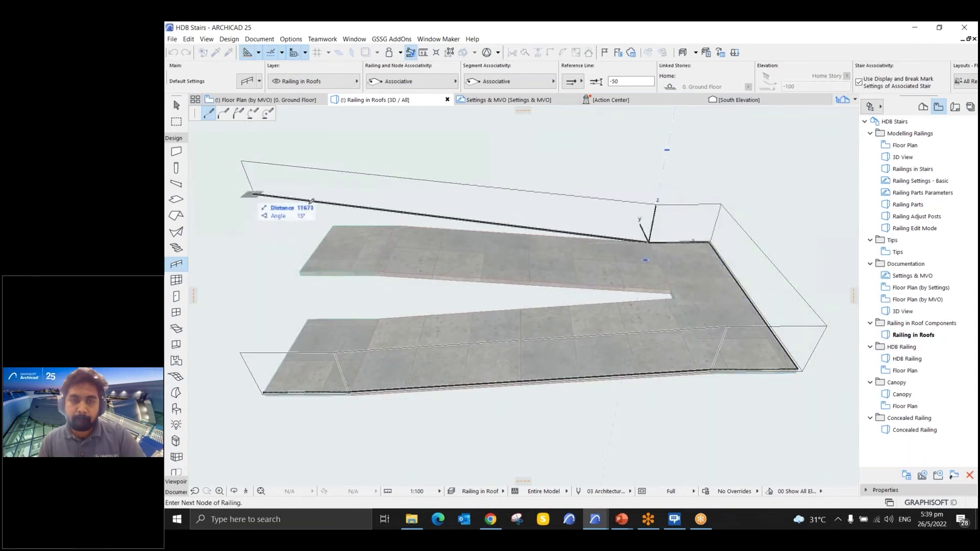
click(395, 224)
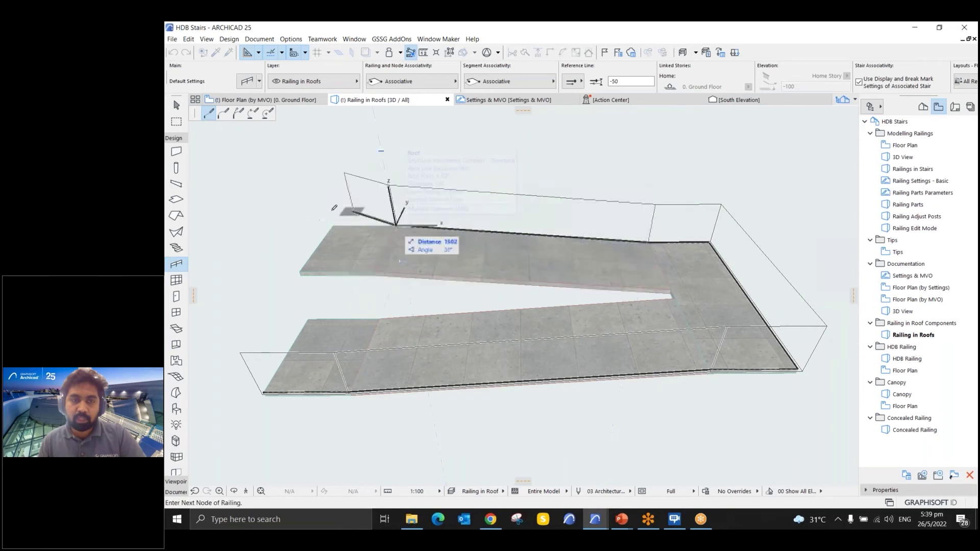
click(335, 222)
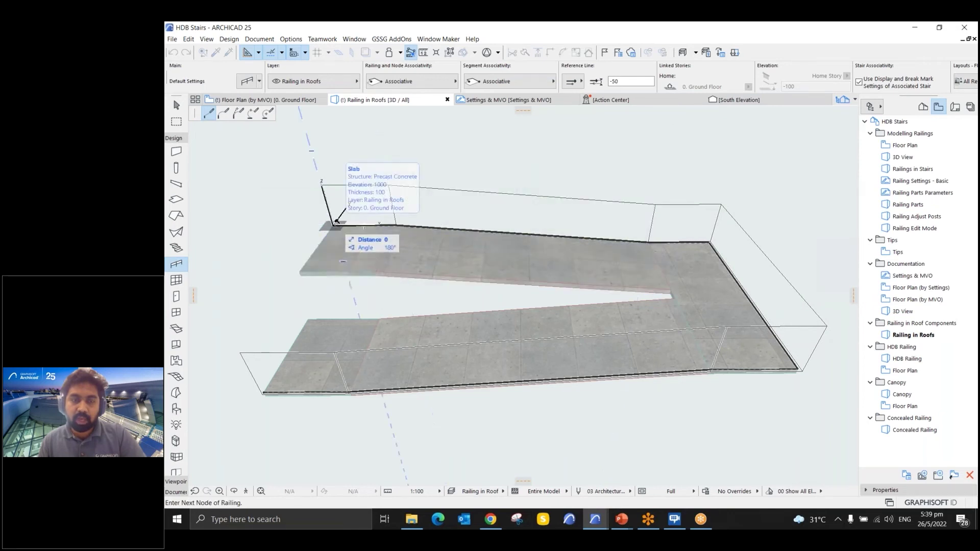
click(336, 222)
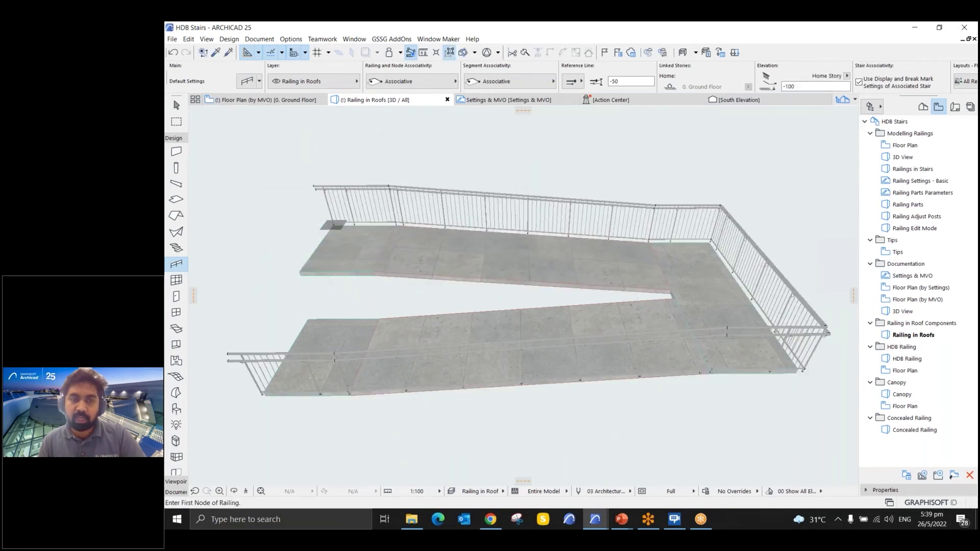
key(Escape)
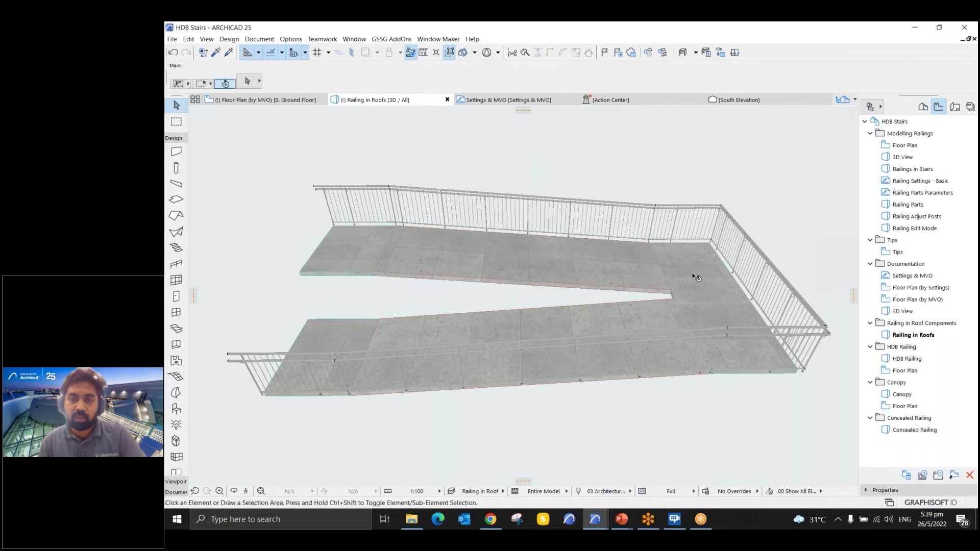
click(715, 290)
- Curve the landing slab's outer edge into an arc
shift+middle_drag(780, 303, 743, 307)
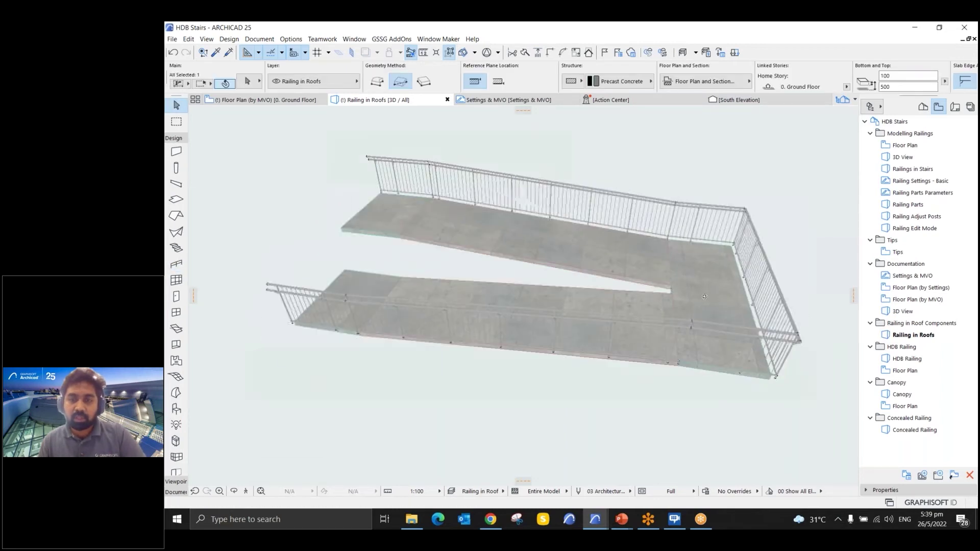
click(747, 298)
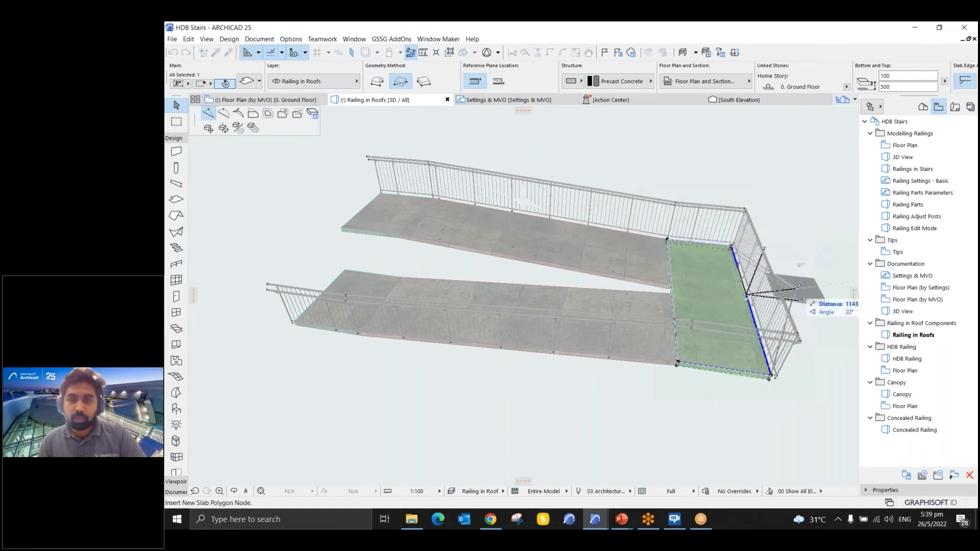
click(223, 115)
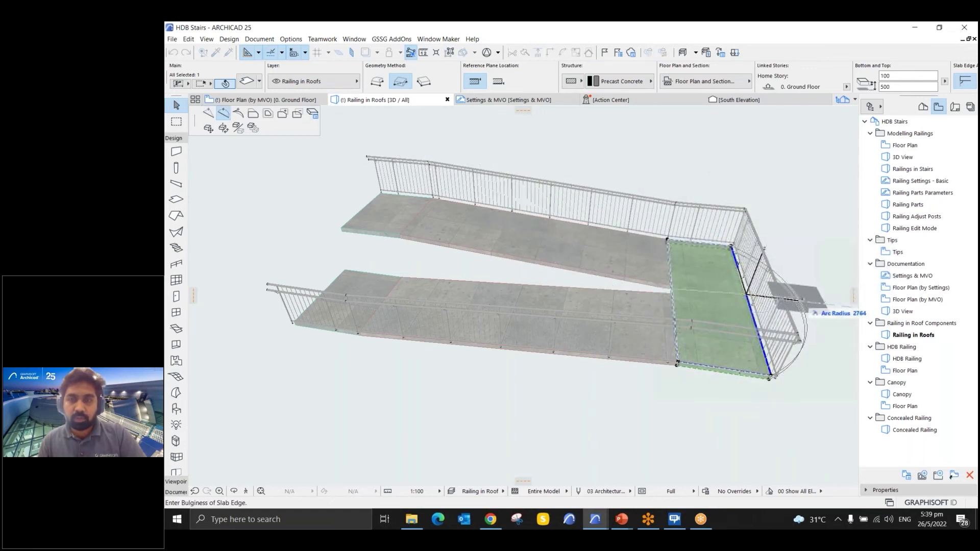
click(759, 262)
middle_drag(786, 290, 638, 294)
shift+middle_drag(638, 294, 718, 296)
click(717, 296)
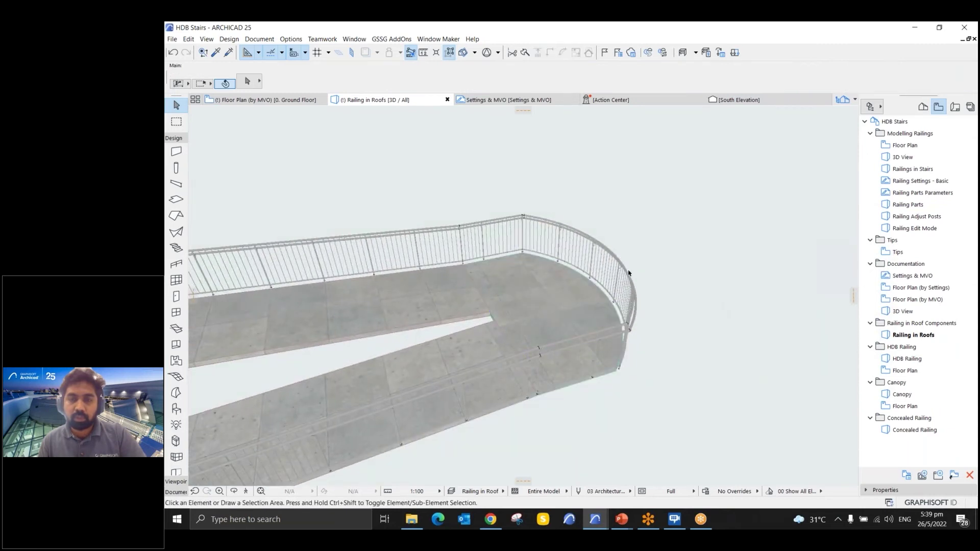
- Select the railing and orbit around to confirm it follows the curved landing edge
click(589, 261)
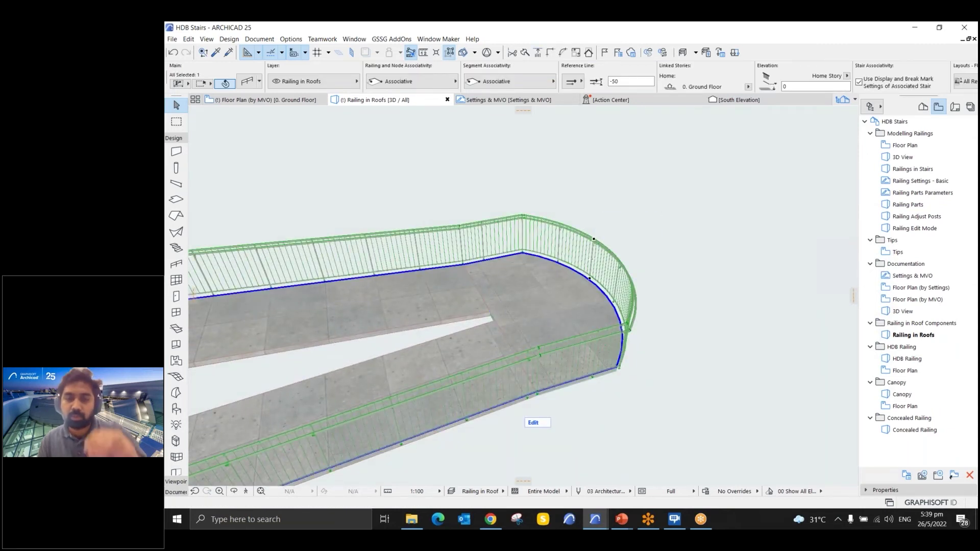
scroll(615, 352, up, 2)
shift+middle_drag(651, 343, 552, 293)
click(543, 350)
scroll(593, 301, down, 1)
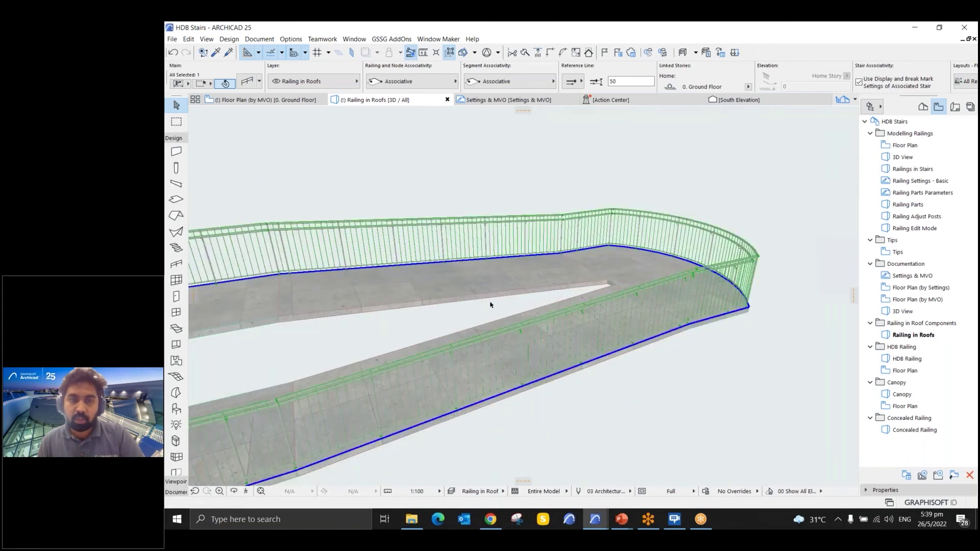
shift+middle_drag(492, 304, 530, 300)
shift+middle_drag(681, 264, 772, 293)
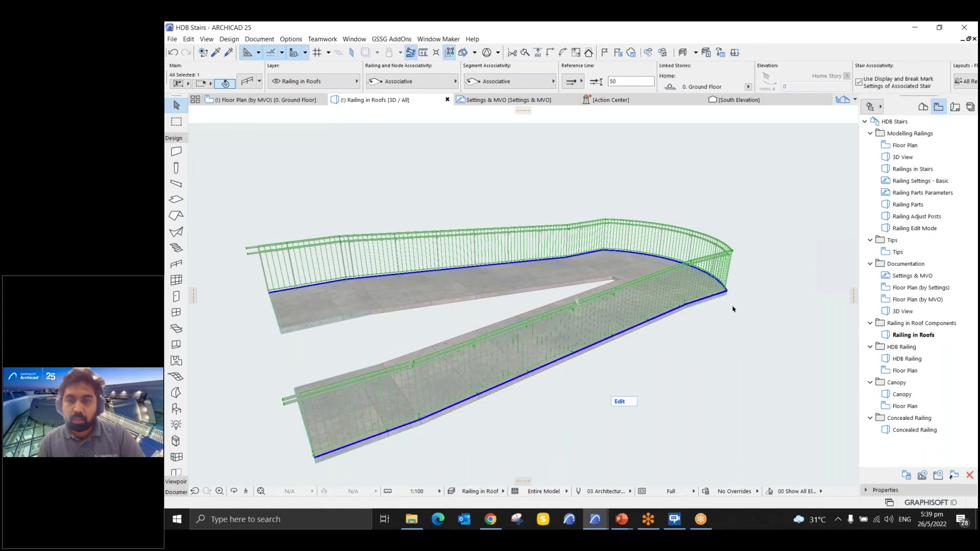
- Open the HDB Railing view and apply the HDB Railing preset for new railings
double_click(901, 359)
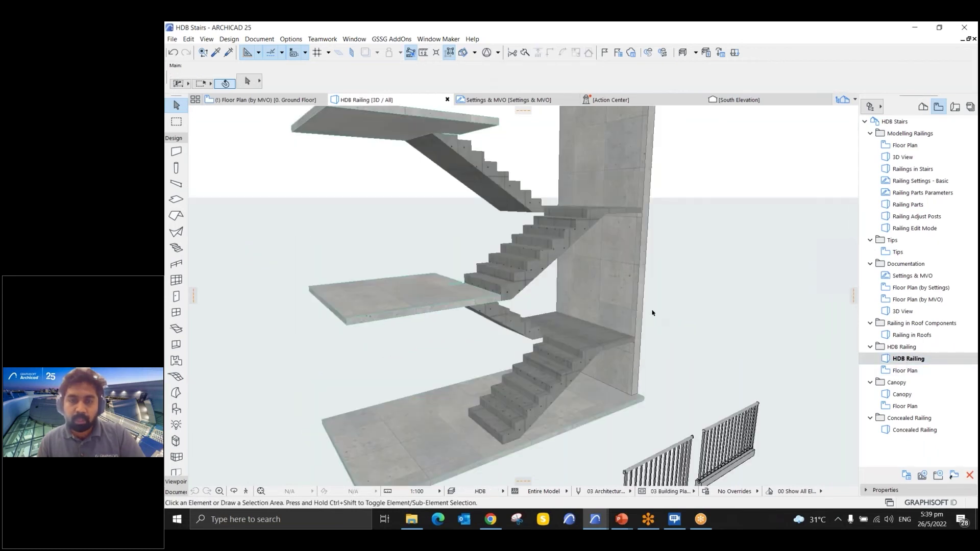
shift+middle_drag(652, 313, 625, 313)
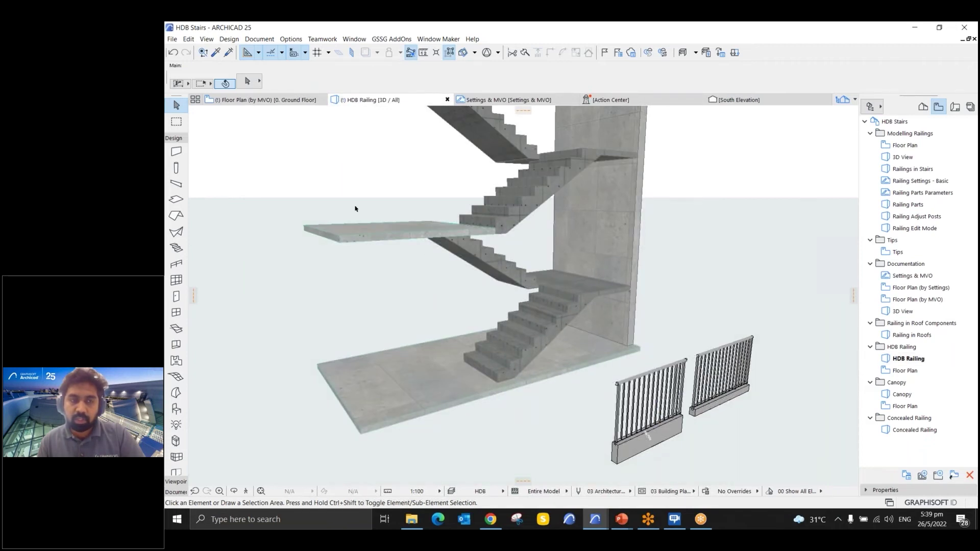
scroll(356, 208, up, 2)
click(186, 265)
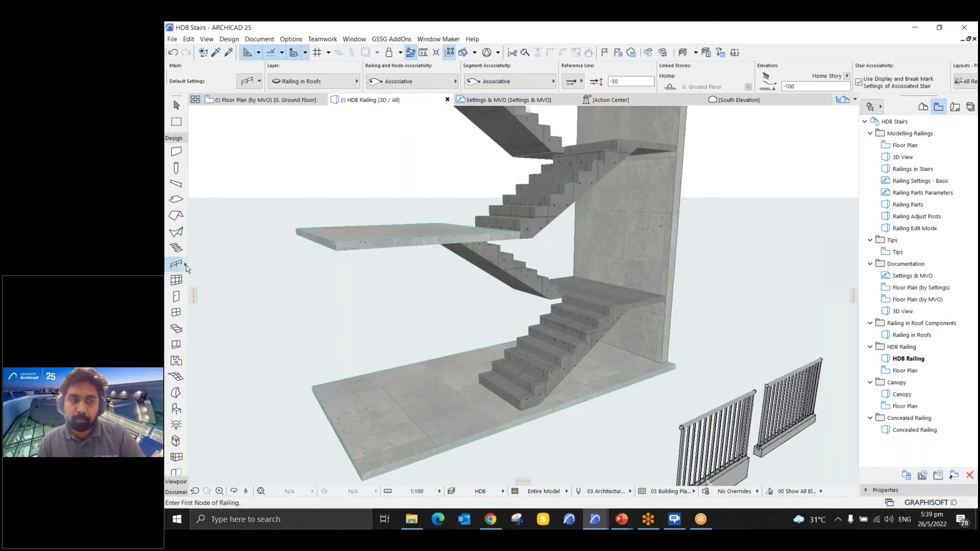
click(218, 363)
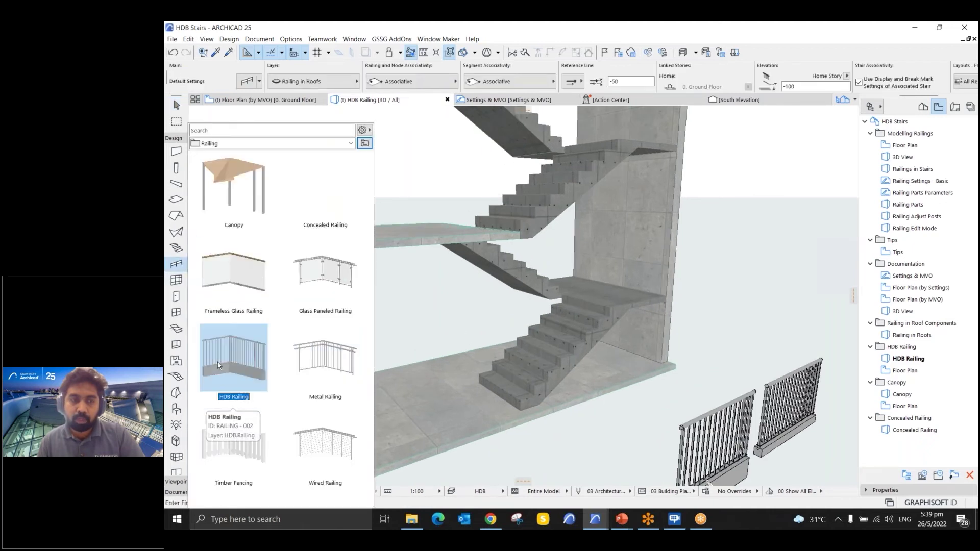
double_click(218, 362)
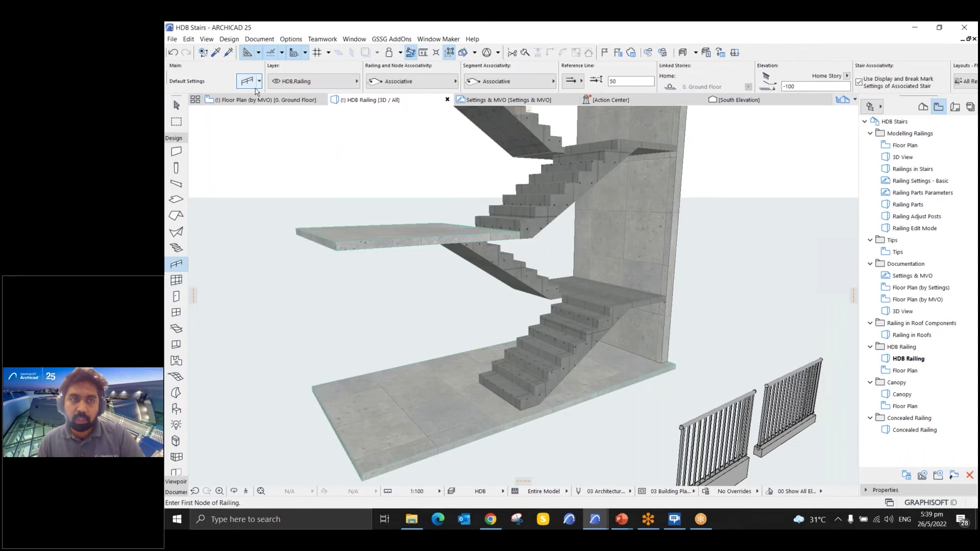
- In Railing Default Settings, inspect the lower rail, bottom rail band and baluster pattern
key(ctrl+t)
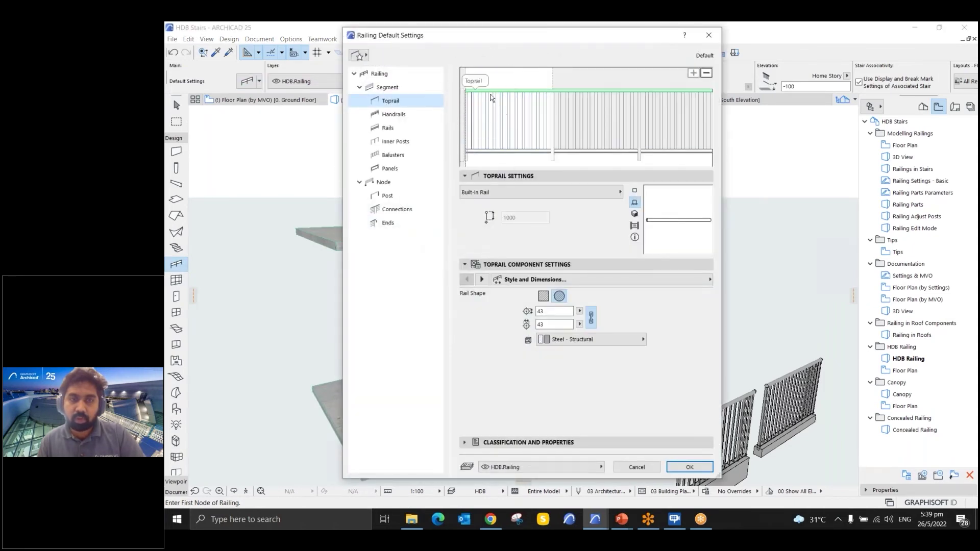
click(499, 150)
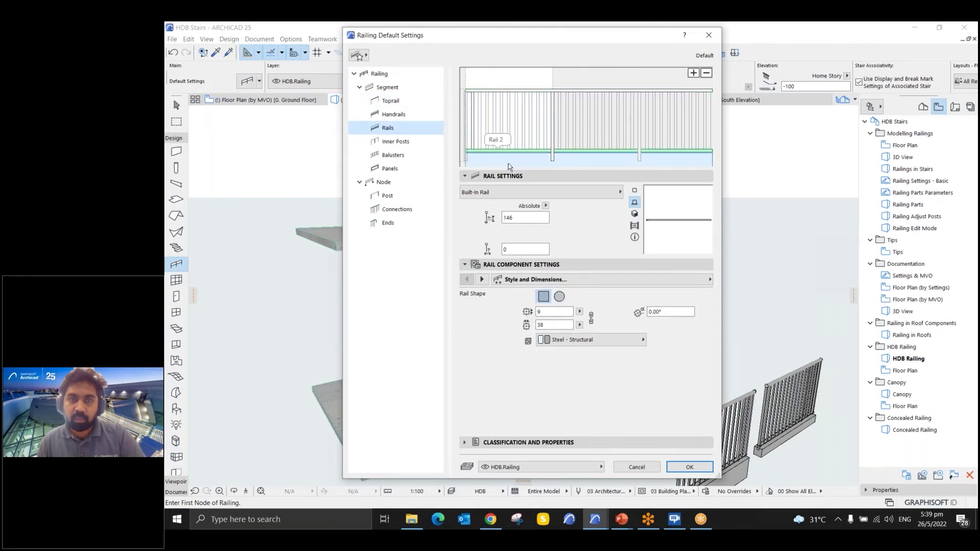
click(509, 162)
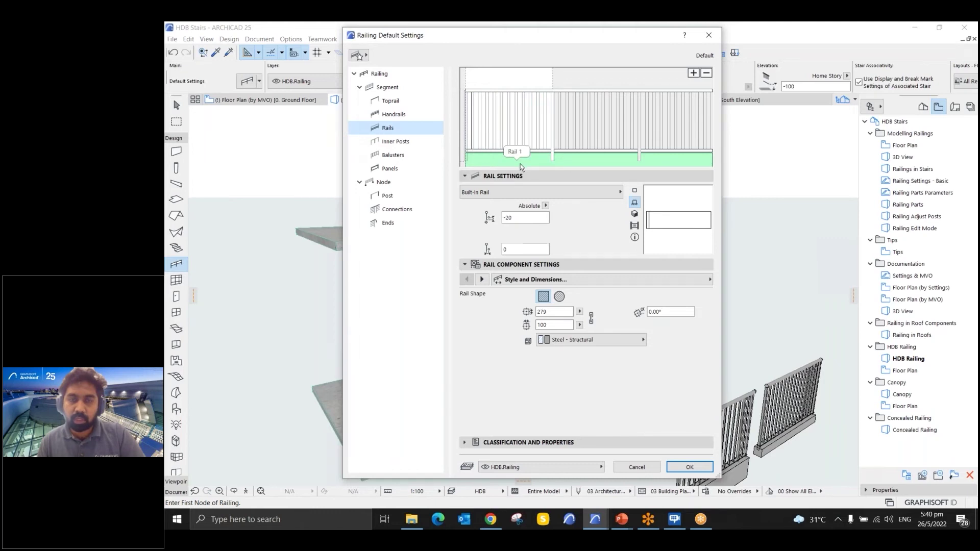
click(494, 134)
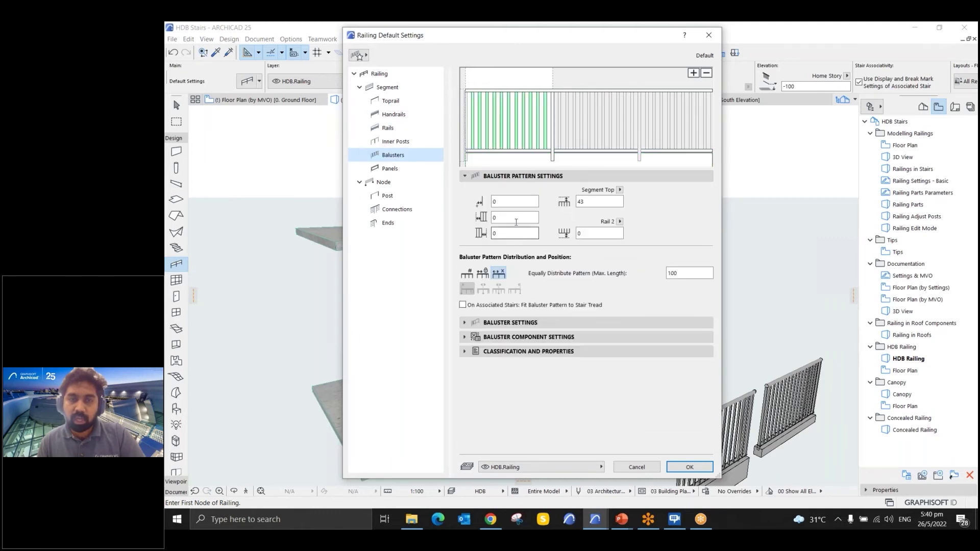
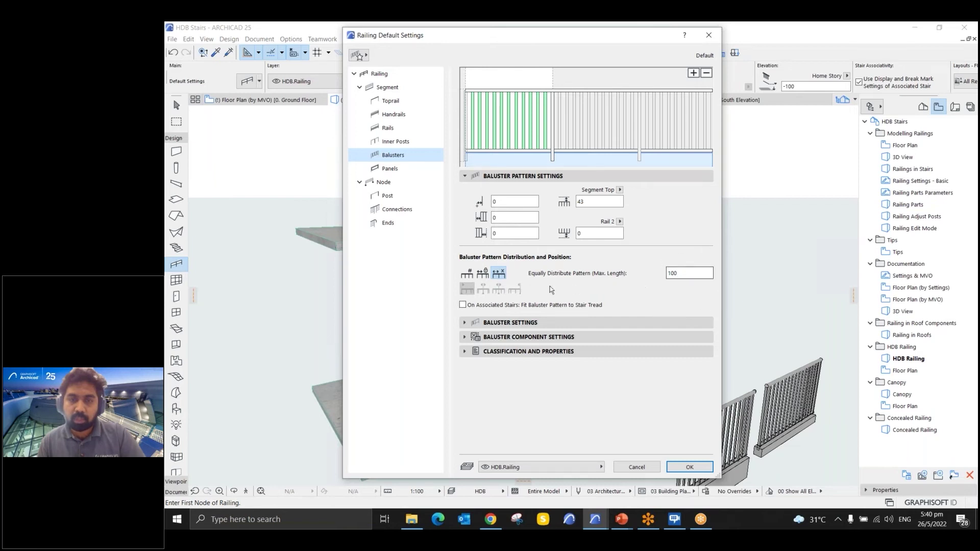
- Keep Railing Post 25 as the baluster object in the railing defaults
click(505, 279)
click(464, 323)
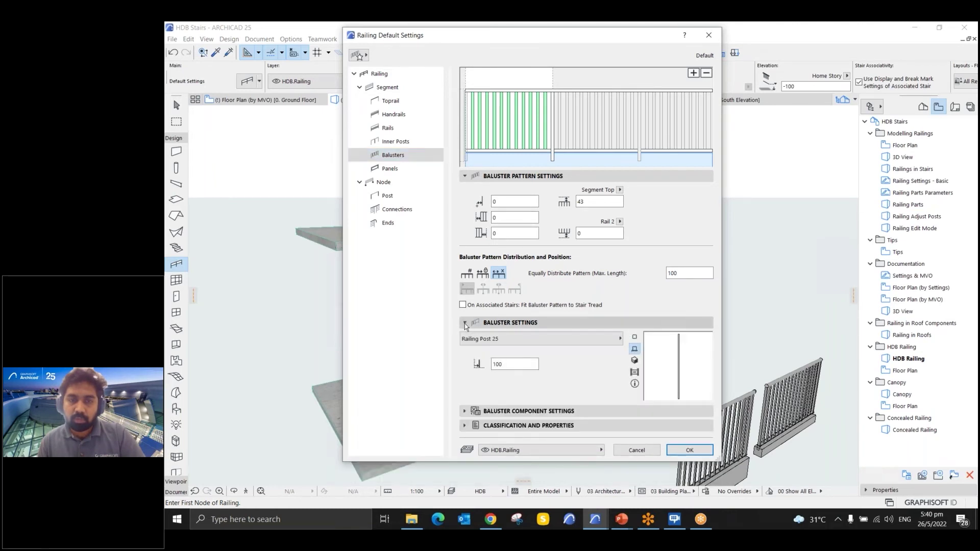
click(505, 342)
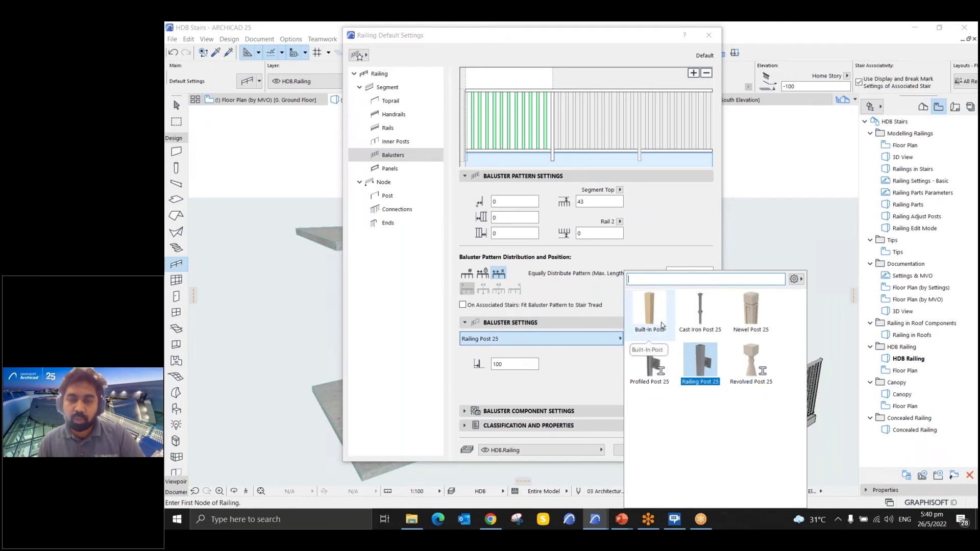
click(699, 362)
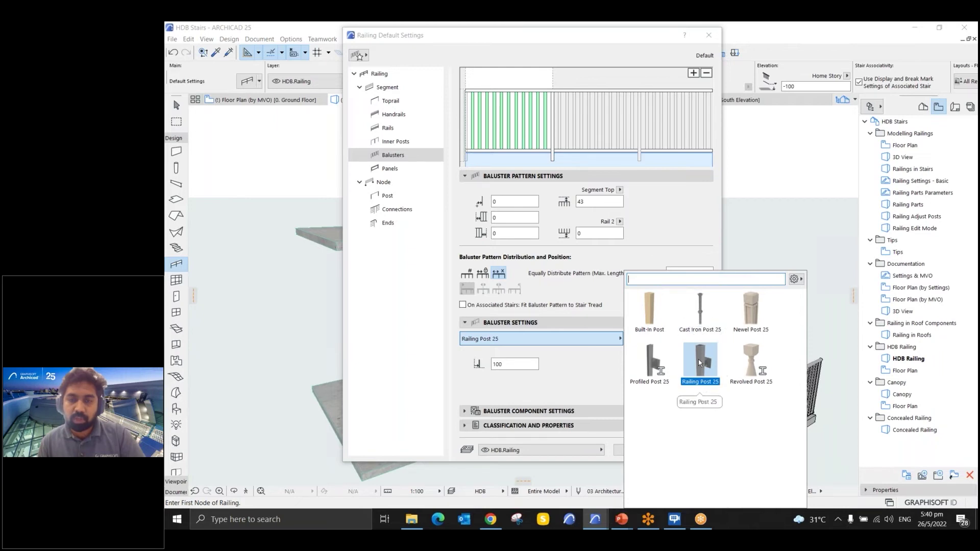
click(699, 365)
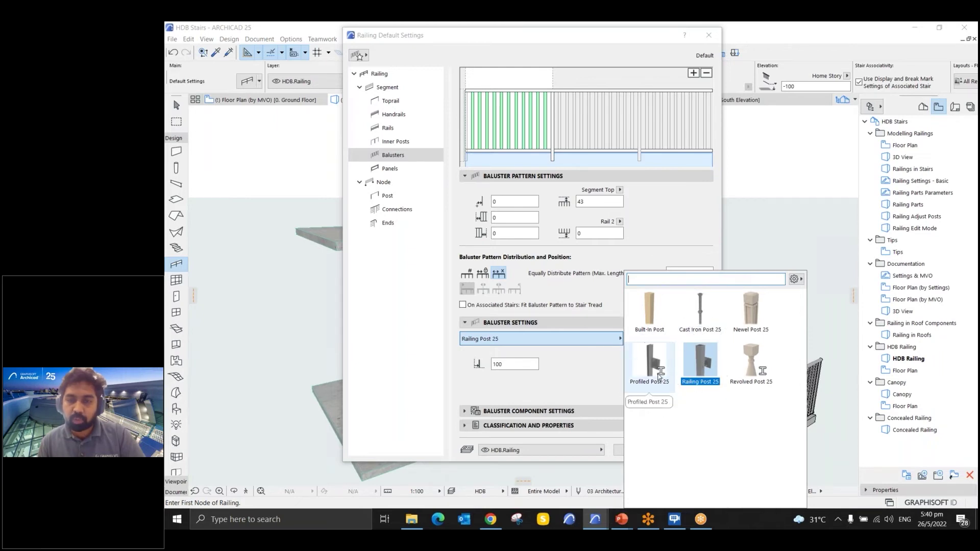
click(590, 368)
- Review the baluster component pages, keep the Type 3 plan symbol, and apply the defaults
click(465, 412)
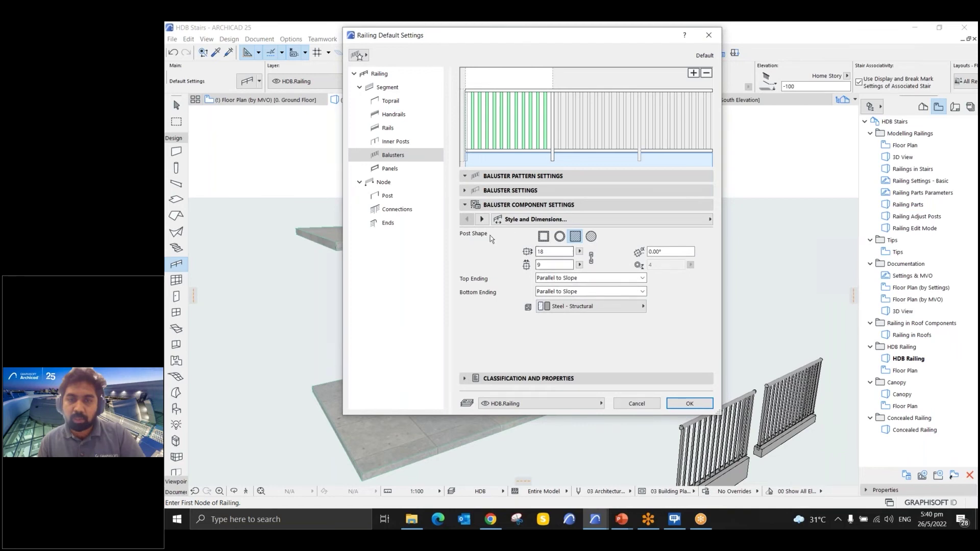
click(479, 224)
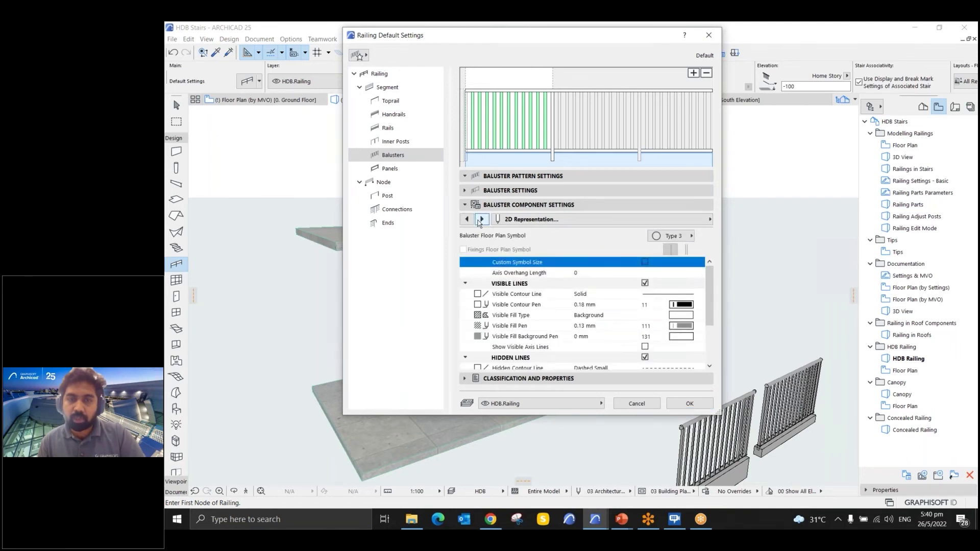
click(466, 219)
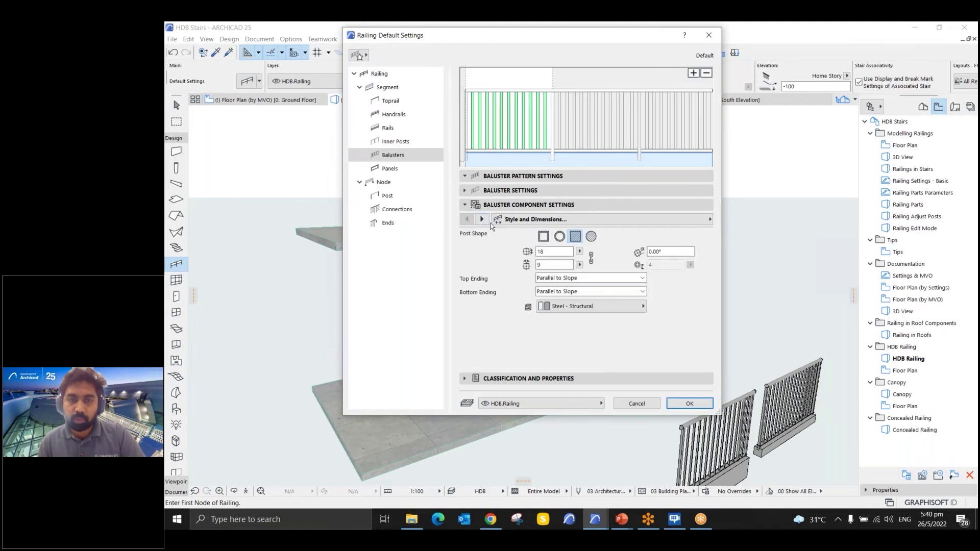
click(482, 219)
click(666, 237)
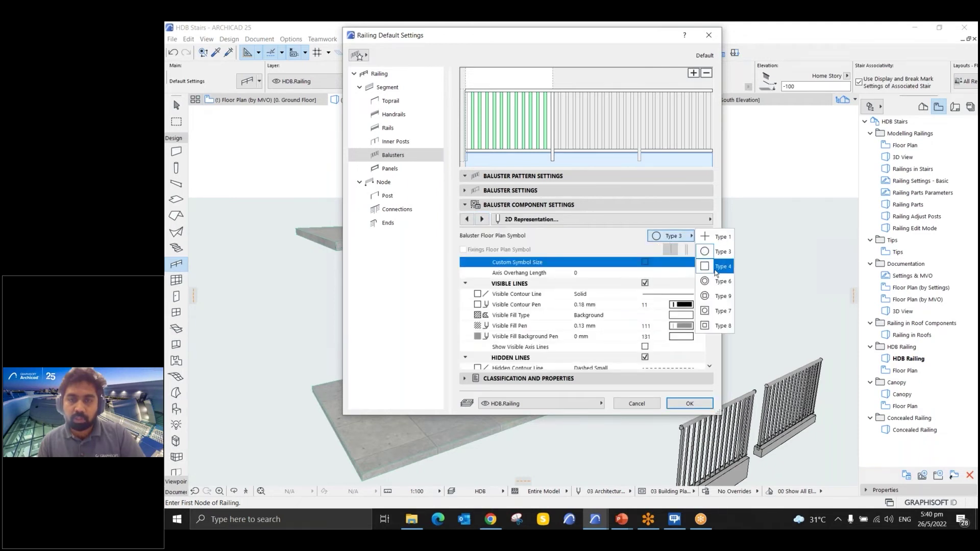
click(716, 273)
click(483, 223)
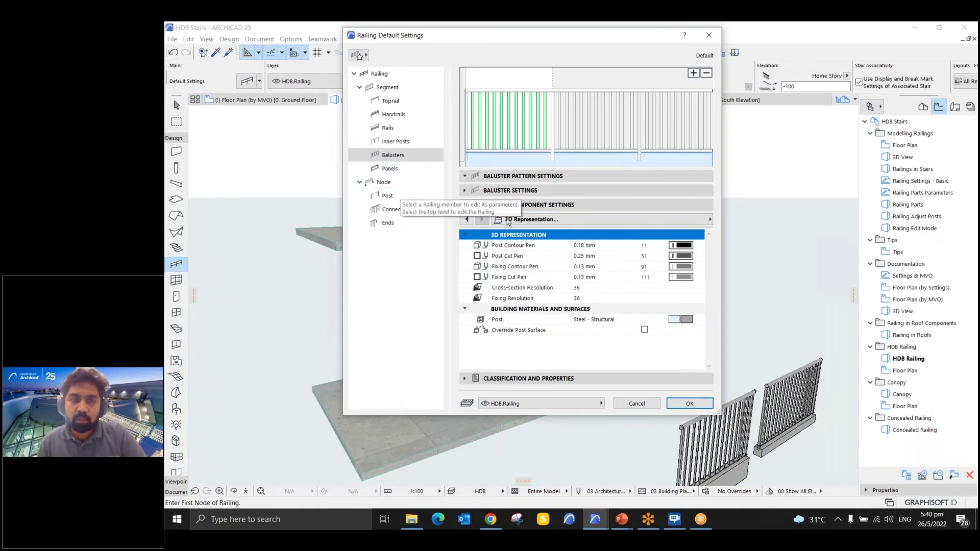
click(670, 407)
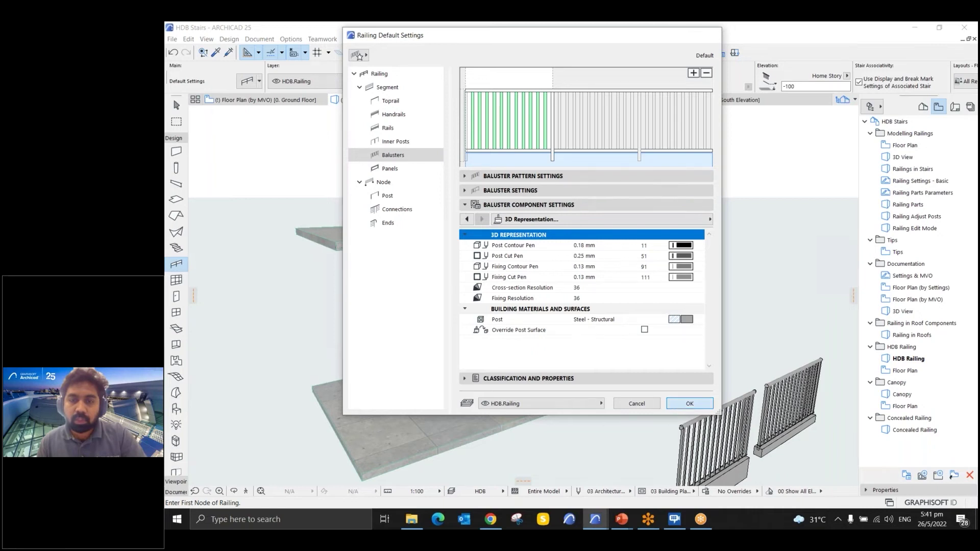
scroll(494, 354, up, 5)
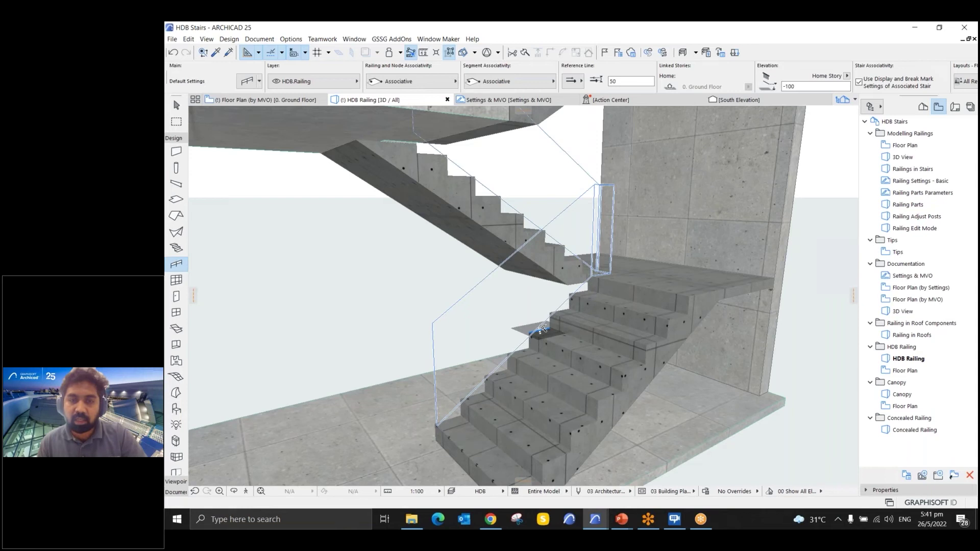
- Place an associative railing on the stair and check its corner at the landing
click(542, 329)
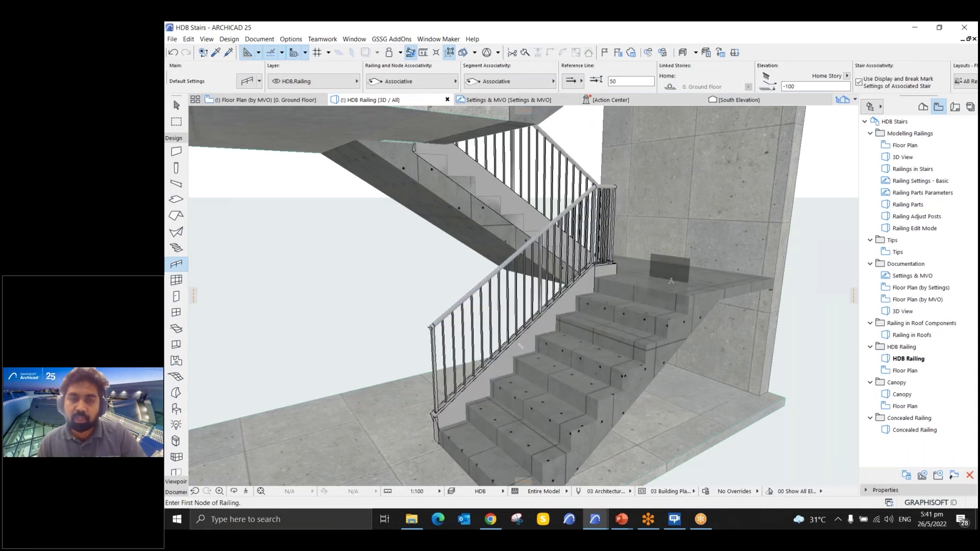
shift+middle_drag(683, 304, 541, 369)
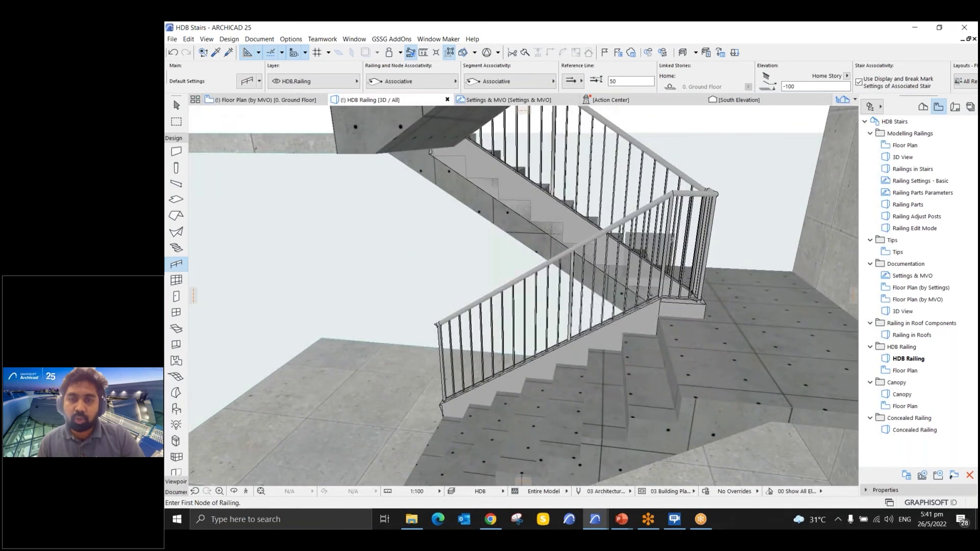
scroll(648, 253, up, 3)
scroll(648, 253, down, 1)
shift+middle_drag(643, 251, 665, 279)
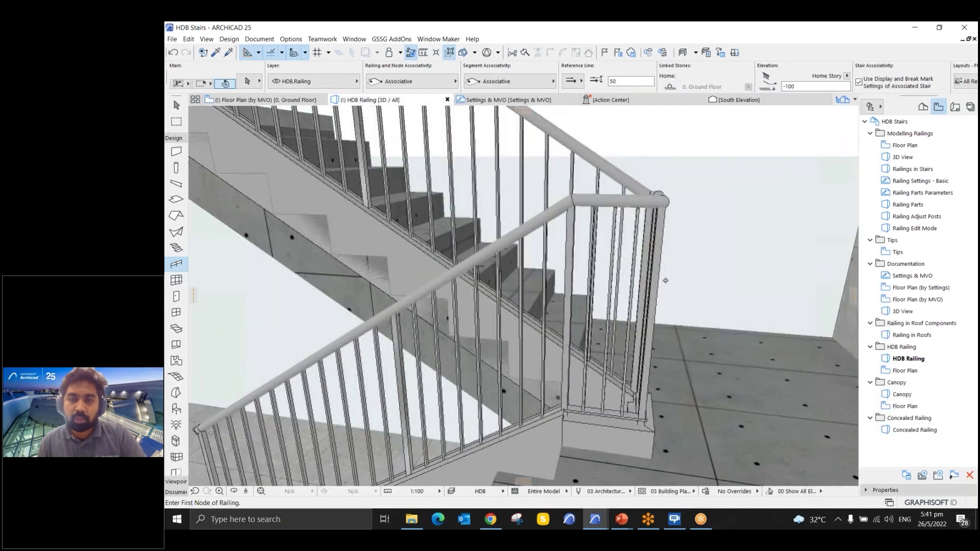
scroll(693, 217, down, 4)
- Orbit around the lower flight and landing to inspect the new stair railing
key(Escape)
scroll(673, 193, down, 3)
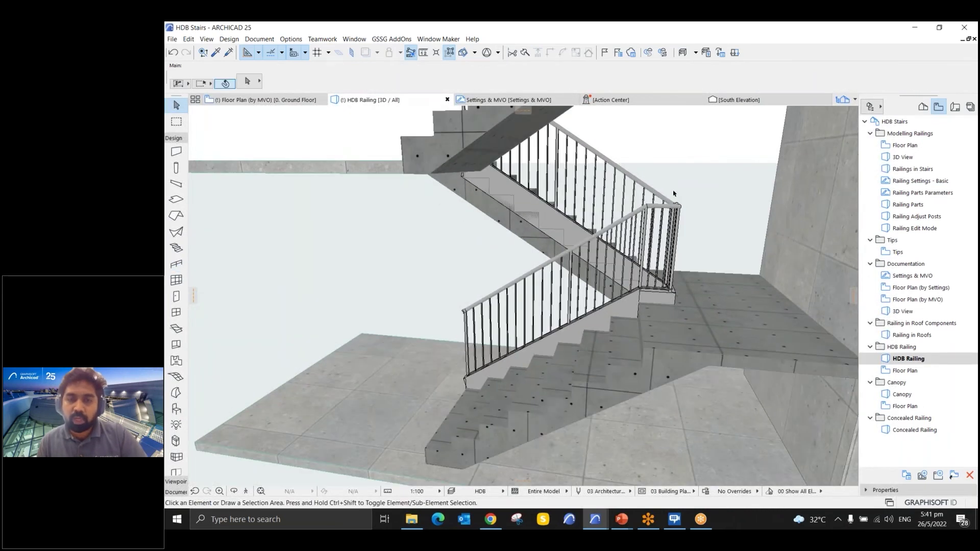
scroll(569, 290, up, 5)
shift+middle_drag(569, 290, 631, 296)
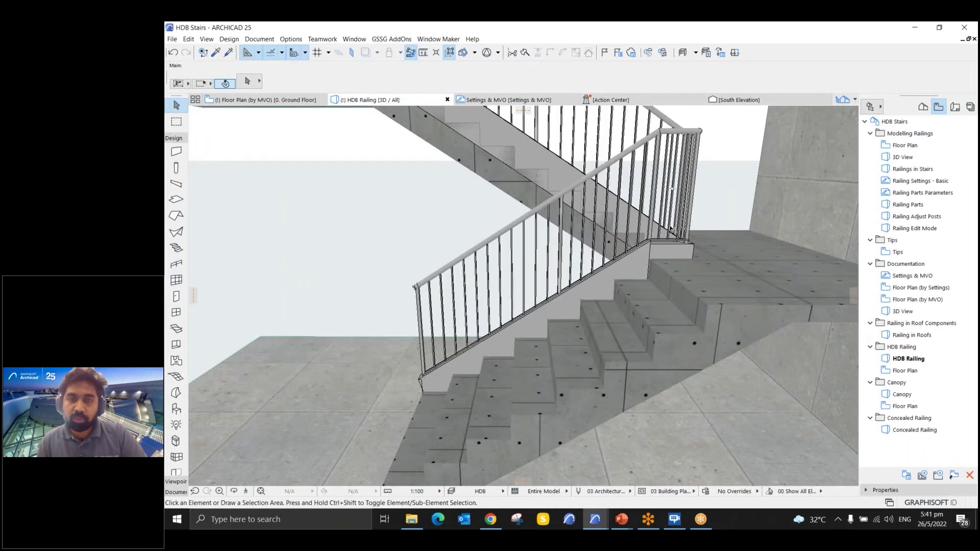
middle_drag(504, 346, 504, 364)
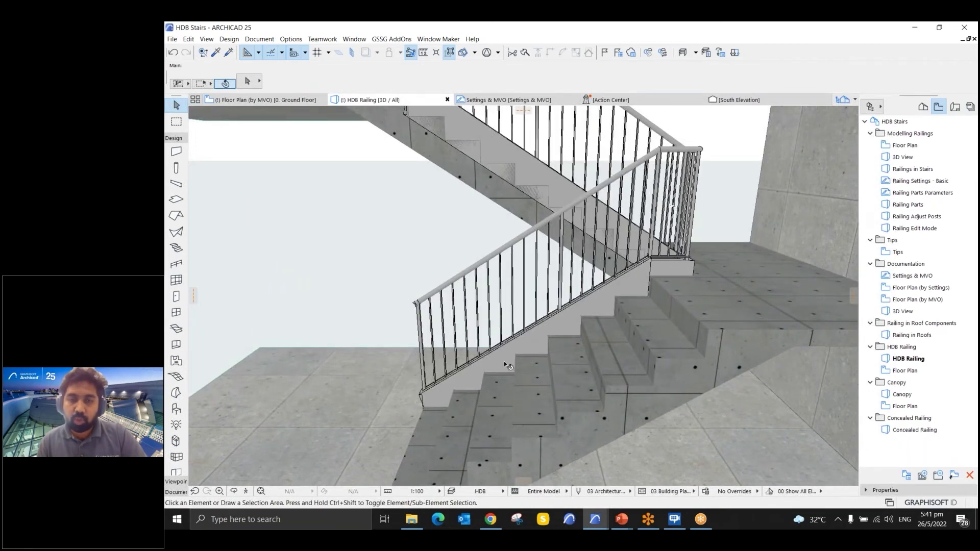
drag(633, 294, 727, 271)
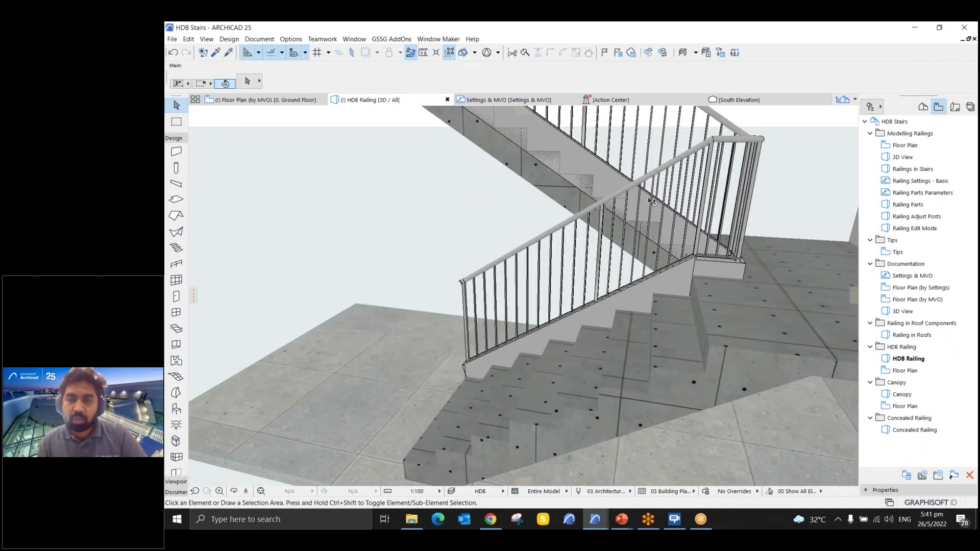
scroll(651, 201, down, 4)
drag(677, 249, 620, 225)
click(619, 224)
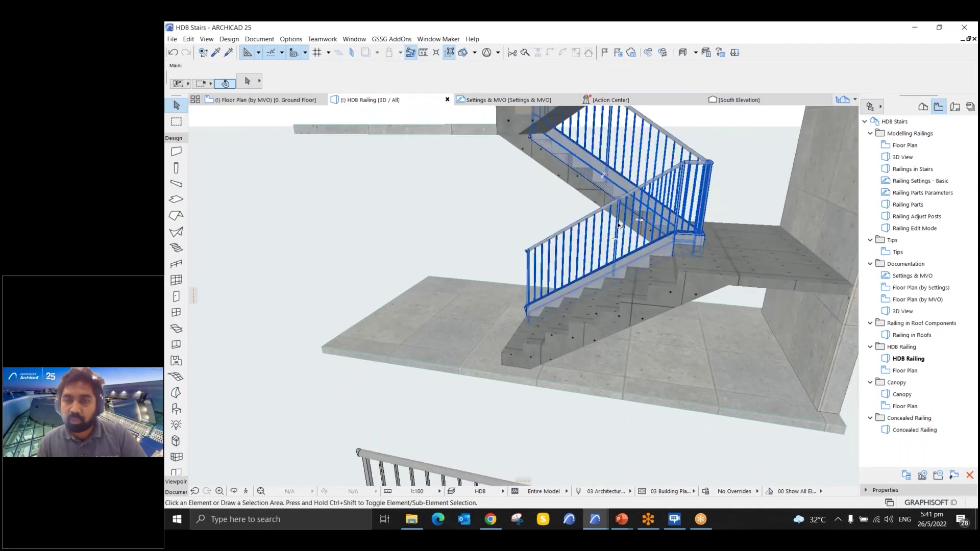
click(570, 197)
scroll(571, 197, down, 4)
shift+middle_drag(577, 450, 671, 426)
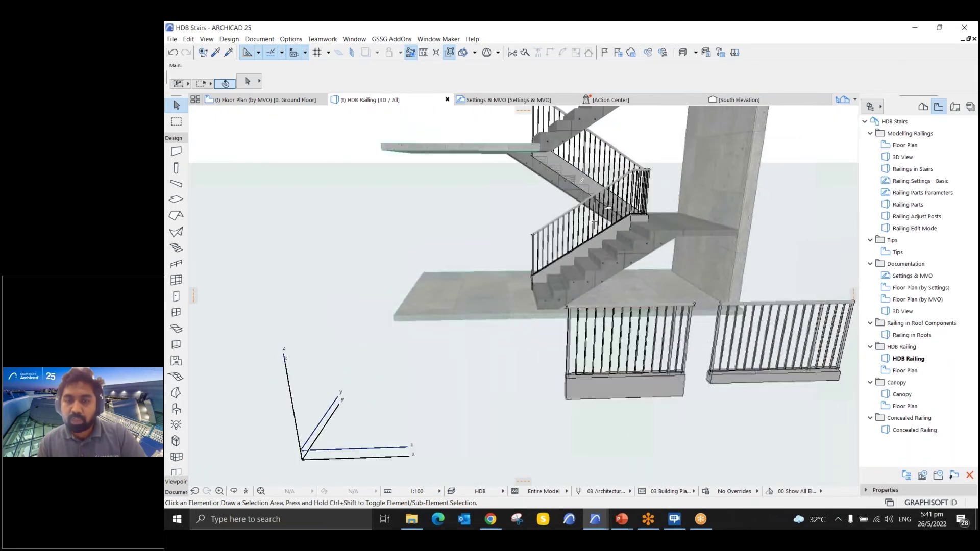
scroll(746, 374, up, 2)
middle_drag(746, 373, 508, 420)
scroll(571, 395, up, 3)
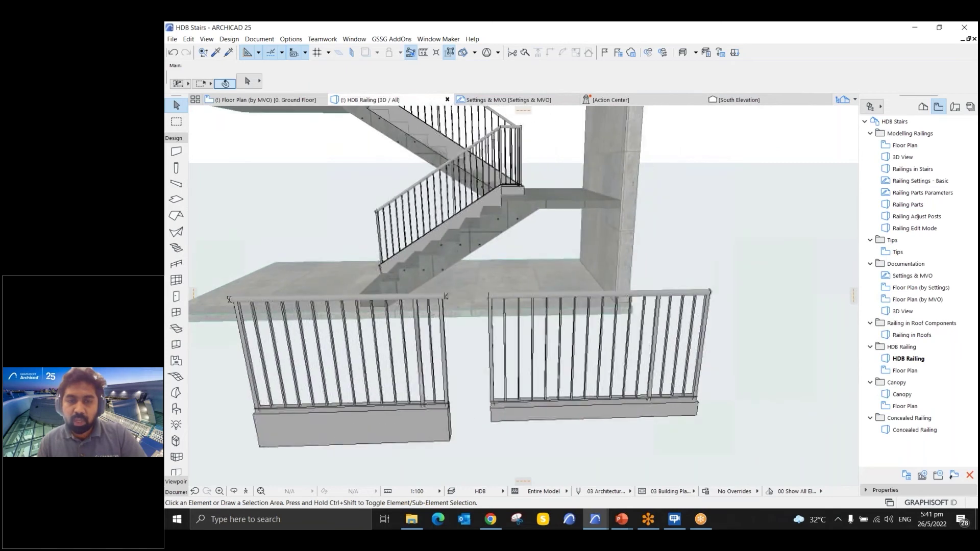
- Select the two standalone sample railings, then the stair railing, to compare them
click(420, 431)
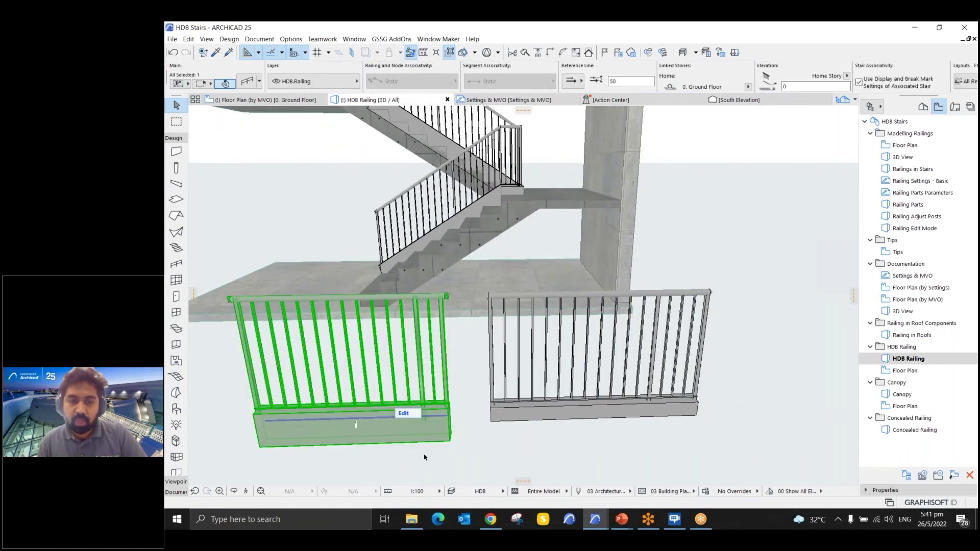
click(545, 406)
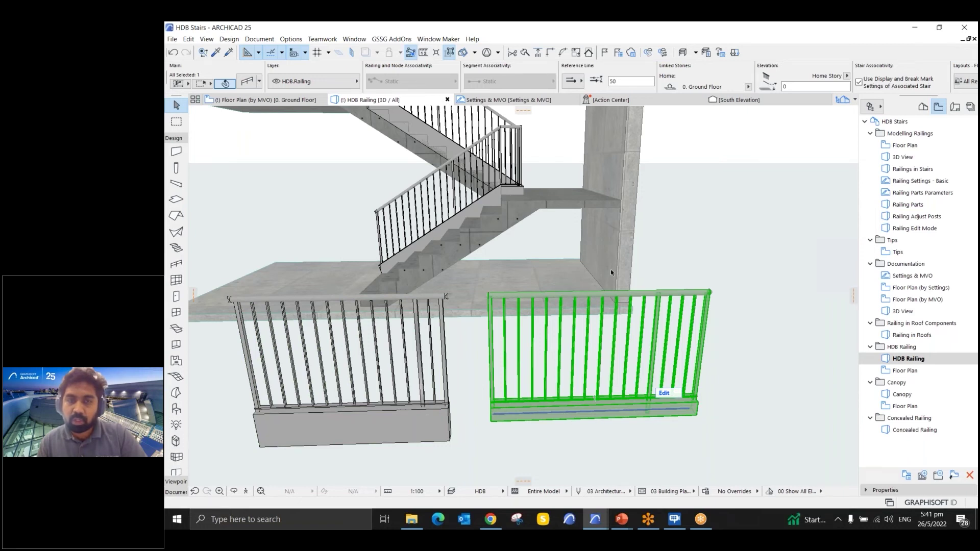
click(421, 414)
shift+middle_drag(431, 380, 438, 249)
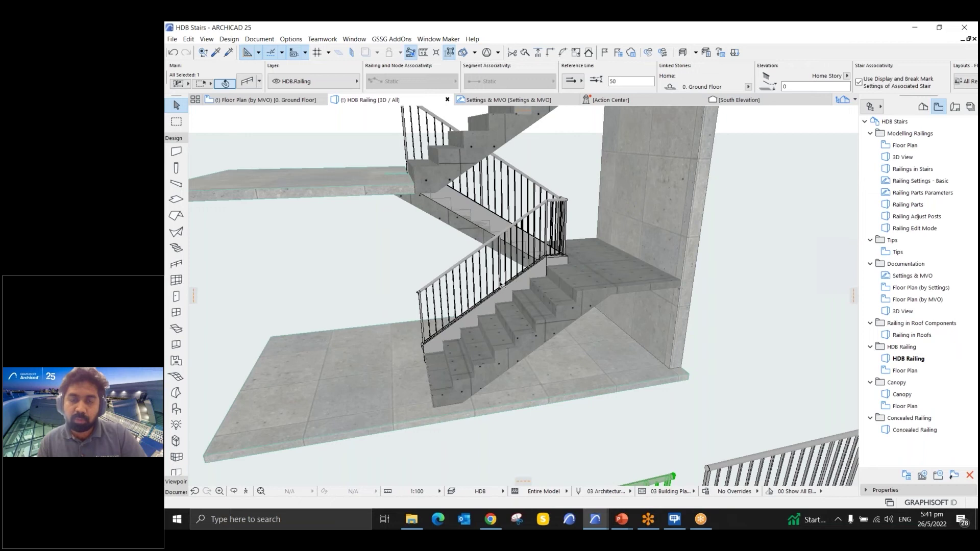
scroll(488, 252, up, 5)
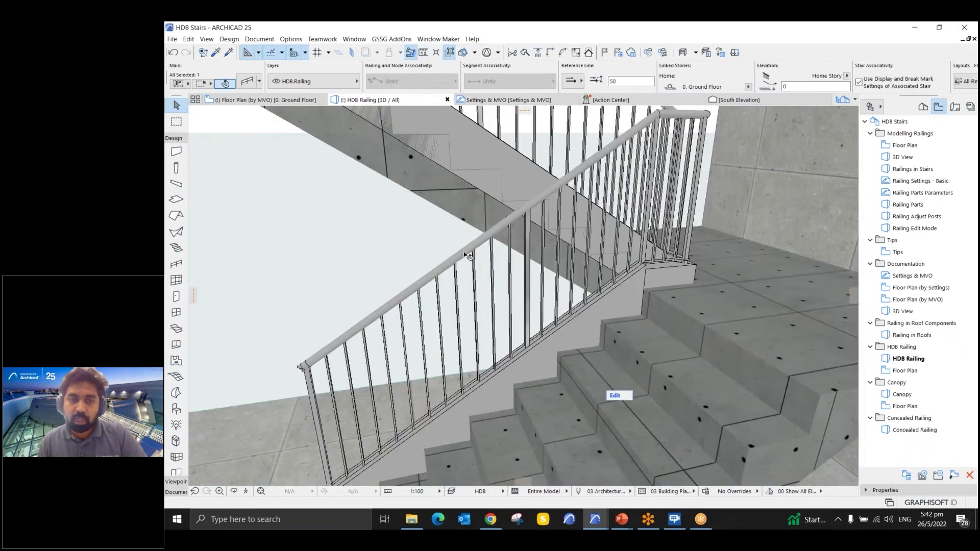
click(467, 255)
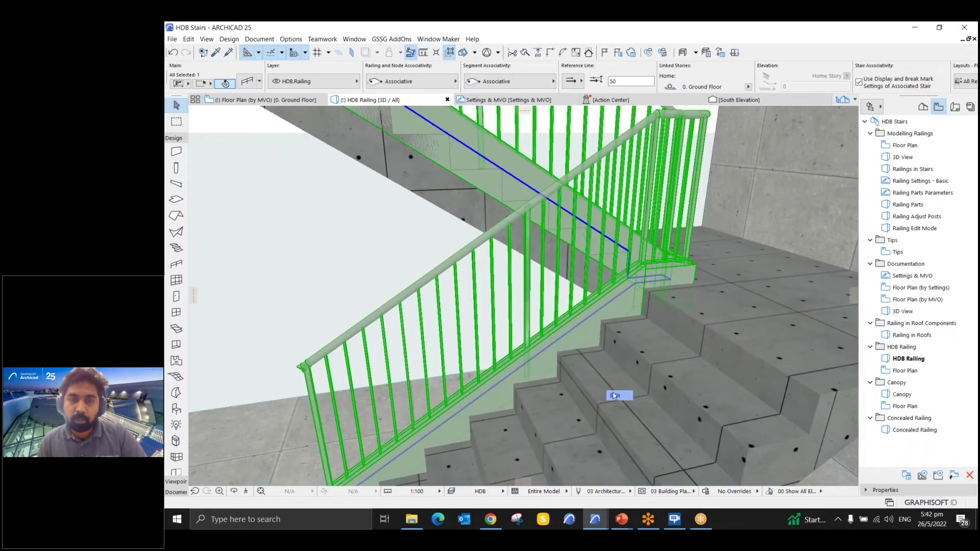
- Enter the stair railing's edit mode, show plain segments, and select the sloped segment
click(624, 397)
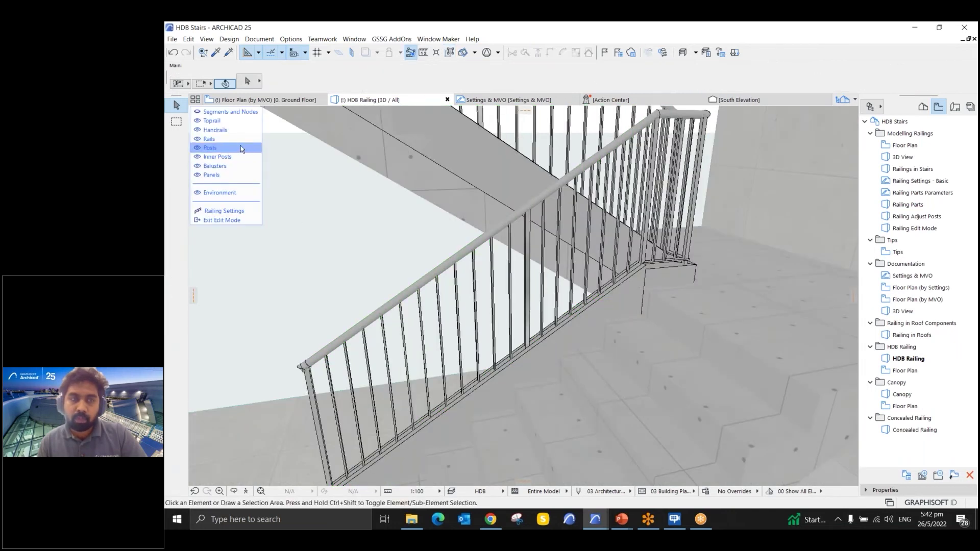
click(229, 113)
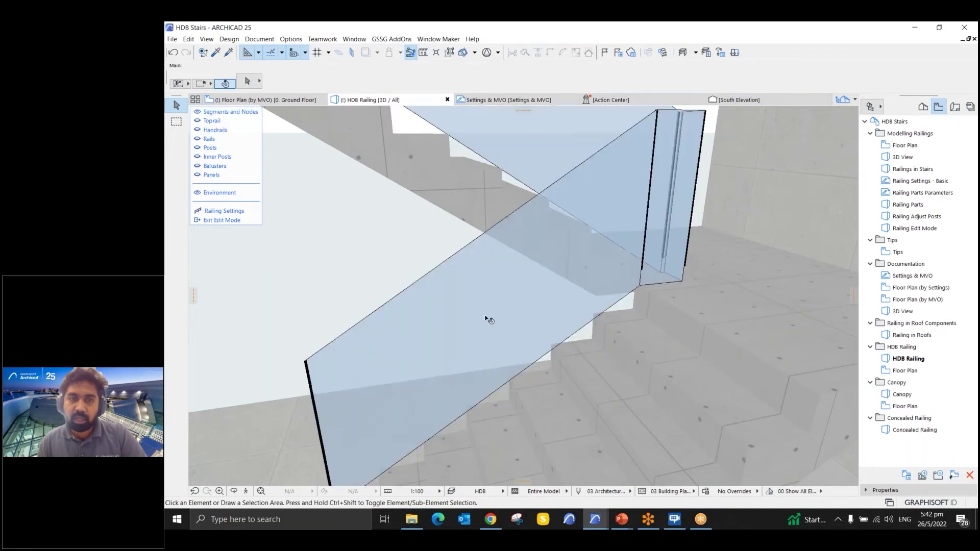
shift+middle_drag(541, 337, 416, 282)
click(415, 281)
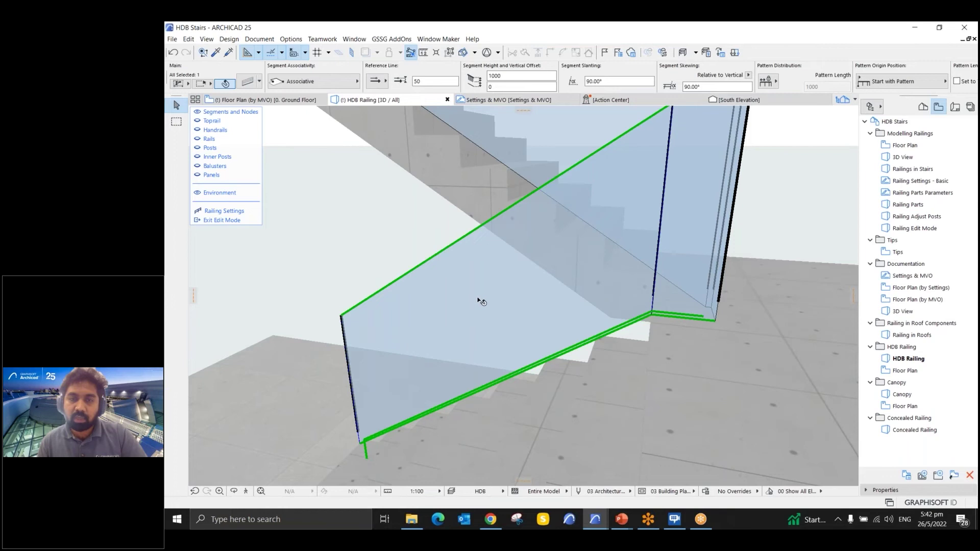
shift+middle_drag(480, 301, 444, 286)
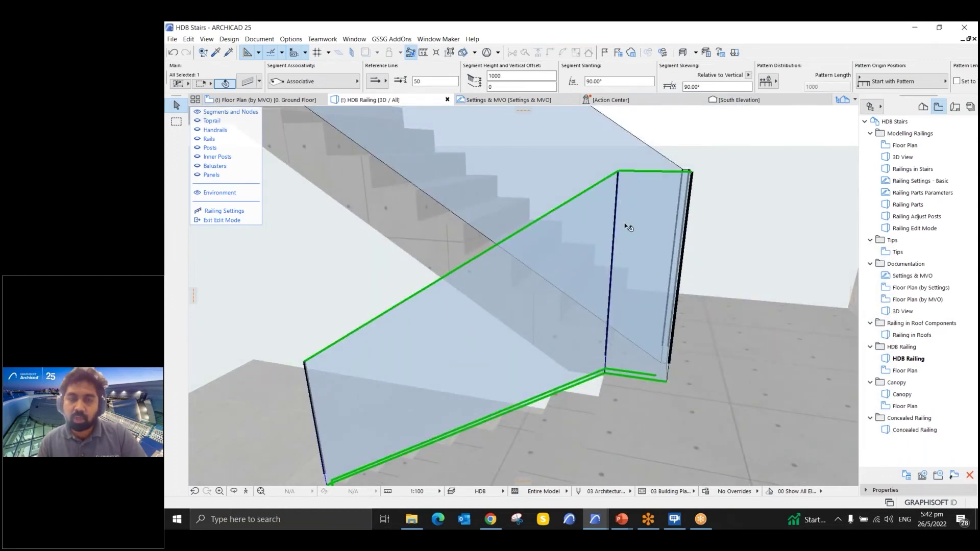
- Create independent segments and nodes for the railing, then again for the long sloped segment
right_click(420, 322)
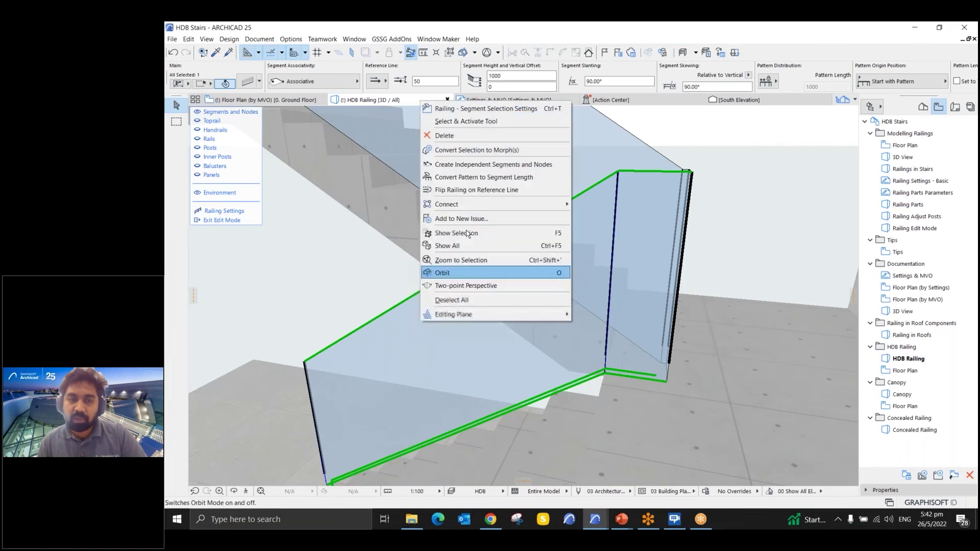
click(471, 167)
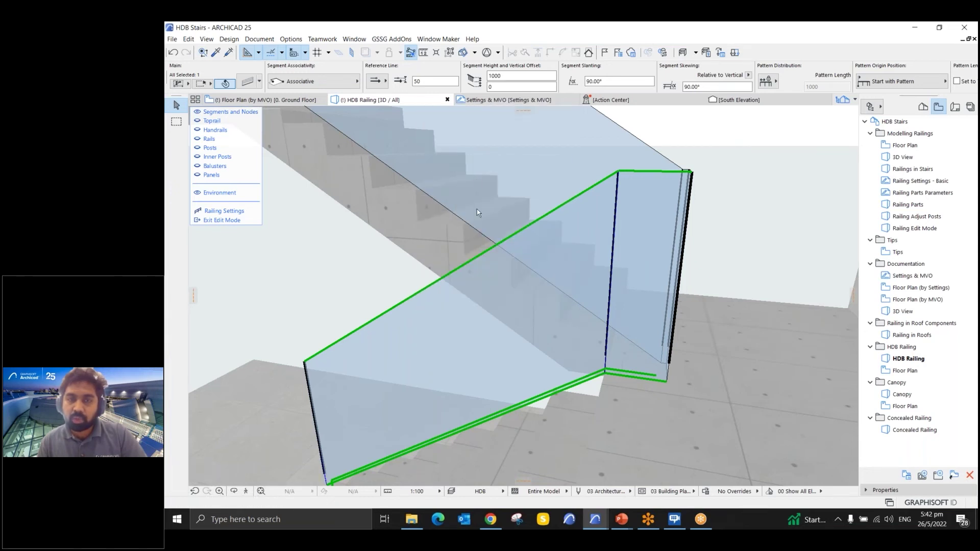
click(409, 344)
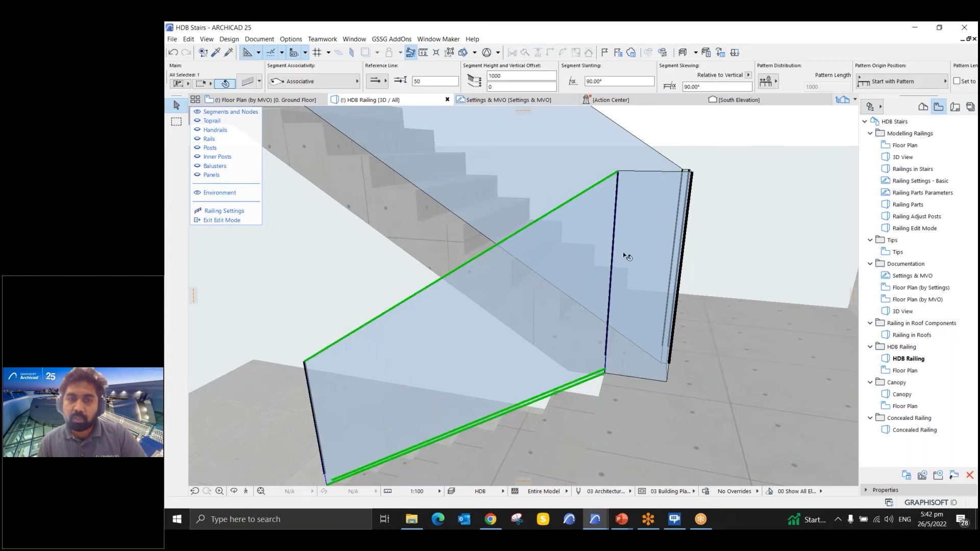
click(643, 249)
drag(679, 304, 533, 140)
click(552, 189)
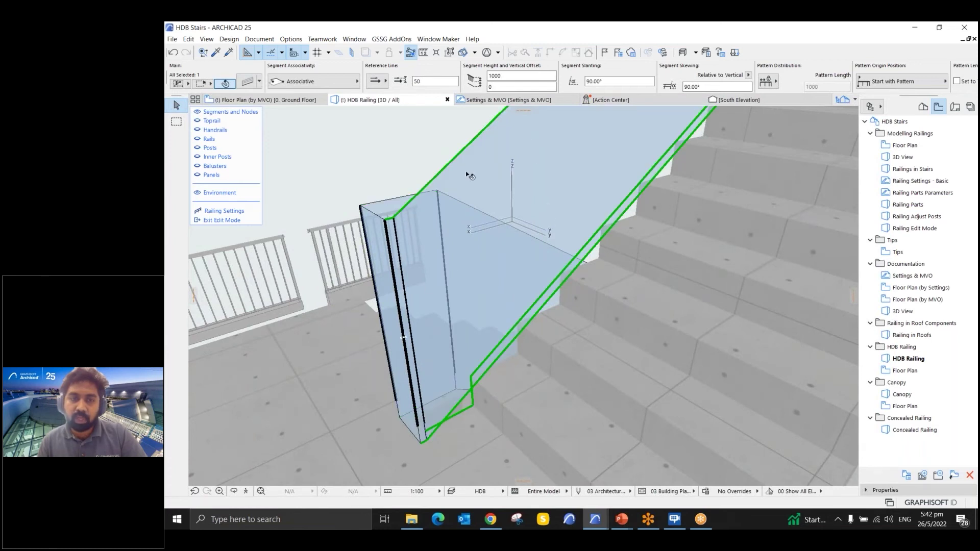
right_click(484, 163)
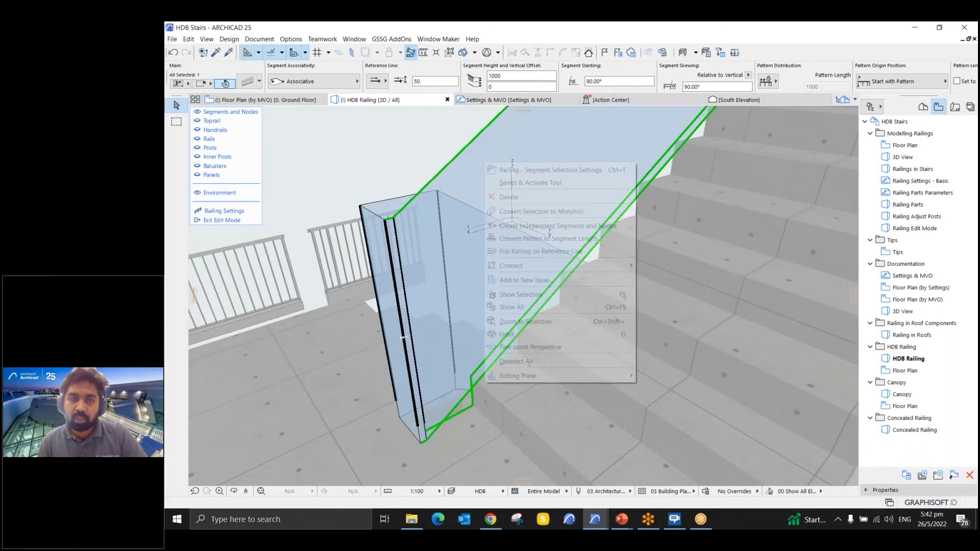
click(531, 229)
- Hide the environment to isolate the railing and select both sloped panels
drag(391, 173, 363, 189)
mouse_move(344, 197)
shift+middle_down()
mouse_move(505, 253)
mouse_move(590, 258)
mouse_move(569, 287)
shift+middle_up()
middle_drag(525, 327, 572, 259)
click(236, 197)
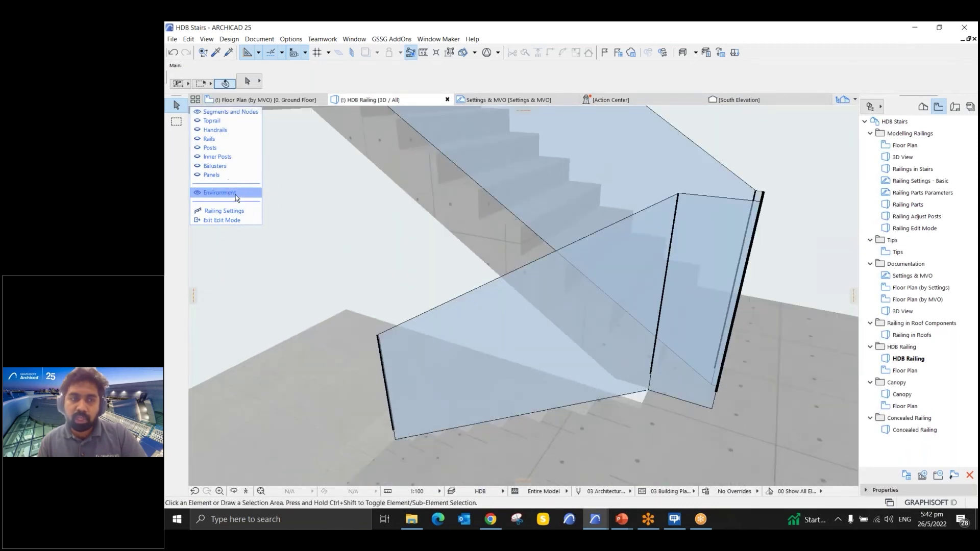
click(520, 324)
click(535, 187)
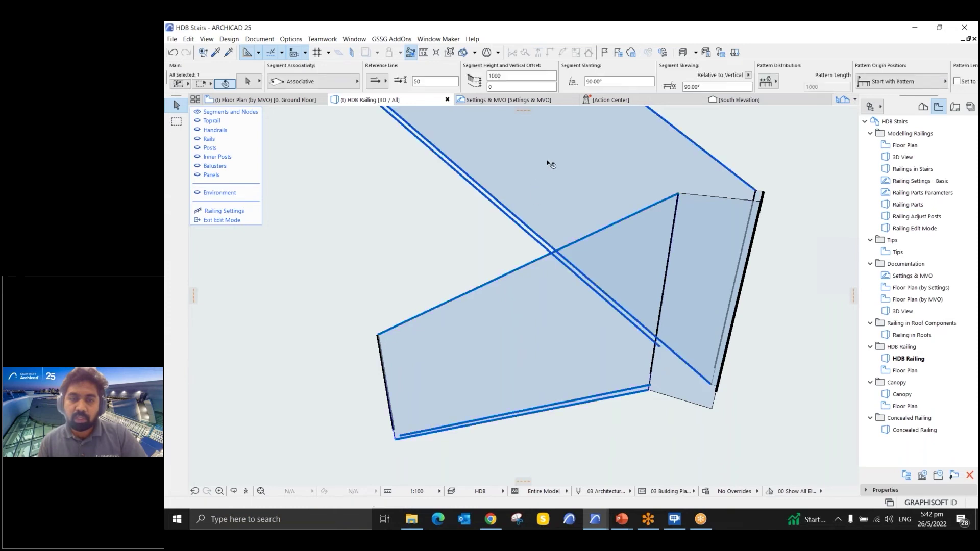
shift+middle_drag(442, 289, 465, 245)
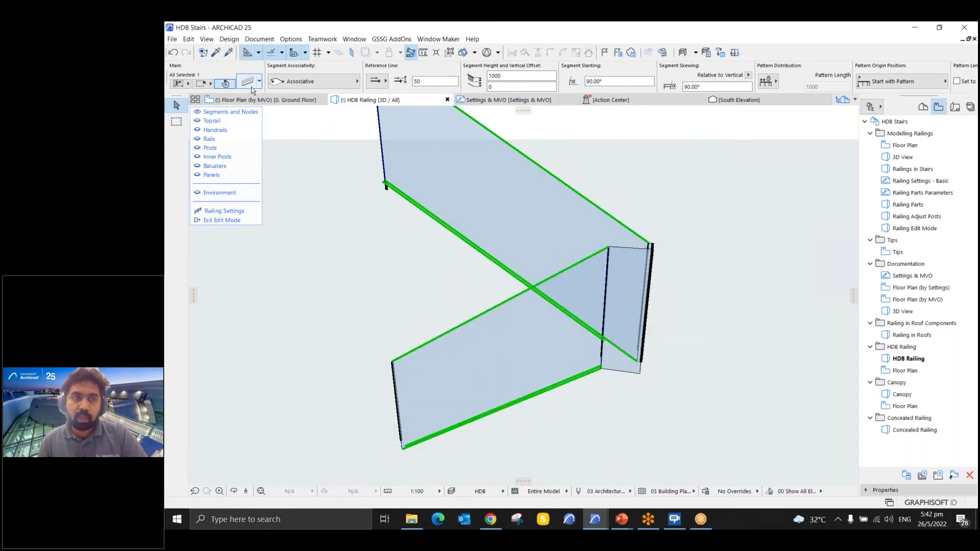
- Apply the Slope Concrete Kerb favourite to the selected sloped railing segments
key(ctrl+t)
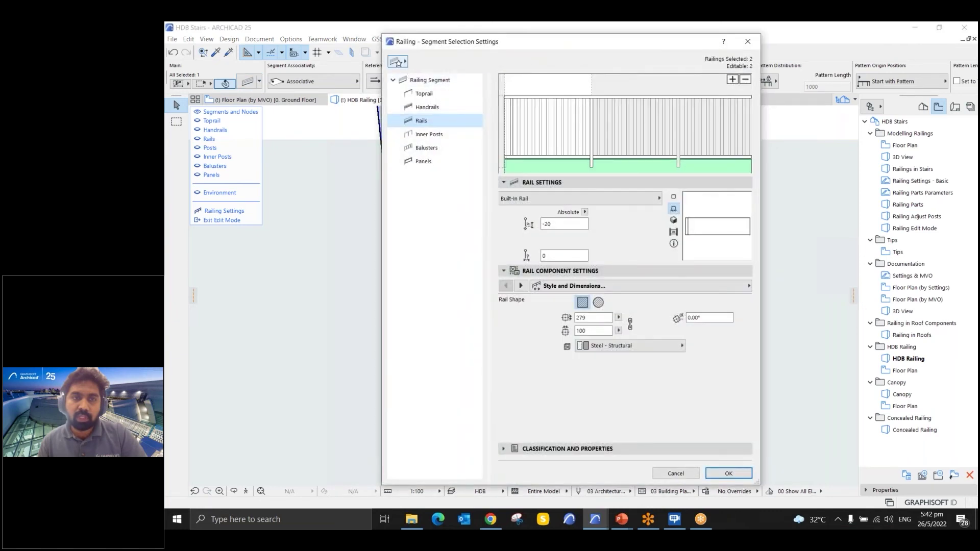
click(405, 64)
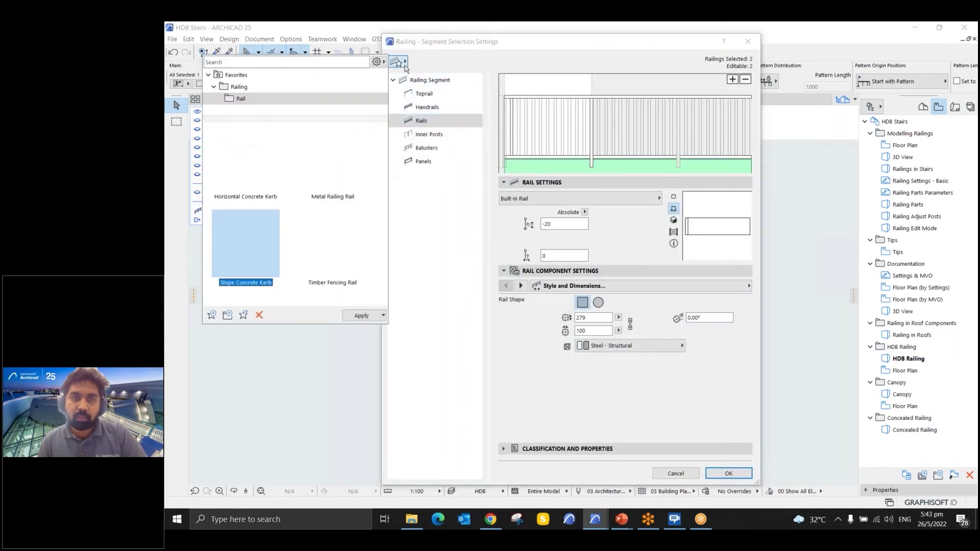
click(243, 250)
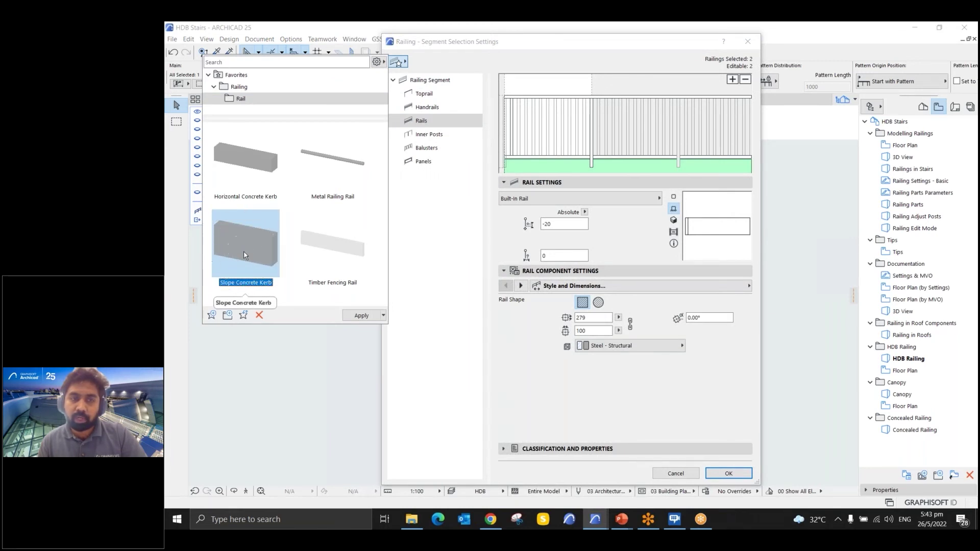
double_click(243, 250)
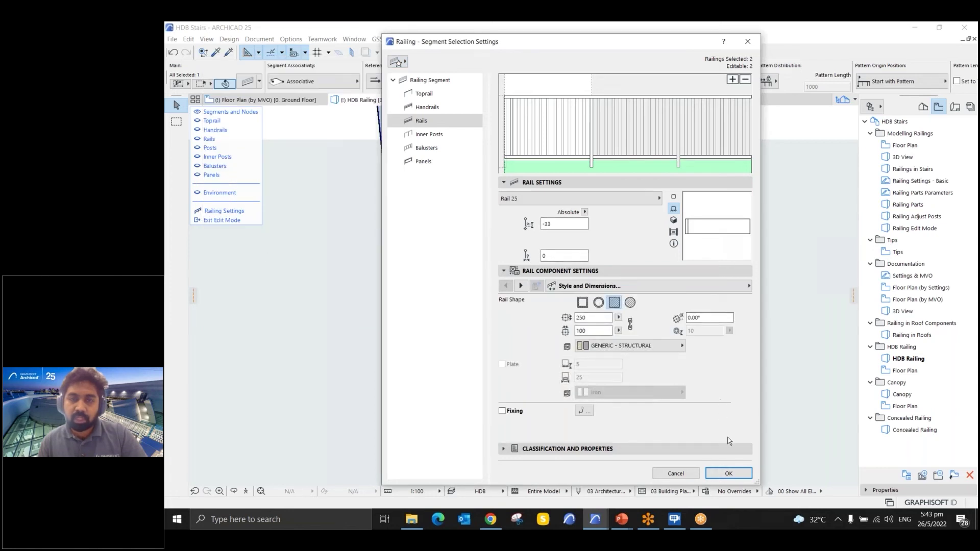
click(730, 472)
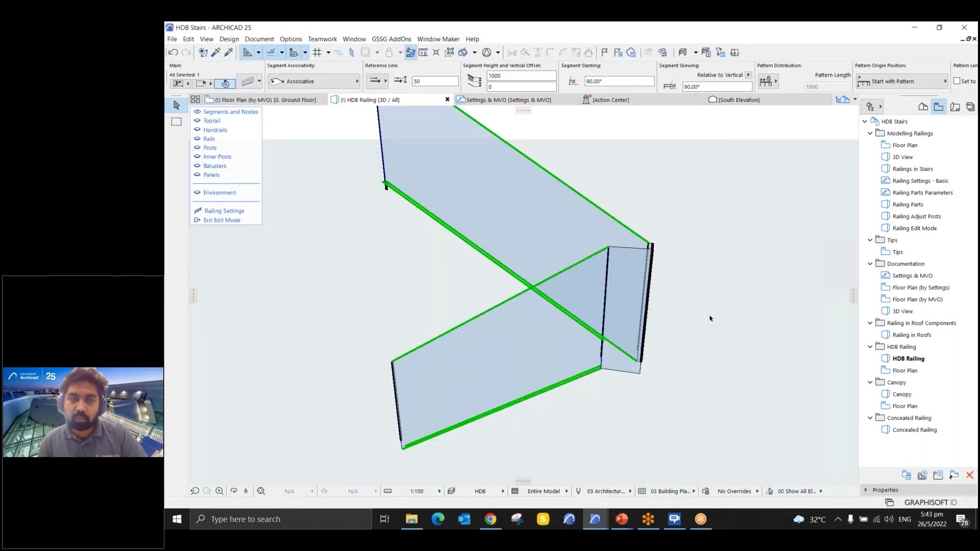
- Give the end segment a narrower rail favourite and exit railing edit mode
click(634, 273)
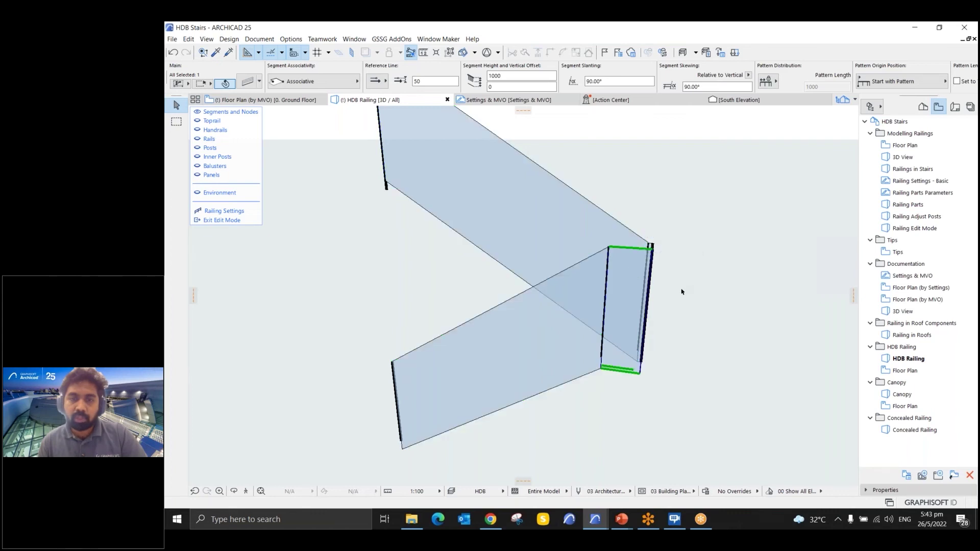
shift+middle_drag(683, 291, 590, 326)
shift+click(603, 309)
shift+middle_drag(682, 363, 433, 289)
click(429, 287)
scroll(429, 275, up, 2)
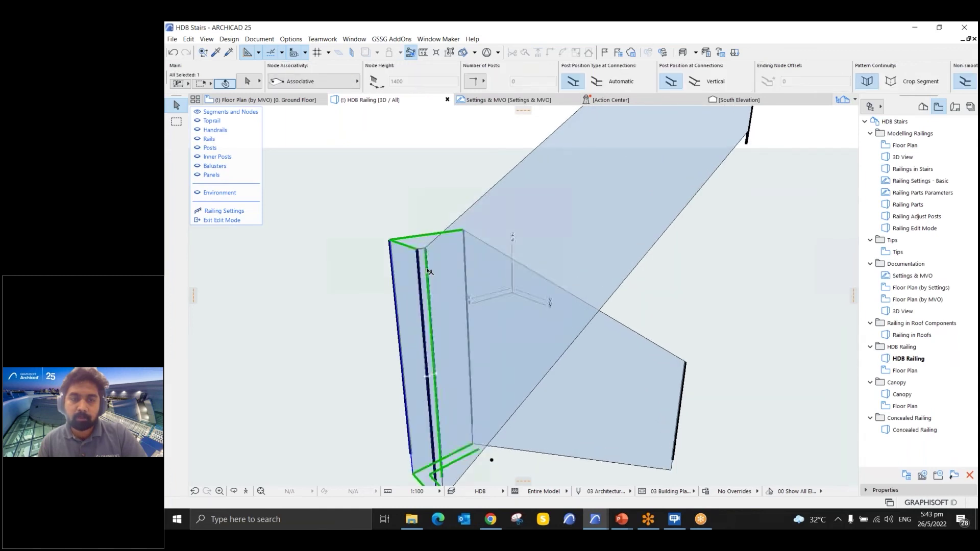
click(468, 329)
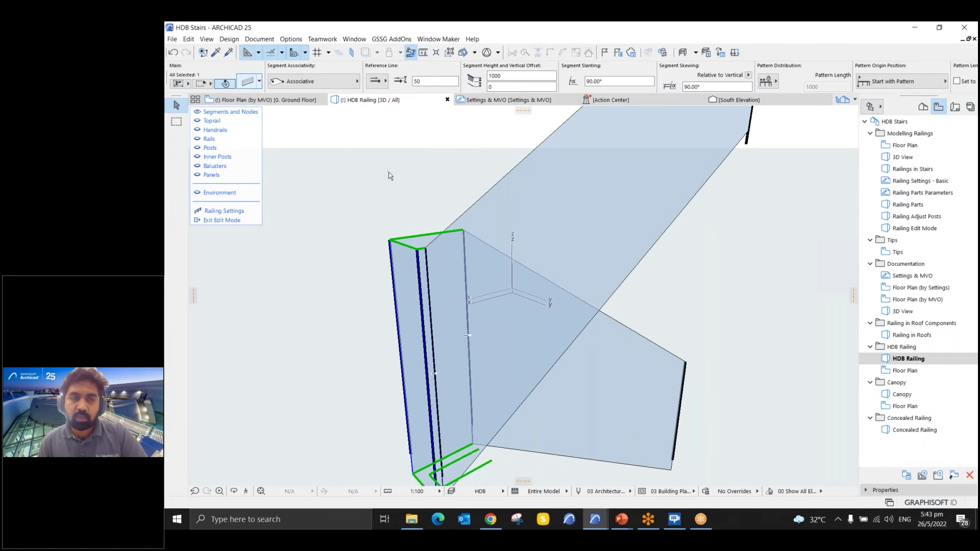
key(ctrl+t)
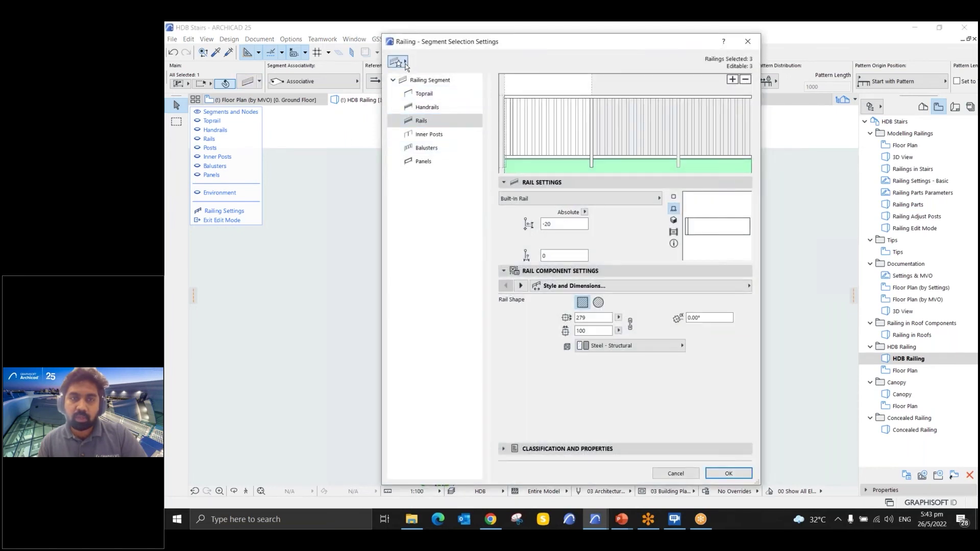
click(406, 66)
double_click(243, 162)
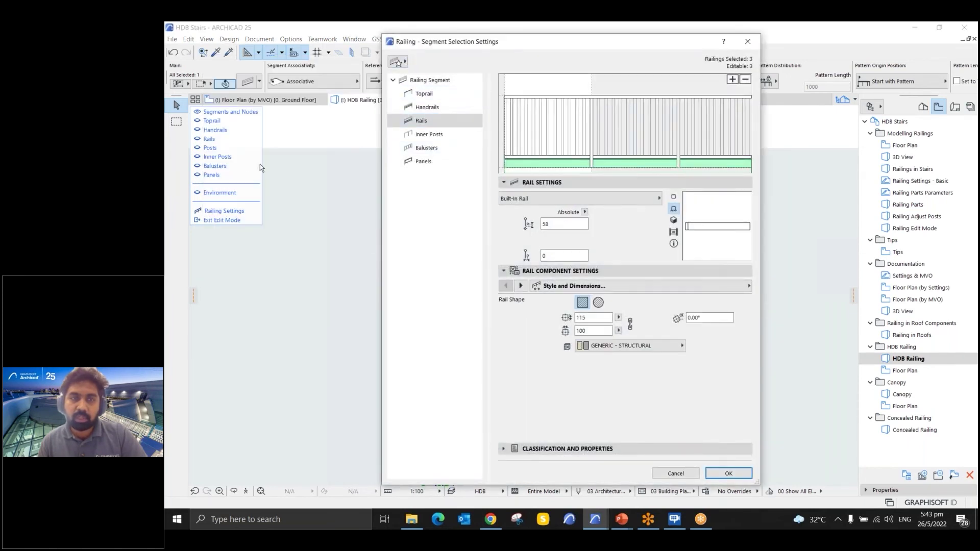
click(717, 474)
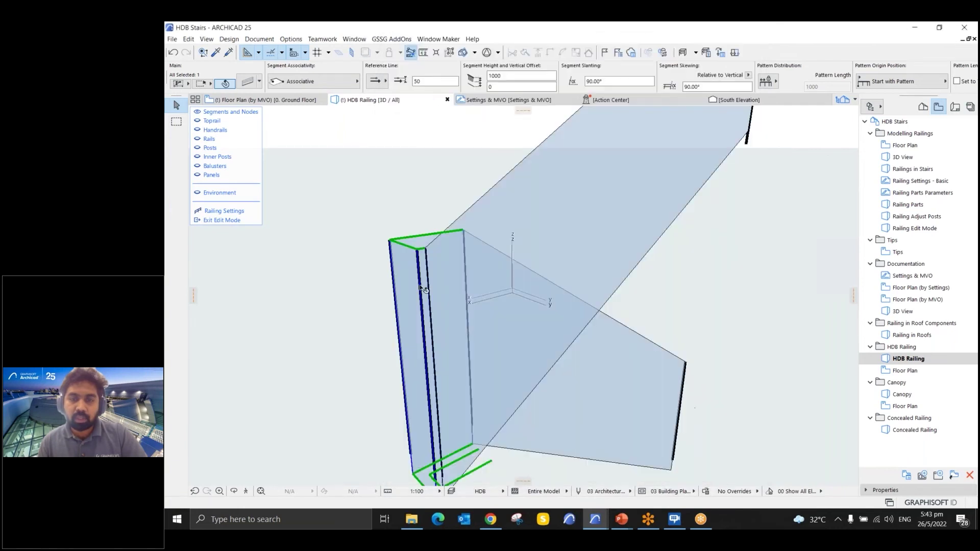
click(242, 222)
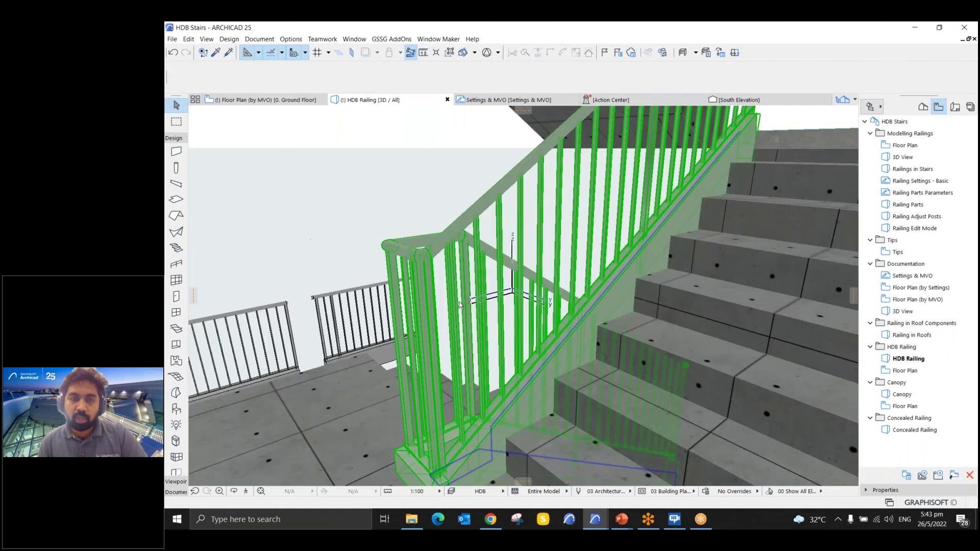
shift+middle_drag(306, 237, 419, 240)
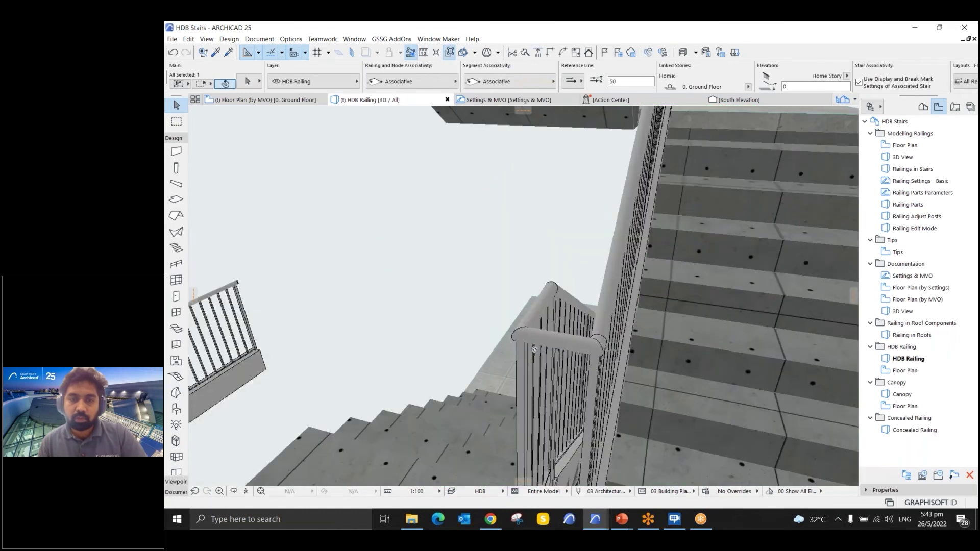
scroll(418, 240, down, 5)
shift+middle_drag(351, 284, 616, 365)
scroll(629, 384, up, 4)
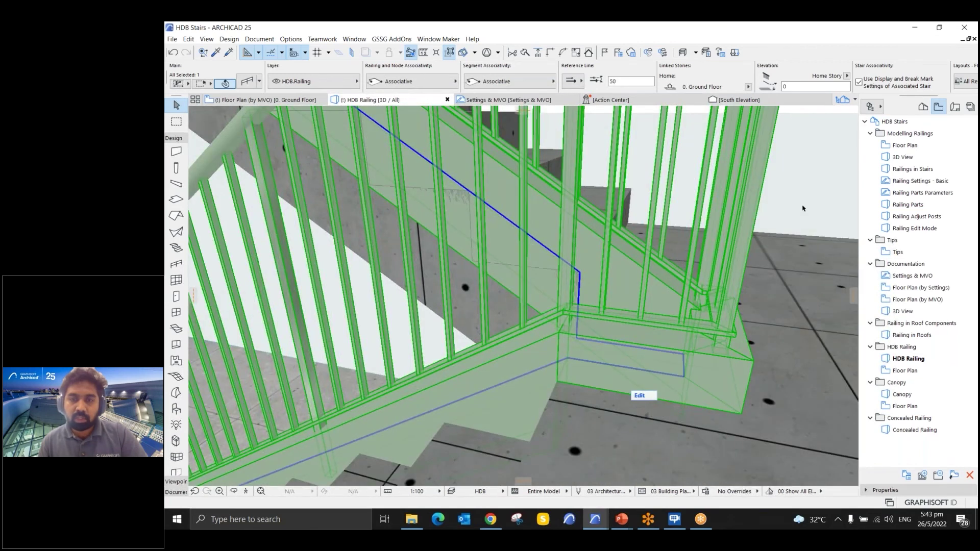
key(Escape)
shift+middle_drag(583, 361, 633, 317)
scroll(759, 263, down, 3)
shift+middle_drag(759, 263, 678, 290)
middle_drag(486, 392, 546, 339)
click(534, 335)
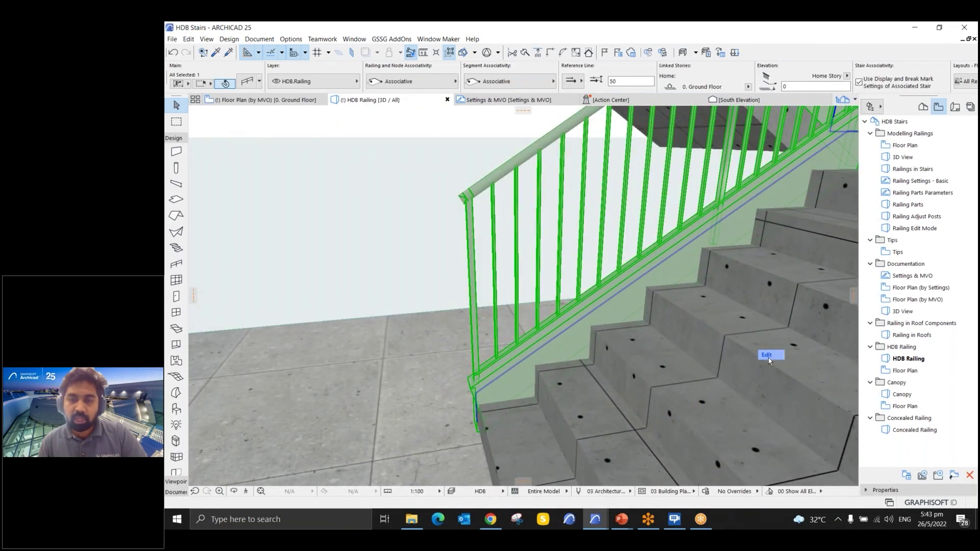
click(766, 359)
key(Escape)
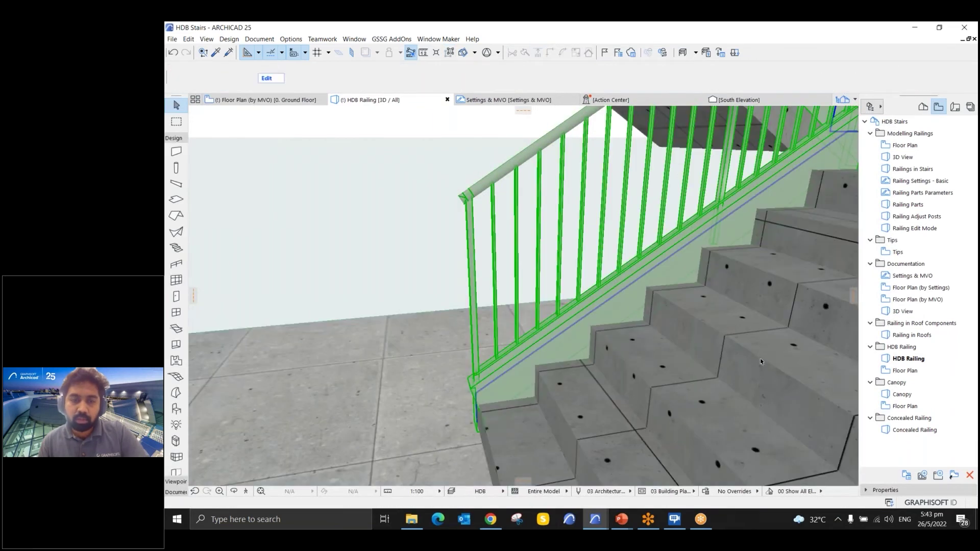
shift+middle_drag(555, 394, 558, 395)
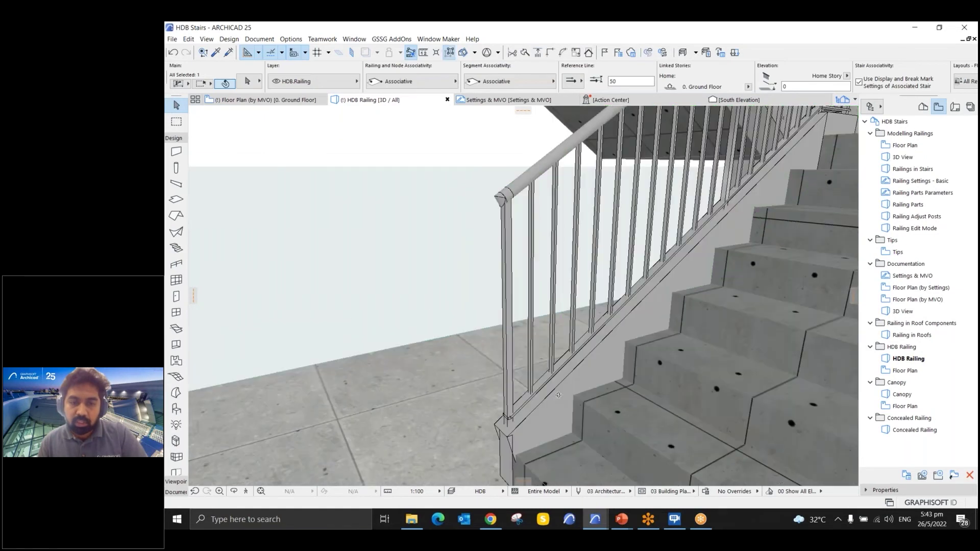
click(501, 413)
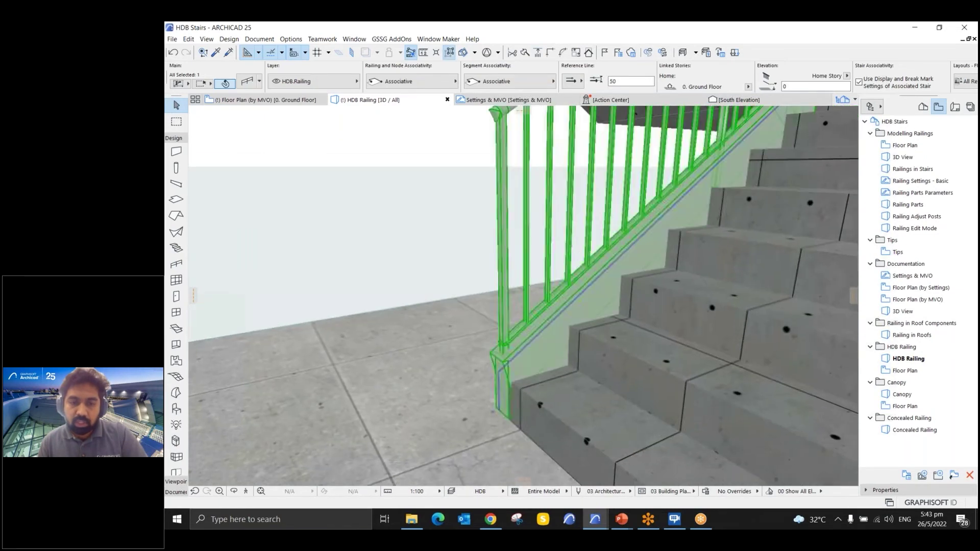
- Extend the railing with a new segment from its bottom node
click(500, 412)
click(524, 429)
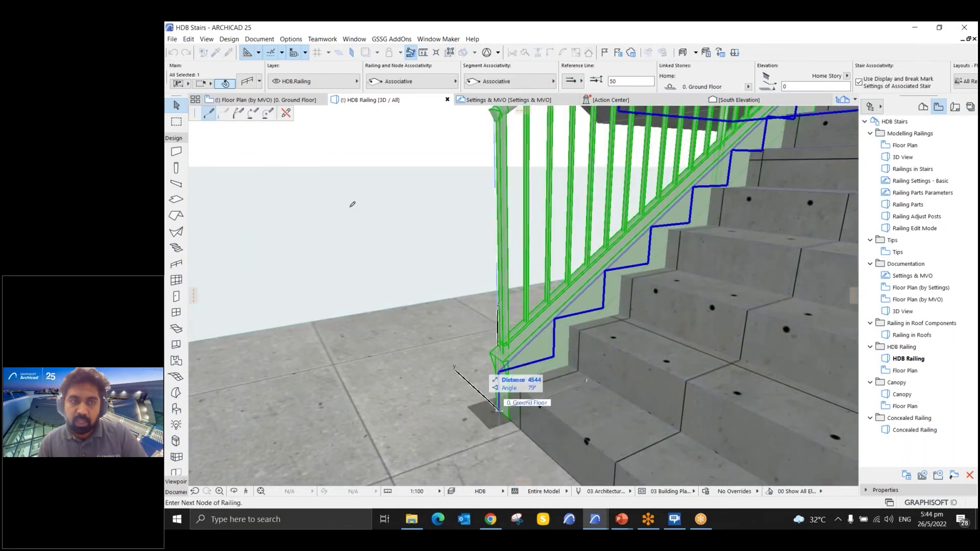
click(286, 113)
key(ctrl)
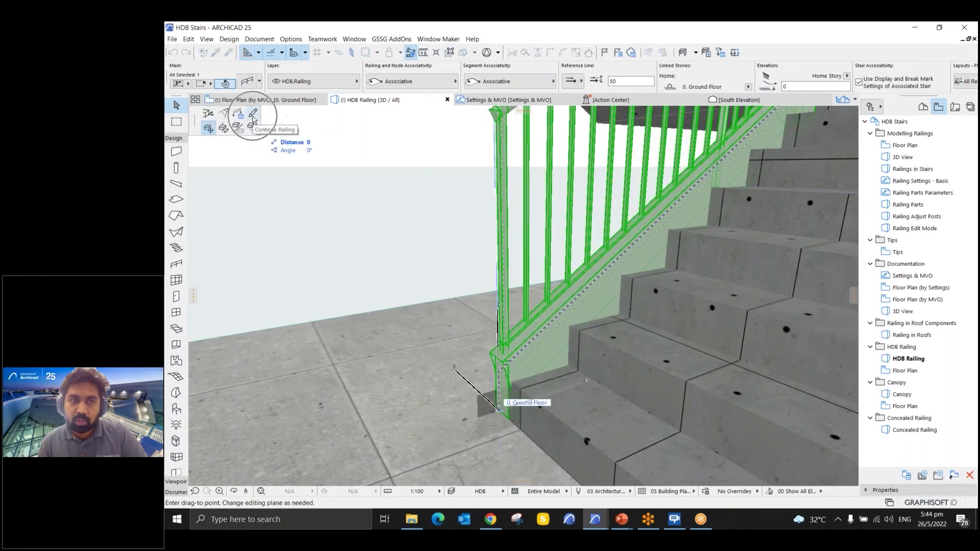
click(253, 119)
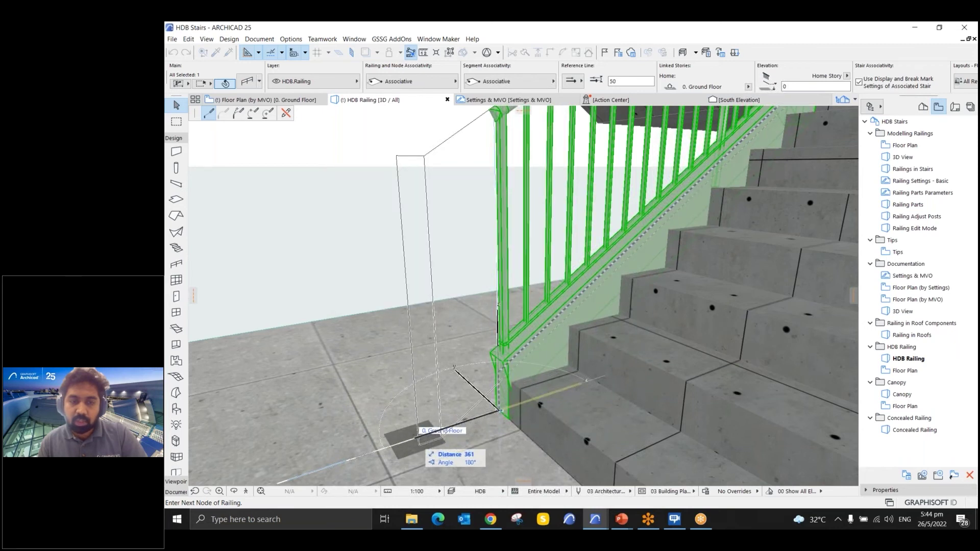
double_click(419, 438)
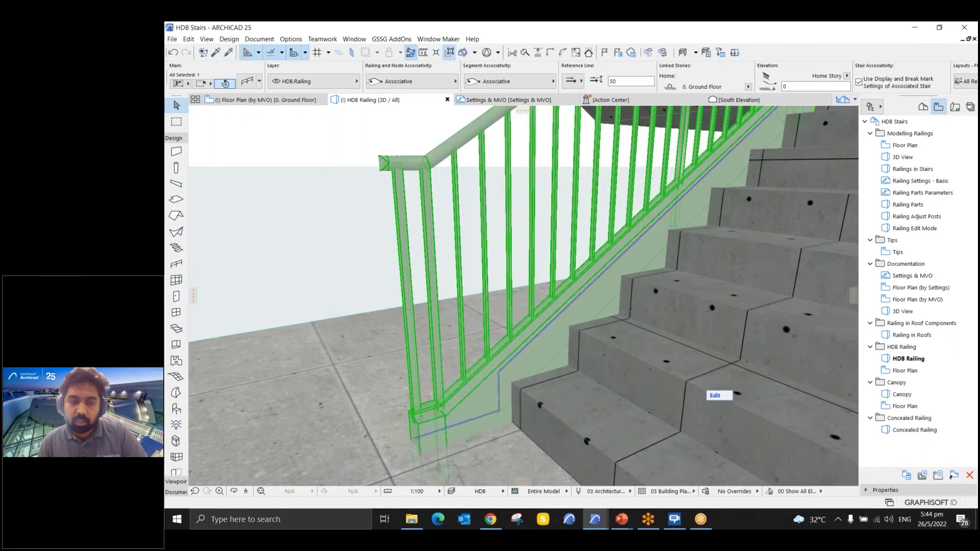
- Move the railing's end node to the foot of the stair
scroll(450, 333, down, 5)
shift+middle_drag(443, 365, 481, 372)
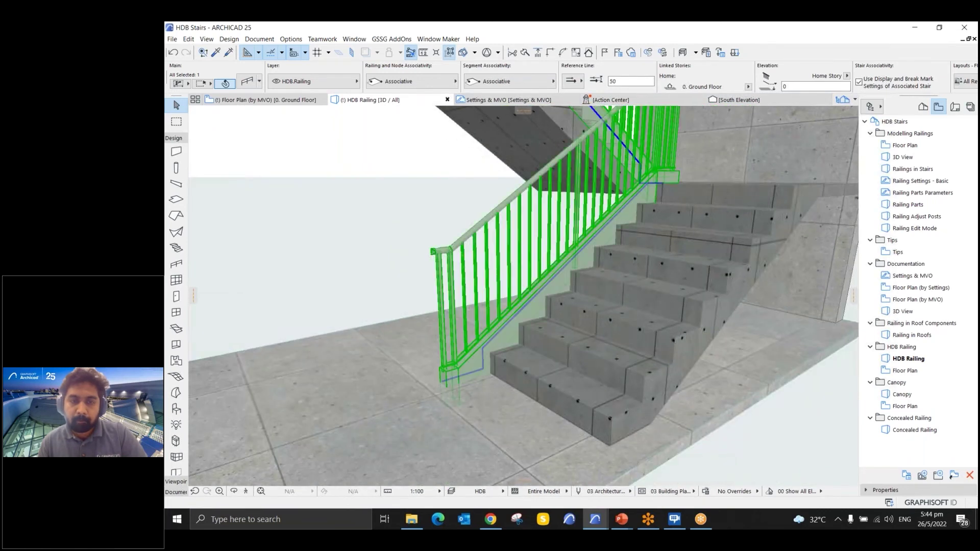
scroll(481, 372, up, 4)
click(420, 432)
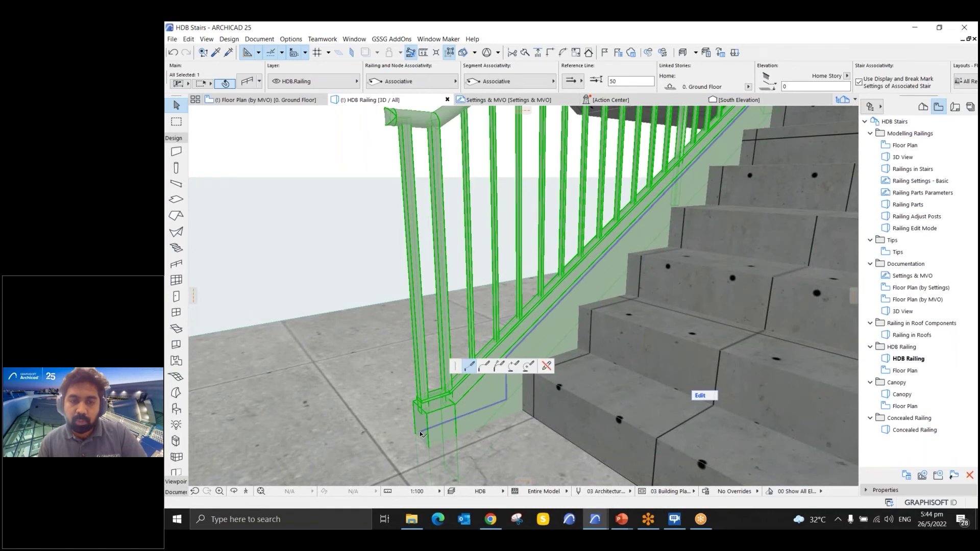
click(468, 366)
click(289, 116)
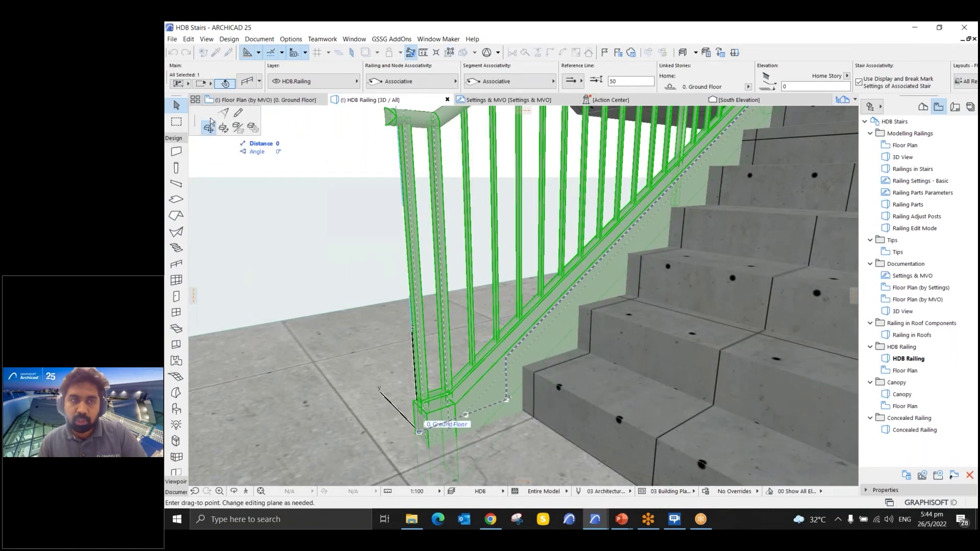
click(208, 114)
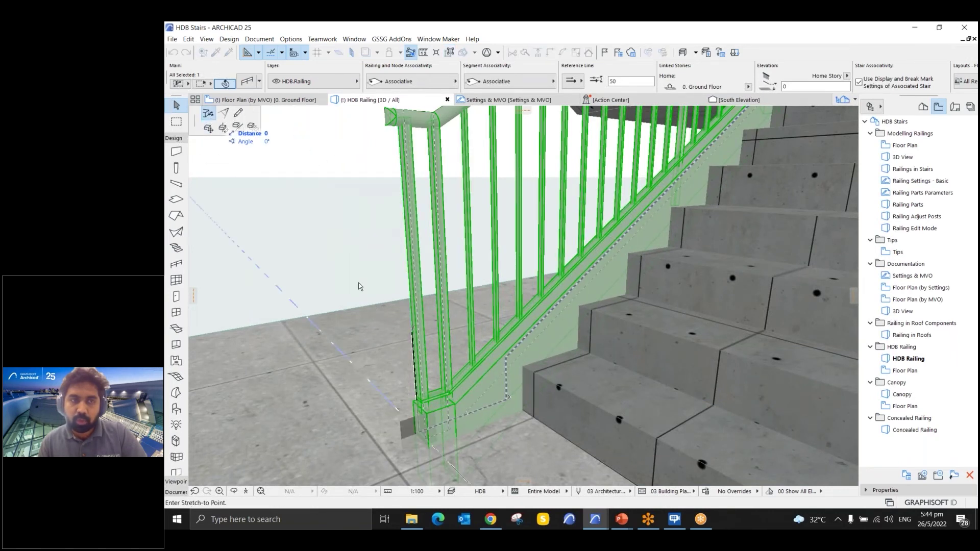
click(439, 424)
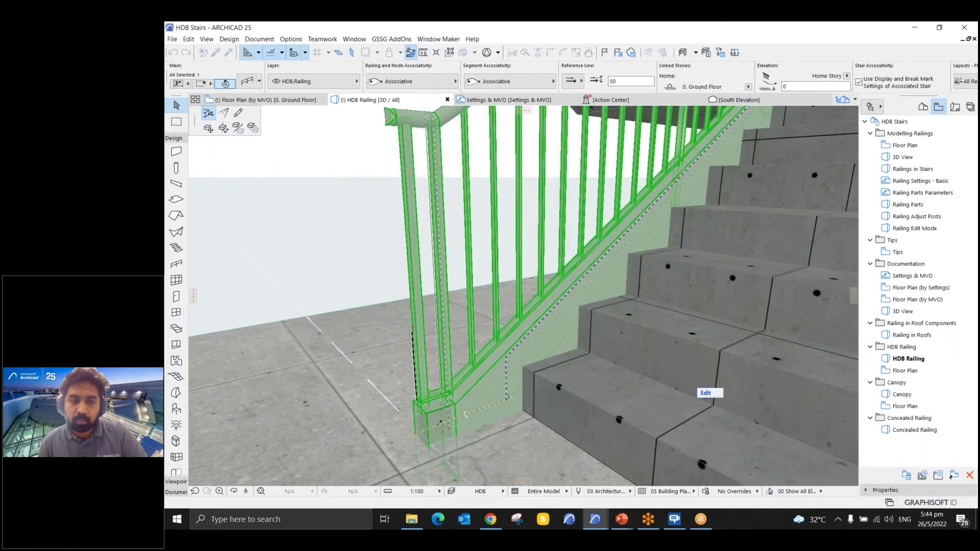
key(Escape)
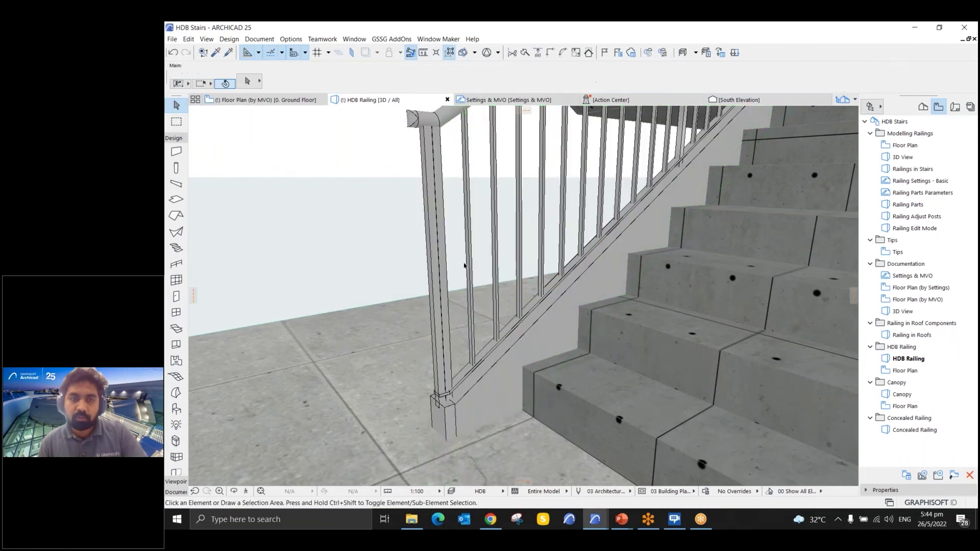
- Check the railing's end post in part-editing mode, then leave and deselect
shift+middle_drag(462, 259, 418, 278)
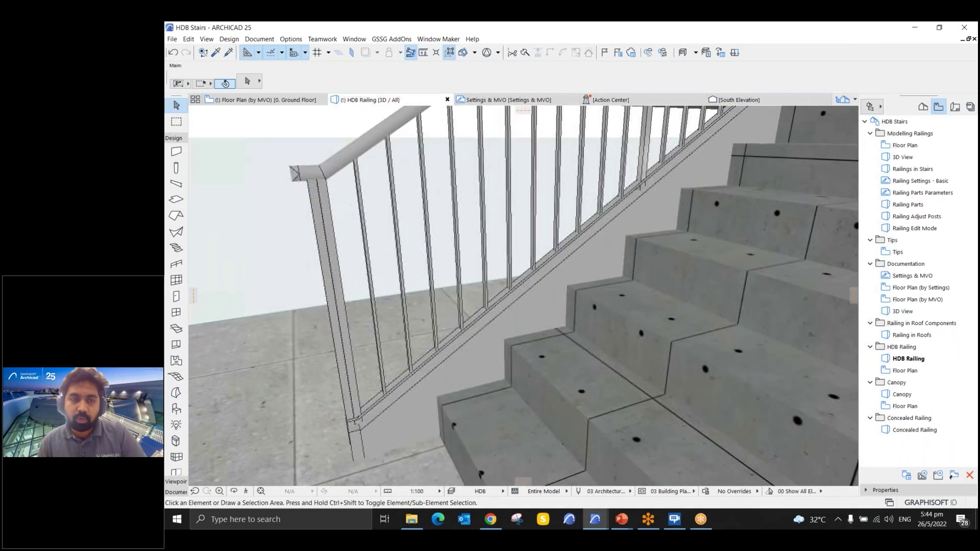
click(484, 332)
click(691, 397)
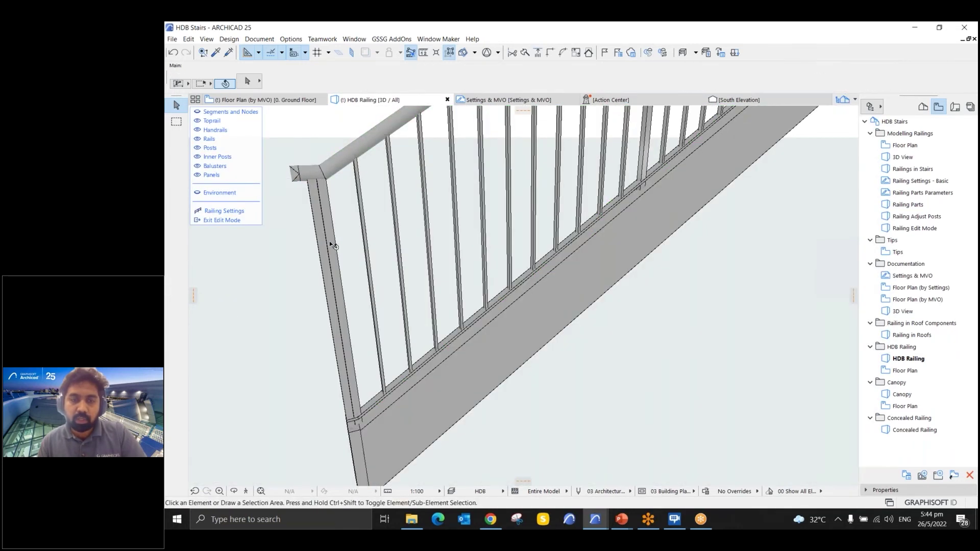
click(329, 241)
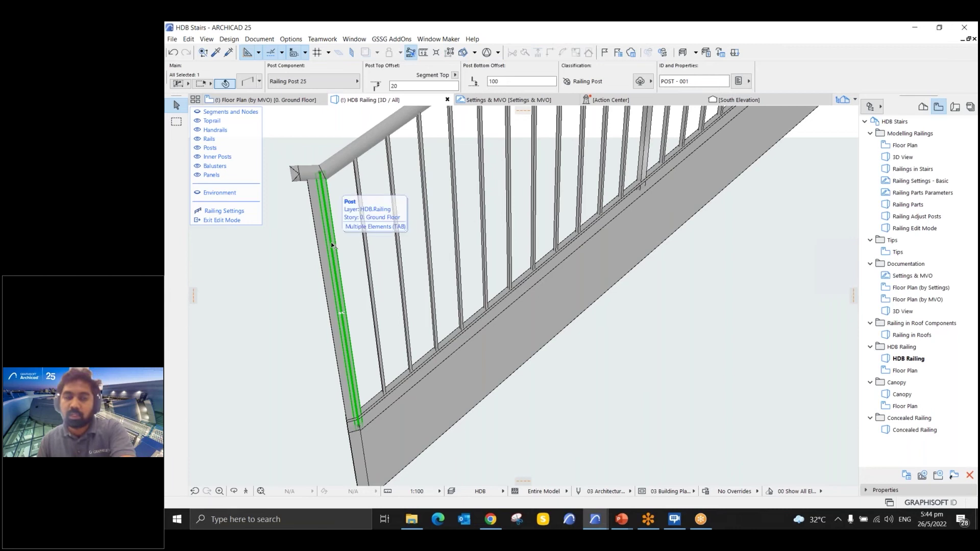
key(Escape)
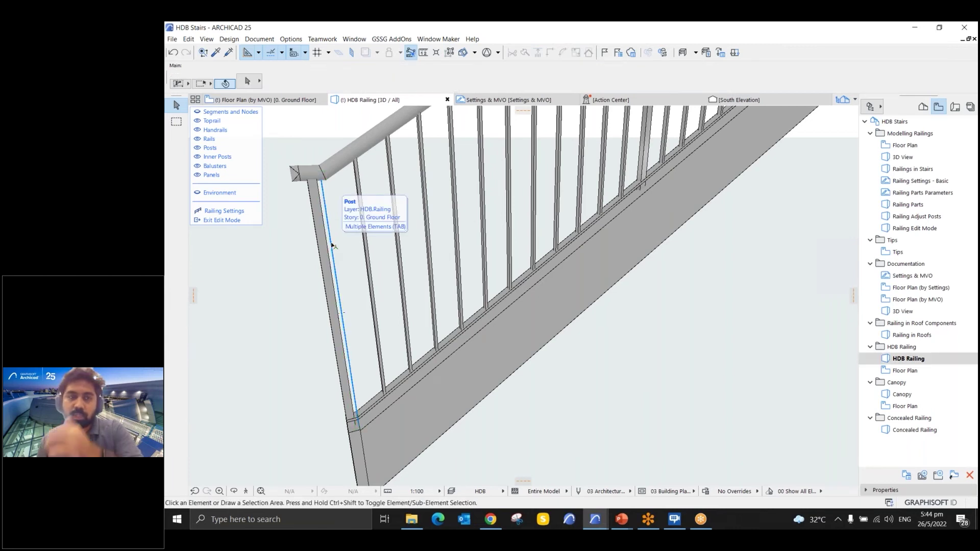
click(255, 220)
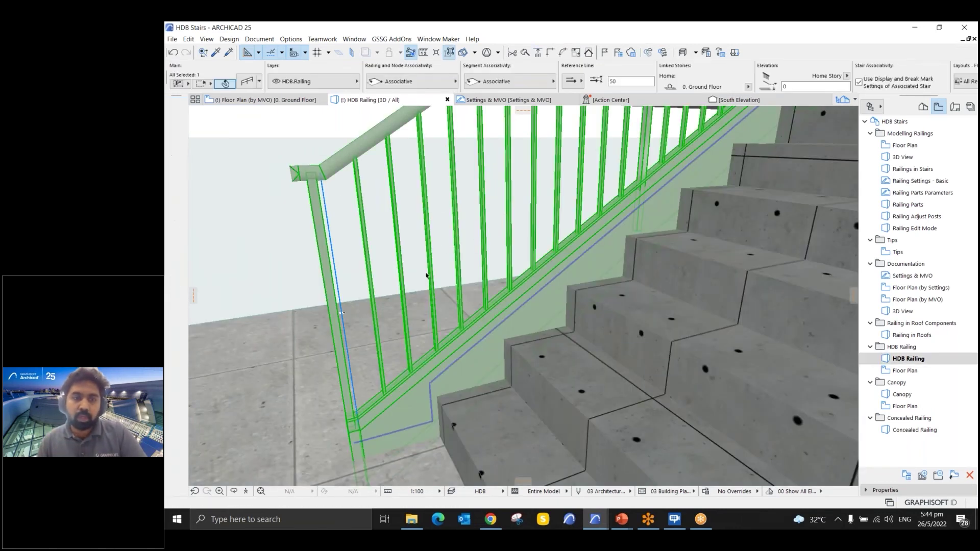
click(301, 248)
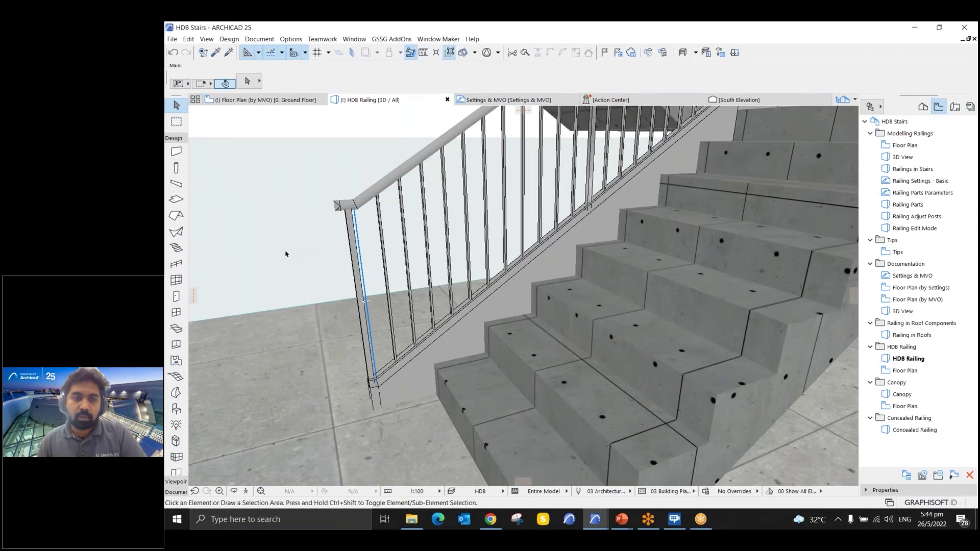
- Continue the stair railing from its lower end node with two new nodes on the slab
shift+middle_drag(354, 268, 460, 267)
scroll(514, 211, down, 8)
shift+middle_drag(517, 209, 416, 351)
scroll(565, 344, up, 4)
click(416, 351)
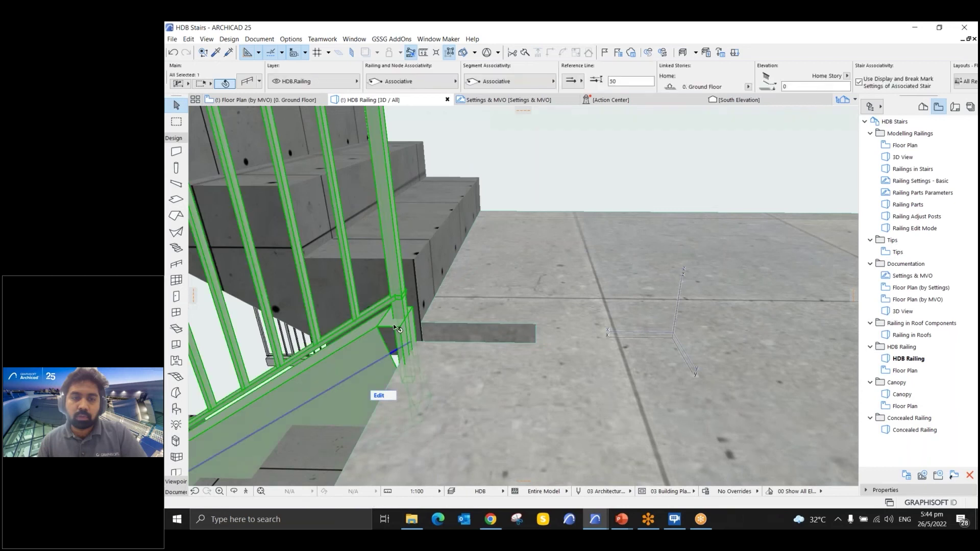
click(412, 344)
click(459, 399)
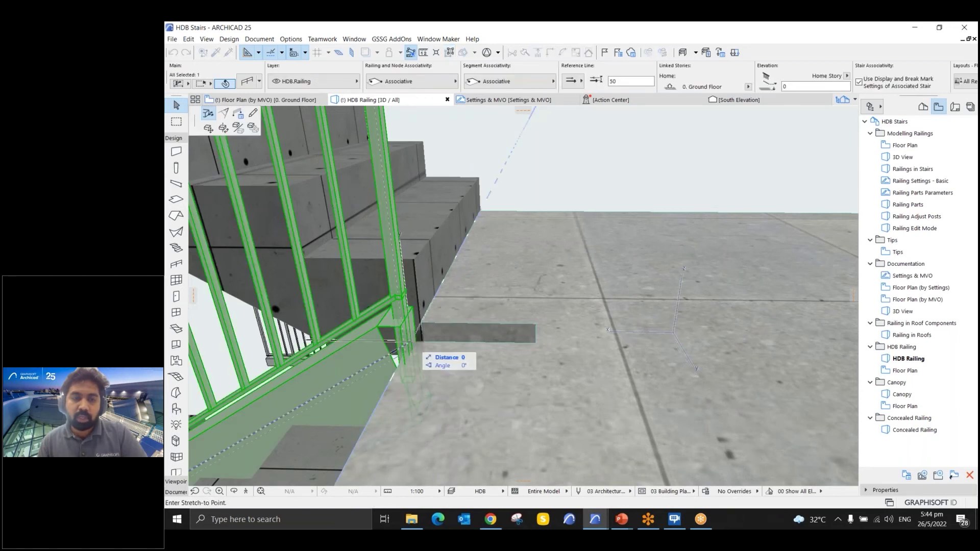
click(252, 115)
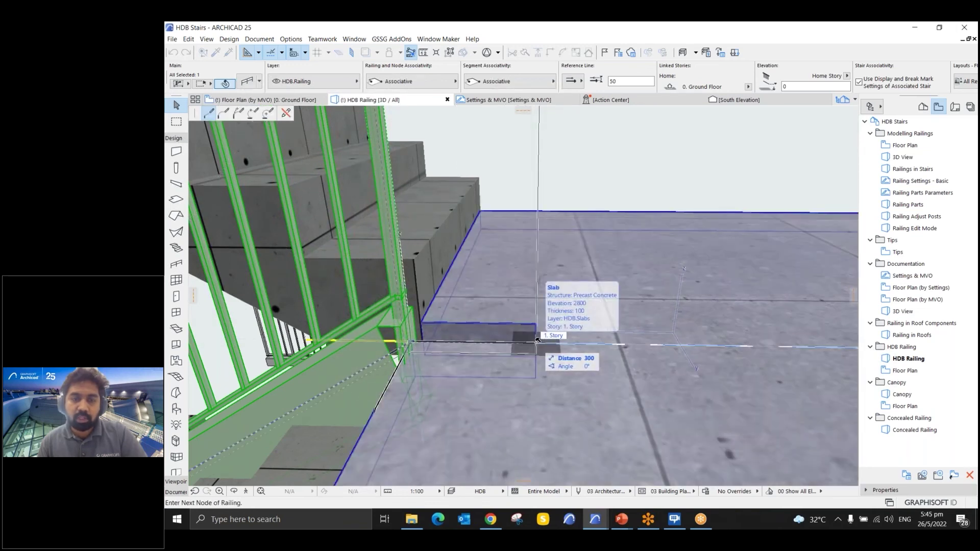
click(537, 340)
shift+middle_drag(554, 310, 565, 332)
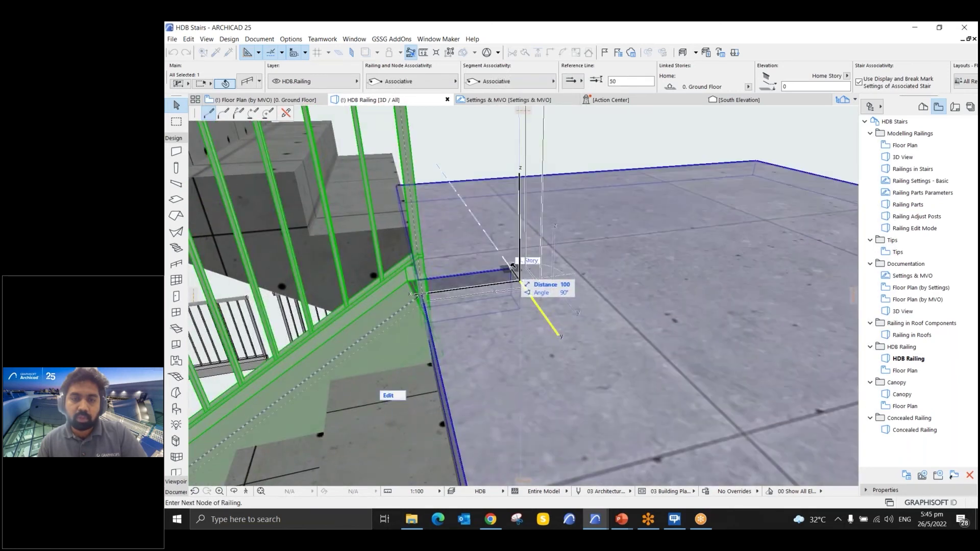
double_click(512, 267)
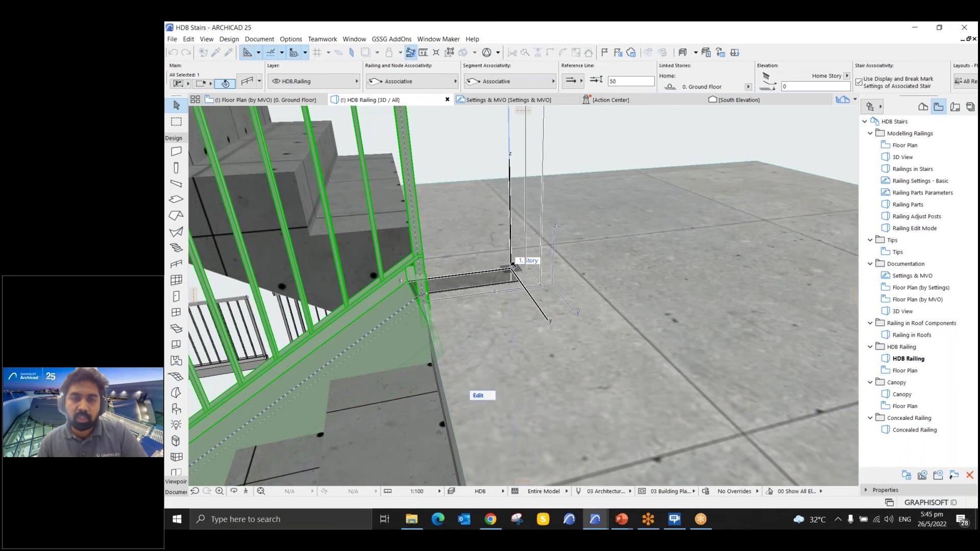
scroll(550, 287, down, 6)
shift+middle_drag(592, 313, 418, 390)
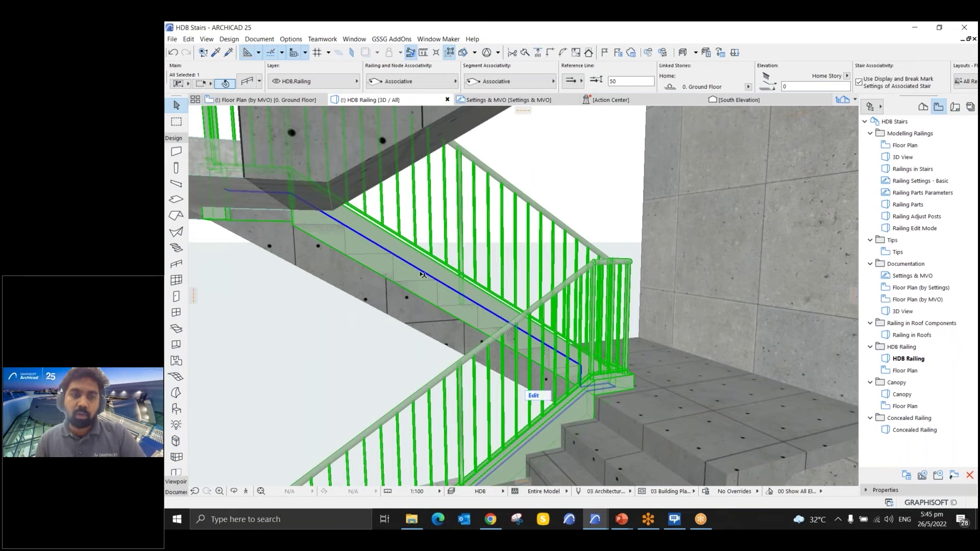
- Open Solid Element Operations from the railing's Connect context menu
shift+middle_drag(421, 270, 464, 288)
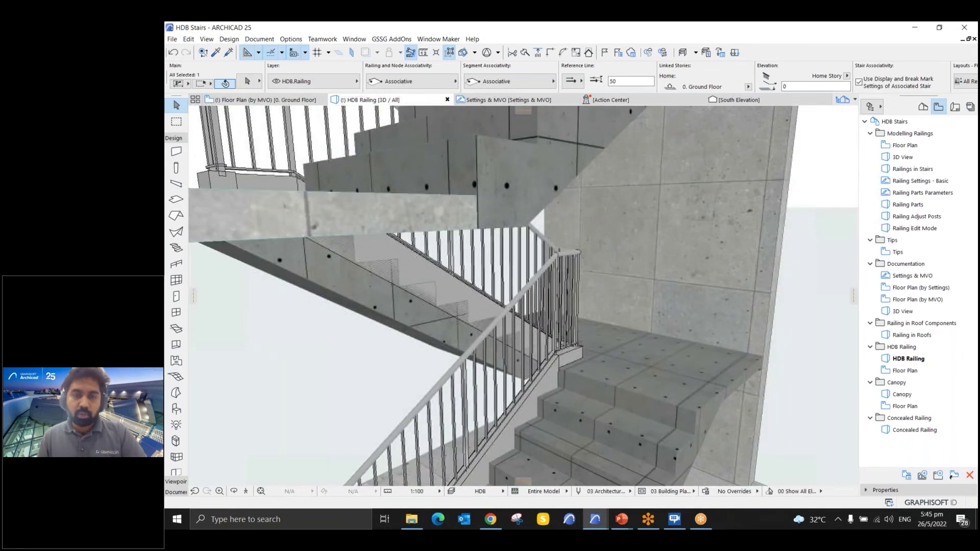
right_click(540, 278)
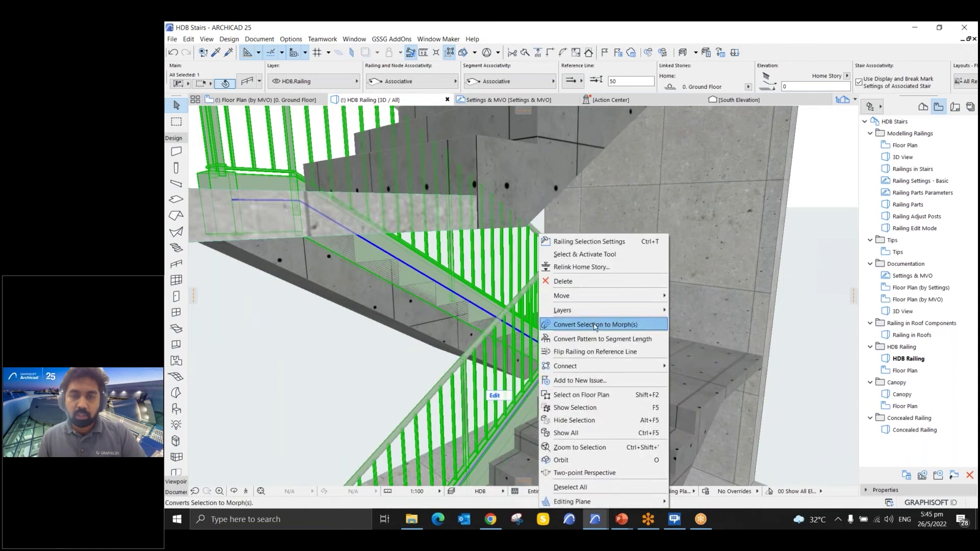
mouse_move(641, 367)
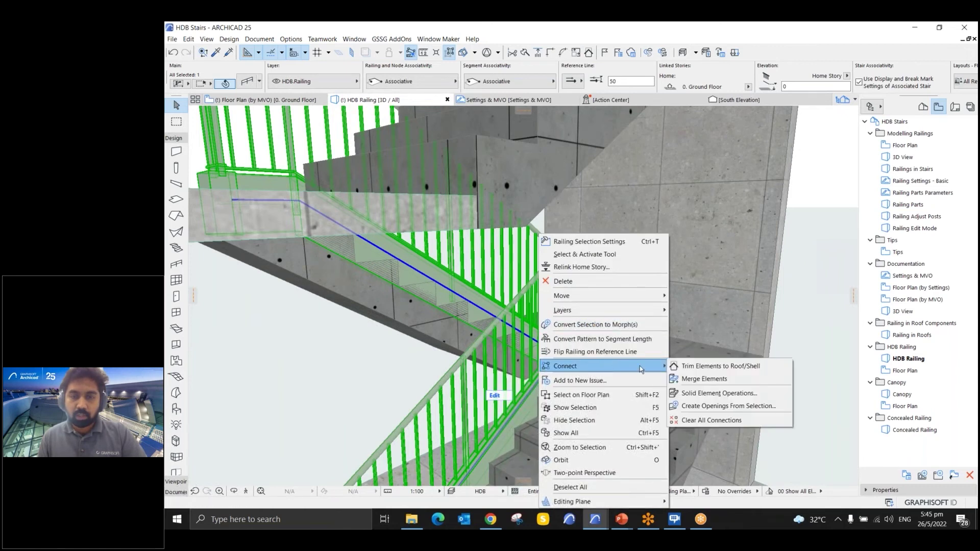
click(691, 394)
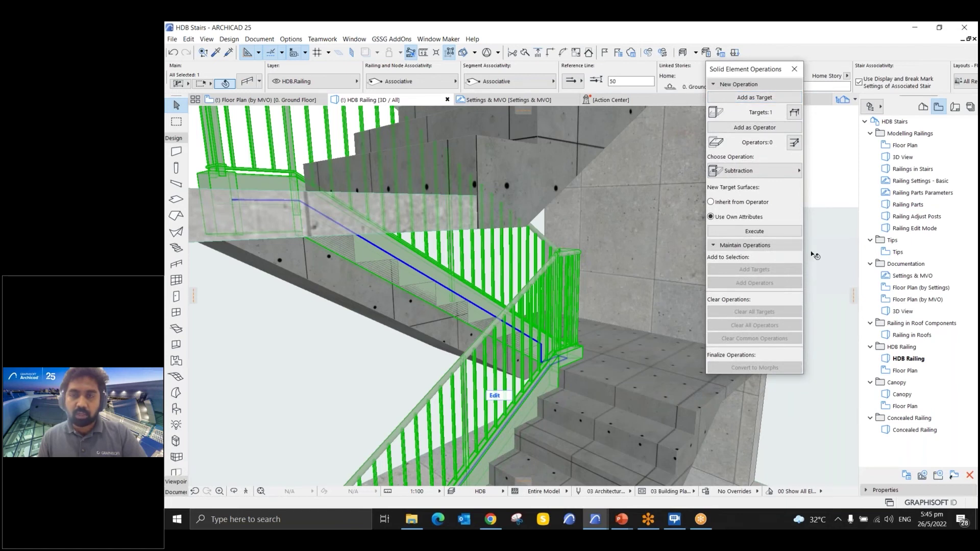
- Select the stair and ground slab and review the target and two operators
click(807, 233)
click(373, 298)
scroll(373, 298, down, 5)
shift+middle_drag(373, 297, 391, 411)
shift+click(391, 411)
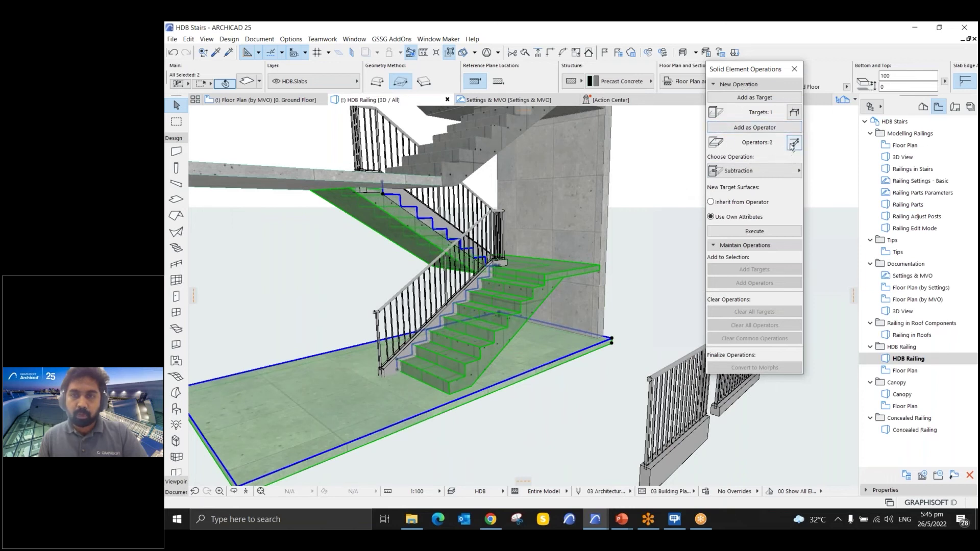
click(794, 114)
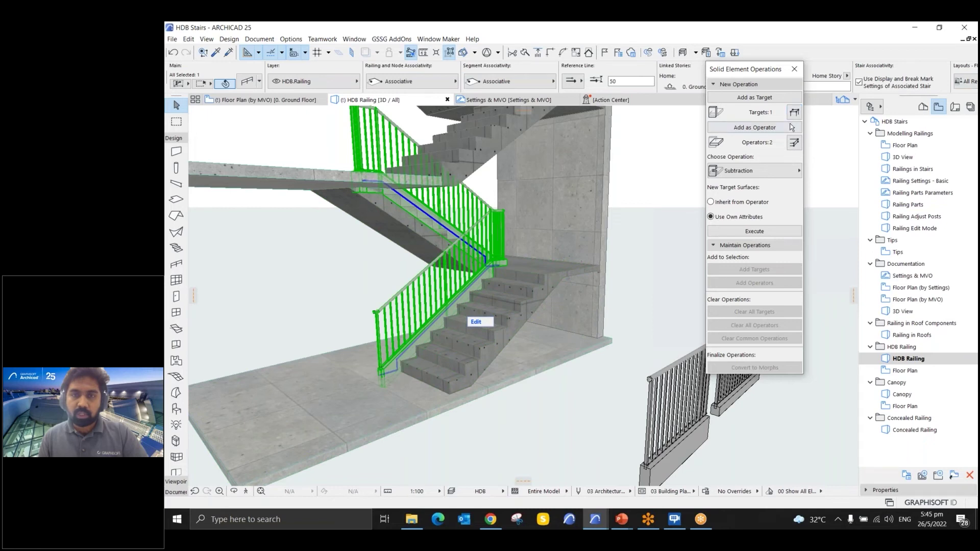
click(793, 144)
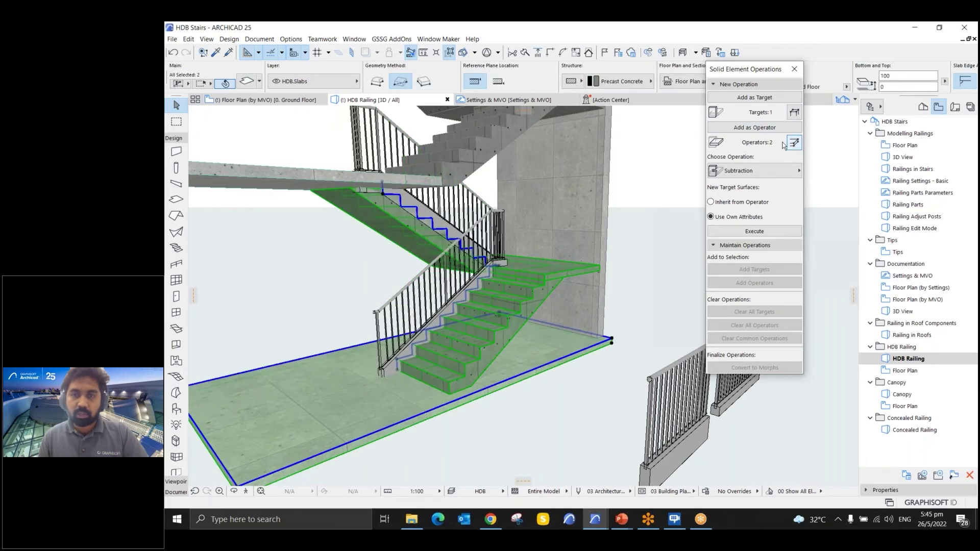
- Choose Subtraction with downward extrusion and execute it on the stair
click(760, 174)
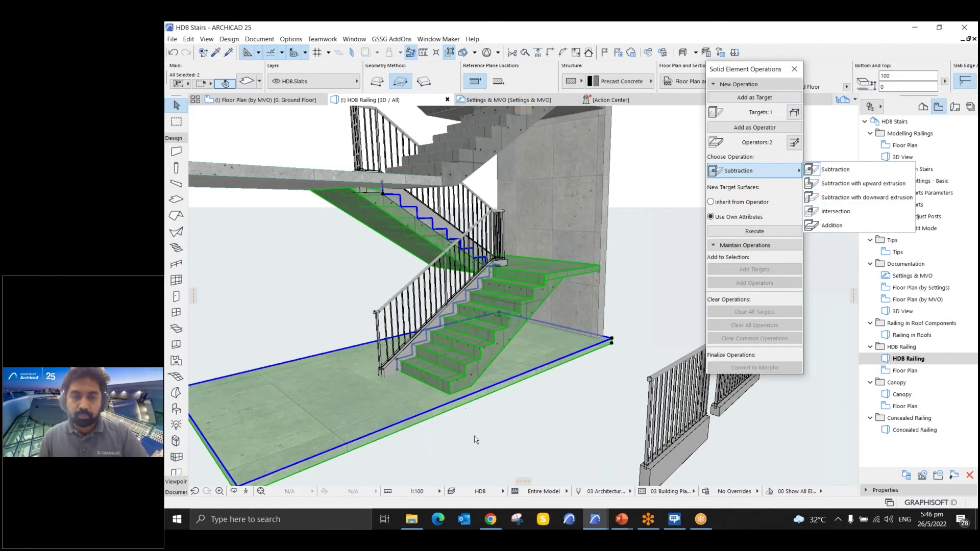
click(496, 451)
shift+middle_drag(496, 452, 434, 438)
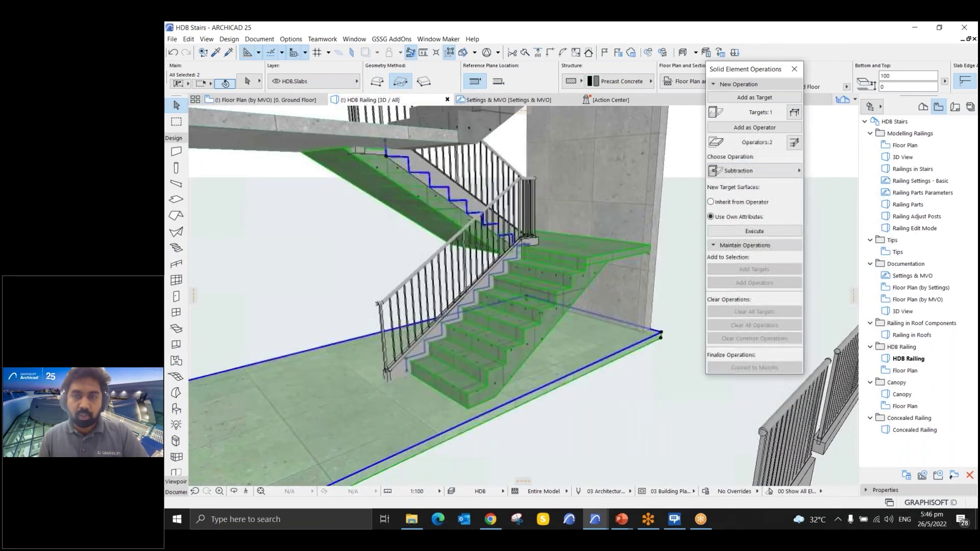
click(755, 177)
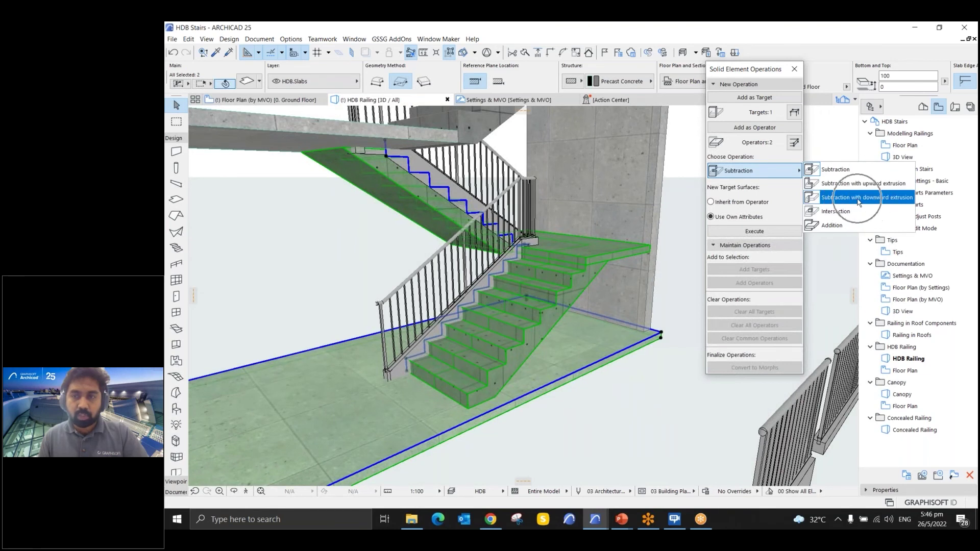
click(858, 199)
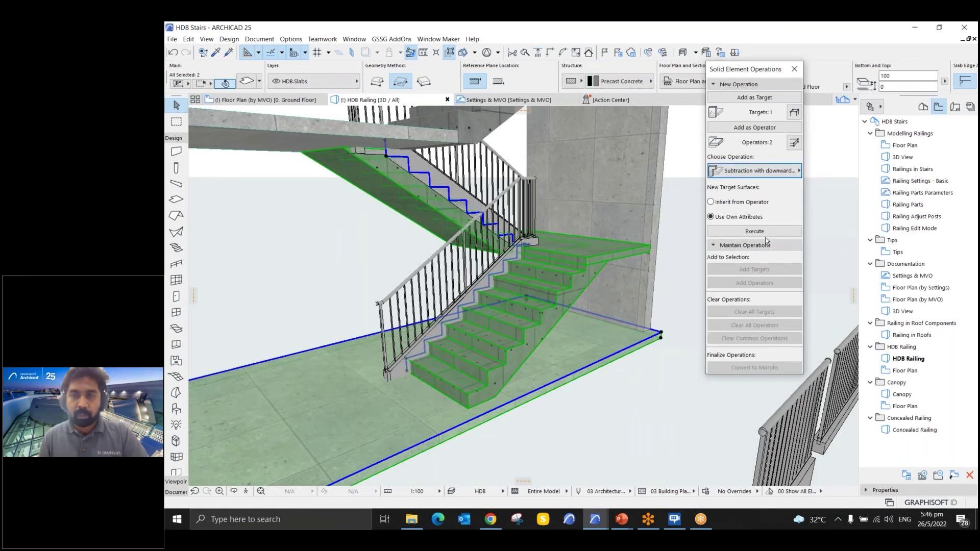
click(758, 230)
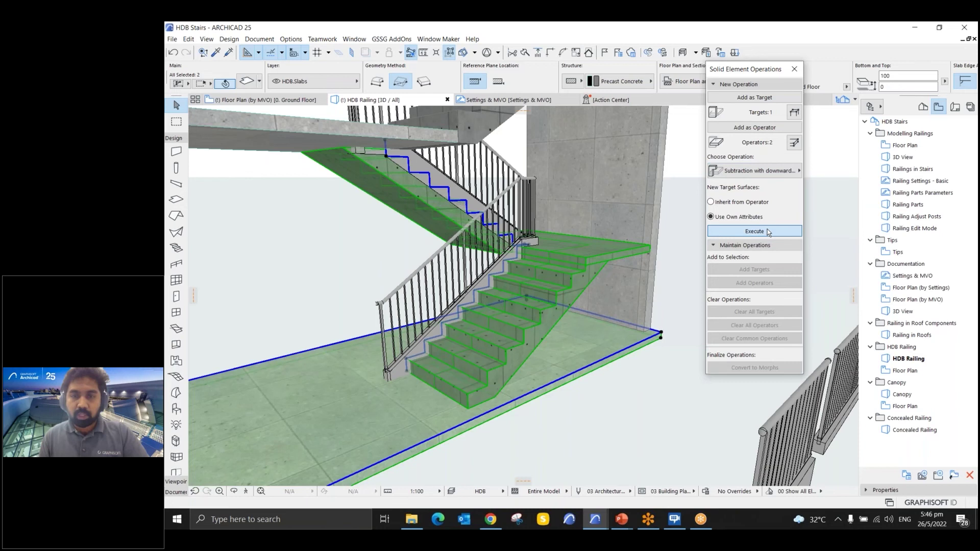
- Orbit and zoom around the stair to inspect the handrail recess cut into the wall
key(Escape)
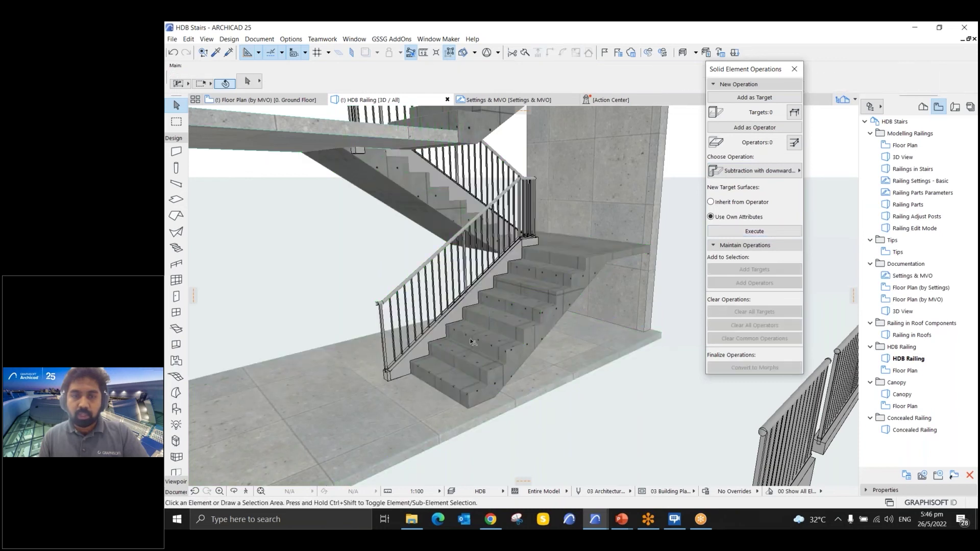
scroll(442, 306, up, 8)
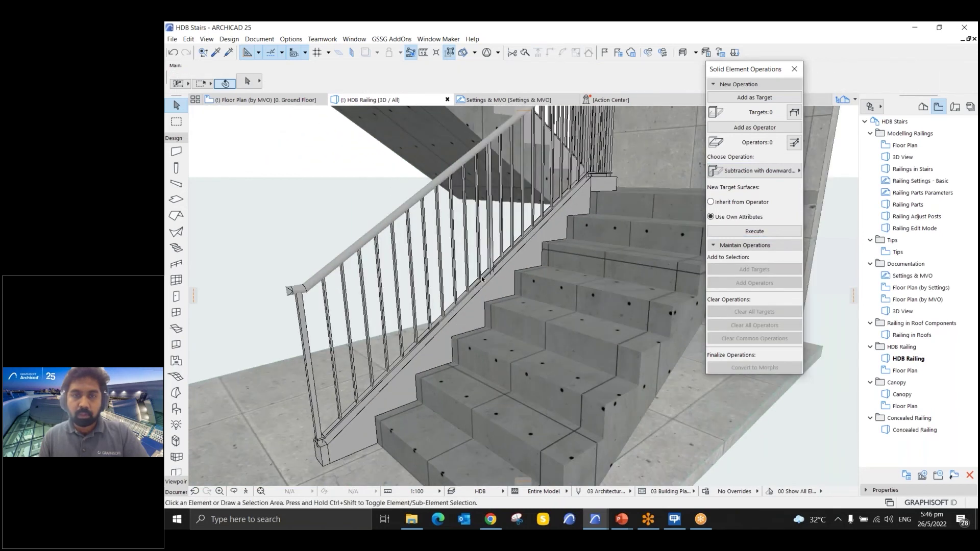
middle_drag(503, 311, 459, 393)
click(403, 226)
scroll(463, 281, down, 2)
shift+middle_drag(464, 281, 448, 240)
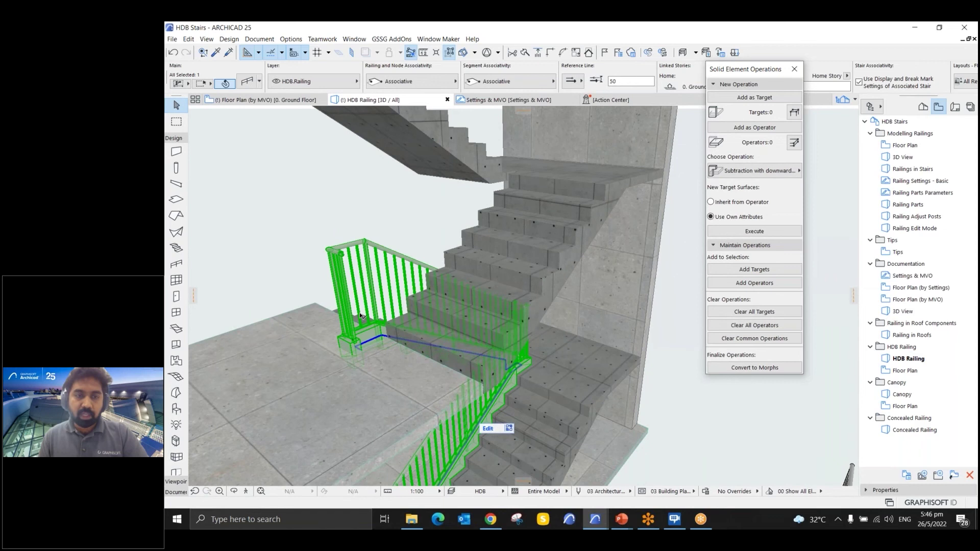
scroll(360, 316, up, 3)
- Activate the Railing tool and show its favourites, including HDB Railing
click(386, 139)
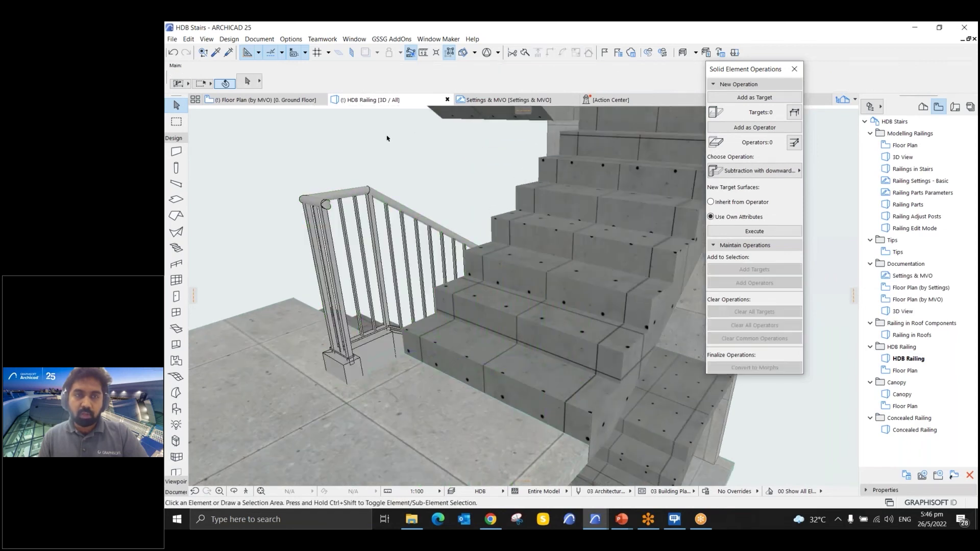
click(183, 266)
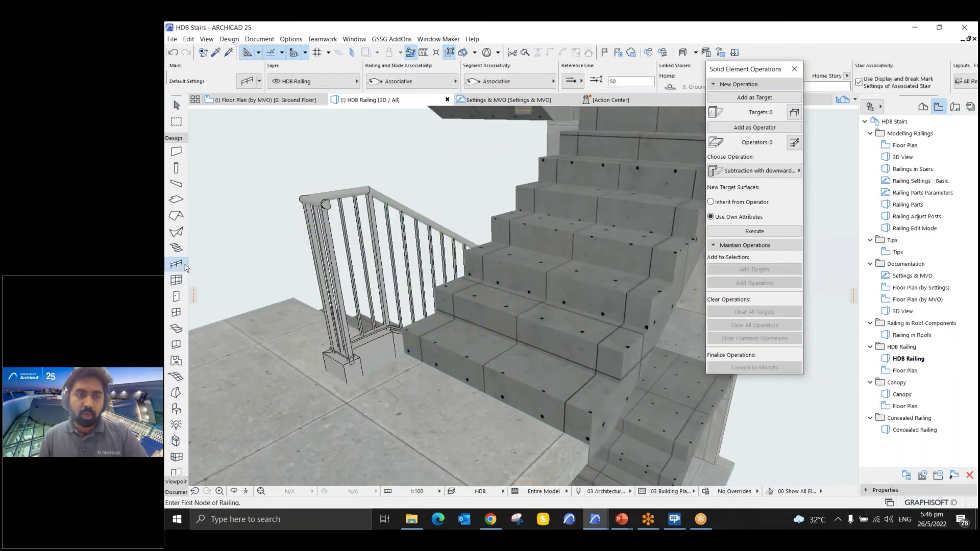
click(184, 266)
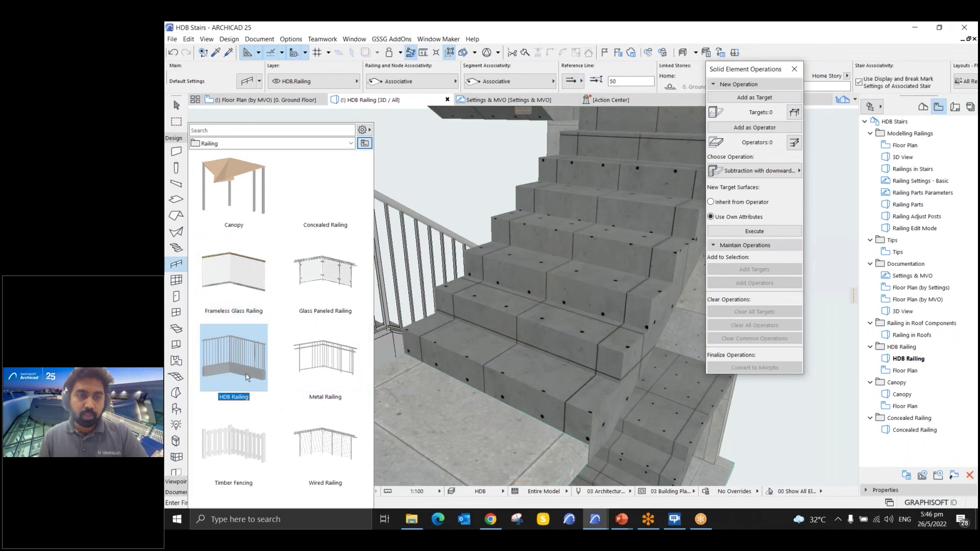
- Place an HDB Railing favourite along the stair flight
double_click(230, 364)
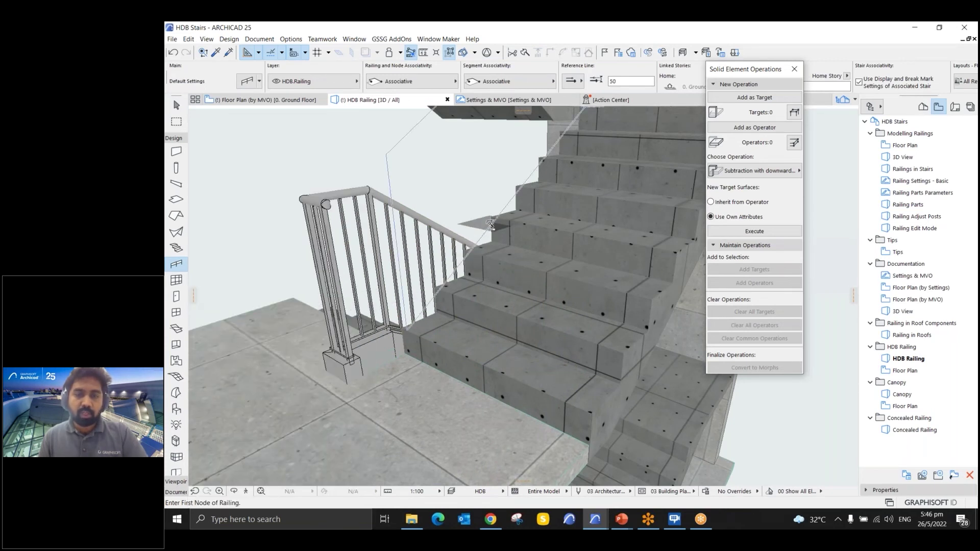
middle_drag(493, 220, 438, 335)
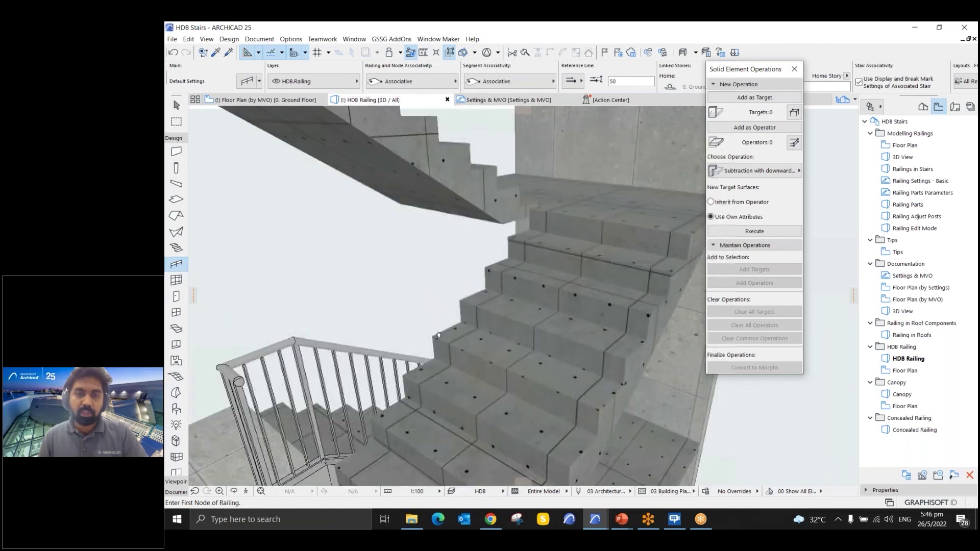
click(507, 245)
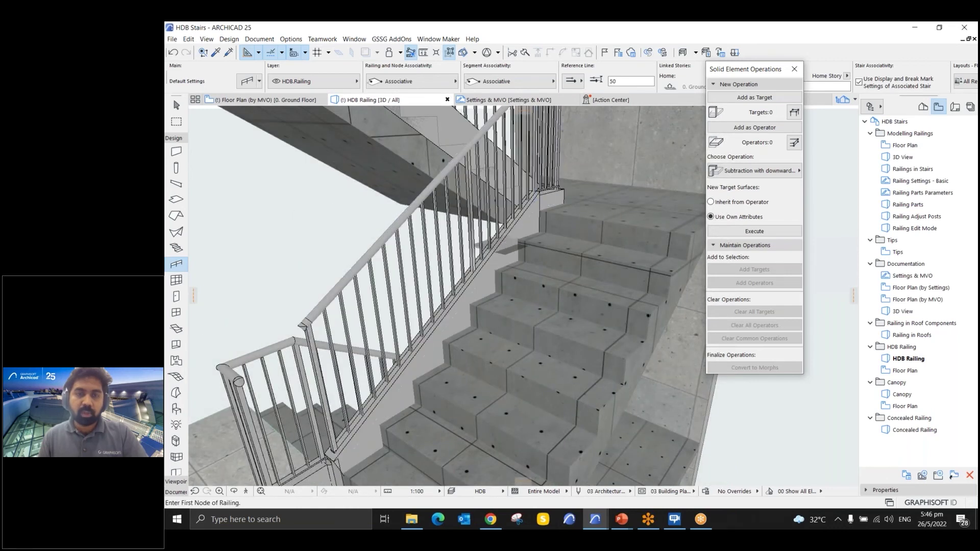
scroll(510, 189, down, 2)
key(Escape)
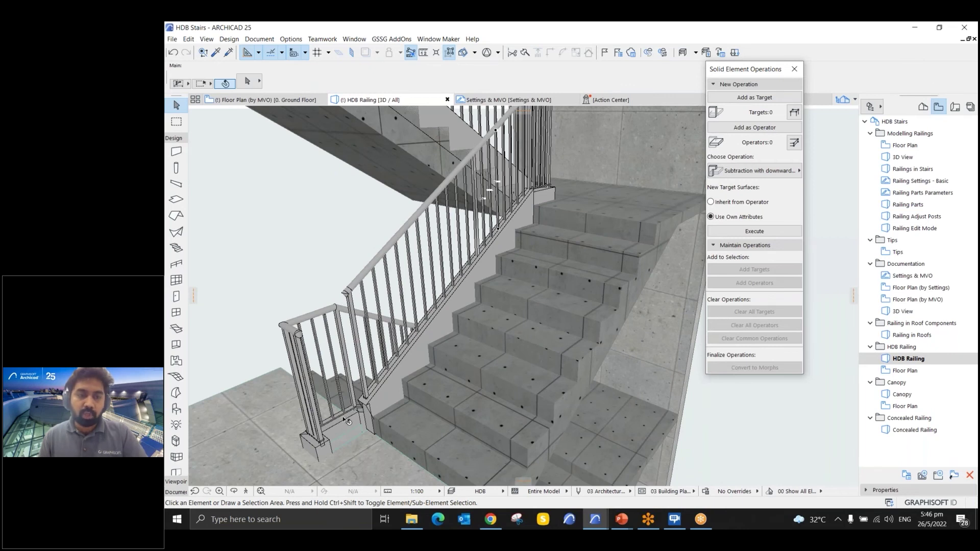
- Select the upper-flight railing and begin extending it from its lower end
middle_drag(343, 419, 402, 357)
scroll(412, 355, up, 2)
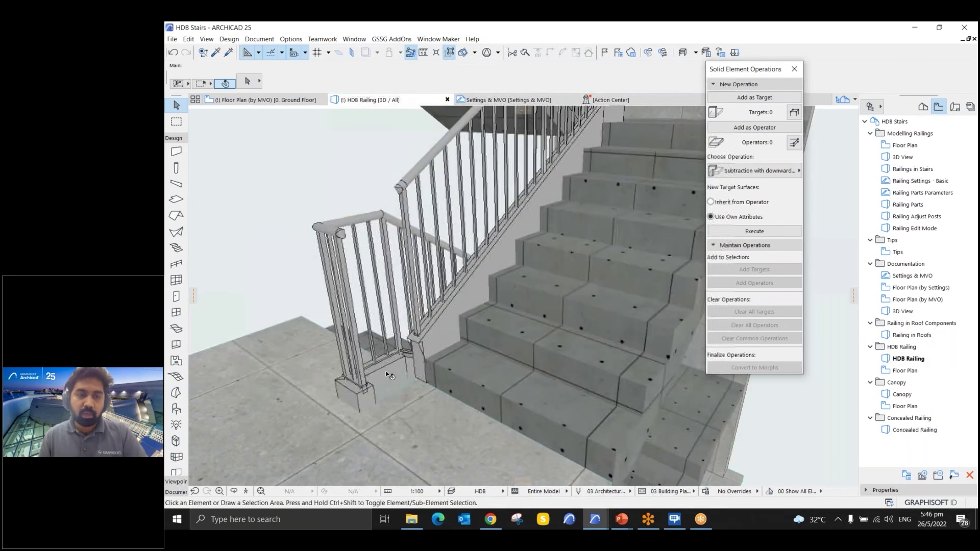
click(417, 354)
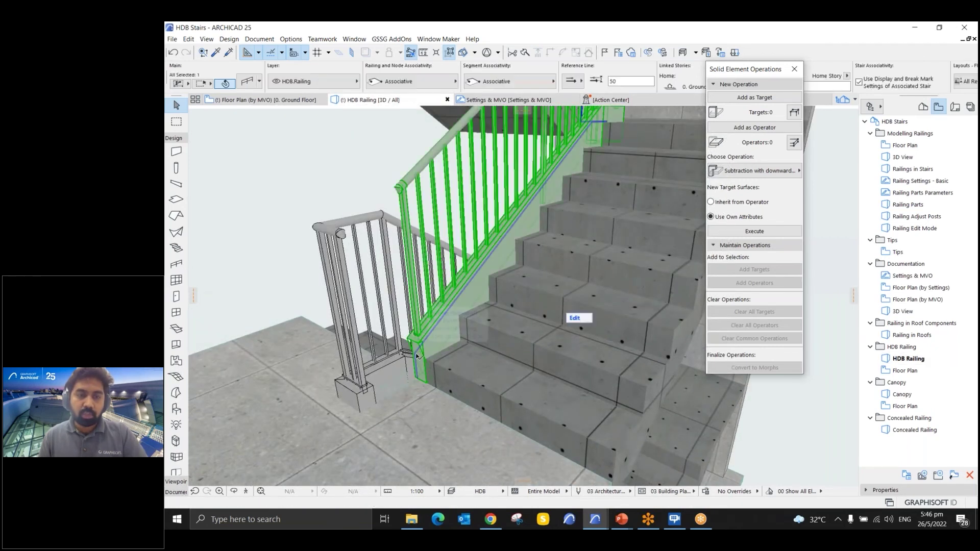
click(417, 380)
click(461, 423)
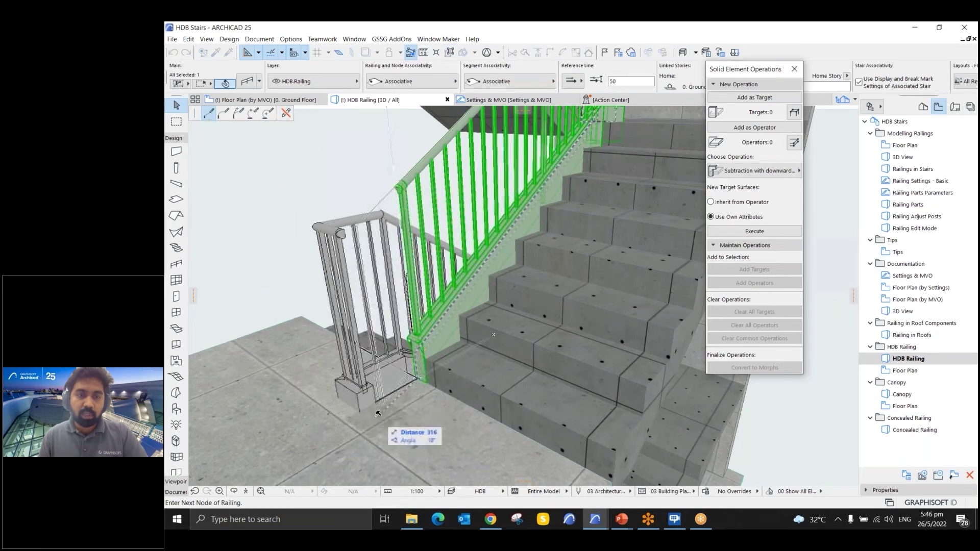
- Add railing nodes turning around the landing slab corner and finish the extension
shift+middle_drag(493, 335, 345, 413)
scroll(347, 366, up, 5)
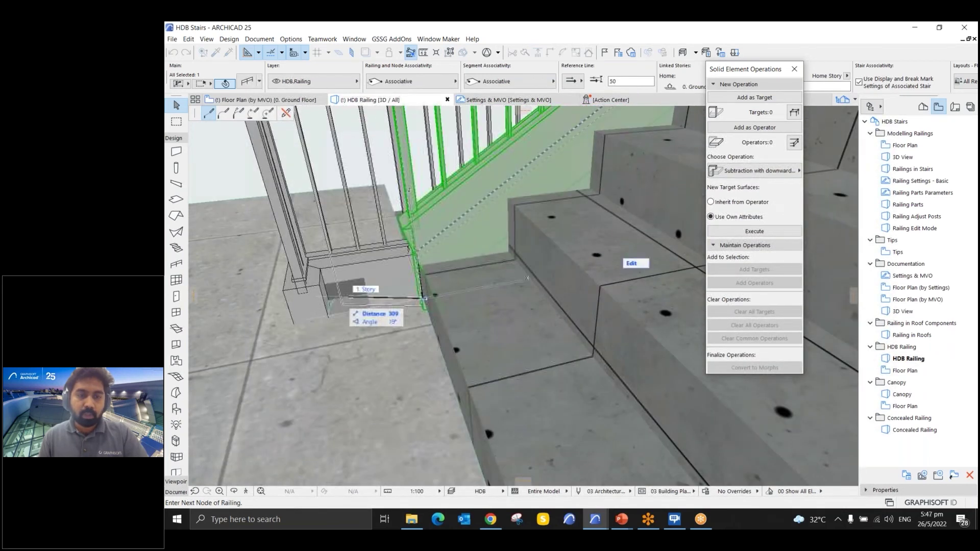
scroll(340, 296, up, 2)
click(332, 316)
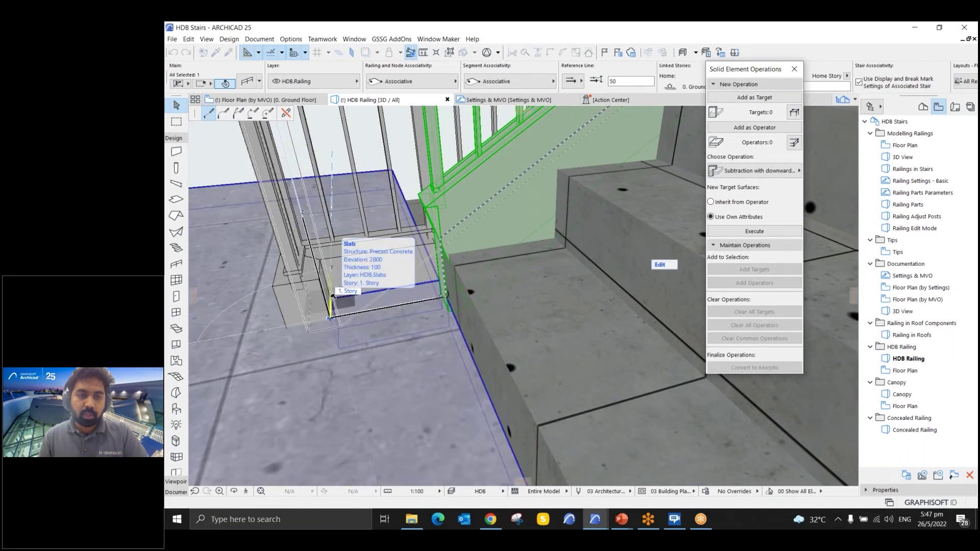
shift+middle_drag(330, 308, 434, 337)
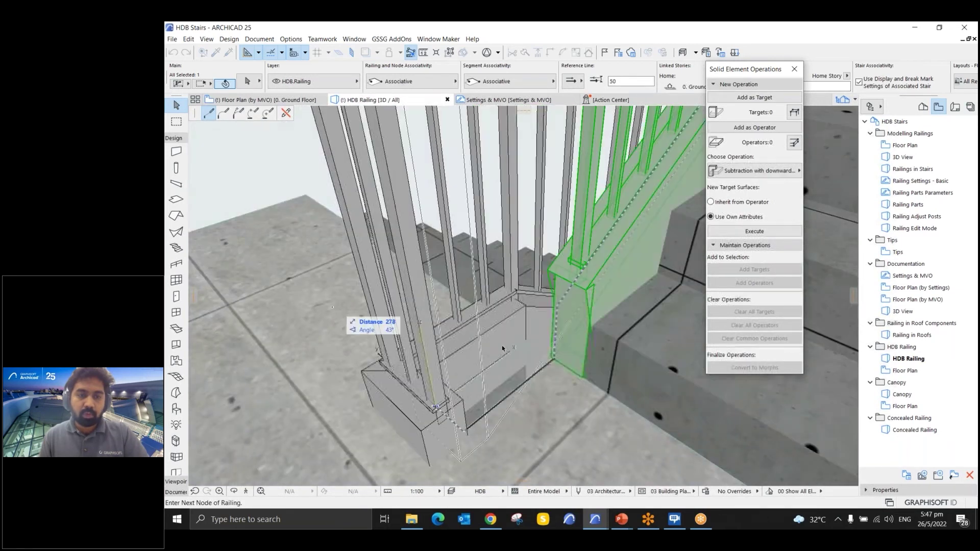
double_click(526, 337)
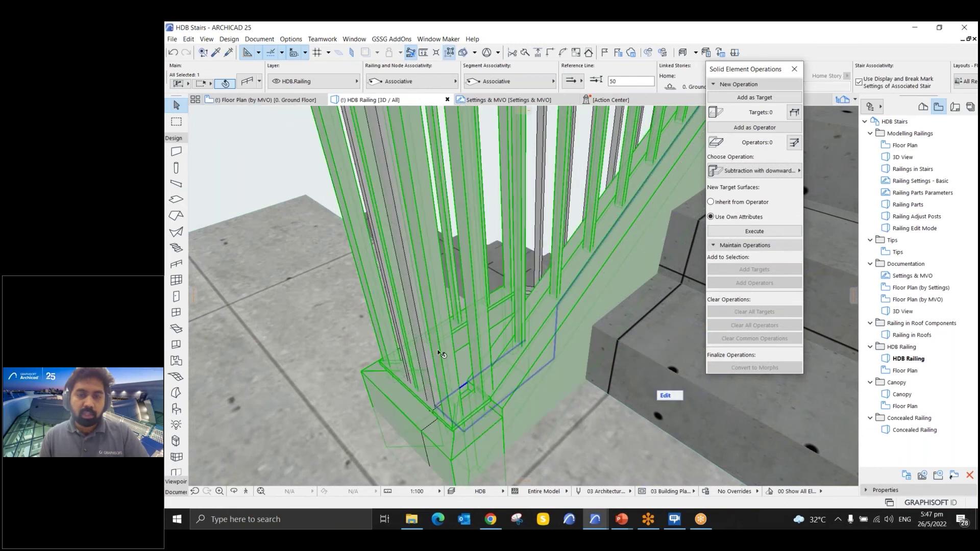
scroll(439, 353, down, 5)
shift+middle_drag(440, 353, 397, 263)
click(601, 255)
scroll(518, 365, up, 1)
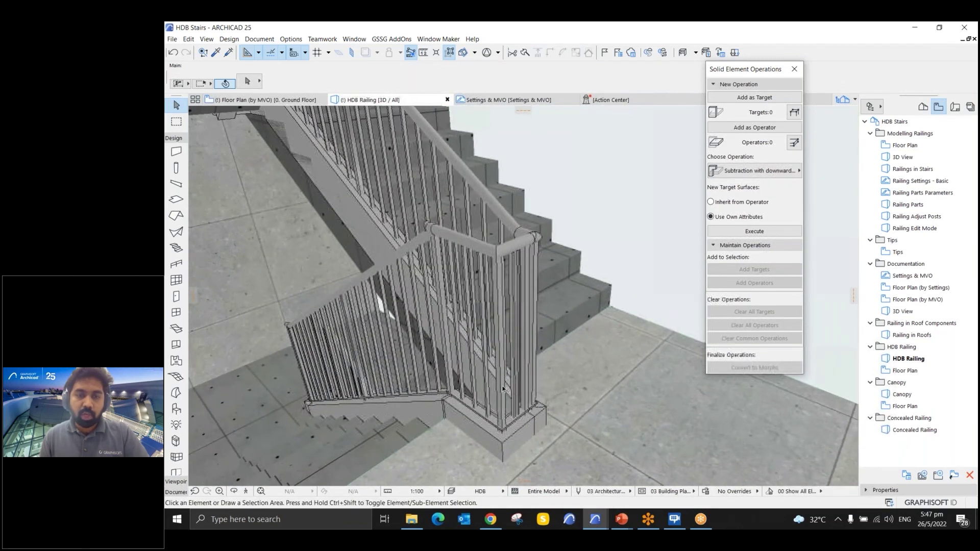
- Edit the landing railing to delete the short top rail segment and the end rail block
click(376, 274)
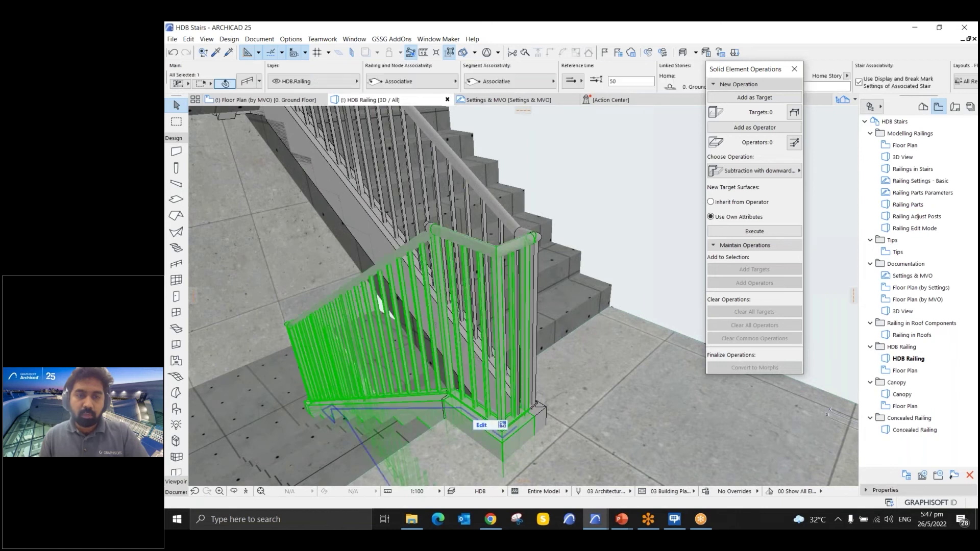
click(482, 426)
shift+middle_drag(509, 386, 530, 342)
click(543, 225)
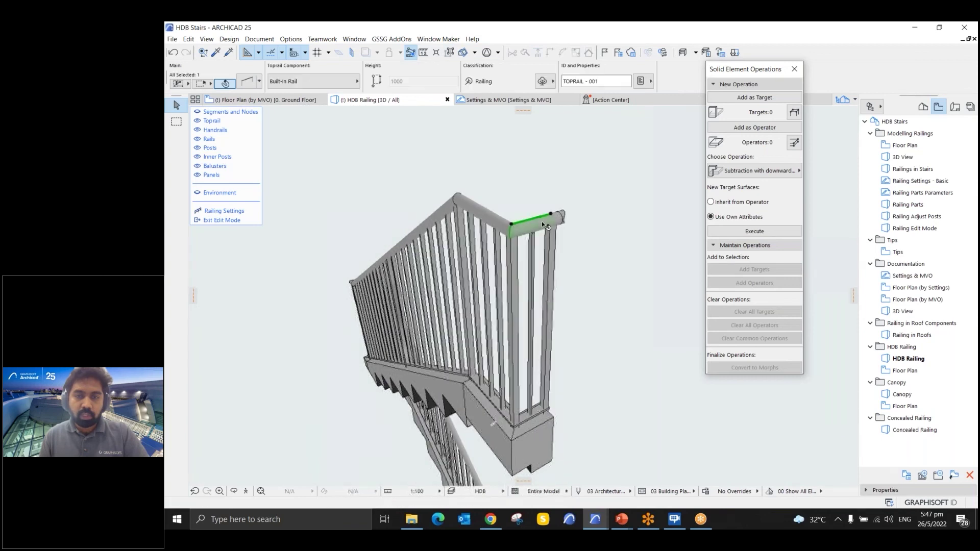
key(Delete)
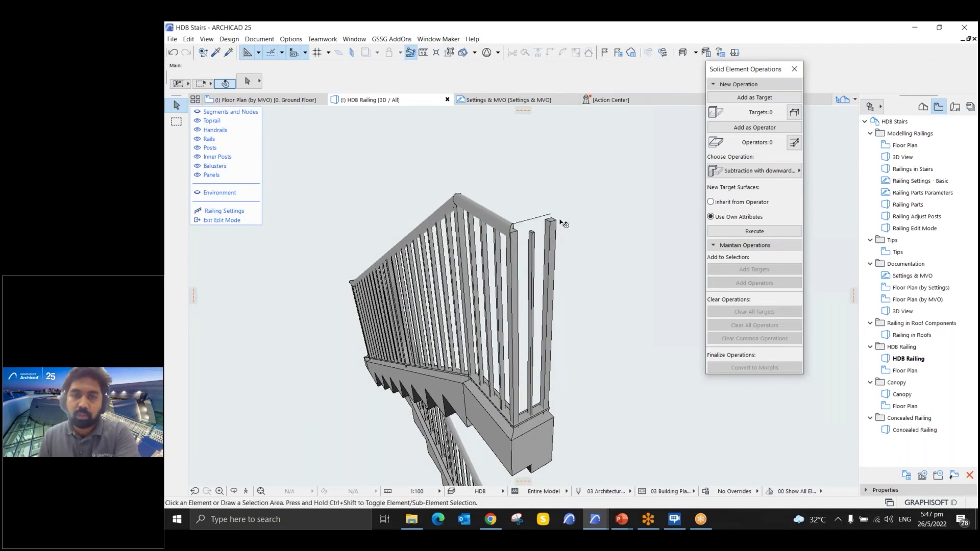
click(536, 400)
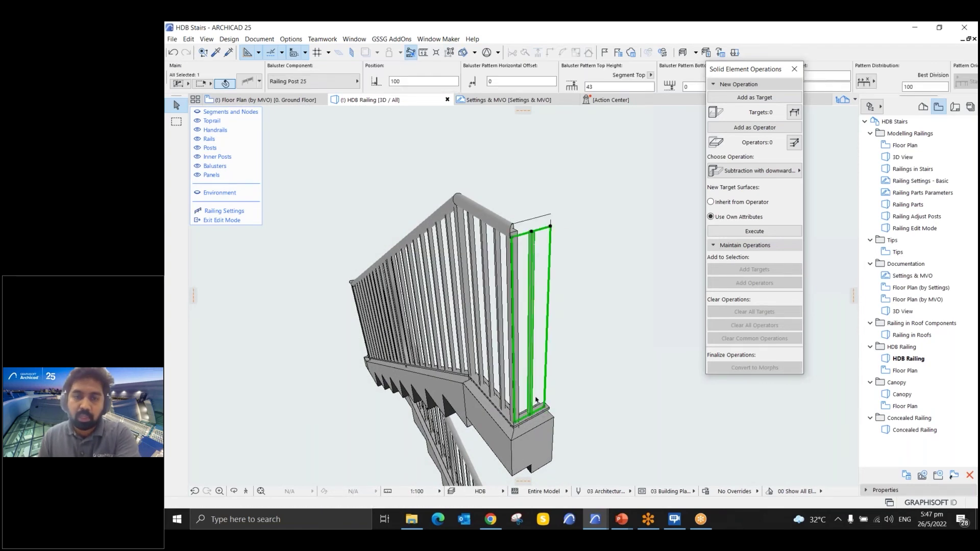
click(538, 421)
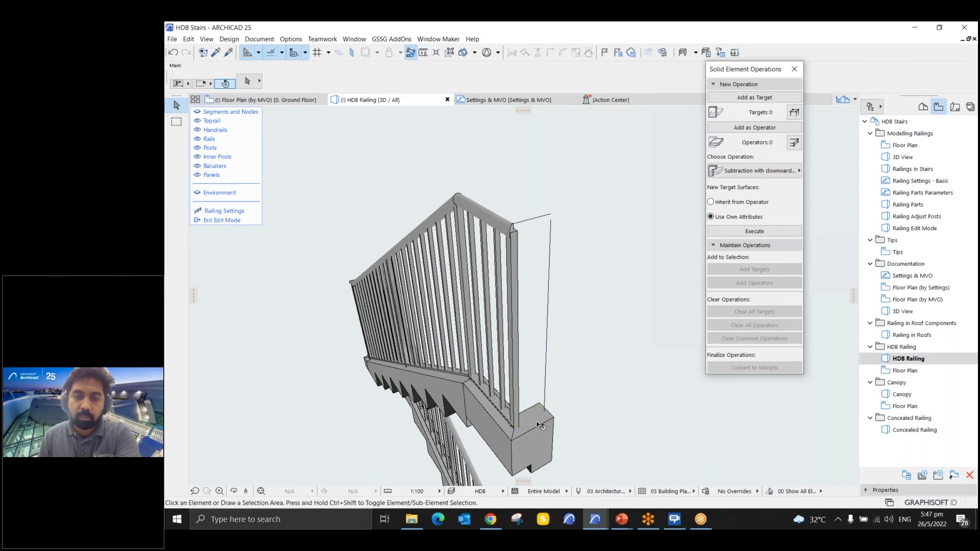
key(Delete)
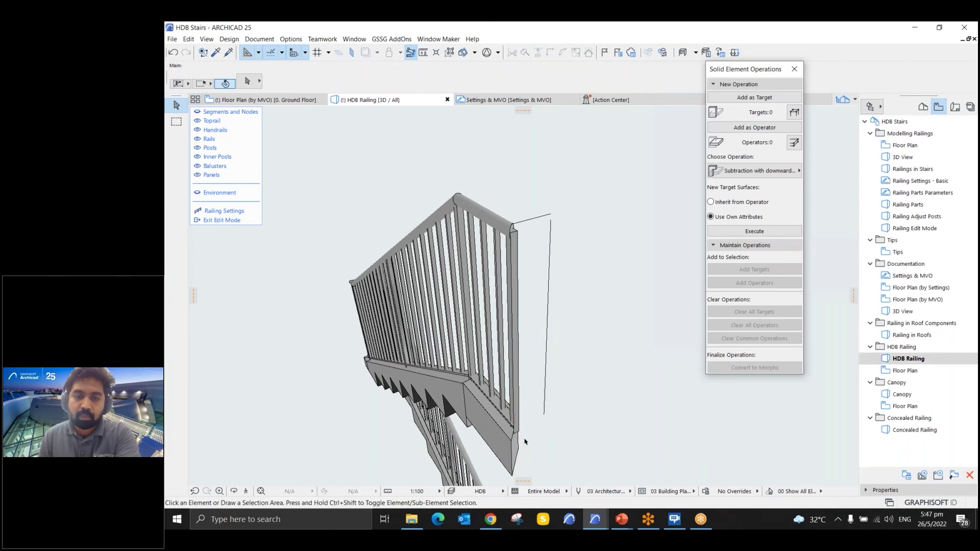
shift+middle_drag(529, 445, 460, 377)
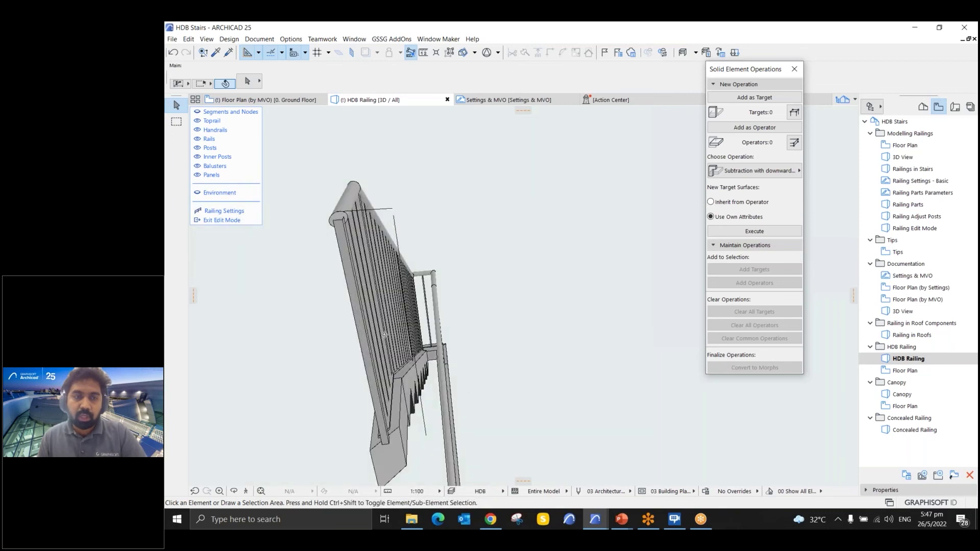
click(241, 223)
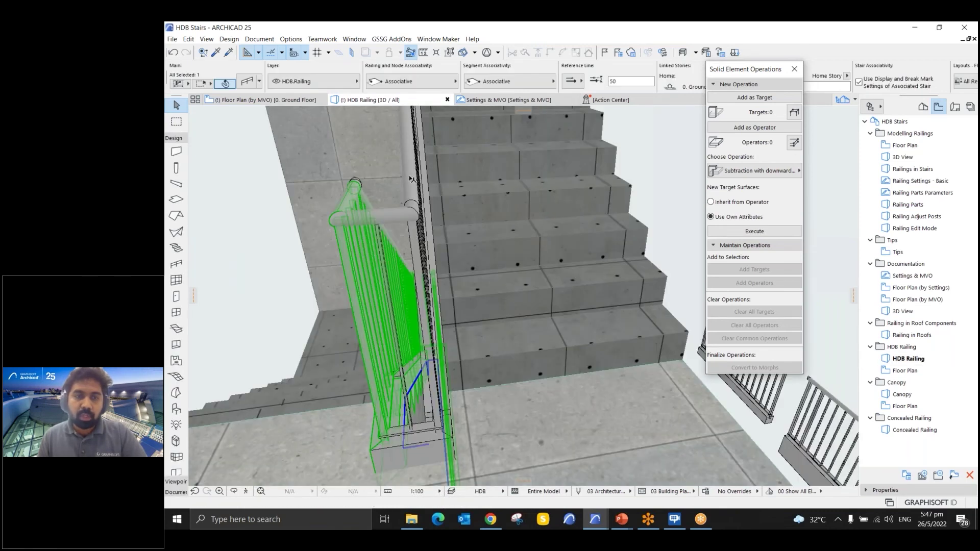
- Delete the leftover baluster pattern, lower rail and base panel, then exit railing edit mode
click(411, 174)
shift+middle_drag(412, 177, 511, 235)
click(530, 371)
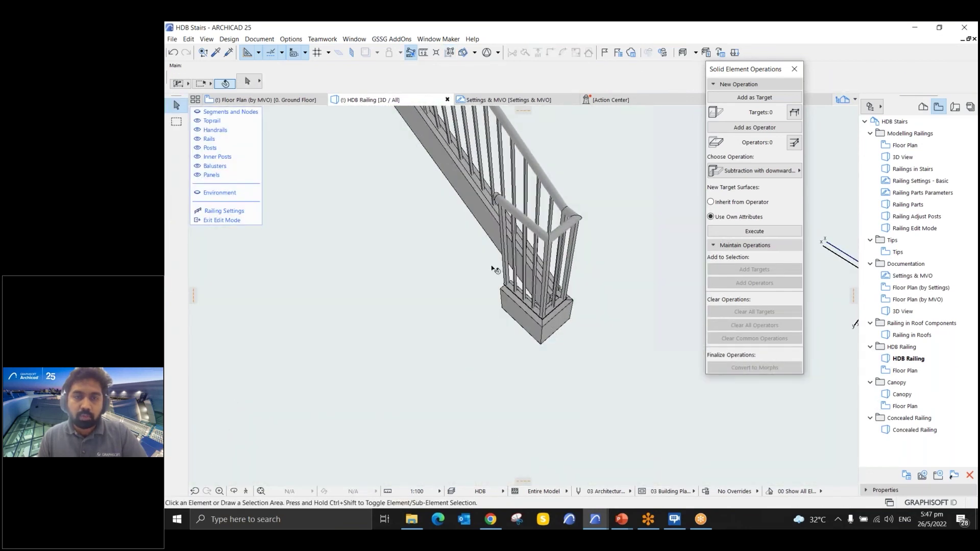
click(458, 288)
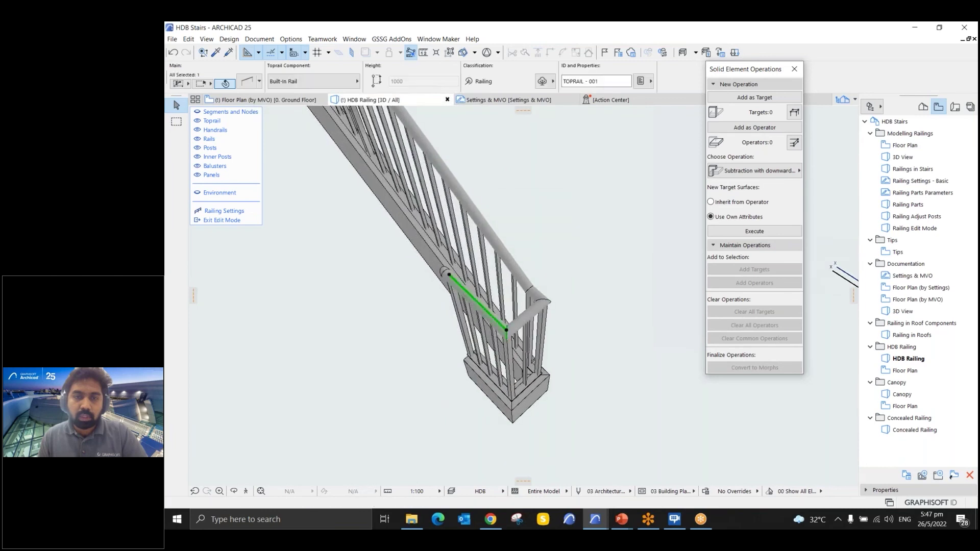
click(466, 325)
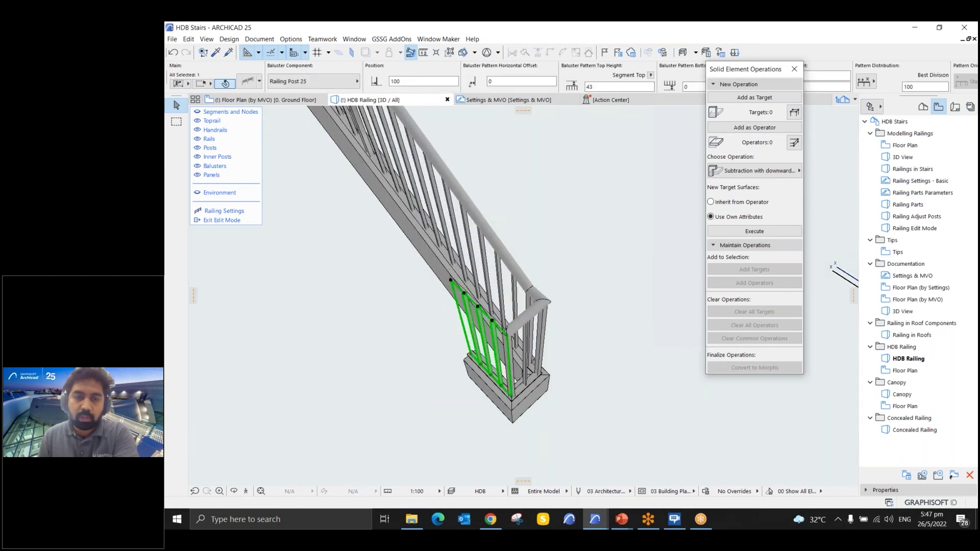
key(Delete)
click(481, 369)
key(Delete)
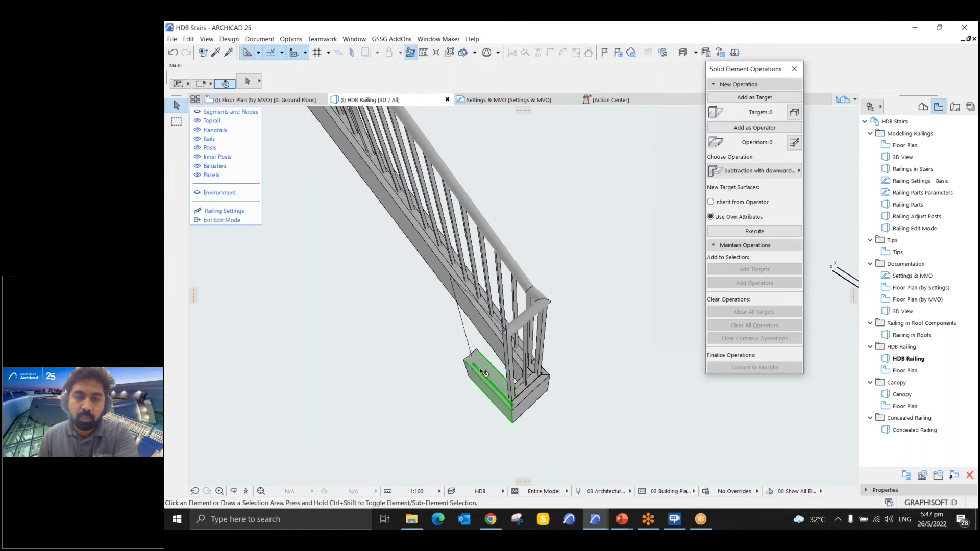
key(Delete)
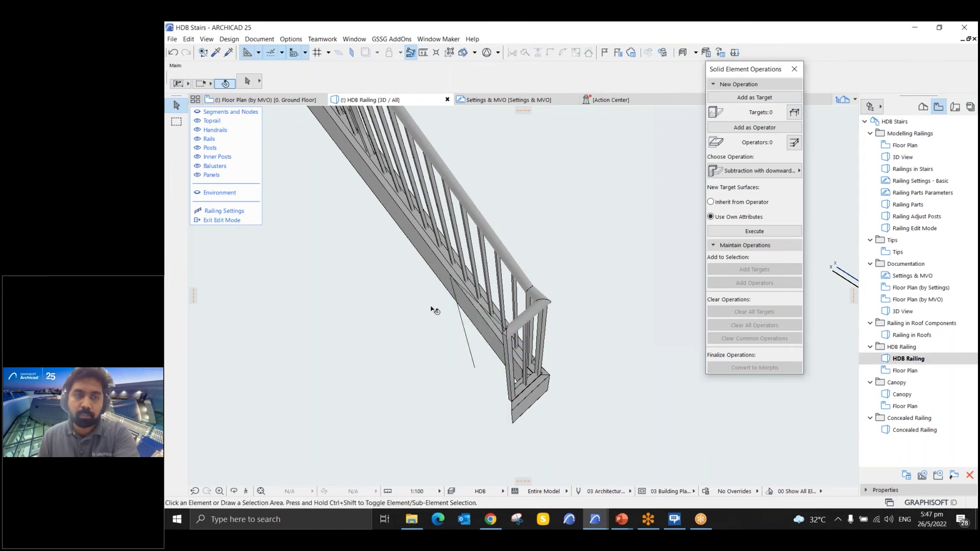
click(230, 220)
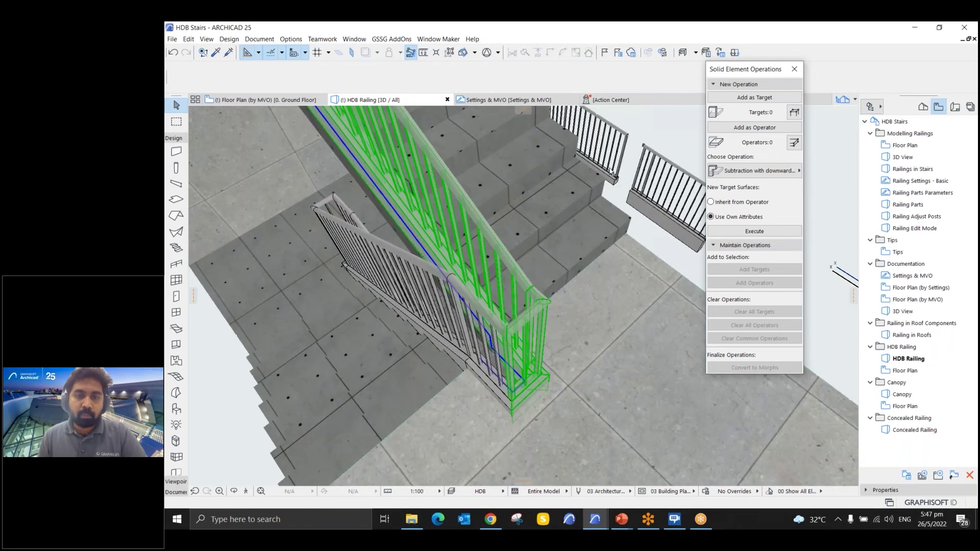
- Orbit around the finished HDB railing and select it to check its shape
click(650, 133)
shift+middle_drag(551, 398, 493, 307)
shift+middle_drag(814, 378, 827, 380)
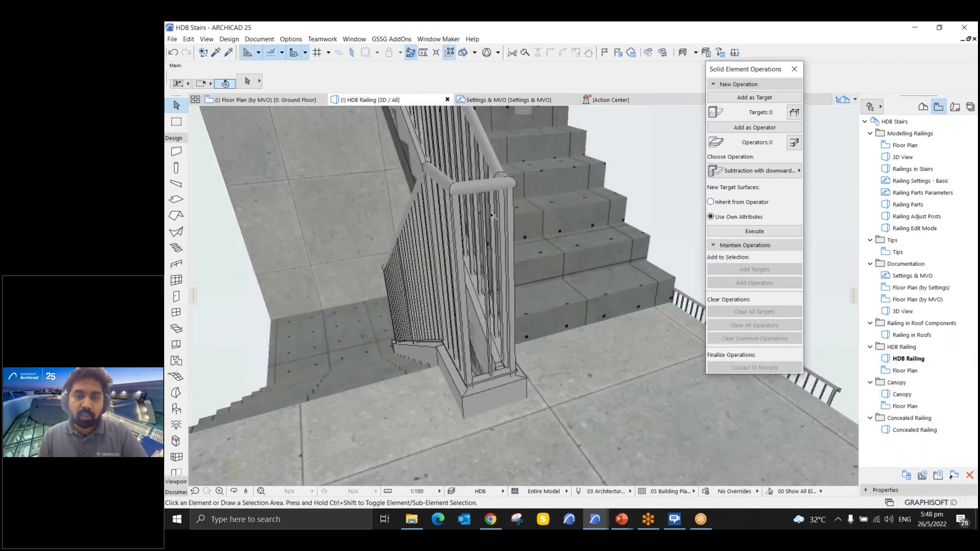
click(493, 258)
shift+middle_drag(551, 280, 638, 326)
scroll(599, 185, up, 5)
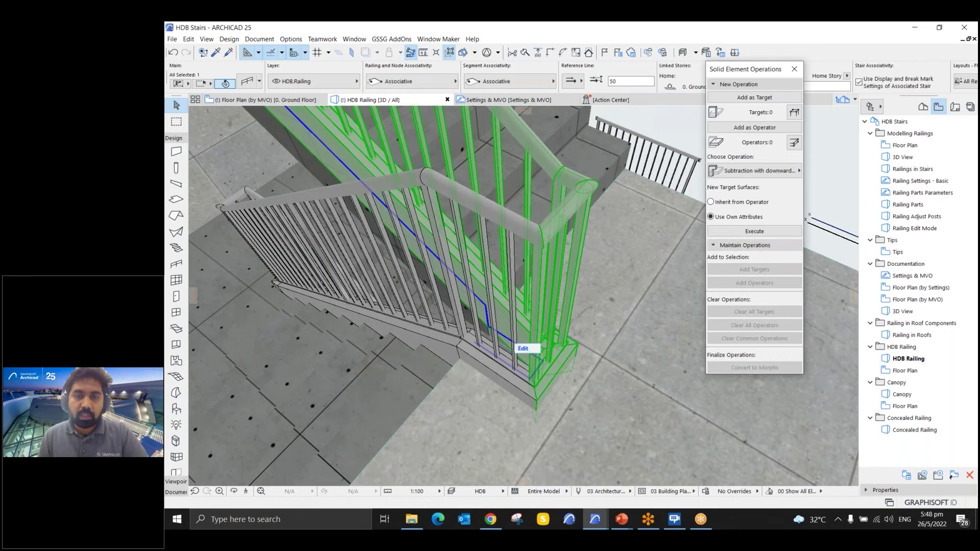
click(448, 289)
scroll(448, 292, down, 10)
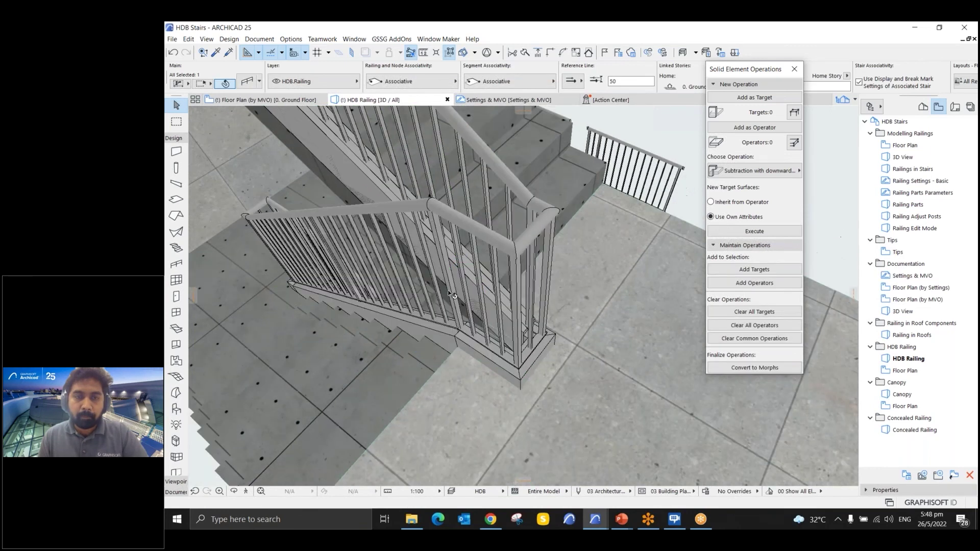
- View the whole stair flight, then close the Solid Element Operations palette
shift+middle_drag(434, 298, 222, 271)
shift+middle_drag(525, 352, 403, 332)
scroll(401, 340, up, 3)
scroll(364, 289, up, 3)
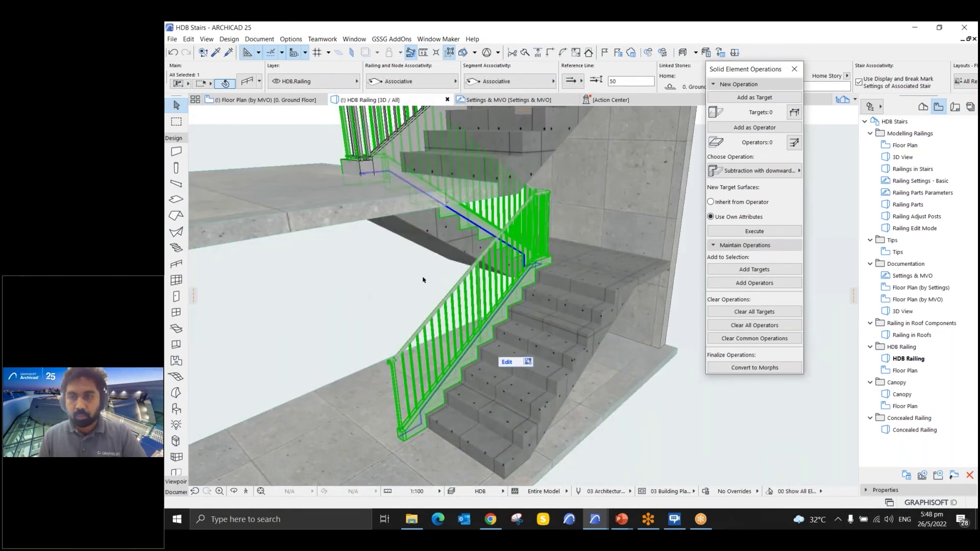
click(794, 68)
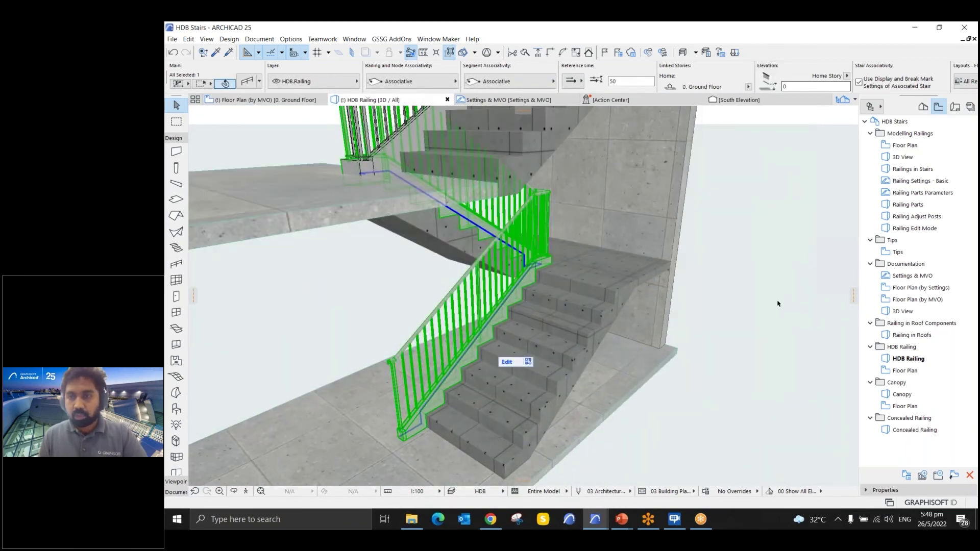
click(777, 297)
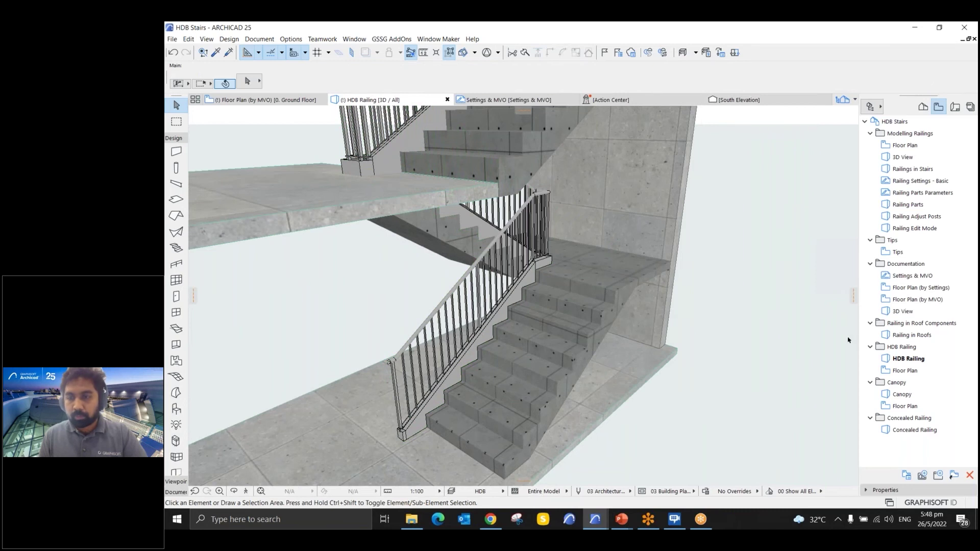
- Switch to the Canopy 3D view of the grass terrain and activate the Railing tool
double_click(906, 371)
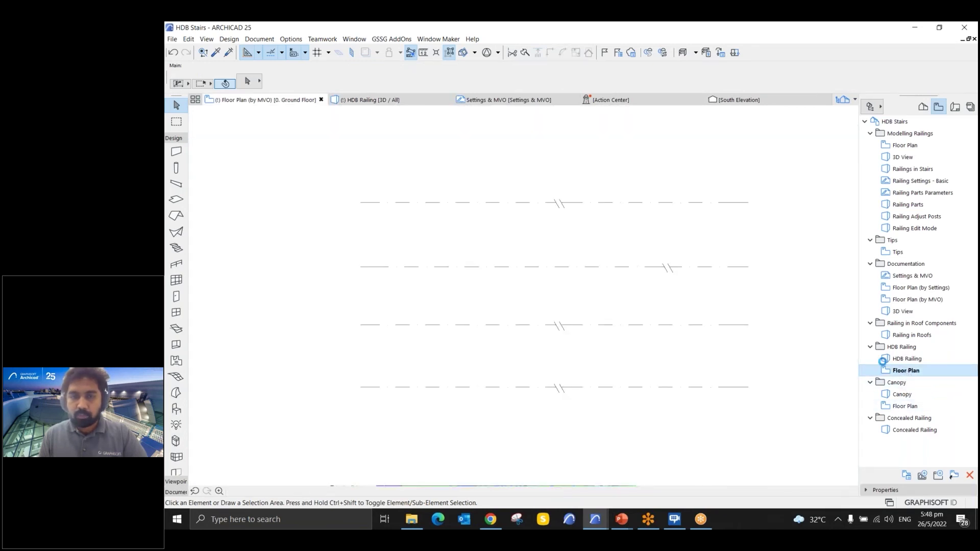
scroll(514, 260, up, 7)
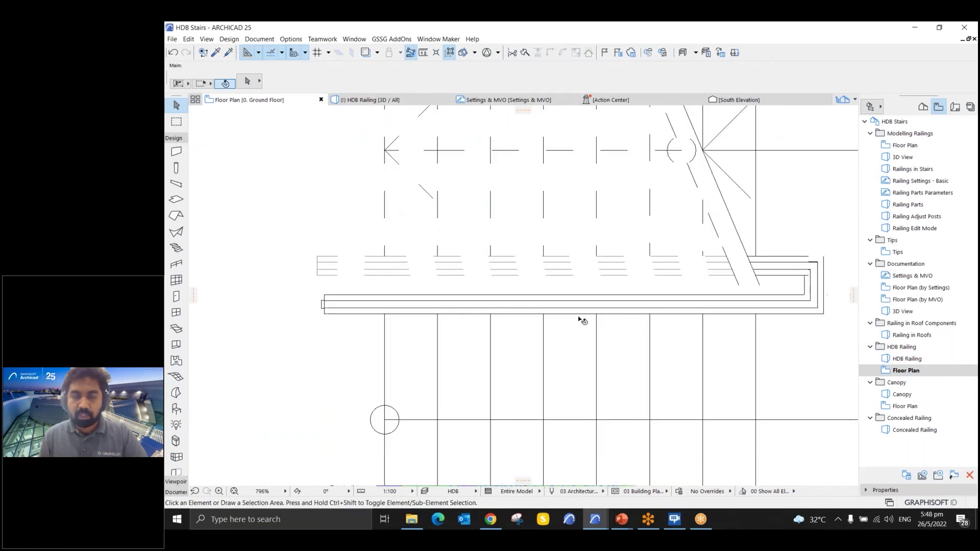
double_click(907, 394)
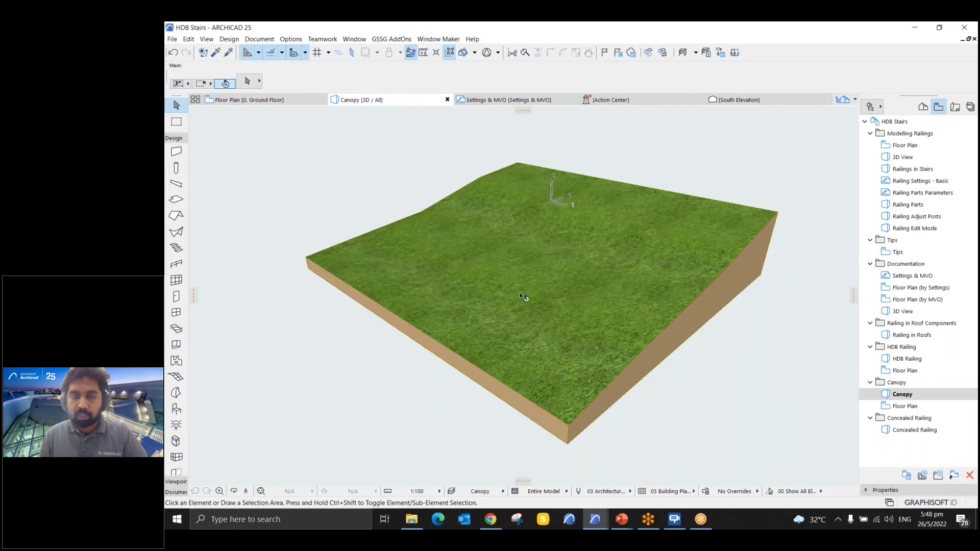
middle_drag(520, 294, 584, 335)
shift+middle_drag(451, 265, 548, 279)
drag(446, 240, 214, 314)
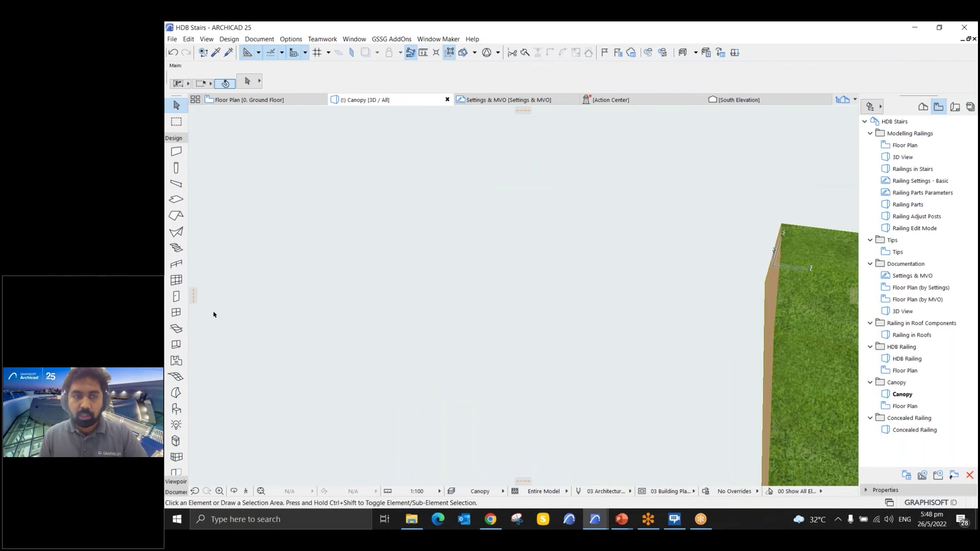
click(185, 265)
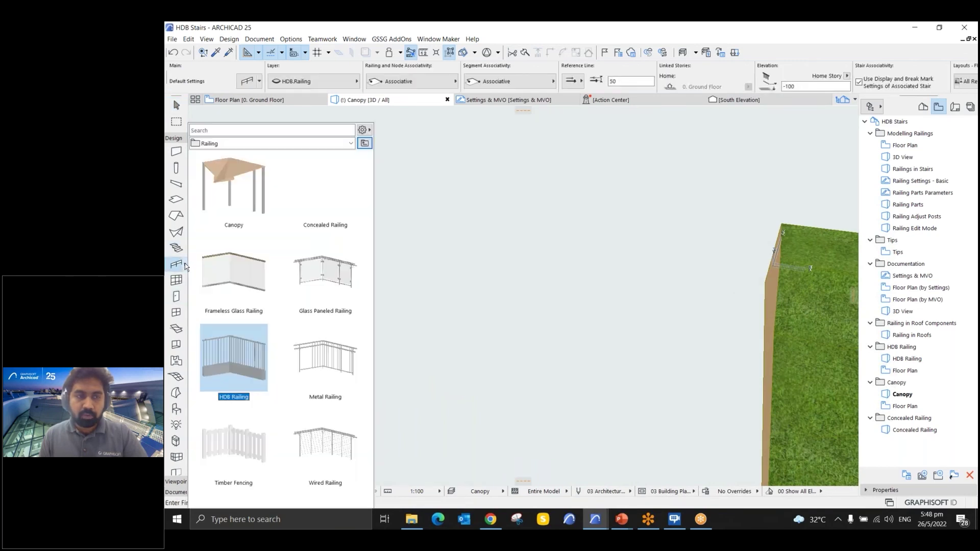
- Draw a four-node railing from the Canopy favourite beside the terrain
key(ctrl)
key(ctrl)
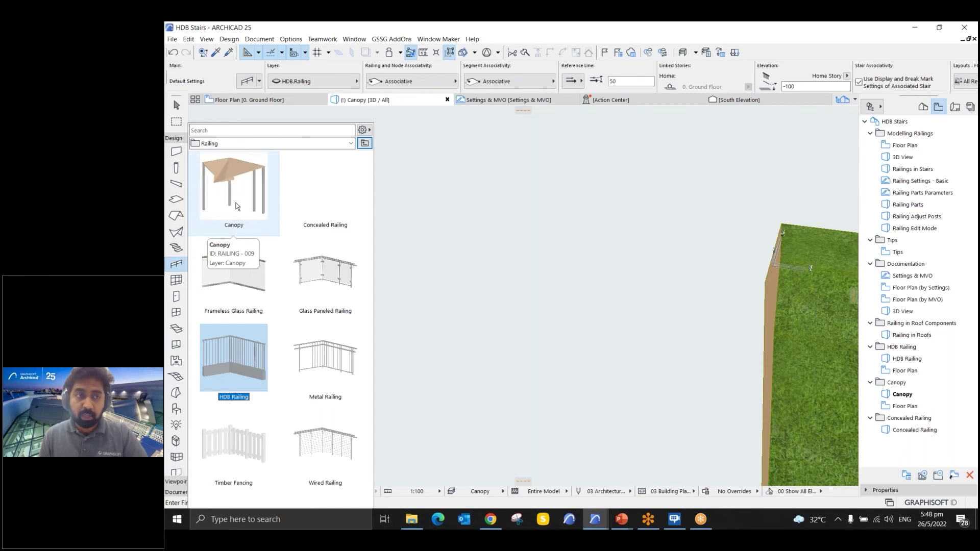
double_click(236, 203)
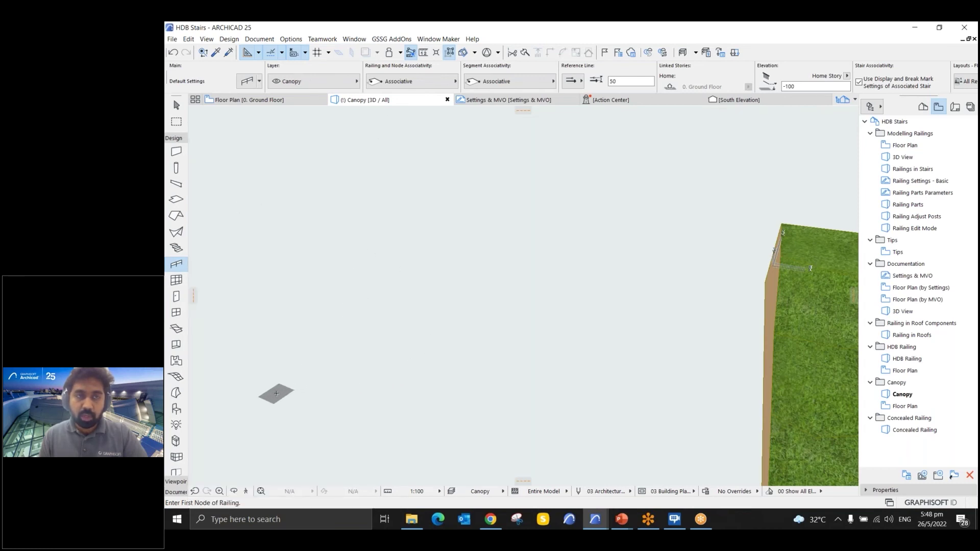
click(276, 392)
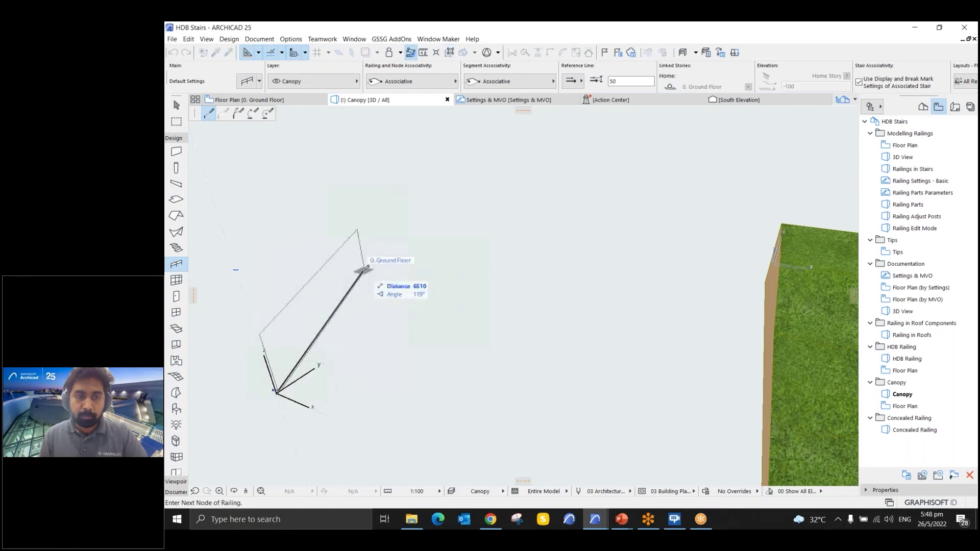
click(403, 308)
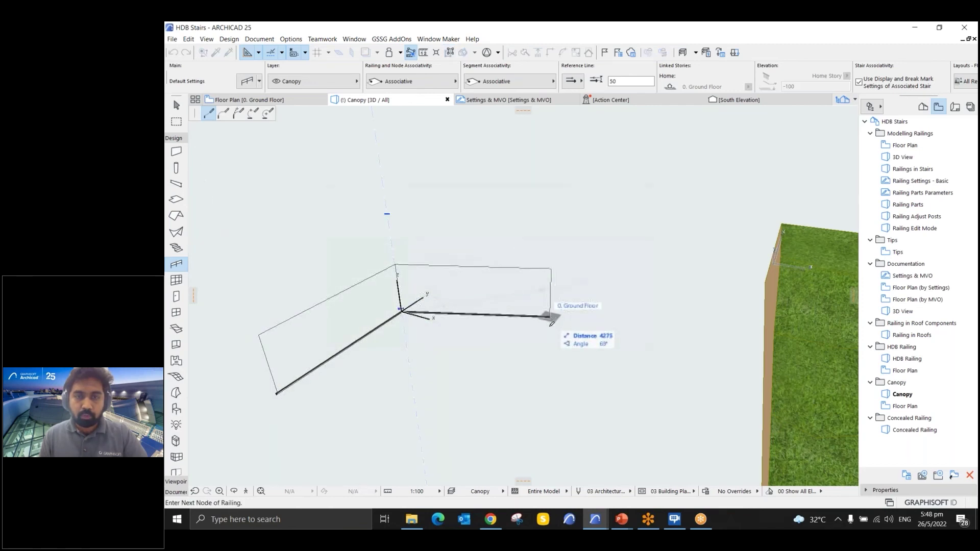
click(568, 357)
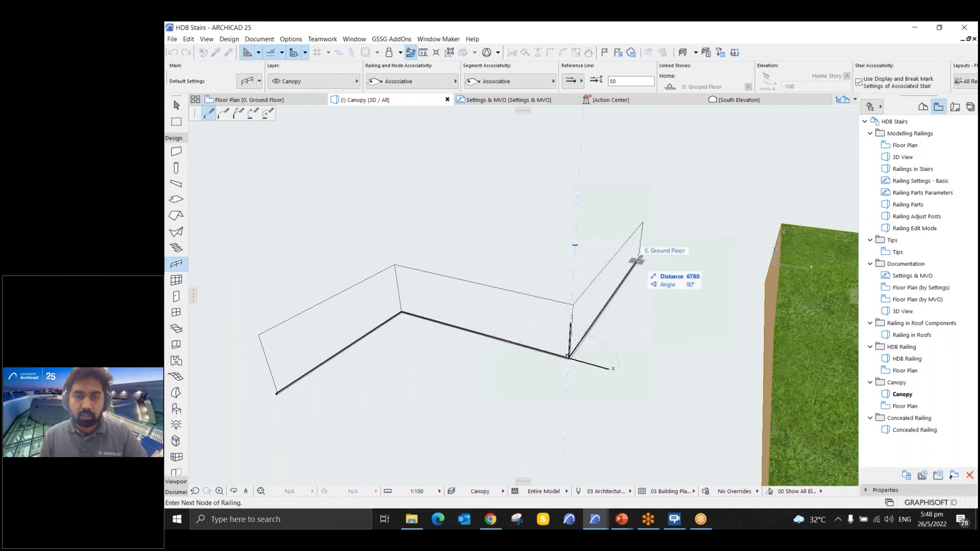
double_click(644, 250)
key(Escape)
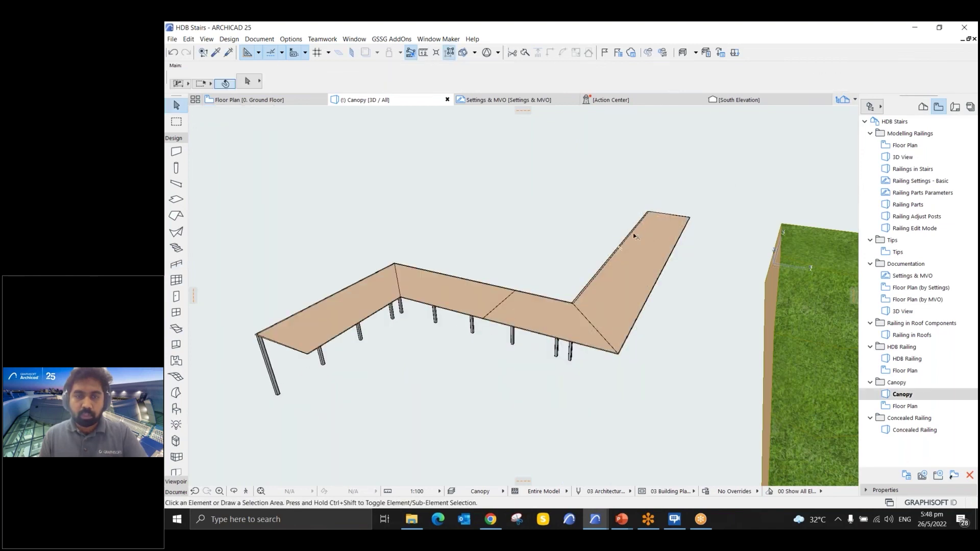
- Orbit around the new zigzag canopy and select its railing
shift+middle_drag(486, 315, 573, 235)
drag(572, 234, 329, 297)
shift+middle_drag(329, 296, 339, 308)
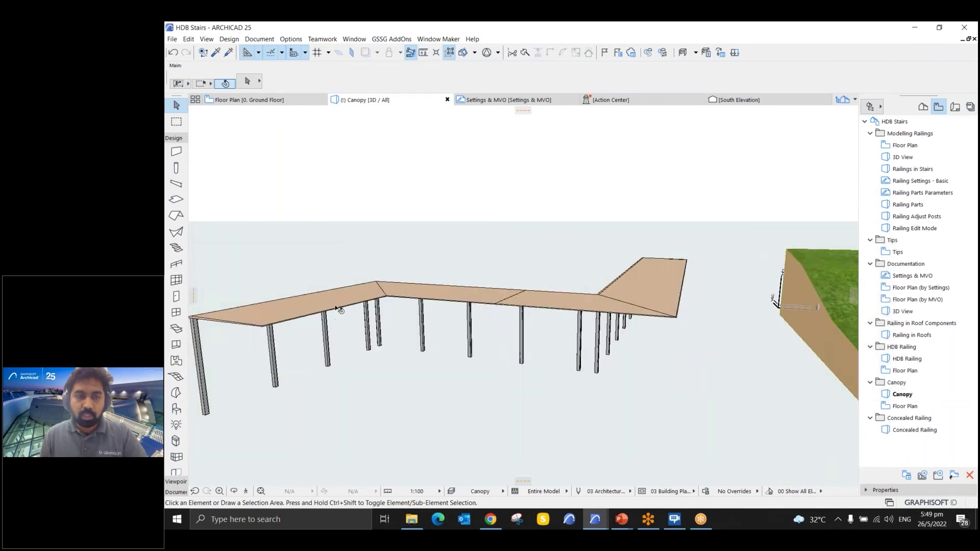
click(340, 309)
shift+middle_drag(397, 297, 461, 294)
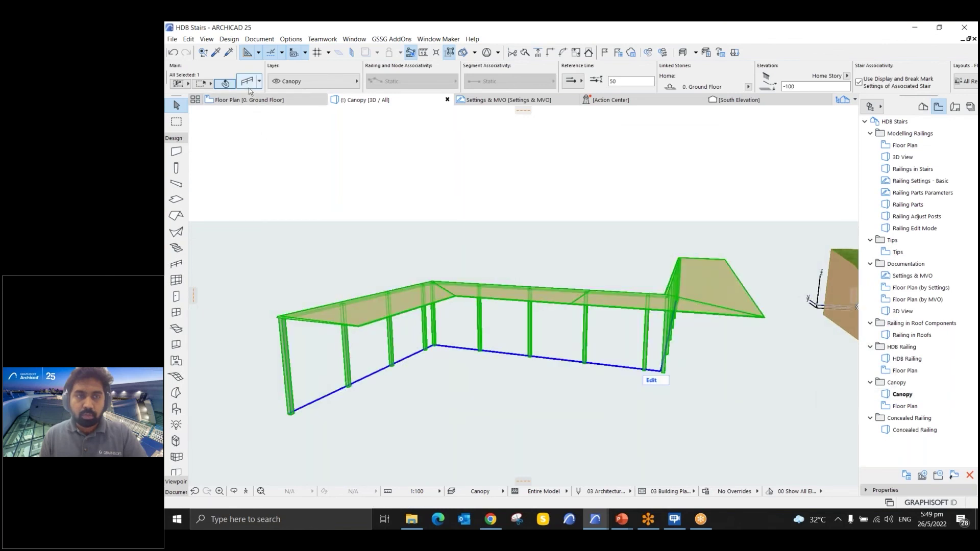
- Open the canopy railing's settings and review the toprail style, dimensions and profile list
key(ctrl+t)
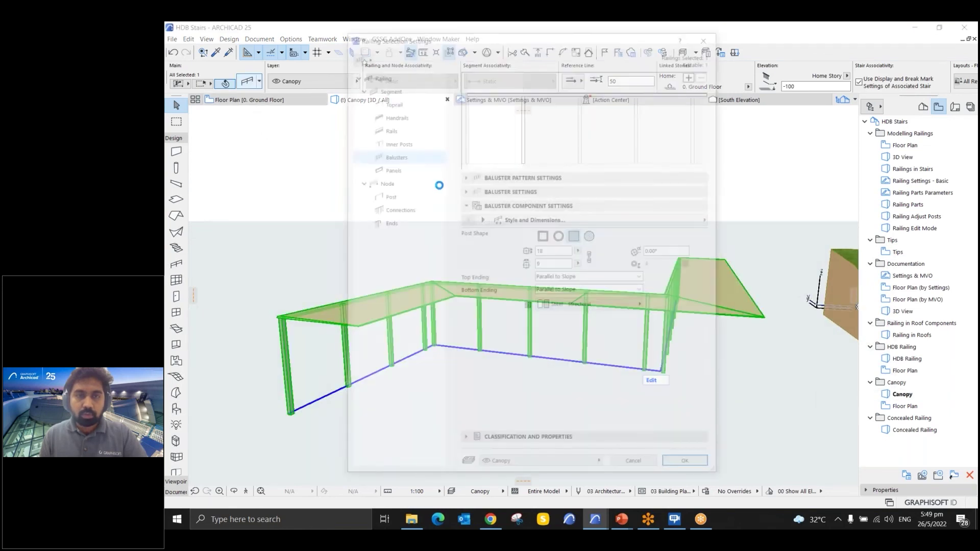
click(497, 90)
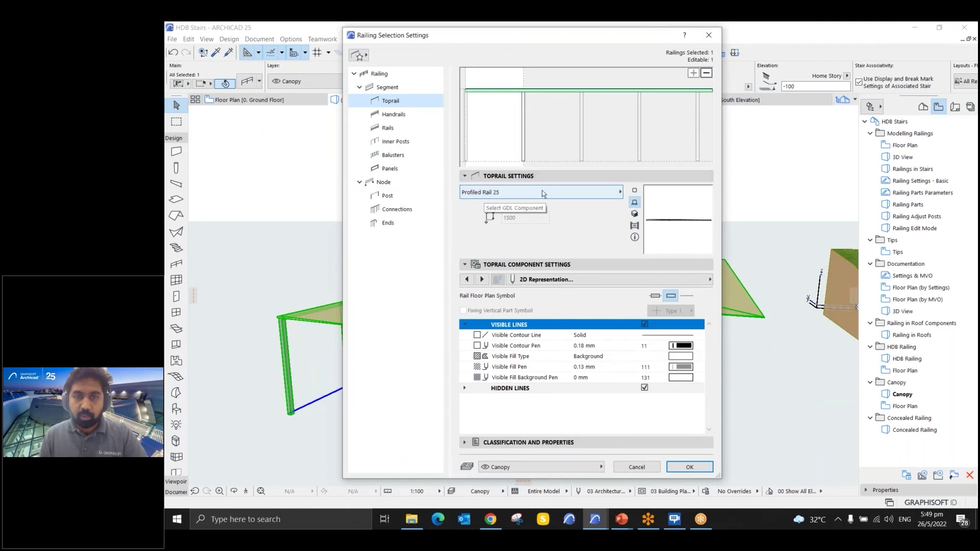
click(467, 279)
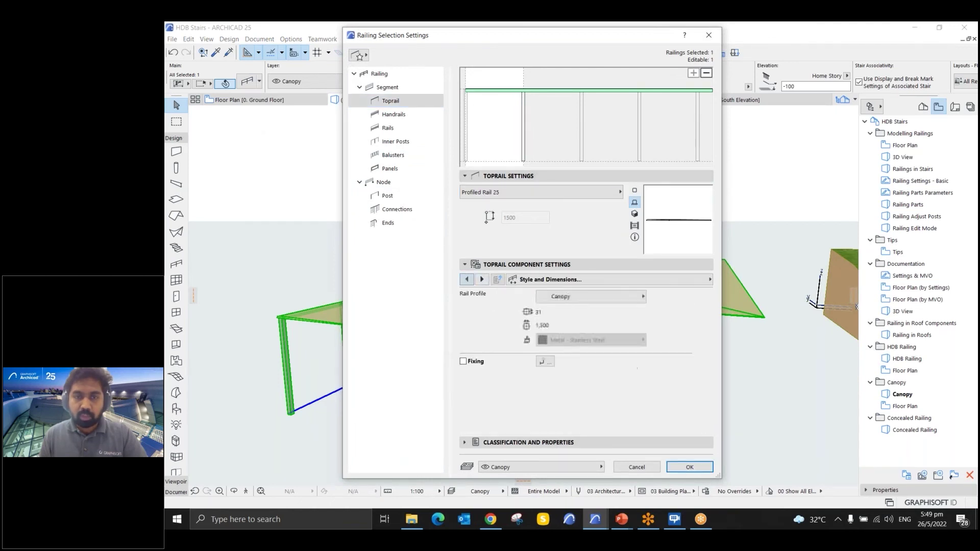
click(562, 297)
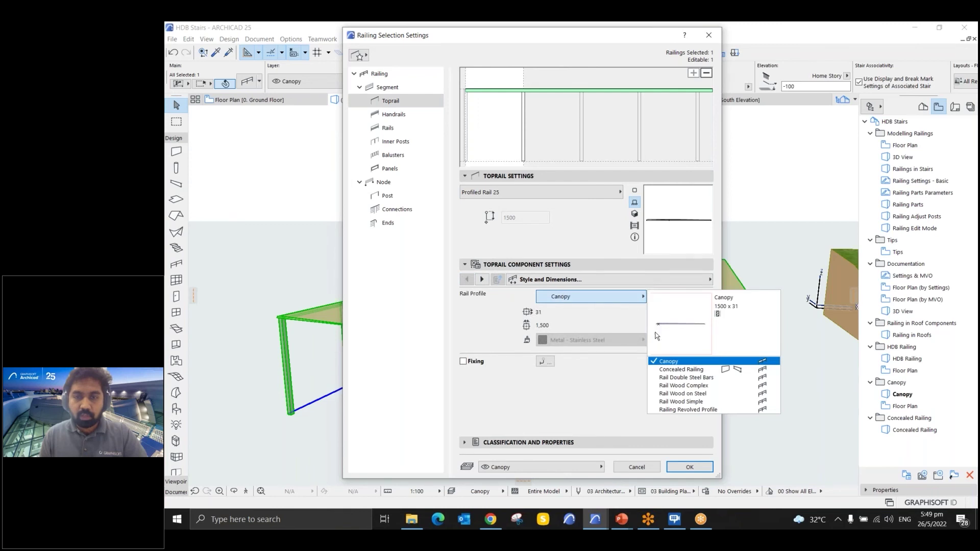
click(594, 321)
- Review the inner post's dimensions and classification, then close the settings unchanged
click(524, 133)
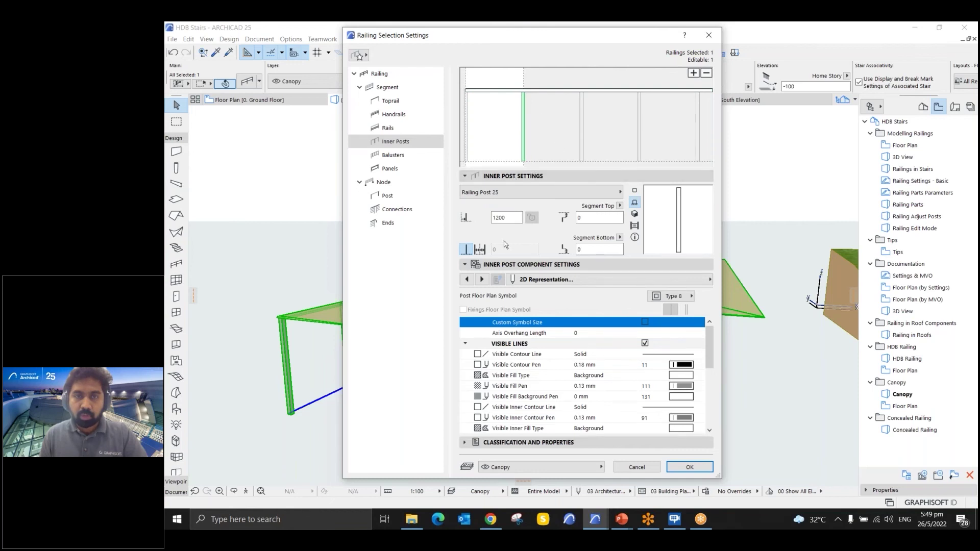
click(468, 279)
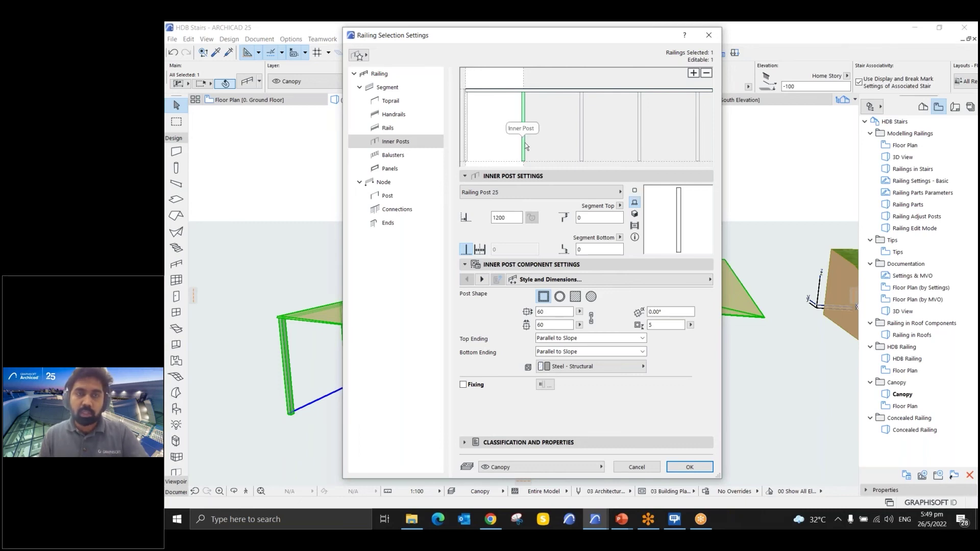
click(465, 441)
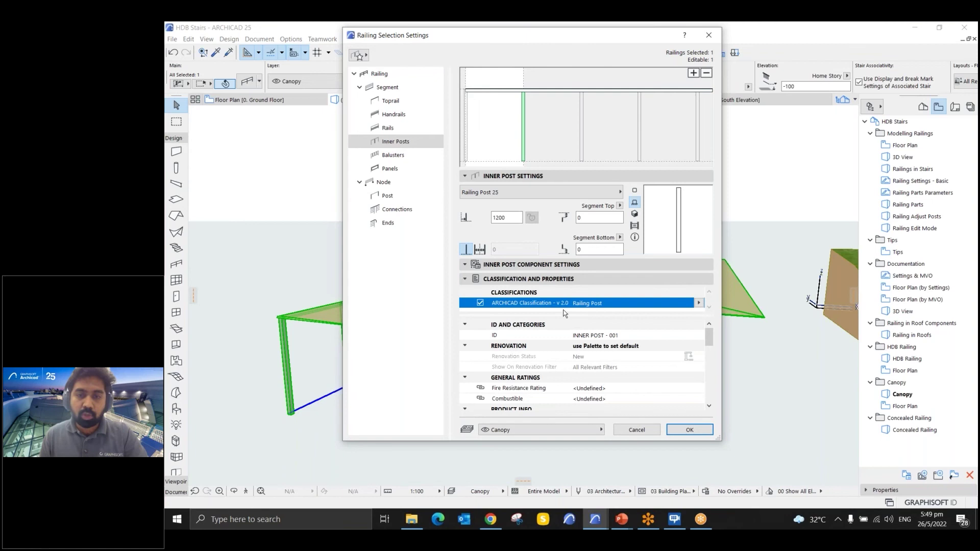
click(697, 303)
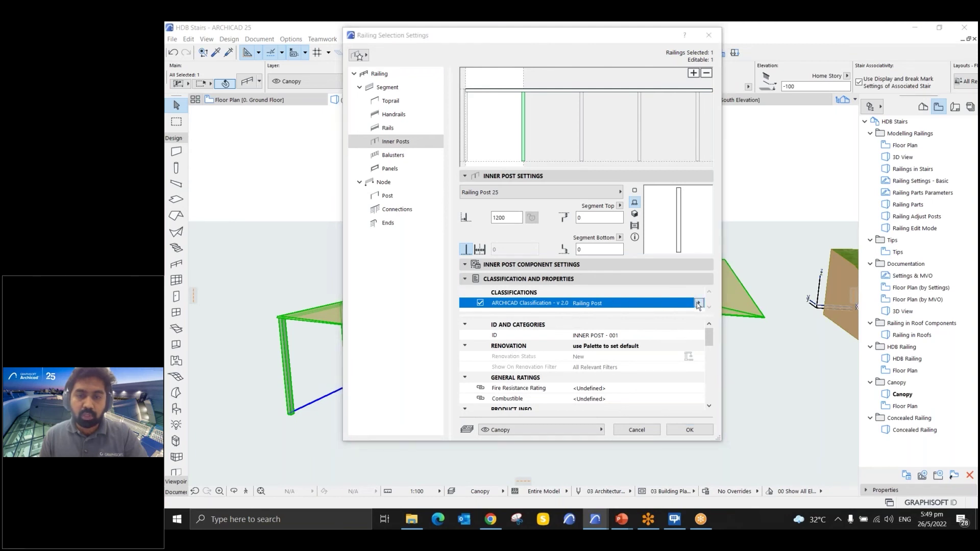
click(635, 308)
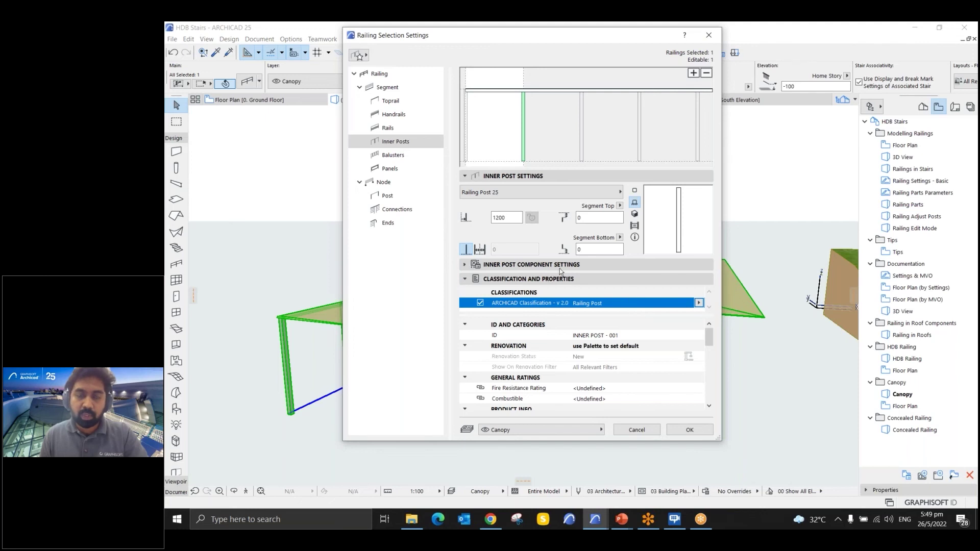
key(Return)
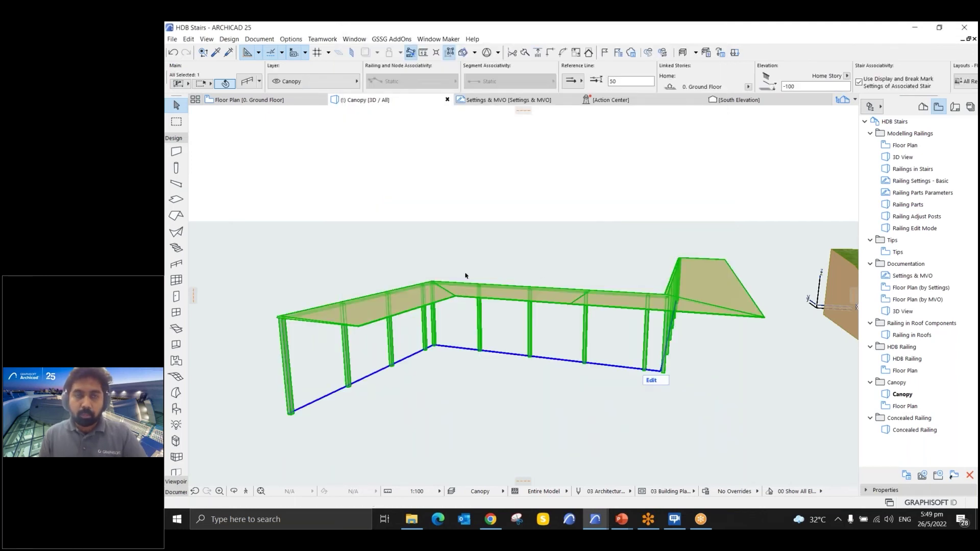
- Open the Profile Manager from Element Attributes
click(499, 235)
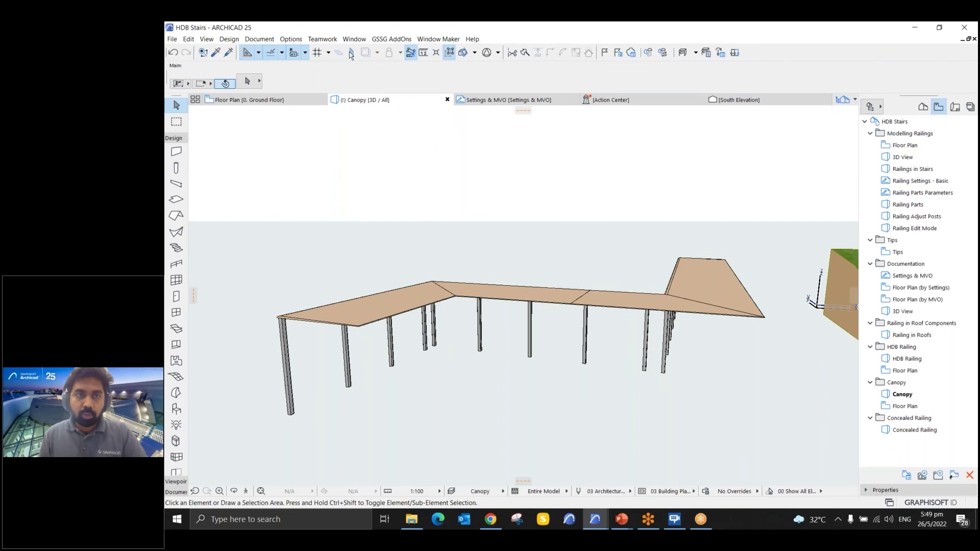
click(287, 40)
mouse_move(307, 54)
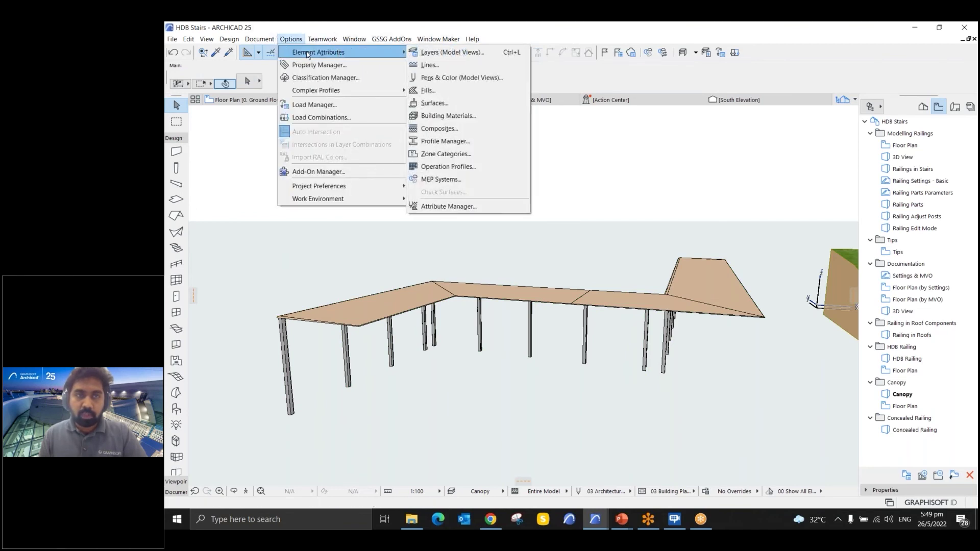
click(443, 140)
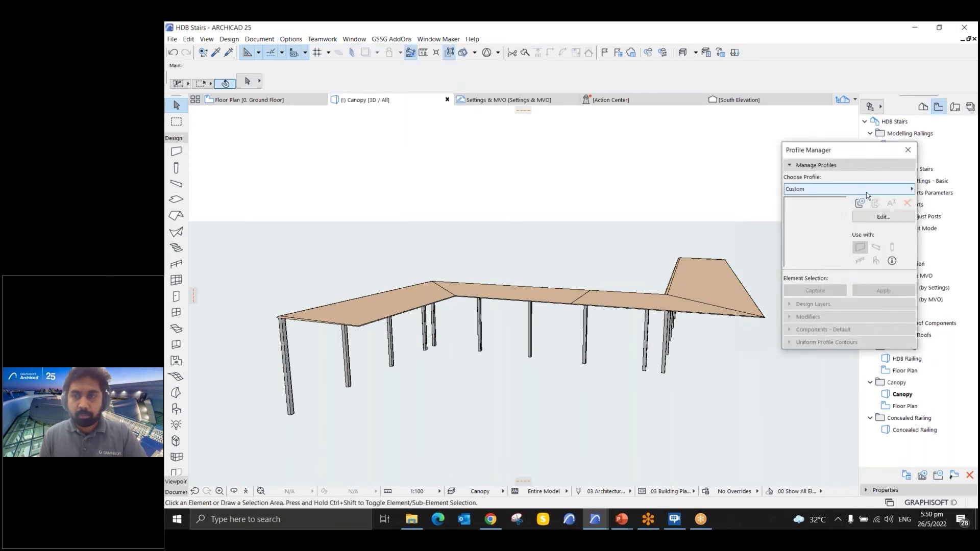
- Open the Canopy profile's 1500-wide tapered section for editing, then return to the Ground Floor plan
click(868, 189)
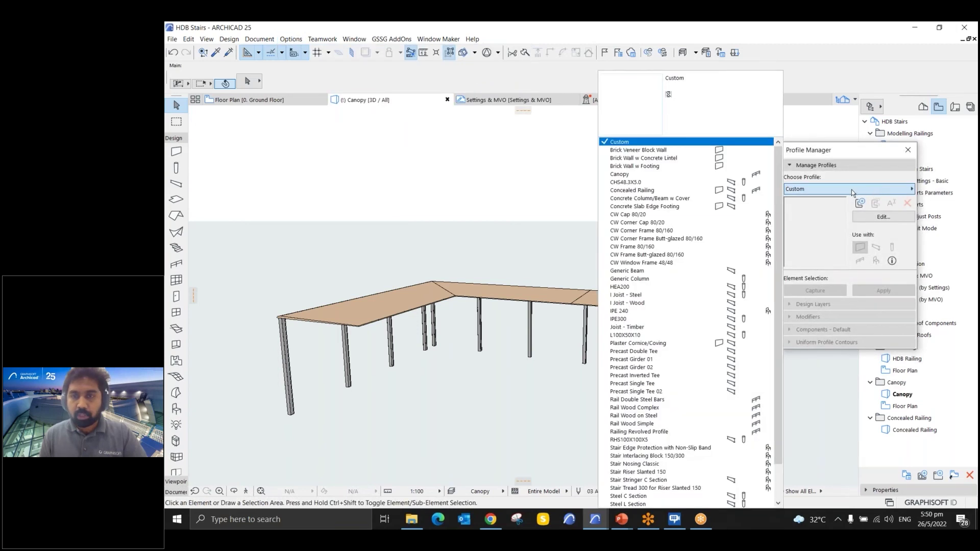
click(647, 175)
click(868, 216)
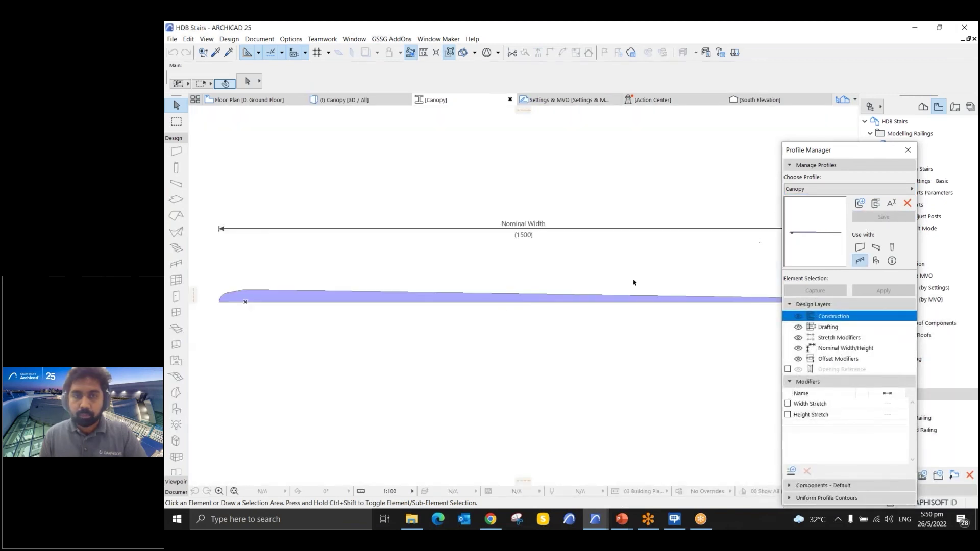
middle_drag(338, 280, 307, 272)
scroll(305, 272, up, 3)
scroll(304, 272, down, 2)
scroll(303, 272, down, 1)
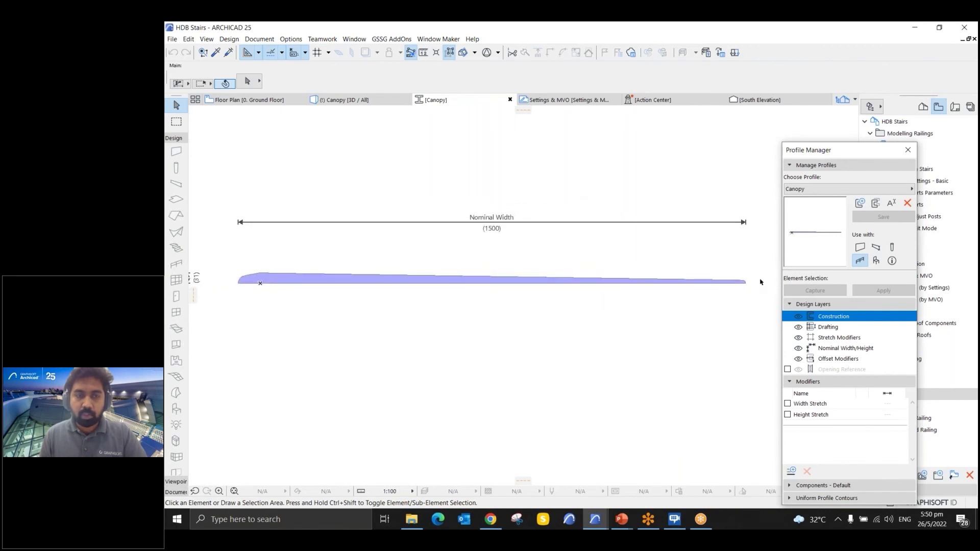
click(275, 103)
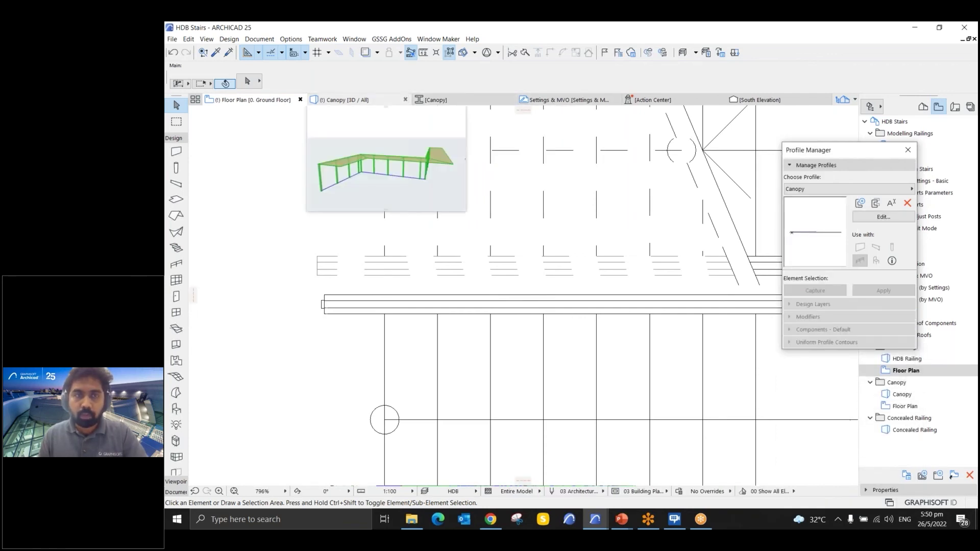
- Switch to 3D and orbit to look across the grass terrain beside the canopy
click(366, 100)
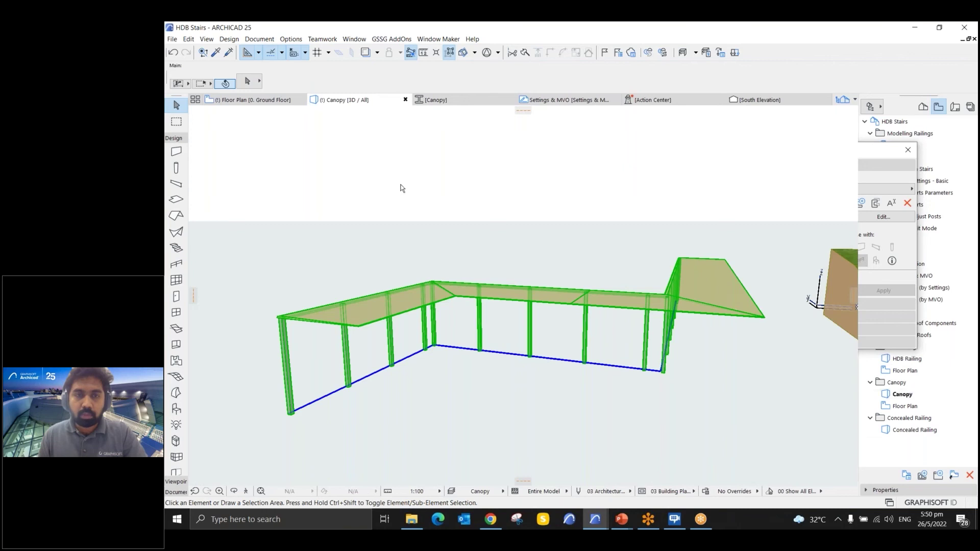
scroll(382, 198, down, 4)
middle_drag(733, 271, 321, 240)
shift+middle_drag(555, 287, 640, 268)
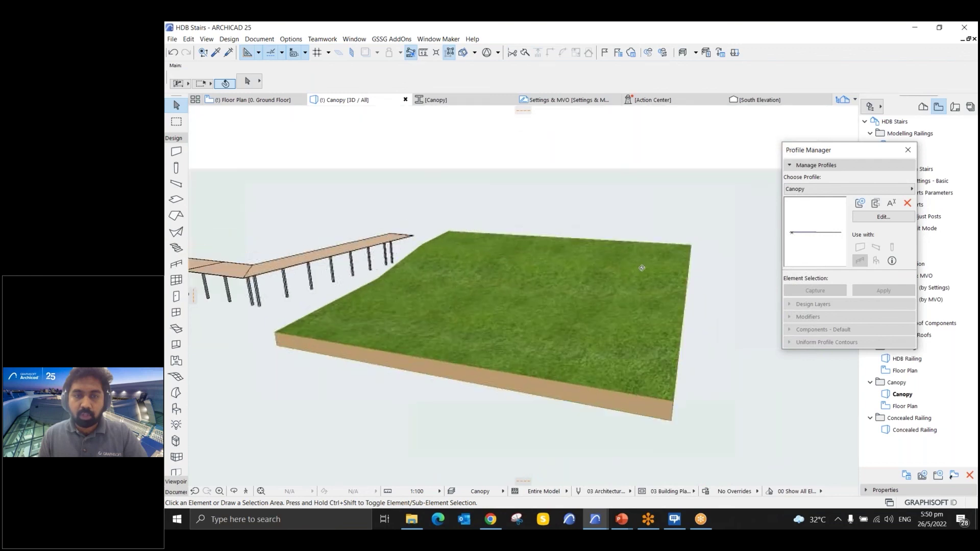
scroll(485, 298, up, 2)
shift+middle_drag(530, 307, 341, 314)
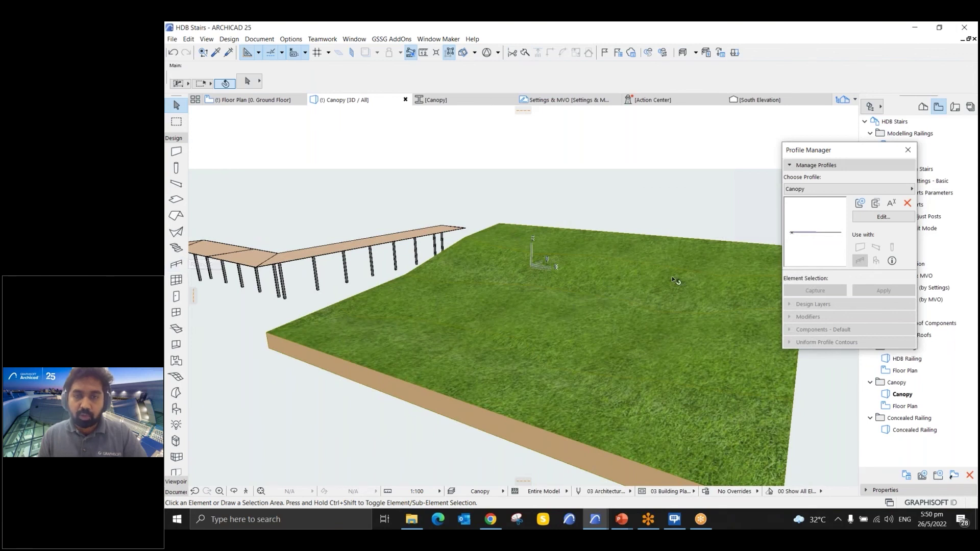
- Open the Canopy floor plan and select the terrain mesh to check its ridge lines
double_click(905, 407)
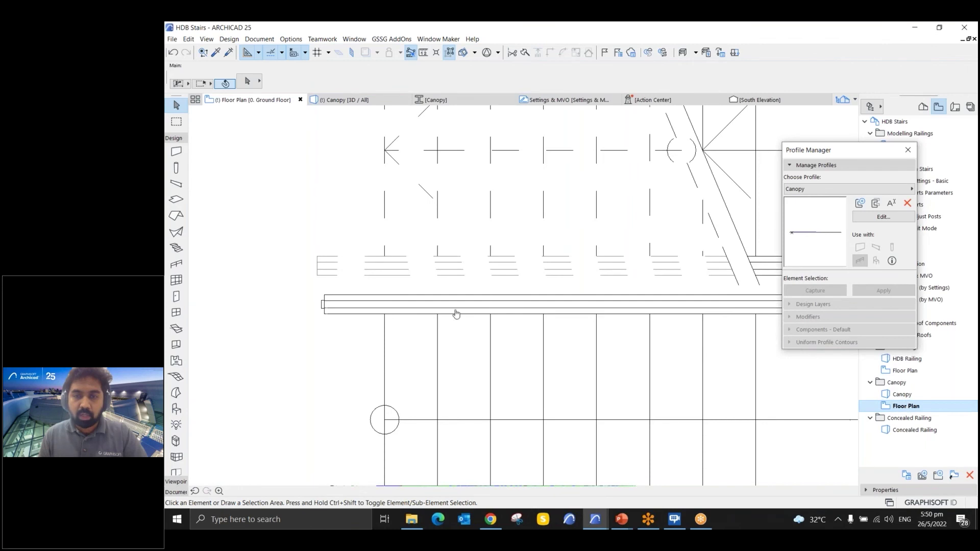
click(553, 217)
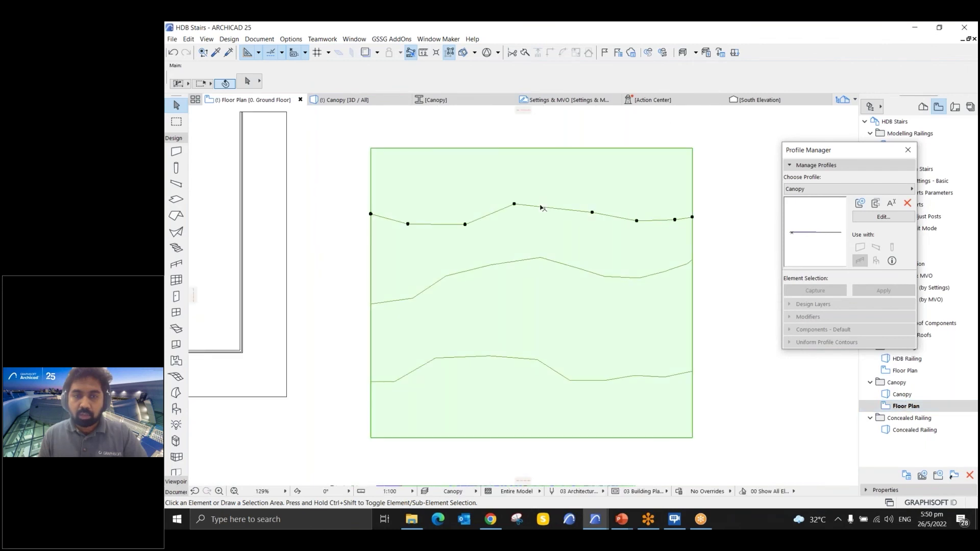
key(Escape)
click(621, 251)
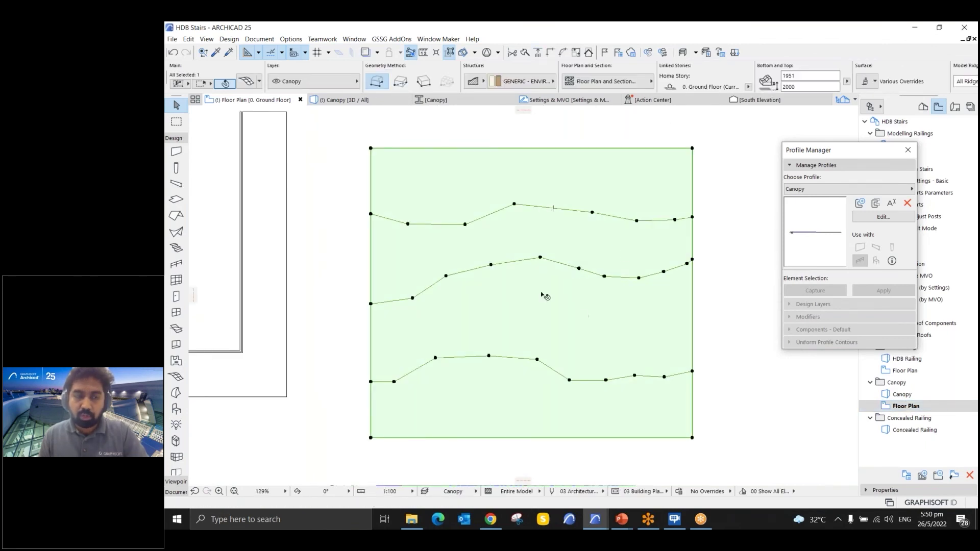
click(243, 406)
click(177, 492)
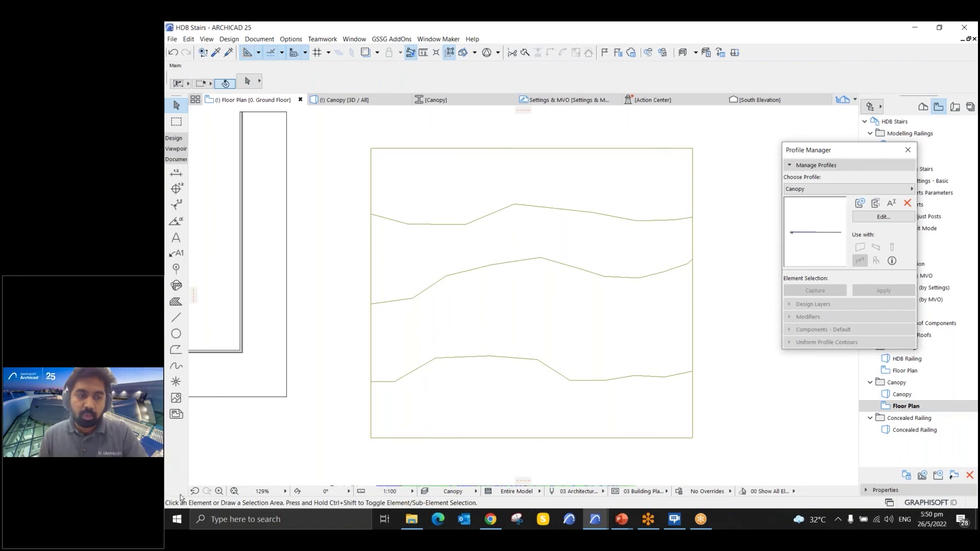
- Draw a curving spline diagonally across the terrain mesh, from lower left to top right
click(175, 350)
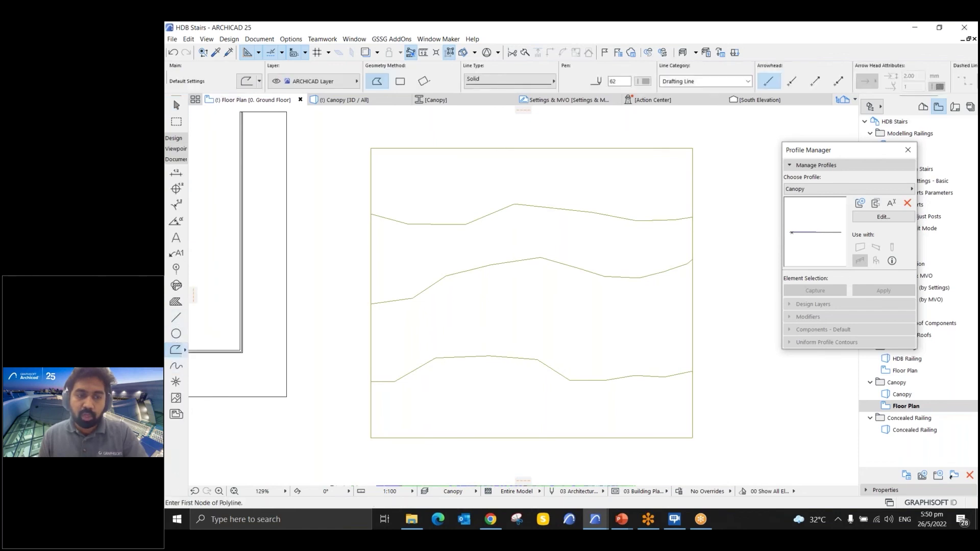
click(467, 346)
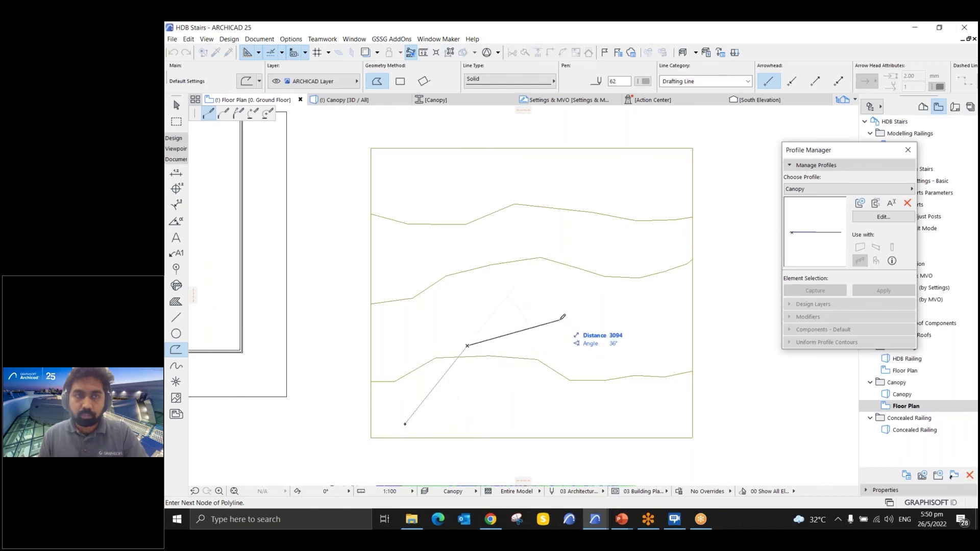
click(176, 366)
click(400, 426)
click(462, 337)
click(575, 296)
click(605, 220)
double_click(673, 161)
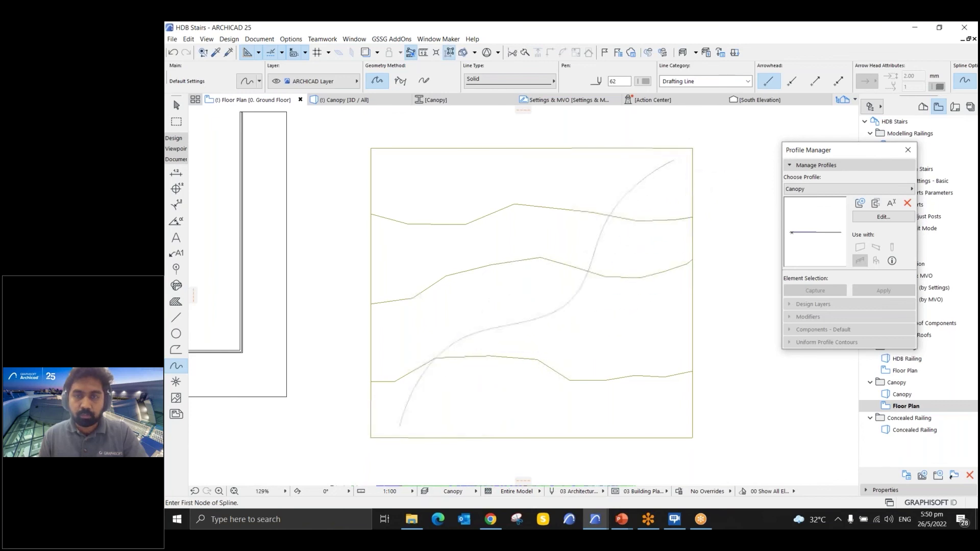
key(Escape)
- Add the spline's points to the selected mesh using Fit to User Ridges
click(537, 238)
click(174, 138)
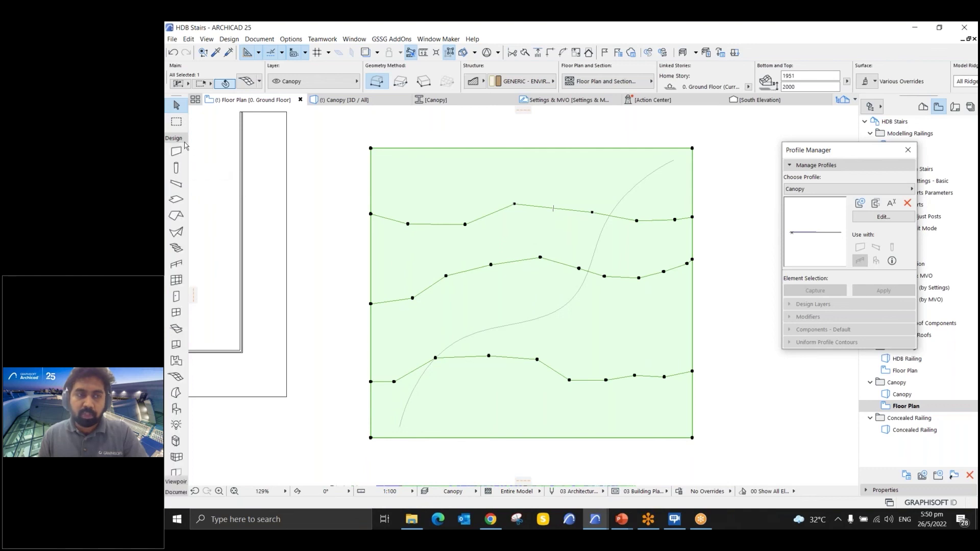
click(177, 378)
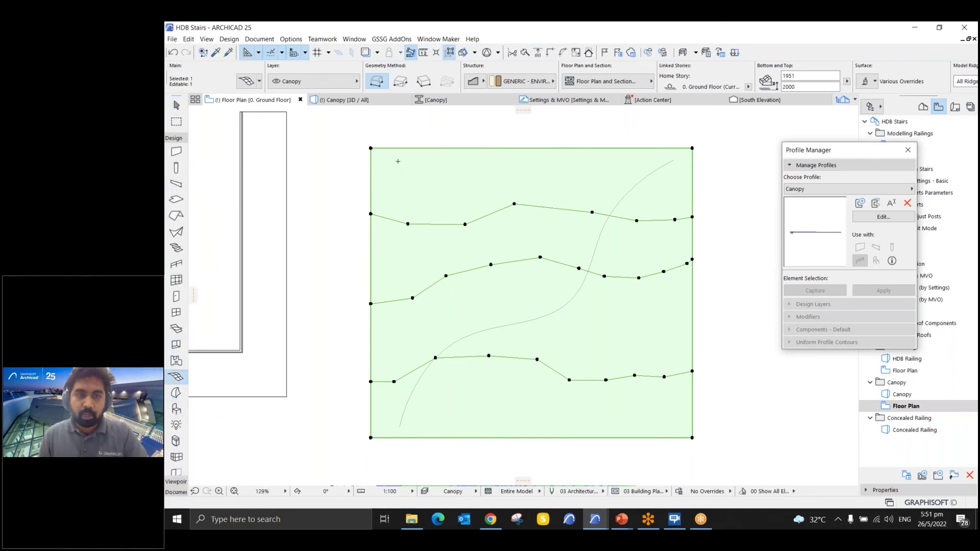
click(536, 316)
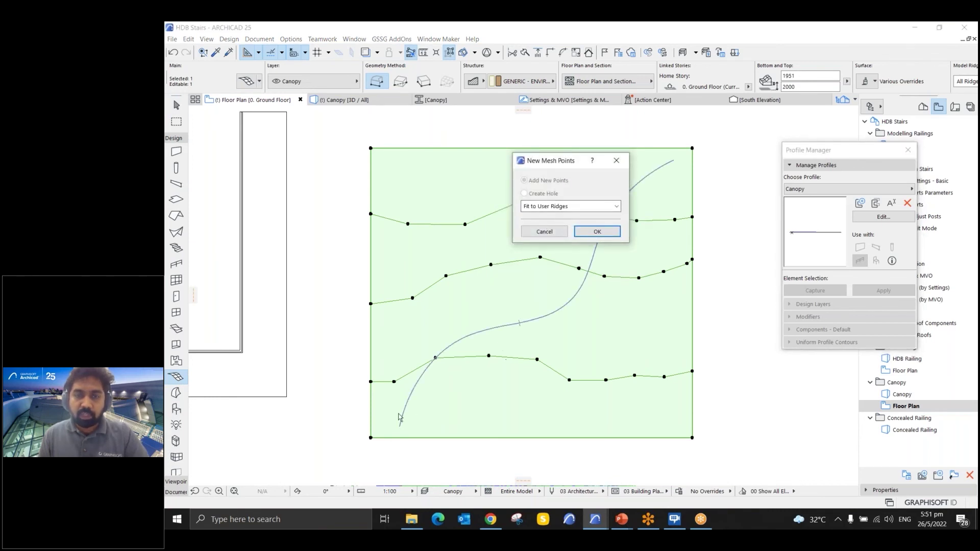
click(597, 232)
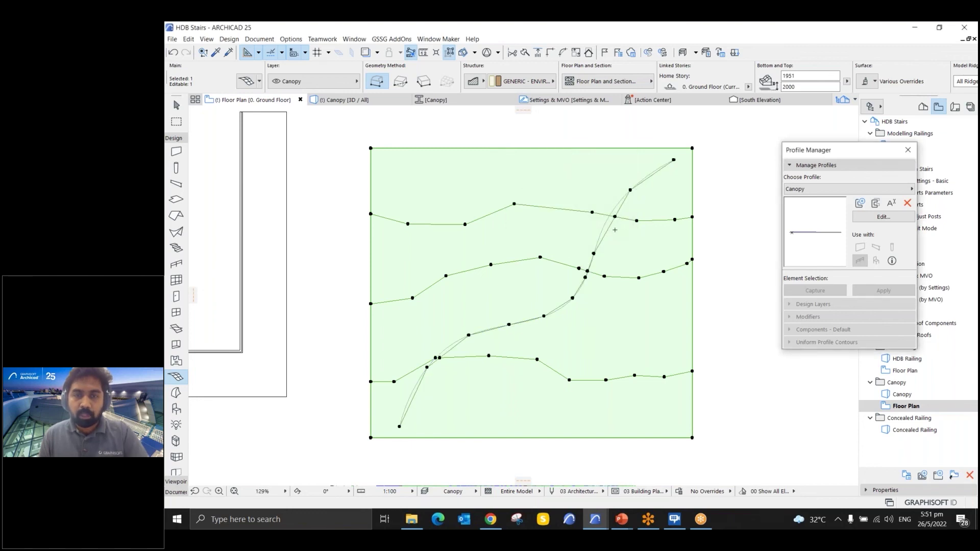
- Select the mesh repeatedly to inspect the new ridge's nodes
key(Escape)
click(611, 232)
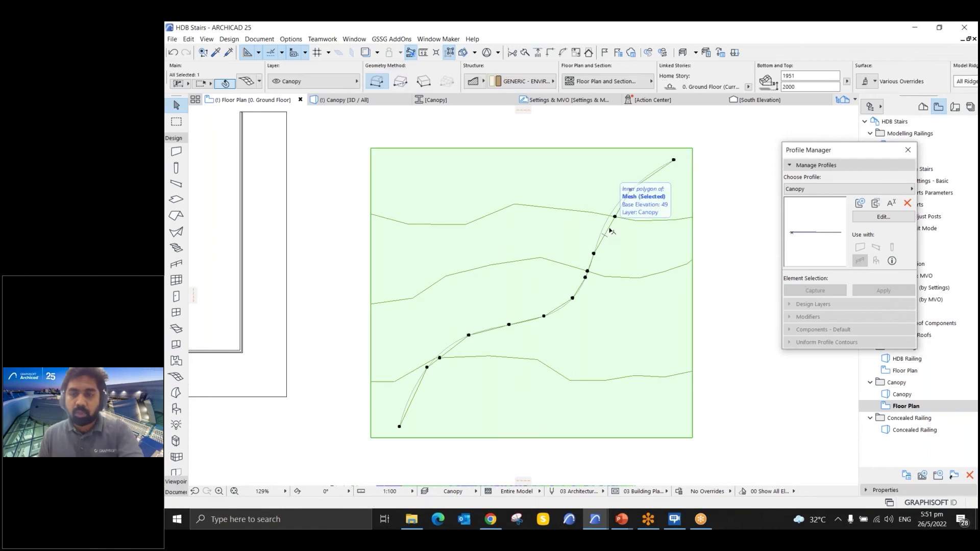
key(Escape)
click(613, 227)
key(Escape)
click(607, 223)
key(Escape)
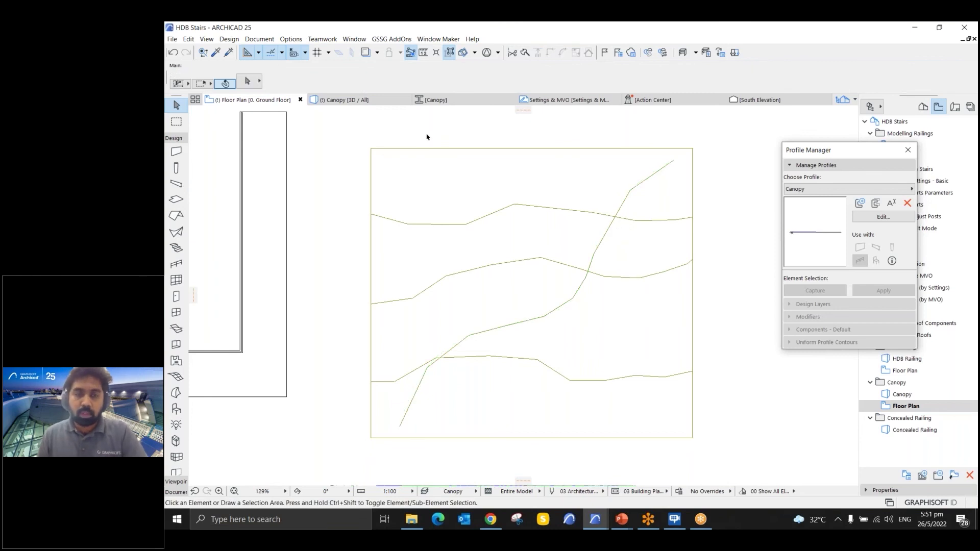
click(218, 54)
- Copy the canopy railing's settings and generate a canopy railing along the curved path, checking it in 3D
click(246, 136)
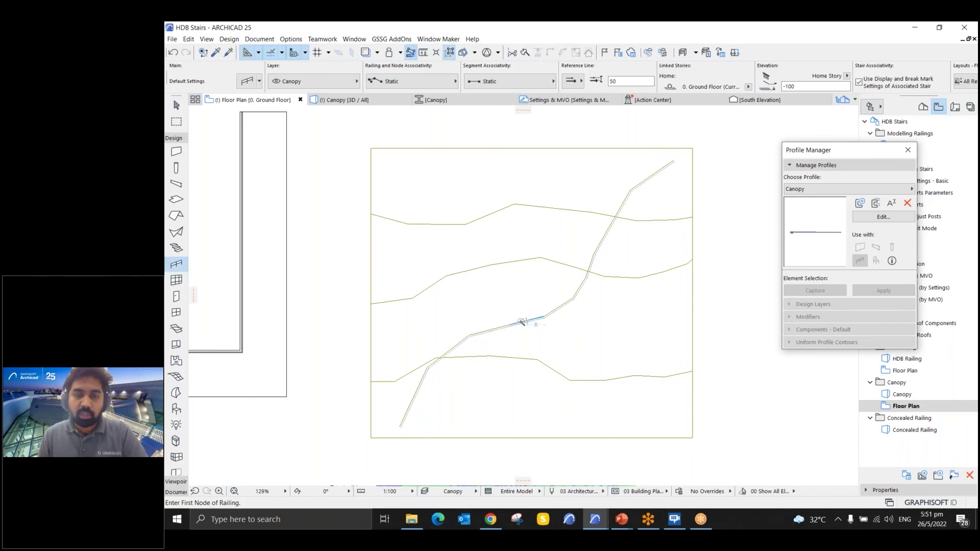
click(522, 322)
key(Escape)
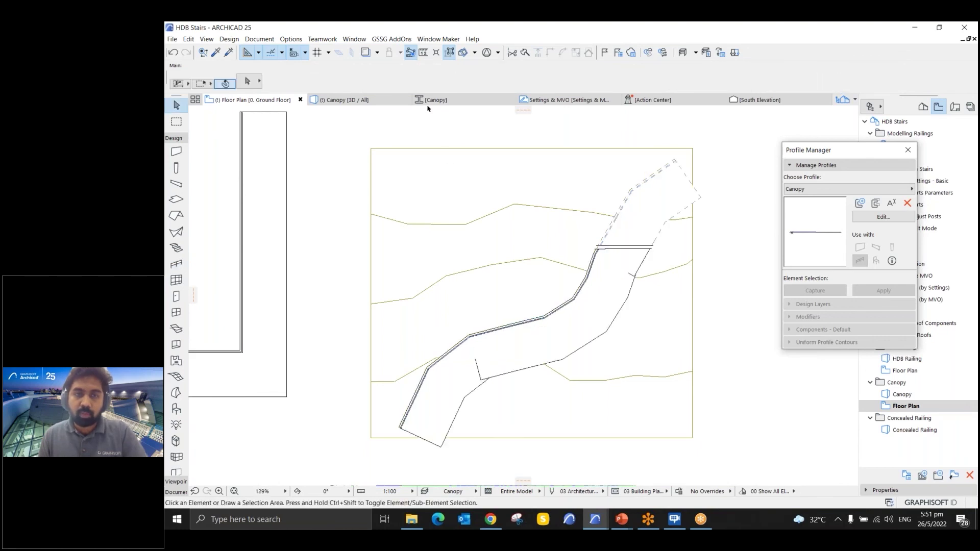
click(355, 103)
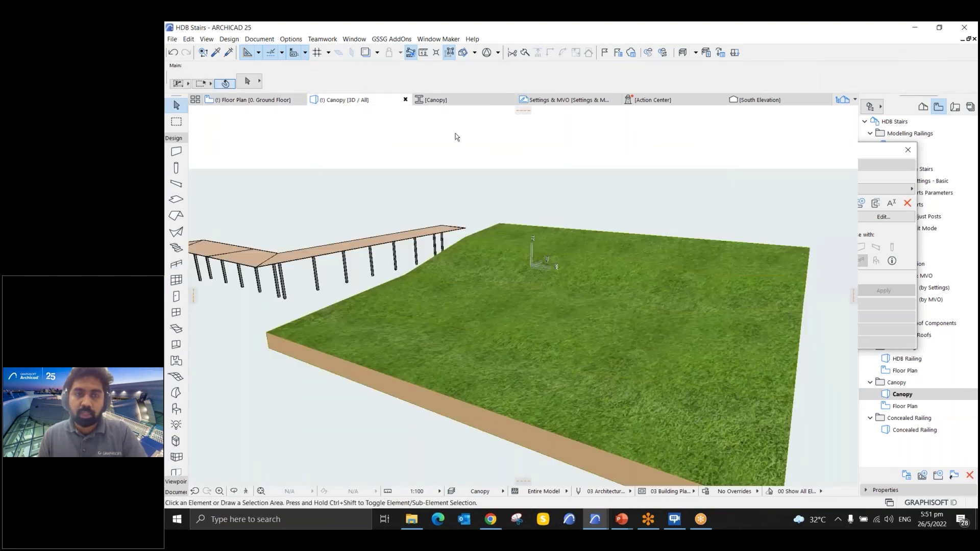
drag(499, 352, 553, 323)
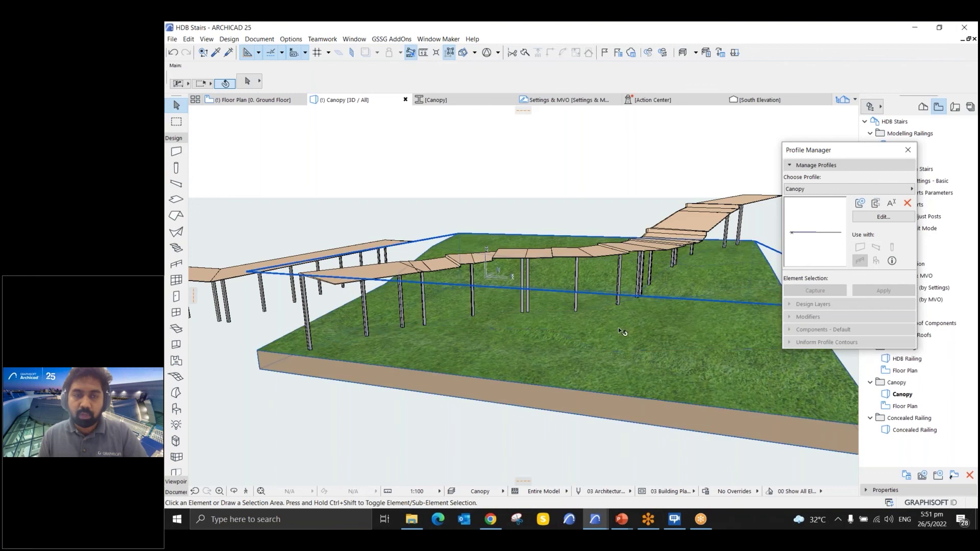
shift+middle_drag(617, 327, 559, 338)
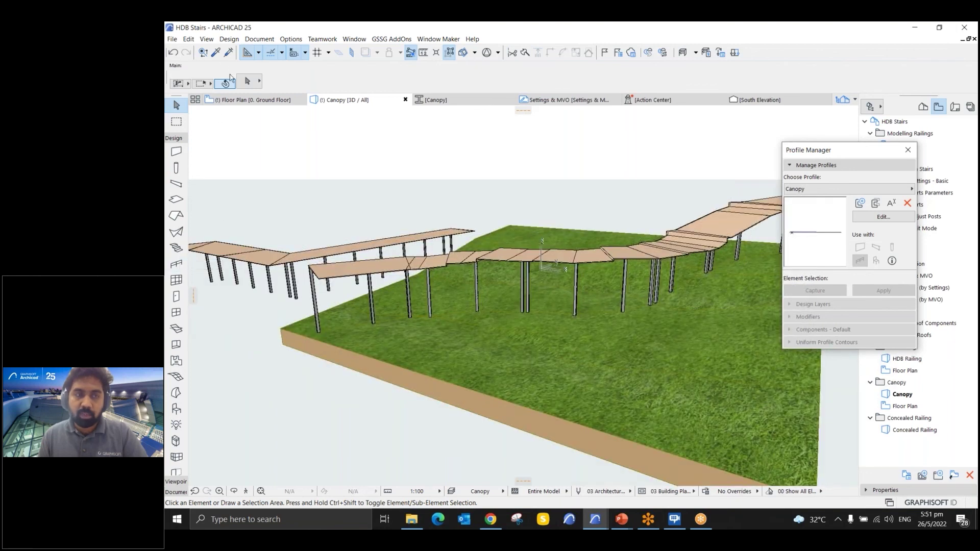
- Draw a long canopy railing diagonally across the terrain model using the copied settings
click(215, 52)
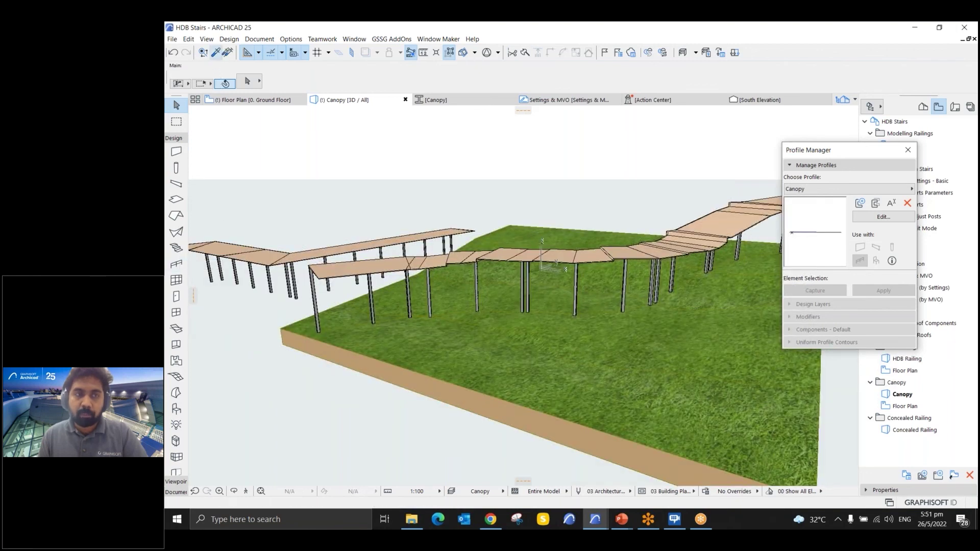
click(350, 267)
click(429, 362)
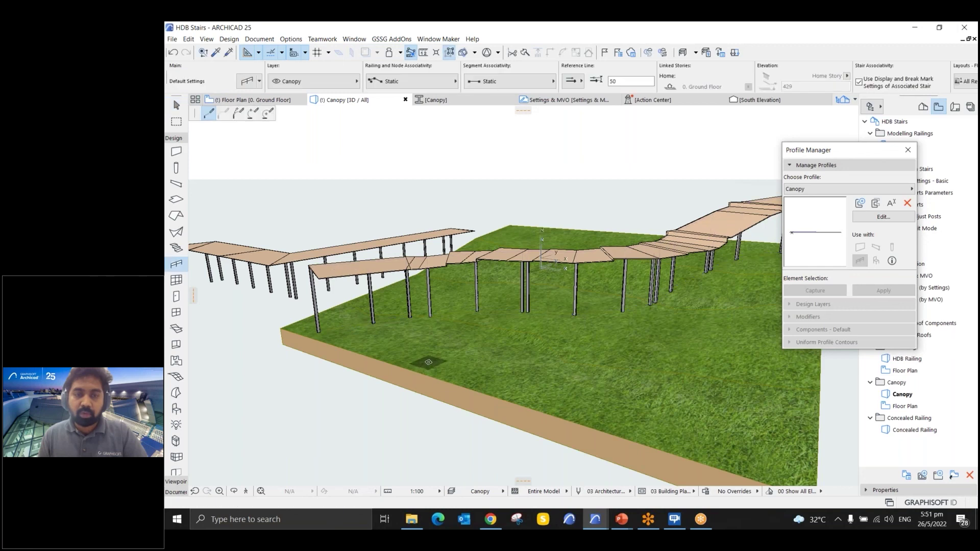
middle_drag(633, 310, 556, 305)
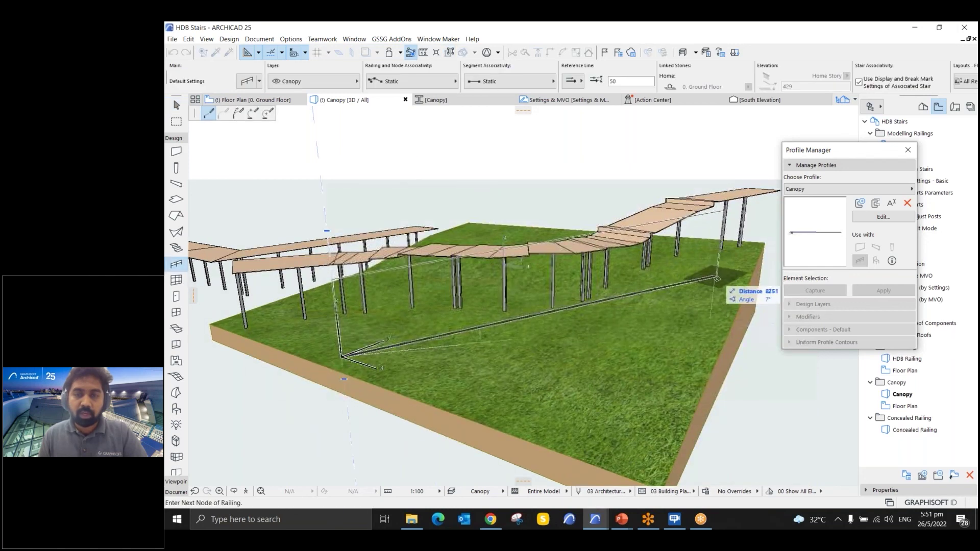
double_click(717, 280)
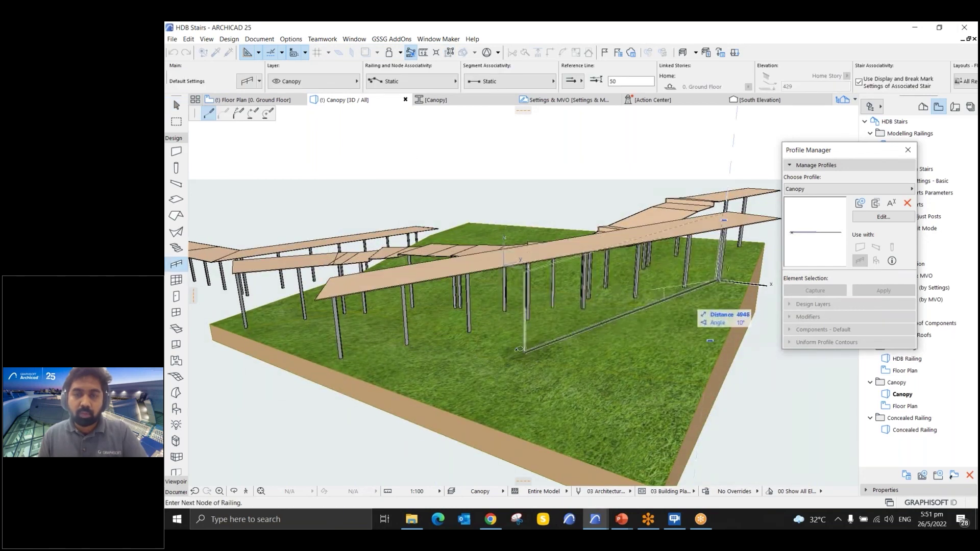
shift+middle_drag(455, 349, 500, 245)
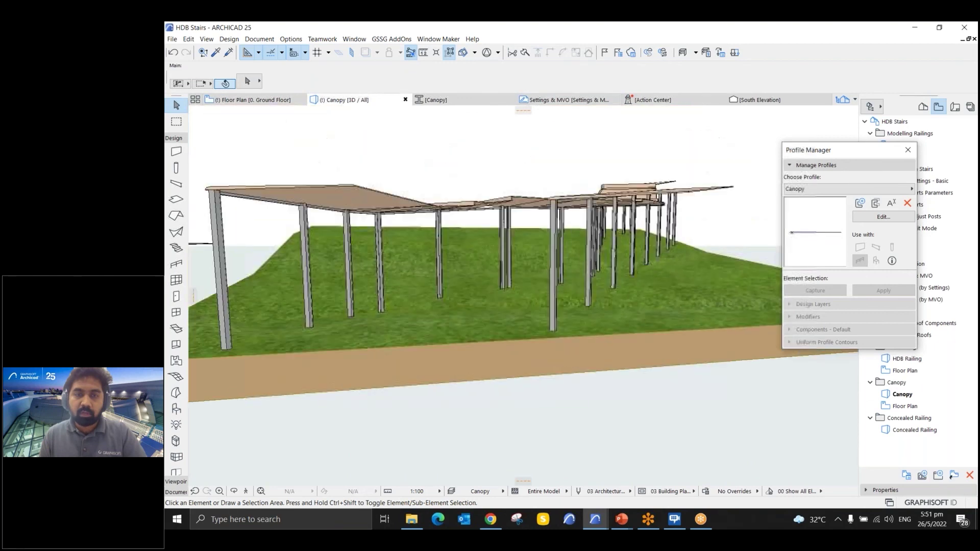
- Inspect the new canopy railing from a closer angle, then close the Profile Manager
click(442, 212)
shift+middle_drag(498, 356, 454, 389)
scroll(466, 307, down, 2)
key(Escape)
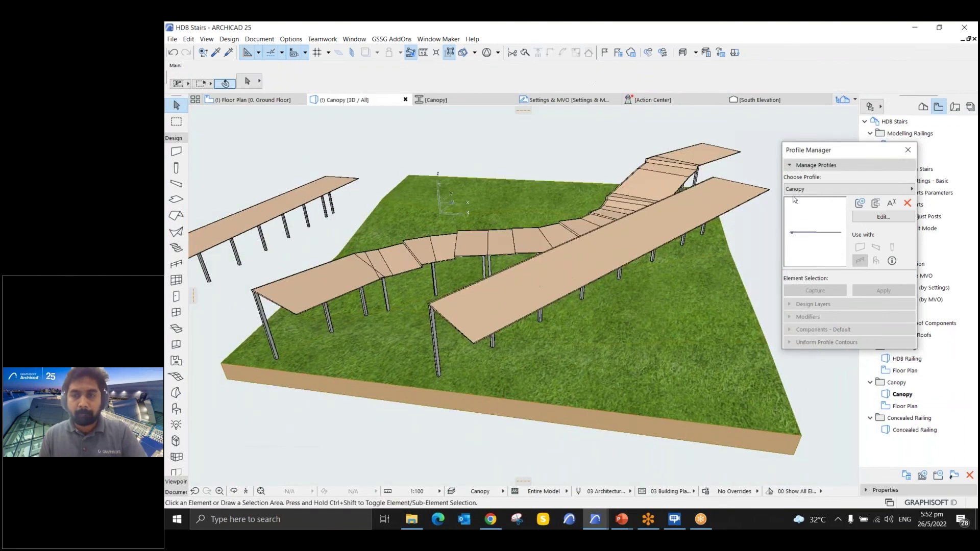
click(906, 151)
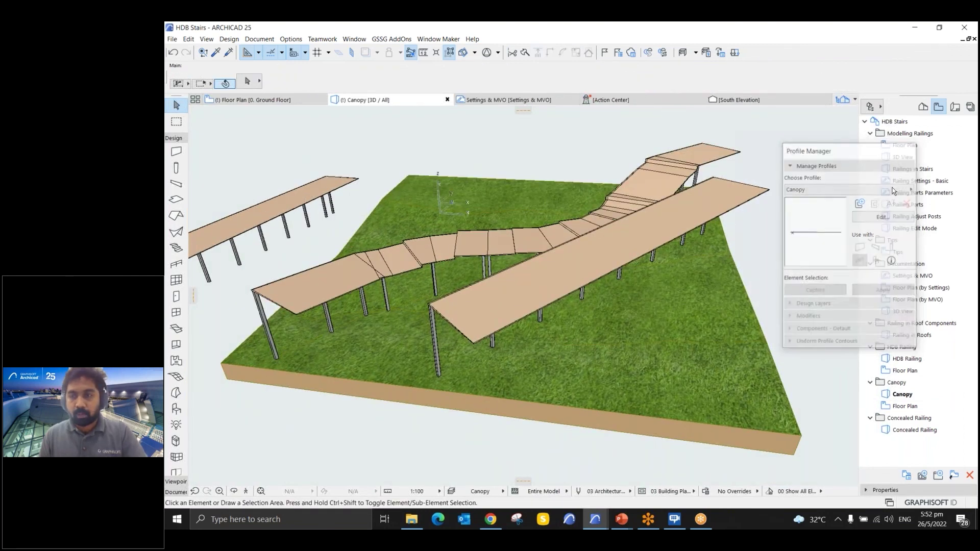
- Open the Concealed Railing 3D view and the Profile Manager
double_click(905, 431)
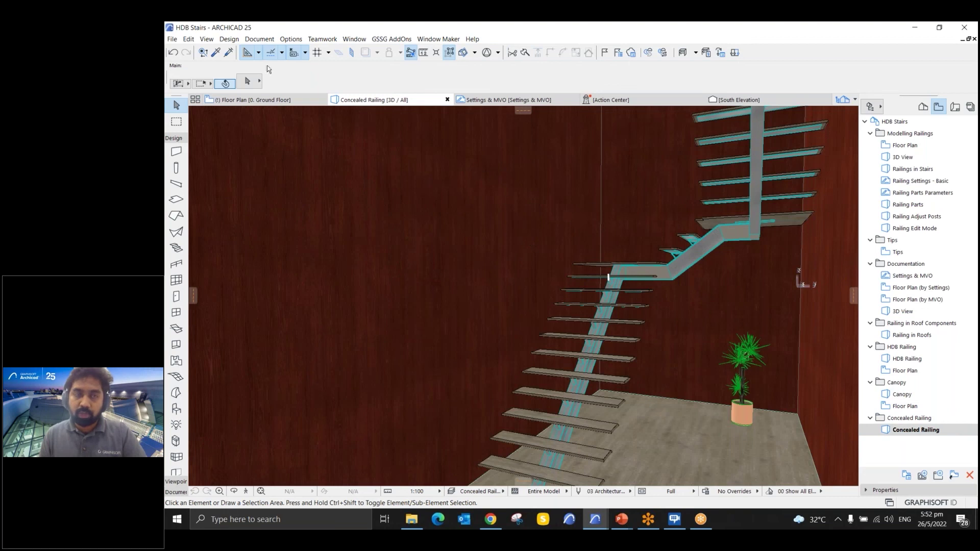
click(290, 39)
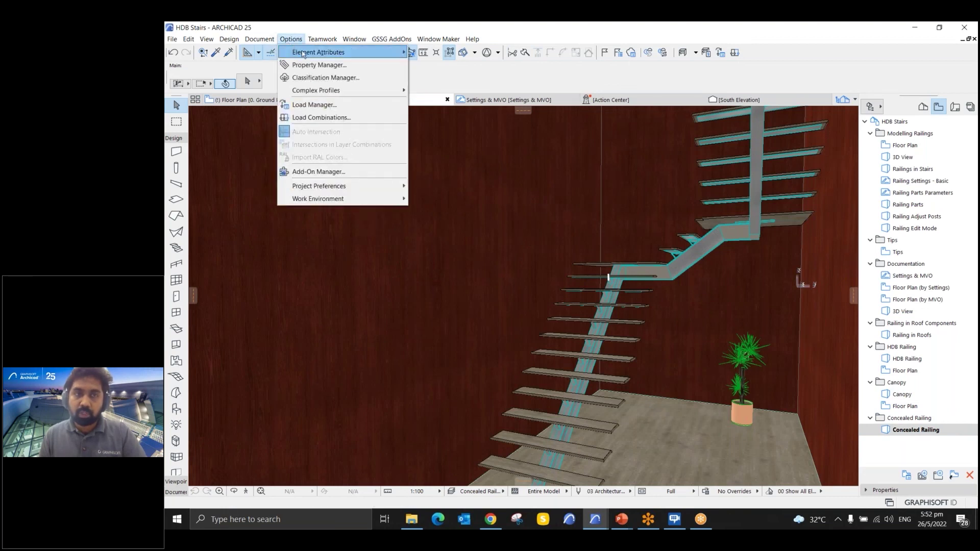
mouse_move(330, 55)
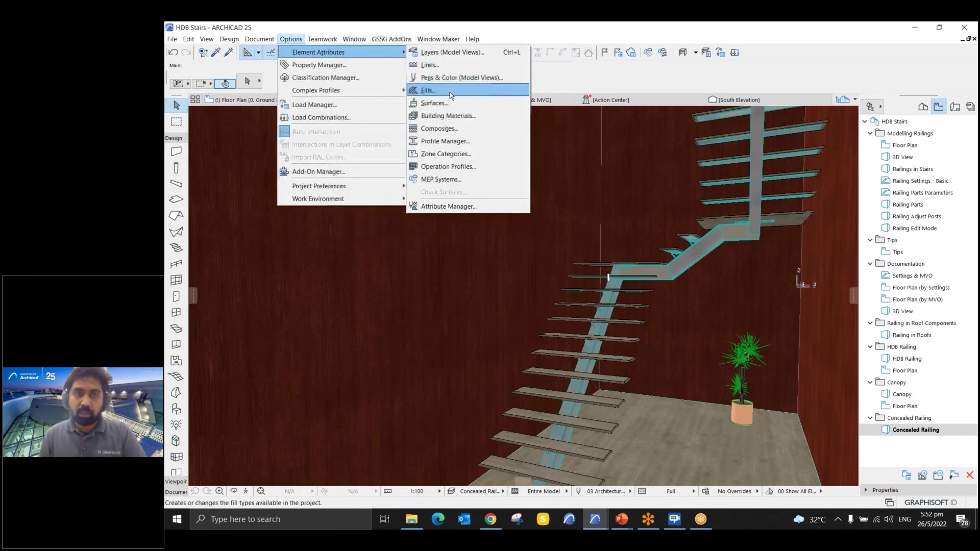
click(446, 141)
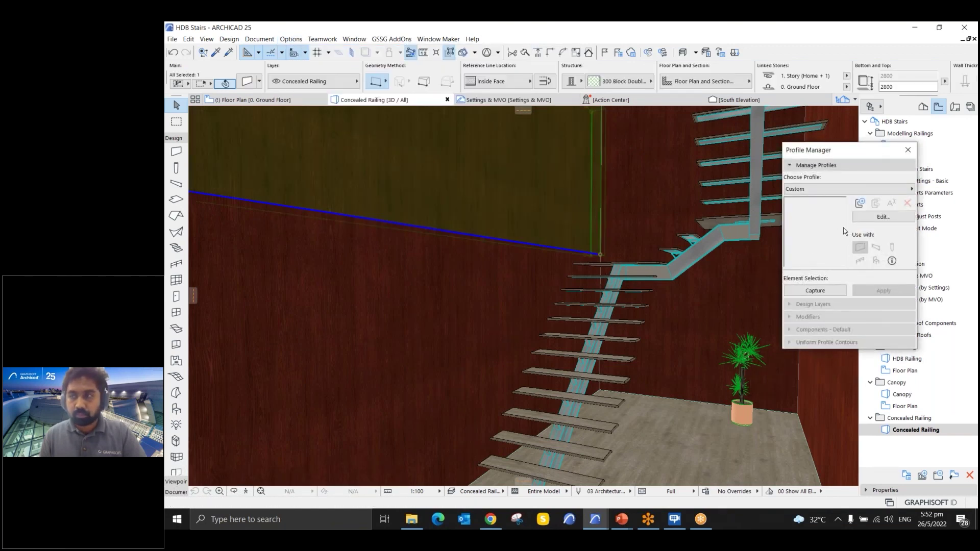
- Choose the Concealed Railing profile and open it for editing
click(872, 190)
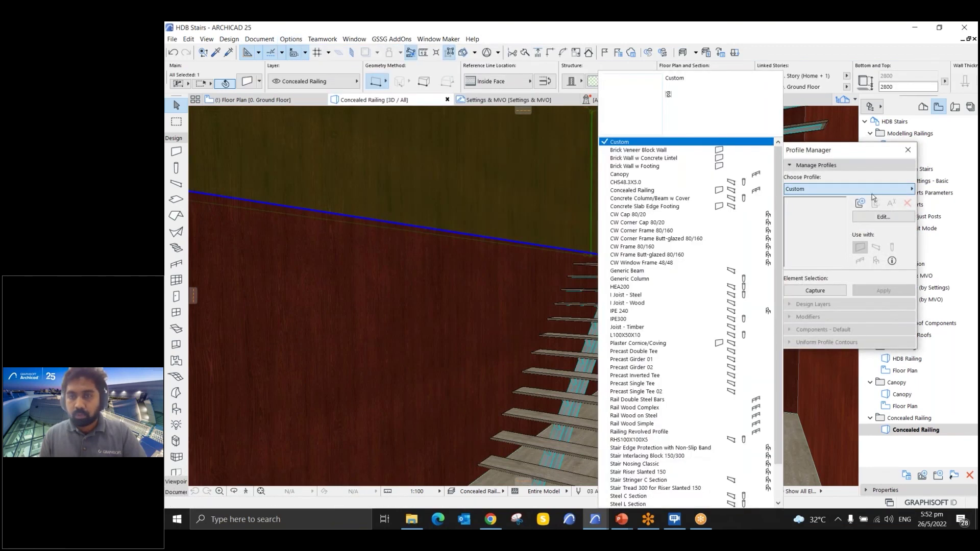
click(685, 191)
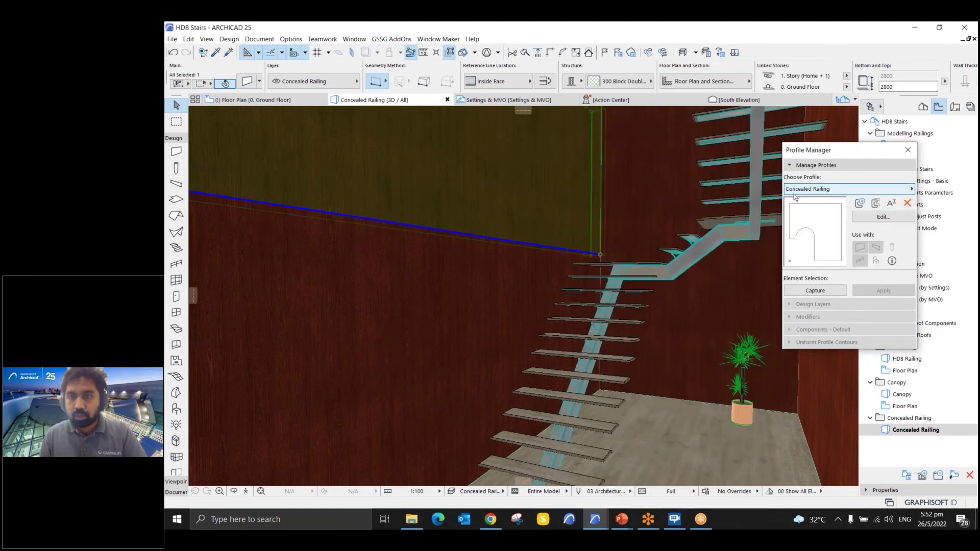
click(862, 215)
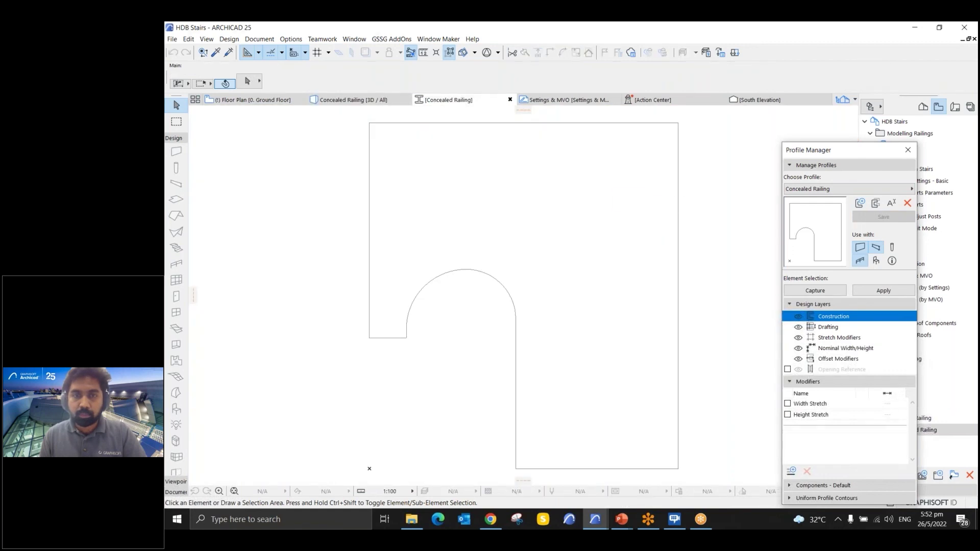
click(476, 263)
scroll(554, 194, down, 2)
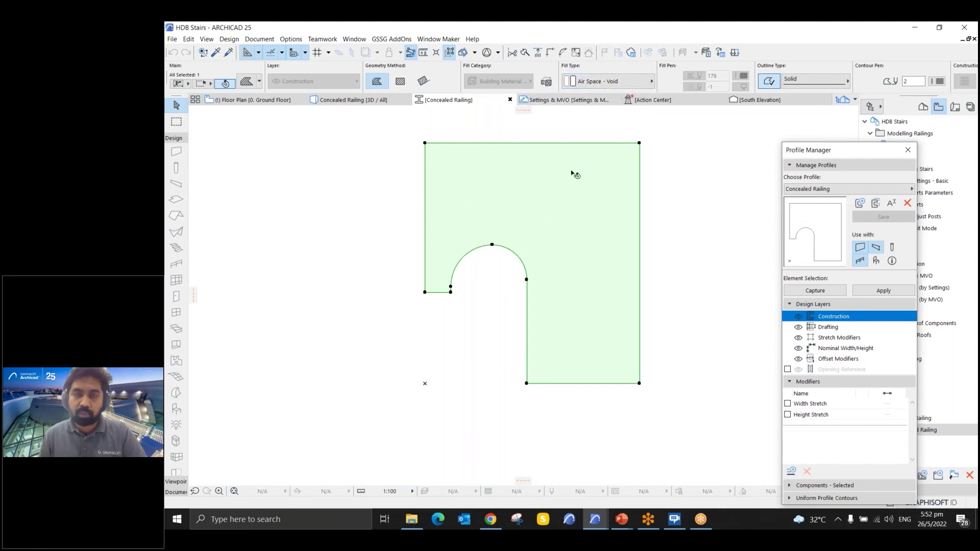
- Review the Air Space - Void building material, then return to the Concealed Railing 3D view
click(291, 39)
mouse_move(347, 52)
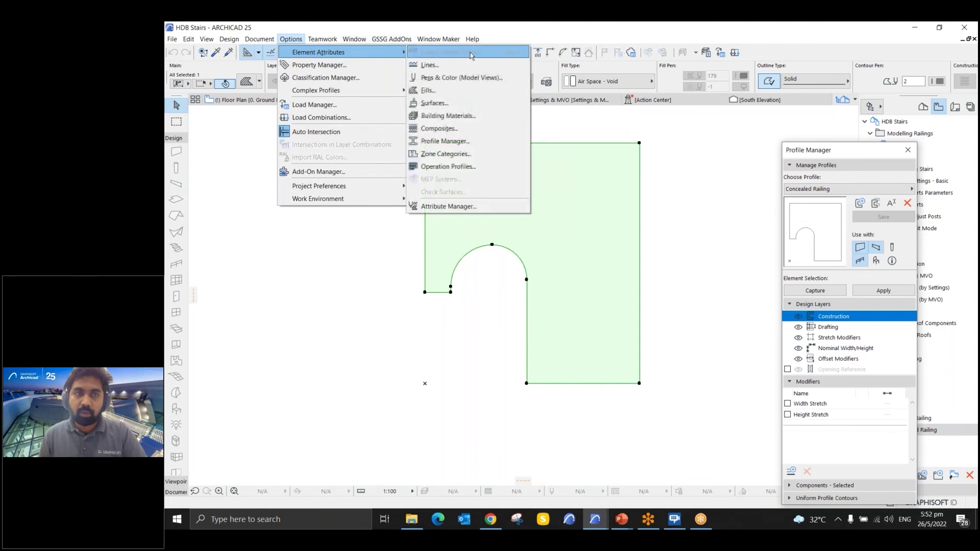
click(447, 116)
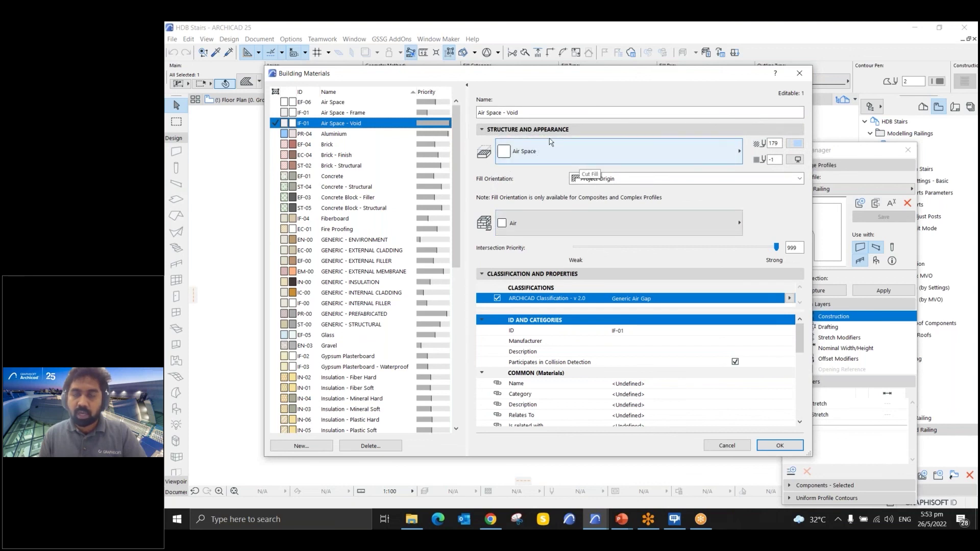
click(762, 445)
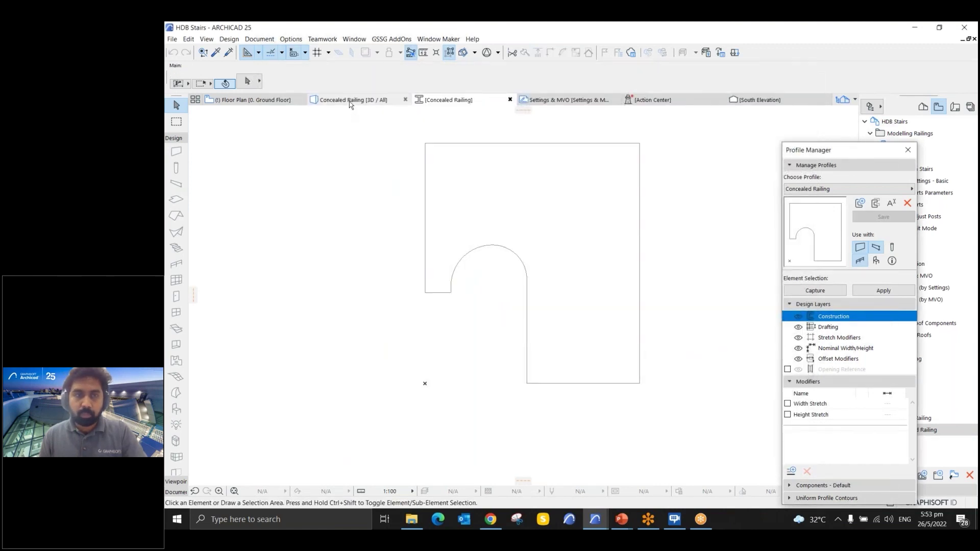
click(351, 102)
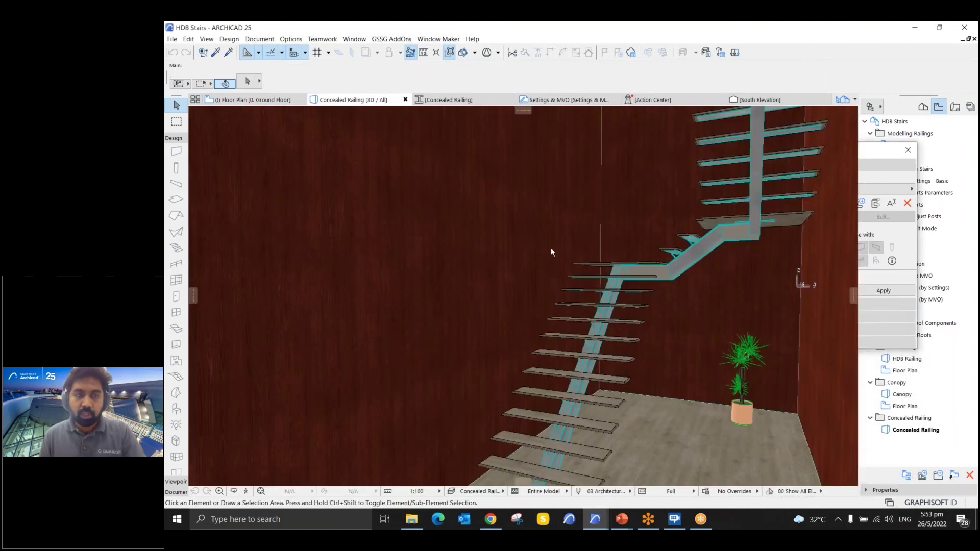
click(551, 250)
- Activate the Railing tool, set its layer and apply the Concealed Railing favorite
key(Escape)
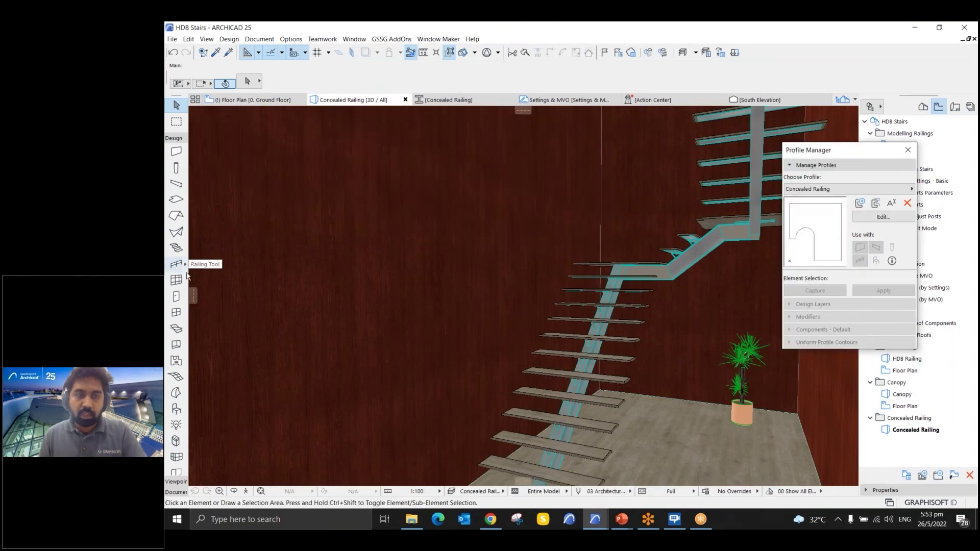
click(185, 265)
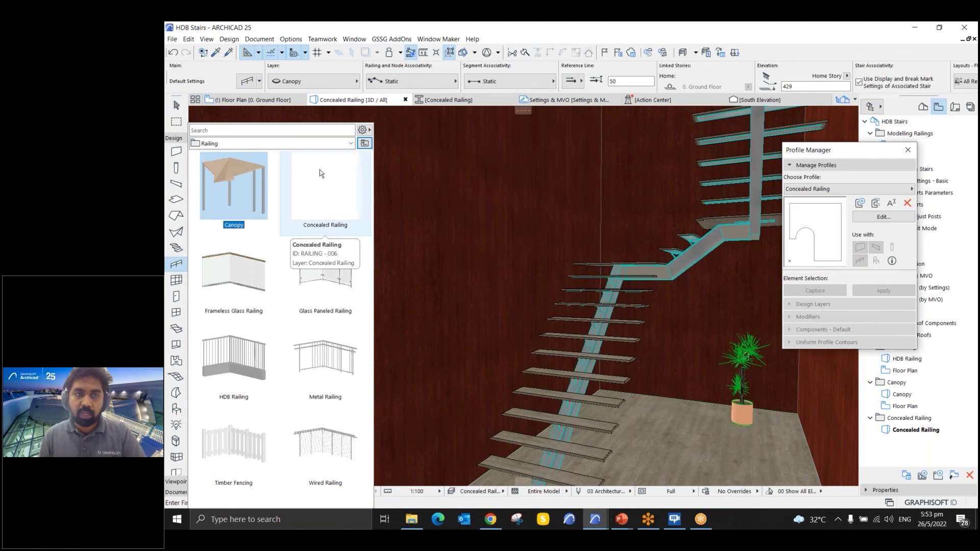
click(319, 83)
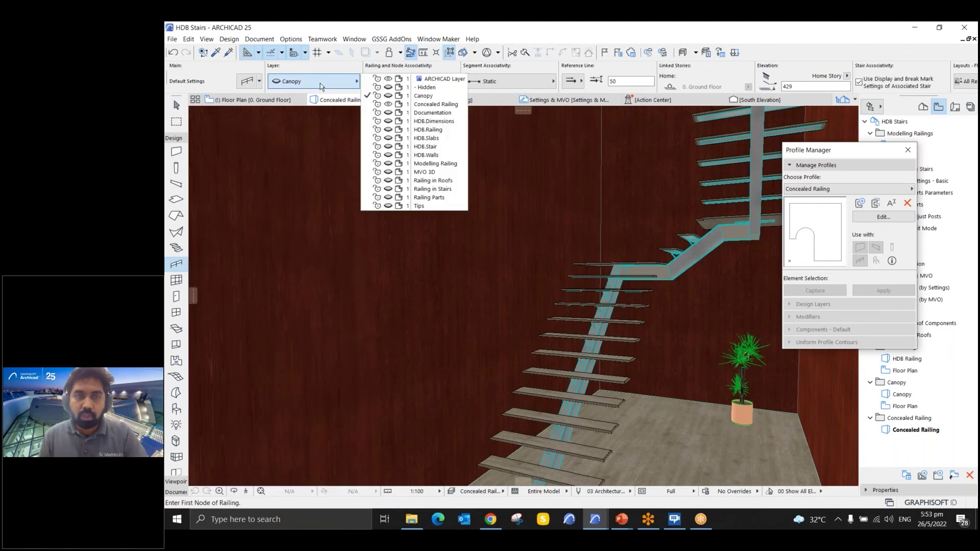
click(456, 112)
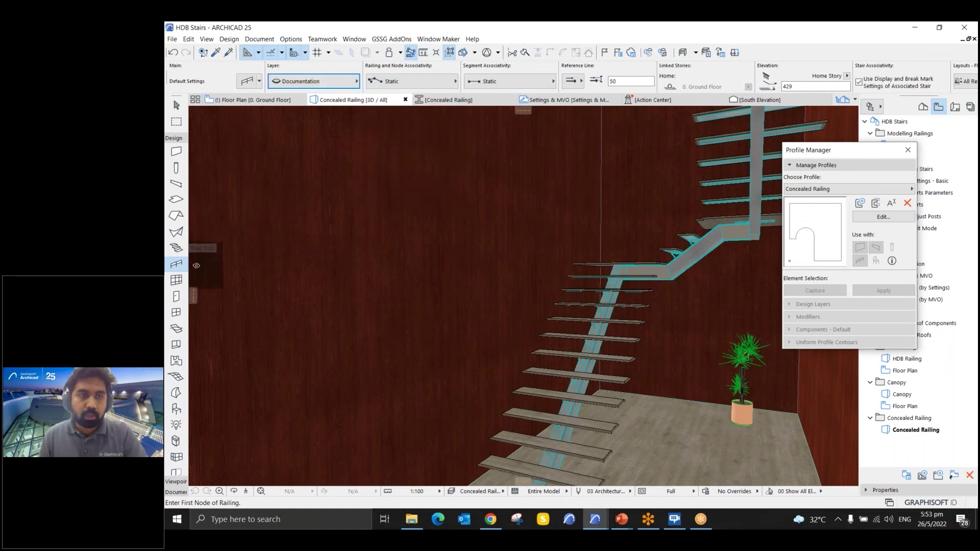
click(185, 267)
double_click(316, 182)
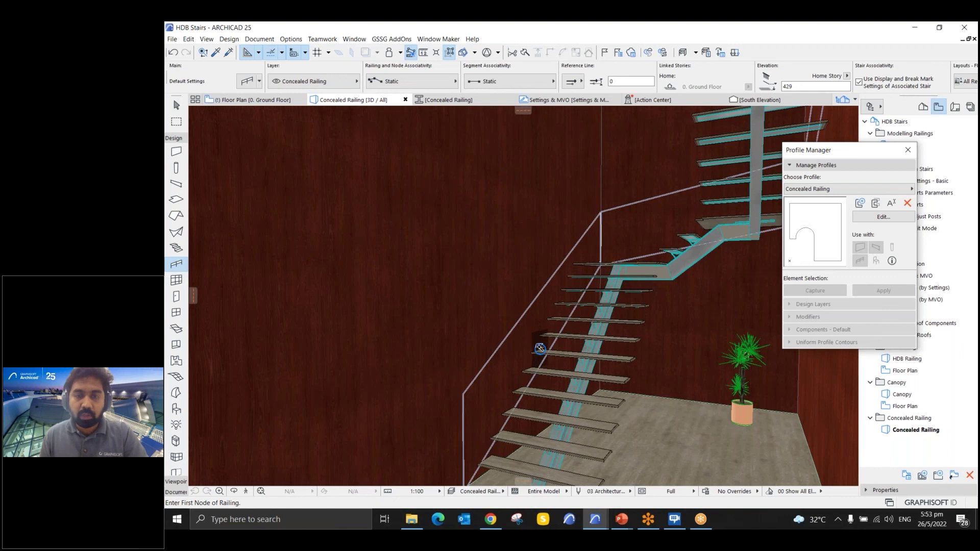
- Place the concealed handrail along the stair edge beside the wall and select it
click(540, 348)
key(Escape)
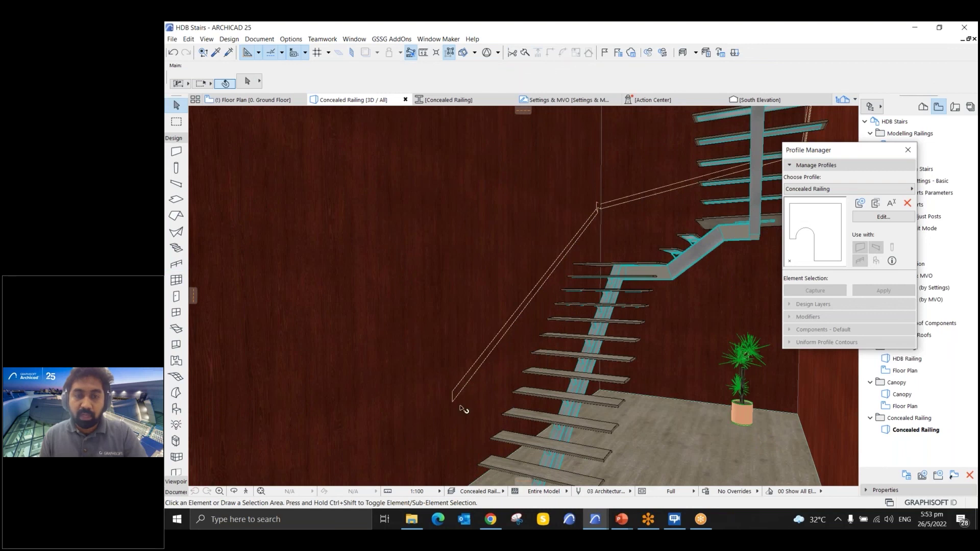
scroll(462, 404, up, 2)
scroll(462, 403, up, 1)
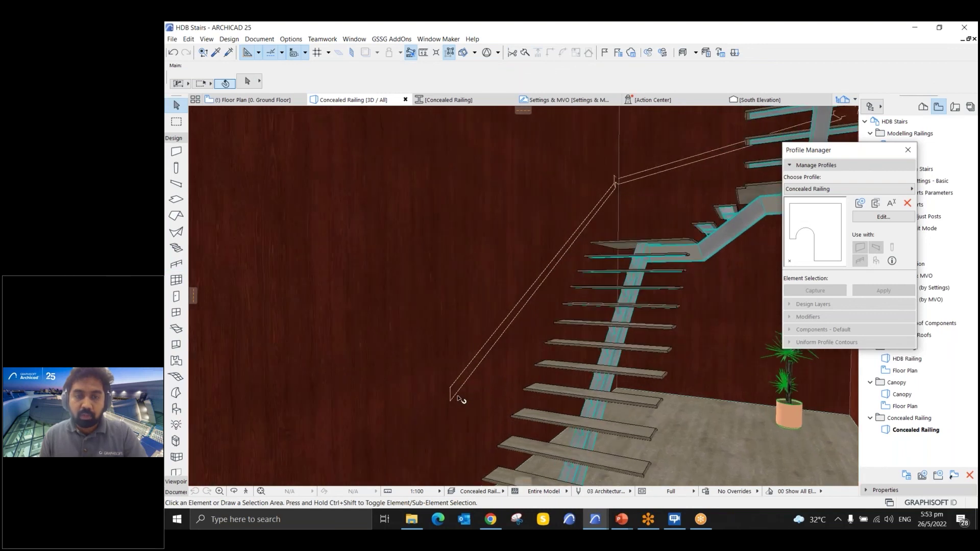
scroll(461, 399, up, 1)
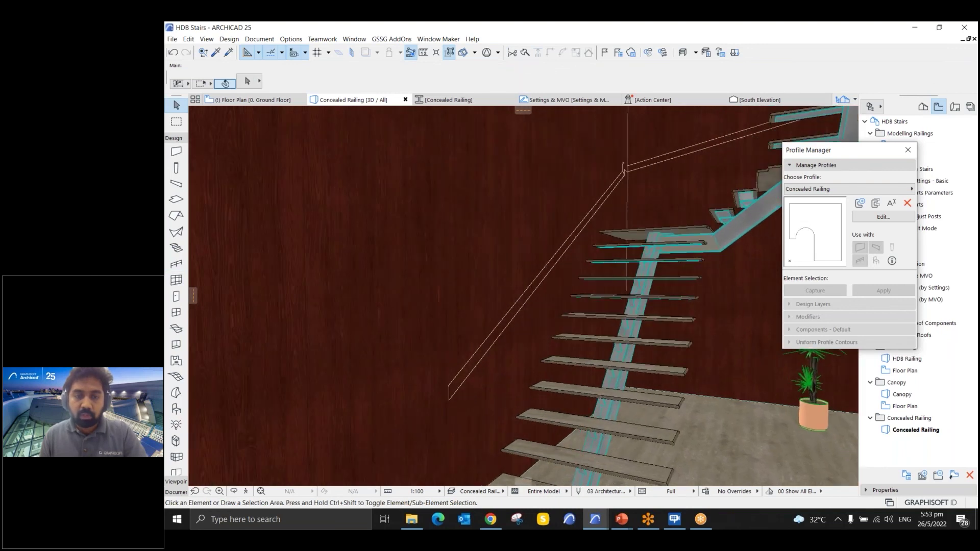
click(580, 234)
middle_drag(498, 339, 492, 321)
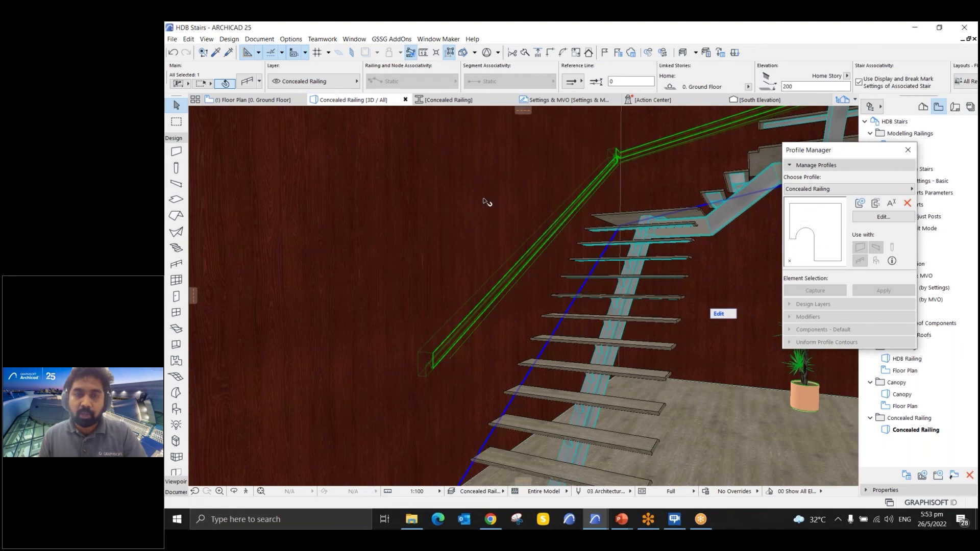
- Open the Solid Element Operations palette from the handrail's context menu
right_click(570, 215)
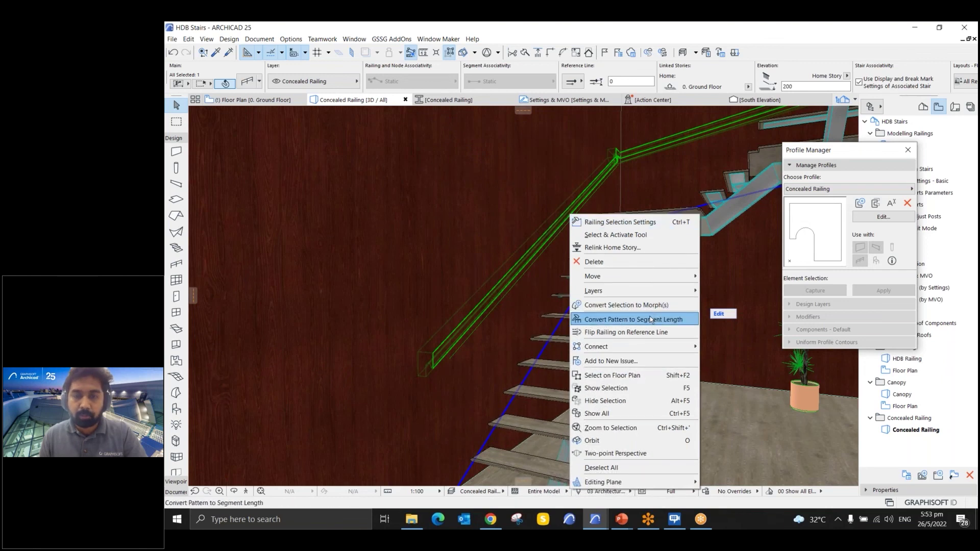
mouse_move(651, 349)
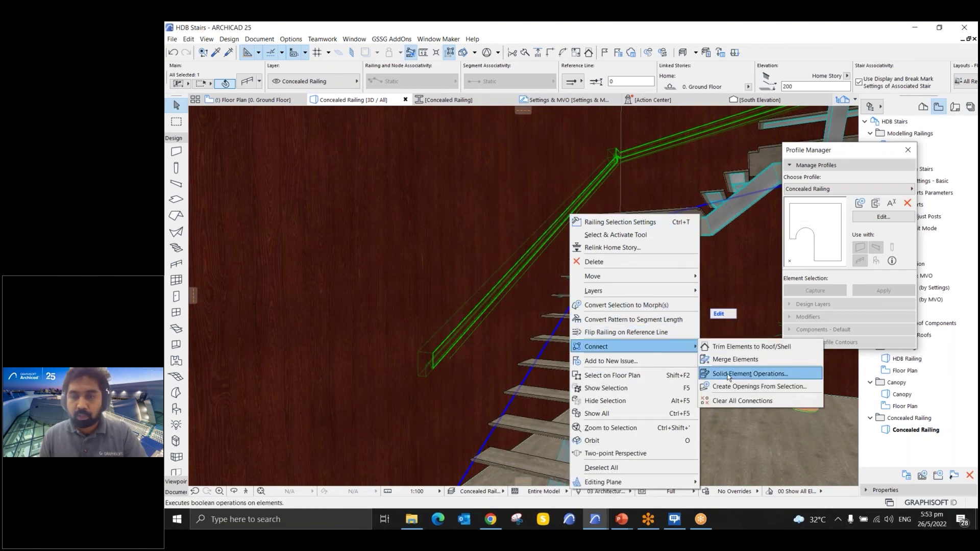
click(726, 375)
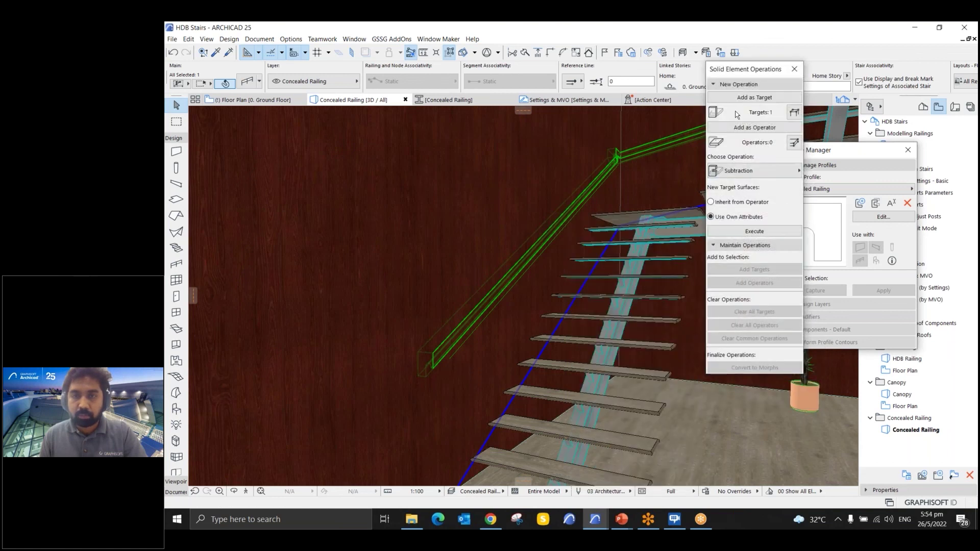
drag(745, 77, 730, 84)
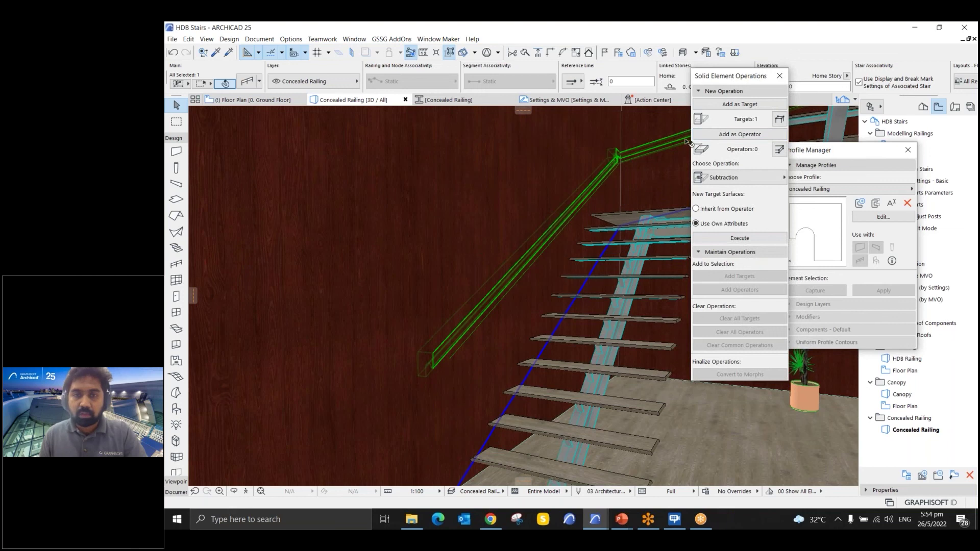
- Select the five walls around the stair and add them as targets
click(522, 215)
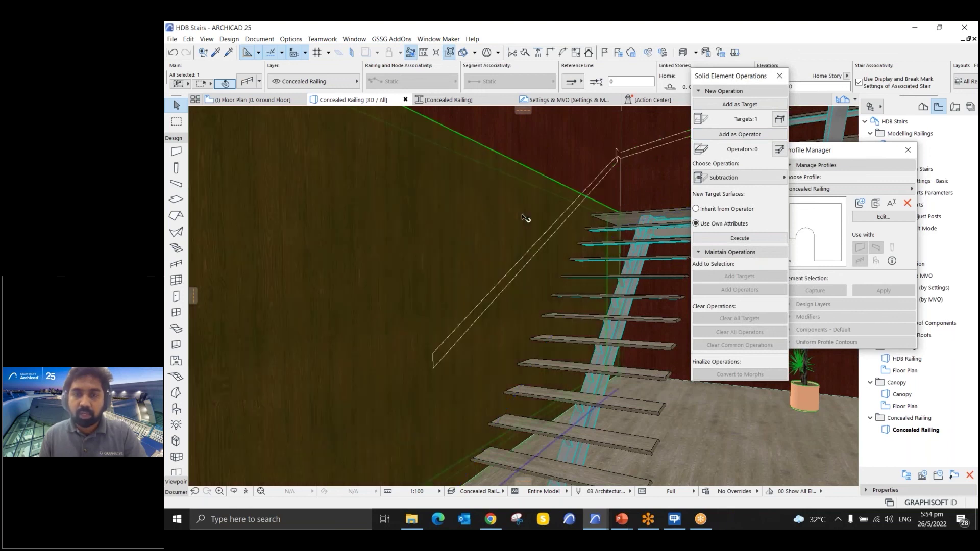
mouse_move(482, 231)
shift+middle_down()
mouse_move(601, 174)
mouse_move(493, 219)
shift+middle_up()
shift+click(488, 224)
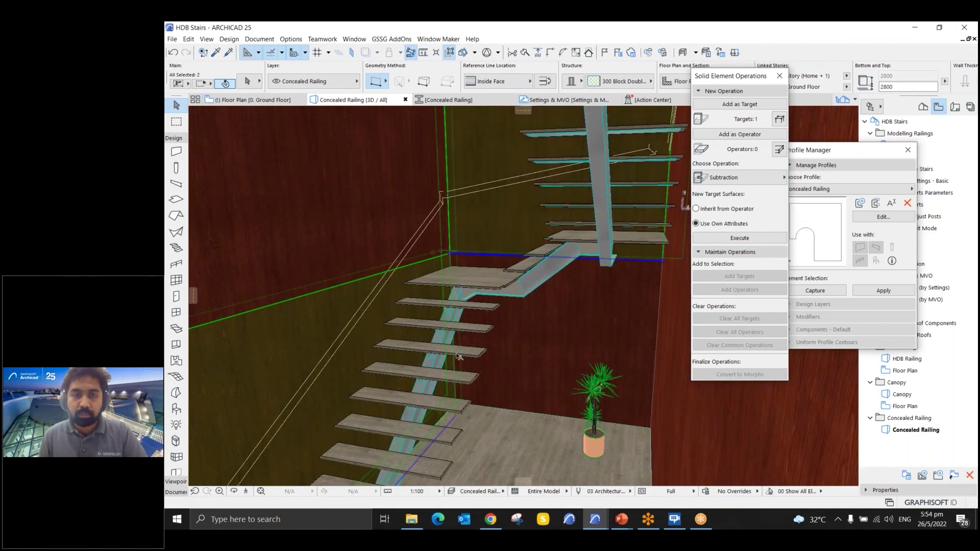
shift+middle_drag(458, 356, 360, 228)
shift+middle_drag(388, 301, 519, 343)
shift+click(492, 313)
middle_drag(492, 312, 457, 364)
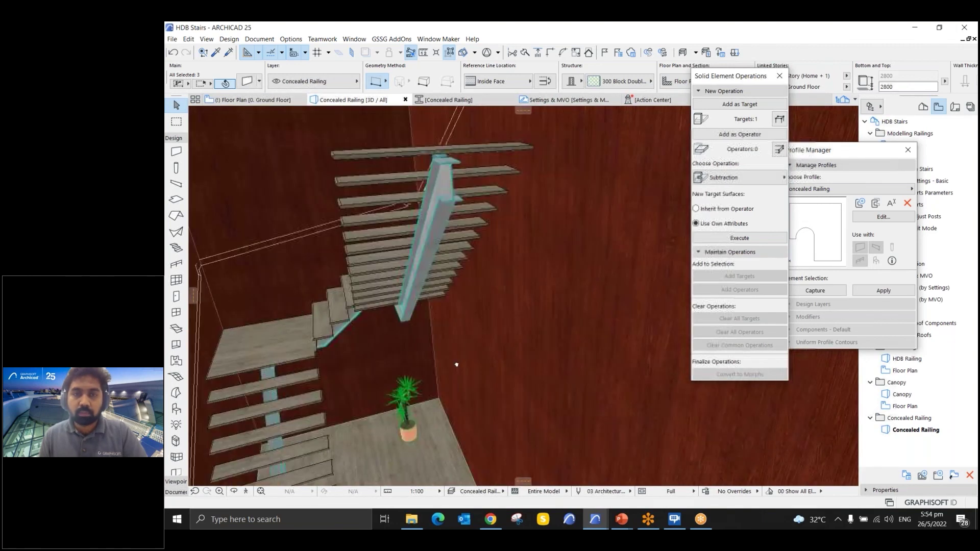
shift+click(511, 292)
shift+middle_drag(510, 292, 414, 144)
shift+click(408, 225)
shift+middle_drag(408, 225, 455, 243)
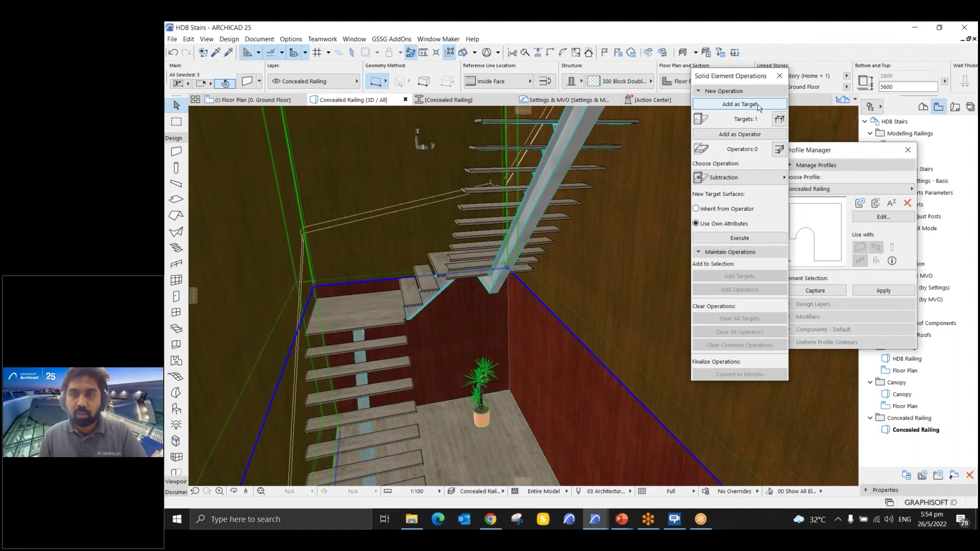
click(759, 105)
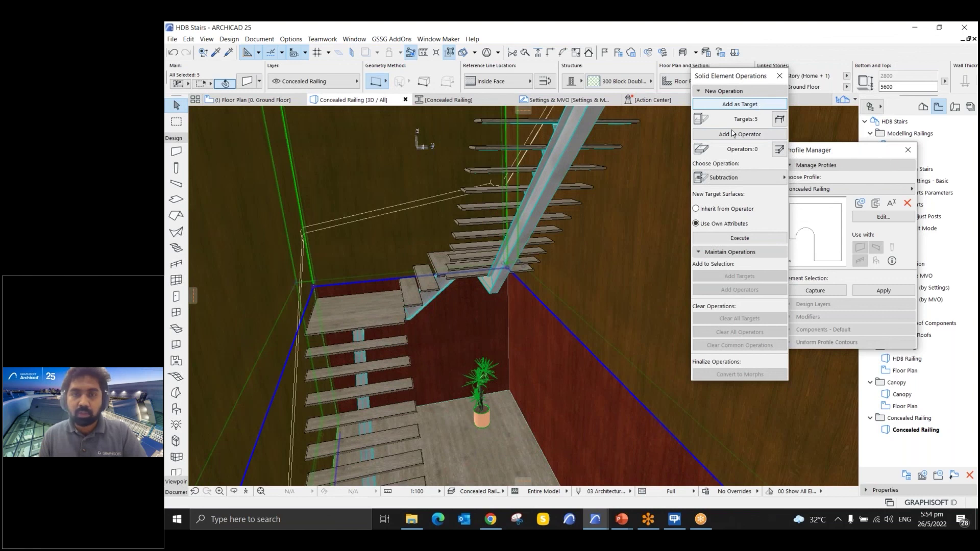
- Set the concealed handrail as operator and execute a Subtraction on the walls
shift+middle_drag(537, 294, 385, 258)
key(Escape)
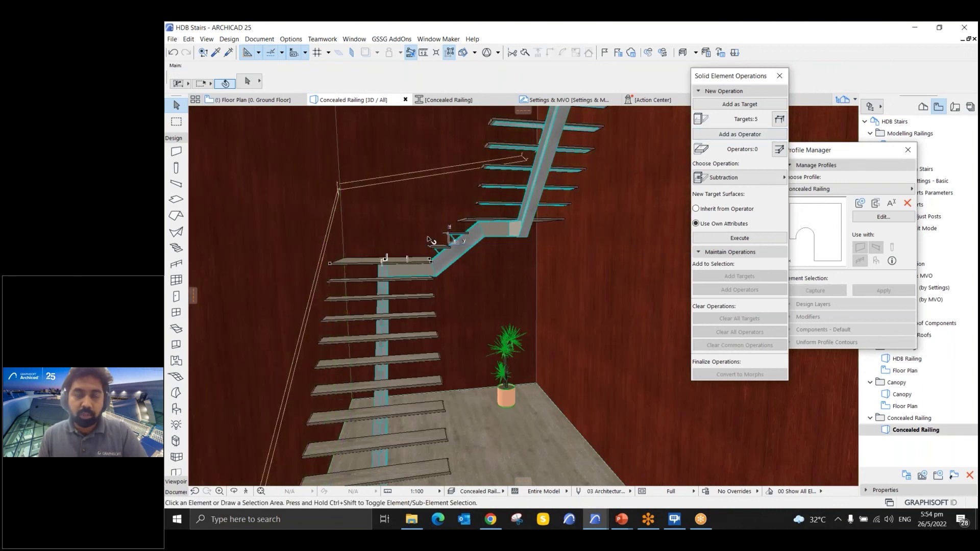
shift+middle_drag(421, 240, 386, 239)
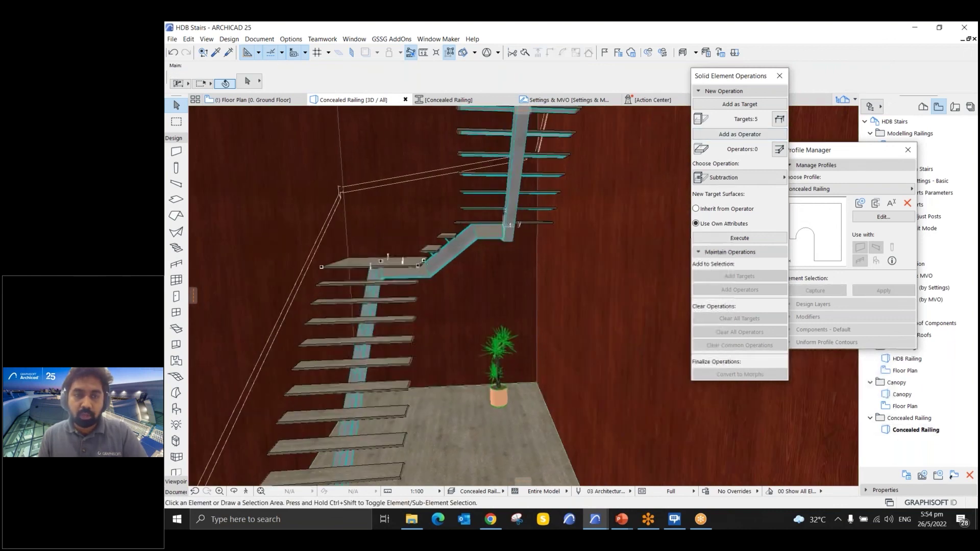
click(282, 327)
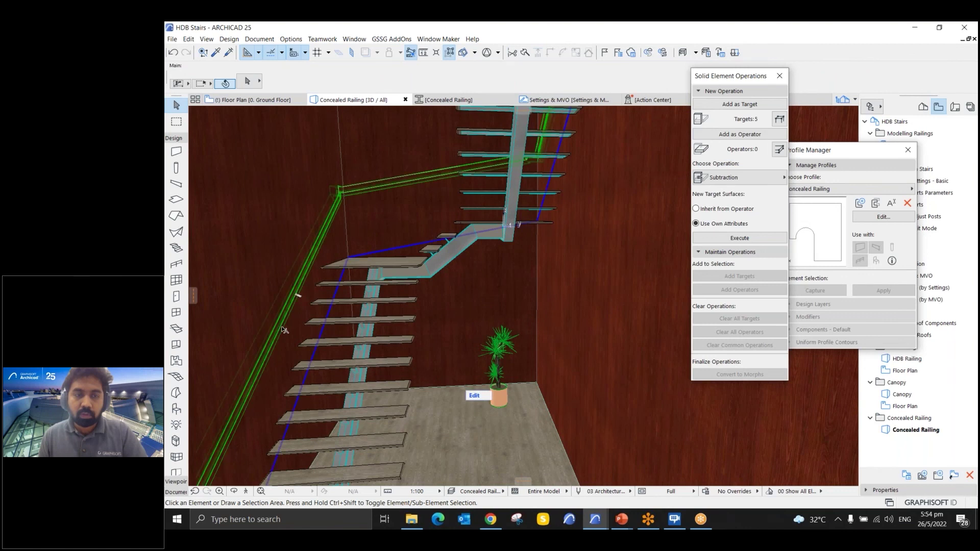
click(743, 135)
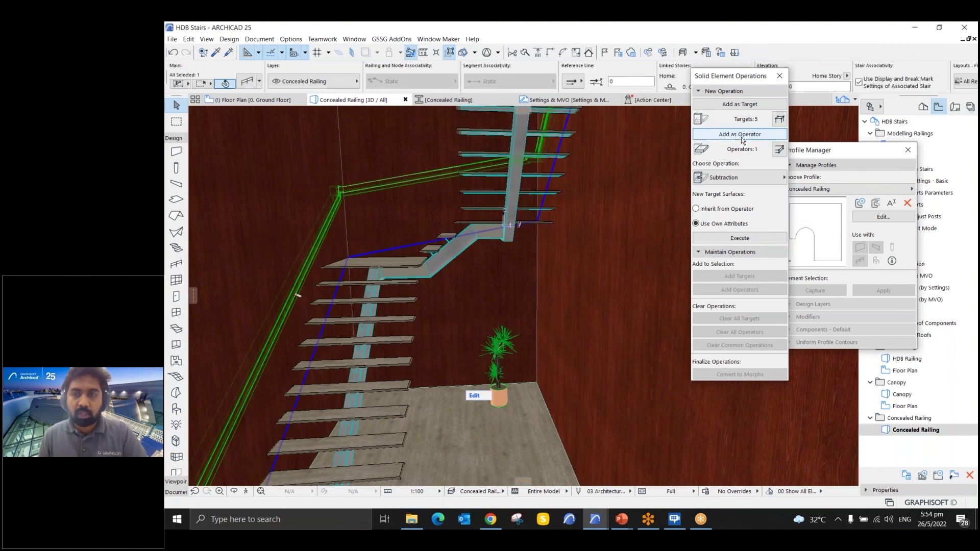
click(744, 179)
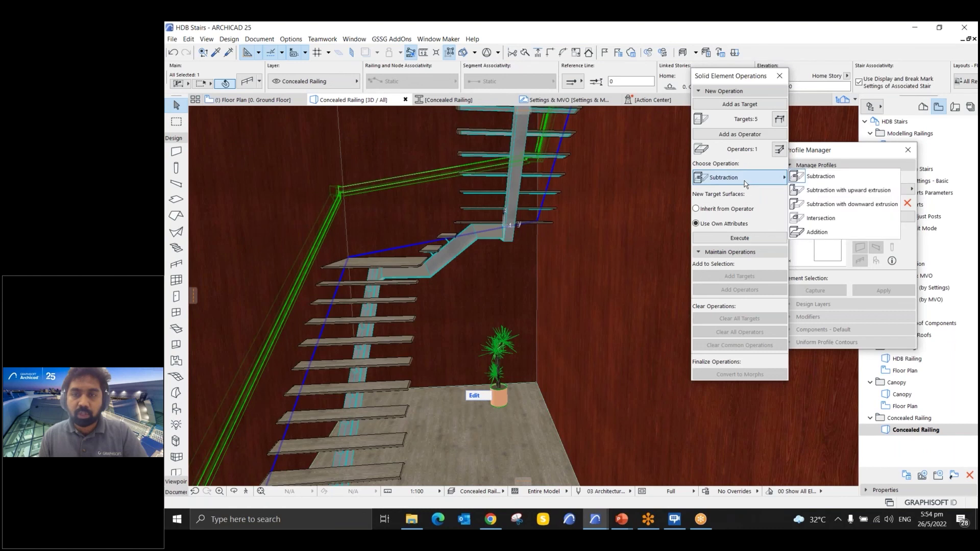
click(819, 176)
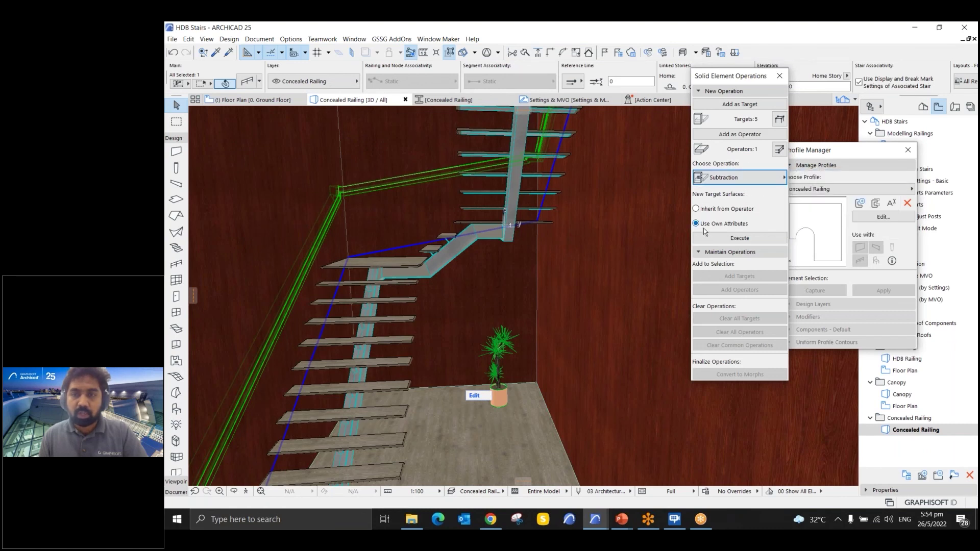
click(728, 241)
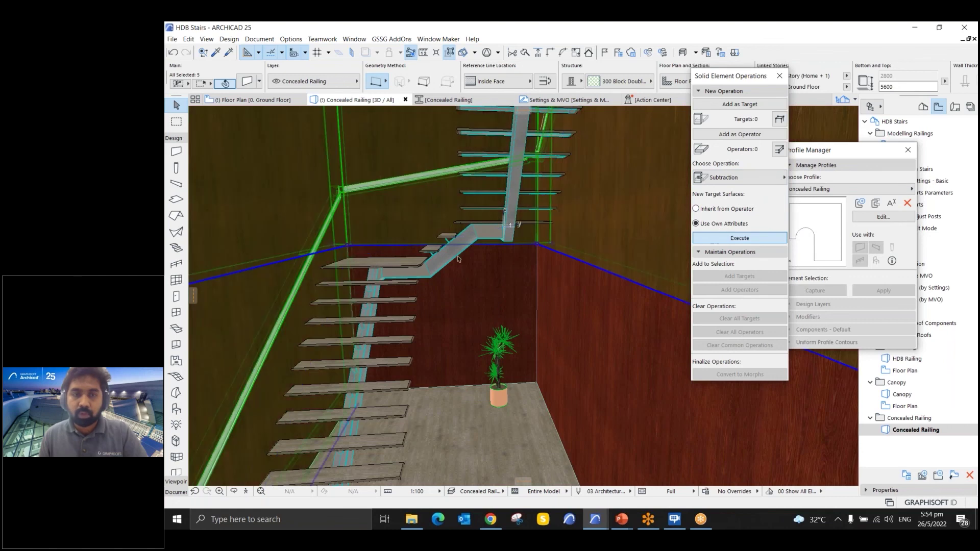
key(Escape)
shift+middle_drag(395, 275, 381, 290)
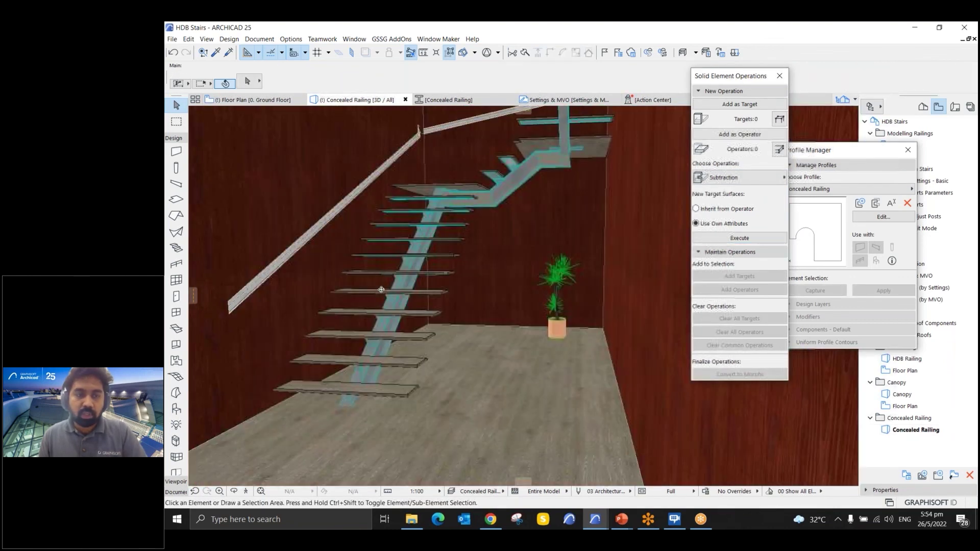
- Zoom in on the recessed rail and check the railing's Surface overrides
scroll(281, 271, up, 3)
scroll(281, 271, up, 8)
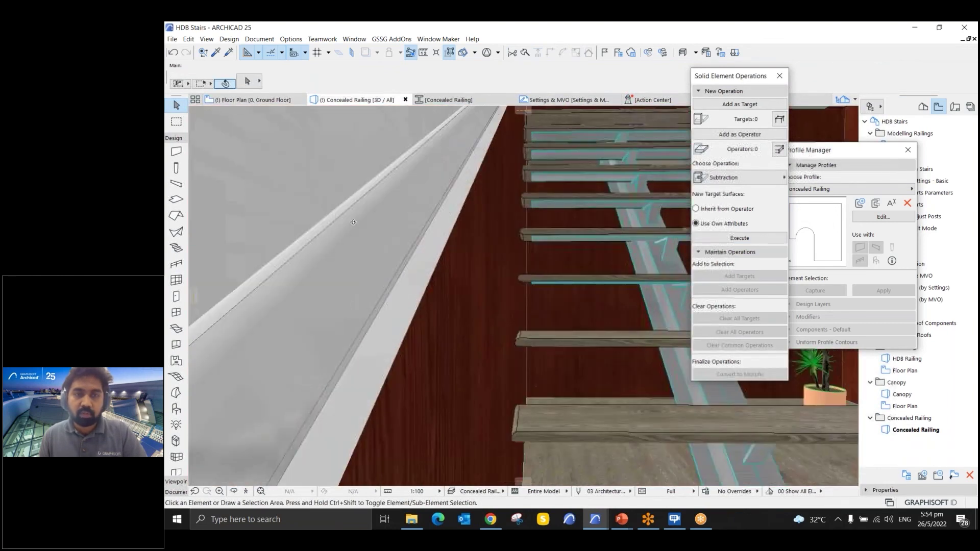
scroll(353, 222, down, 5)
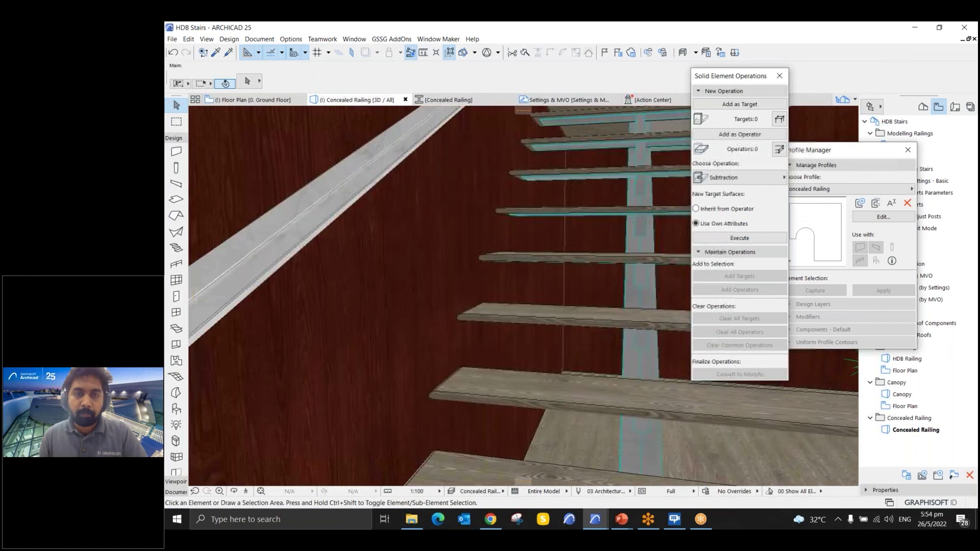
scroll(667, 221, down, 5)
shift+middle_drag(503, 244, 485, 239)
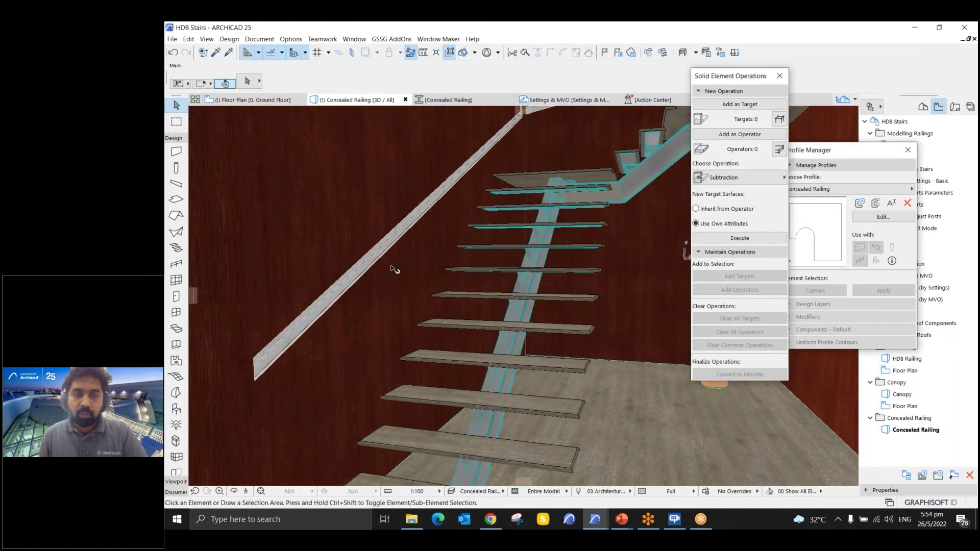
click(393, 269)
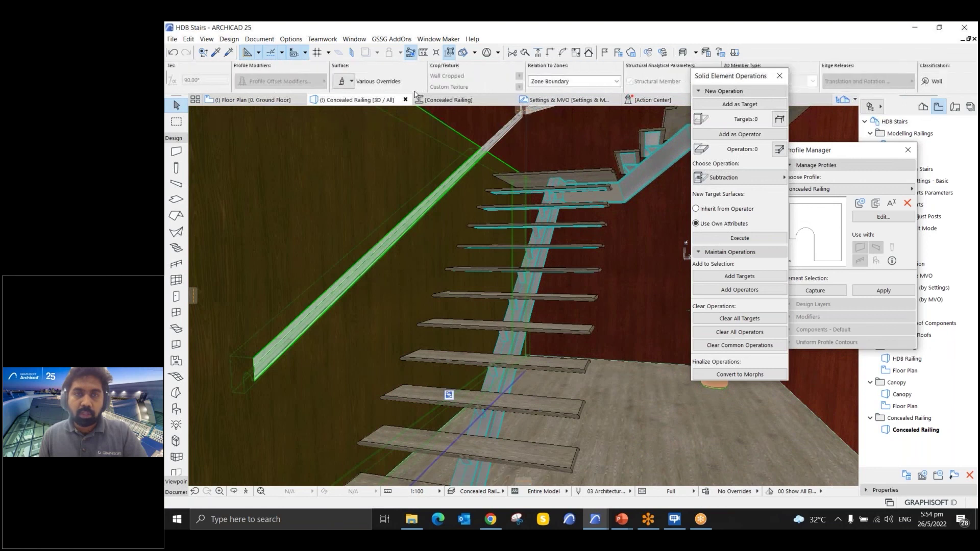
click(326, 81)
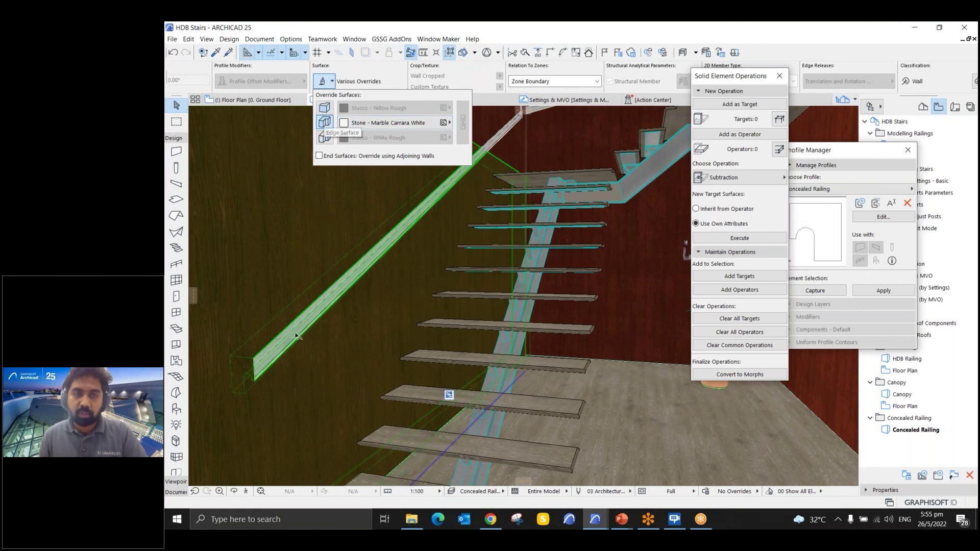
scroll(298, 347, up, 6)
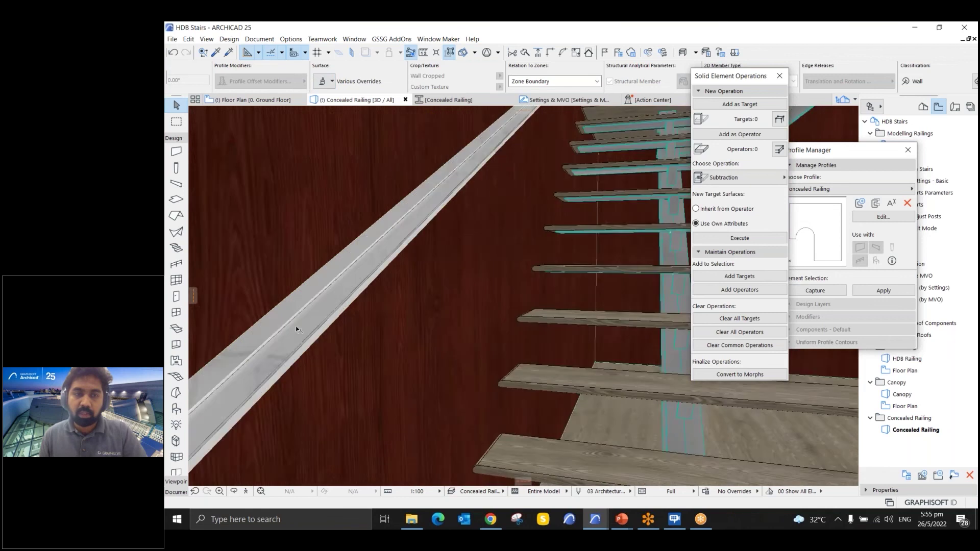
scroll(459, 232, down, 6)
key(Escape)
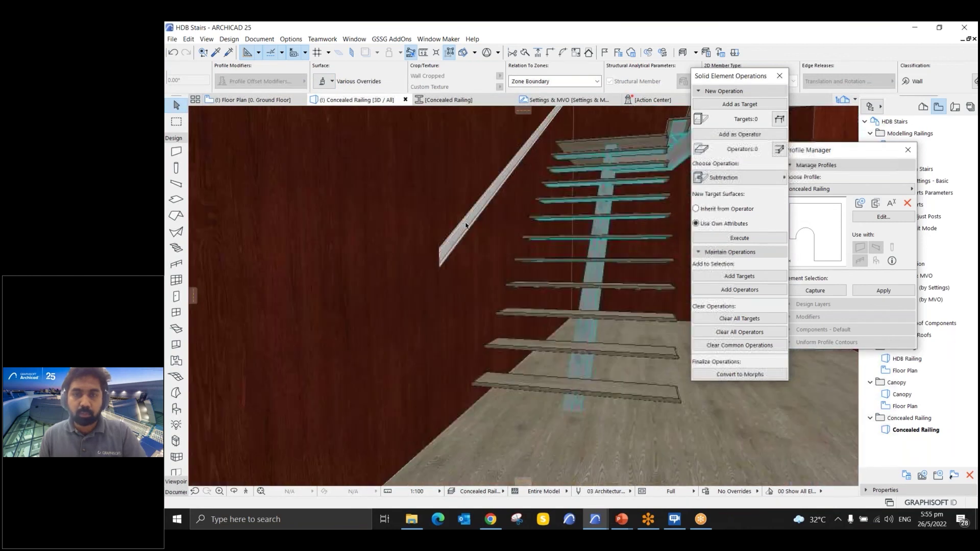
scroll(464, 226, down, 1)
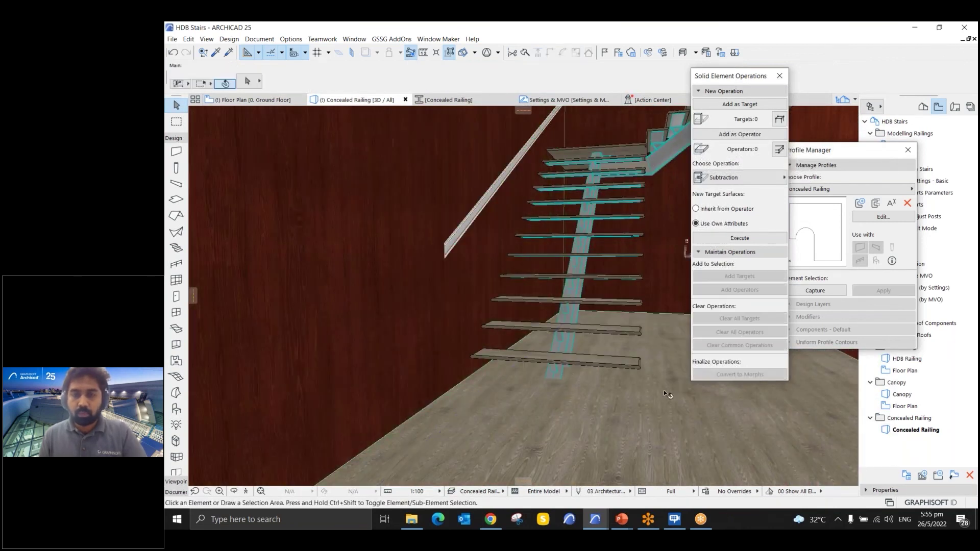
- Close the Solid Element Operations and Profile Manager palettes
click(779, 77)
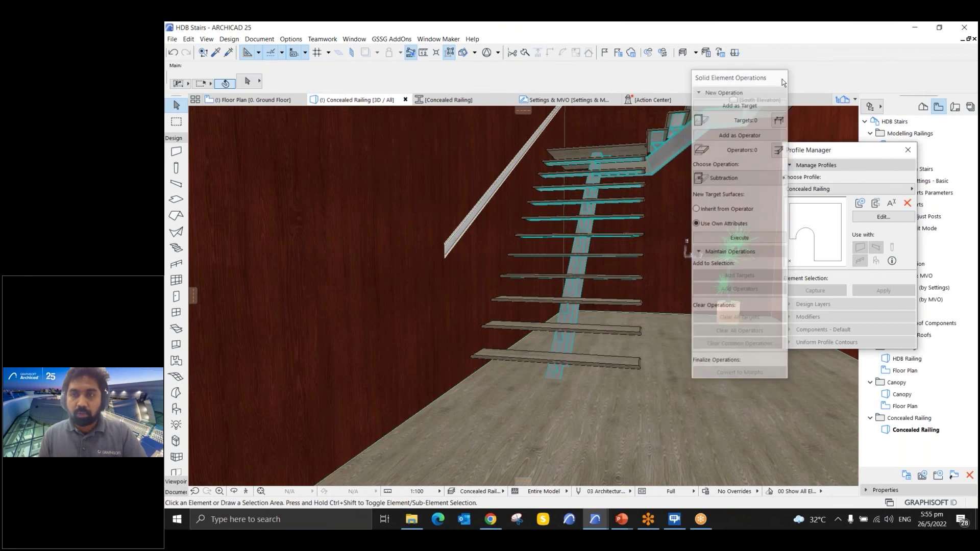
click(907, 150)
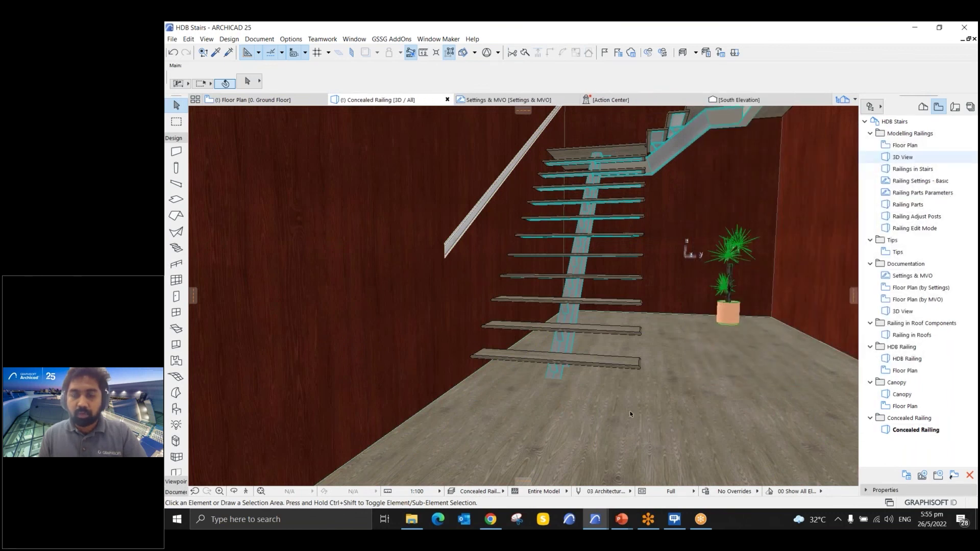
mouse_move(628, 519)
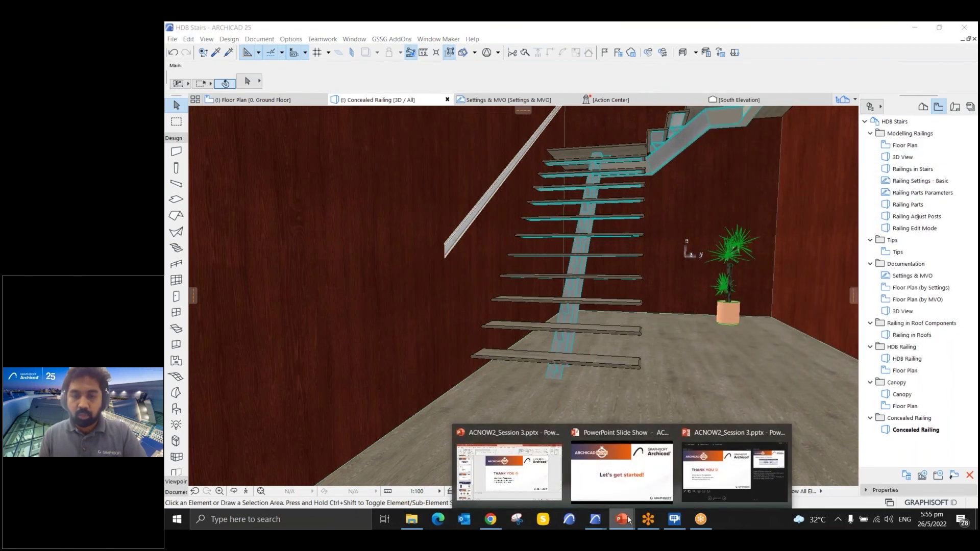
- Return to the PowerPoint slide show and advance past the Graphisoft Learn slide to slide 6
click(628, 484)
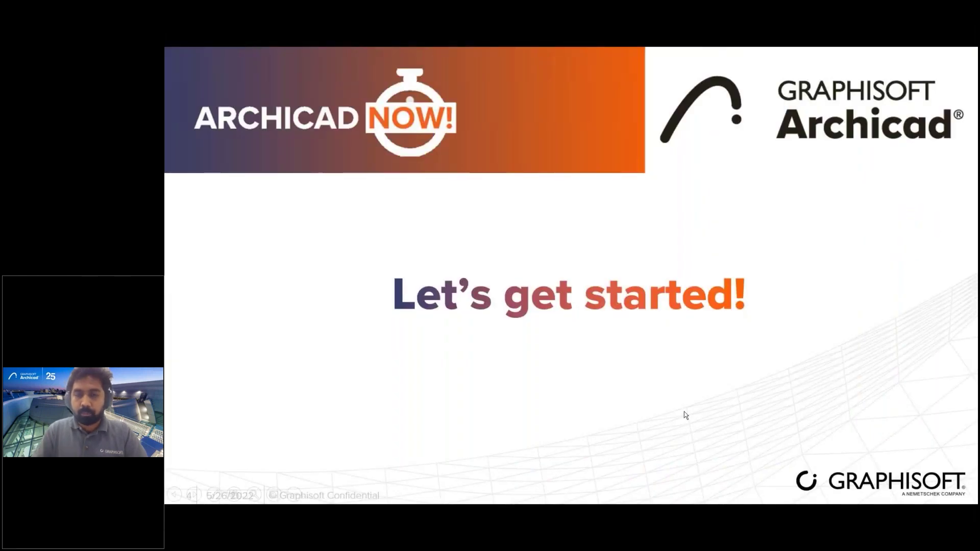
click(684, 411)
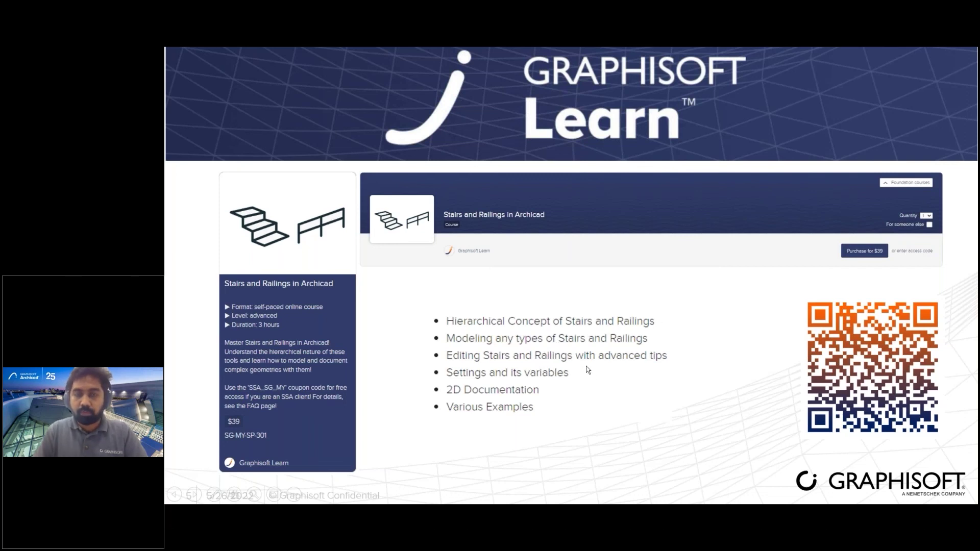
key(Right)
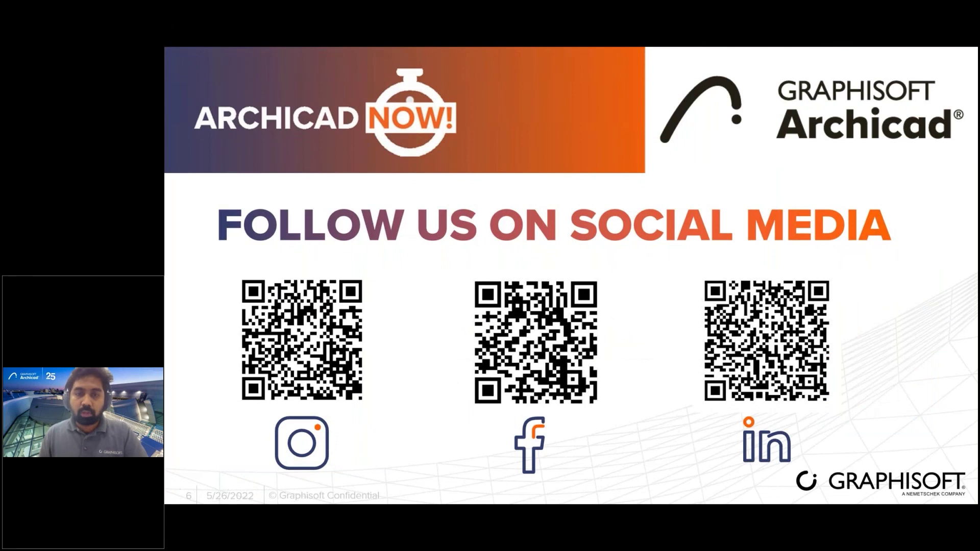